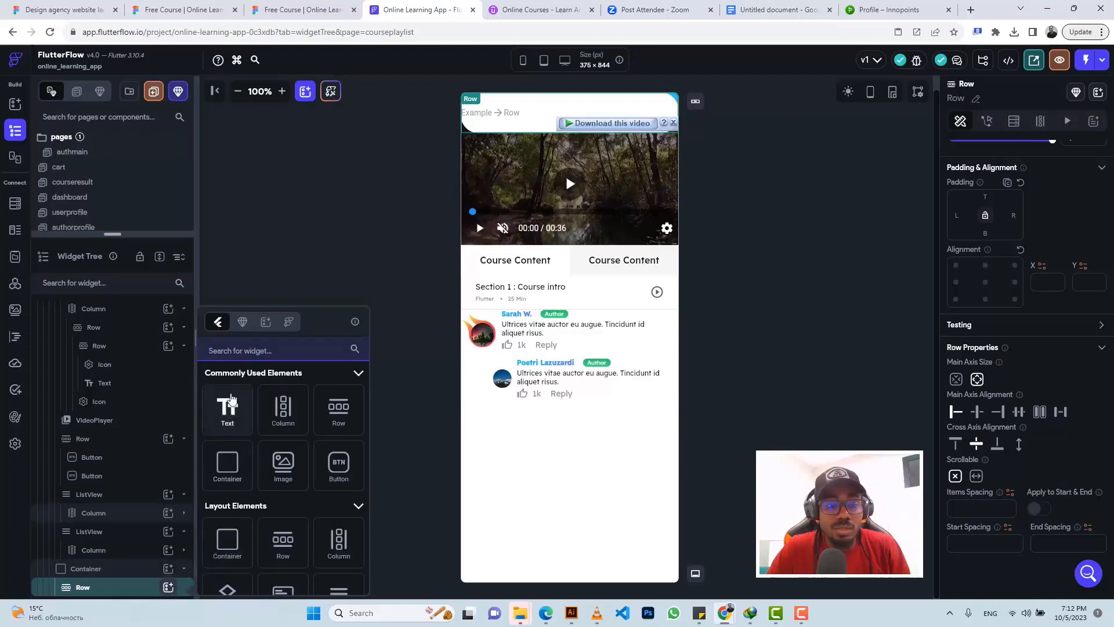
Step: Search the widgets for 'textfie' and insert a TextField into the top row above the video player
left_click(236, 350)
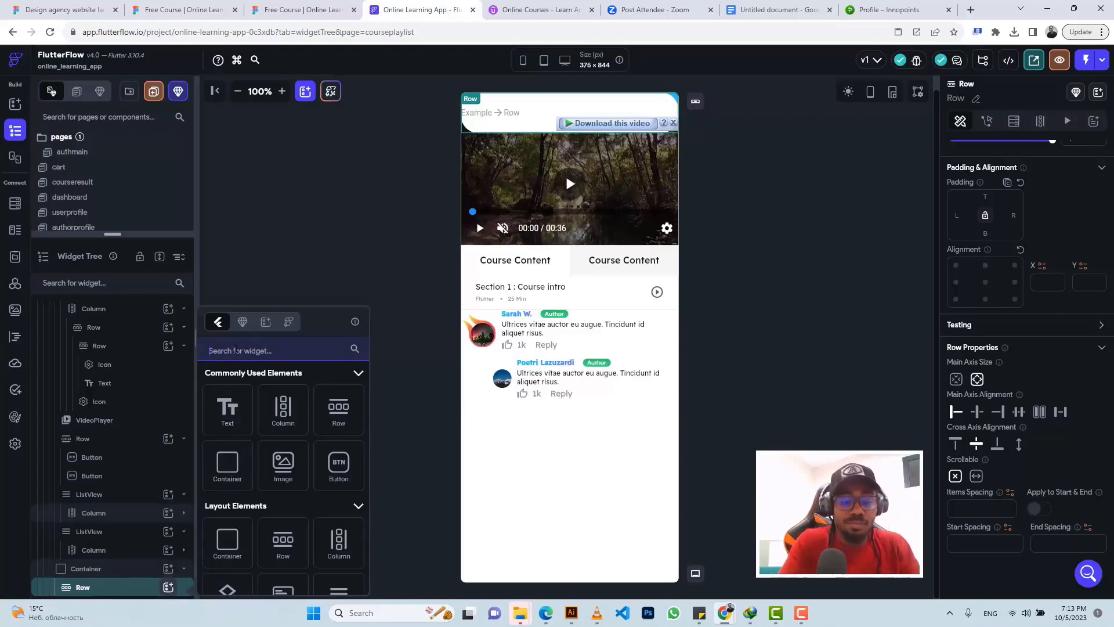
type("textfie")
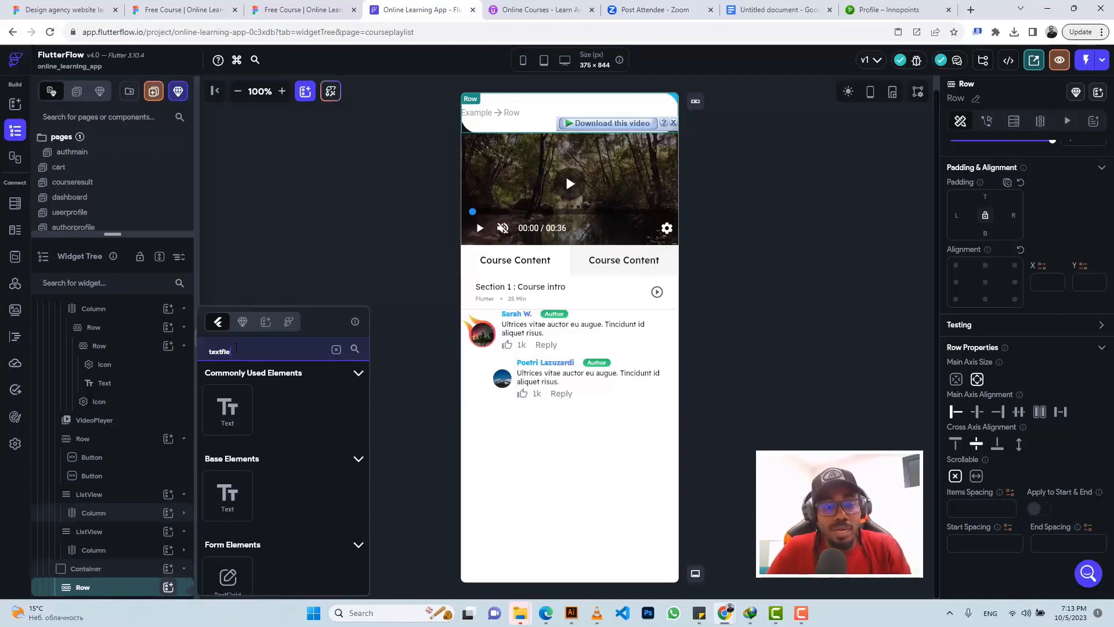
left_click(228, 580)
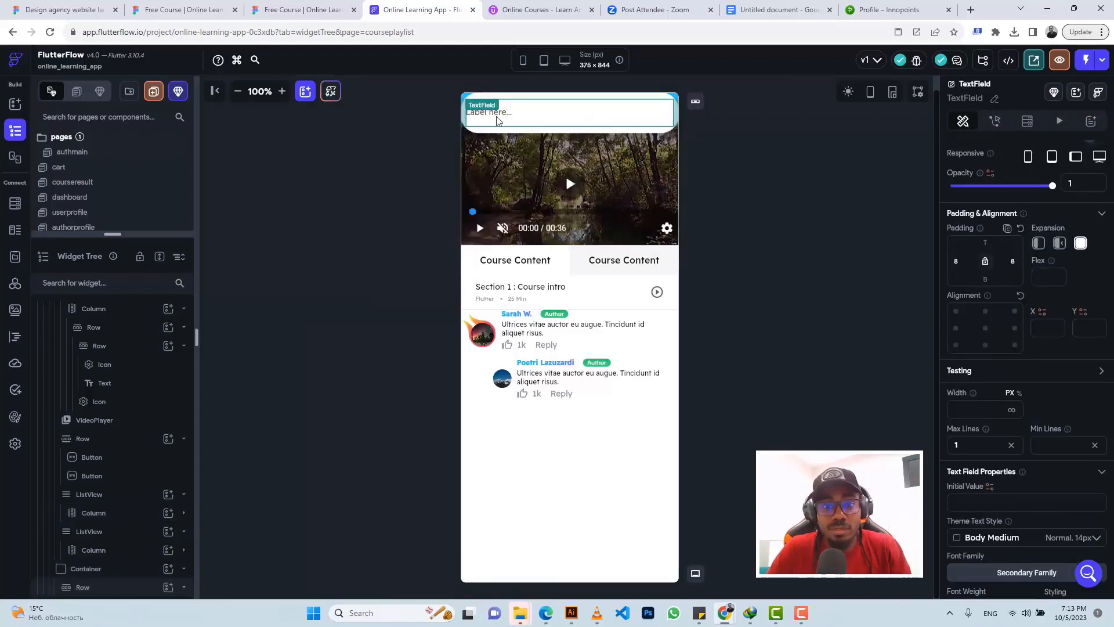
left_click(302, 8)
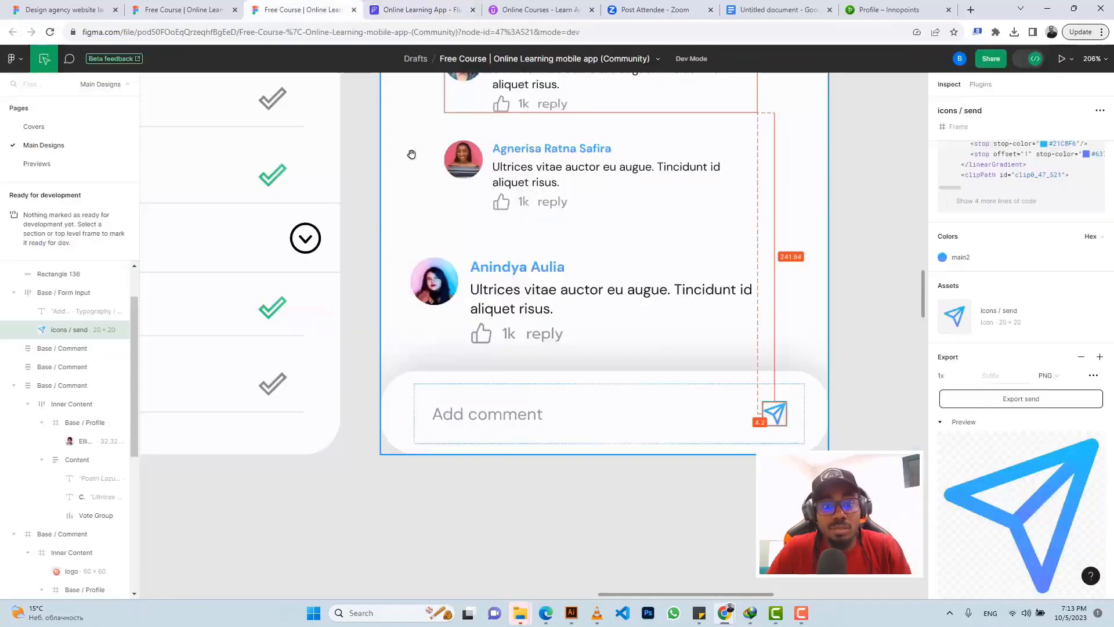
left_click(435, 422)
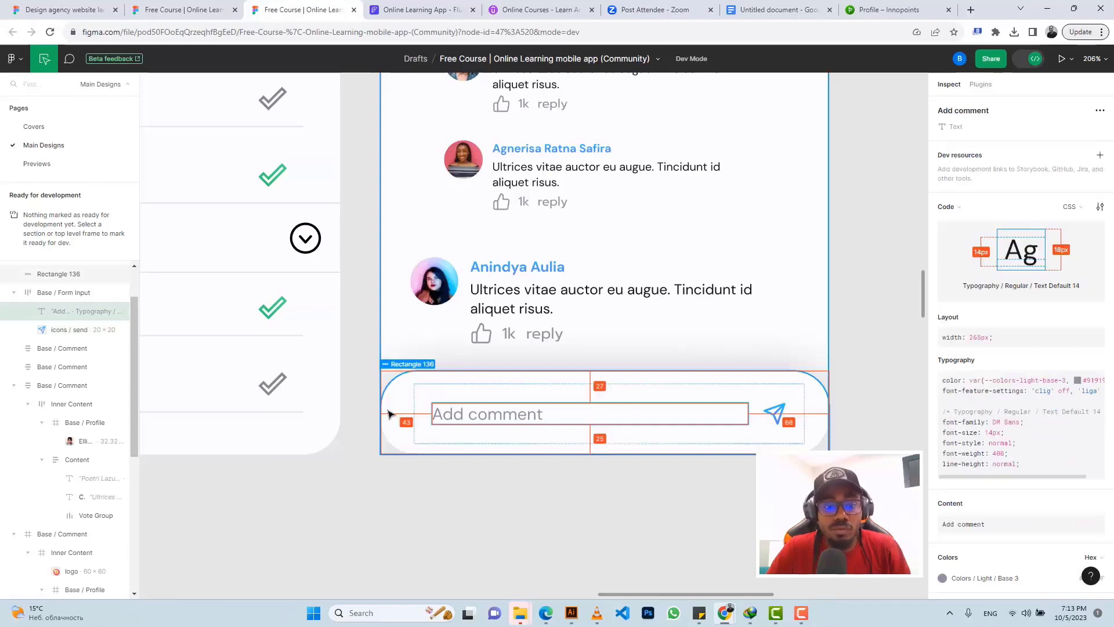
left_click(421, 9)
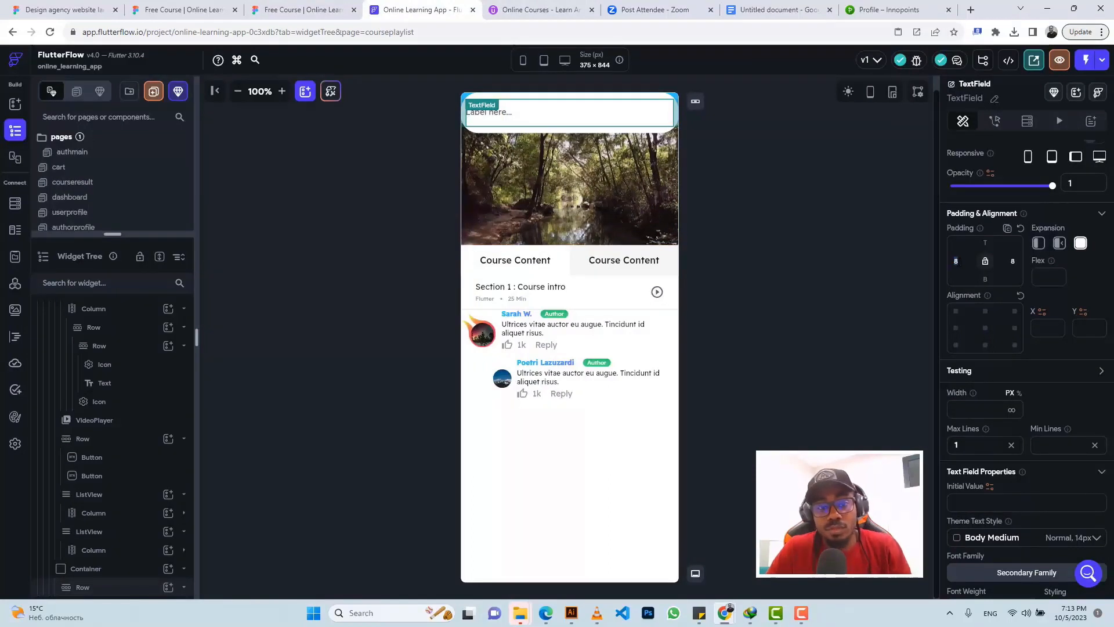
Step: Give the text field 43 left padding and set its input border type to None
type("43")
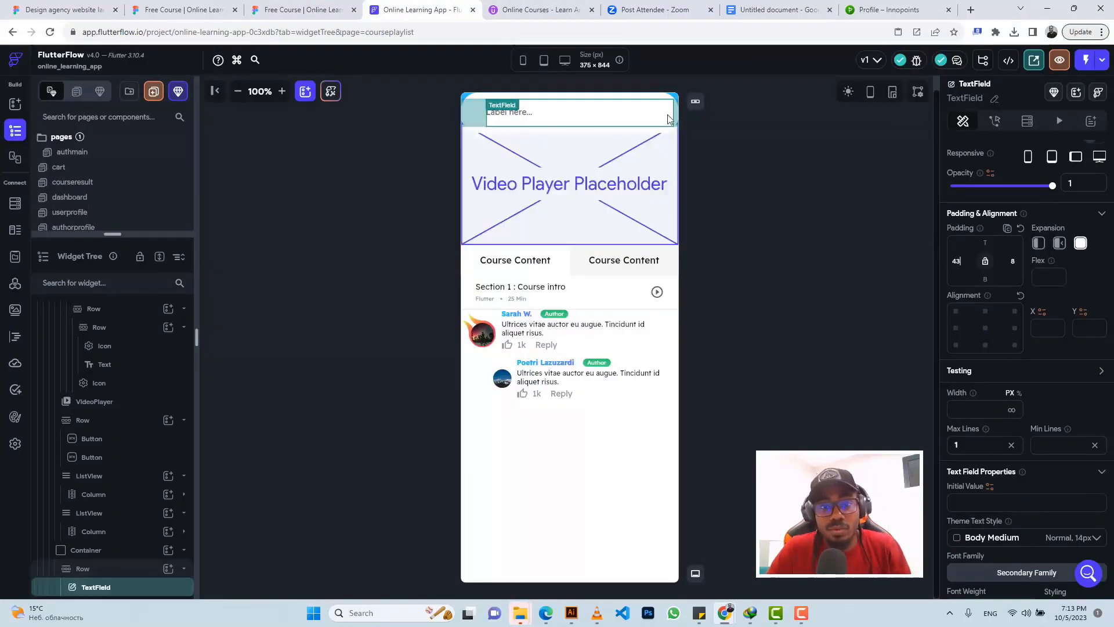
left_click(127, 569)
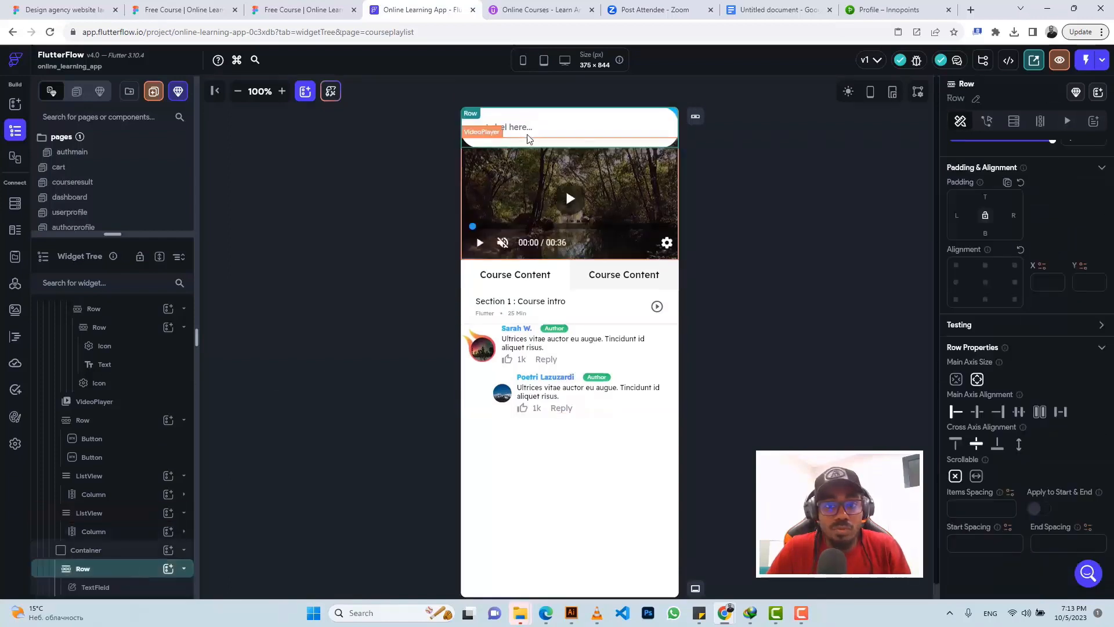
left_click(530, 133)
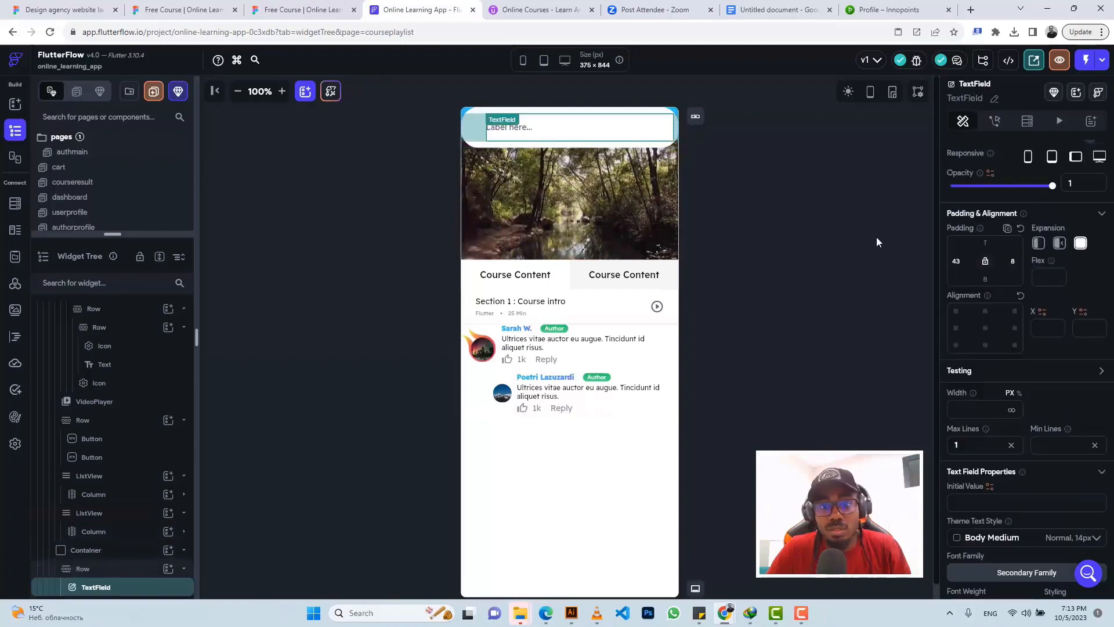
scroll(1021, 405, "down", 10)
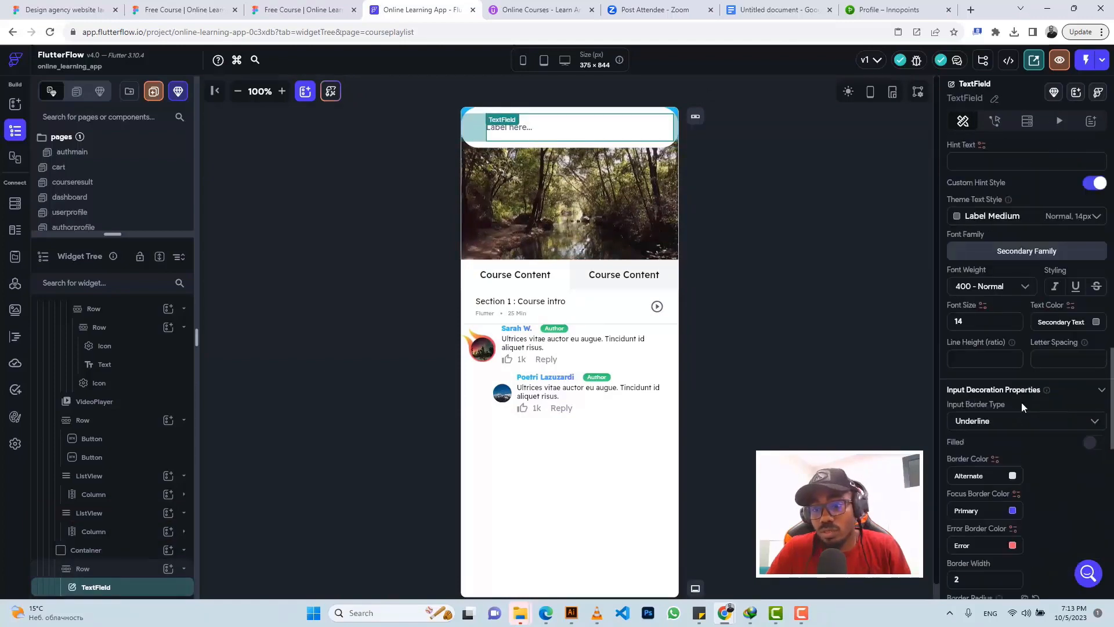
left_click(1005, 425)
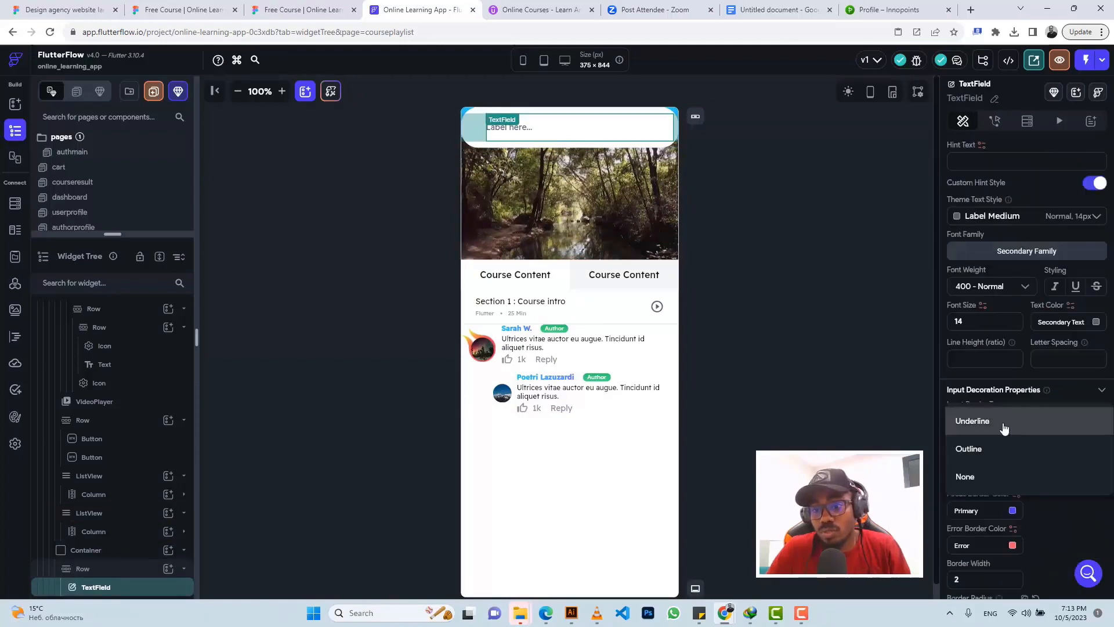
left_click(985, 479)
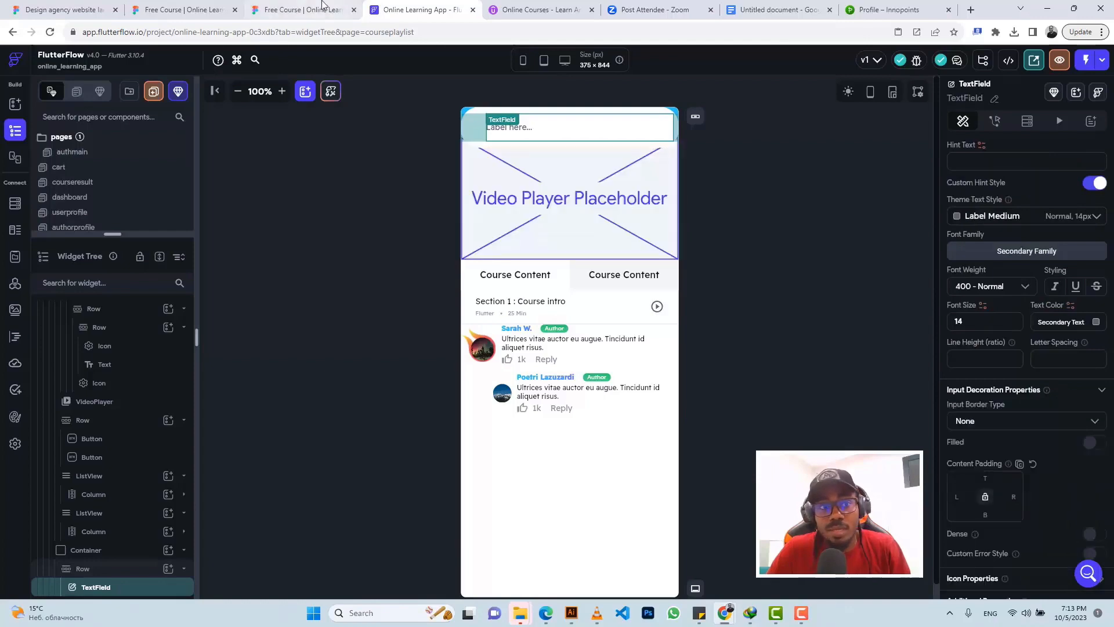
Step: Copy 'Add comment' from the Figma design and paste it as the text field's label
left_click(303, 9)
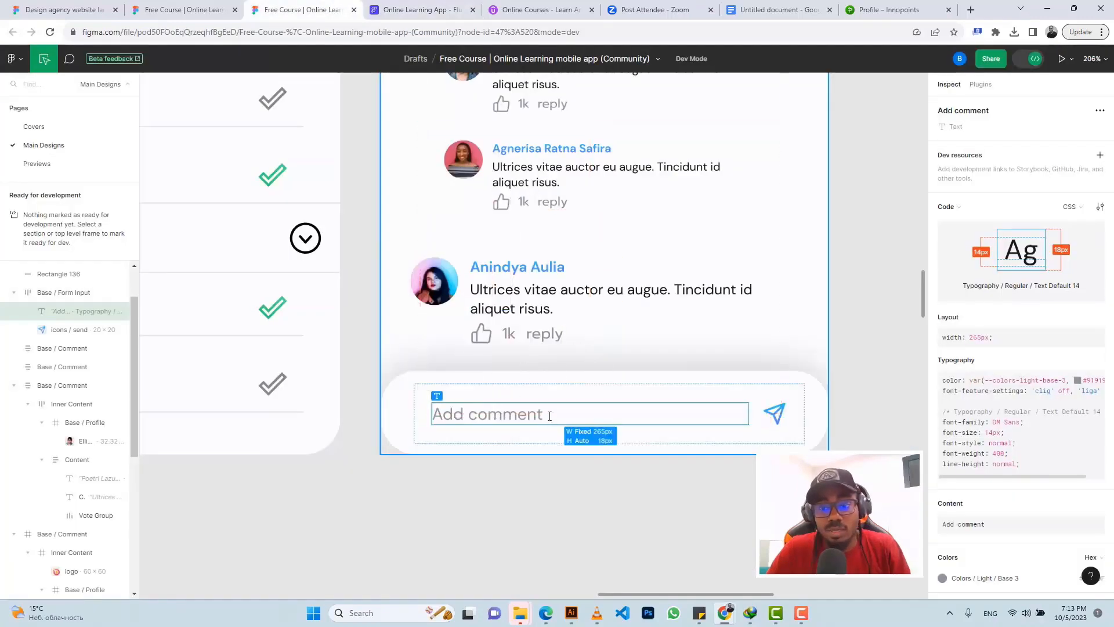
left_click(1097, 510)
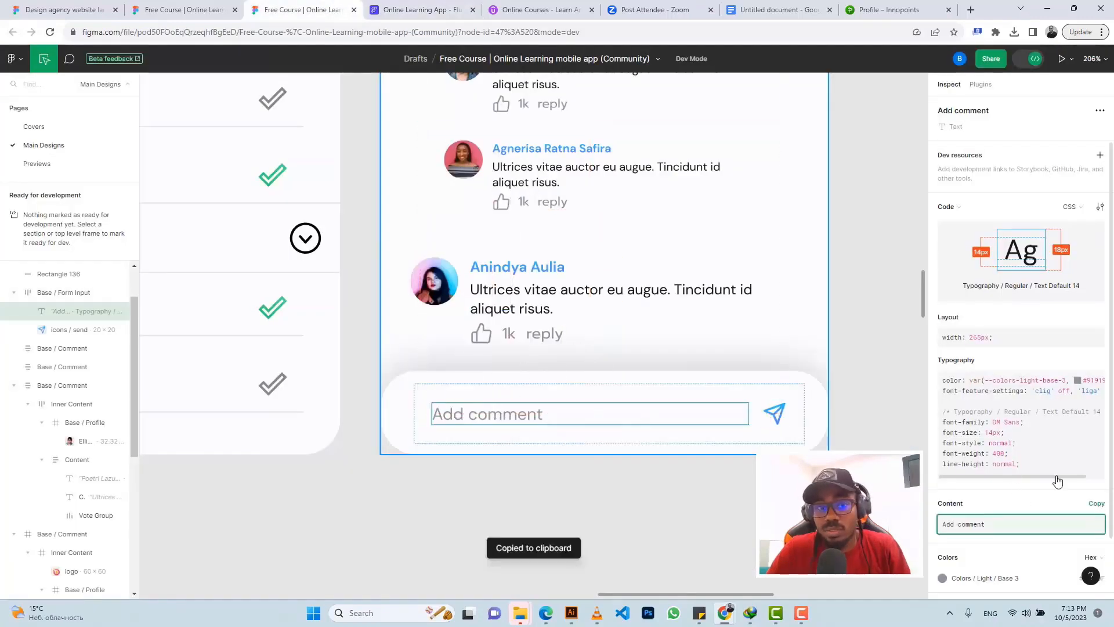
left_click(426, 7)
scroll(1005, 349, "down", 3)
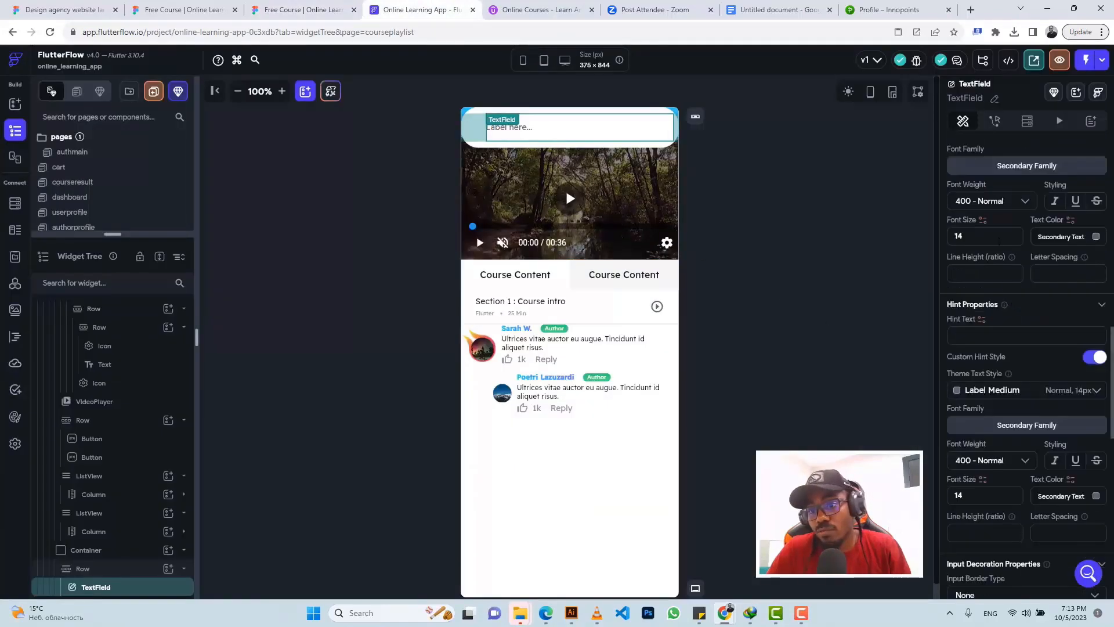
scroll(996, 308, "up", 4)
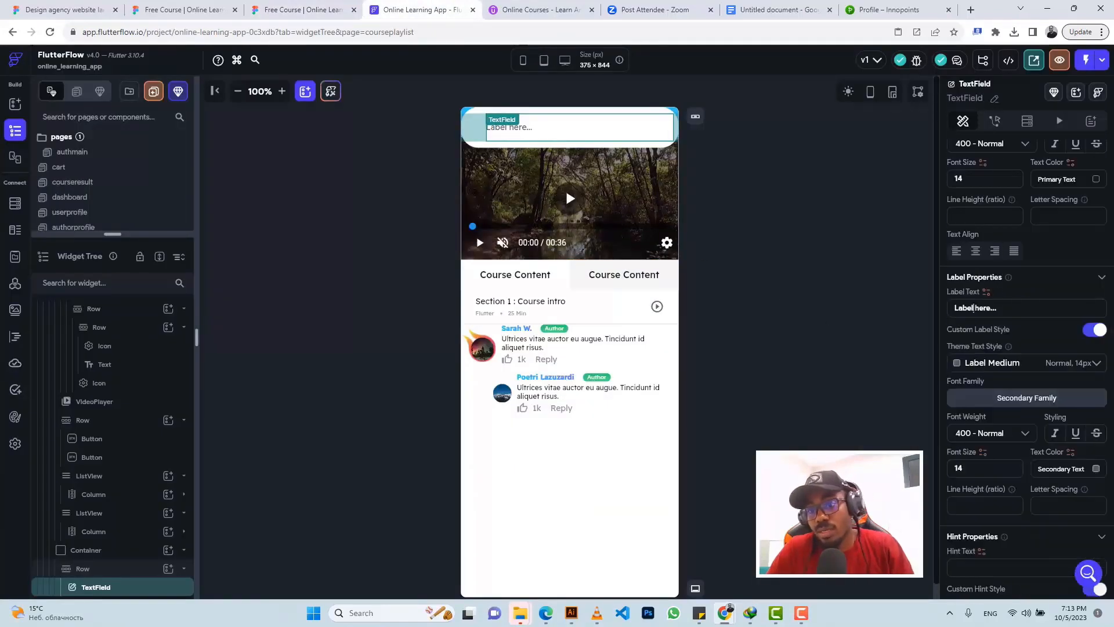
triple_click(973, 308)
key("ctrl+v")
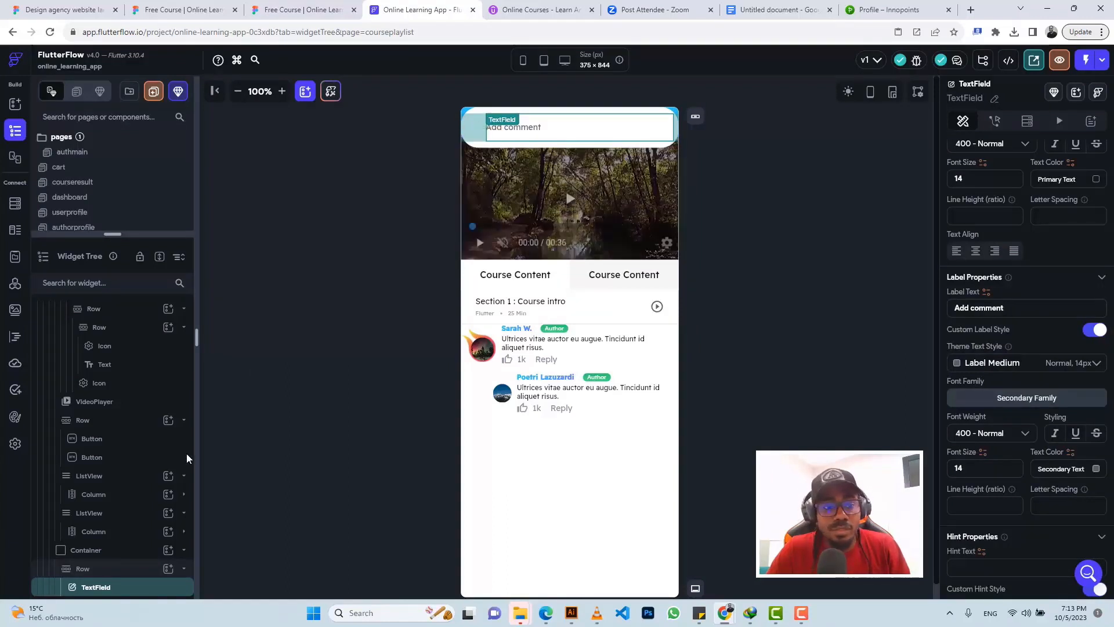
Step: Add an Image widget to the row holding the comment field
left_click(111, 572)
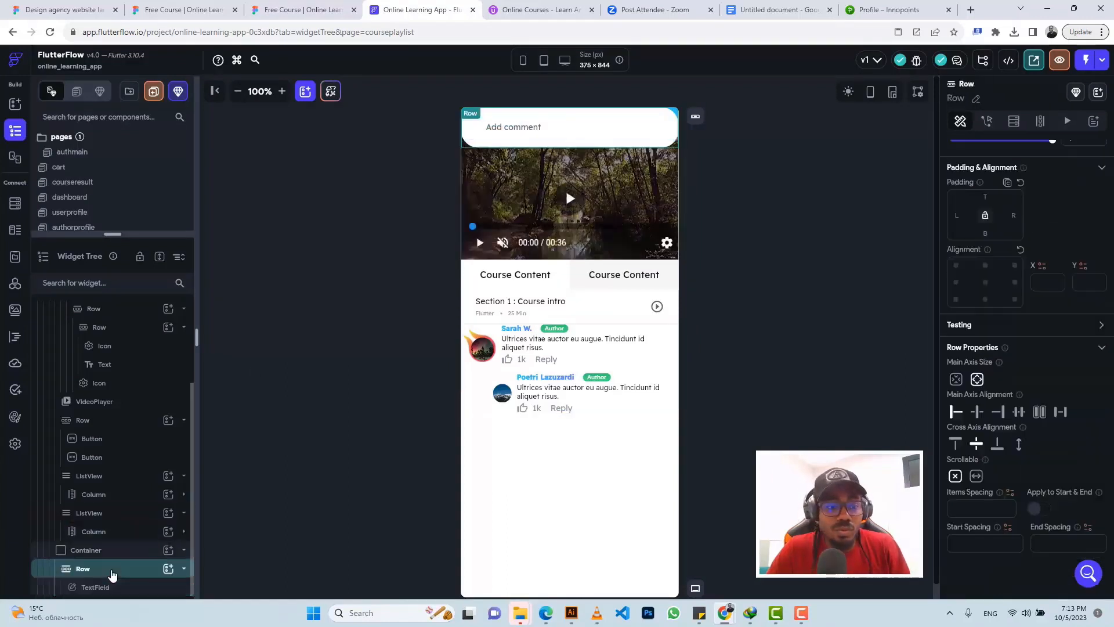
left_click(167, 572)
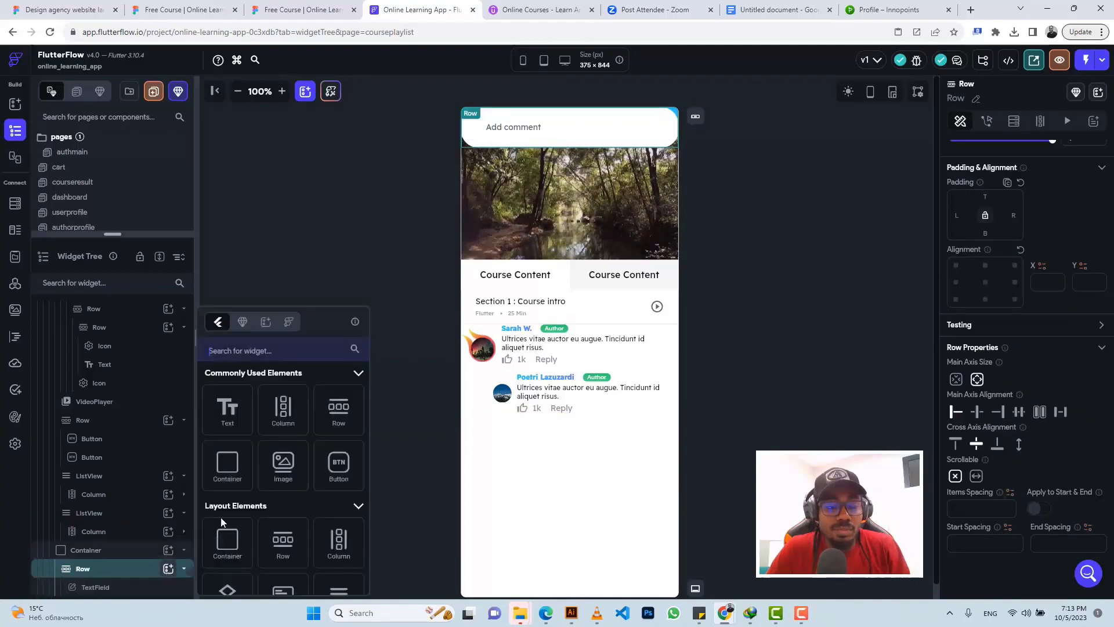
left_click(283, 467)
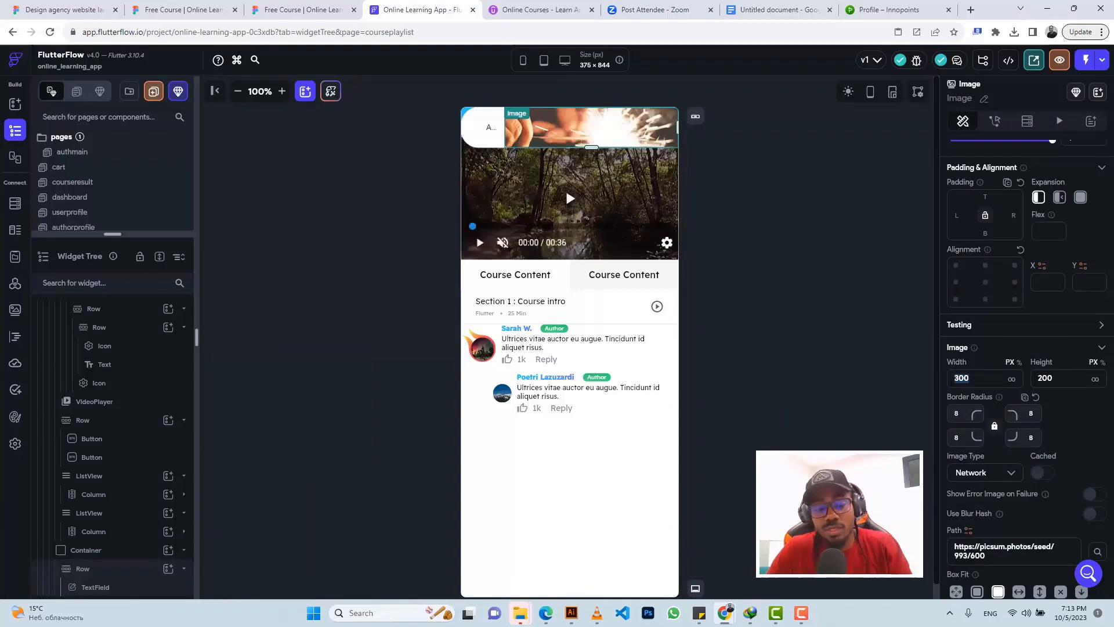
Step: Size the image 20×20, set its type to Asset, and start uploading a file
type("20")
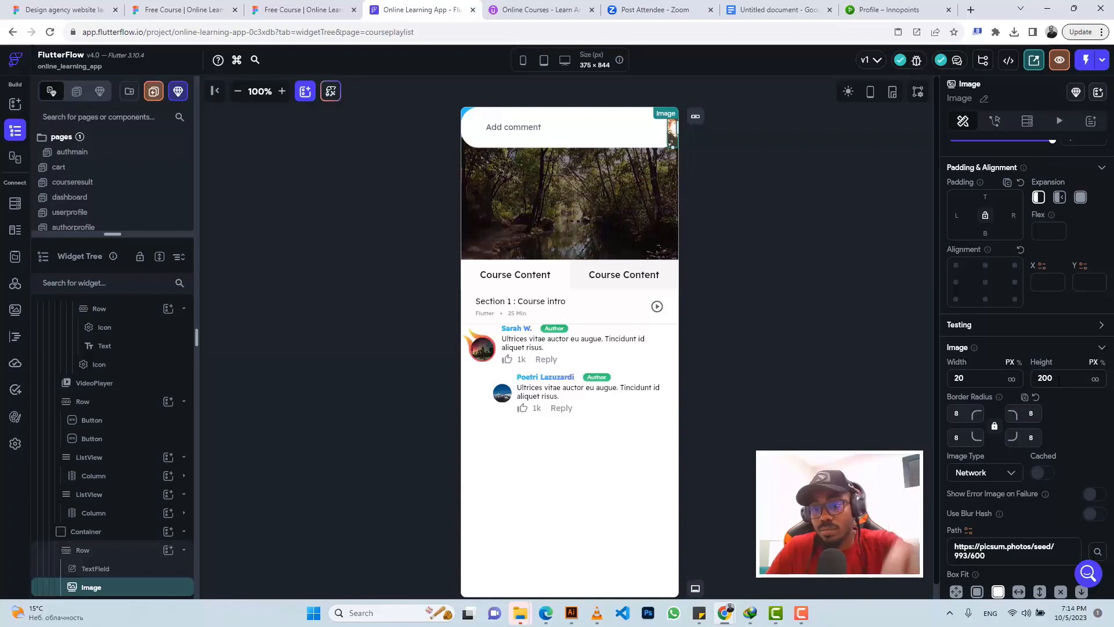
key("BackSpace")
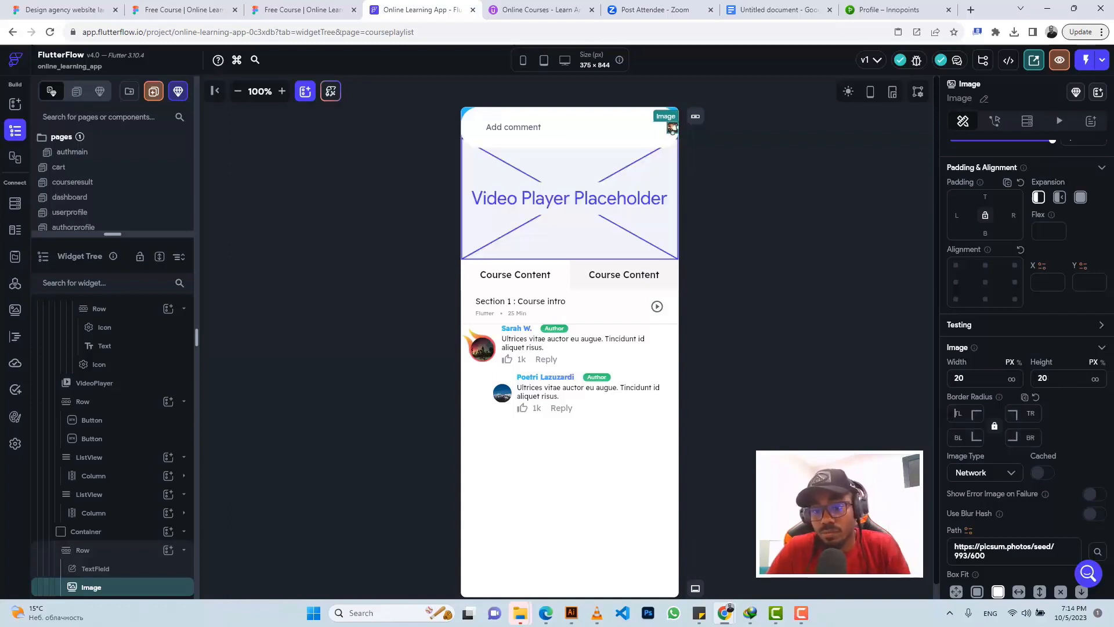
left_click(980, 475)
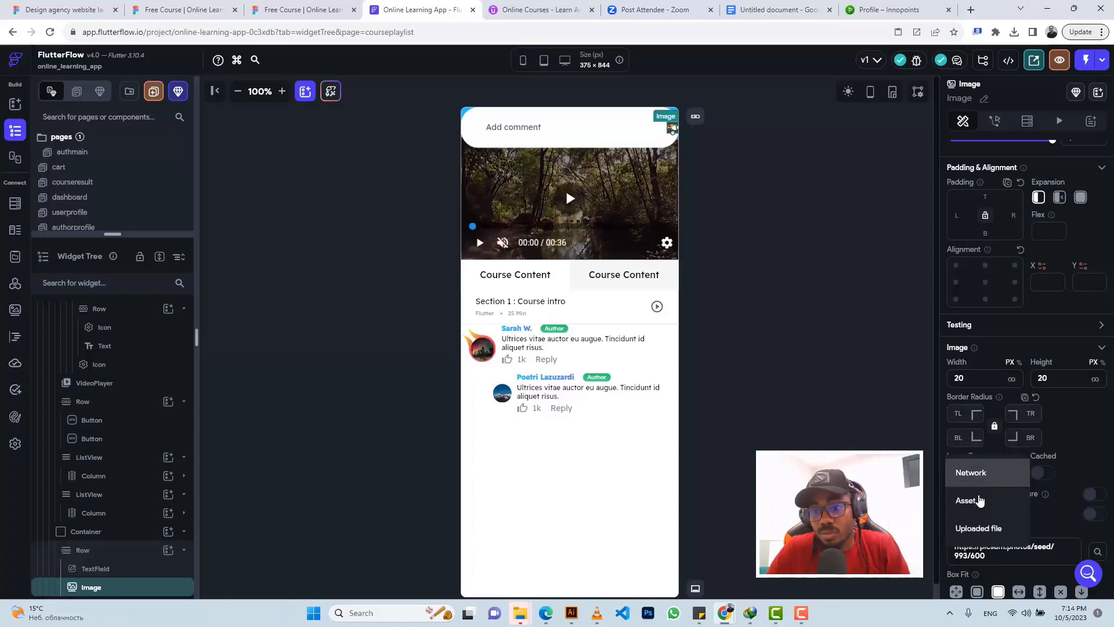
left_click(978, 501)
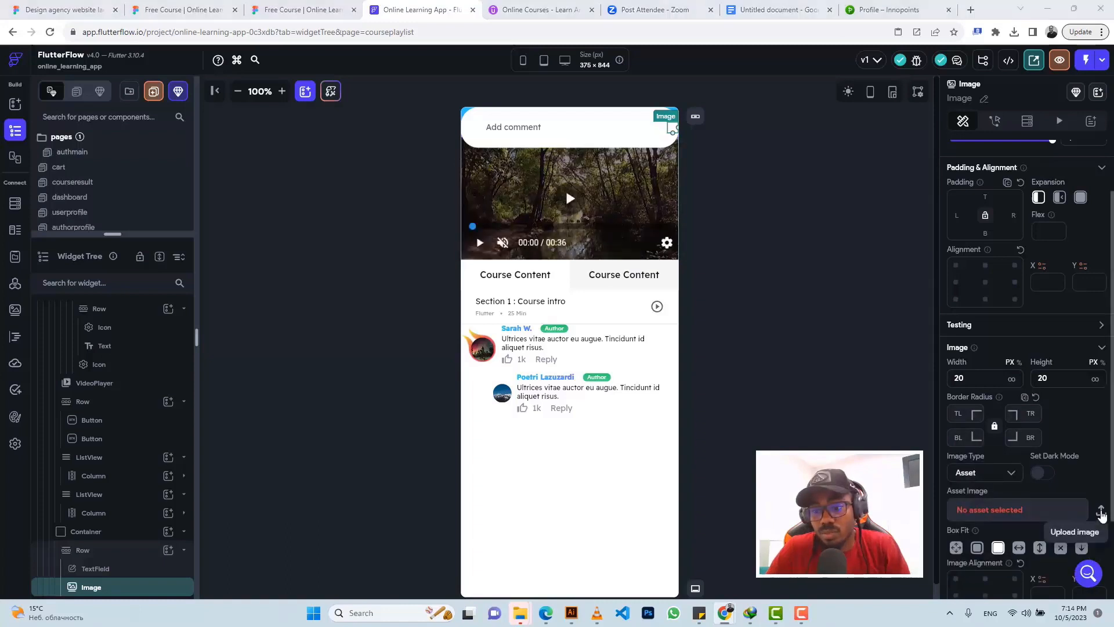
left_click(1101, 511)
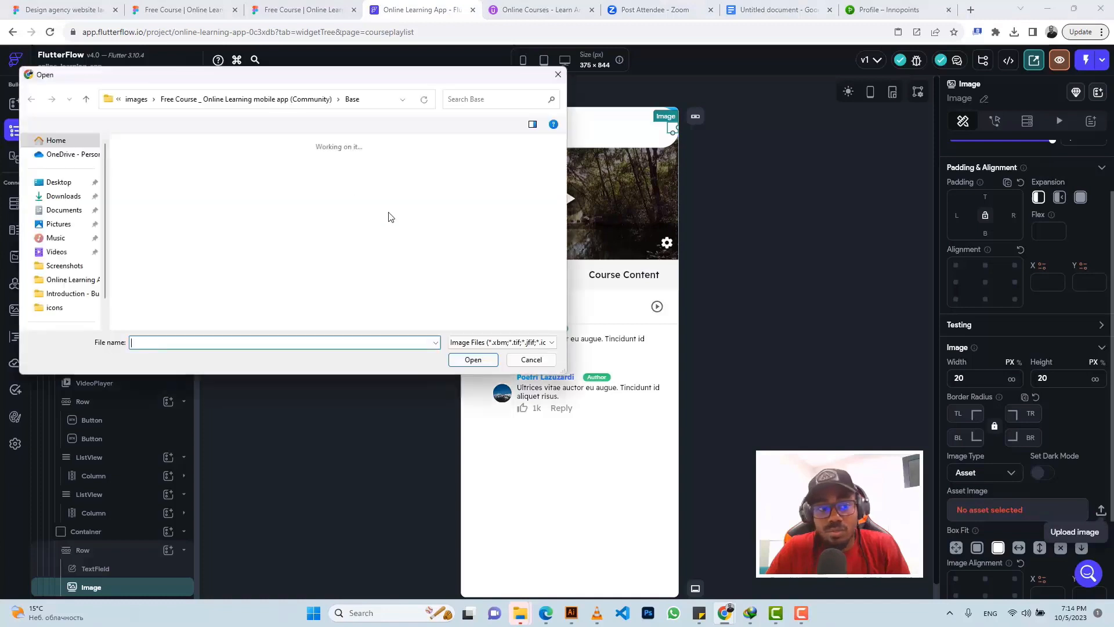
Step: In Downloads, show all file types and select the Free Course zip archive
left_click(64, 199)
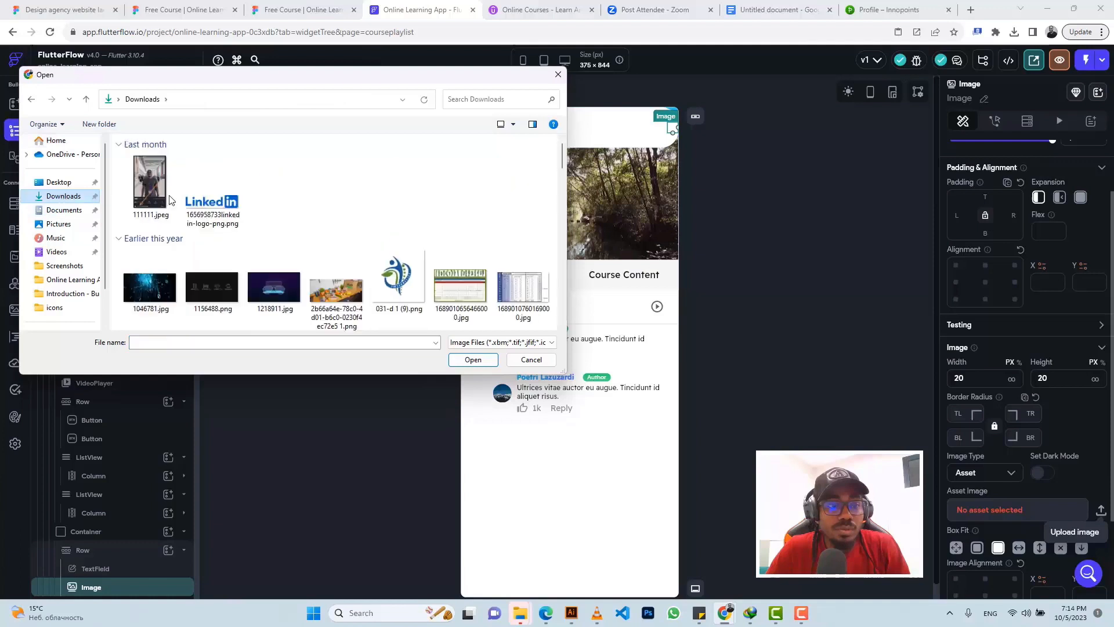
left_click(496, 343)
left_click(468, 362)
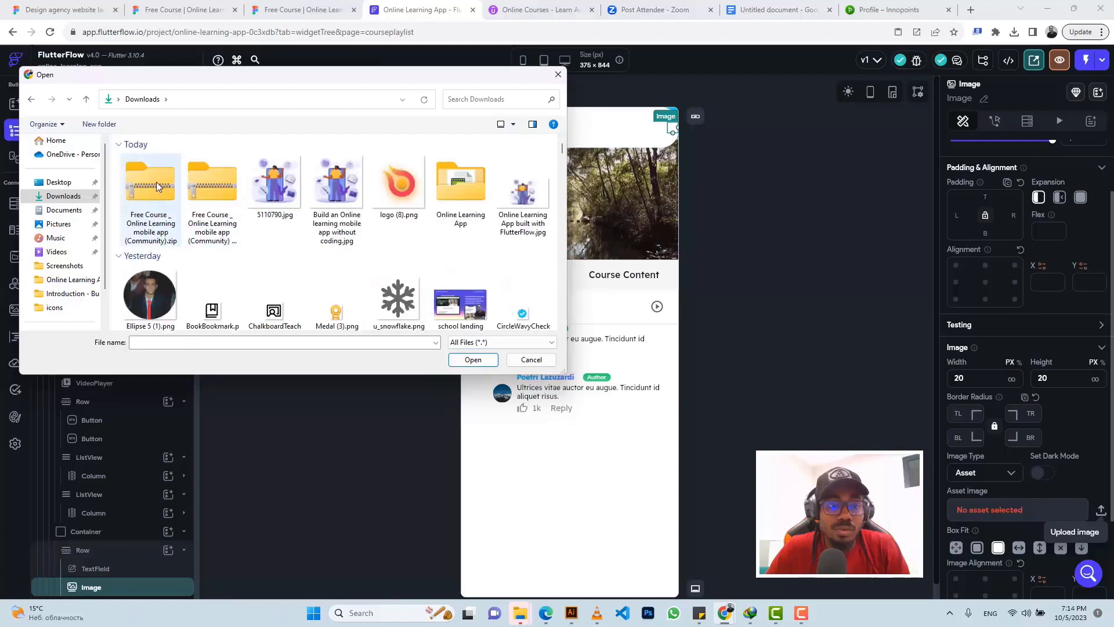
left_click(156, 183)
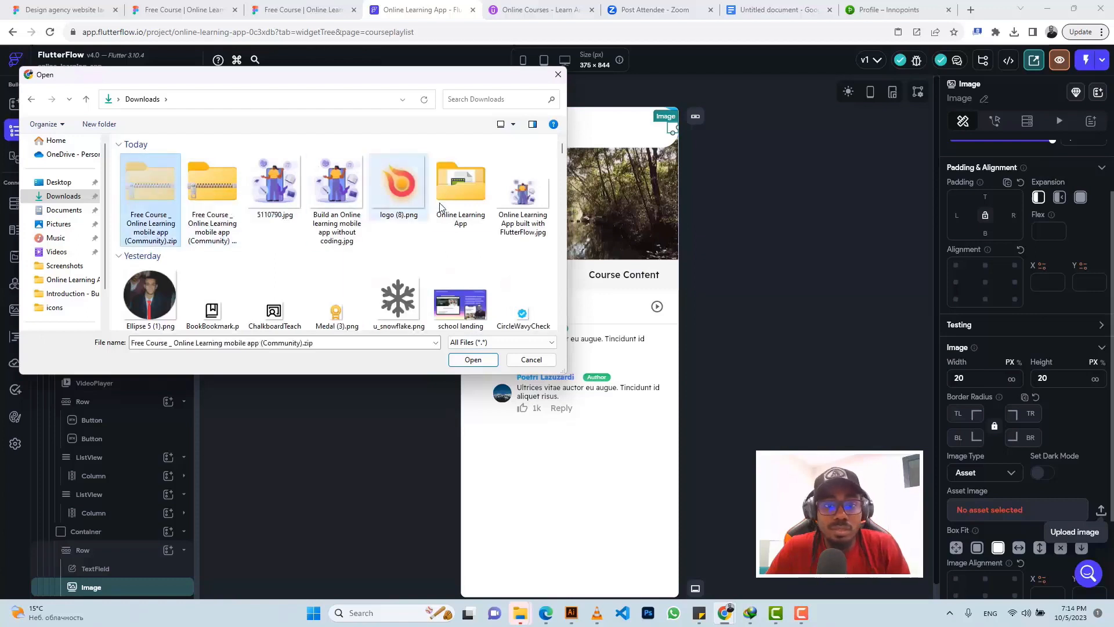
Step: Move the Free Course zip into Online Learning App › images, replacing the older copy
double_click(454, 201)
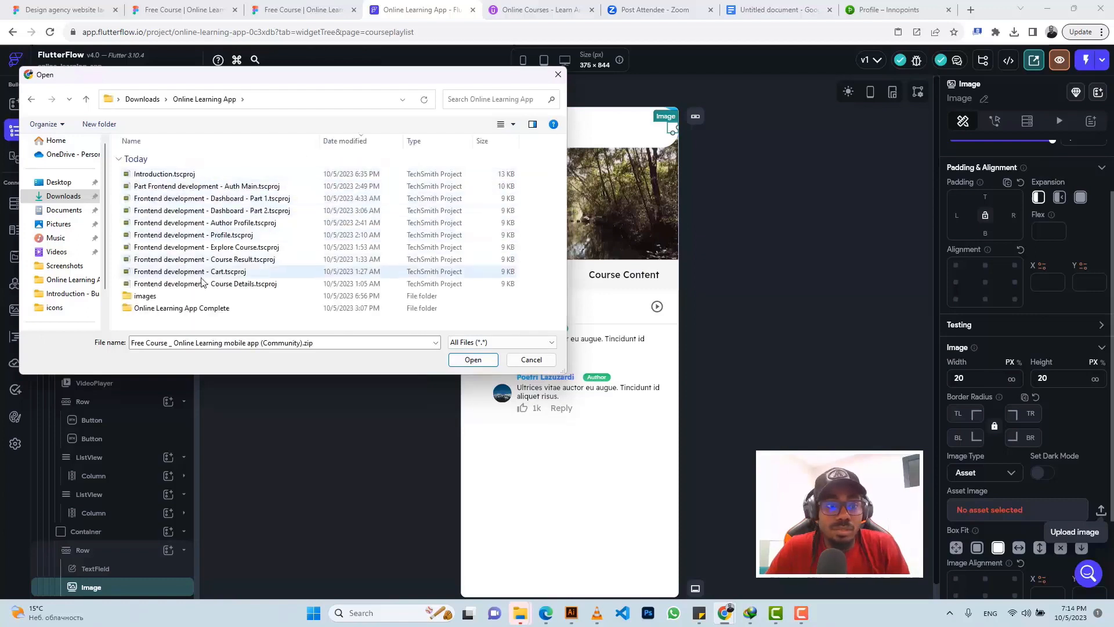
left_click(200, 295)
double_click(200, 298)
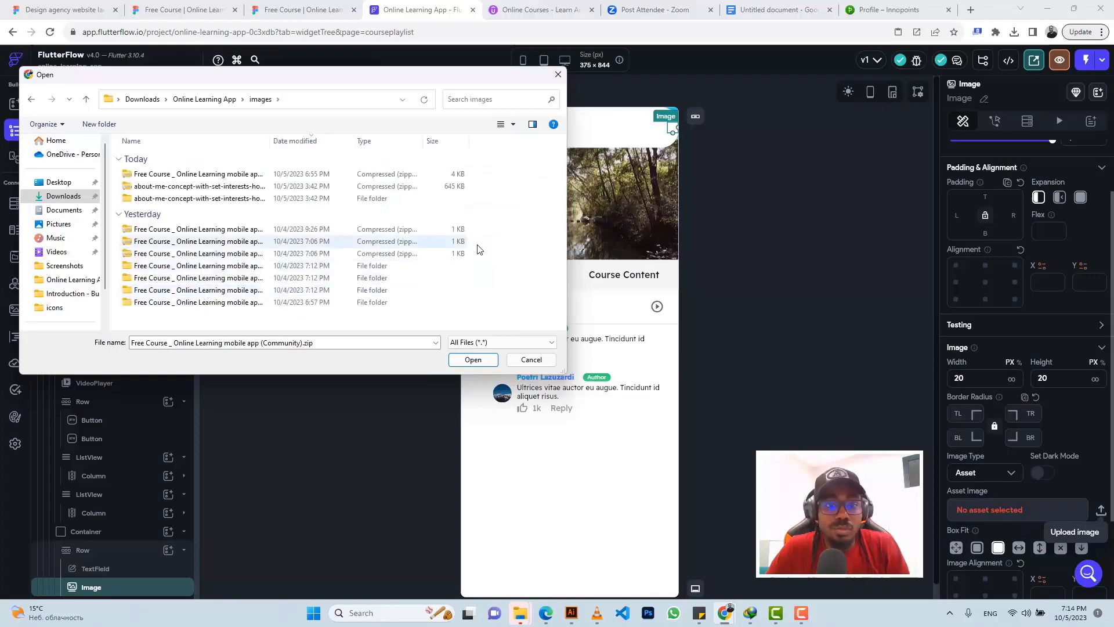
key("ctrl+v")
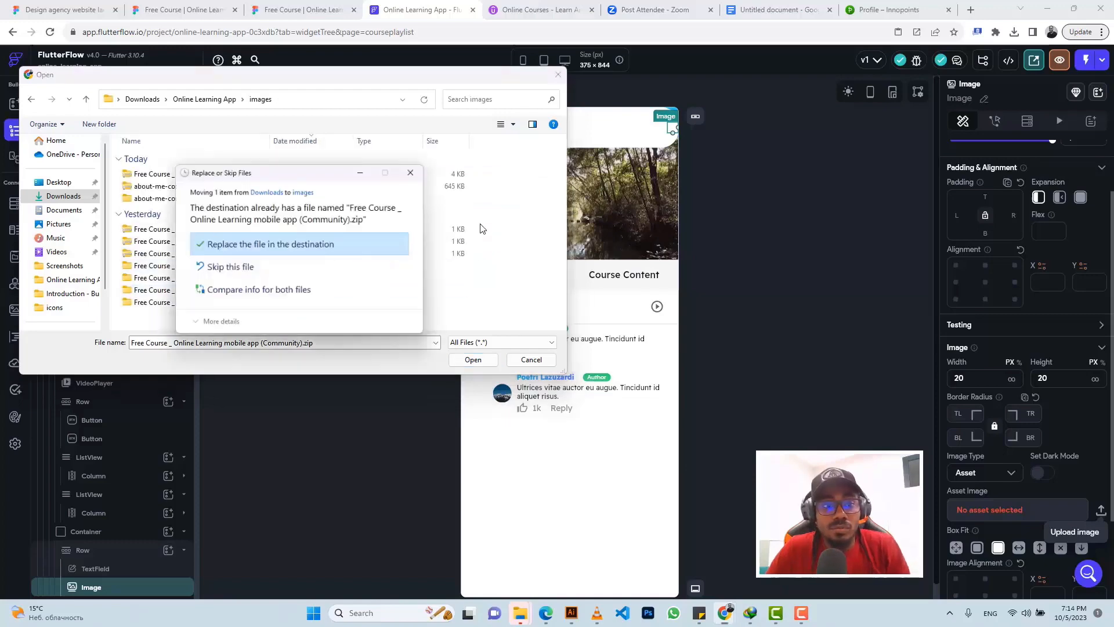
left_click(309, 237)
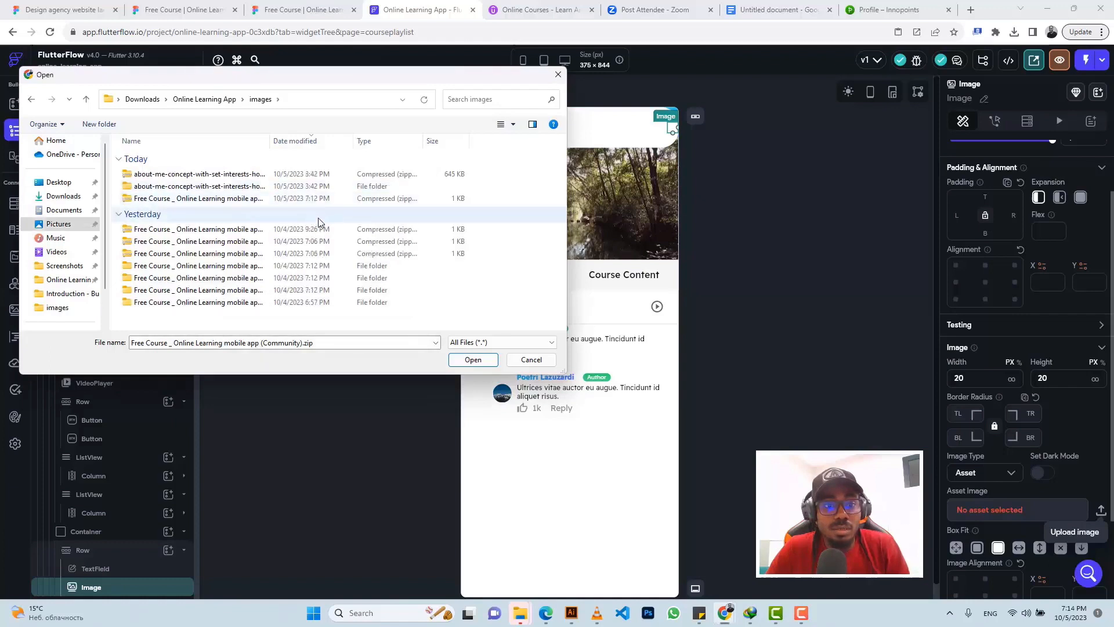
left_click(308, 201)
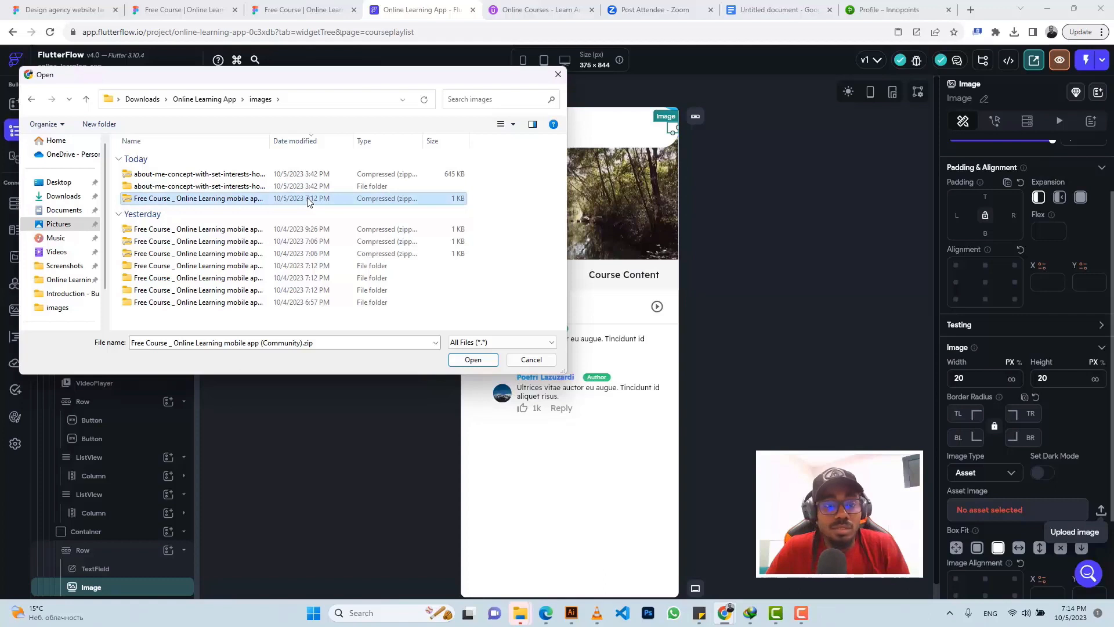
Step: Run Extract All on the Free Course zip into a same-named folder in images
right_click(308, 201)
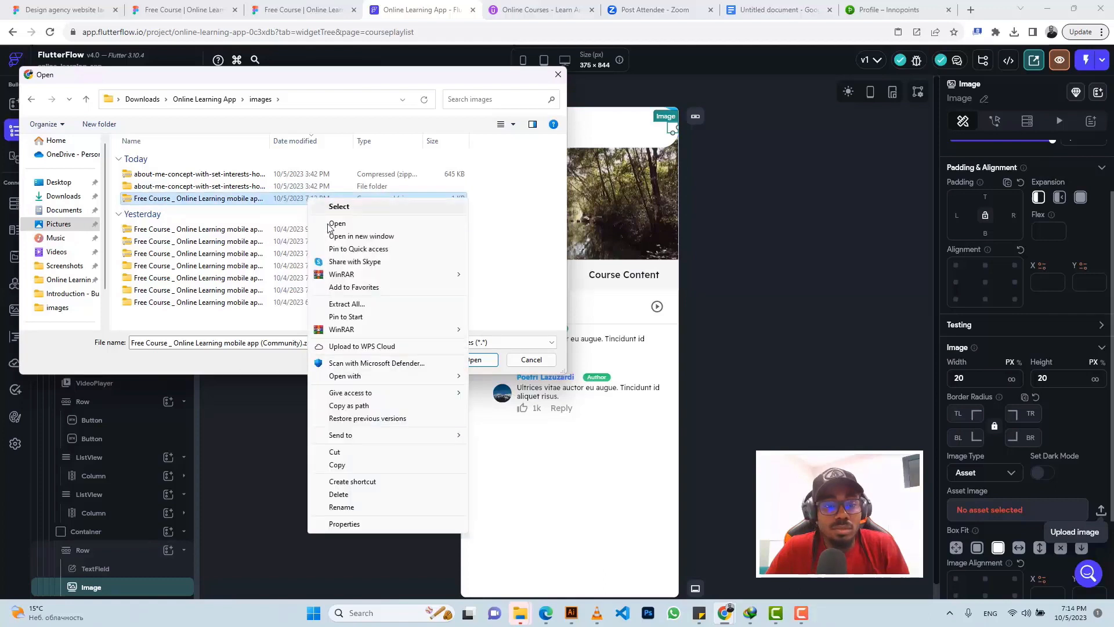
left_click(355, 306)
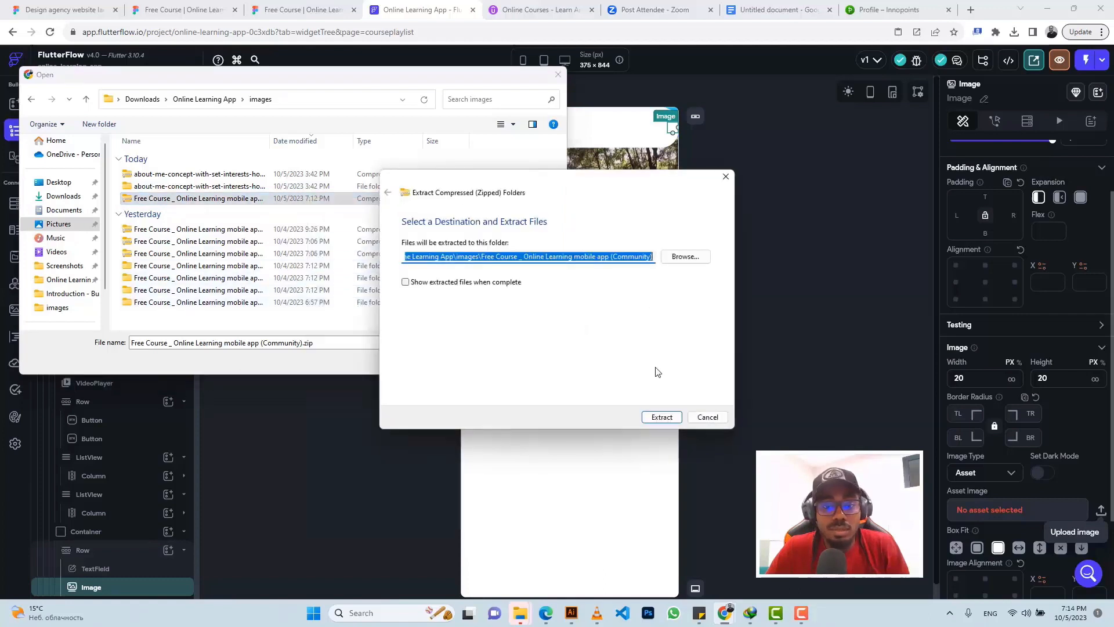
left_click(661, 418)
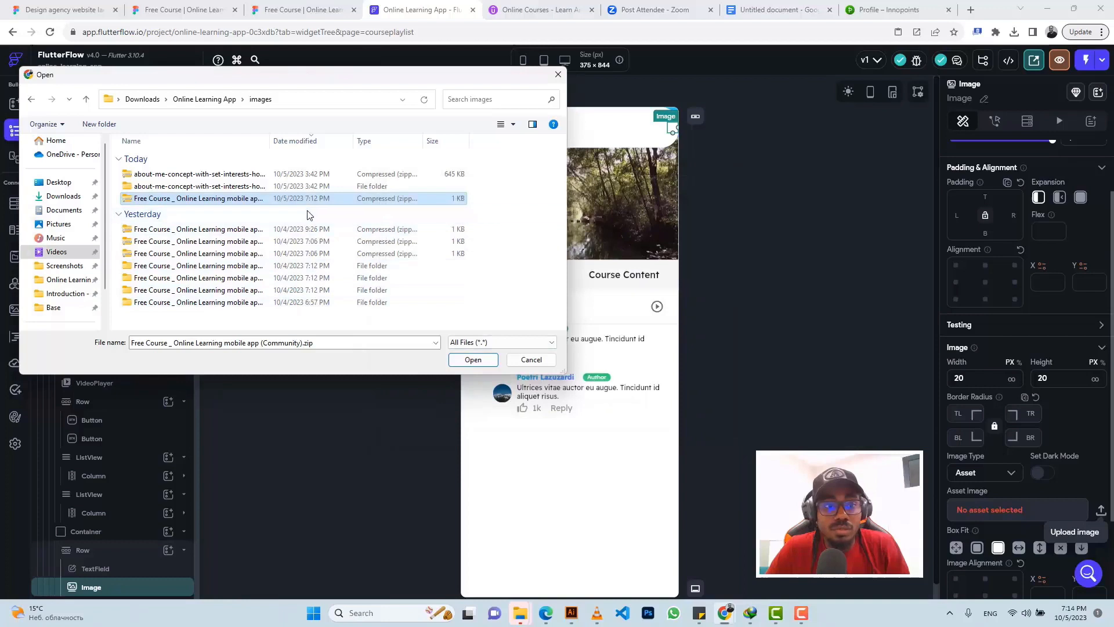
Step: Browse the extracted course folder's Base and icons folders, then return to images
double_click(315, 290)
left_click(194, 176)
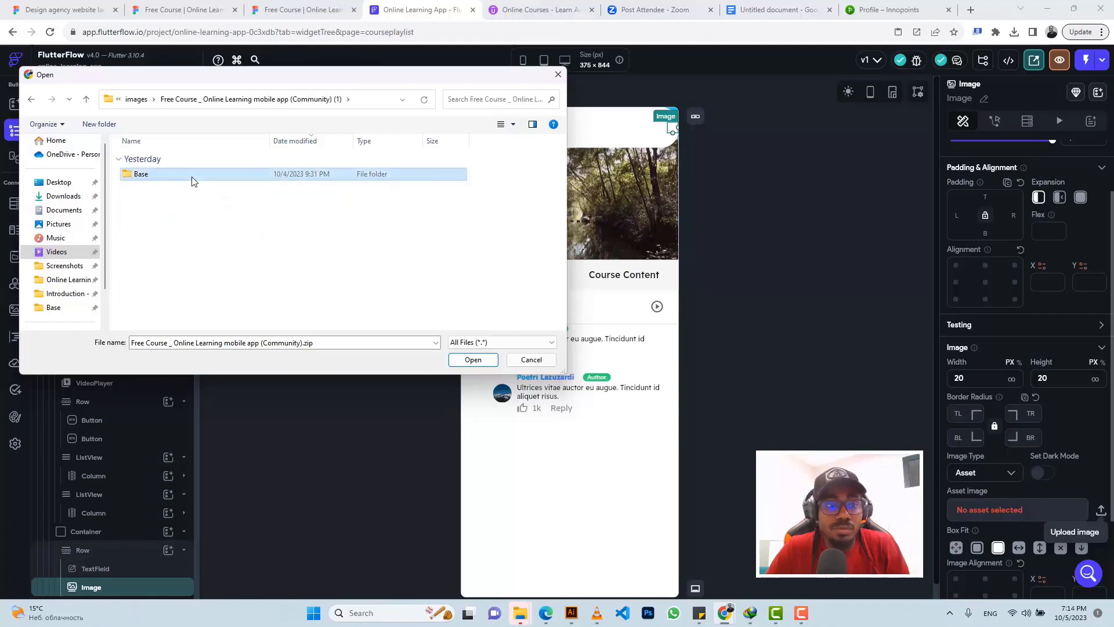
double_click(193, 175)
double_click(193, 175)
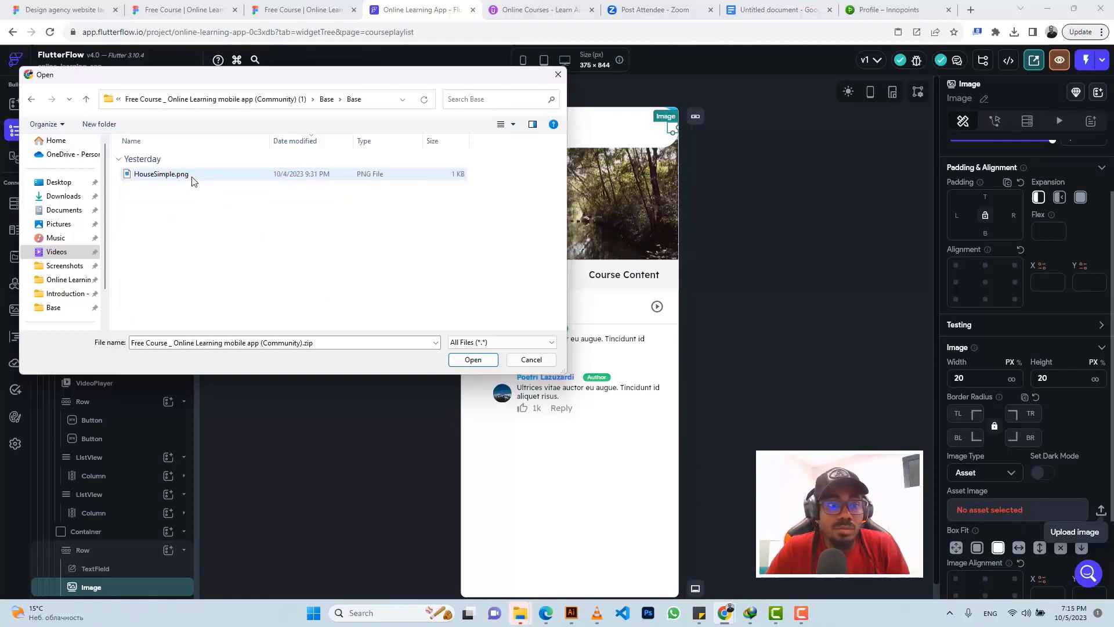
left_click(86, 100)
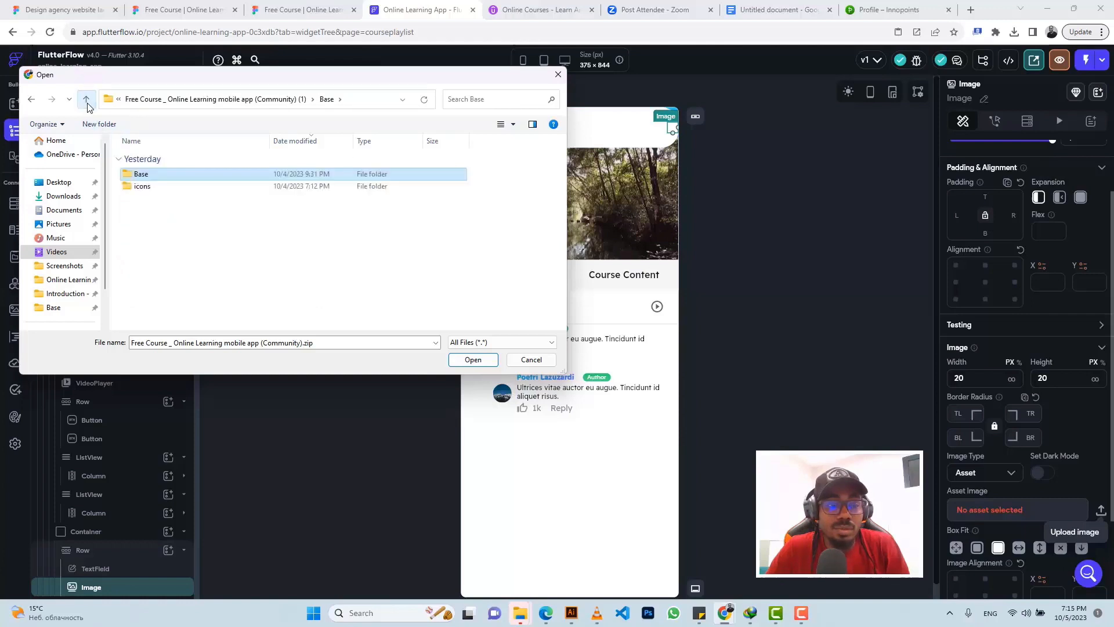
double_click(164, 187)
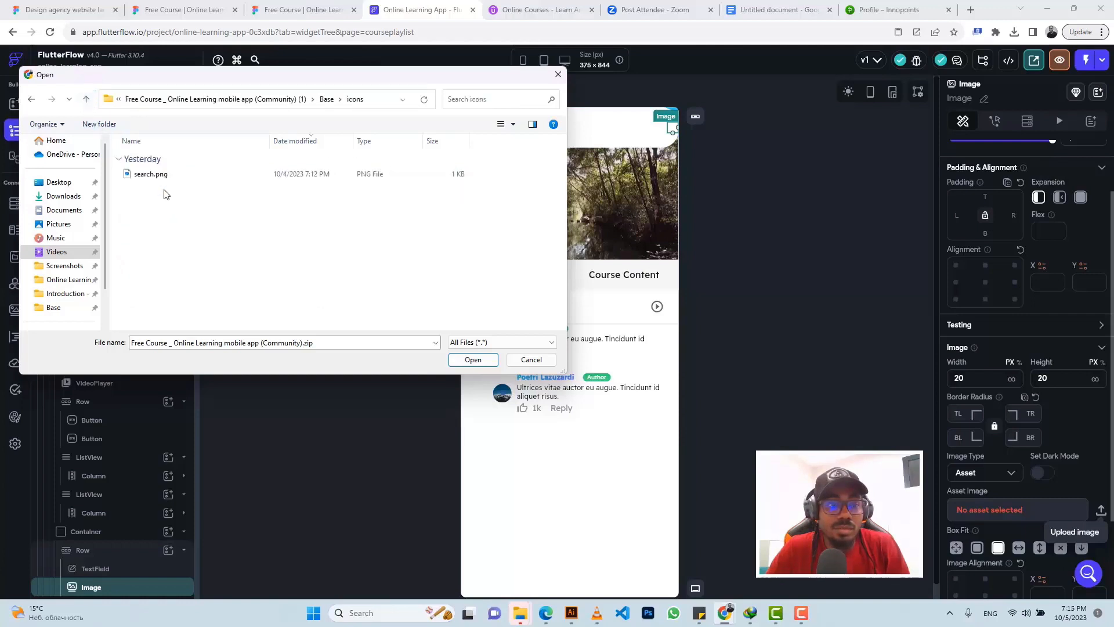
left_click(87, 100)
left_click(87, 101)
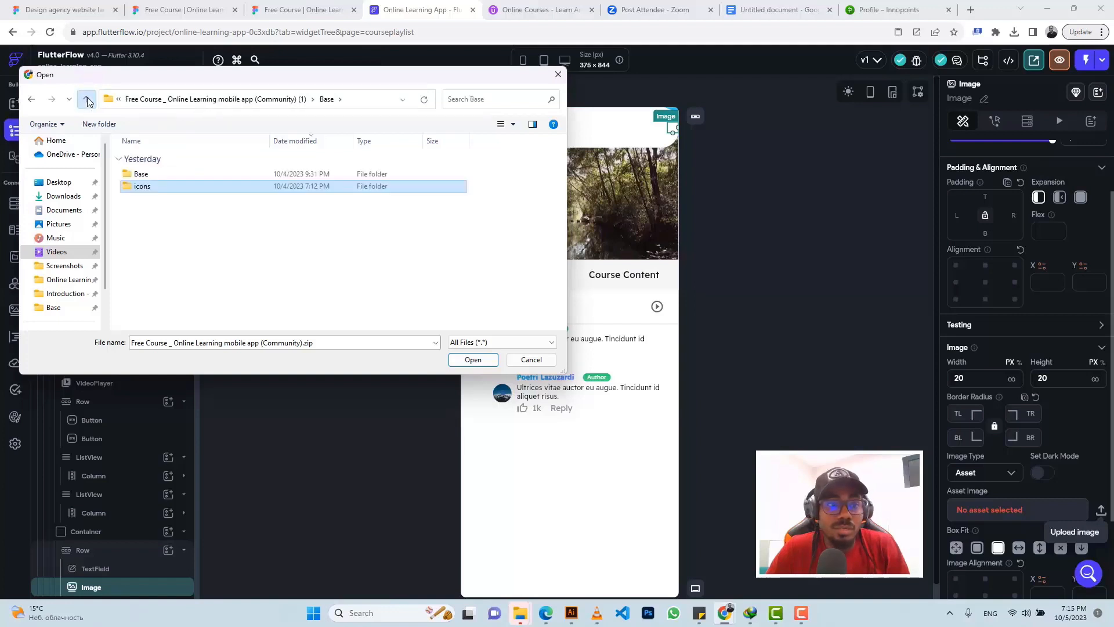
left_click(87, 101)
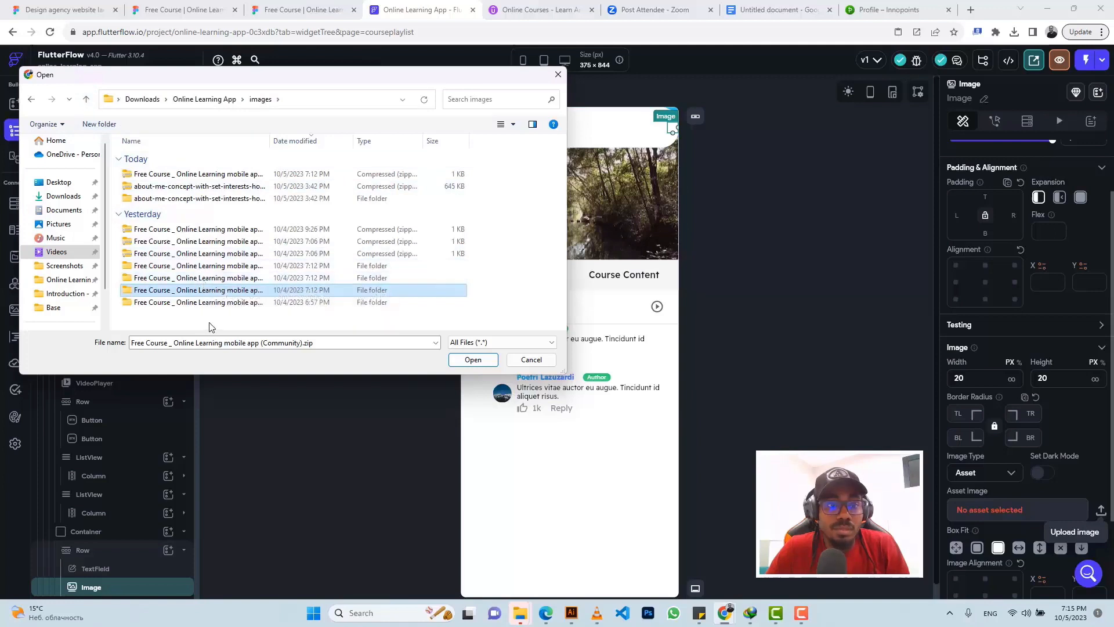
Step: Open send.png from the Free Course folder's Base › icons as the image asset
left_click(259, 200)
double_click(302, 201)
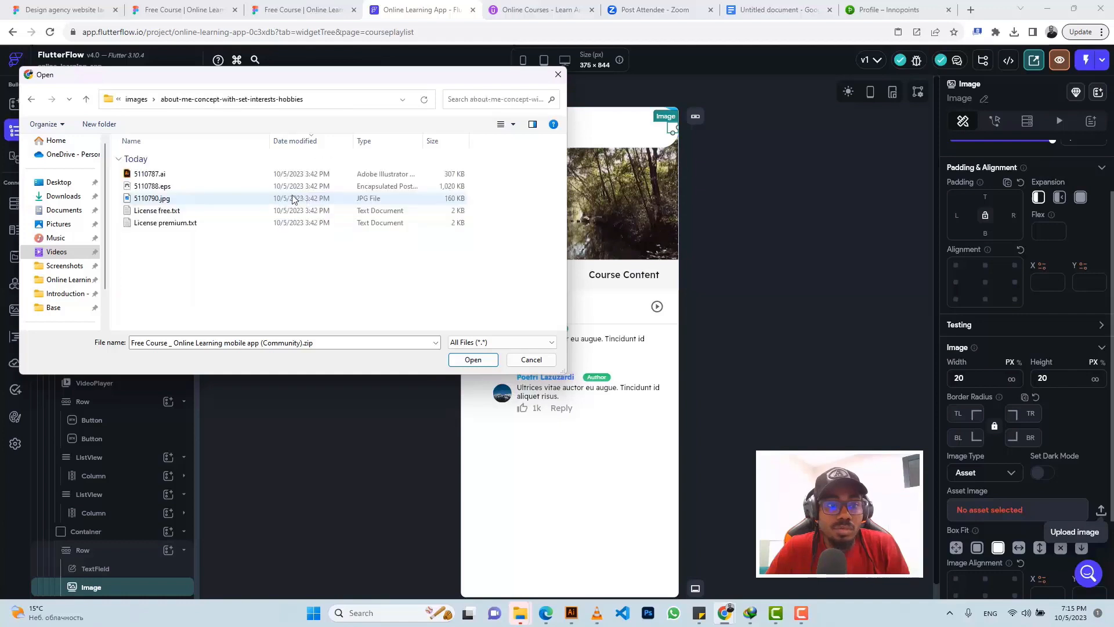
left_click(86, 102)
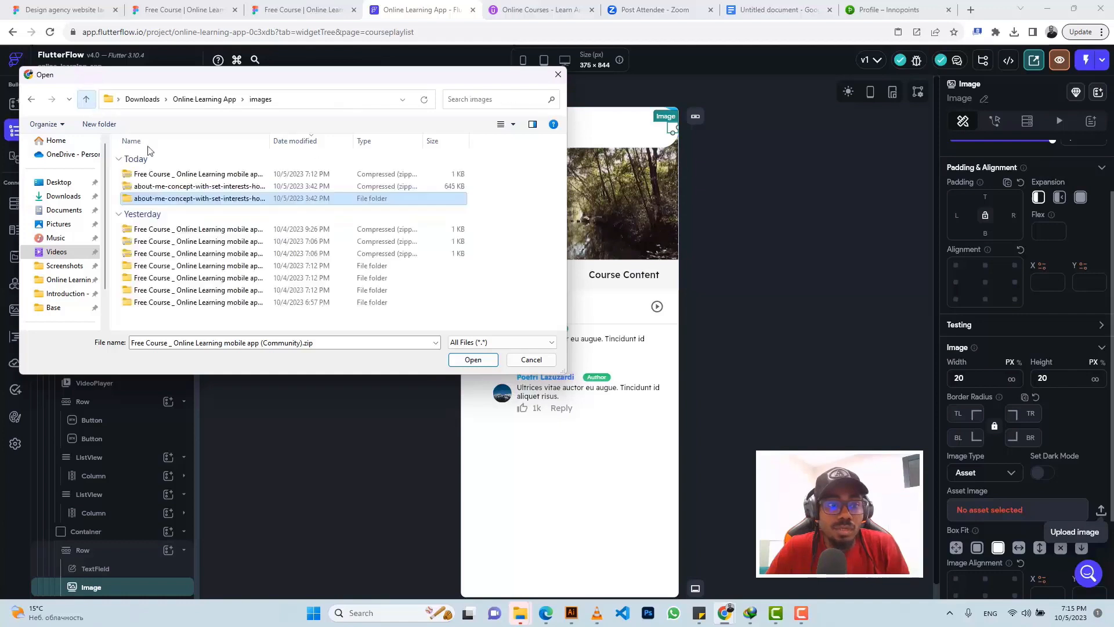
left_click(279, 290)
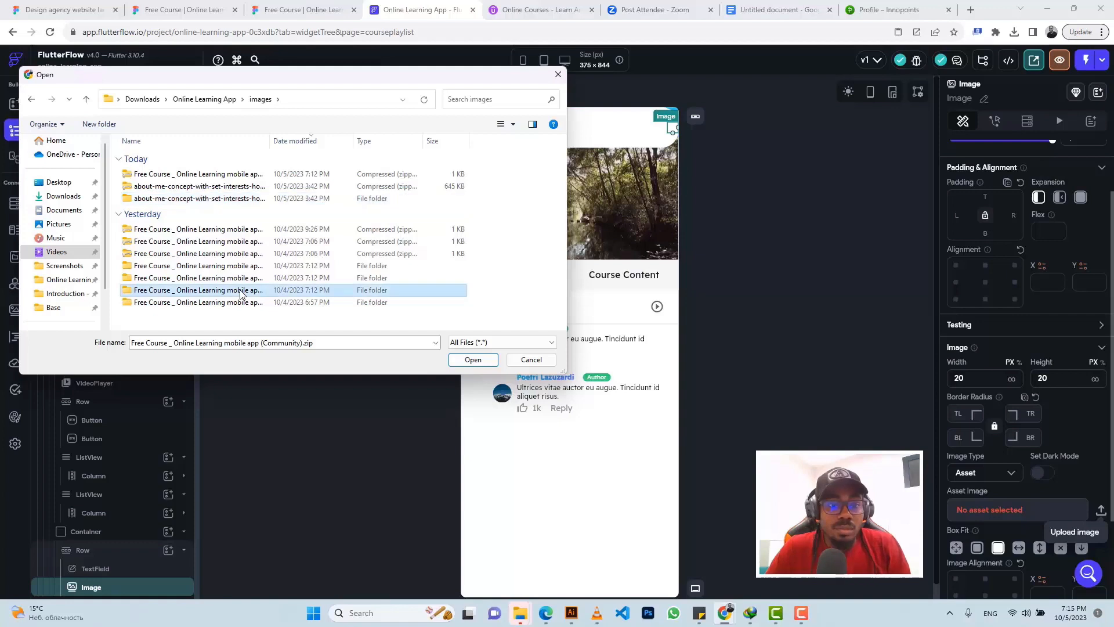
left_click(246, 303)
double_click(246, 303)
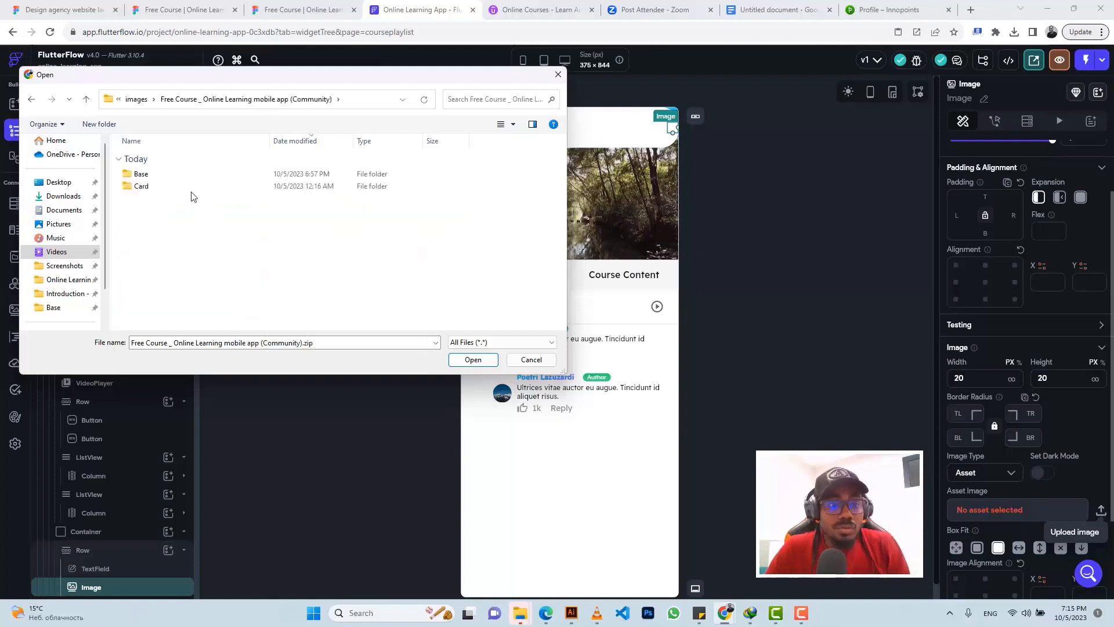
double_click(178, 174)
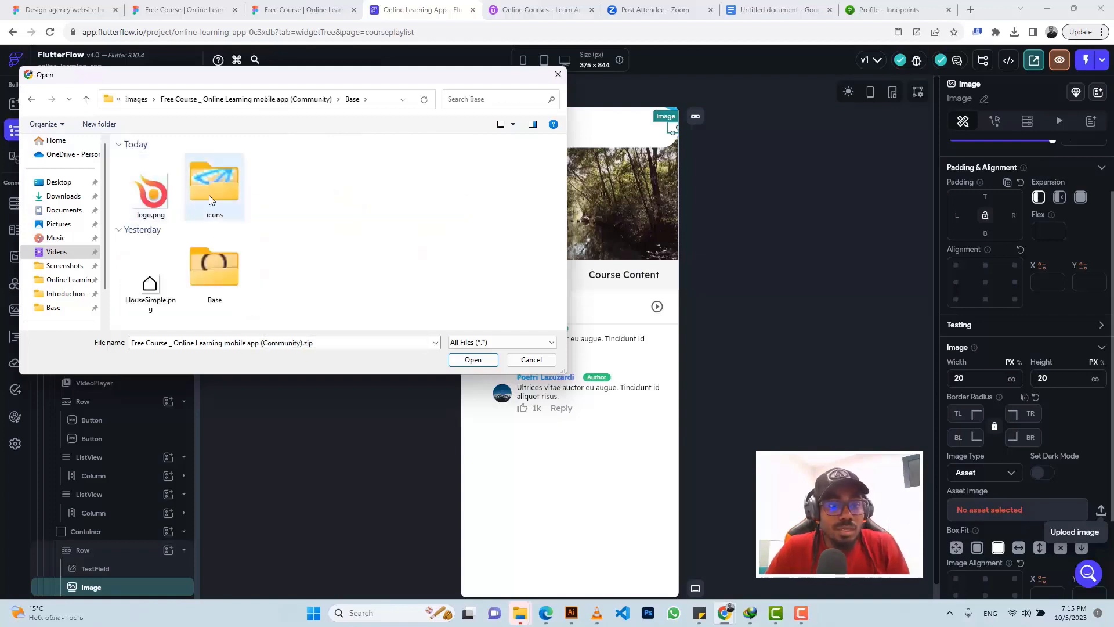
double_click(217, 185)
left_click(153, 197)
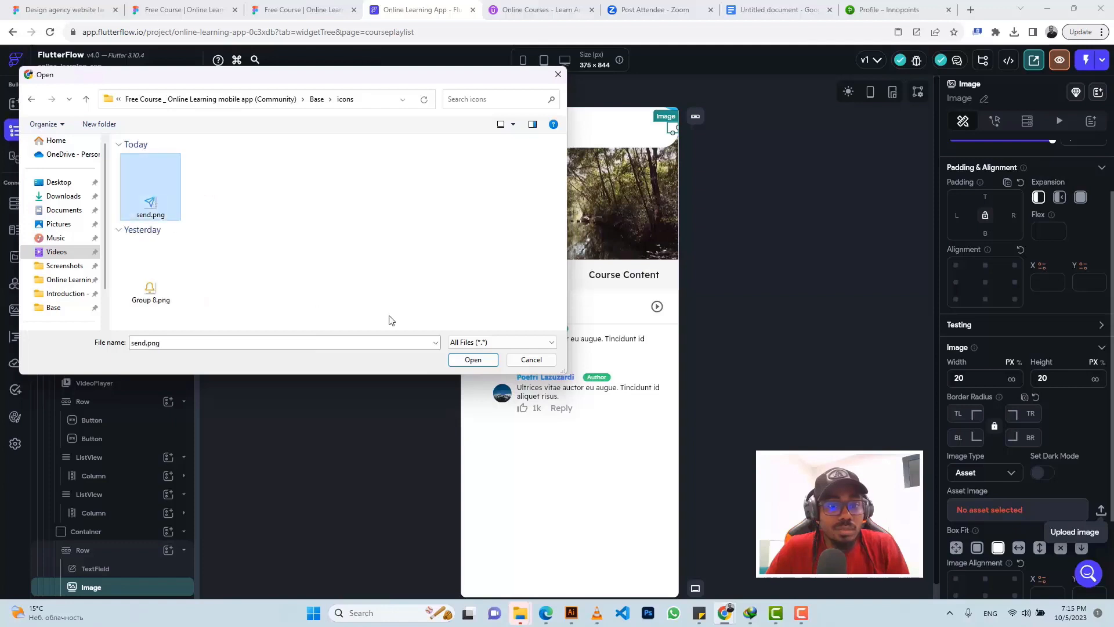
left_click(473, 360)
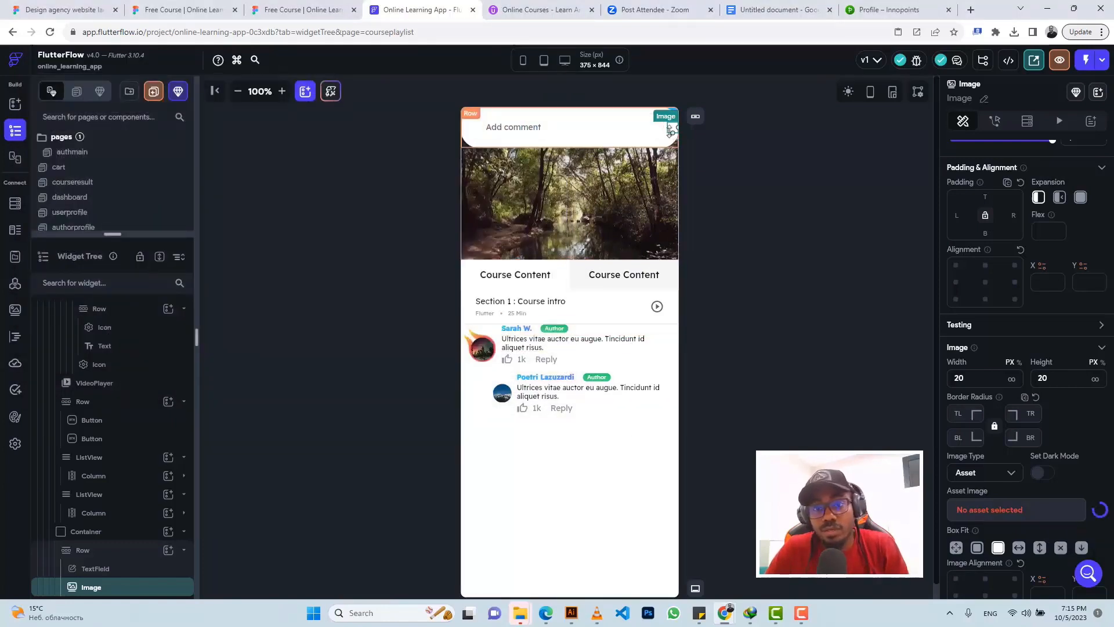
Step: Check the send icon's spacing in Figma and give the image 36 right padding
left_click(302, 10)
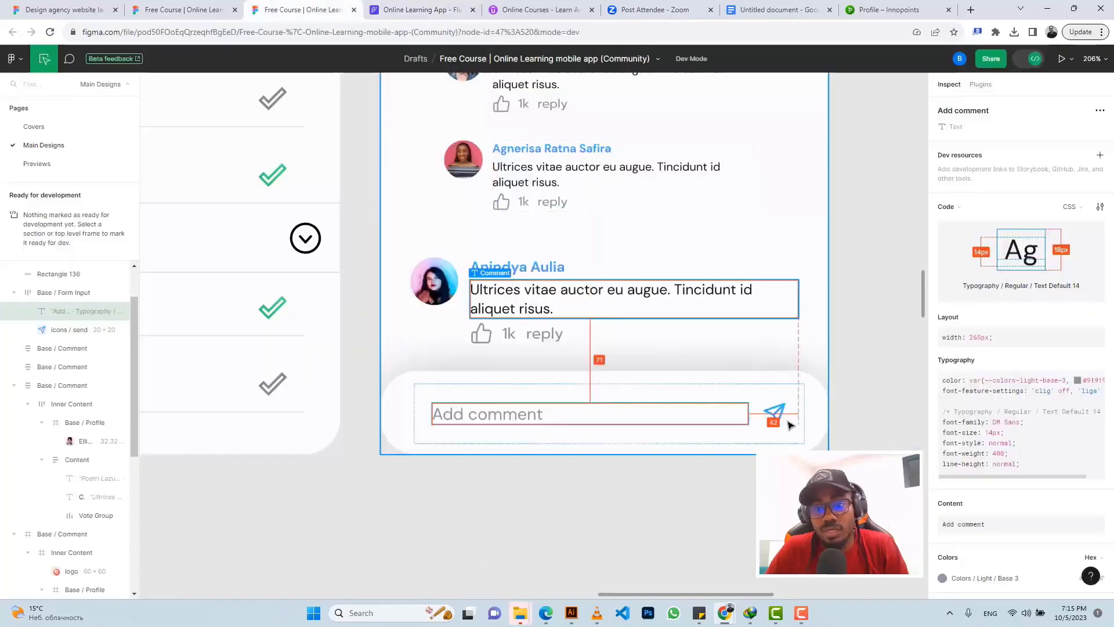
left_click(812, 412)
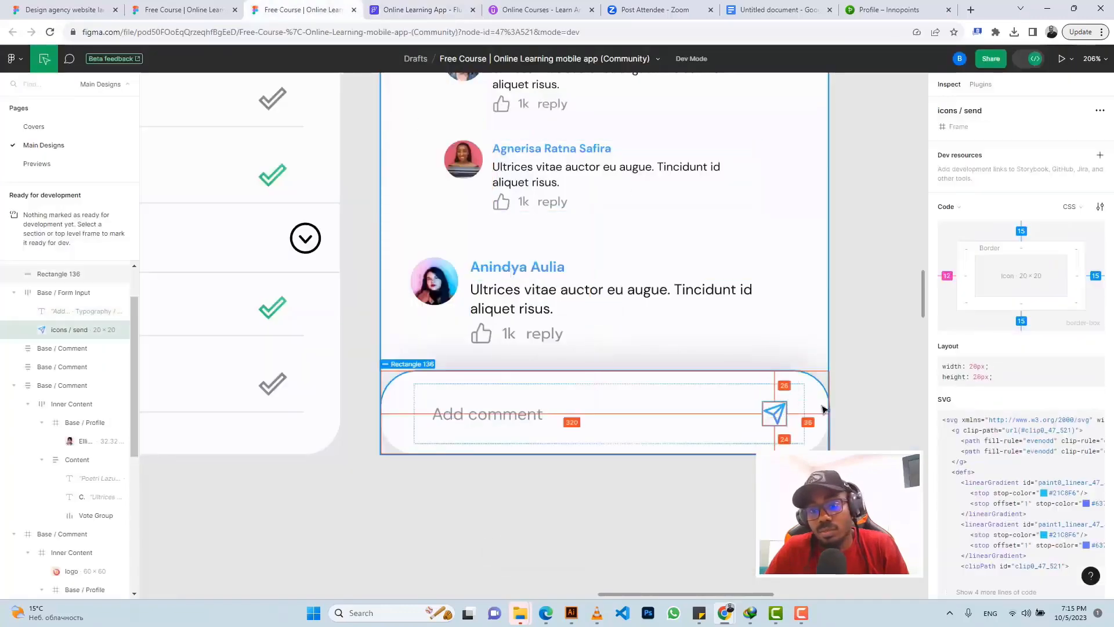
left_click(421, 9)
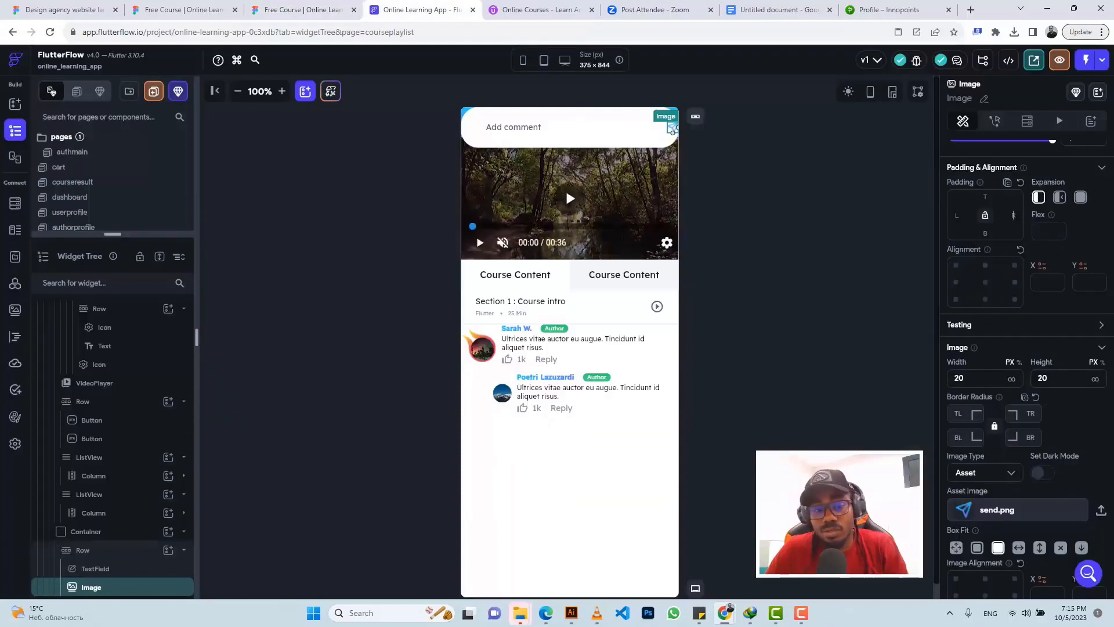
type("36")
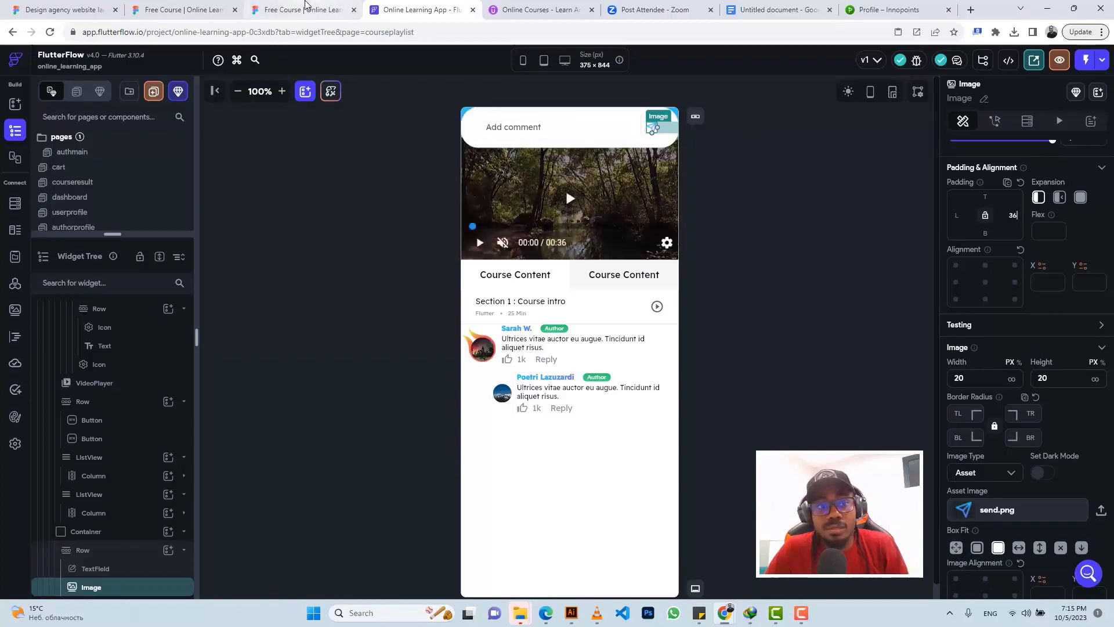
left_click(299, 10)
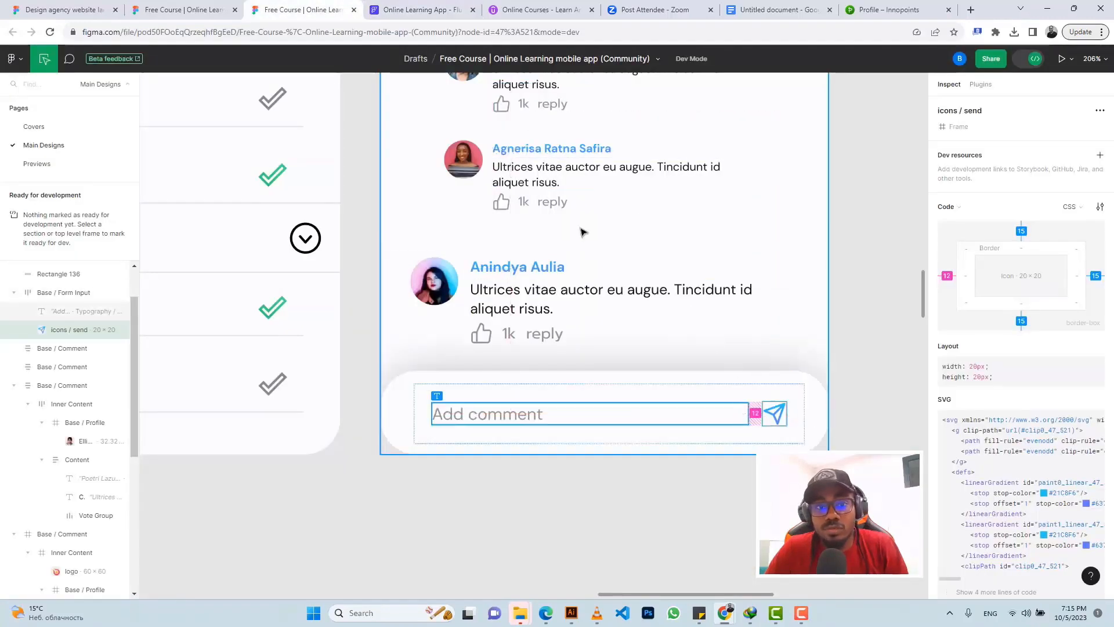
key("ctrl+Tab")
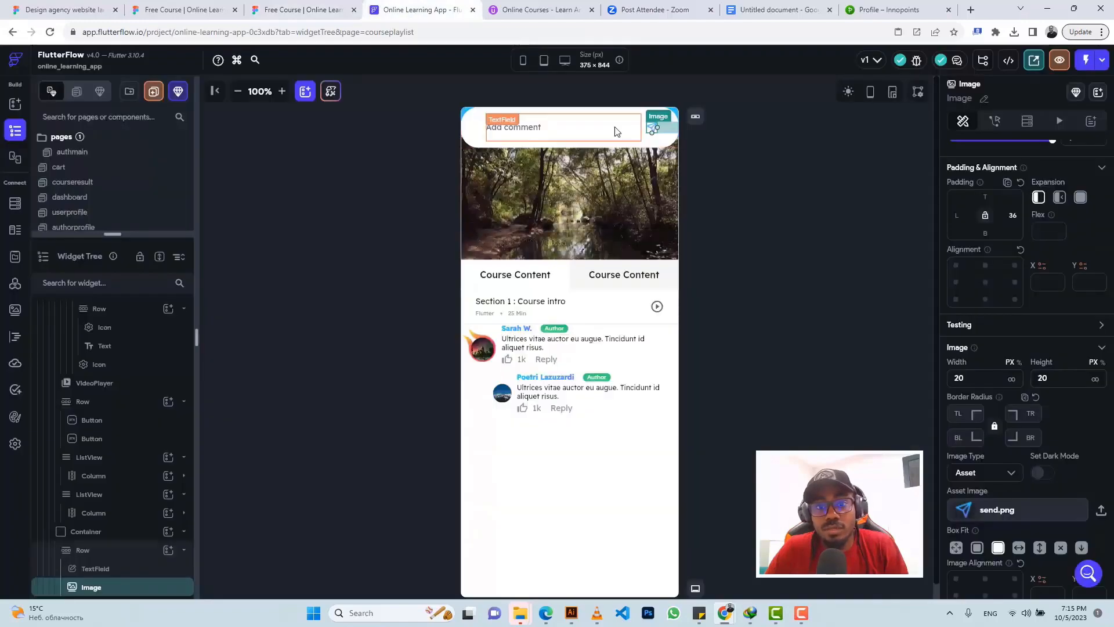
left_click(616, 130)
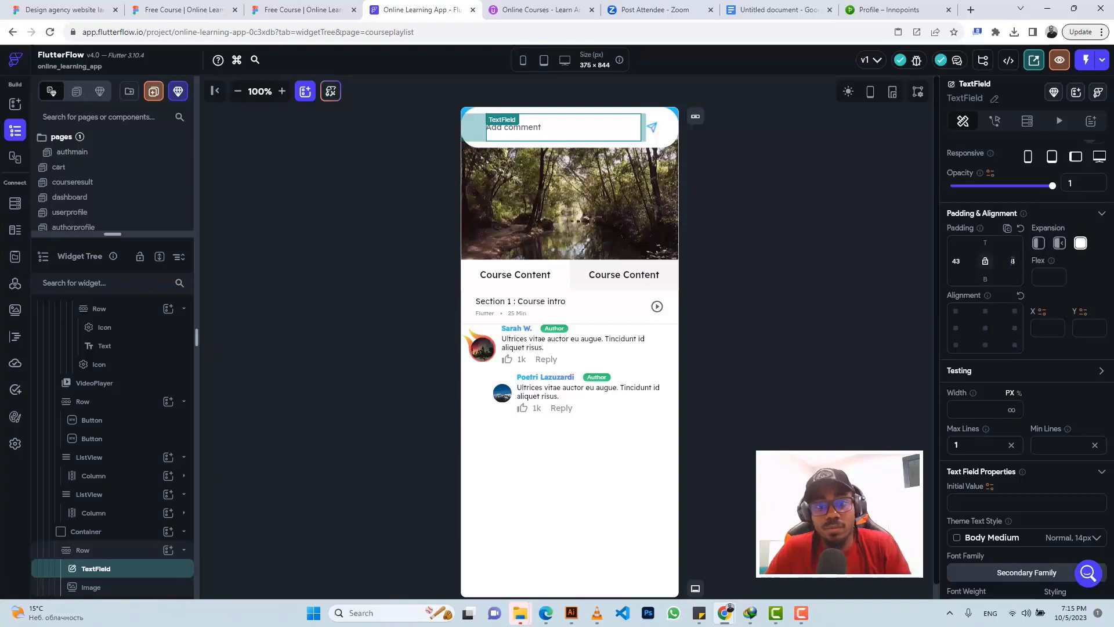
Step: Set the text field's right padding to 12 and align the comment bar to bottom centre
double_click(1013, 261)
type("12")
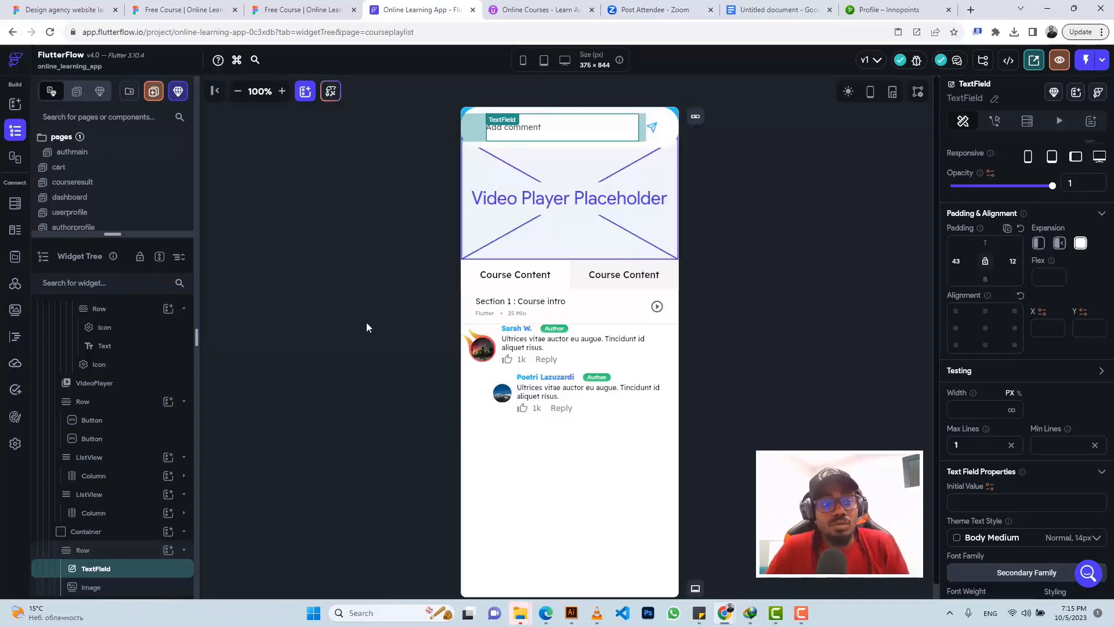
left_click(103, 537)
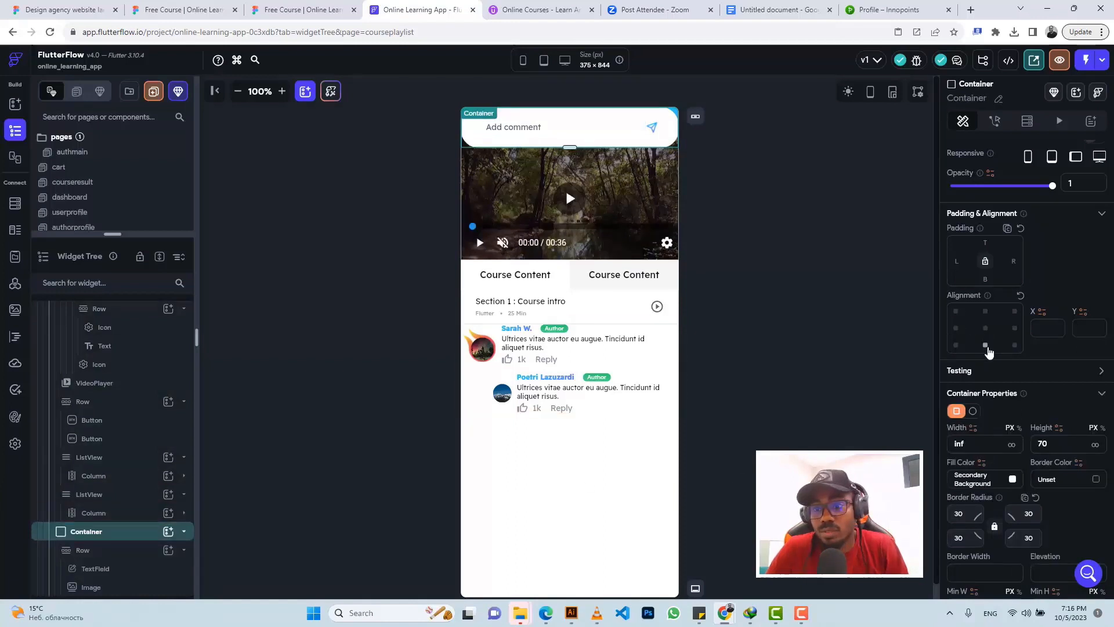
left_click(986, 346)
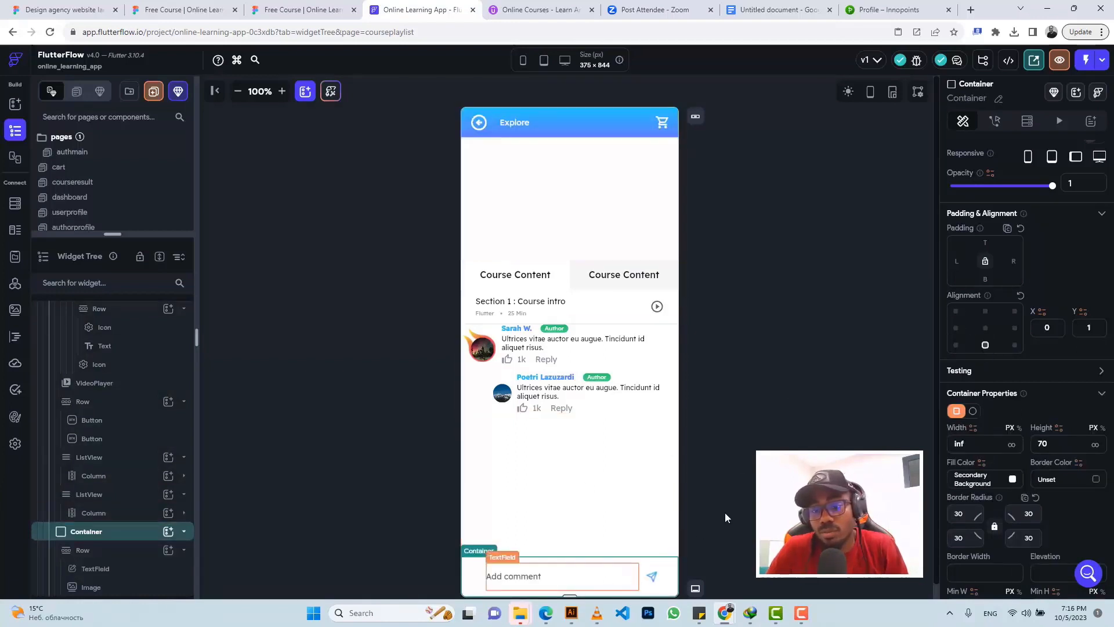
Step: Turn on Box Shadow for the comment bar and compare it against the Figma design
scroll(1057, 459, "down", 2)
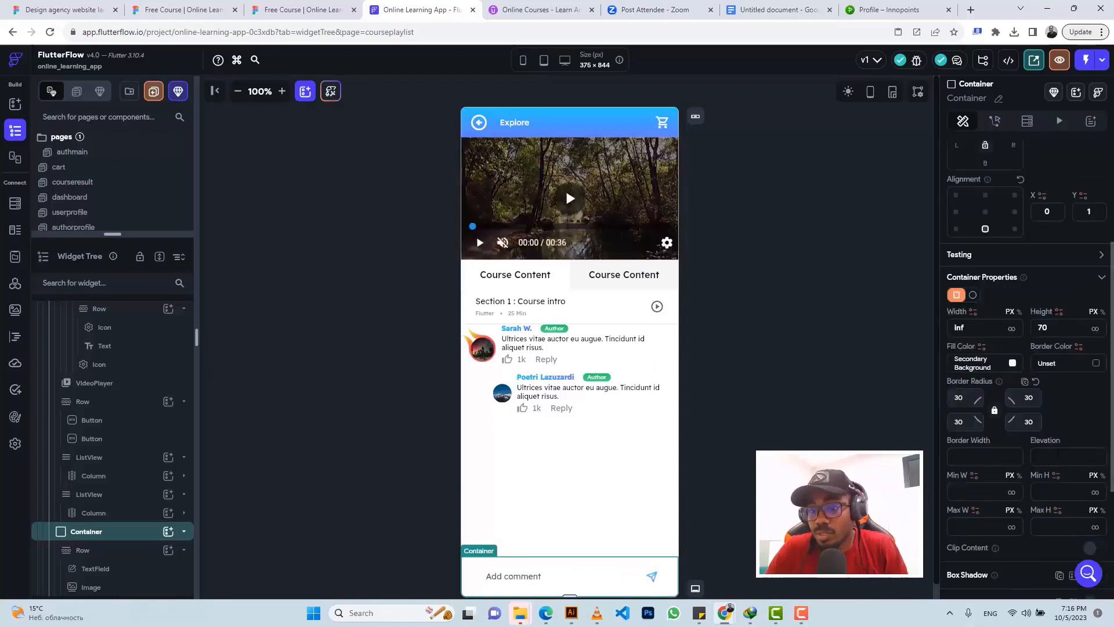
scroll(1061, 425, "down", 2)
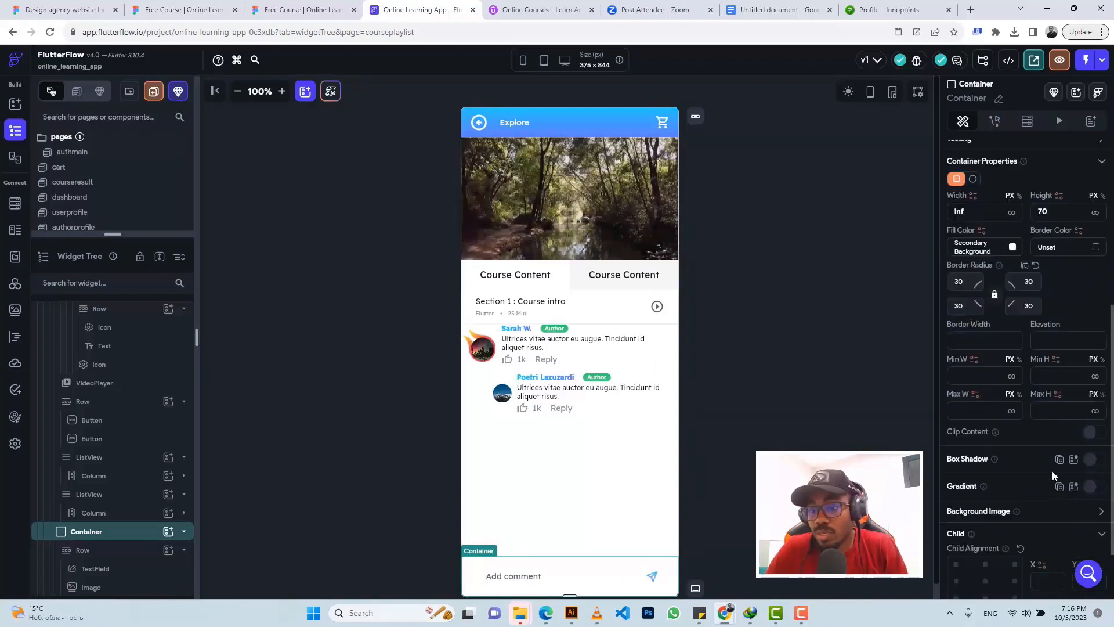
left_click(1101, 463)
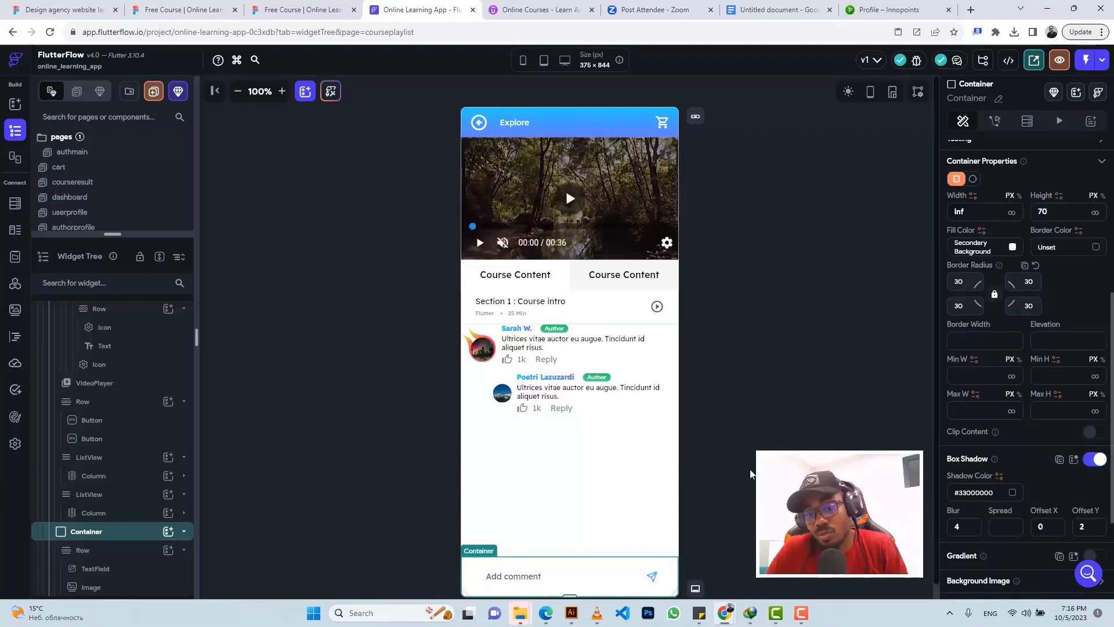
left_click(283, 11)
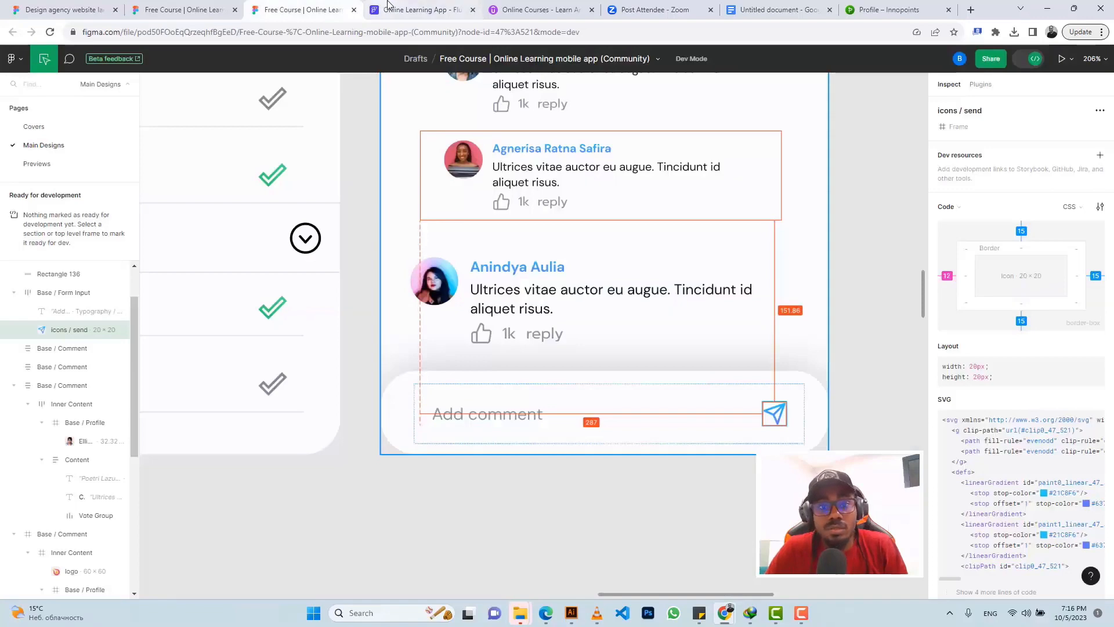
left_click(409, 10)
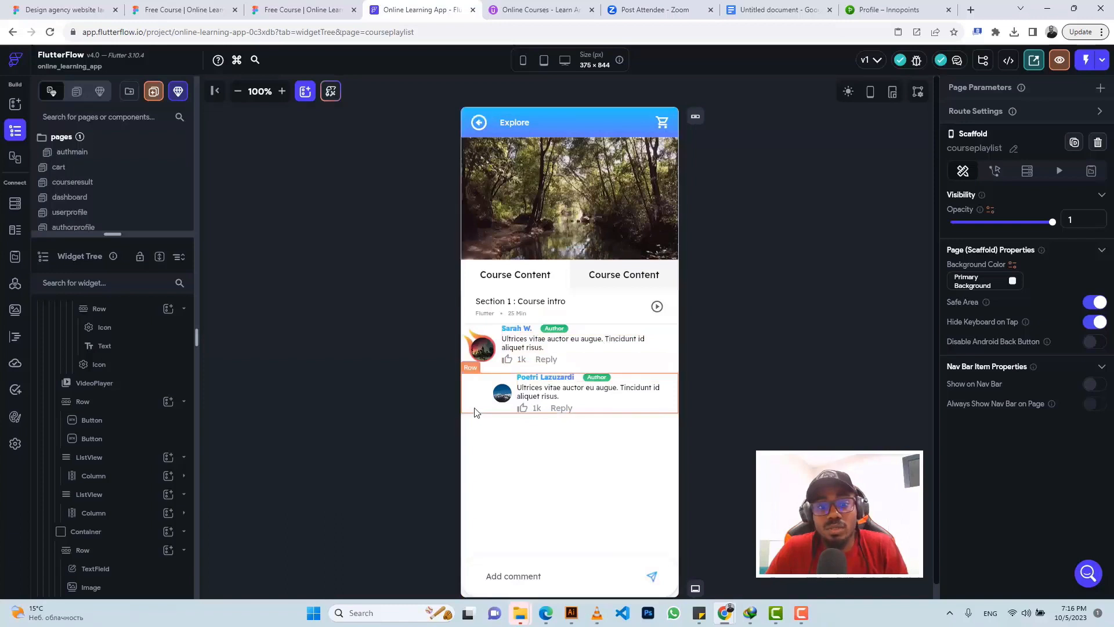
Step: Select the comments ListView and set its top padding to 12
left_click(481, 374)
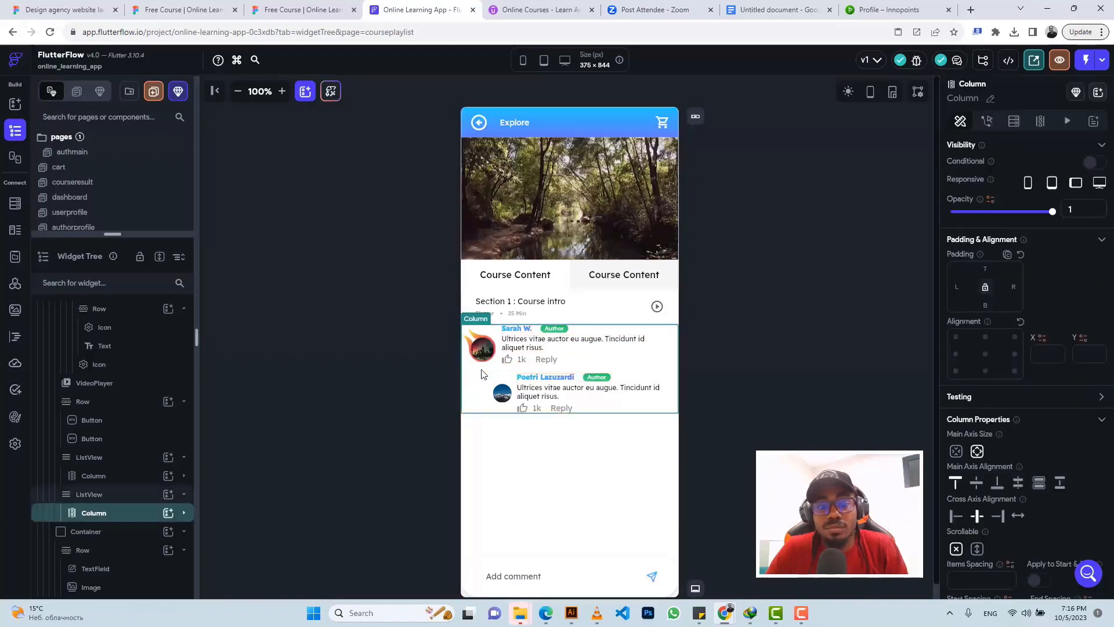
left_click(116, 495)
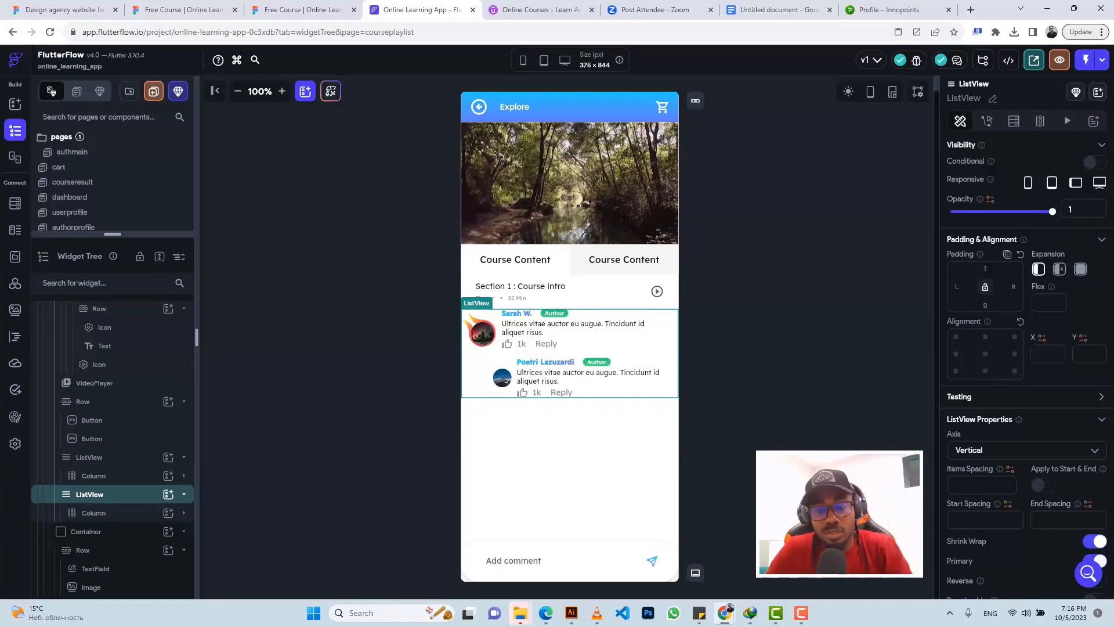
left_click(985, 268)
type("12")
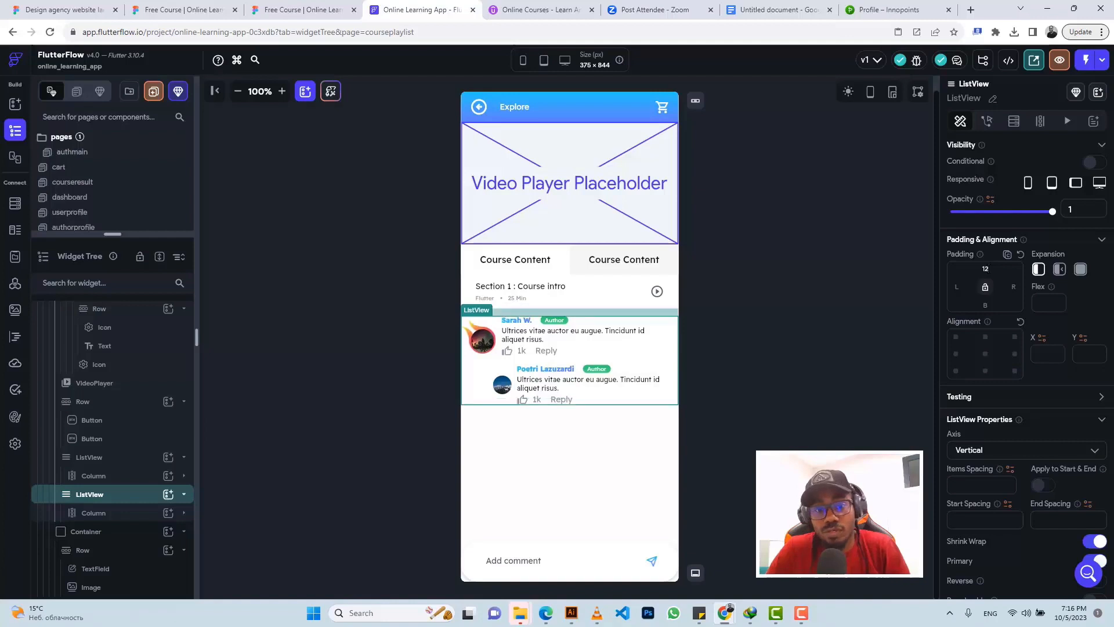
left_click(809, 317)
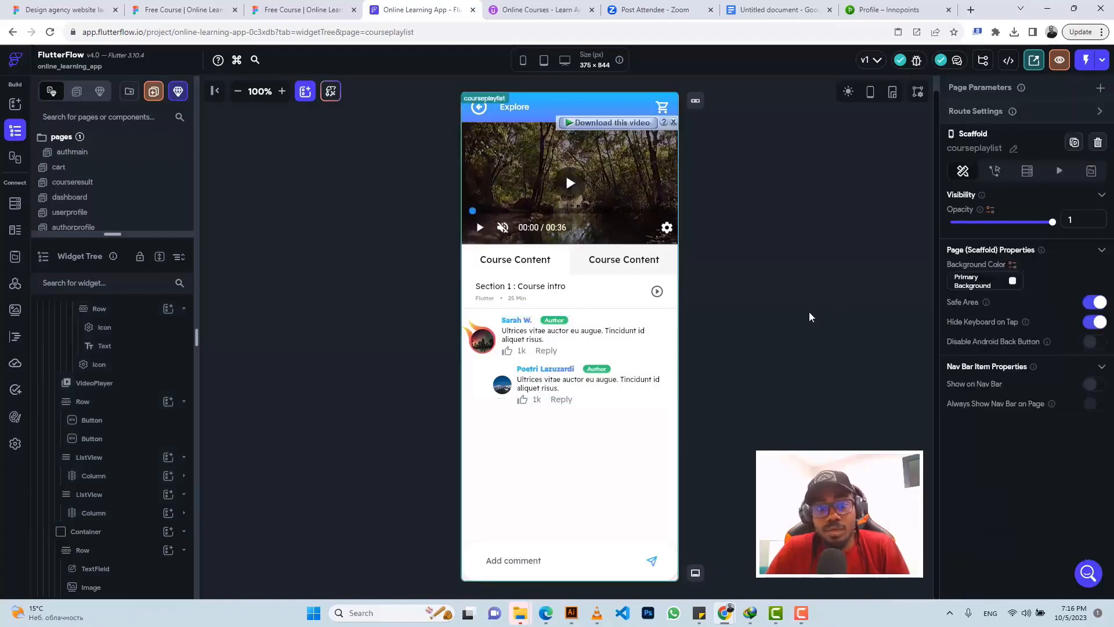
Step: Reselect the comments list and view the comment list in the Figma design
left_click(493, 361)
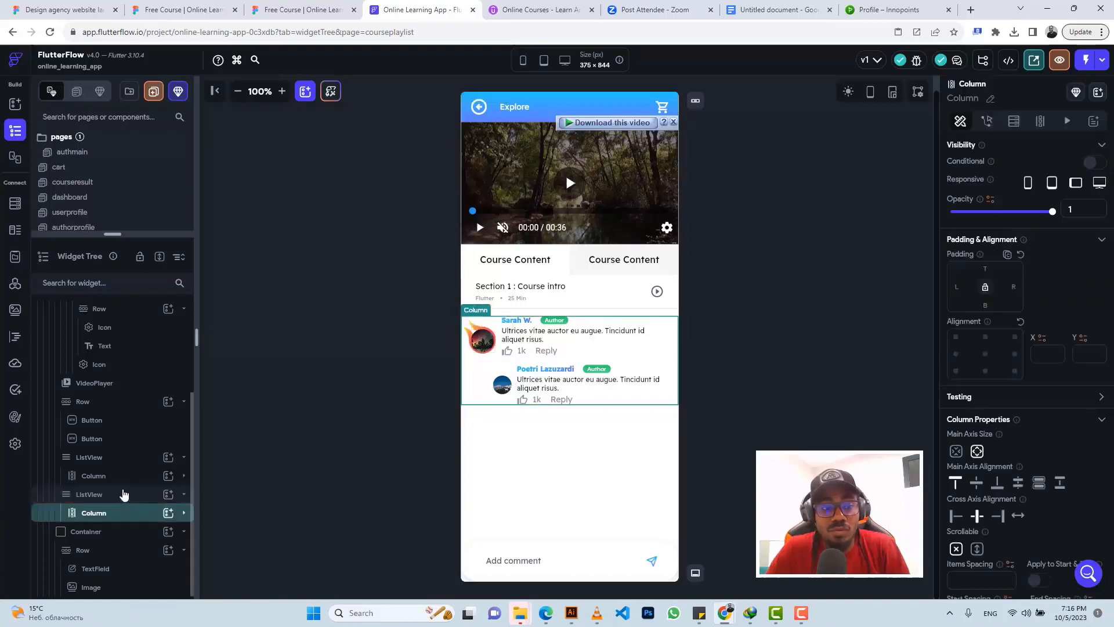
left_click(126, 494)
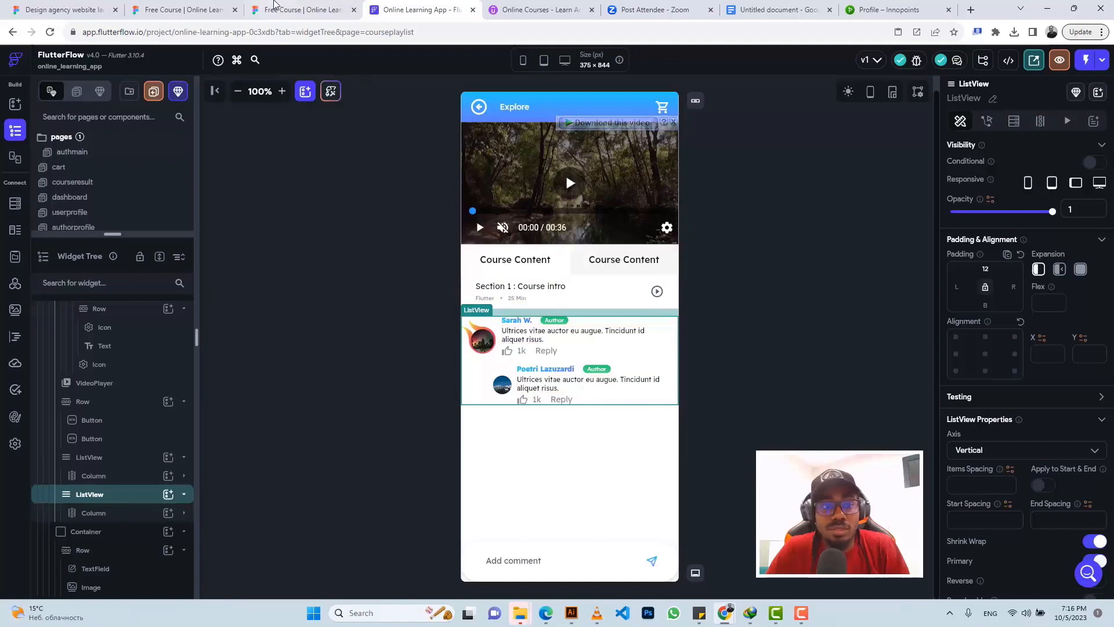
key("ctrl+shift+Tab")
scroll(690, 237, "up", 5)
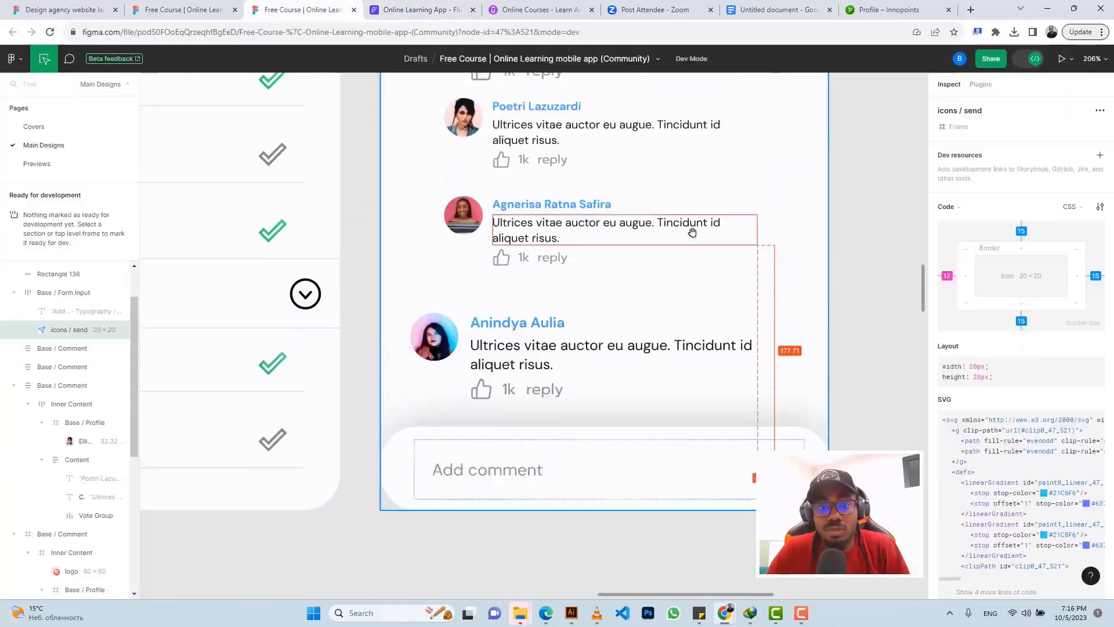
Step: Copy 'Discussion' from Figma and make it the second tab button's text instead of Course Content
left_click(713, 174)
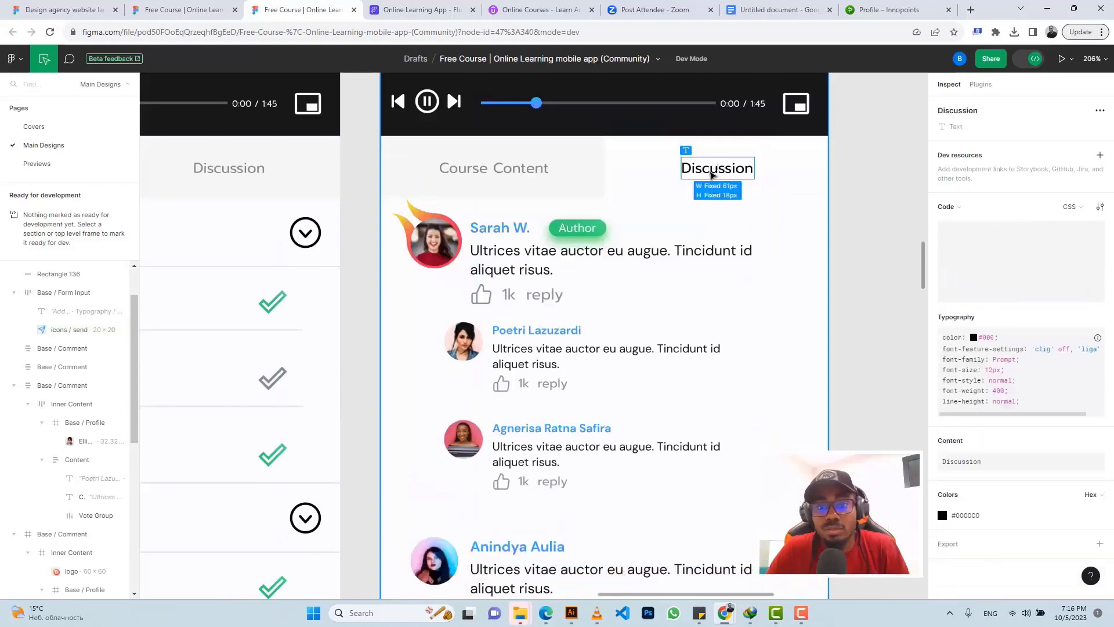
left_click(1096, 442)
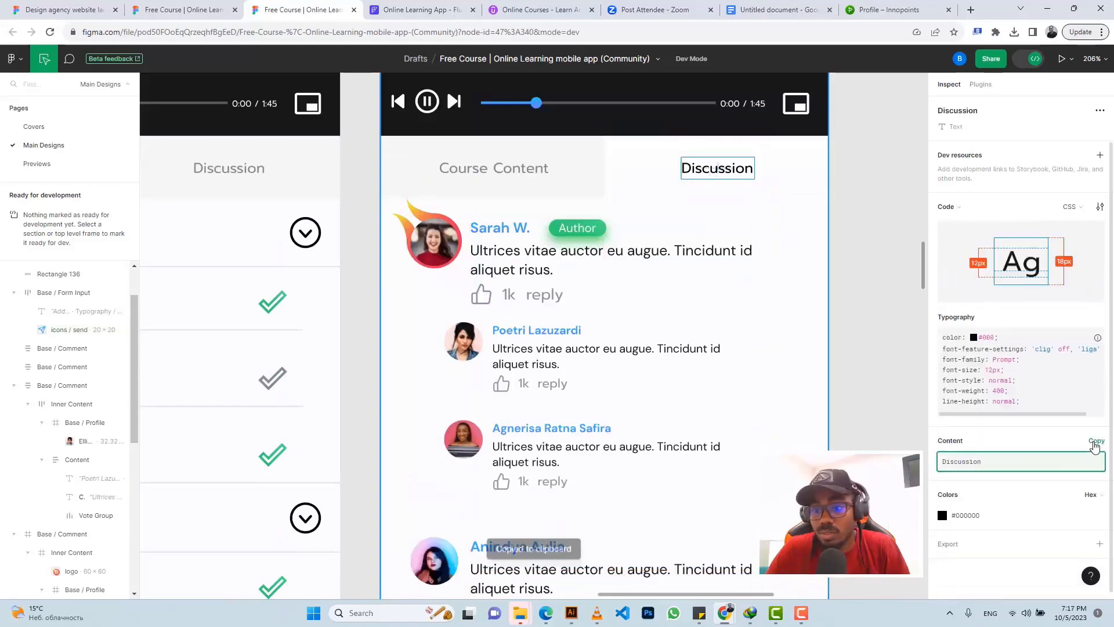
left_click(407, 8)
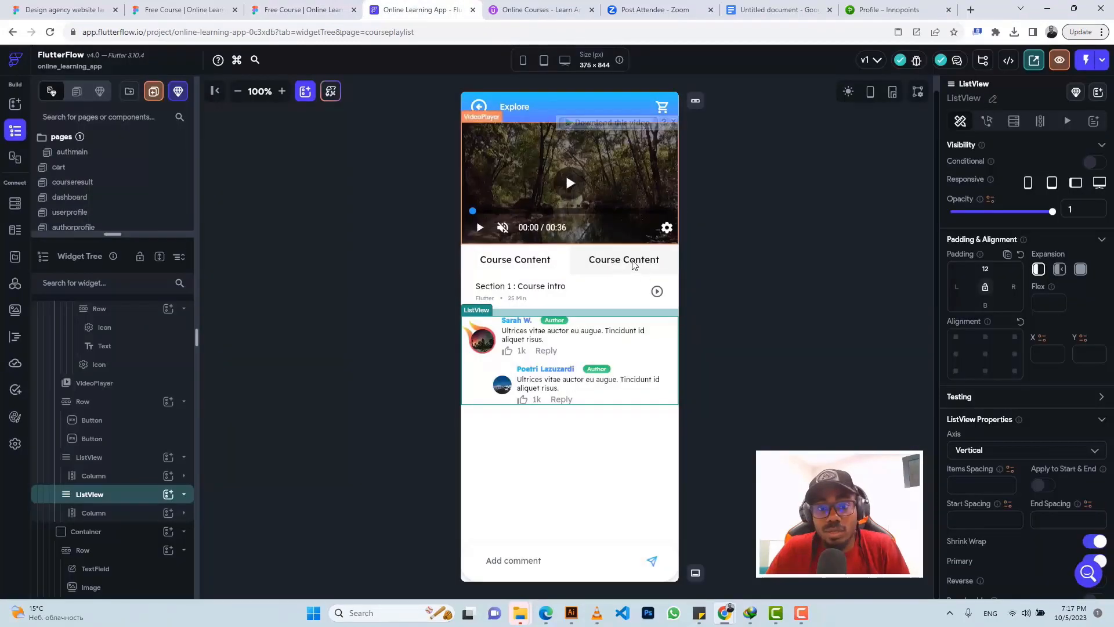
left_click(637, 265)
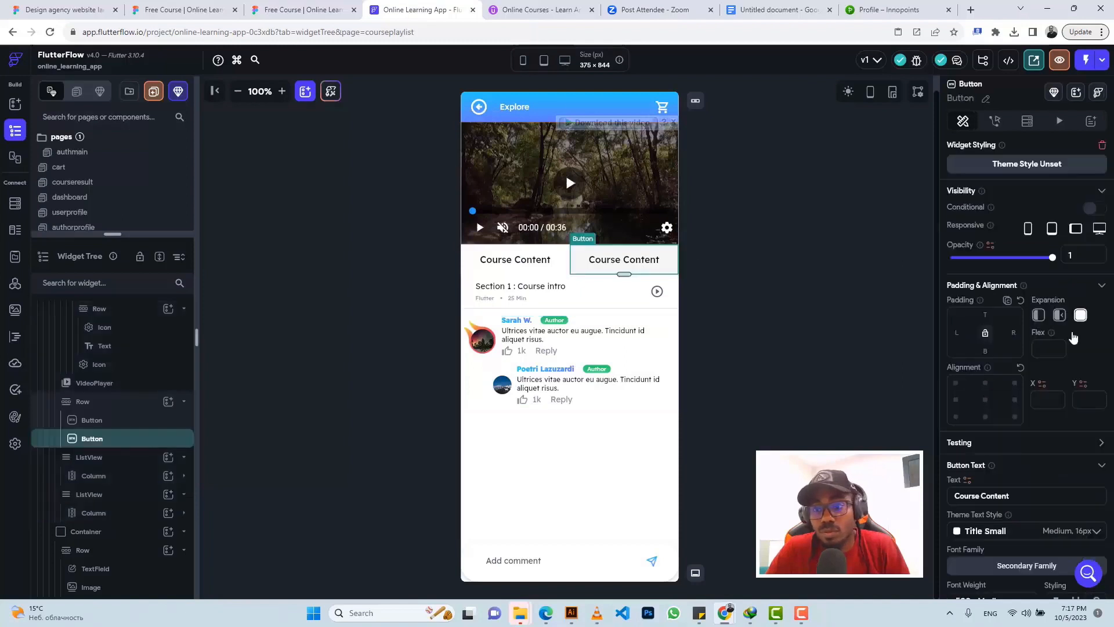
triple_click(1008, 496)
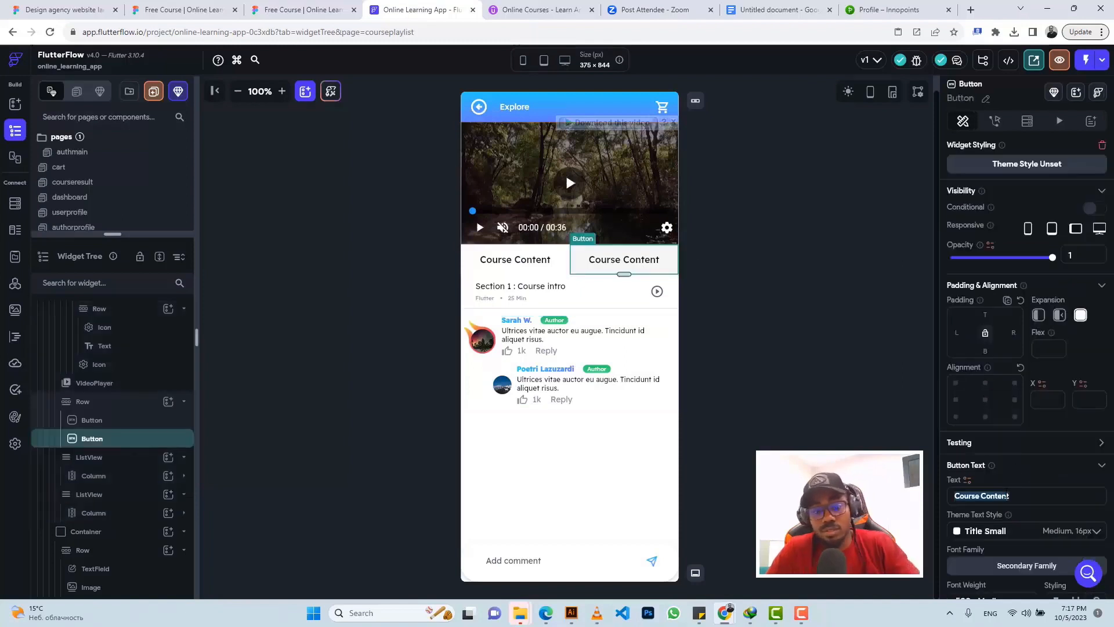
type("Discussion")
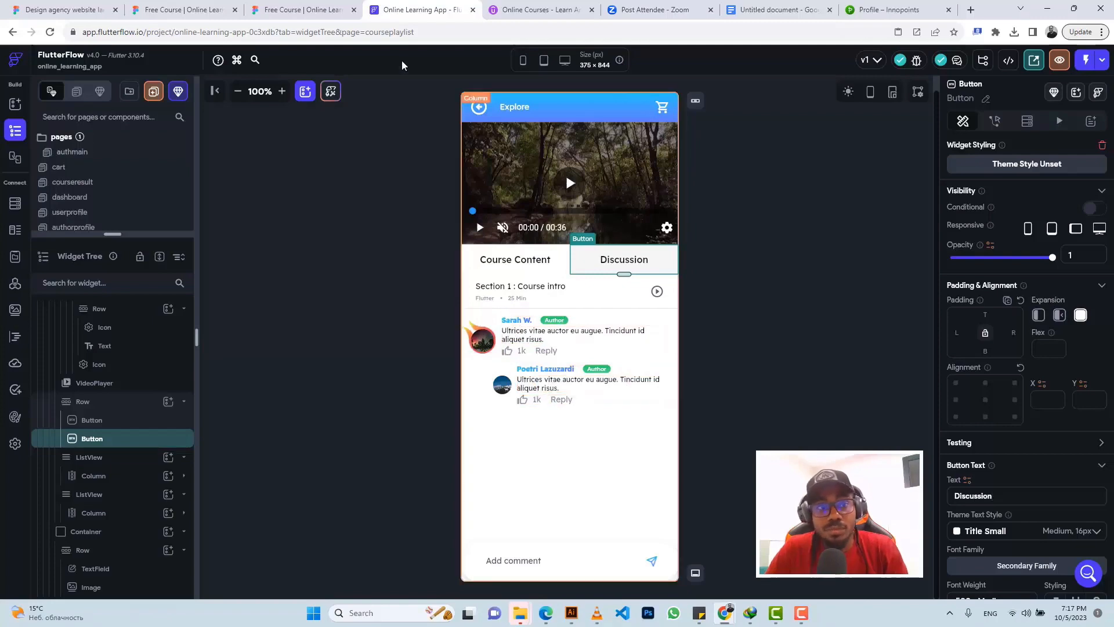
left_click(296, 10)
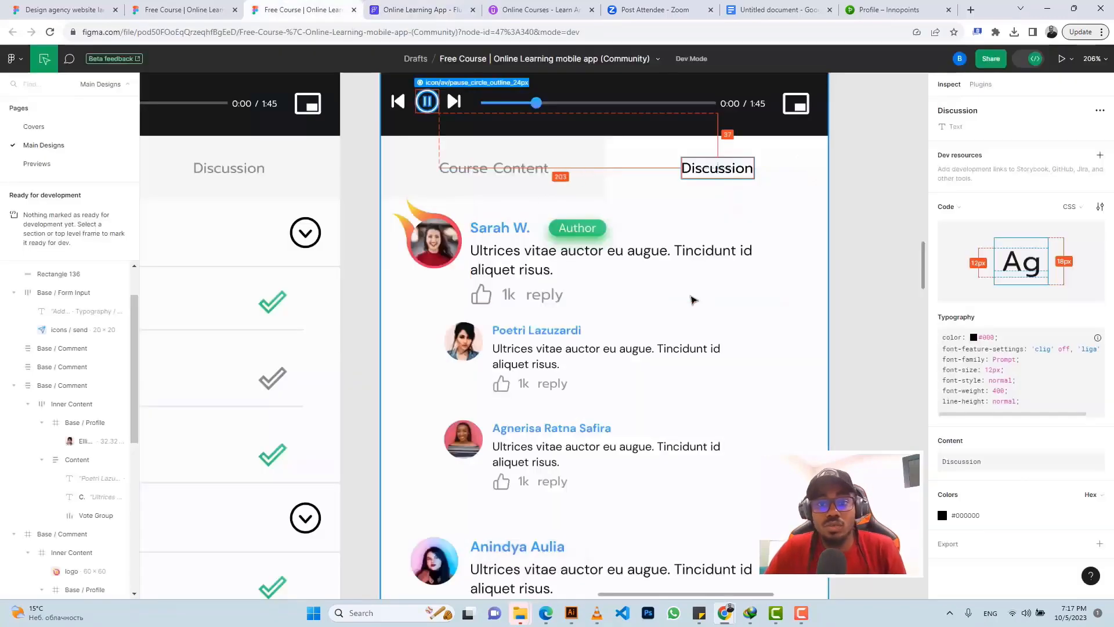
Step: Zoom out over the Figma Free Course design and pan across the light theme screens
scroll(692, 299, "down", 10)
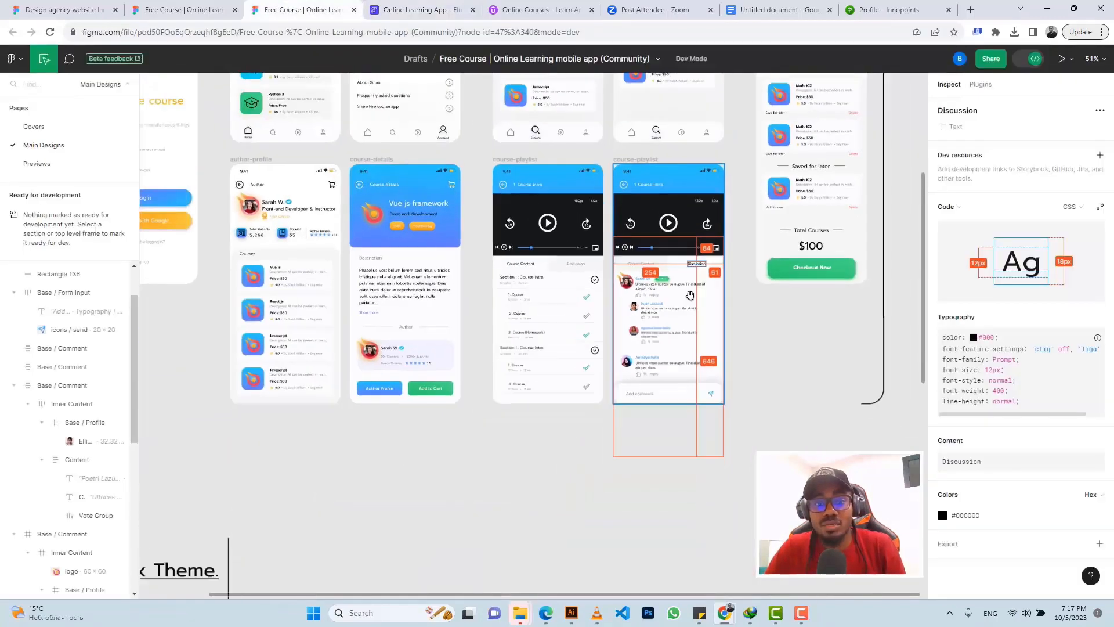
scroll(692, 300, "down", 3)
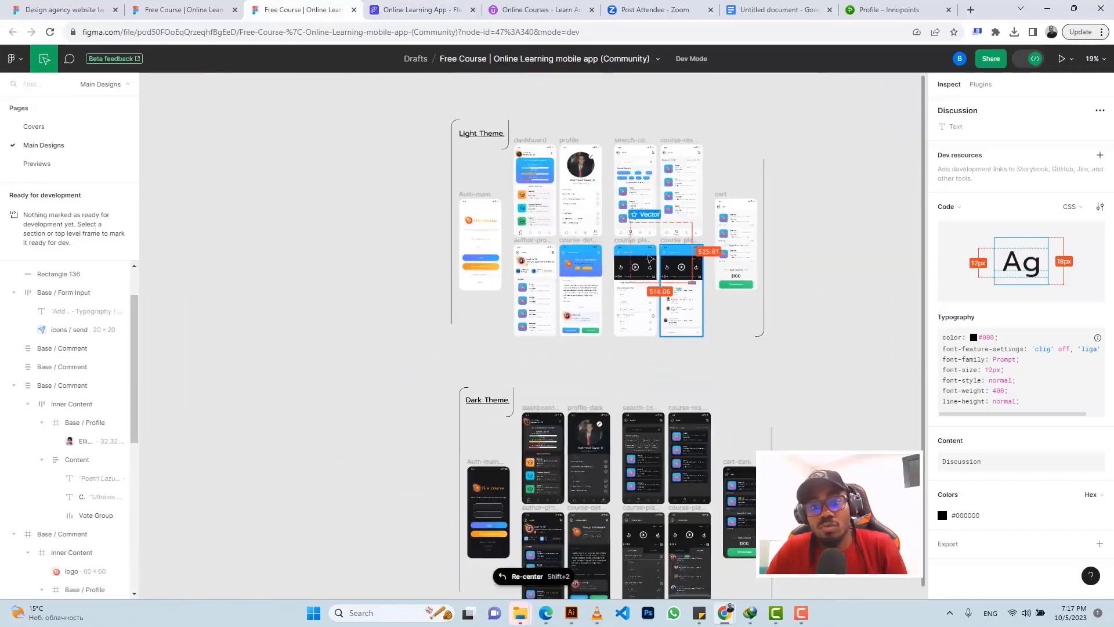
scroll(658, 264, "up", 6)
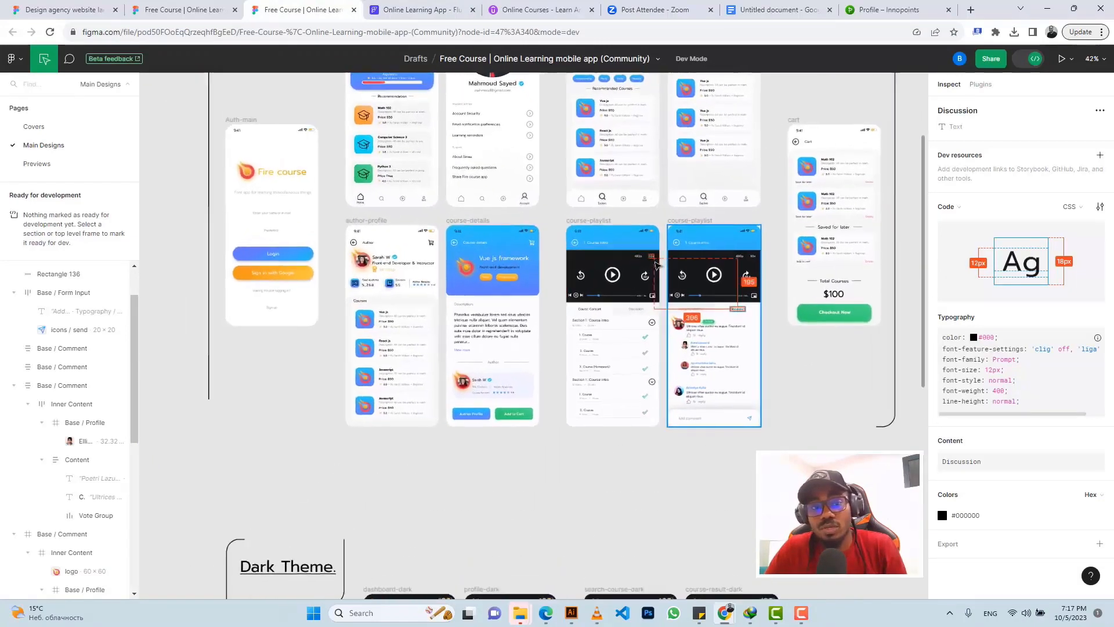
left_click_drag(662, 252, 654, 262)
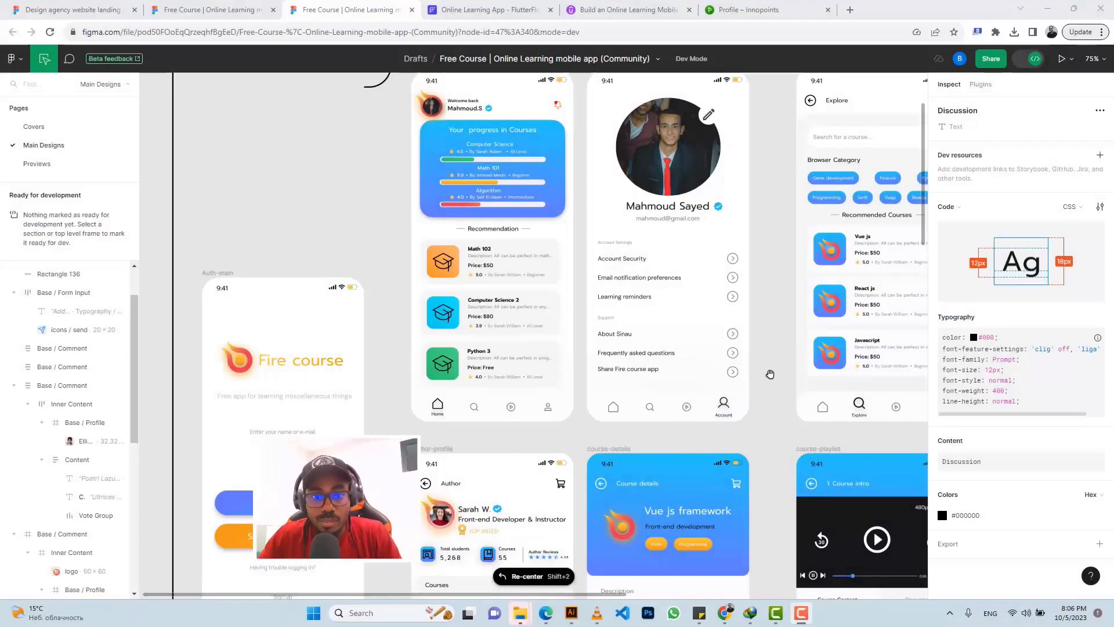
Step: Centre the Auth-main login frame on the Figma canvas and select it
scroll(770, 373, "down", 5)
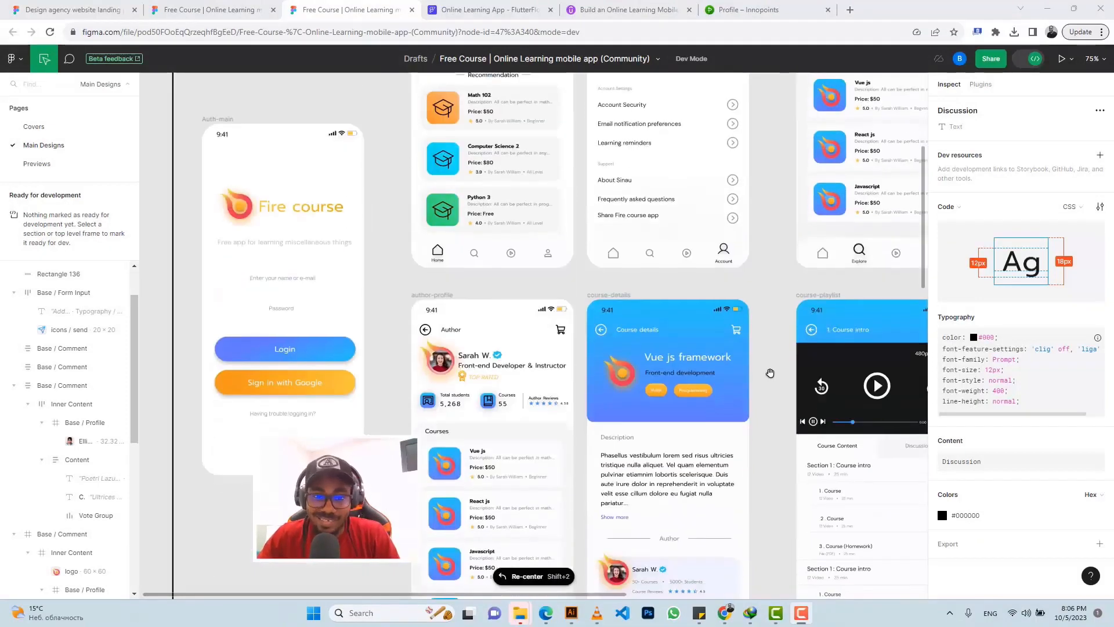
scroll(770, 372, "left", 6)
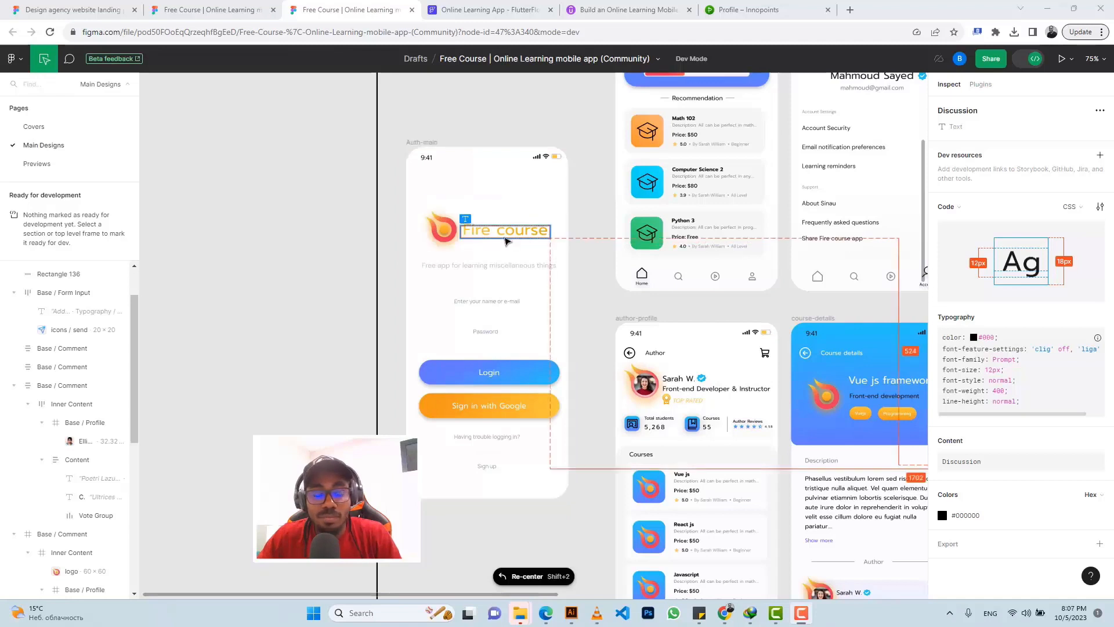
left_click(505, 225)
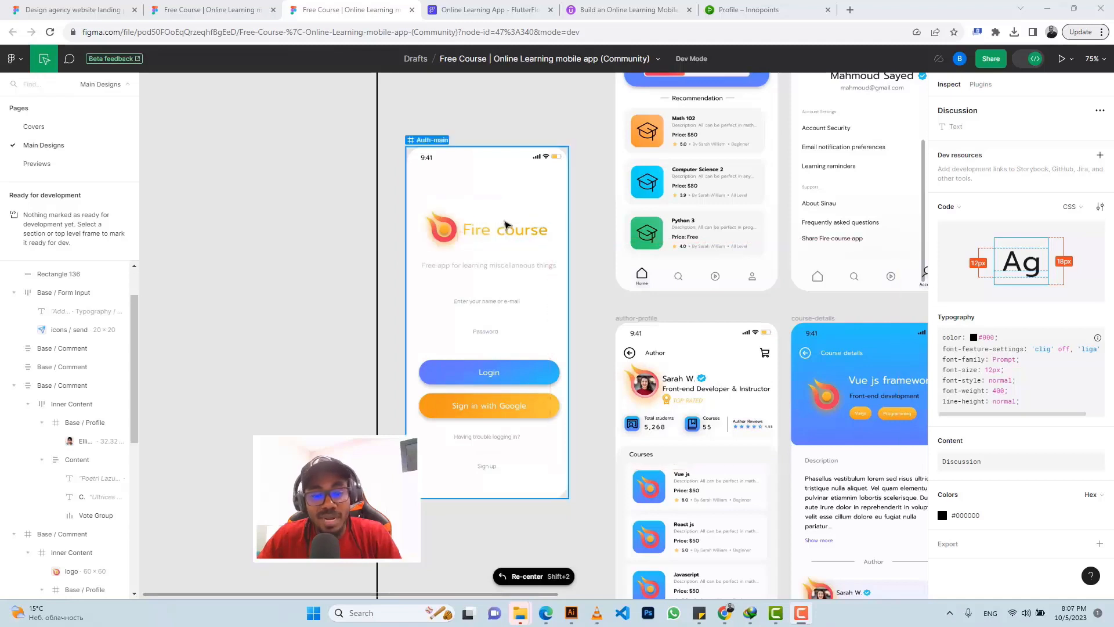
Step: Go to the Firebase website in a new browser tab, dismissing the video popup
left_click(850, 10)
left_click(734, 35)
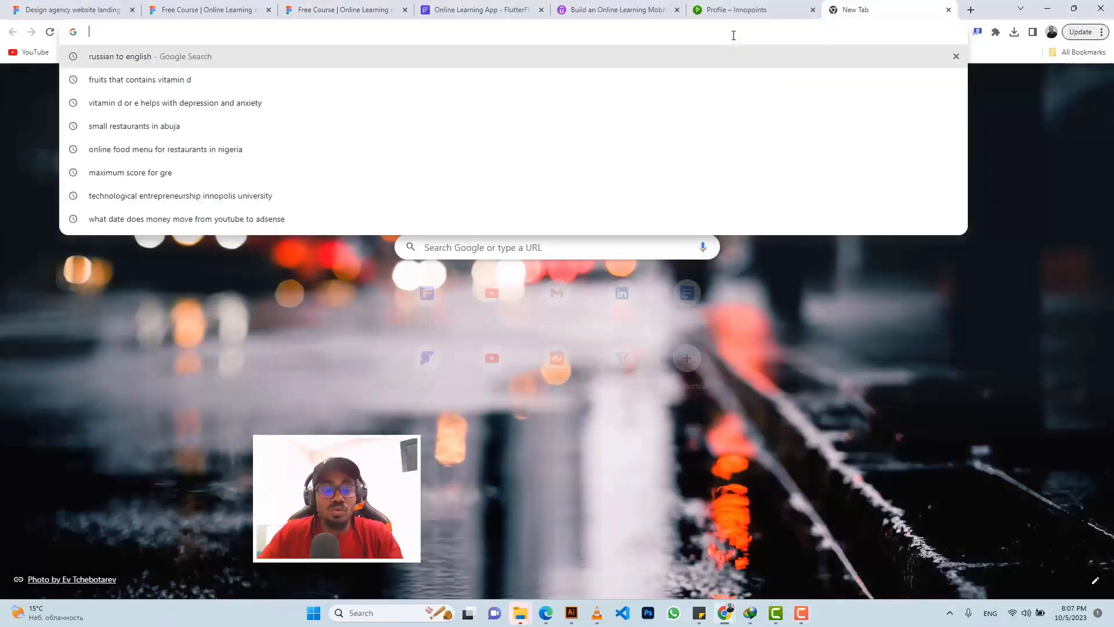
type("fire")
key("Return")
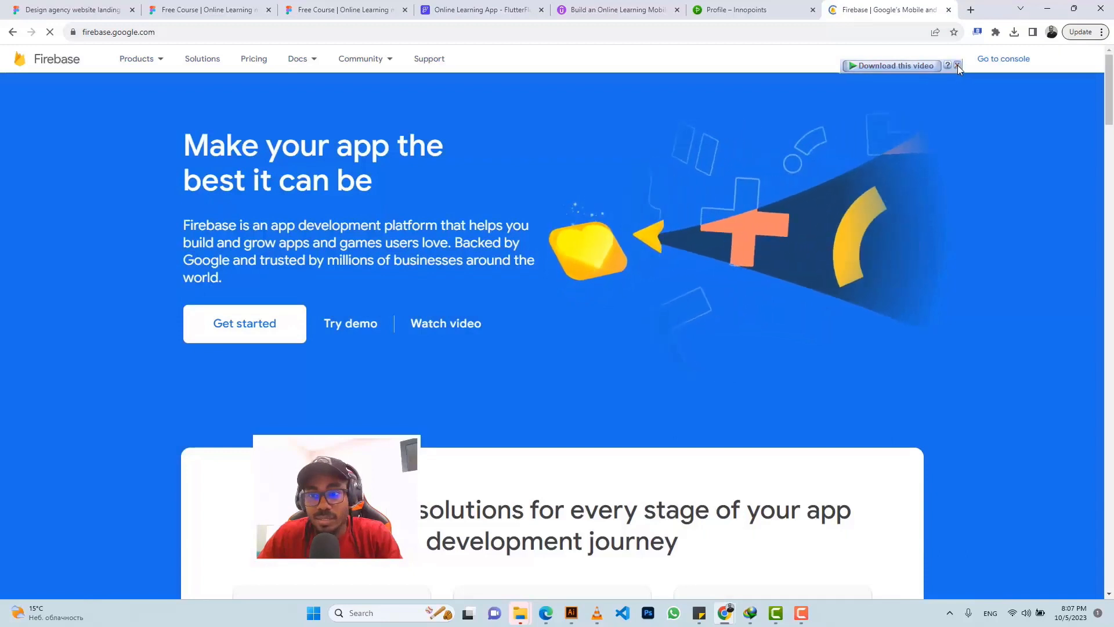
left_click(958, 65)
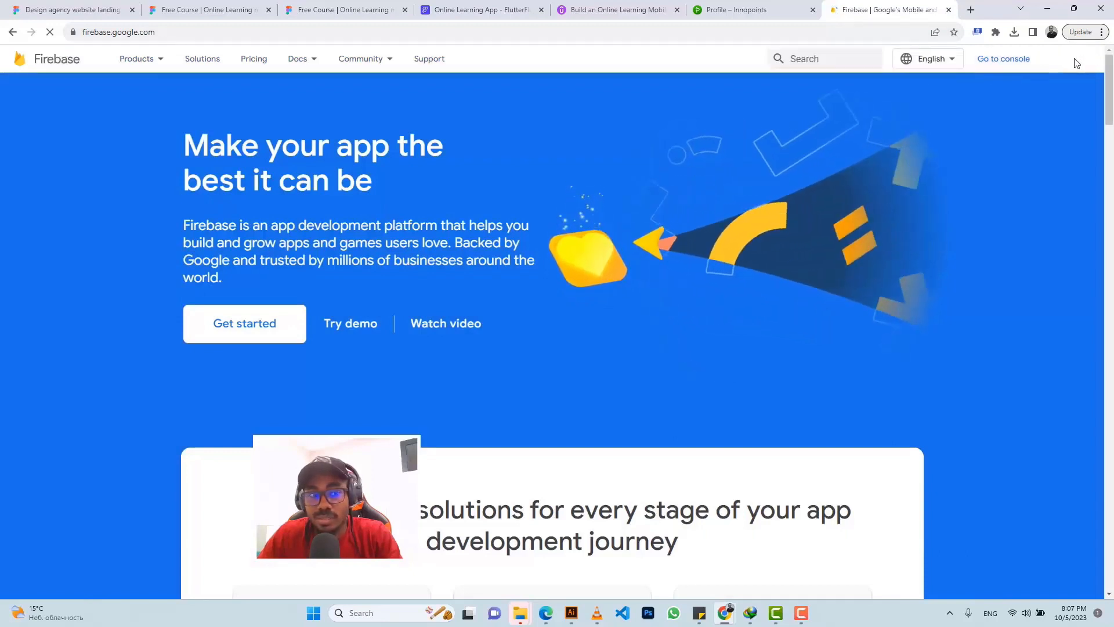
Step: Switch Firebase to the right Google account and open the console's projects list
left_click(1079, 61)
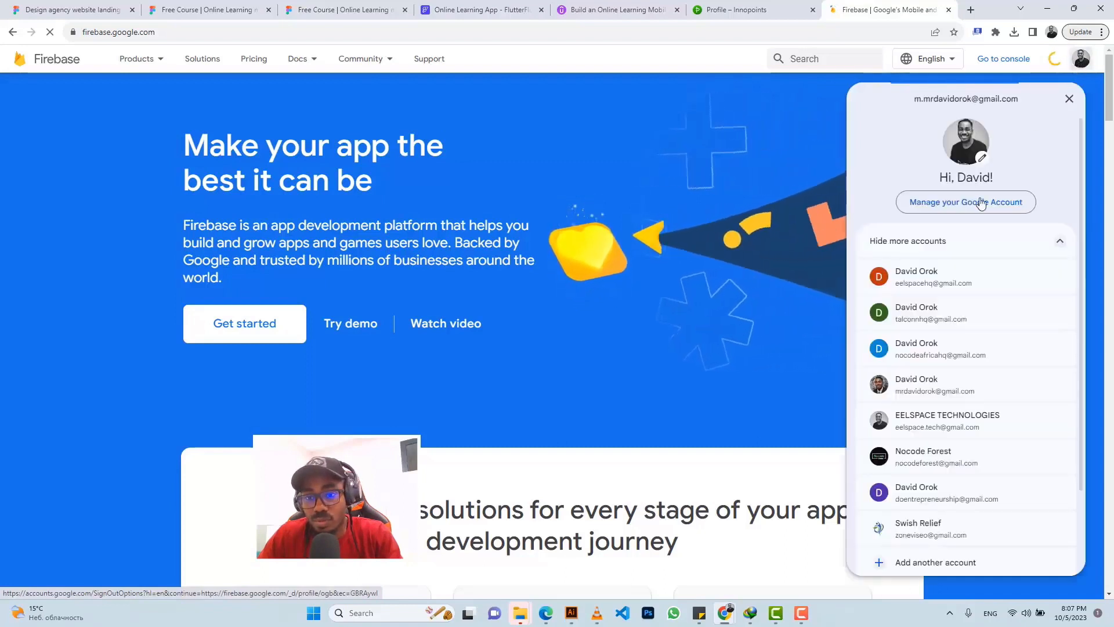
left_click(934, 313)
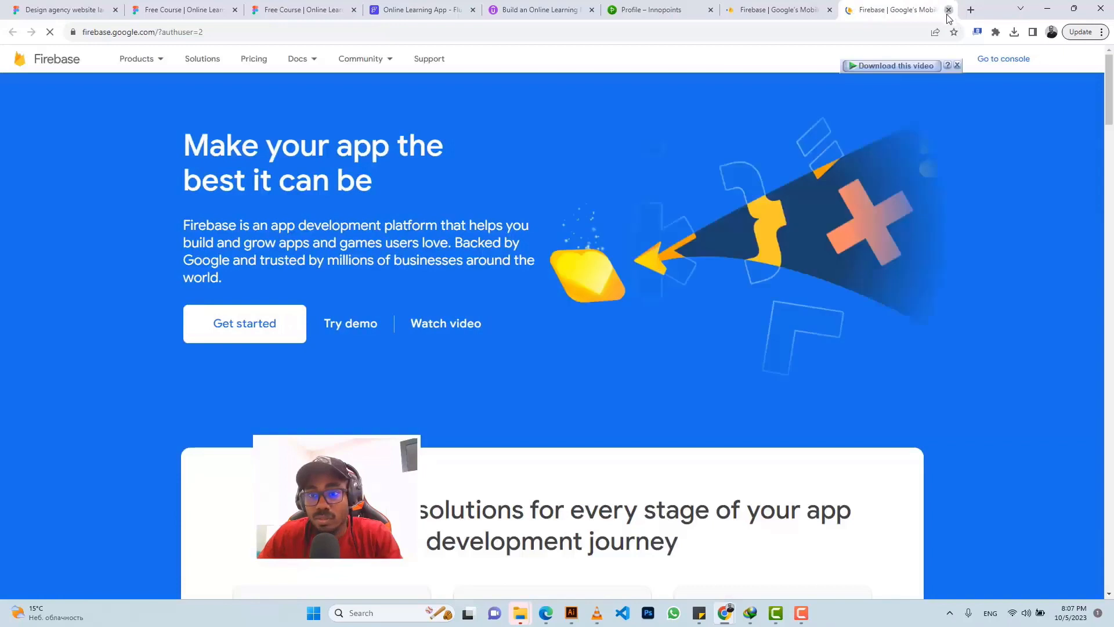
left_click(949, 10)
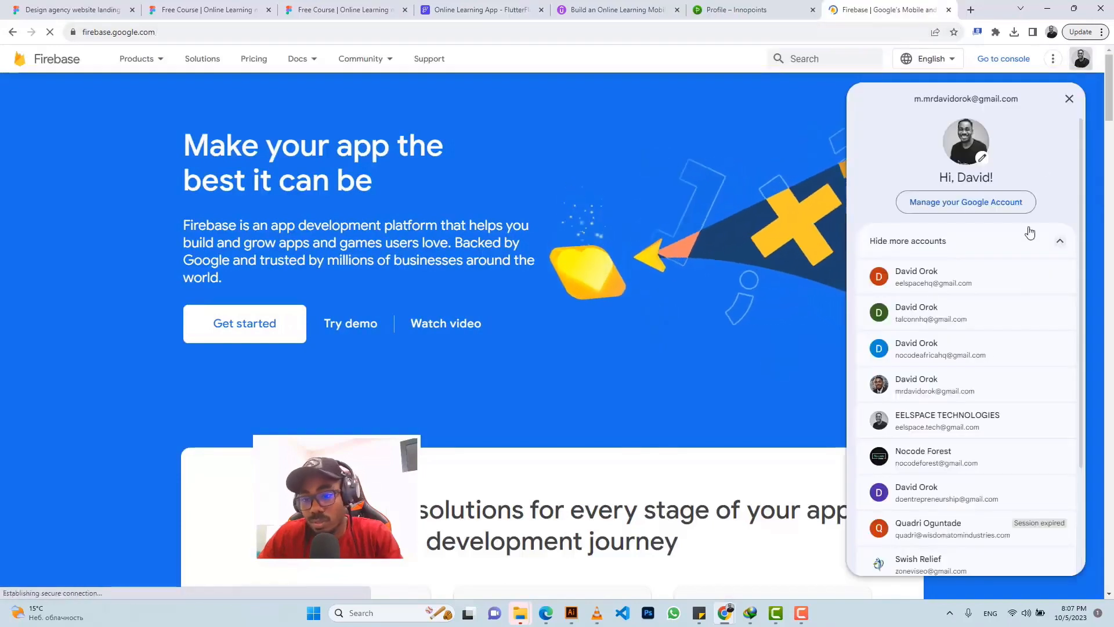
left_click(870, 455)
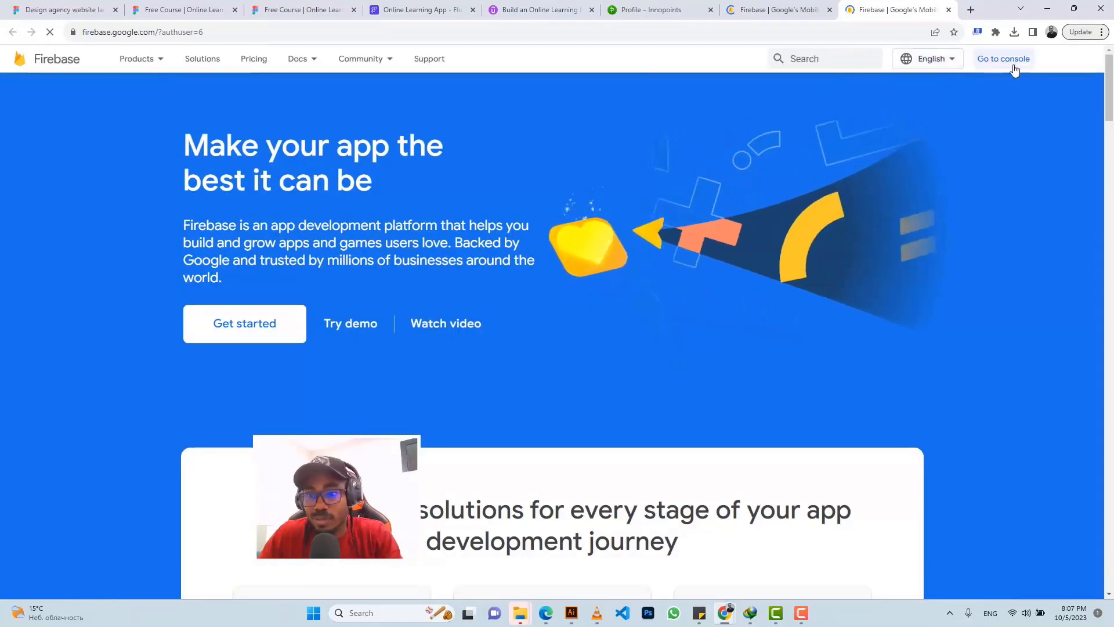
left_click(997, 61)
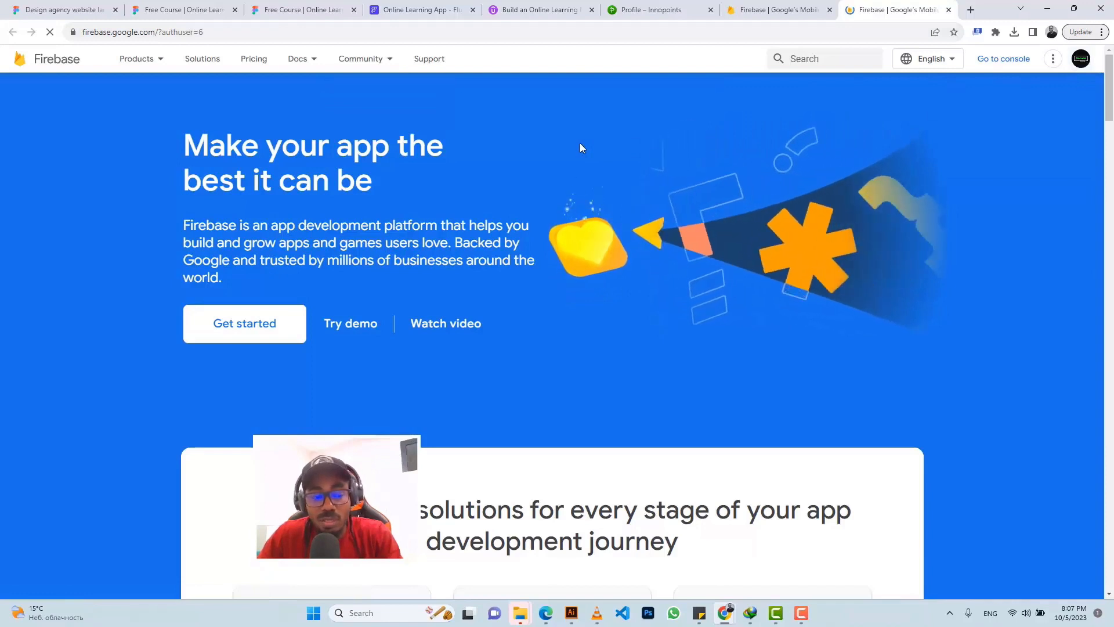
left_click(997, 60)
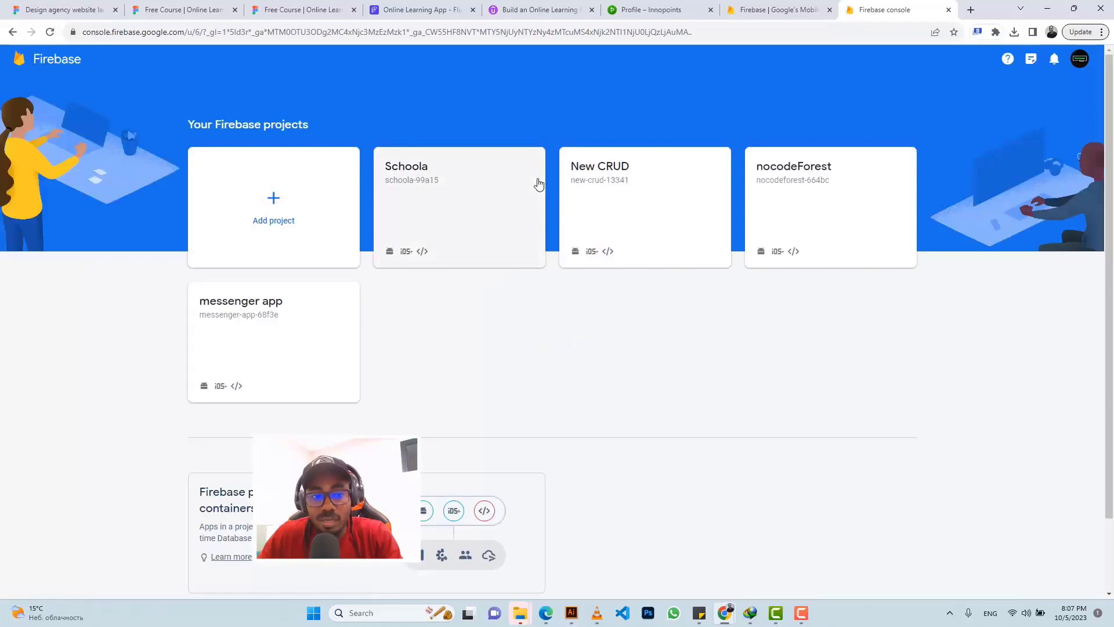
Step: Create a Firebase project named 'Online Learning App' with Google Analytics left disabled
left_click(269, 210)
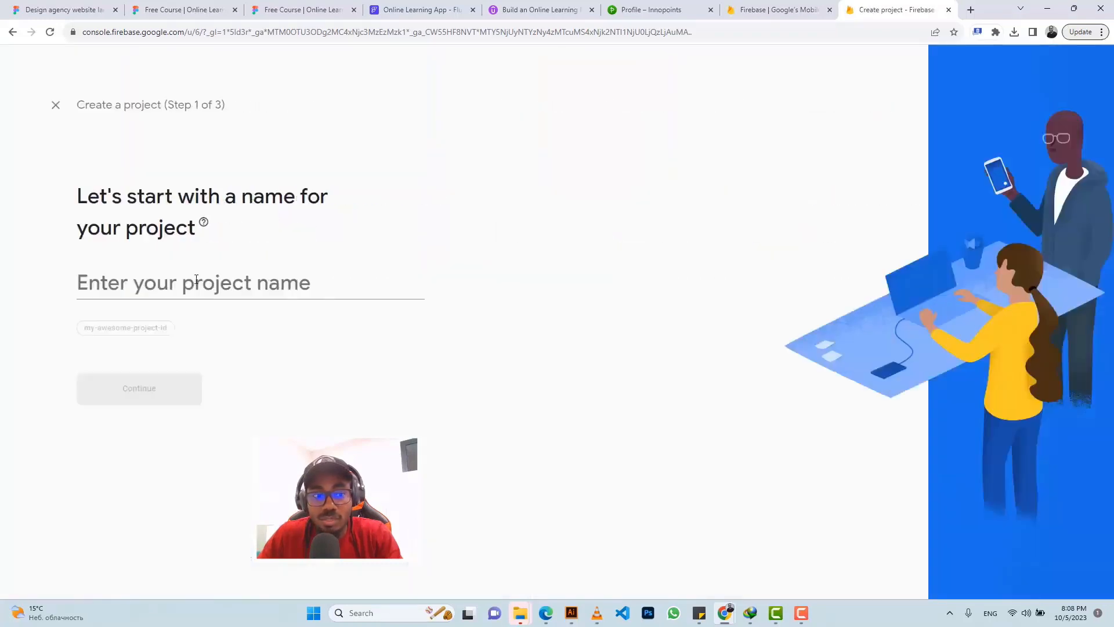
left_click(186, 289)
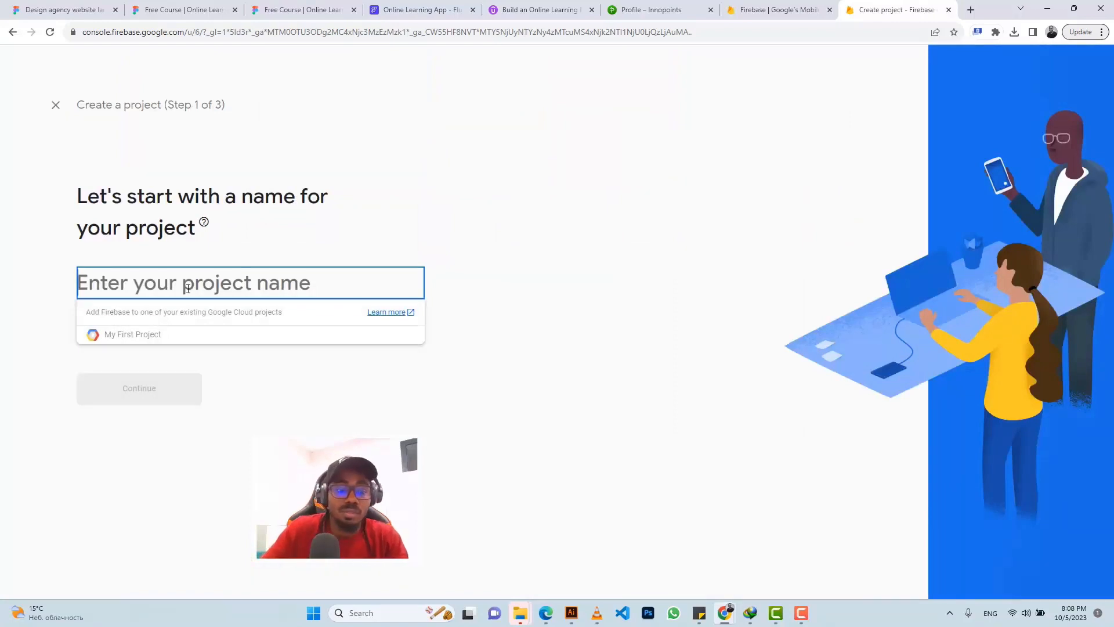
type("On")
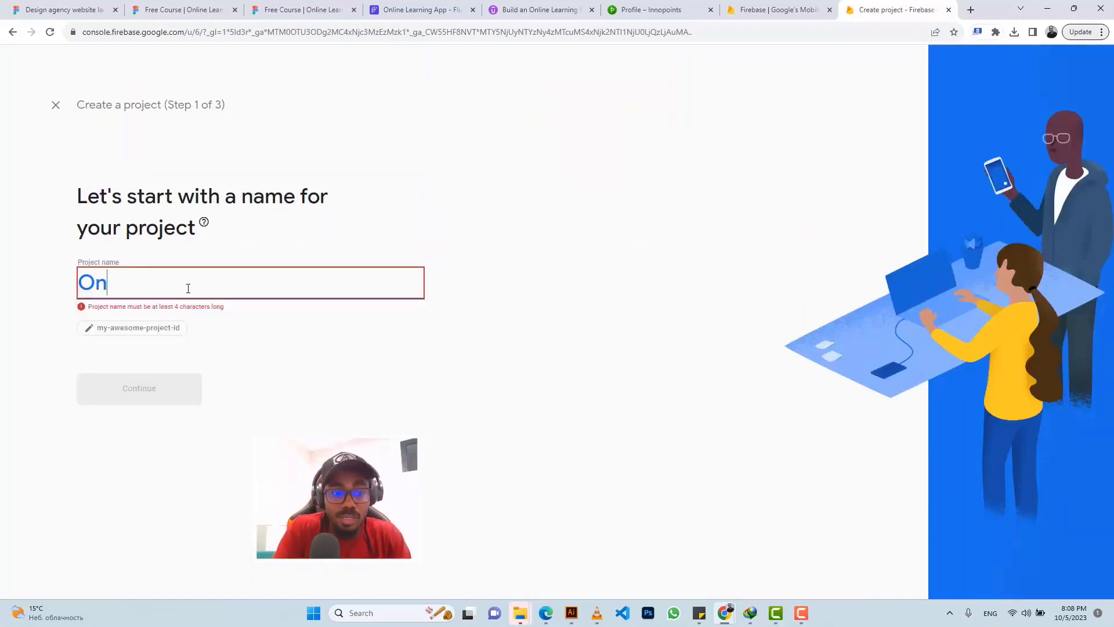
type("line Lea")
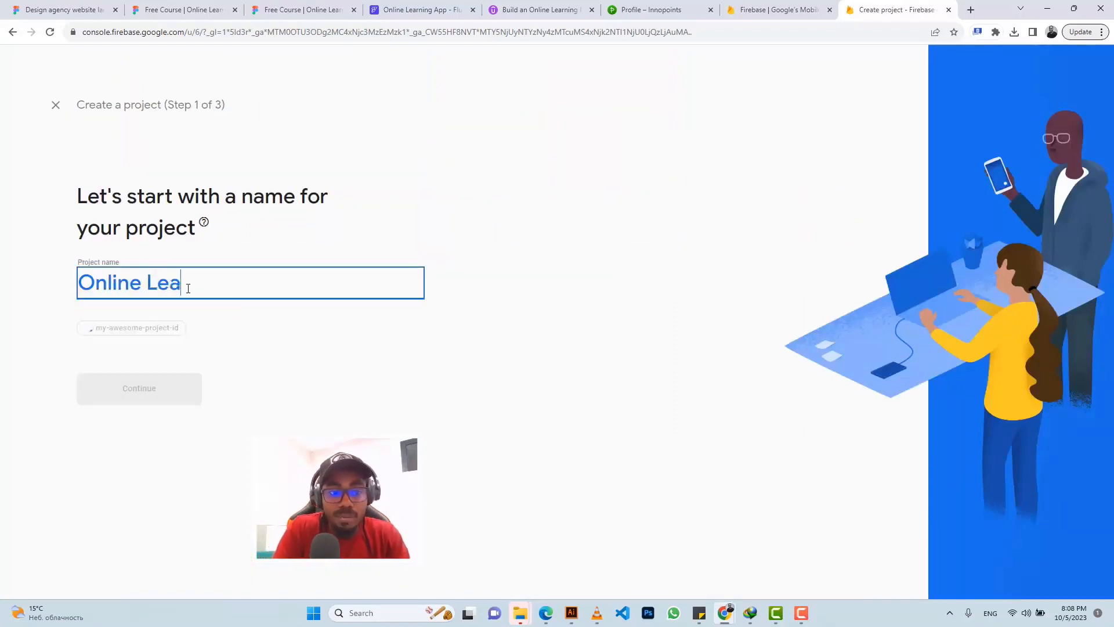
type("rning P")
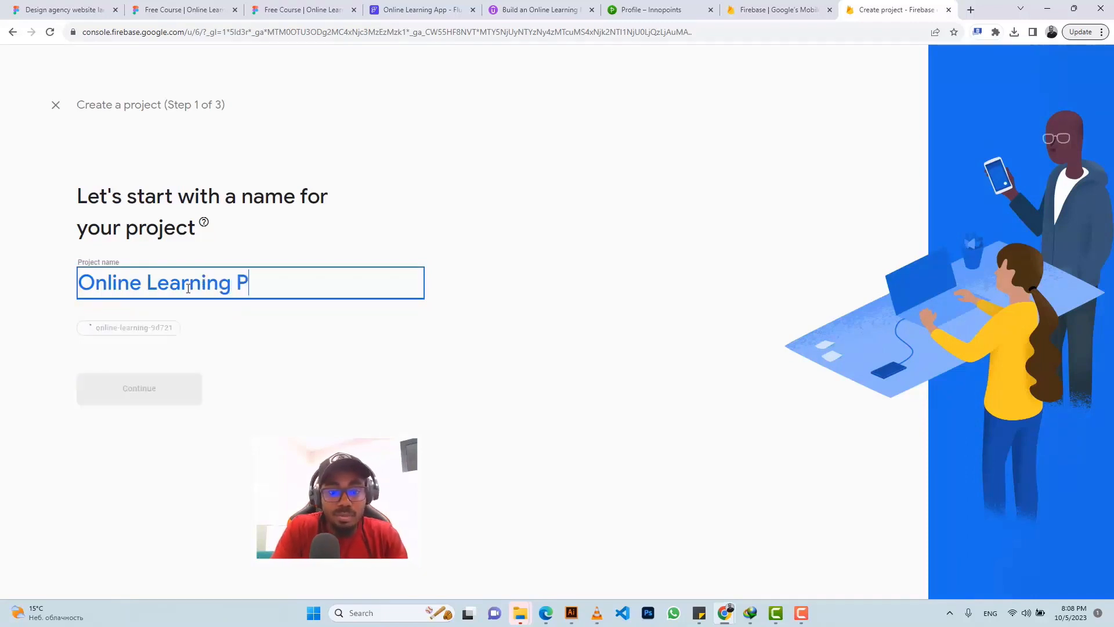
key("BackSpace")
type("App")
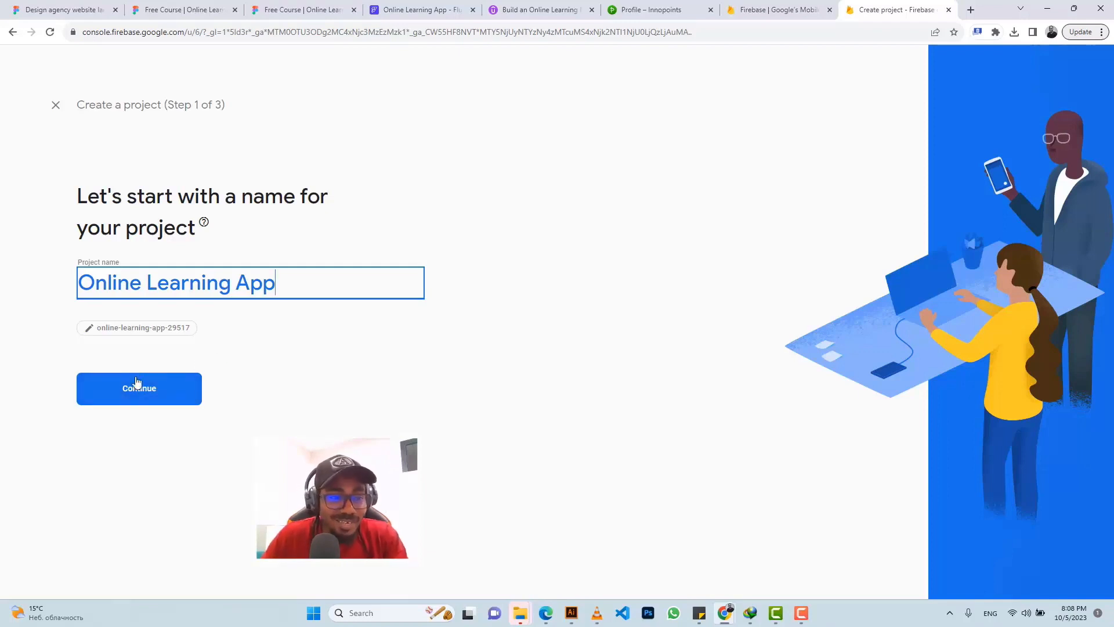
left_click(165, 392)
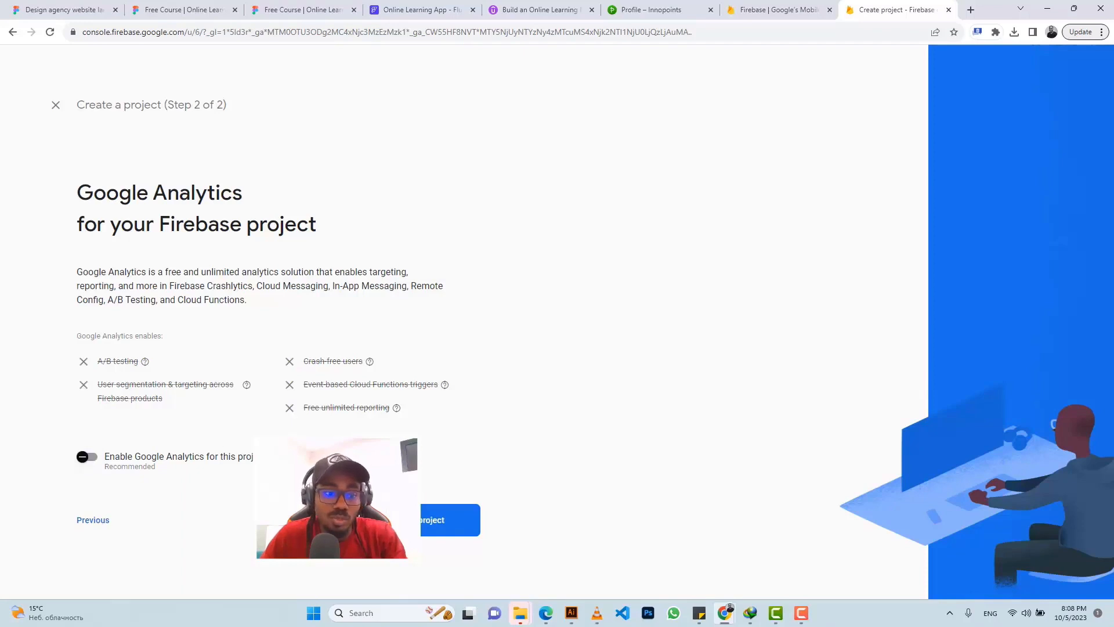
left_click(405, 520)
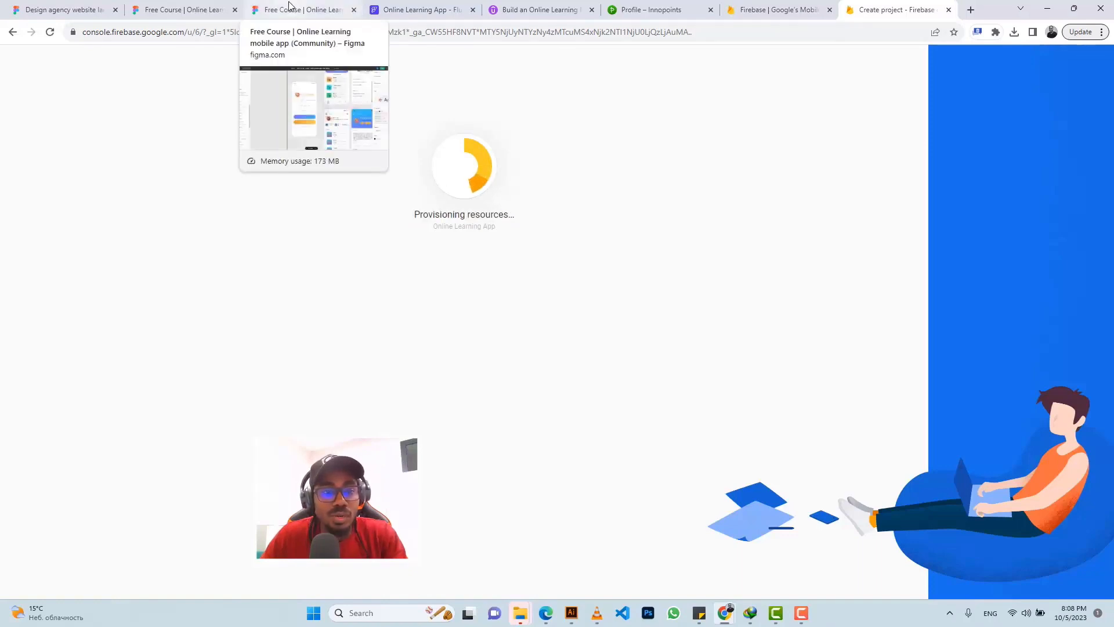
left_click(409, 7)
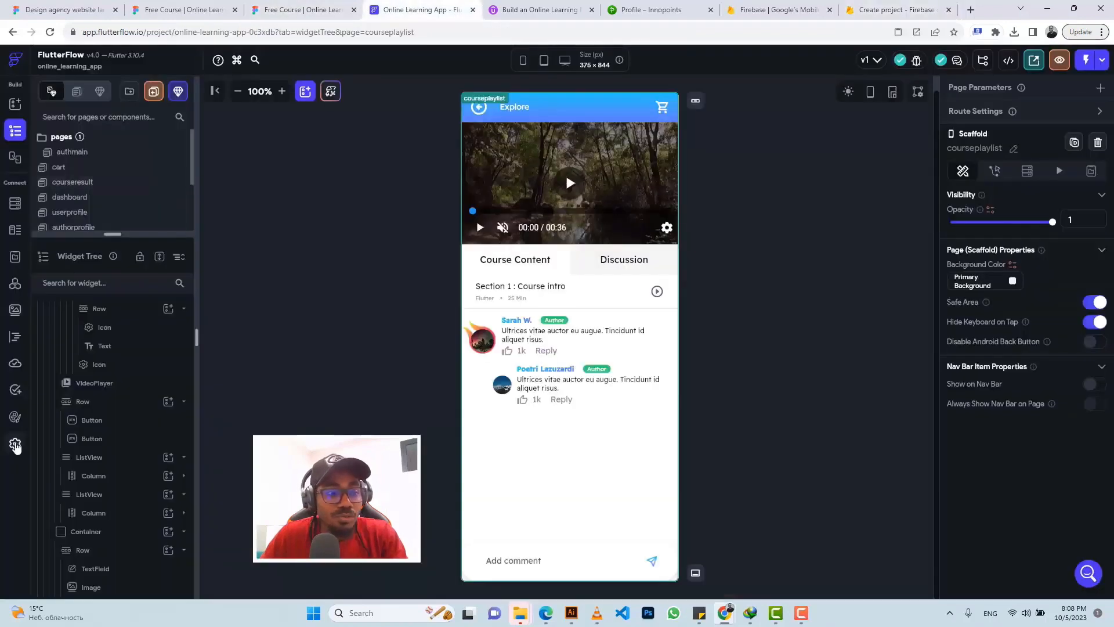
Step: Open FlutterFlow's Firebase settings under Project Setup and select the Project ID field
left_click(15, 444)
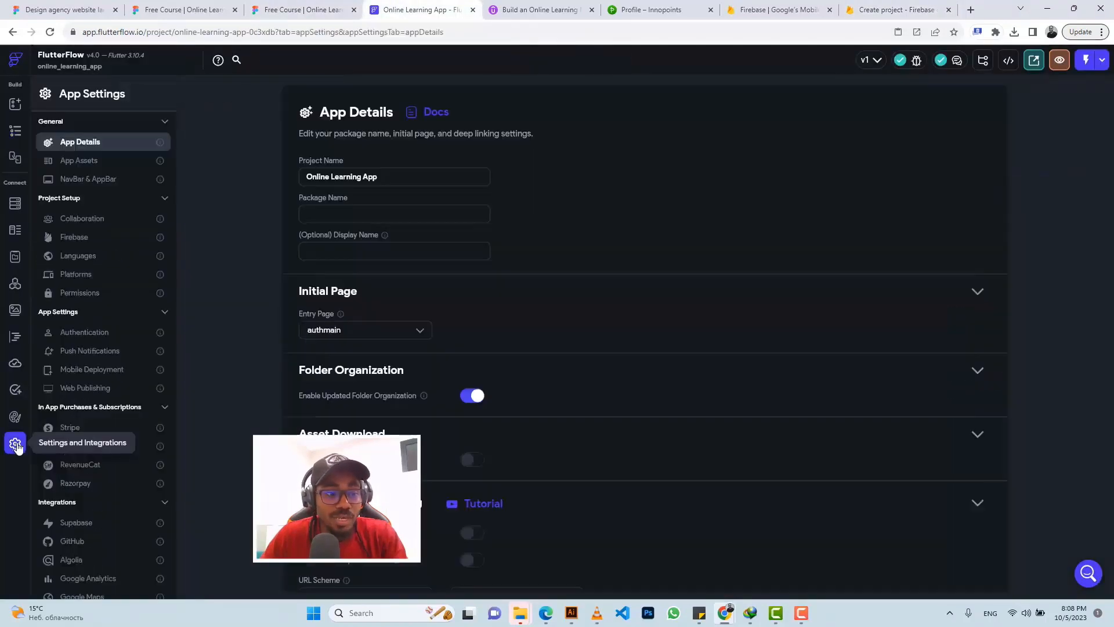
left_click(85, 237)
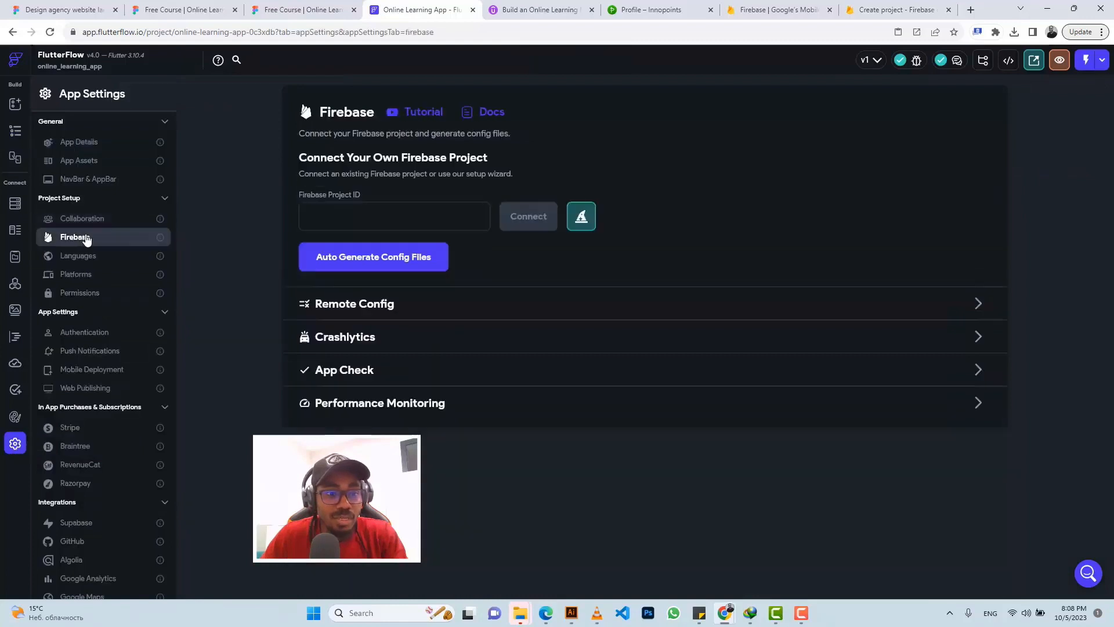
left_click(364, 223)
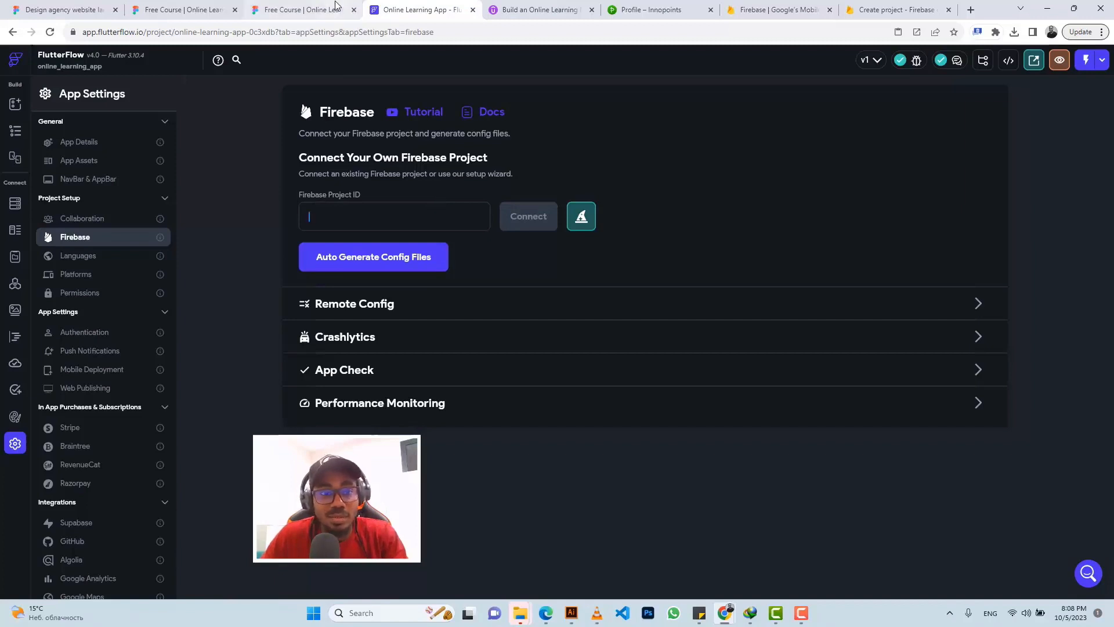
Step: Close the old Firebase homepage and place the finished project's tab beside FlutterFlow's
left_click(831, 11)
left_click(764, 16)
left_click_drag(764, 16, 492, 20)
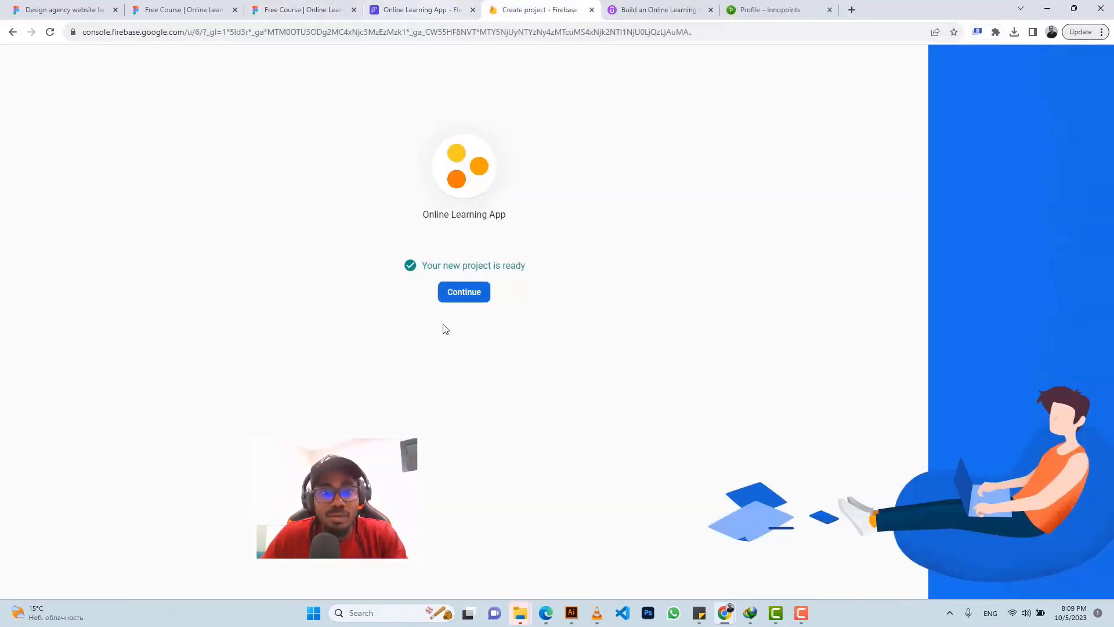
Step: Copy the project ID online-learning-app-29517 from the new project's settings
left_click(463, 291)
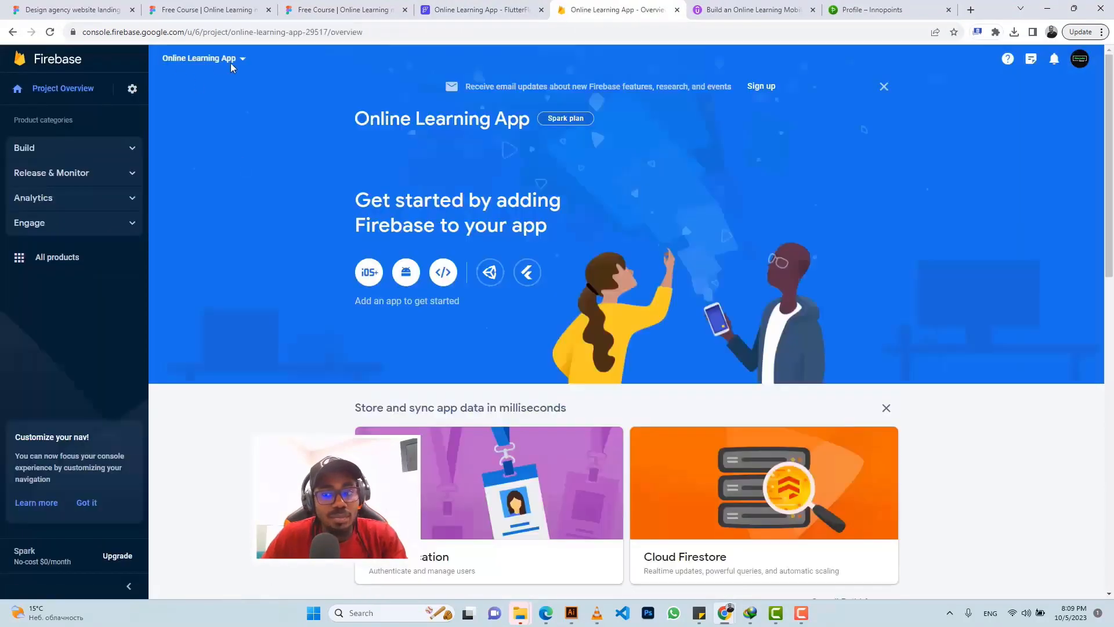
left_click(130, 90)
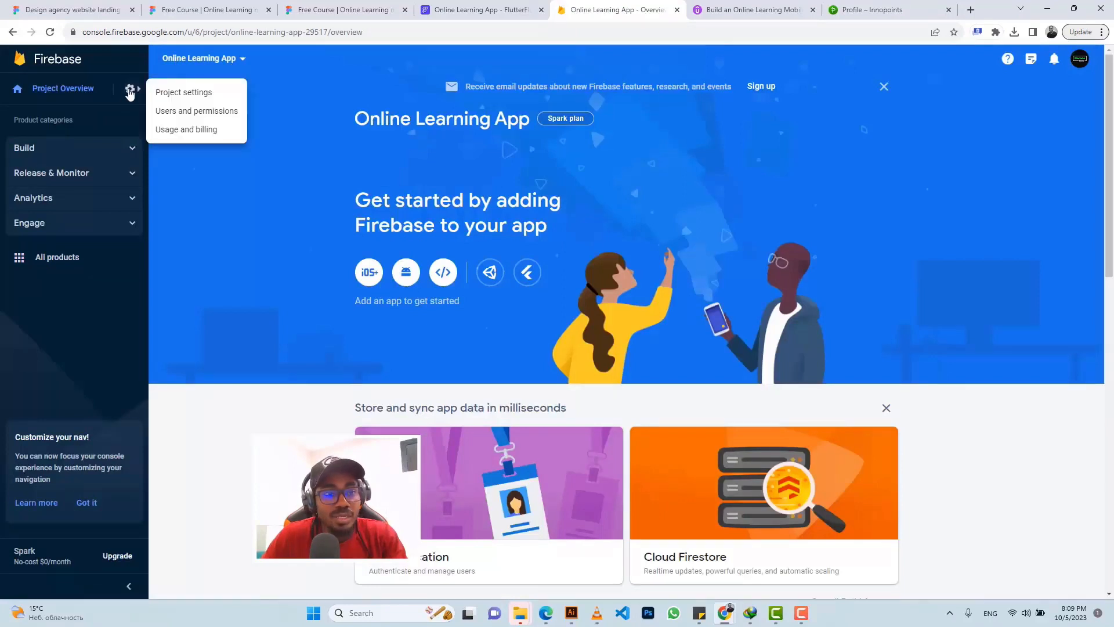
left_click(178, 94)
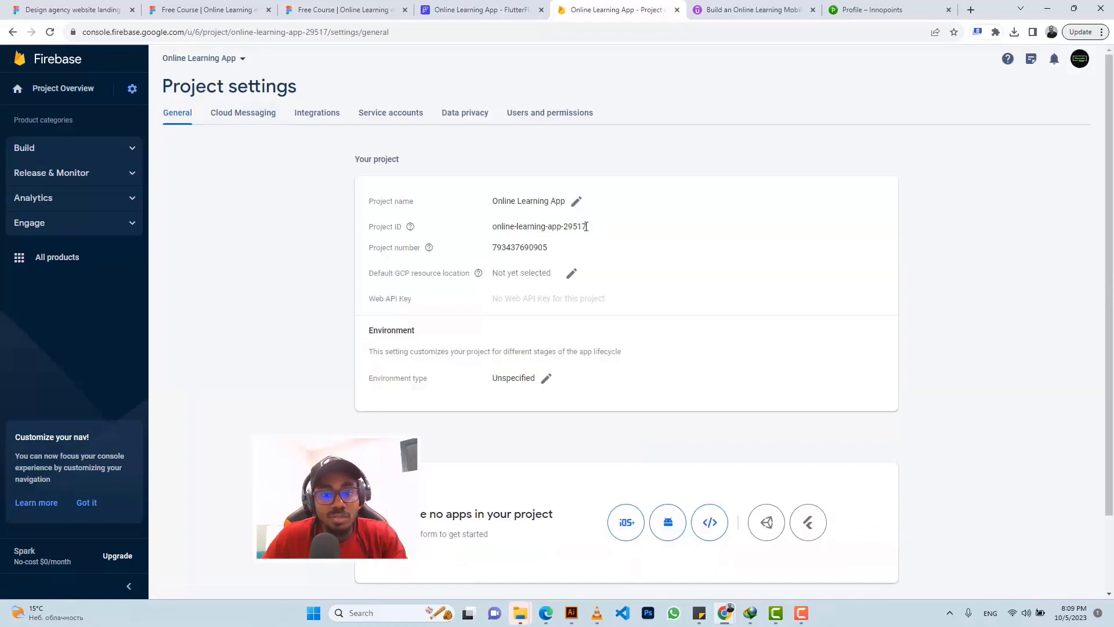
left_click_drag(586, 227, 486, 231)
key("ctrl+c")
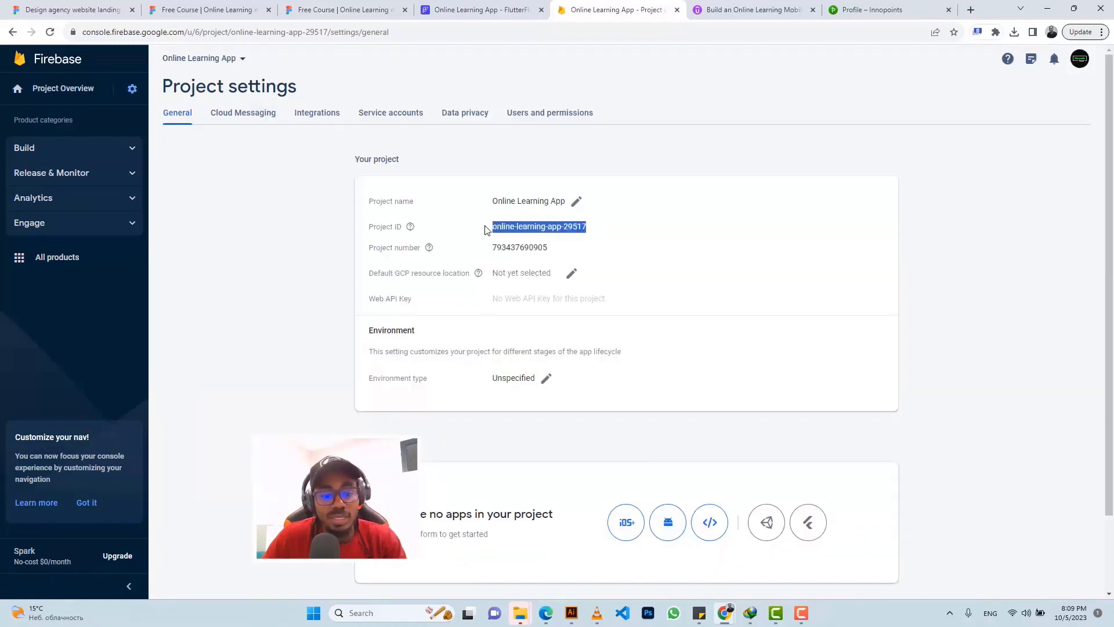
left_click(562, 115)
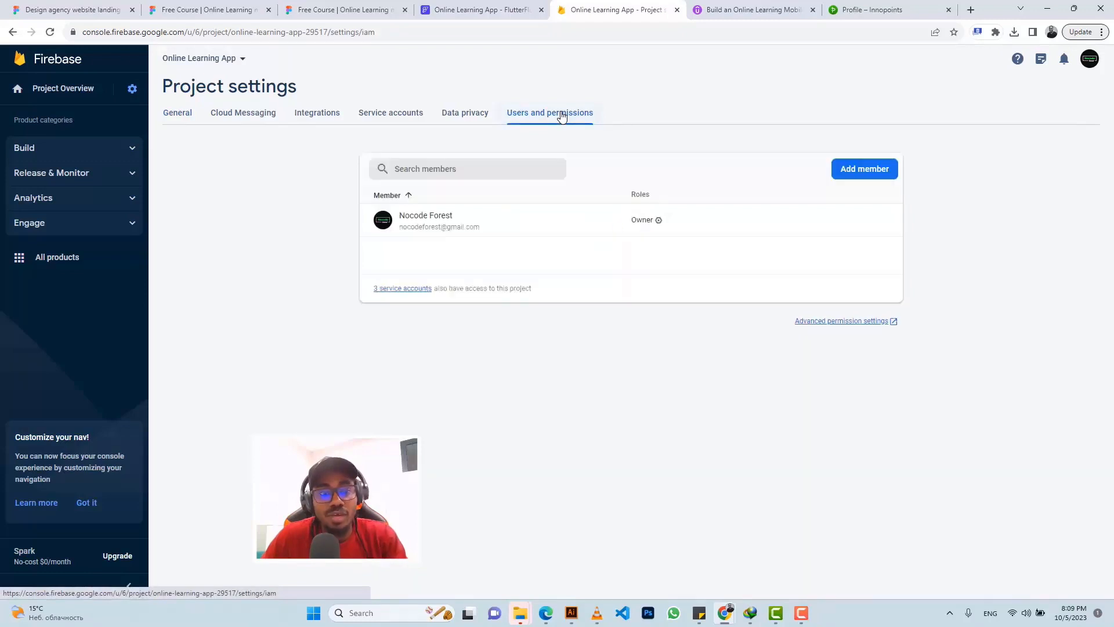
left_click(464, 10)
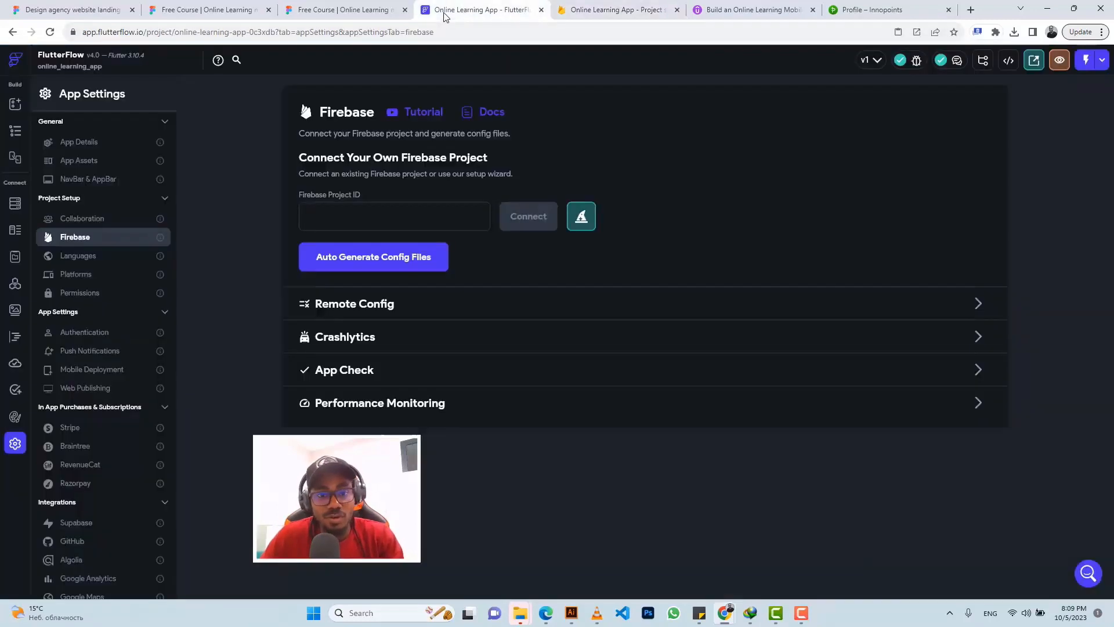
Step: Paste online-learning-app-29517 as FlutterFlow's Firebase project ID and try connecting, which is refused
left_click(383, 215)
key("ctrl+v")
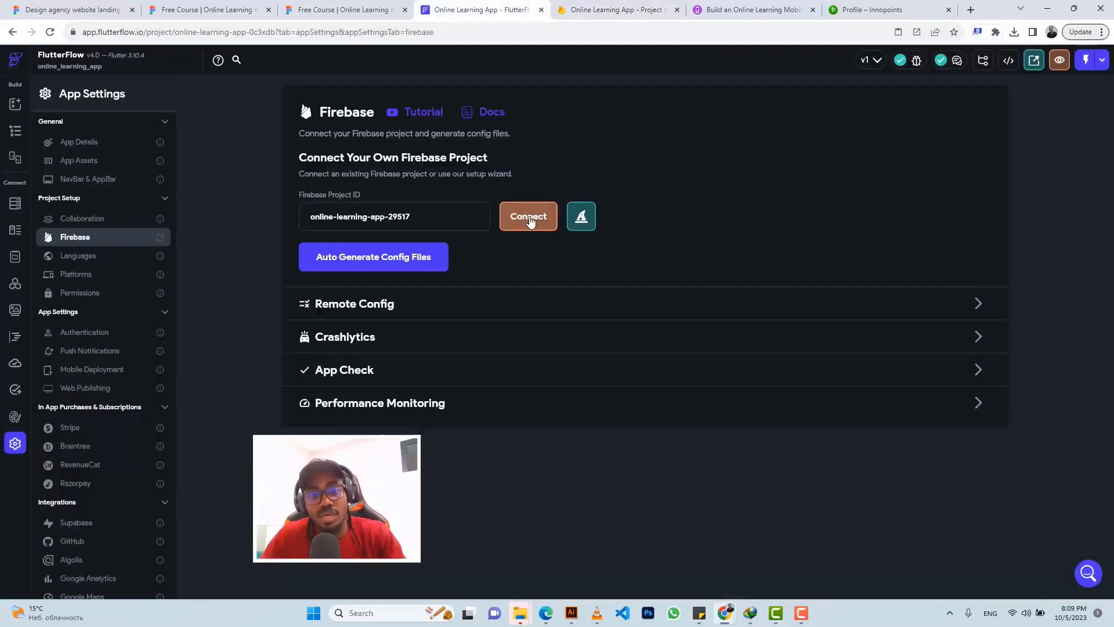
left_click(530, 219)
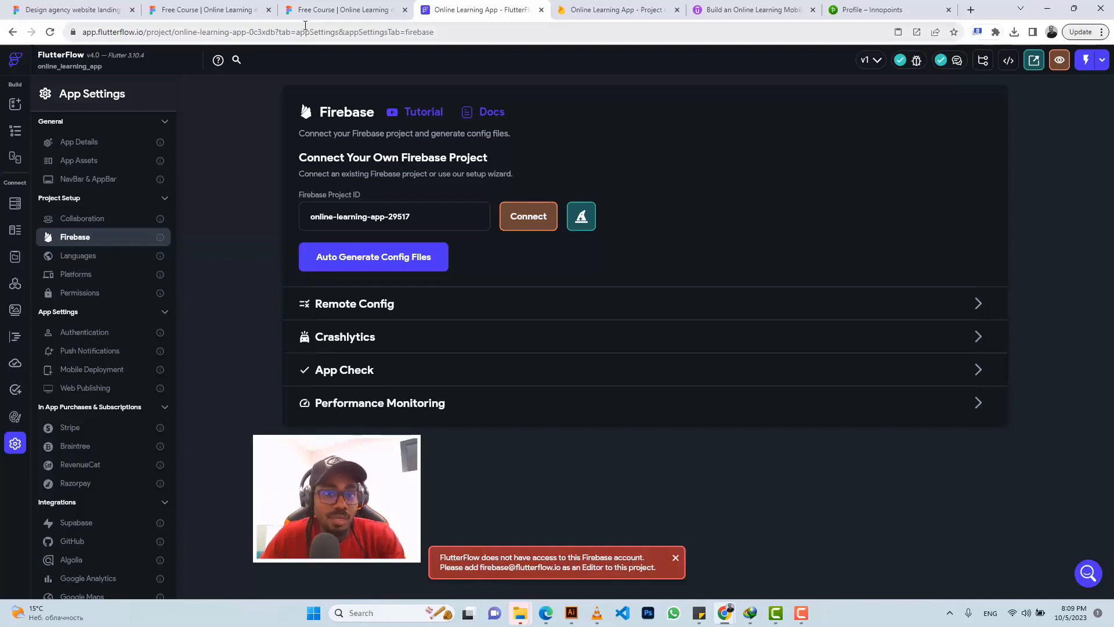
left_click(606, 12)
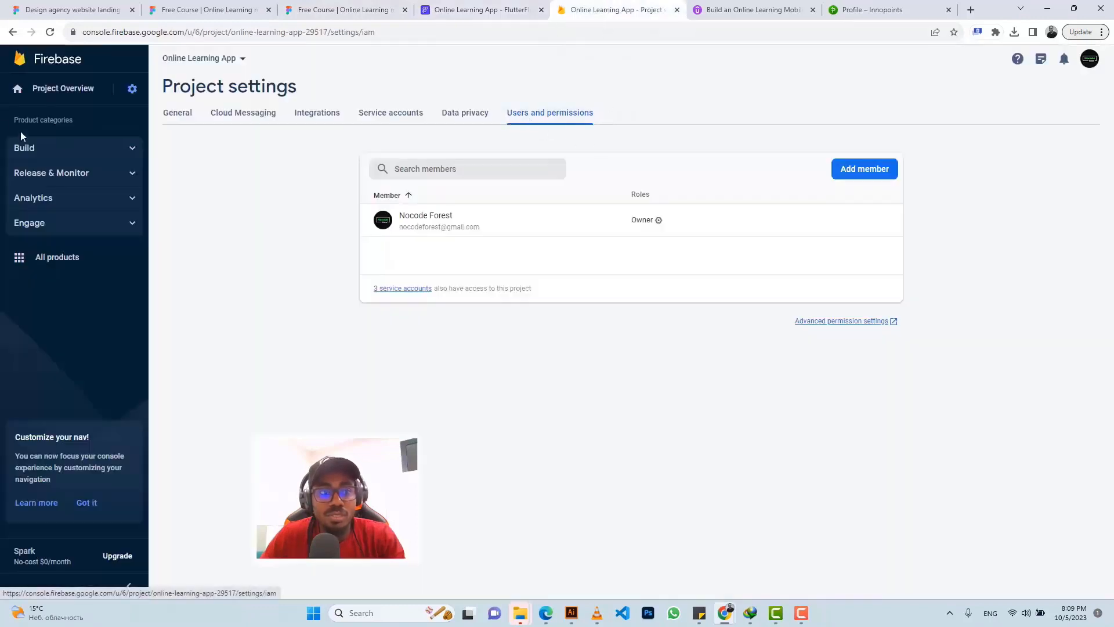
Step: Add FlutterFlow's Firebase service account as a project Editor, then retry Connect in FlutterFlow
left_click(865, 175)
left_click(476, 243)
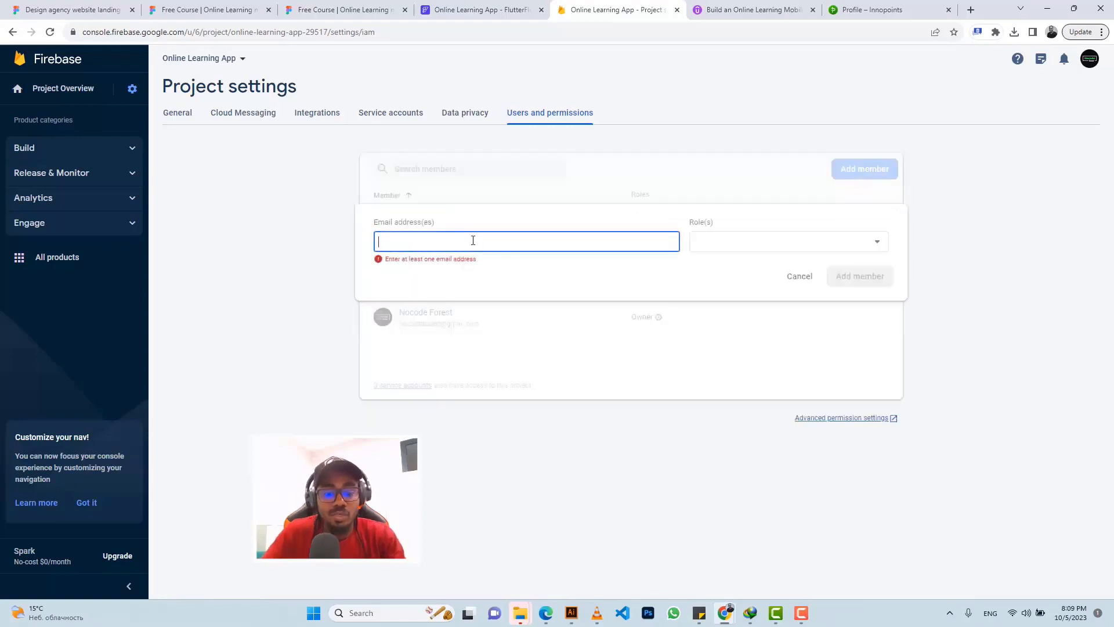
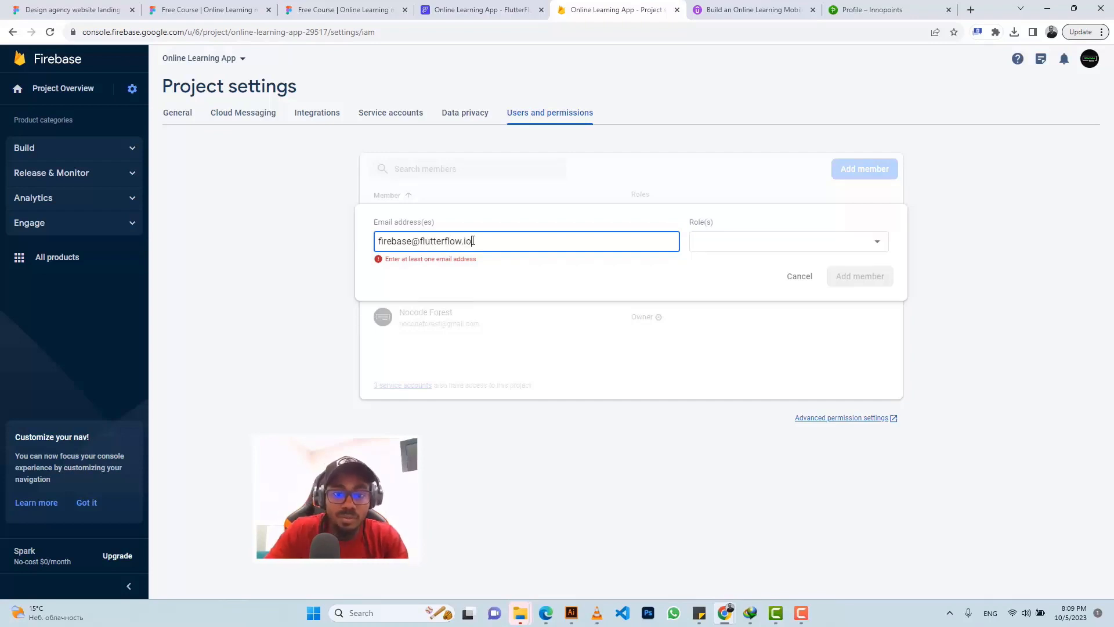
left_click(719, 247)
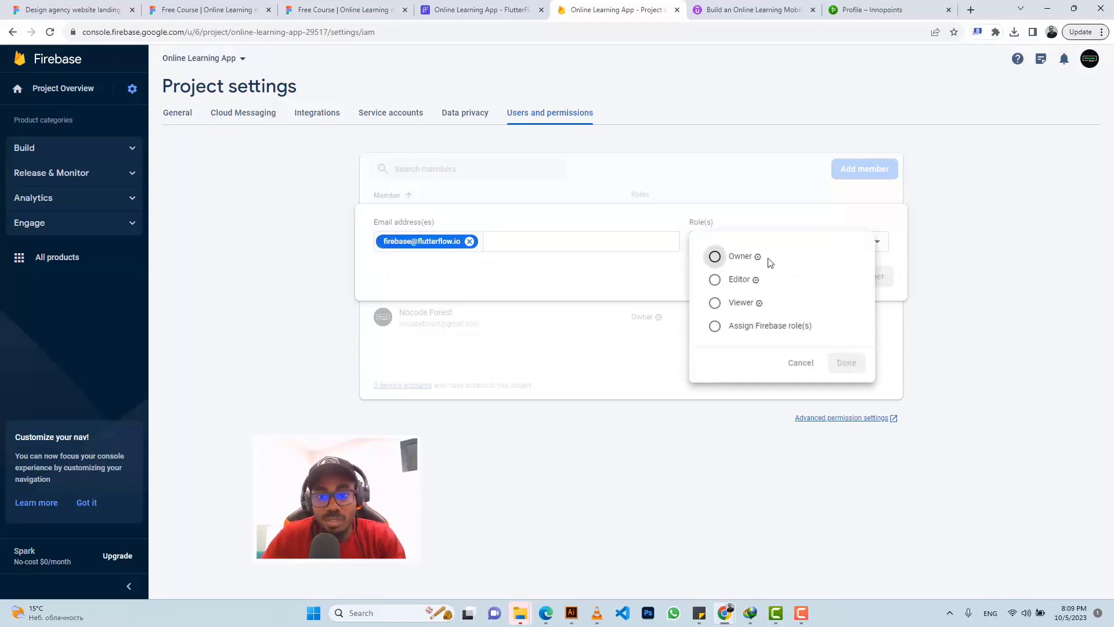
left_click(740, 280)
left_click(851, 385)
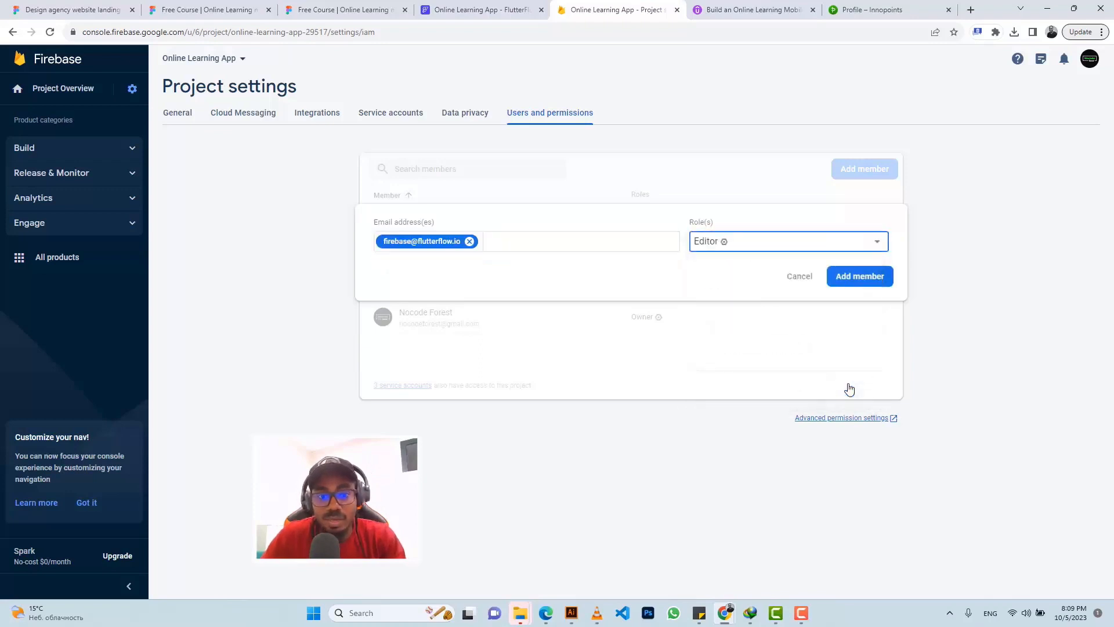
left_click(865, 276)
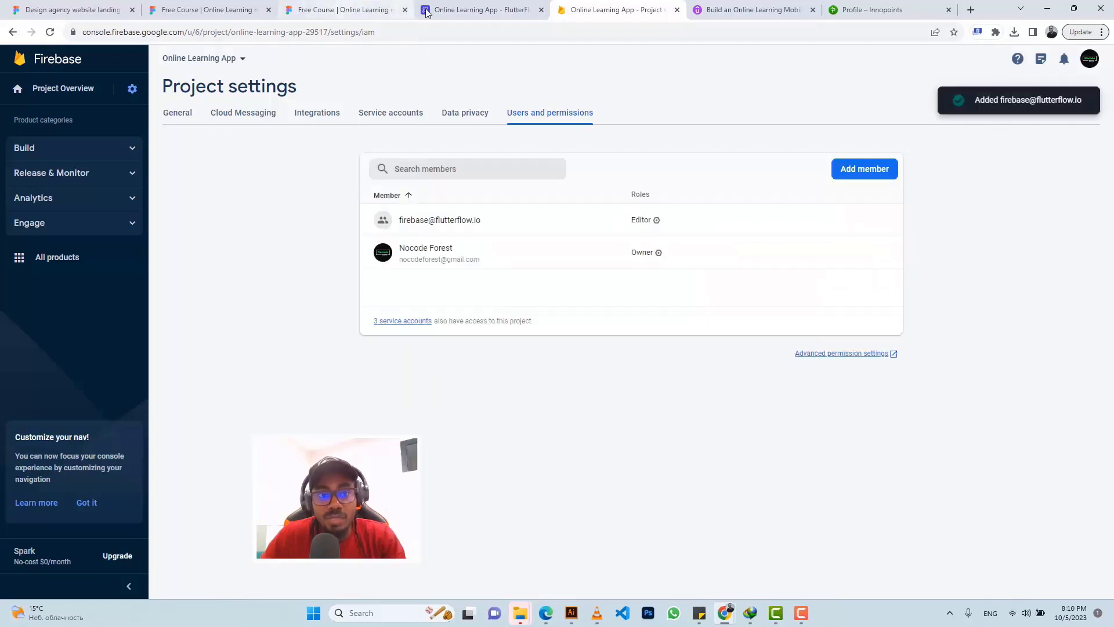
left_click(445, 8)
left_click(531, 217)
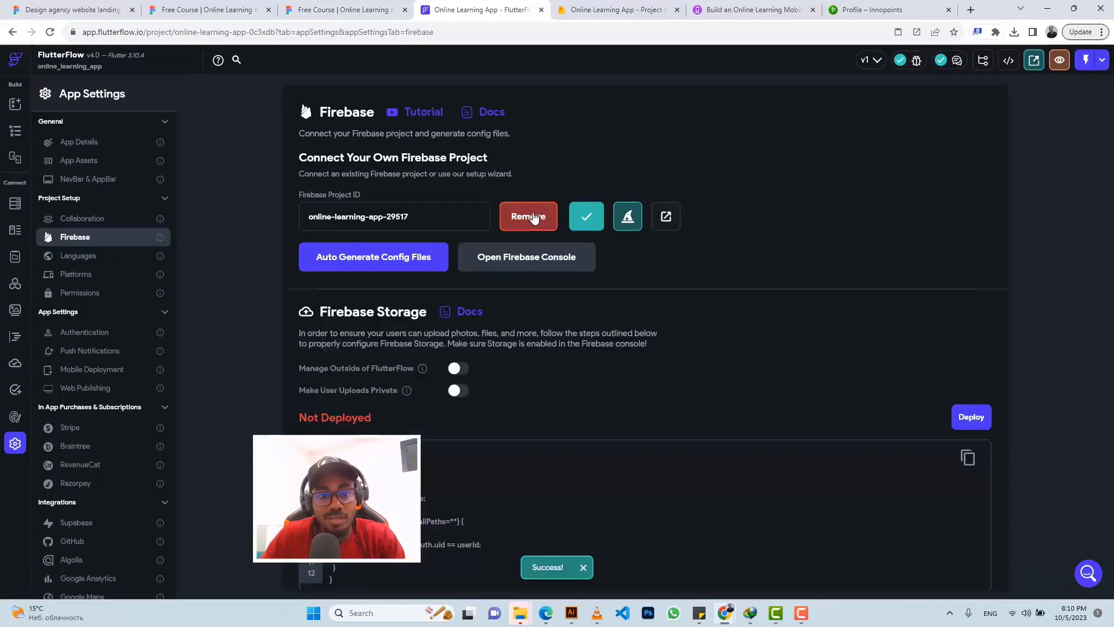
Step: Auto-generate the Firebase config files for package com.mycompany.onlinelearningapp
scroll(649, 329, "down", 3)
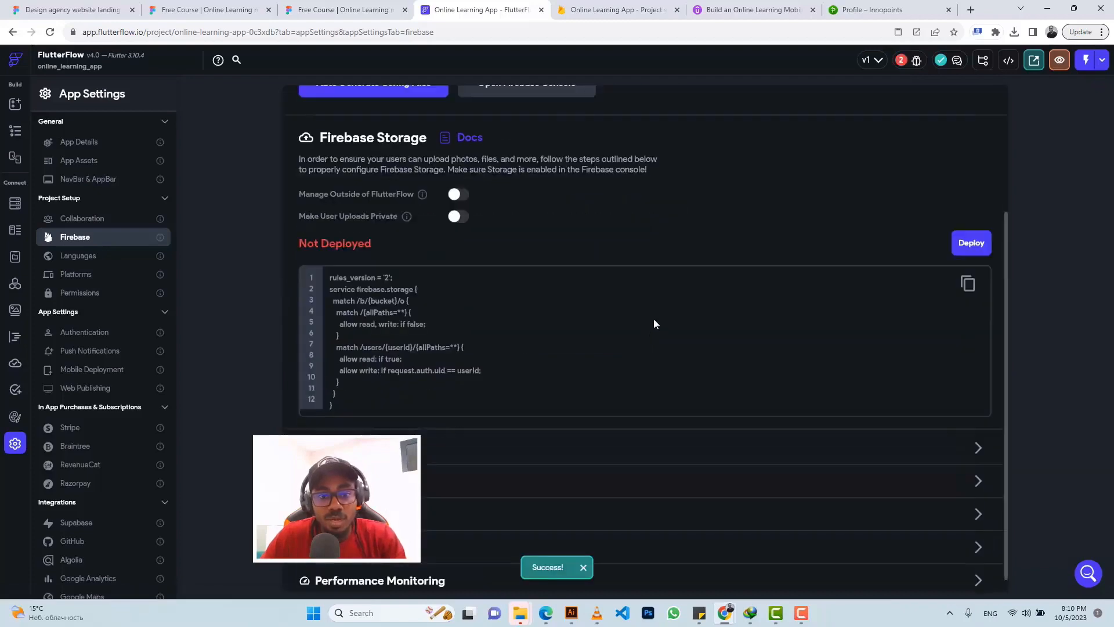
scroll(655, 322, "up", 3)
left_click(381, 259)
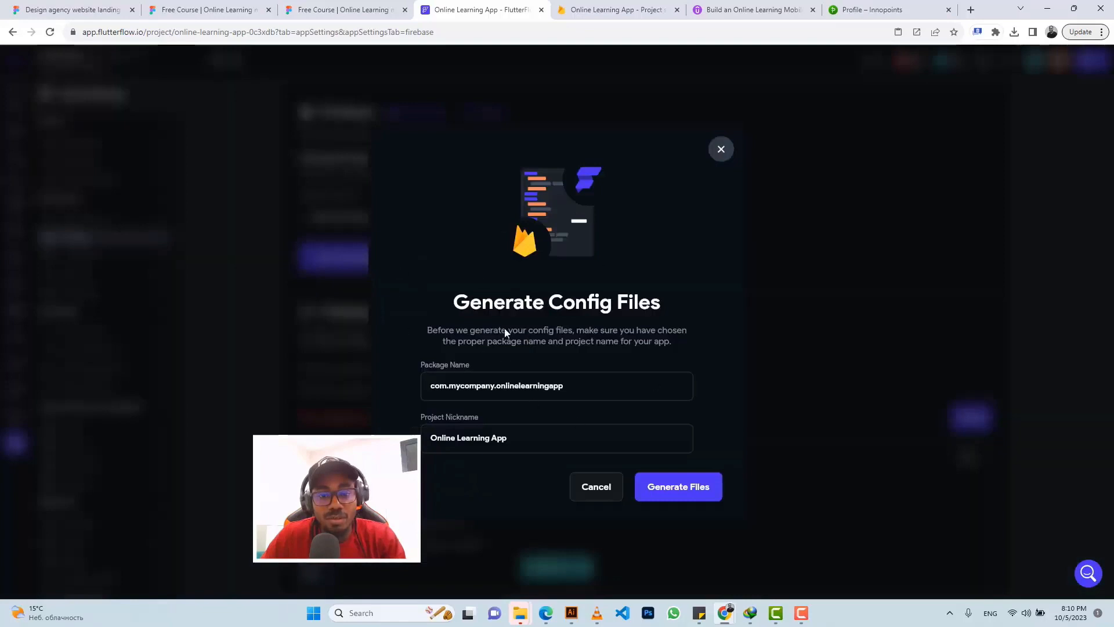
left_click(691, 490)
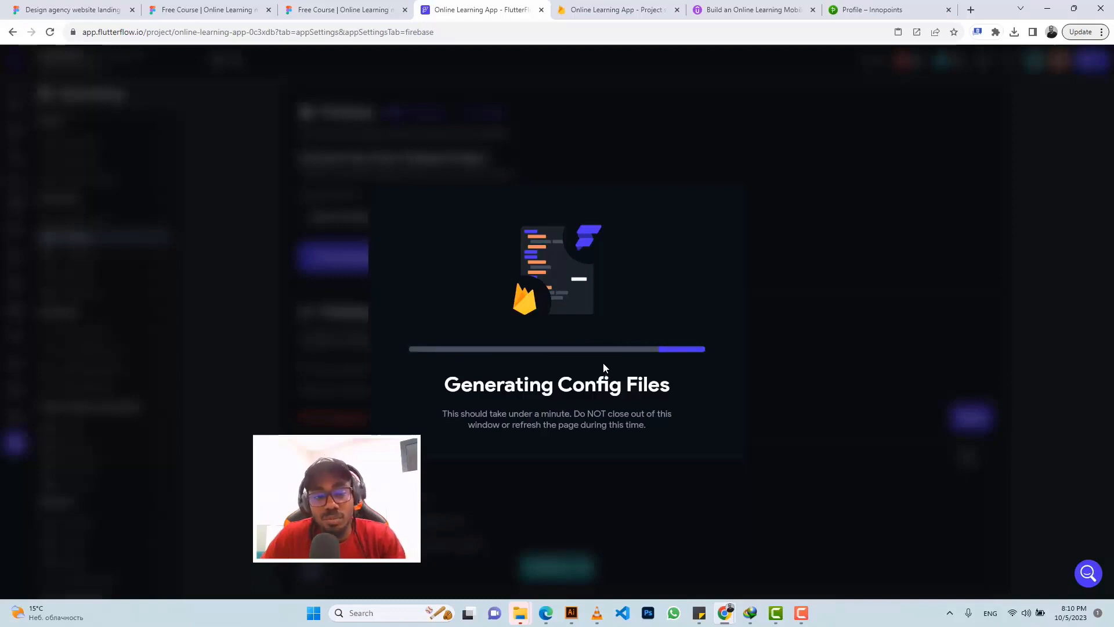
left_click(615, 10)
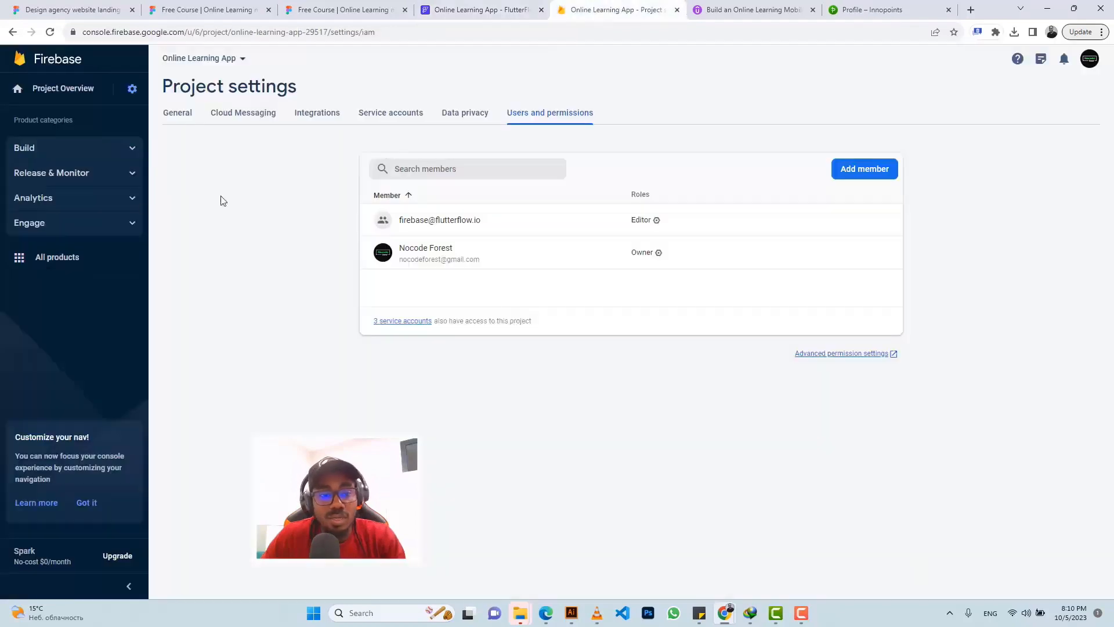
Step: Set up Authentication and enable the Email/Password sign-in provider
left_click(89, 155)
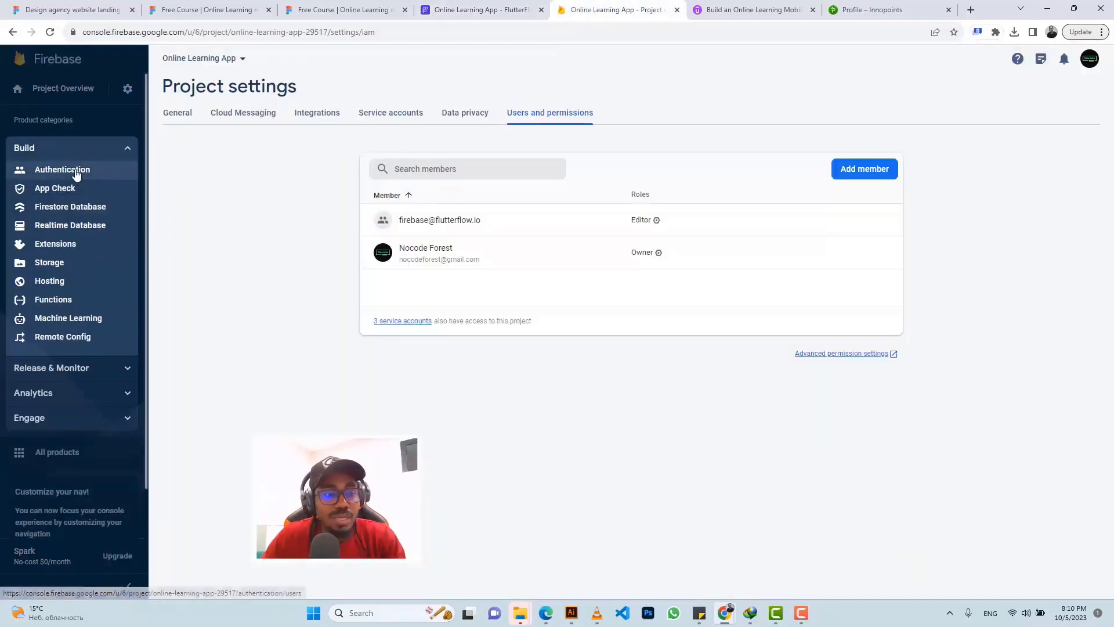
left_click(76, 172)
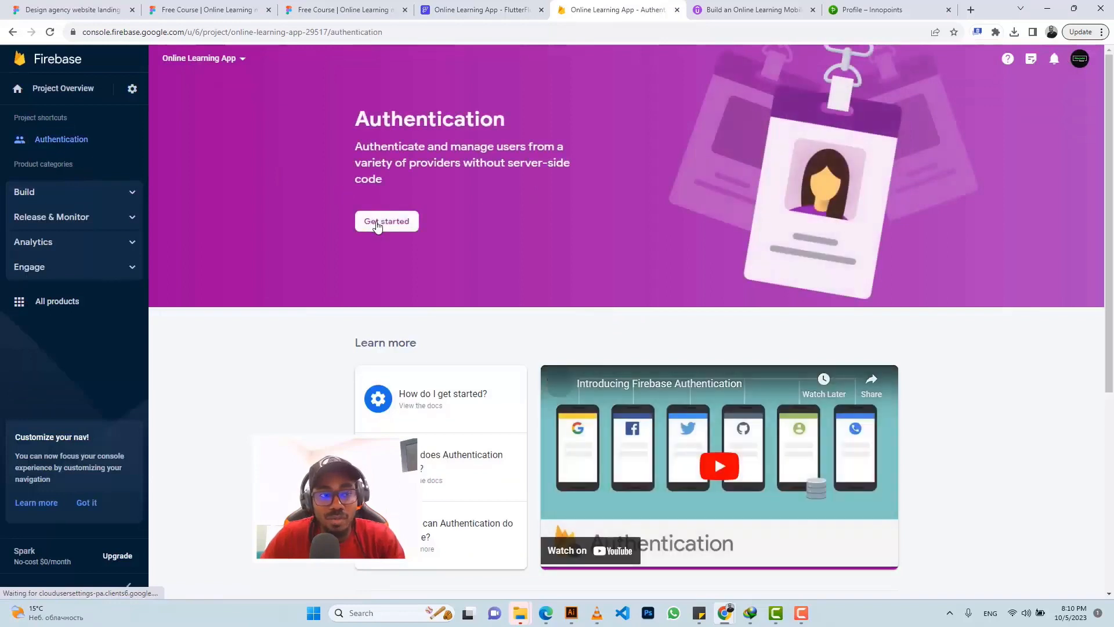
left_click(377, 224)
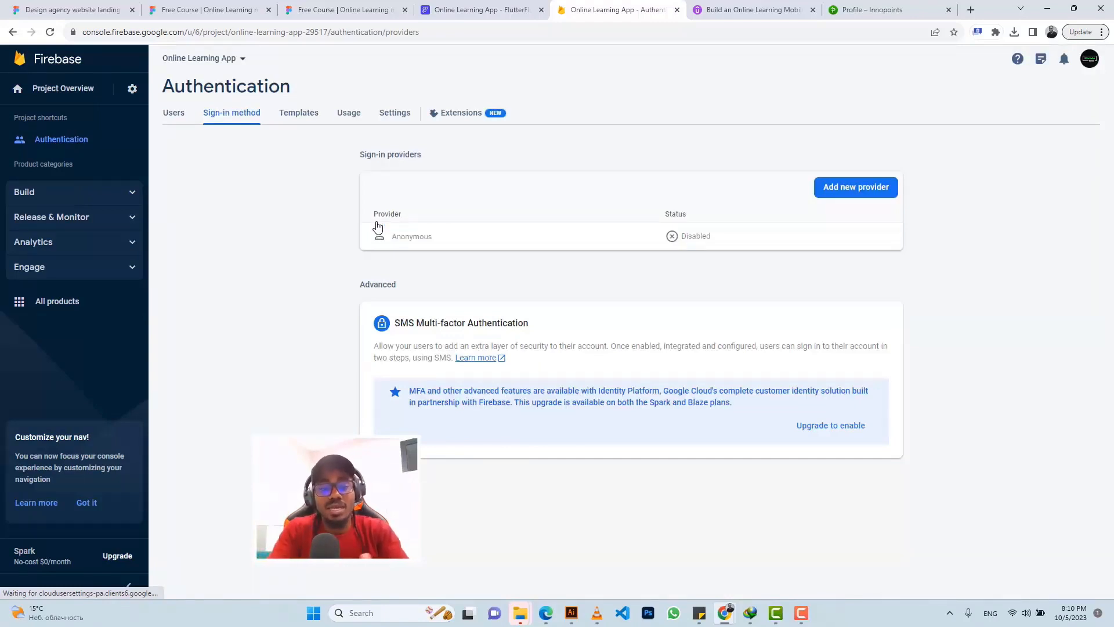
left_click(837, 188)
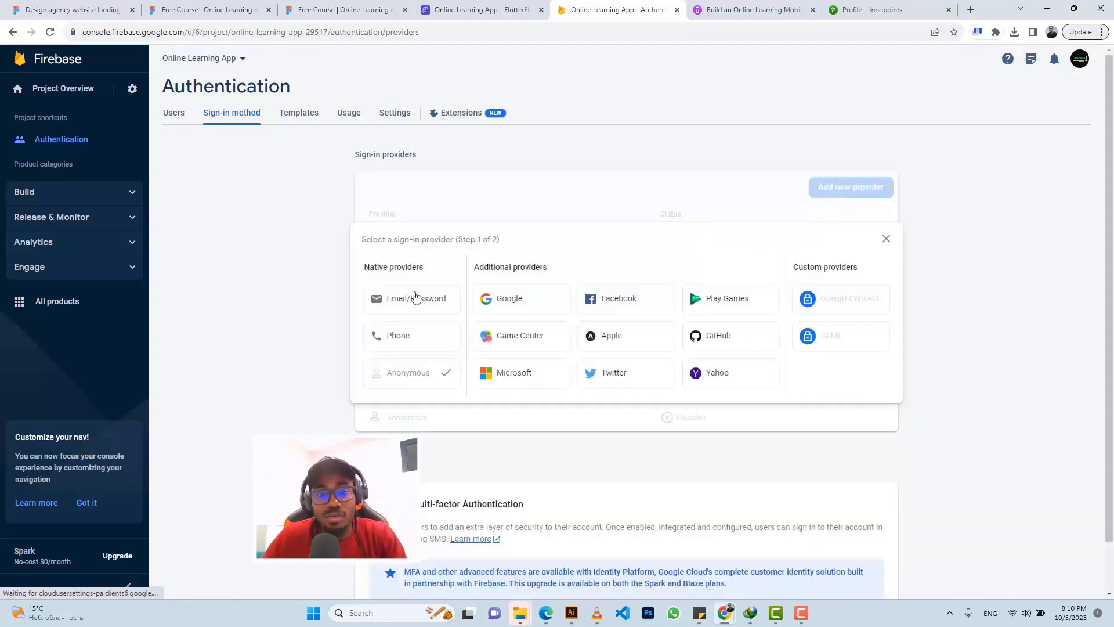
left_click(415, 297)
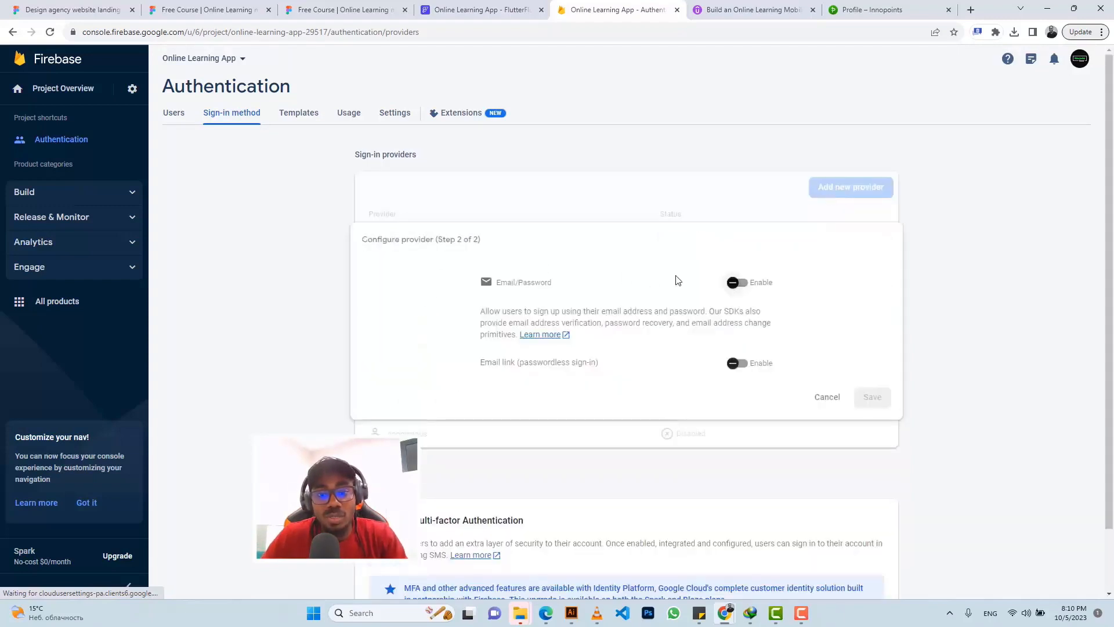
left_click(751, 286)
left_click(870, 397)
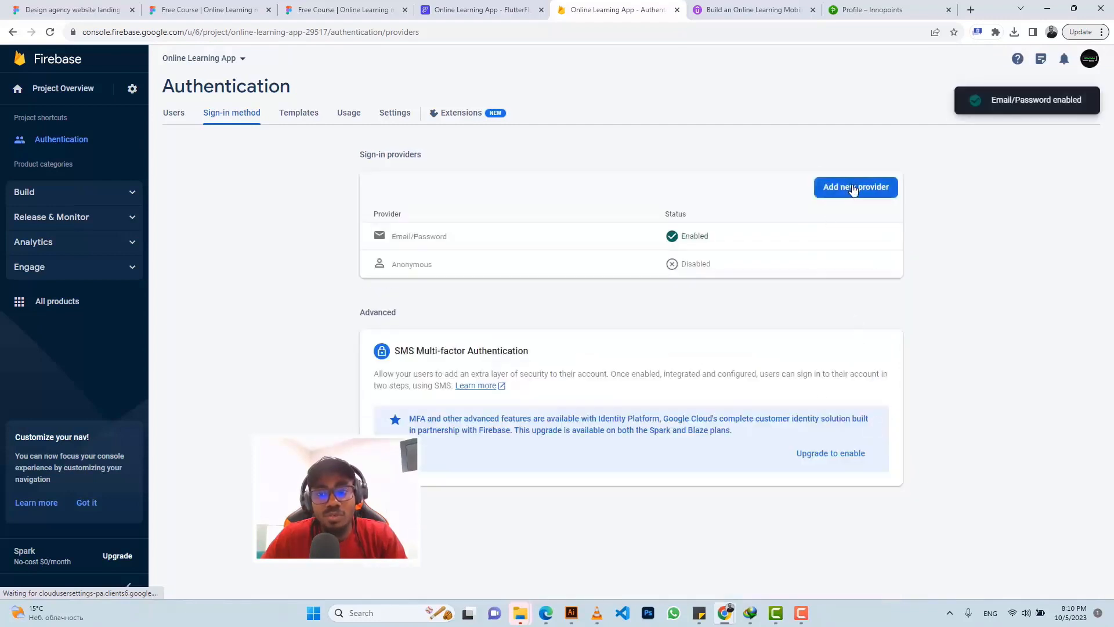
Step: Enable Google sign-in with public name 'Online Learning App (OLA)' and the account email as support email
left_click(853, 192)
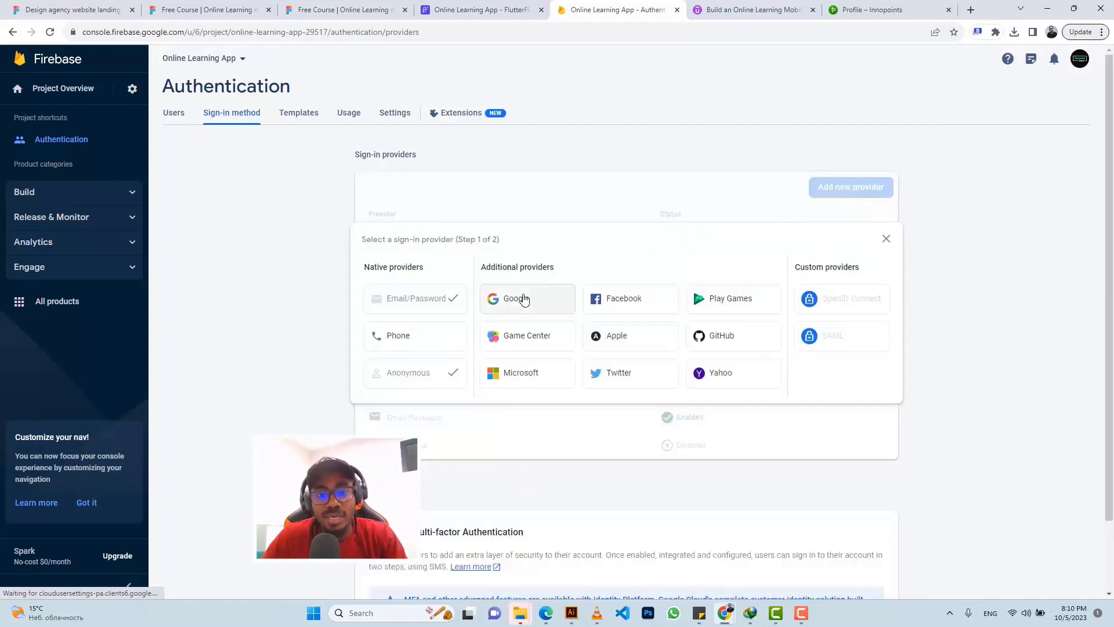
left_click(524, 299)
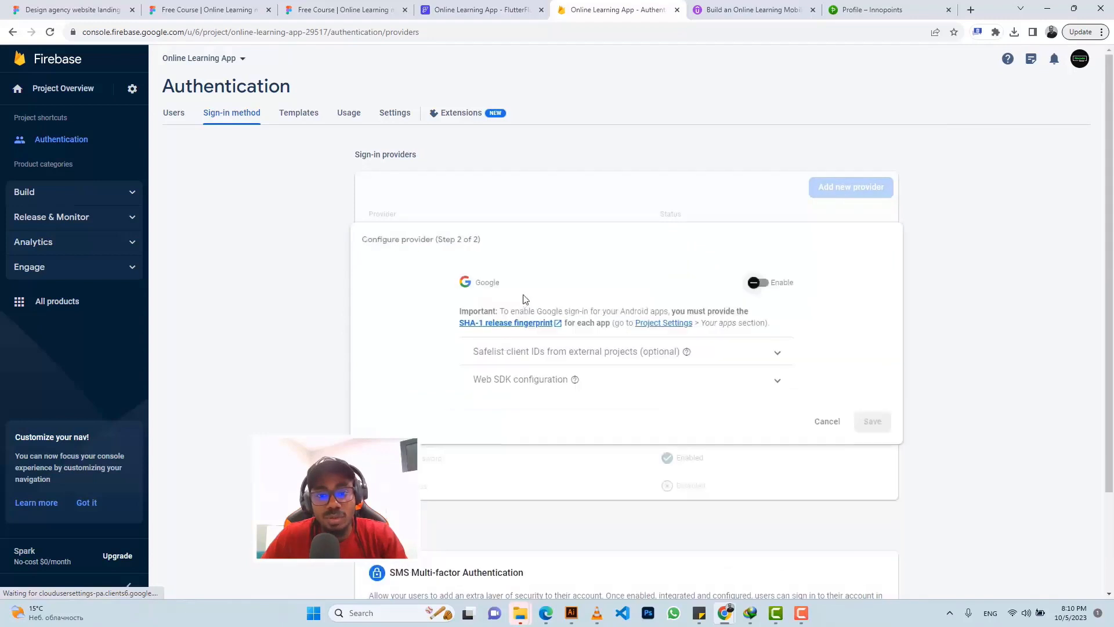
left_click(760, 283)
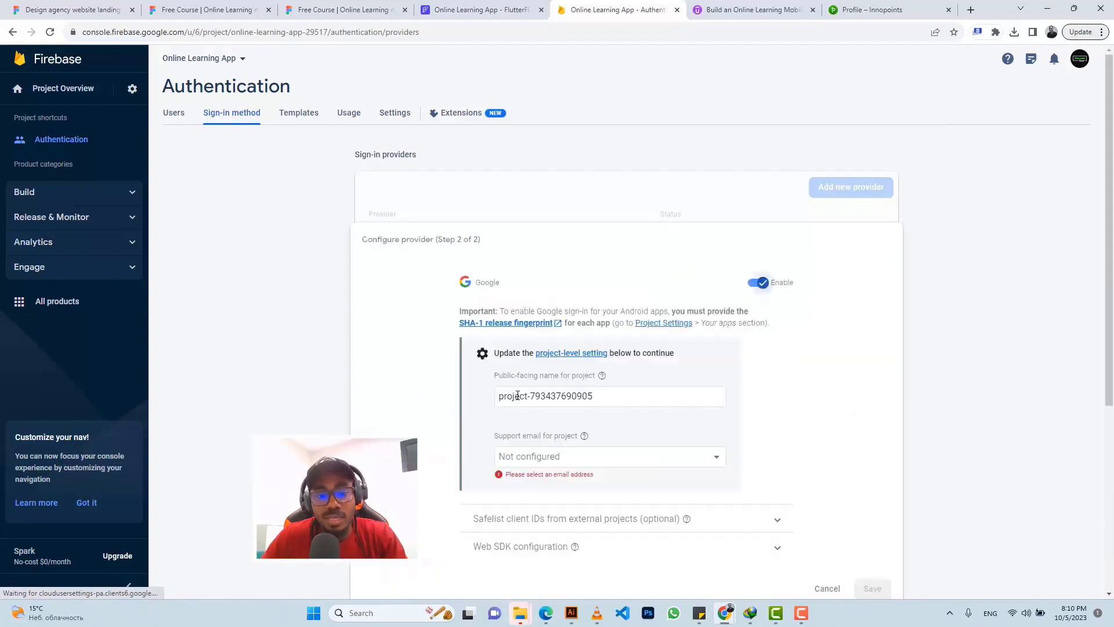
left_click(611, 393)
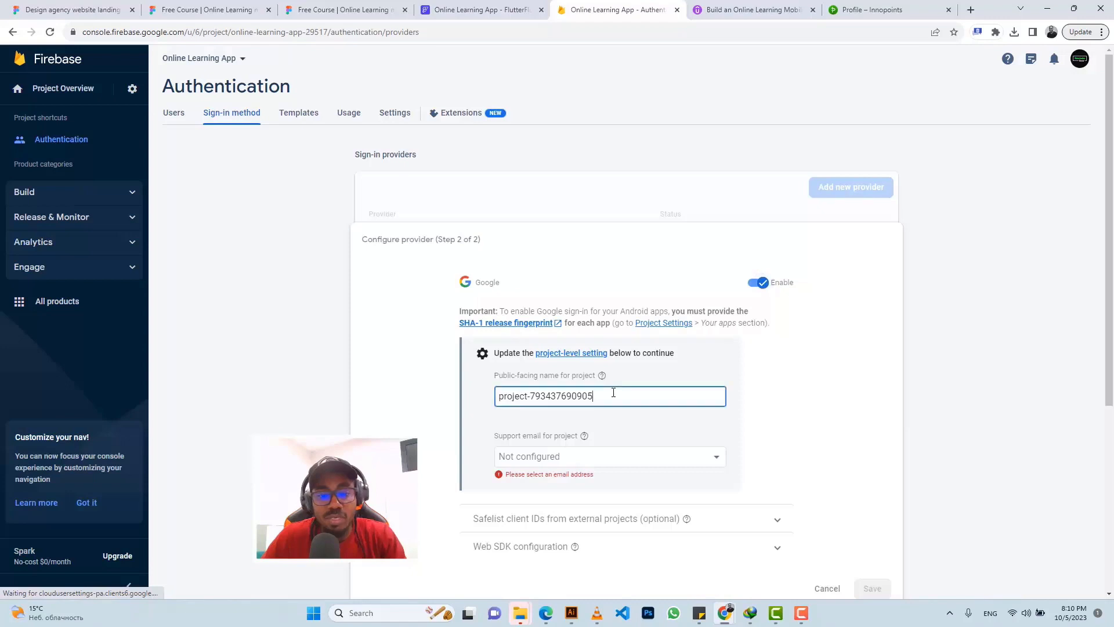
key("ctrl+a")
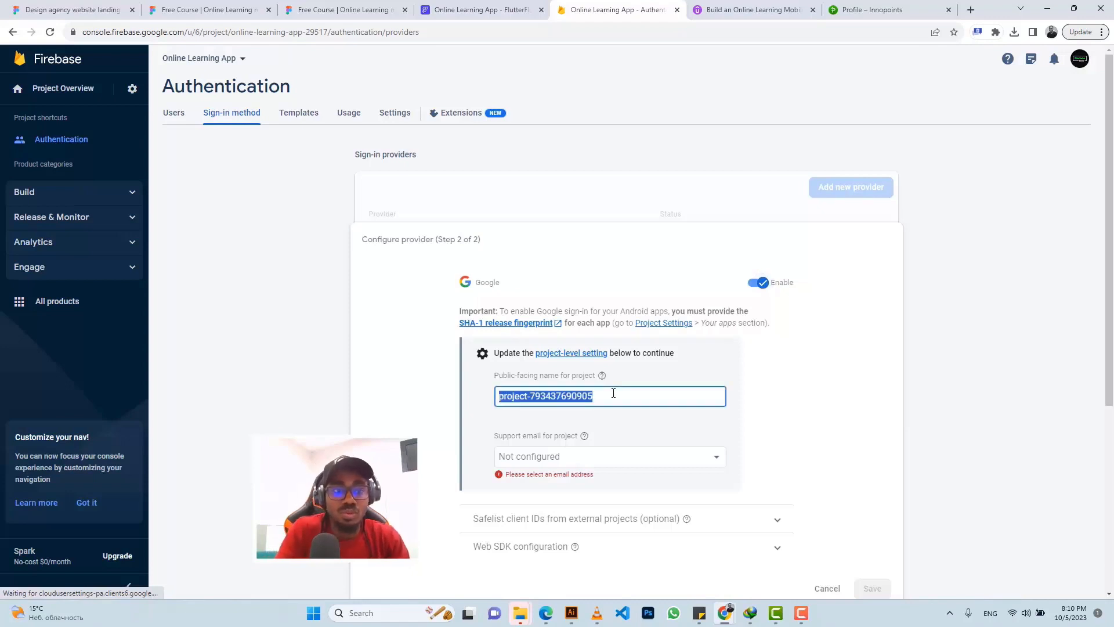
type("O")
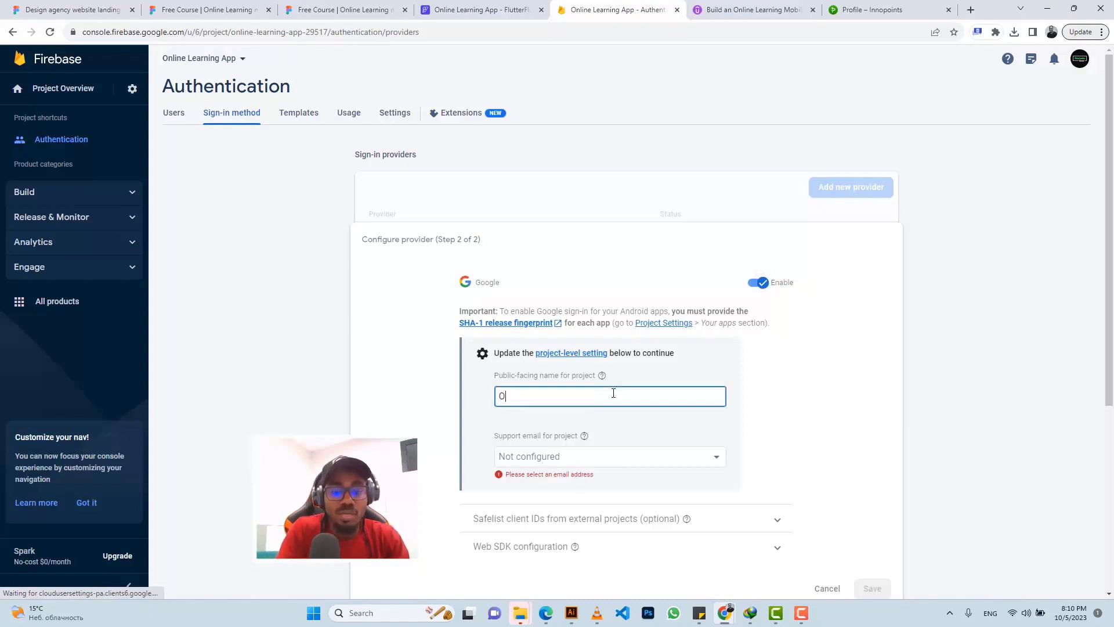
type("nline Lea")
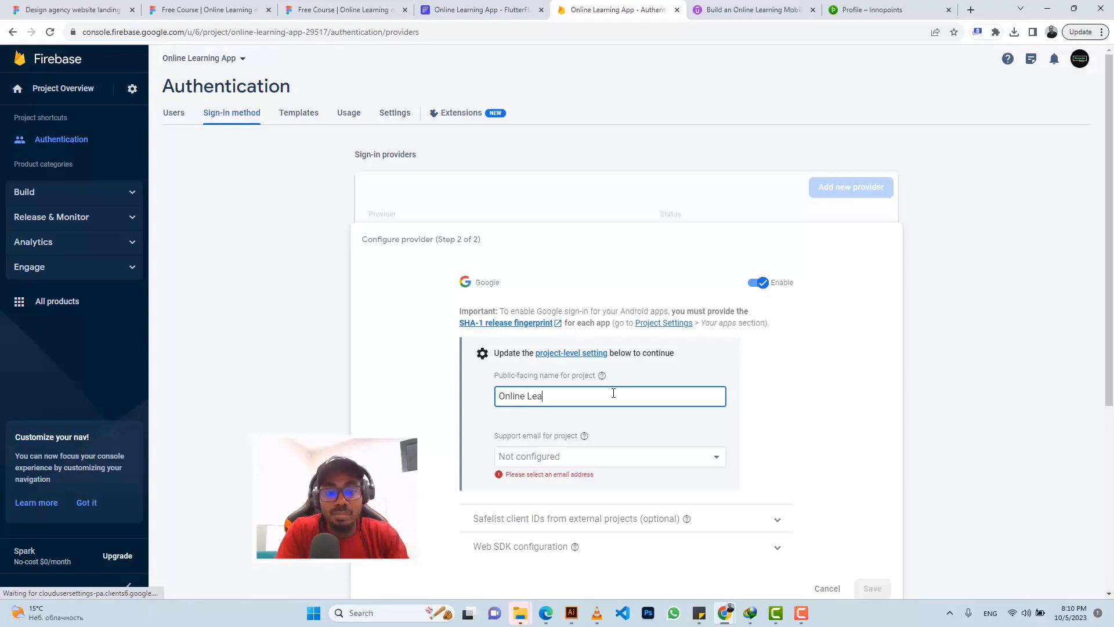
type("rning App (O")
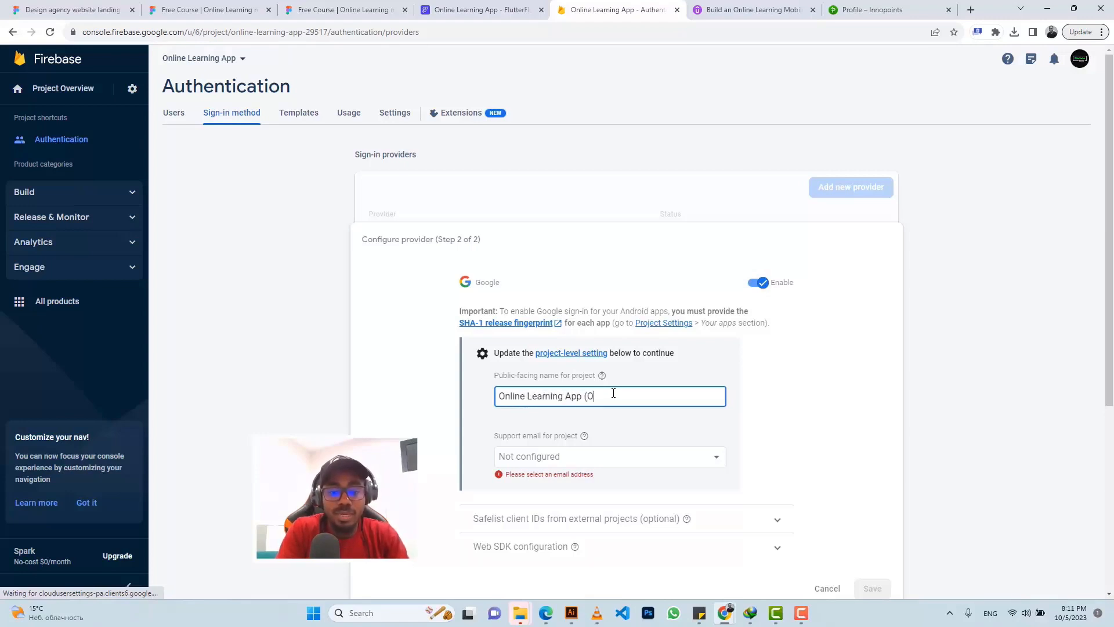
type("LA)")
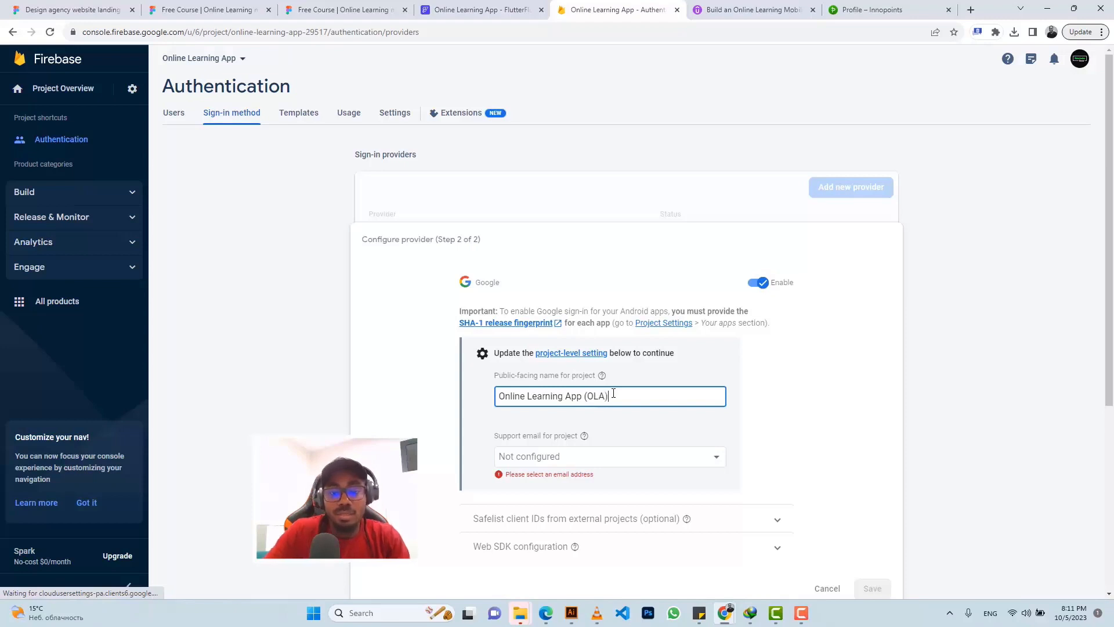
scroll(634, 433, "down", 1)
scroll(634, 433, "down", 2)
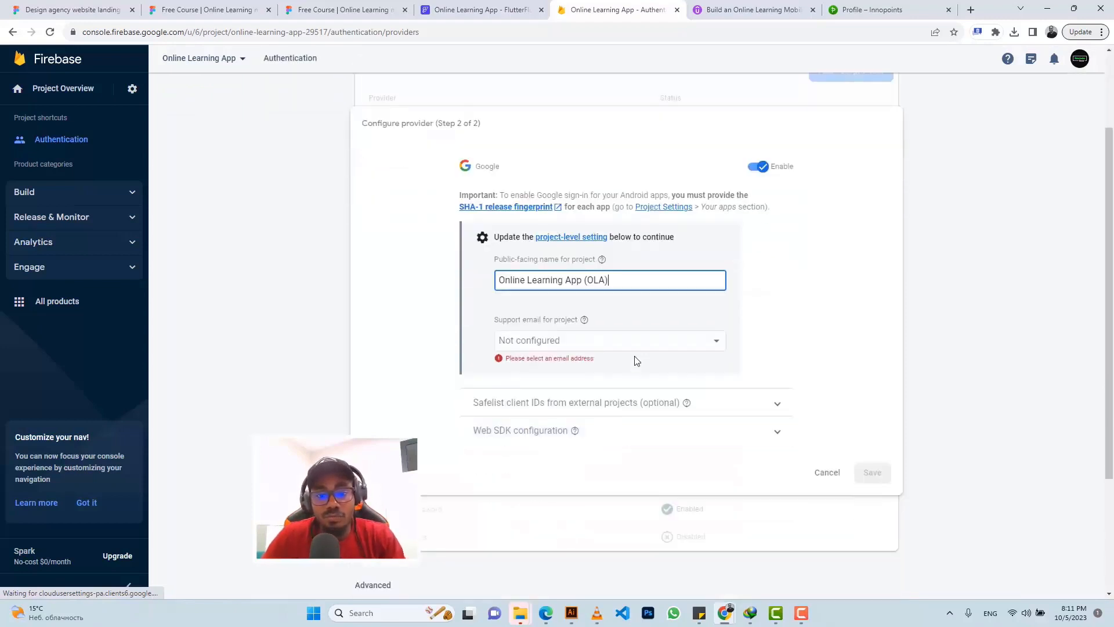
left_click(642, 341)
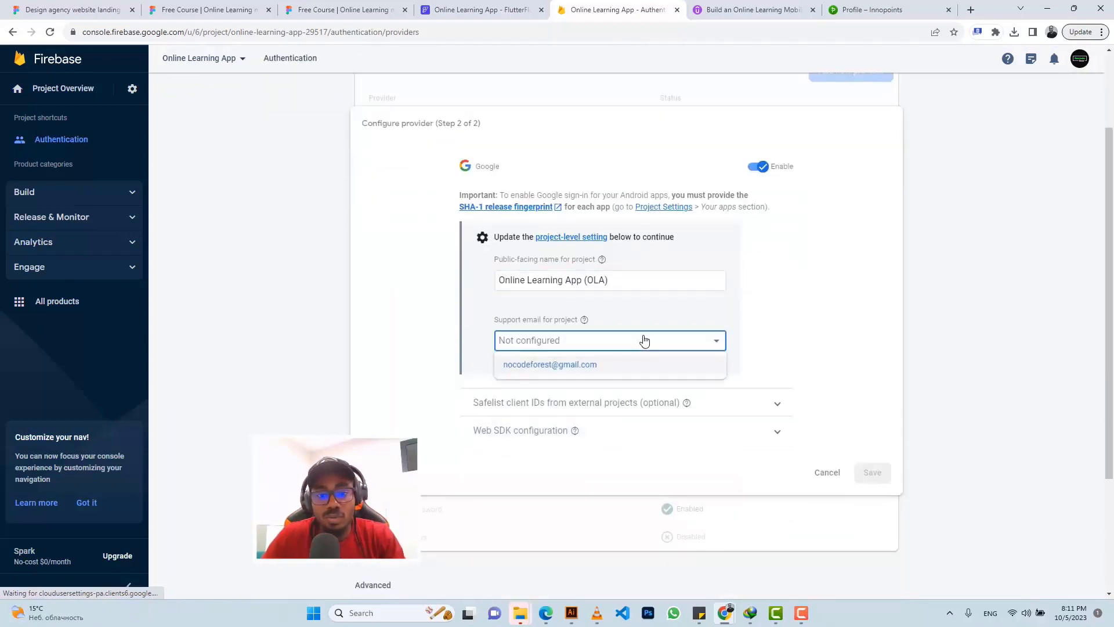
left_click(624, 368)
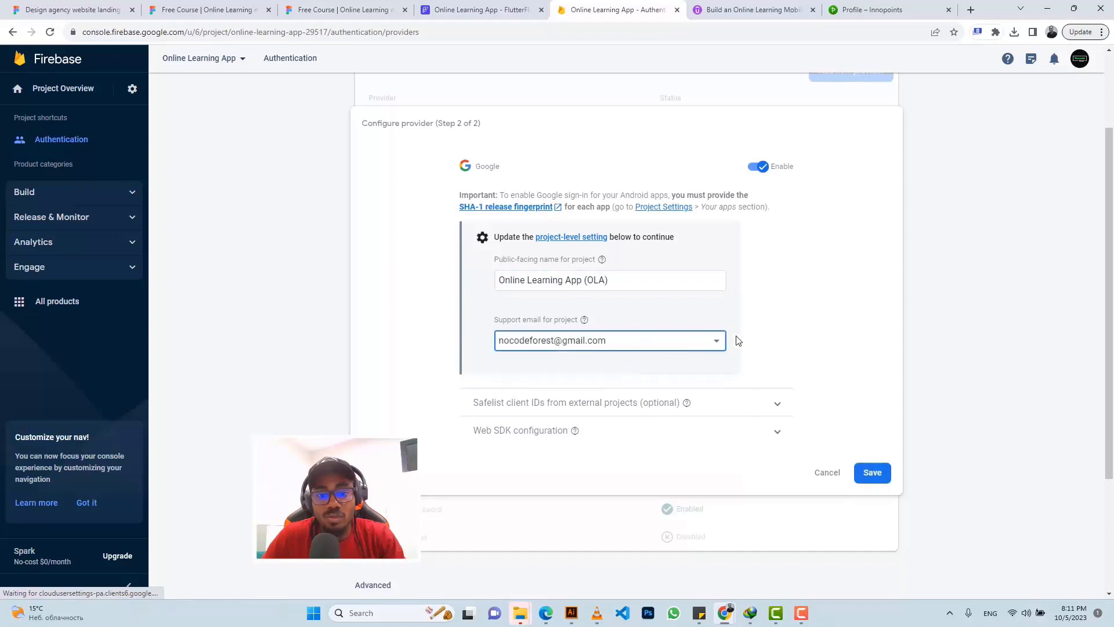
left_click(873, 473)
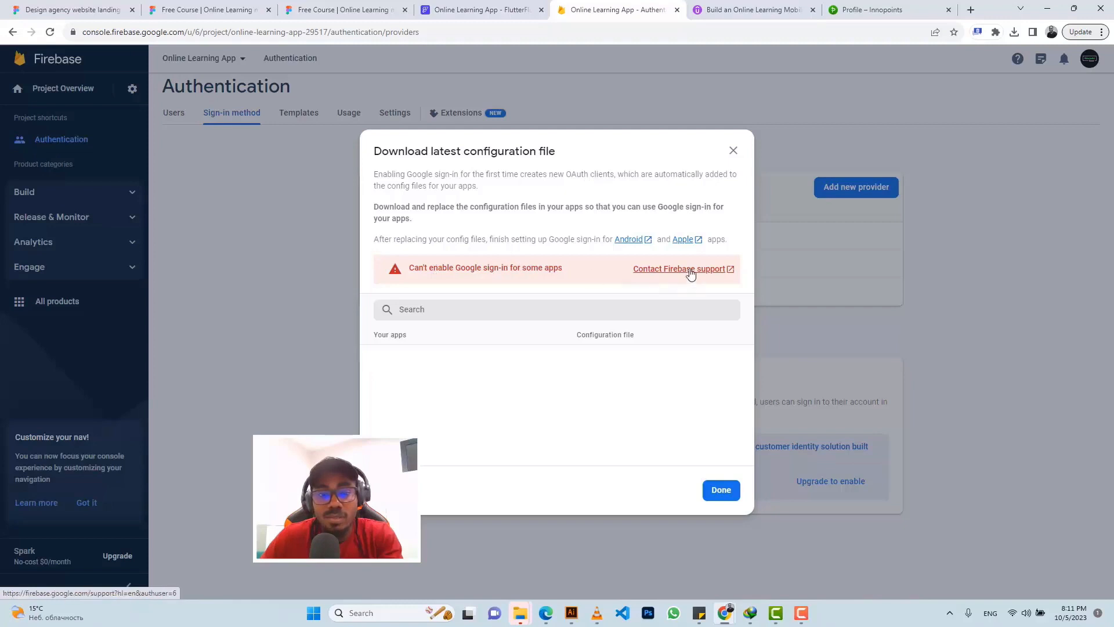
left_click(726, 492)
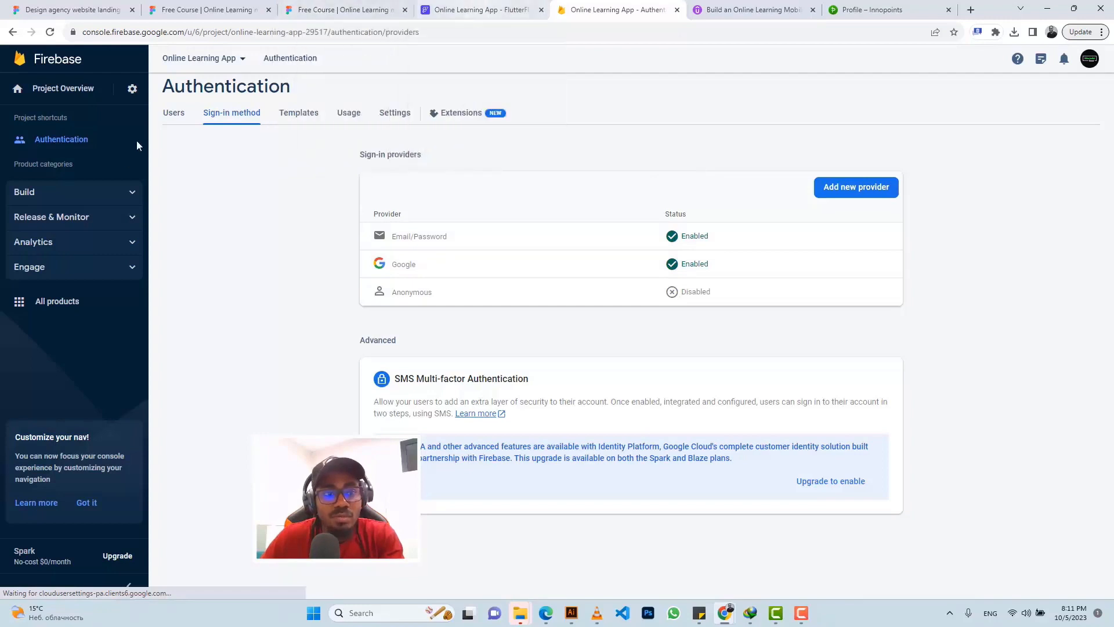
Step: Create a Cloud Firestore database in test mode at the nam5 (United States) location
left_click(94, 199)
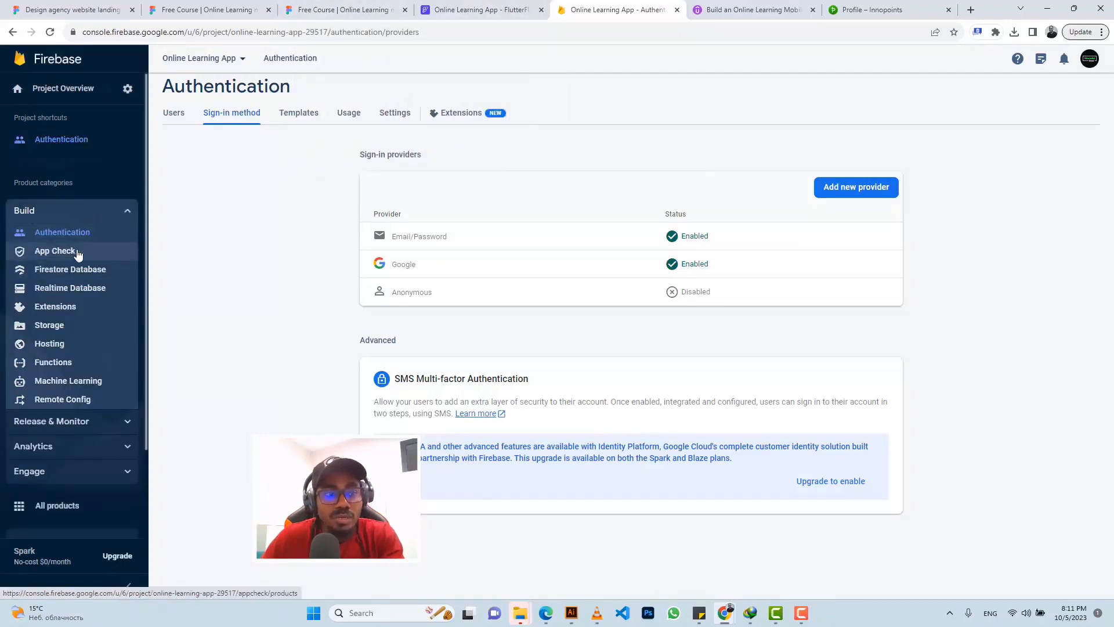
left_click(78, 253)
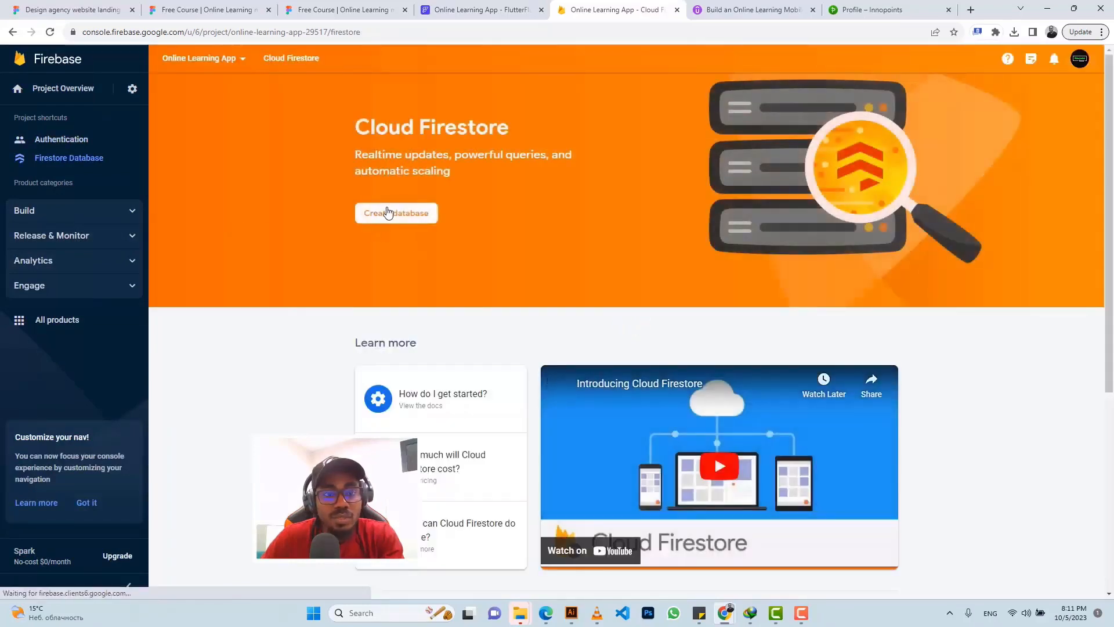
left_click(389, 216)
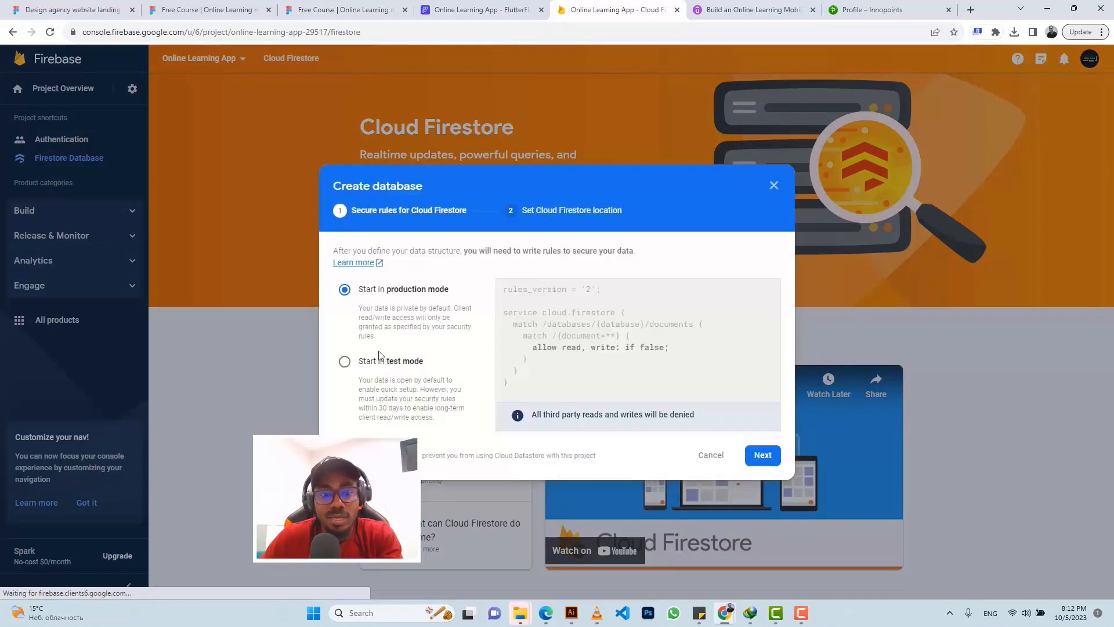
left_click(343, 361)
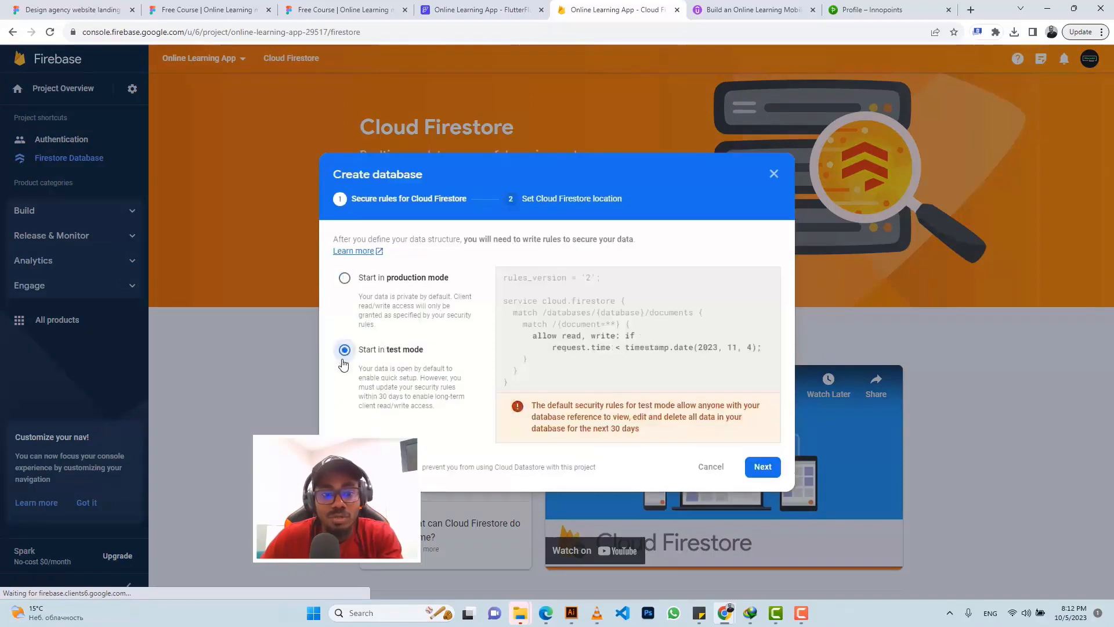
left_click(761, 466)
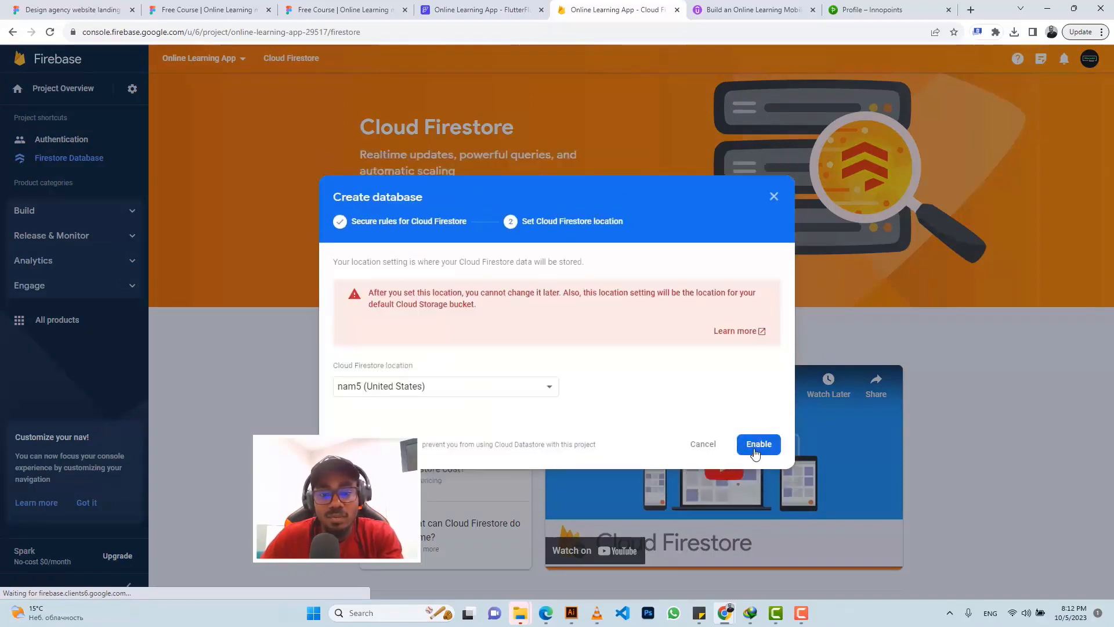
left_click(754, 448)
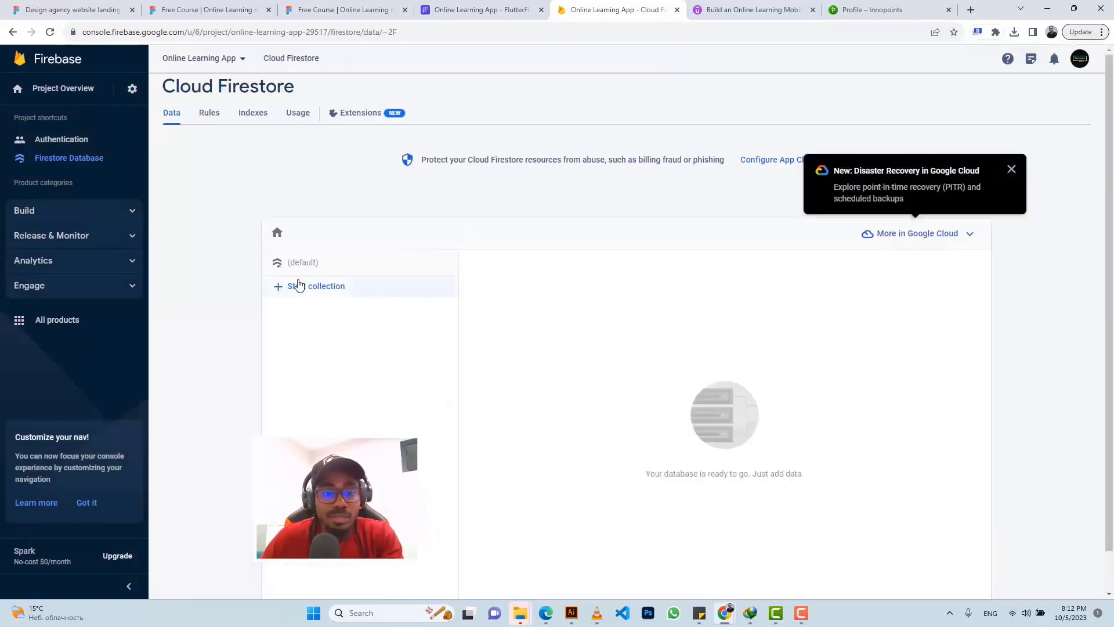
left_click(80, 215)
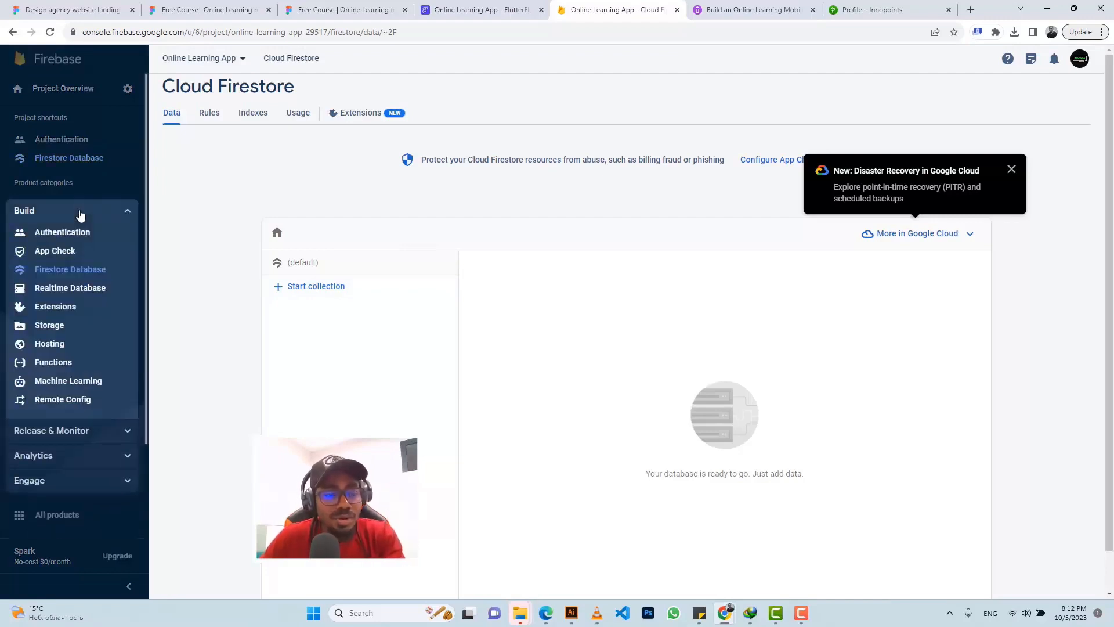
Step: Create the default Cloud Storage bucket in test mode
left_click(79, 324)
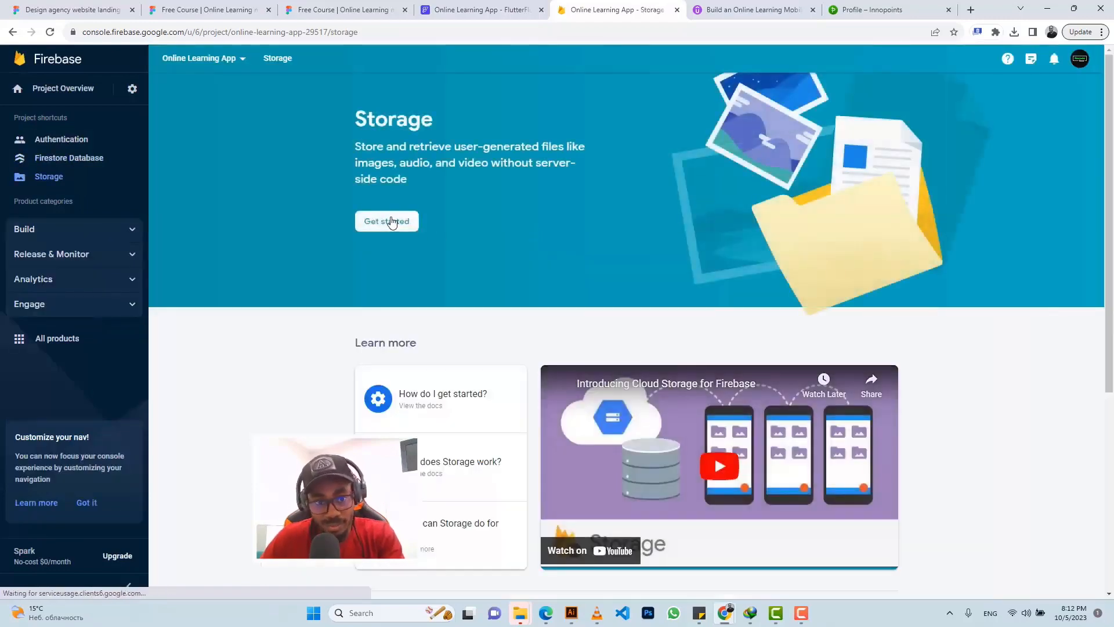
left_click(388, 221)
left_click(391, 362)
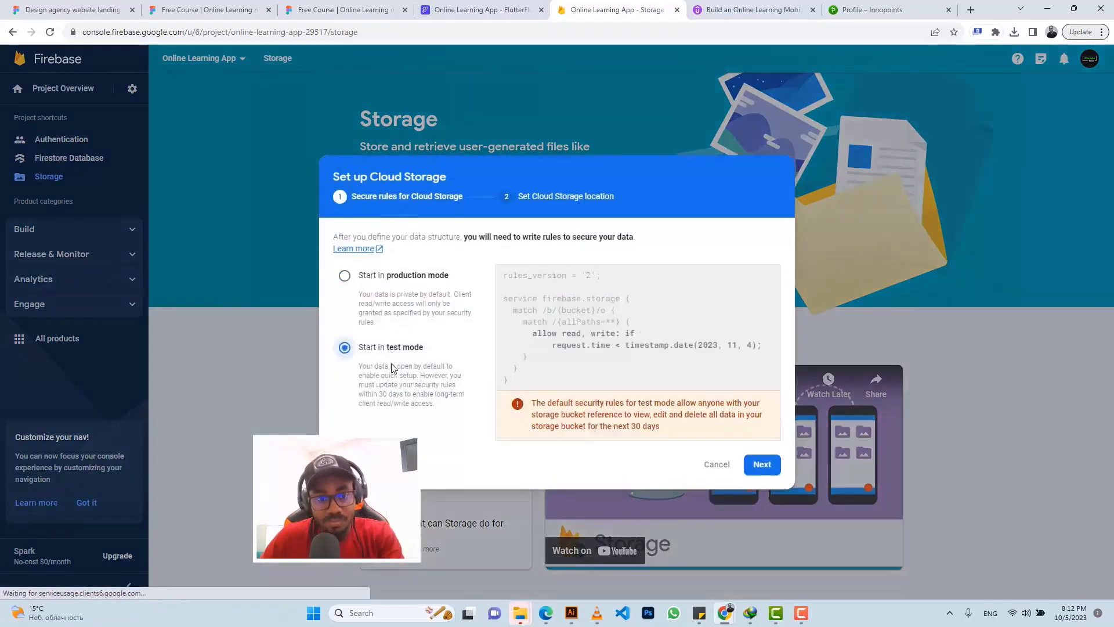
left_click(763, 465)
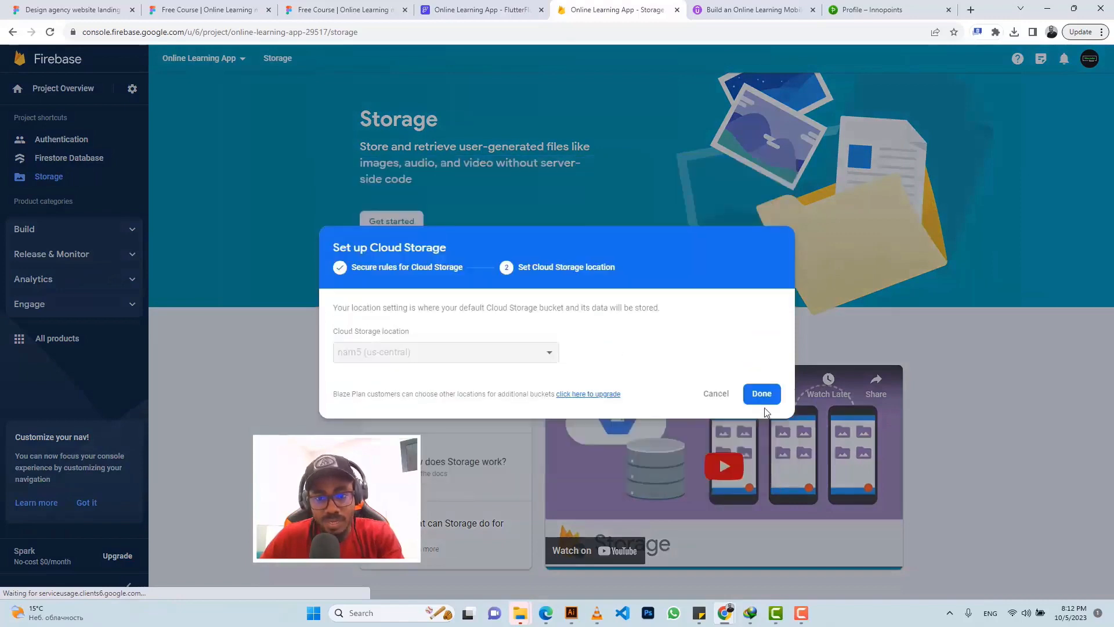
left_click(762, 393)
Step: Check the storage bucket's progress, then return to FlutterFlow's page and widget tree editor
left_click(476, 10)
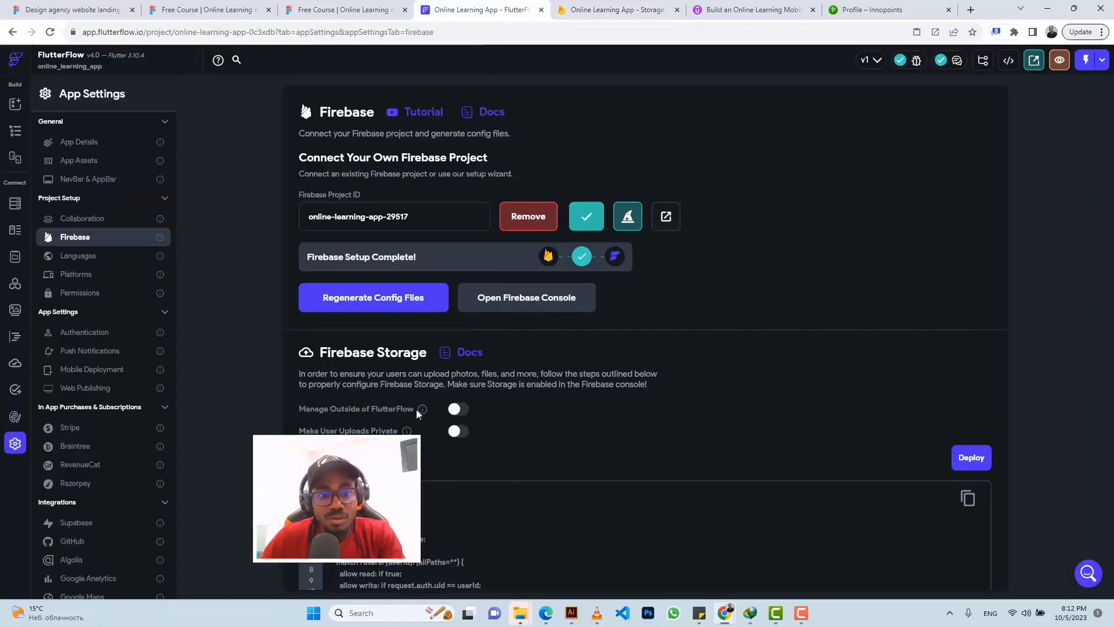
left_click(605, 12)
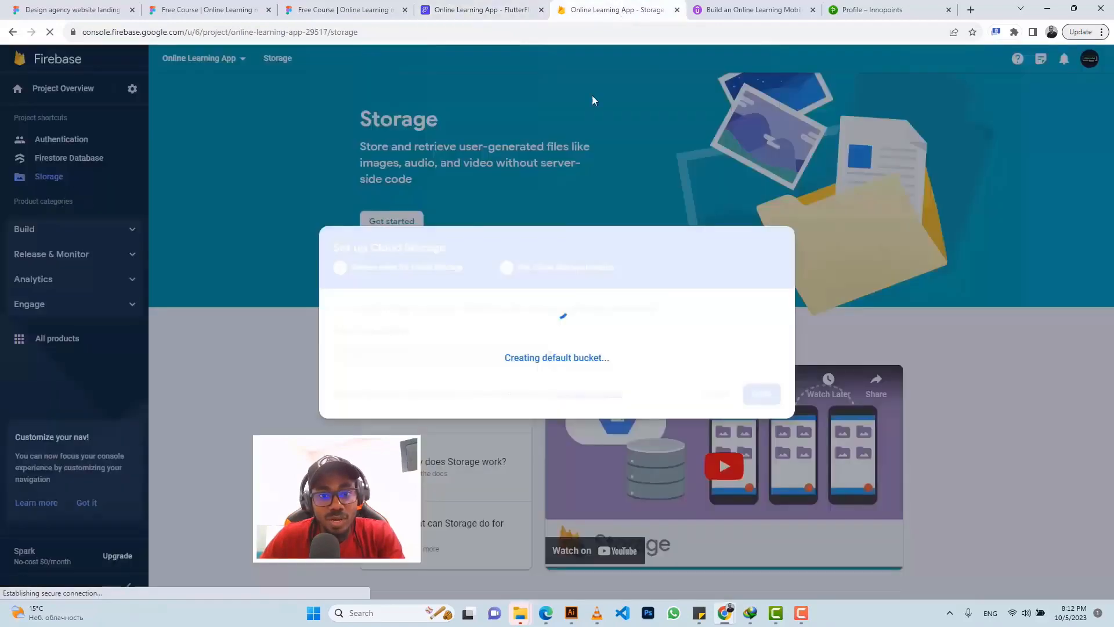
left_click(462, 12)
scroll(788, 362, "down", 3)
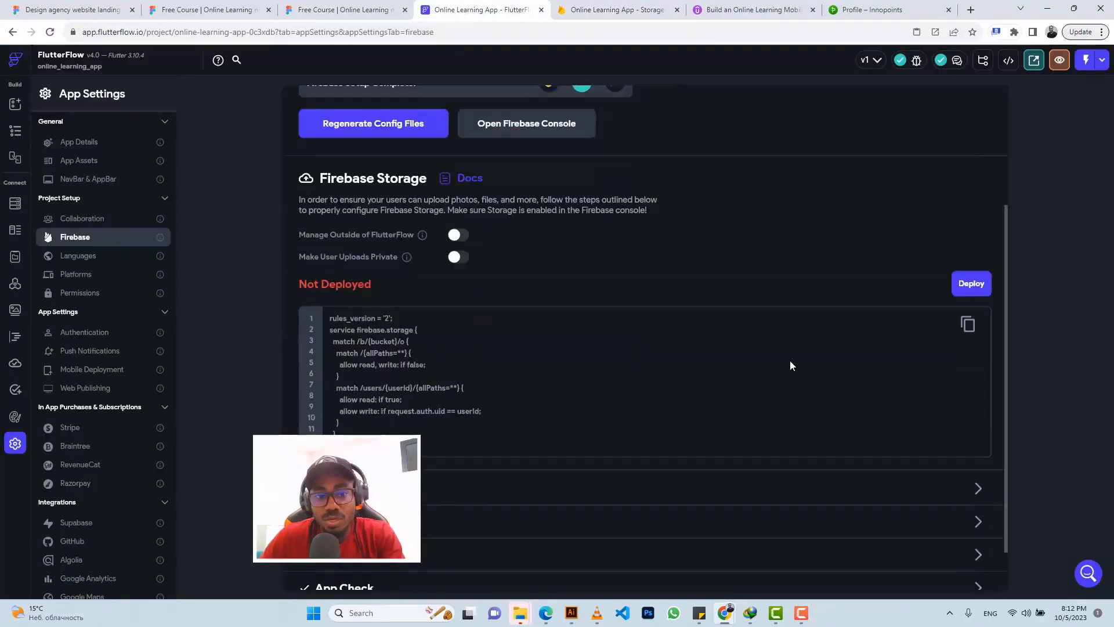
left_click(604, 10)
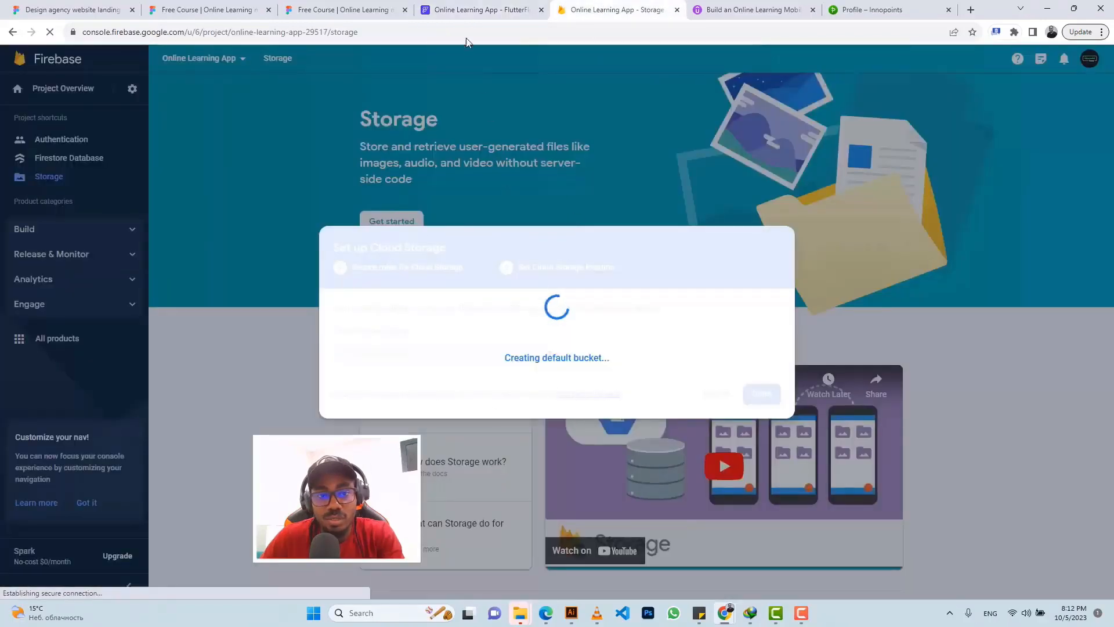
left_click(499, 10)
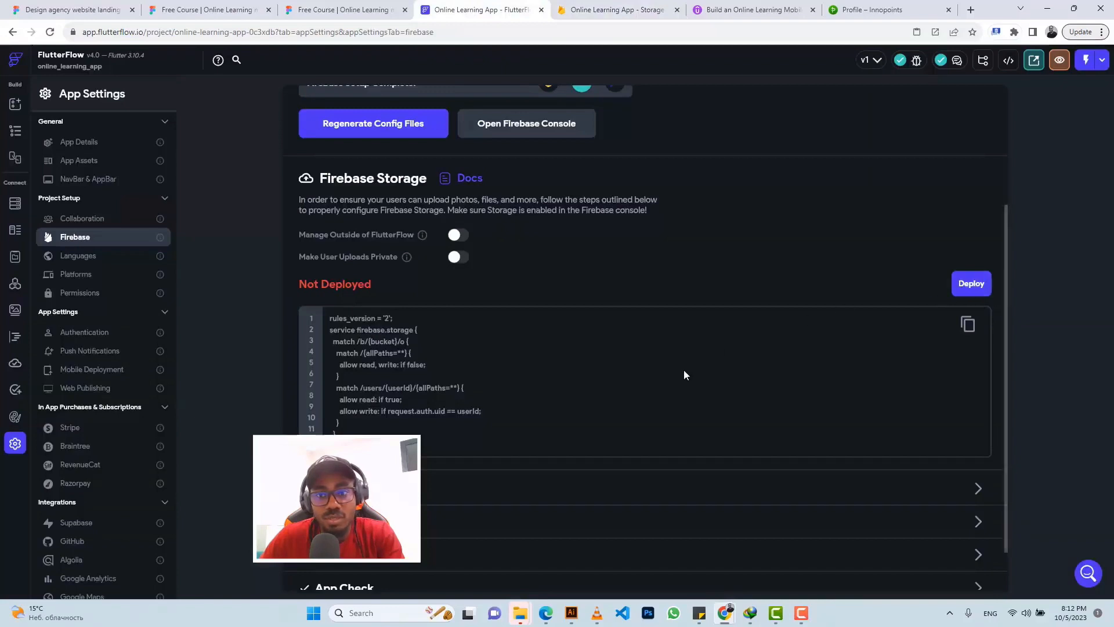
left_click(593, 10)
left_click(461, 11)
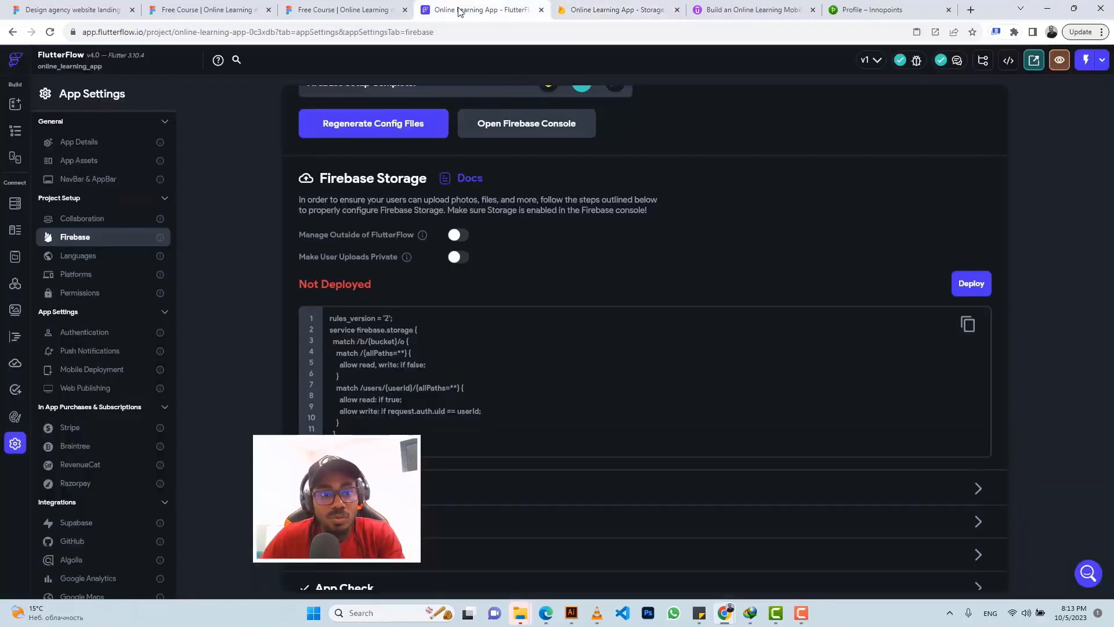
left_click(13, 132)
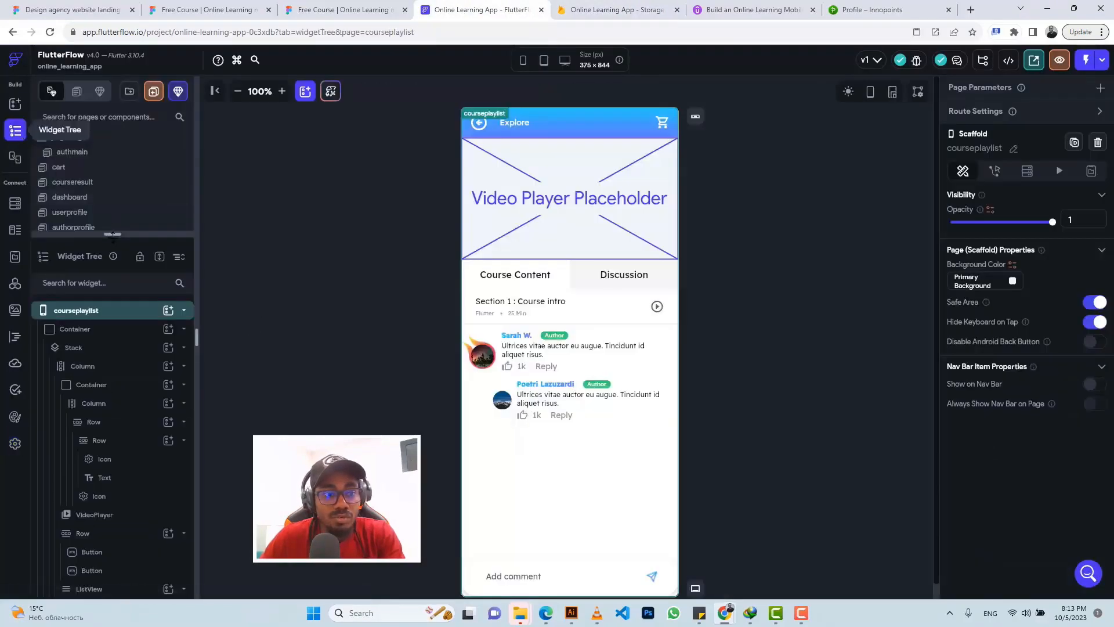
Step: Duplicate the authmain page and rename the copy 'signup'
left_click_drag(113, 234, 113, 363)
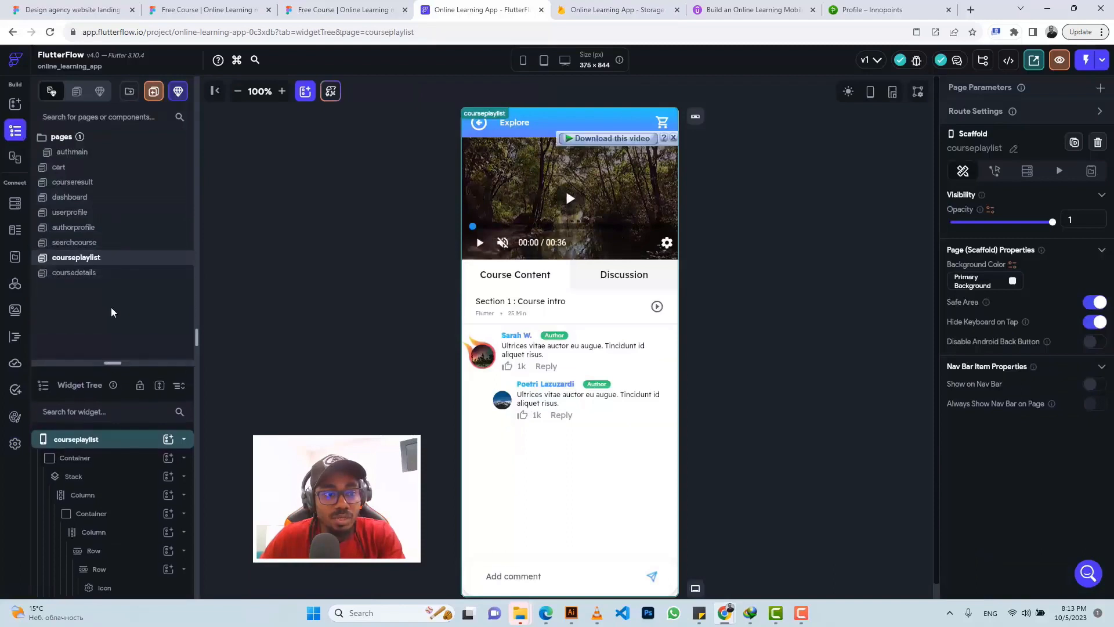
left_click(92, 152)
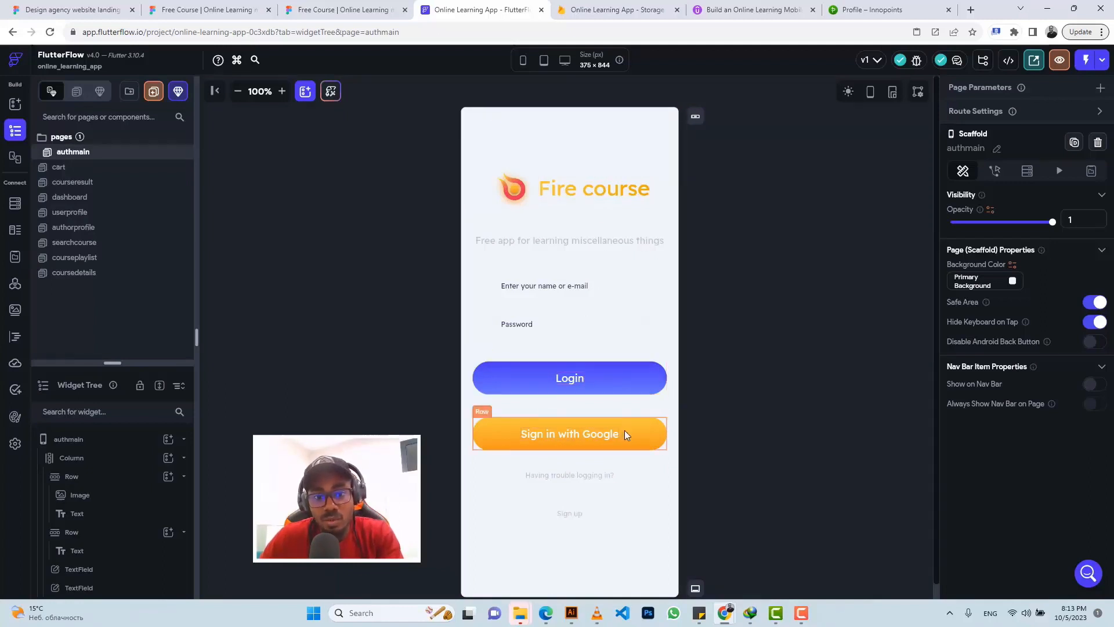
right_click(100, 156)
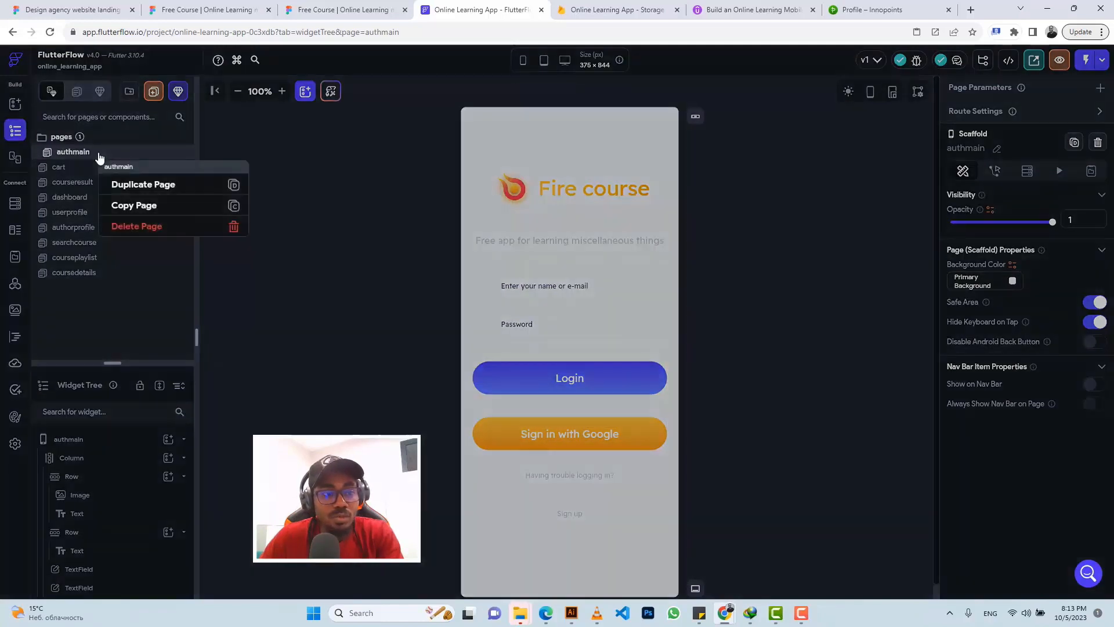
left_click(130, 184)
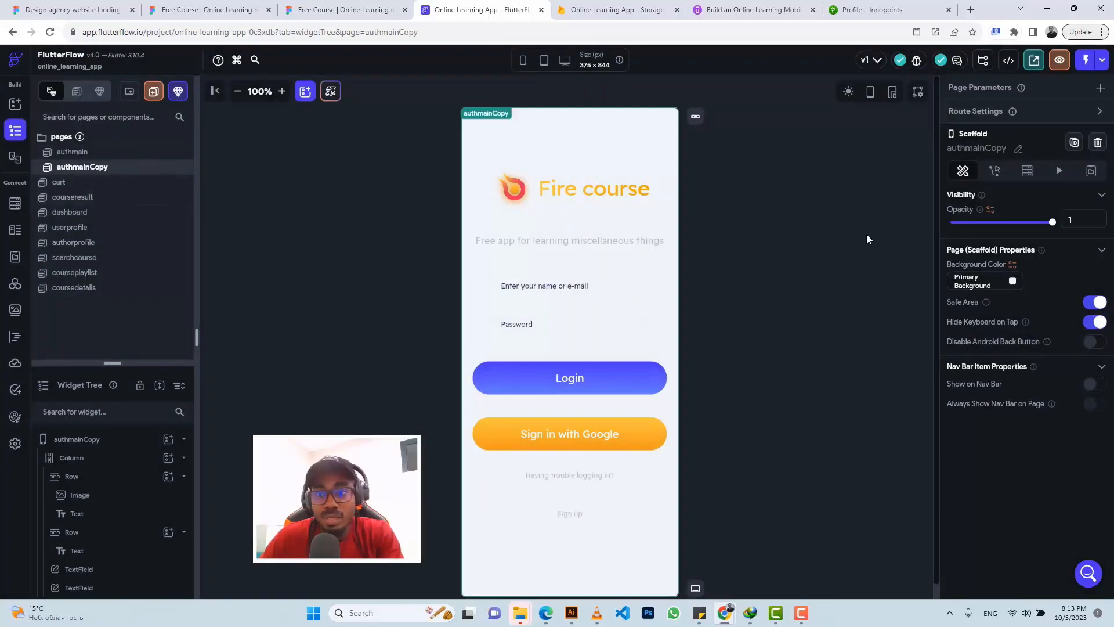
left_click(1018, 152)
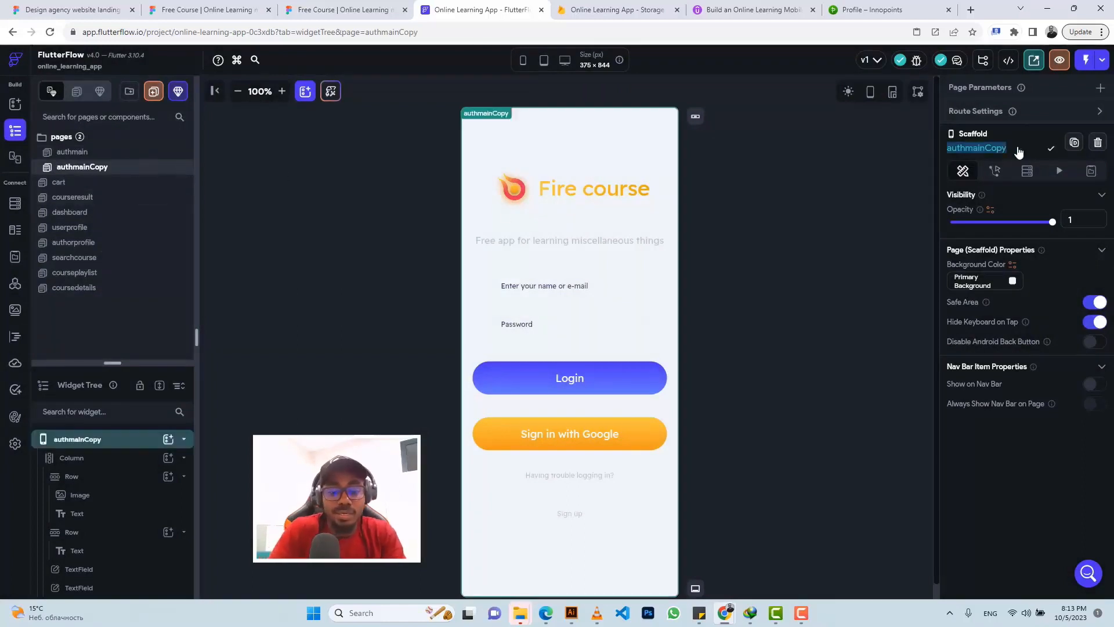
type("sign")
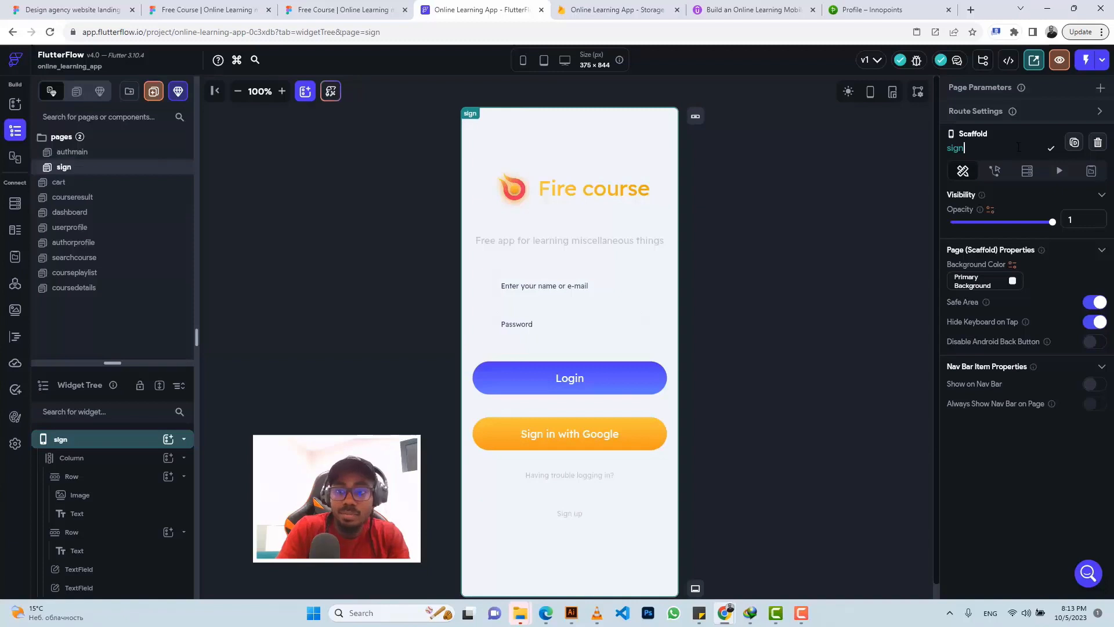
type("up")
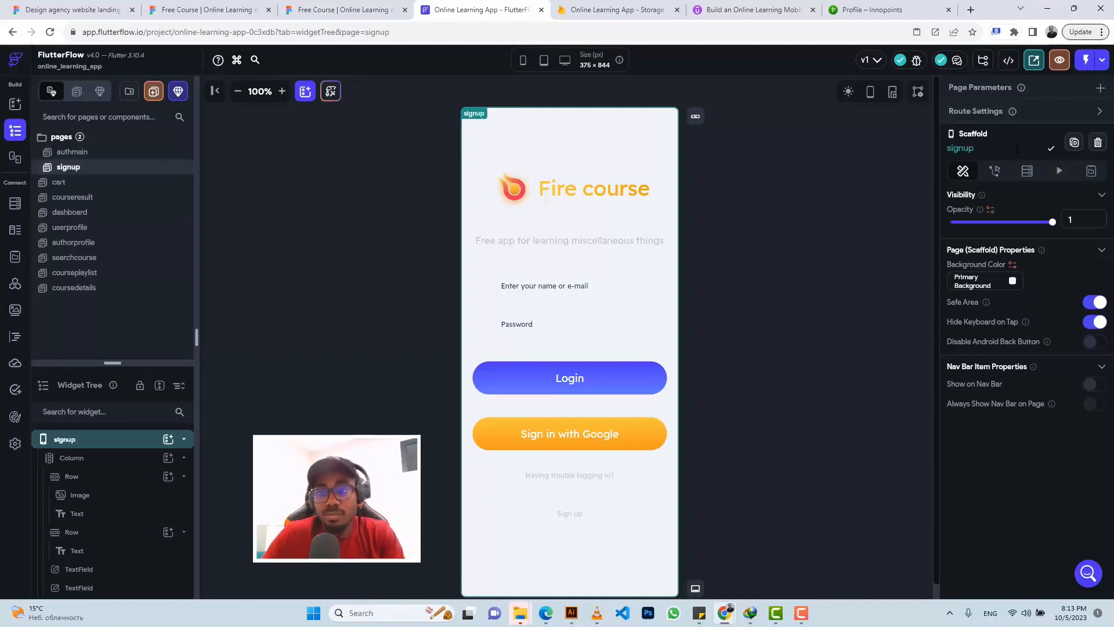
left_click(1052, 150)
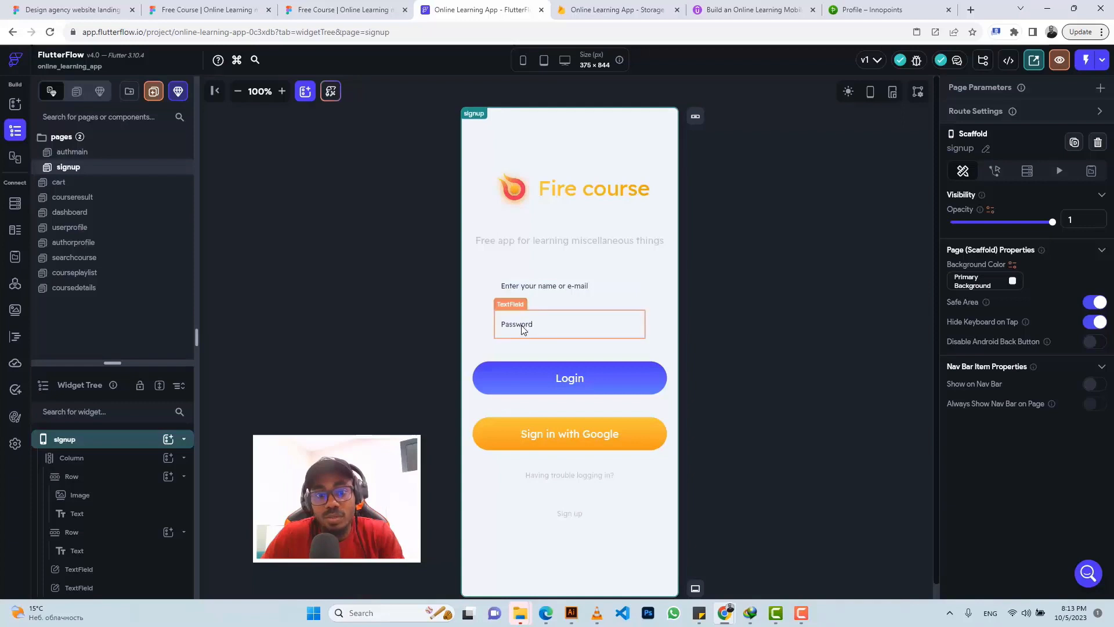
Step: Remove the name part from the e-mail field's label
left_click(571, 289)
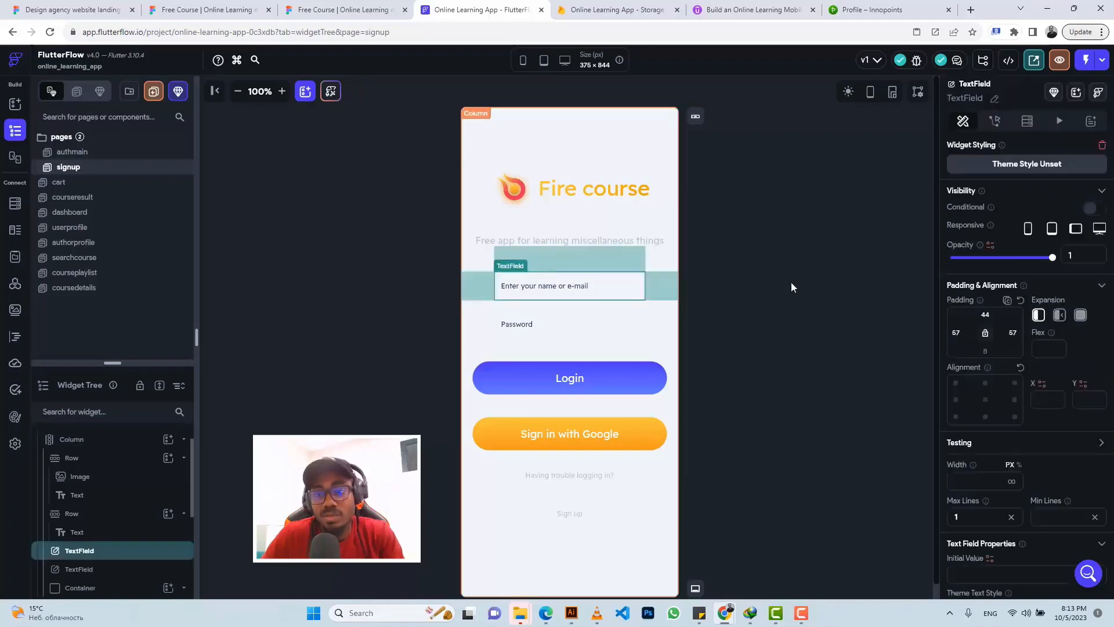
scroll(1037, 298, "down", 3)
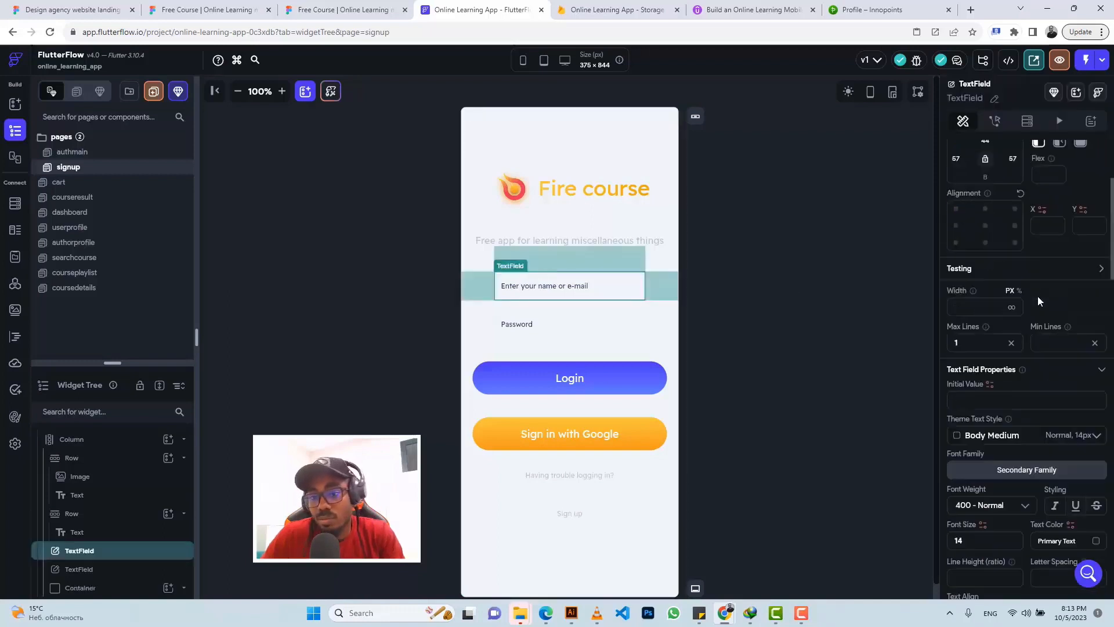
scroll(1037, 296, "up", 3)
scroll(1038, 296, "down", 10)
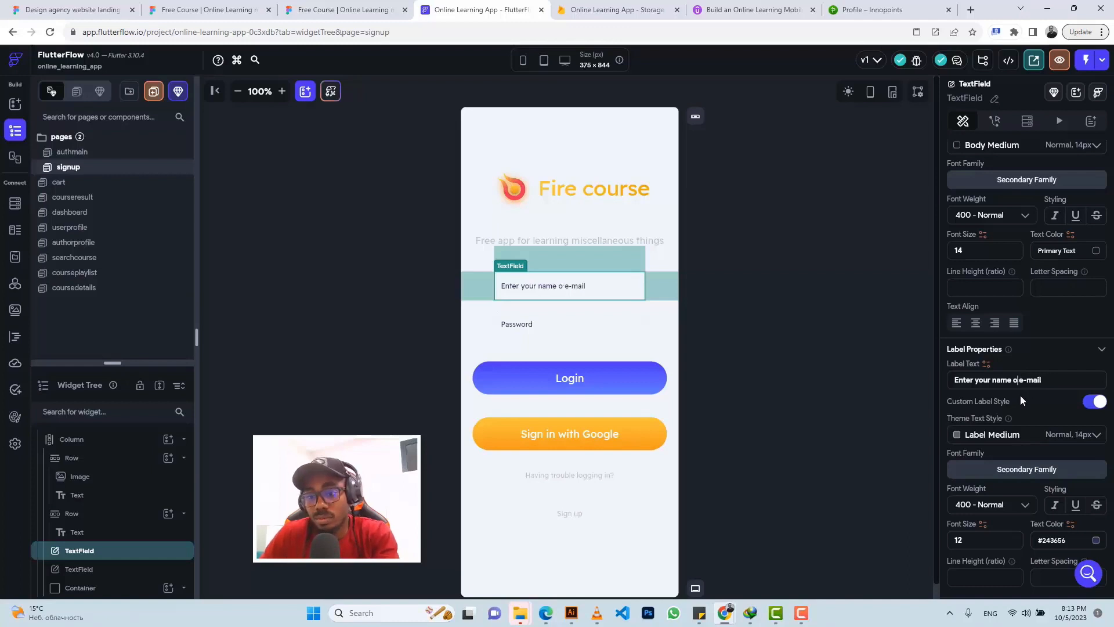
key("BackSpace")
key("BackSpace")
key("BackSpace")
key("BackSpace")
key("BackSpace")
key("BackSpace")
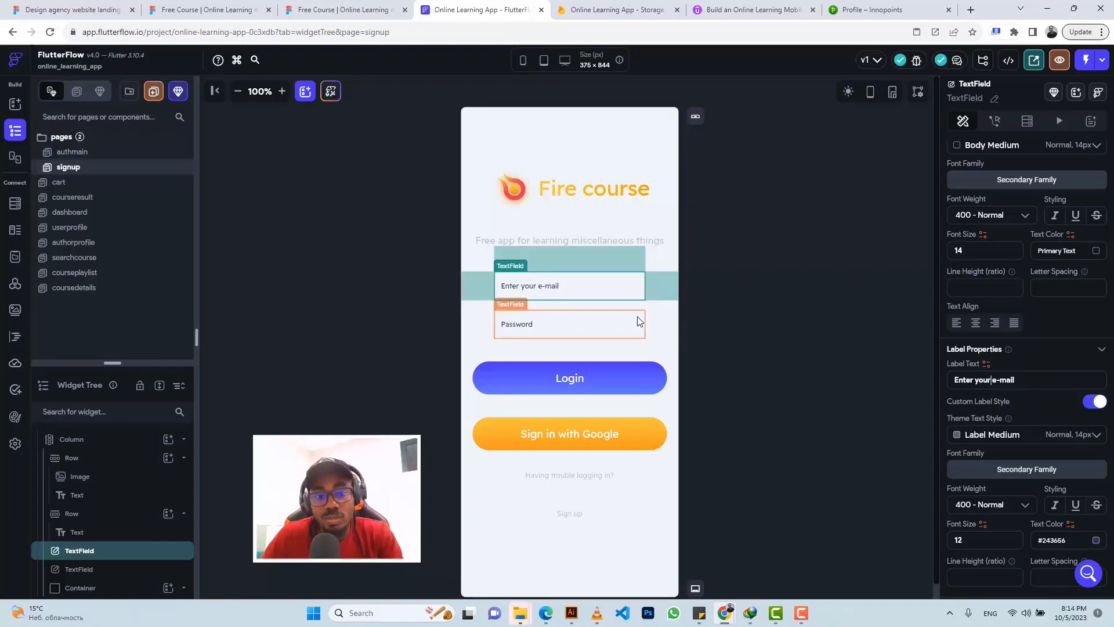
Step: Duplicate the Password field and relabel the copy 'Full name'
left_click(635, 325)
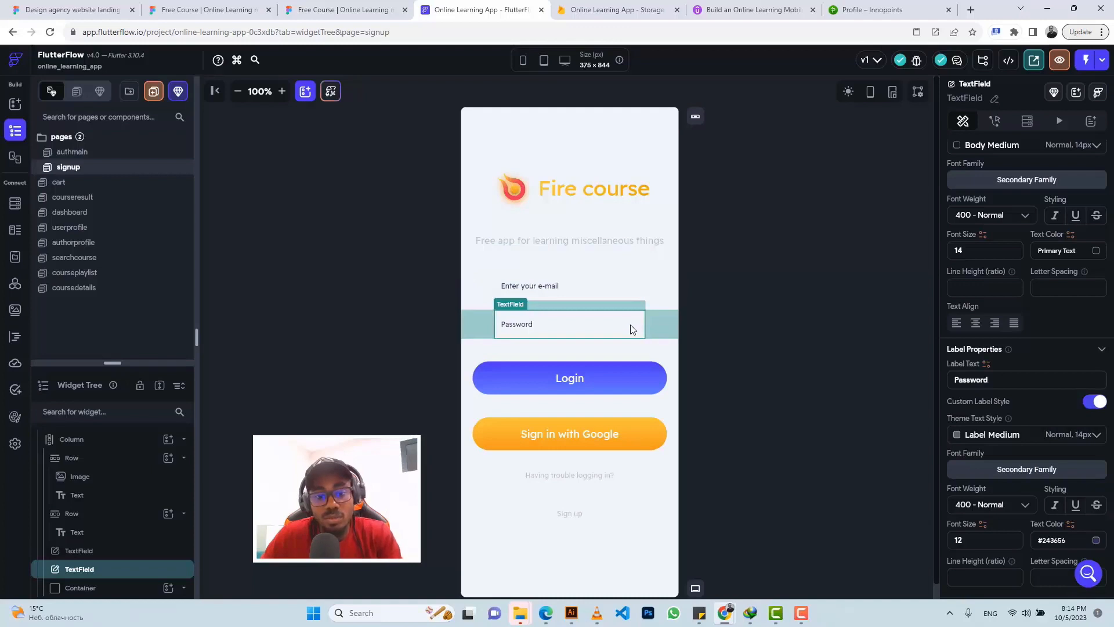
key("ctrl+d")
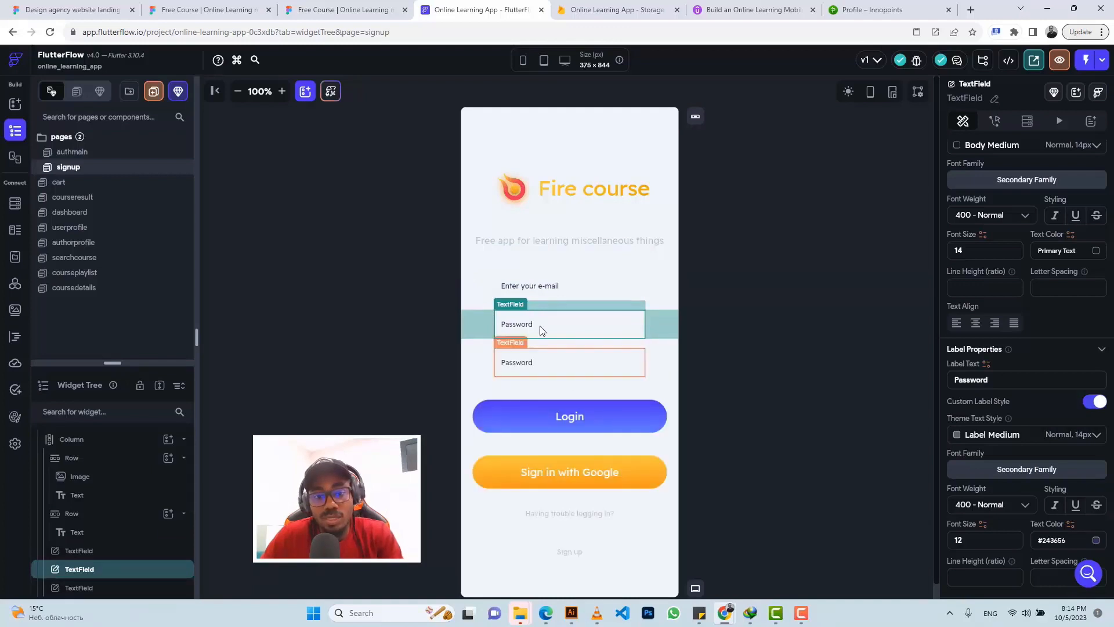
scroll(1015, 342, "down", 4)
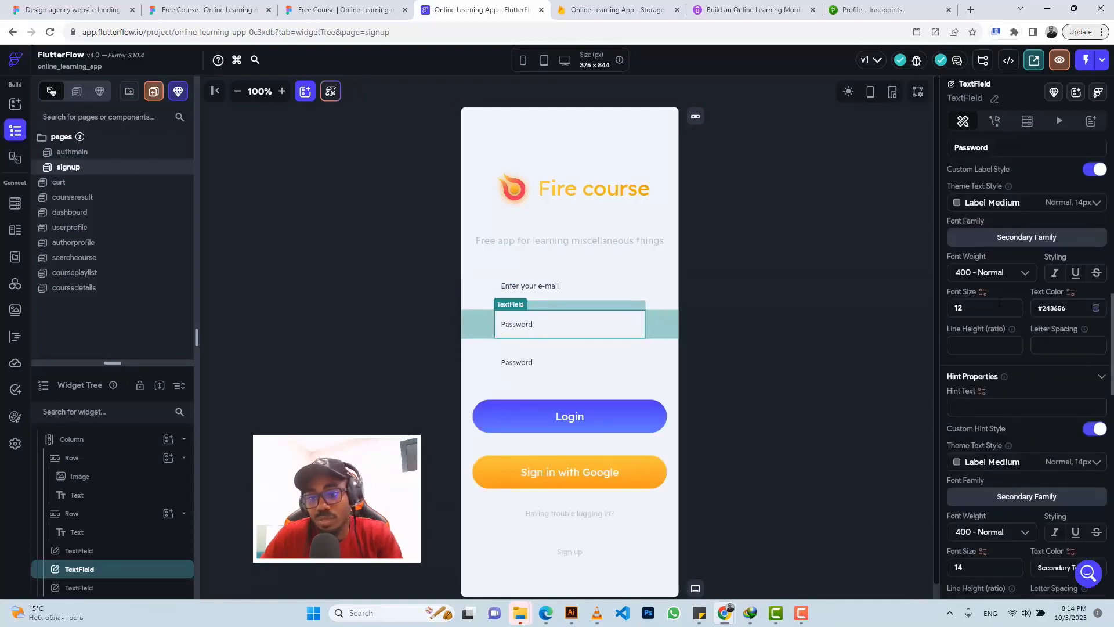
double_click(979, 149)
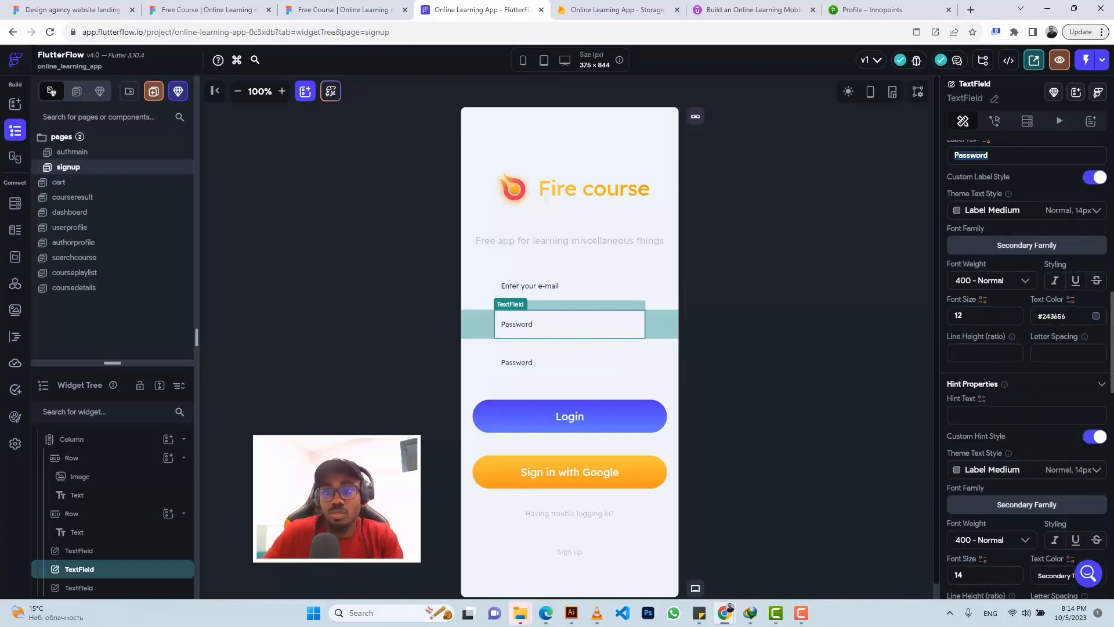
type("F")
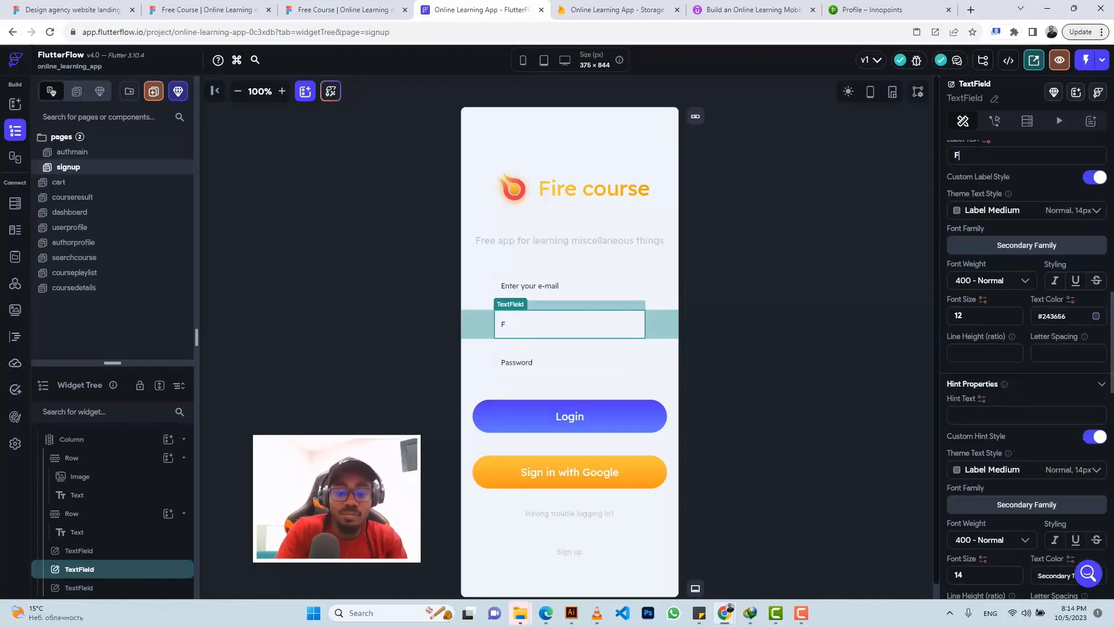
type("ull name")
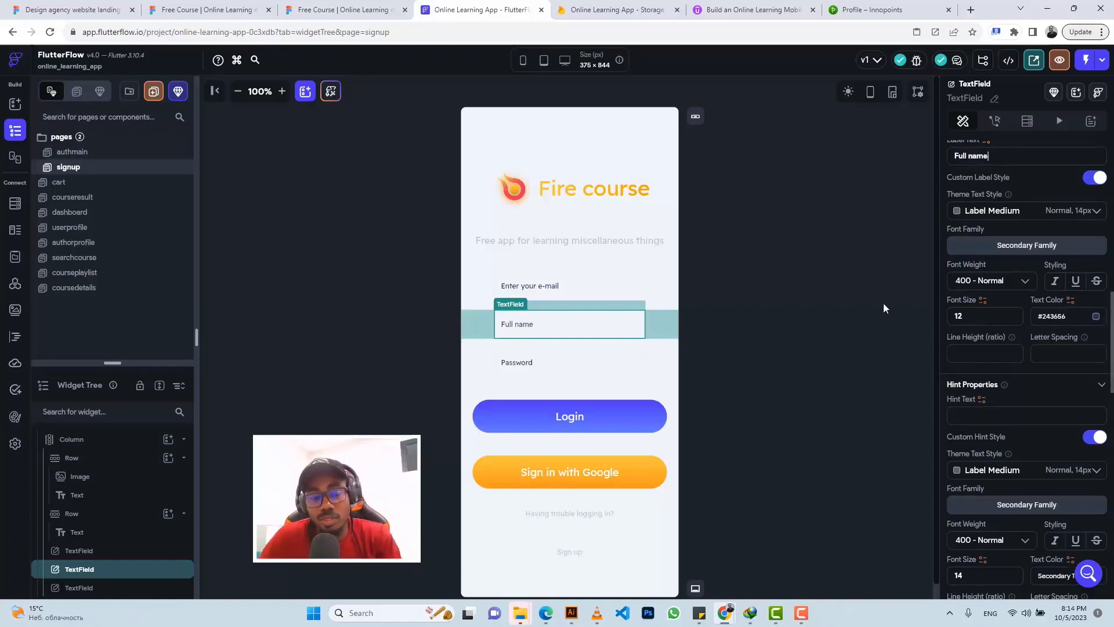
Step: Name the three field widgets password, email and fullname
left_click(601, 368)
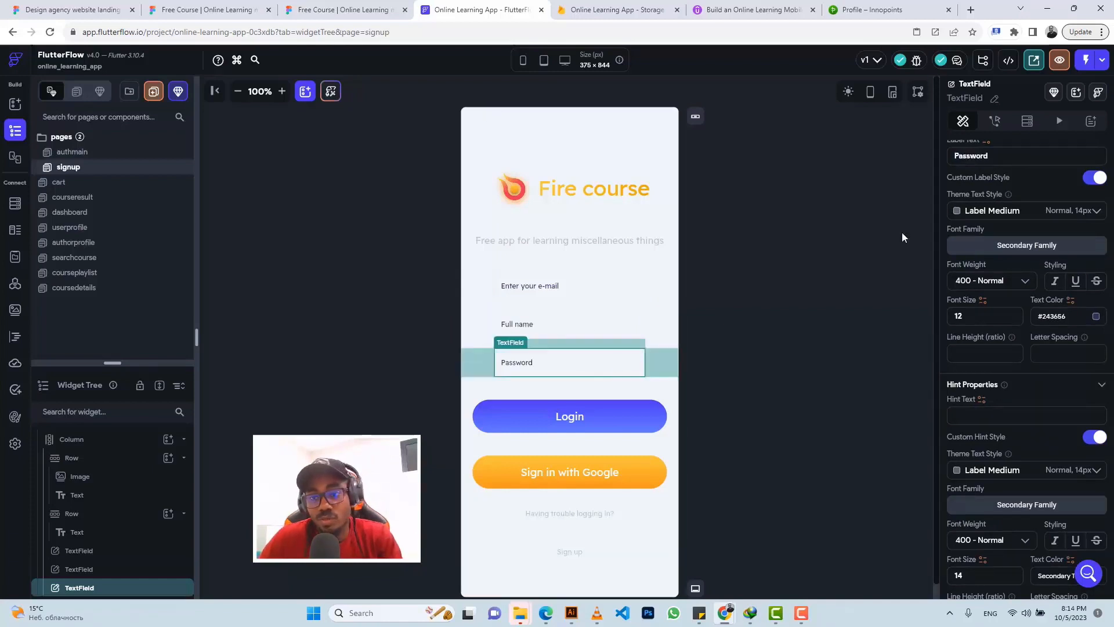
left_click(994, 100)
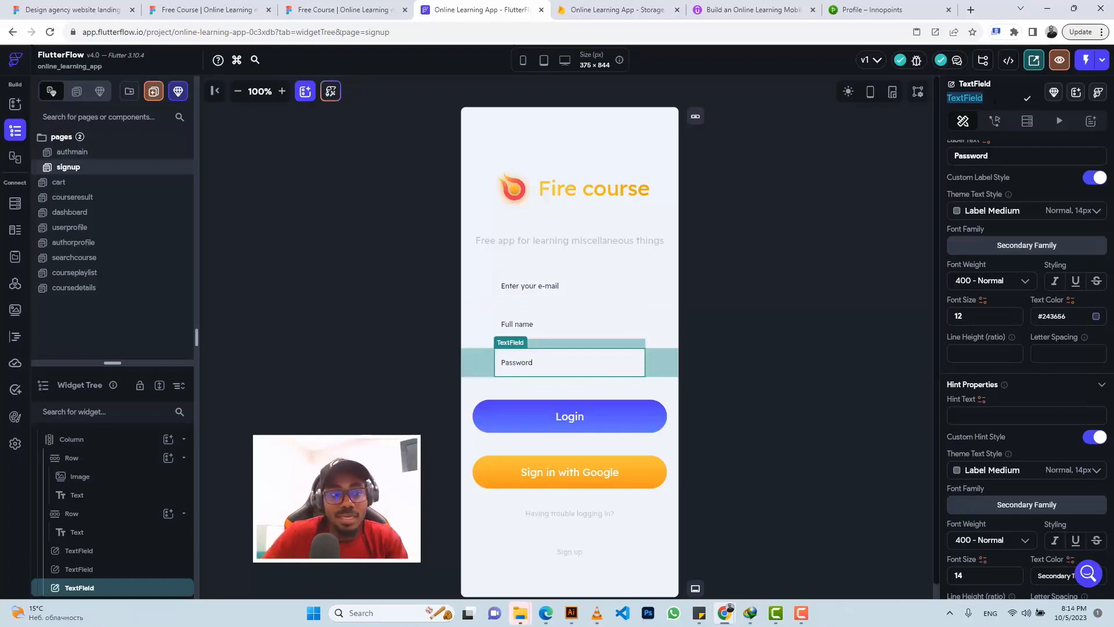
type("p")
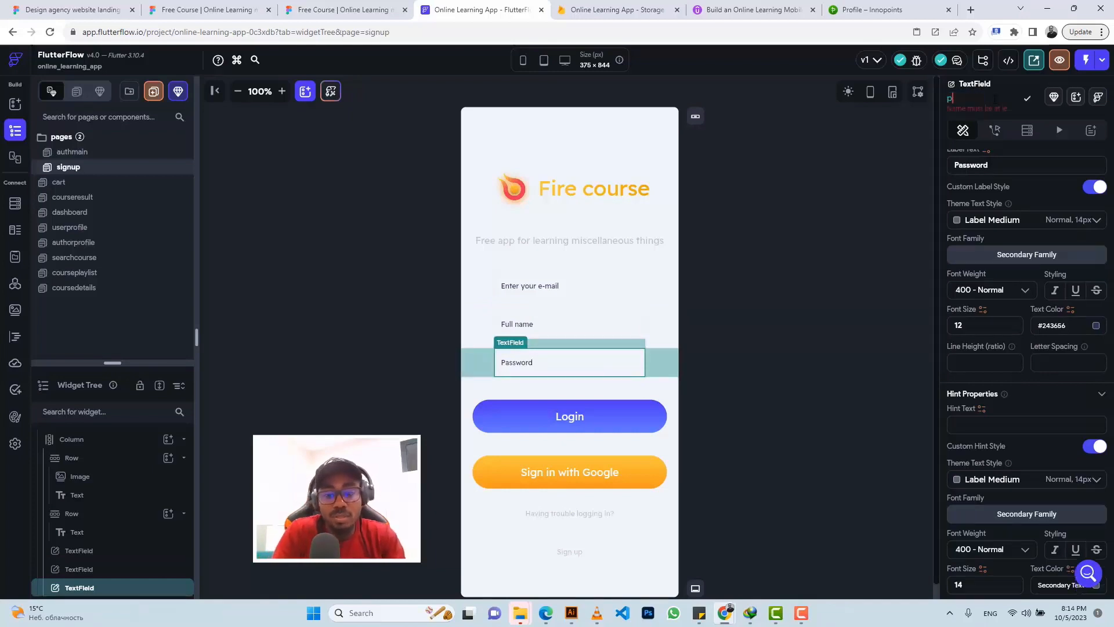
type("assword")
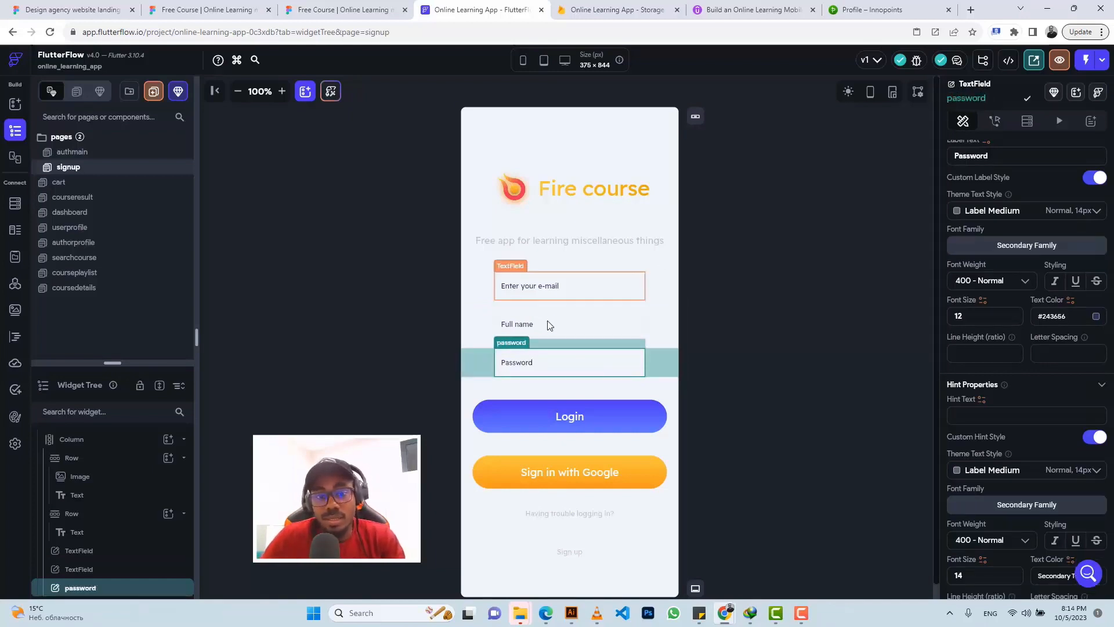
left_click(562, 294)
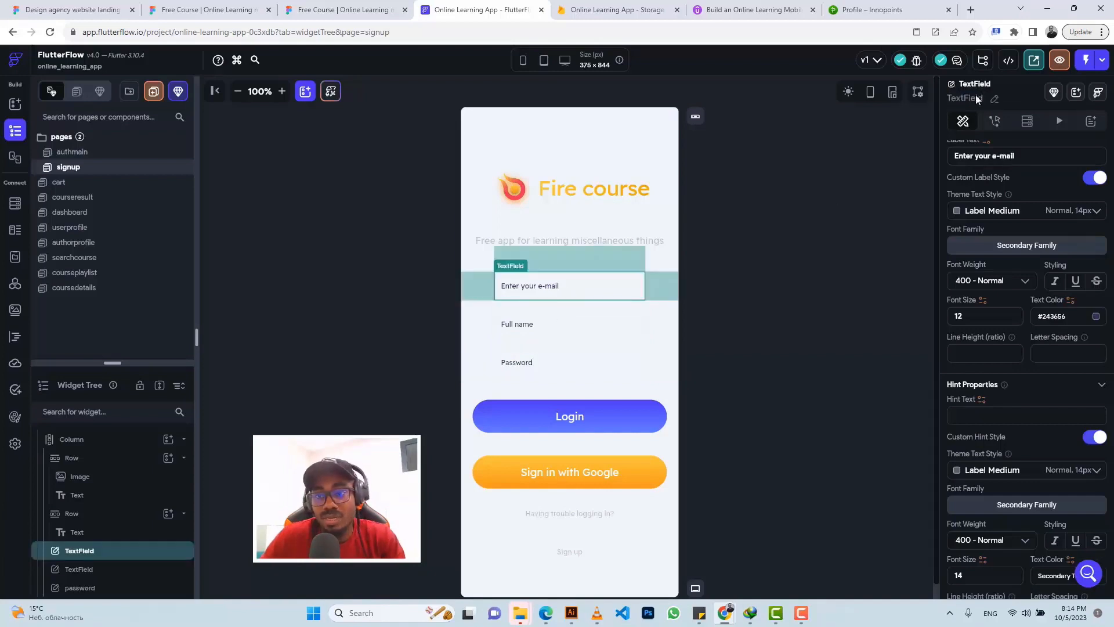
left_click(995, 101)
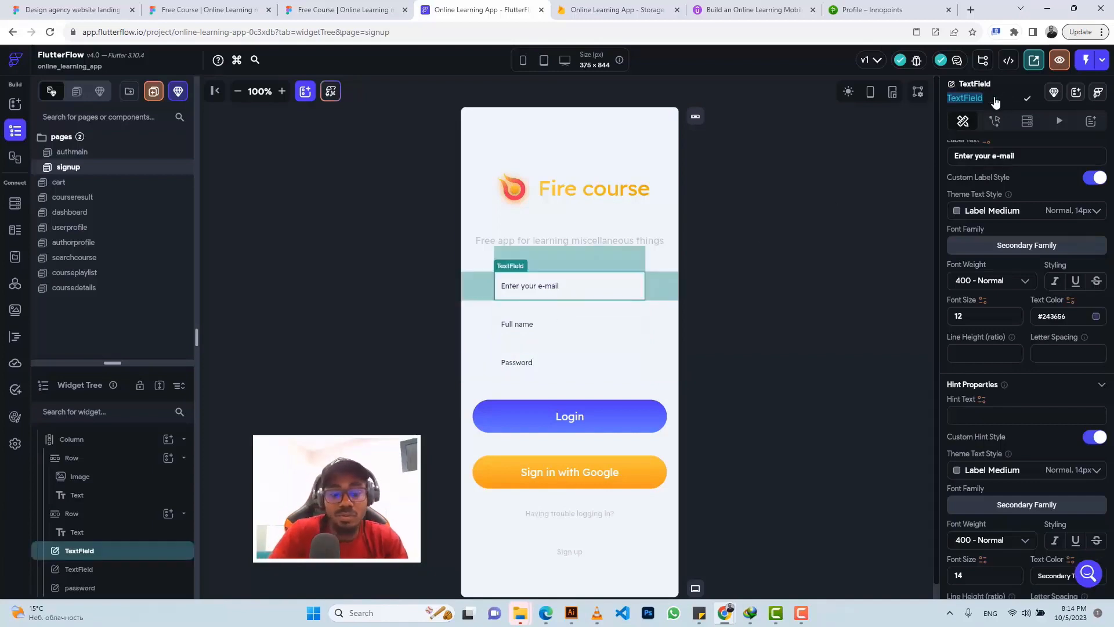
type("email")
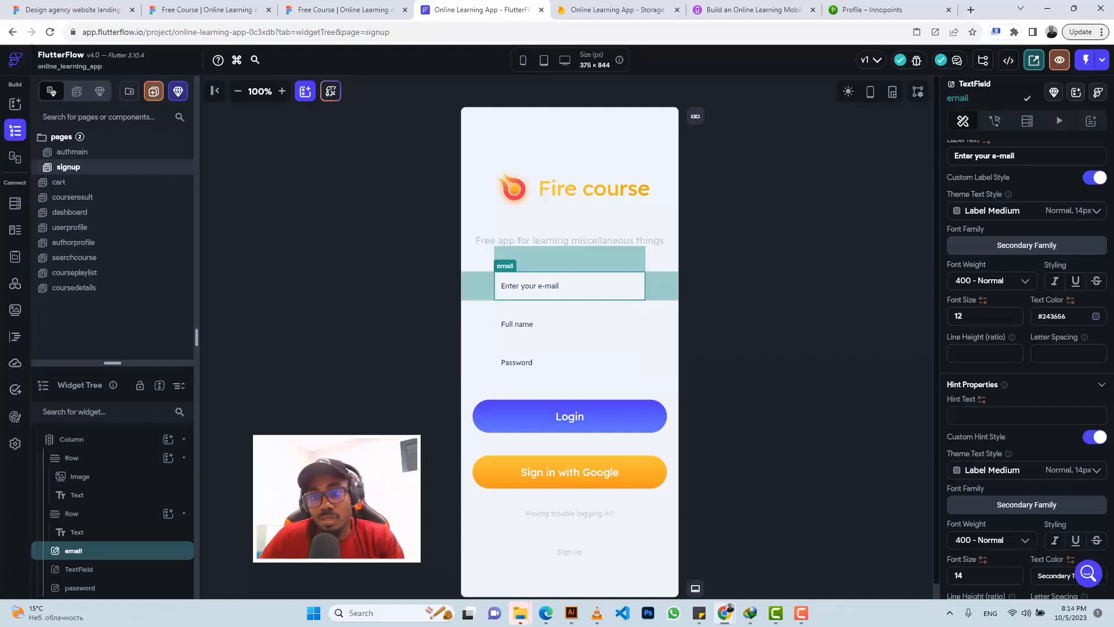
left_click(563, 324)
left_click(997, 99)
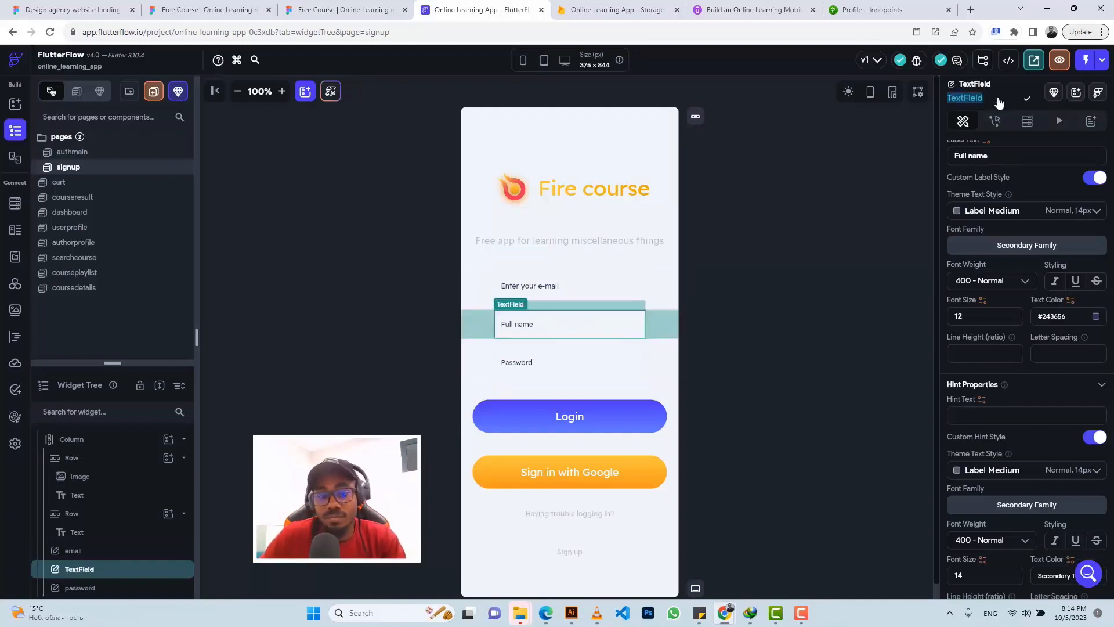
type("full")
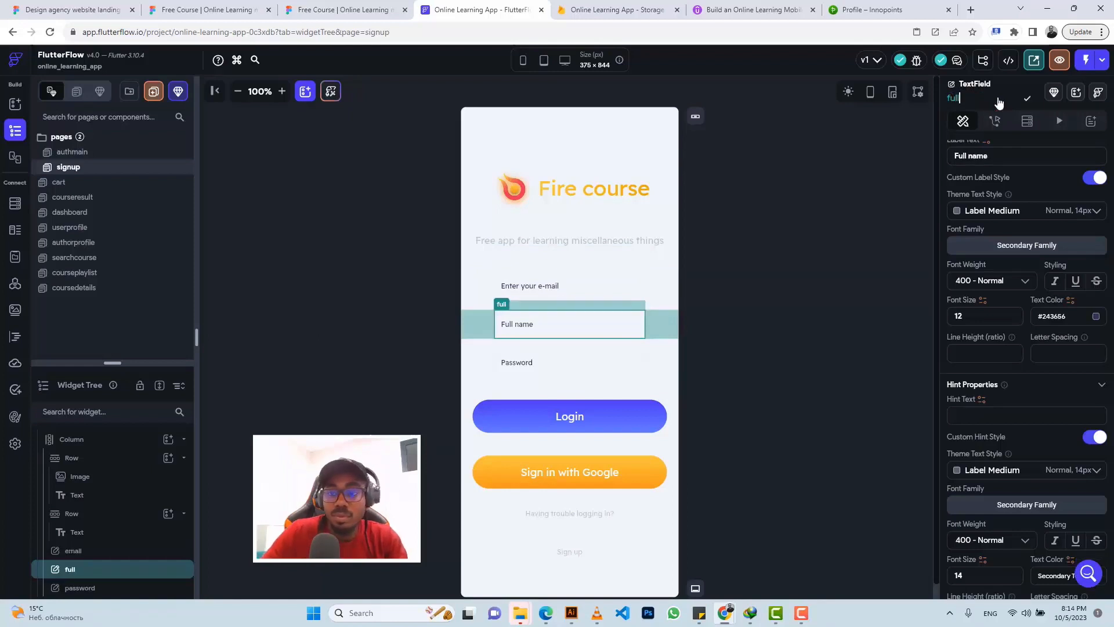
type("namne")
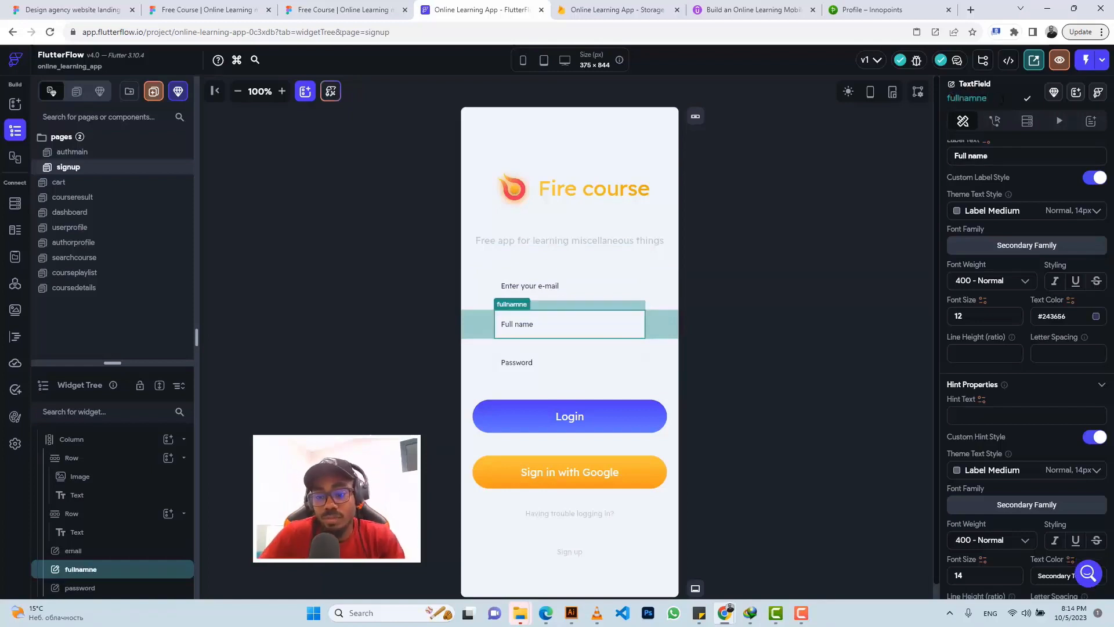
key("BackSpace")
key("BackSpace")
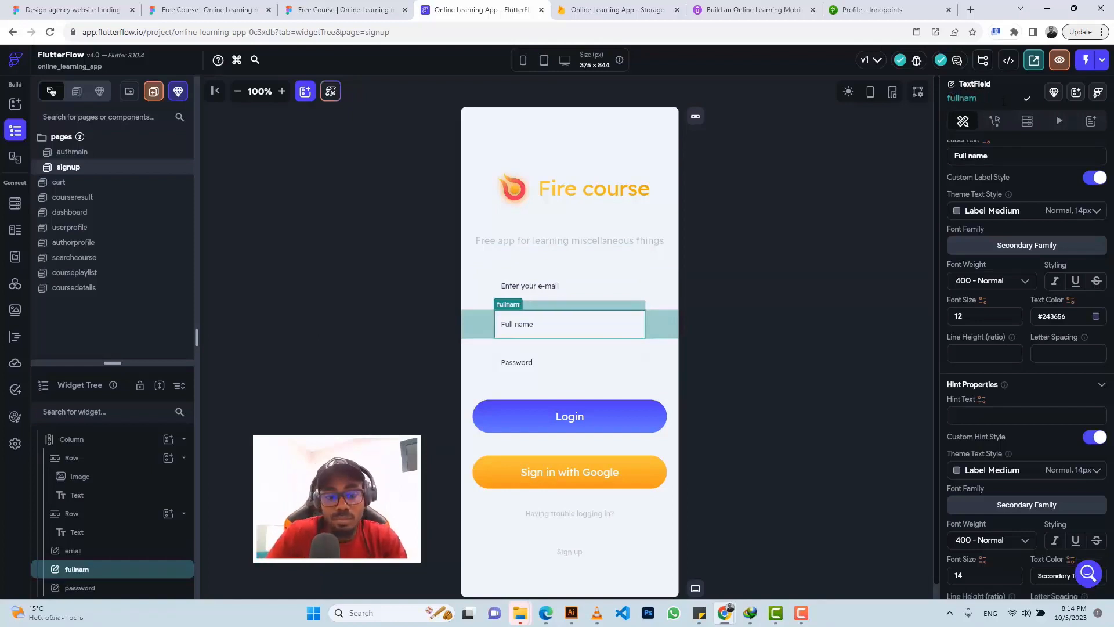
type("e")
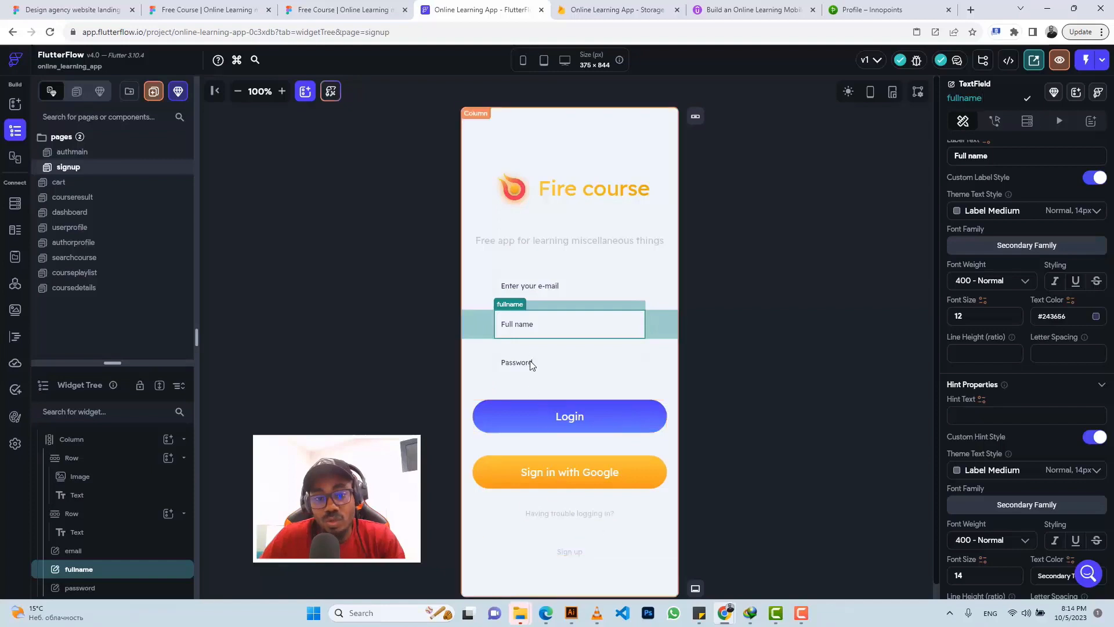
Step: Make the password field a password field with icon size 24 and autofocus off
left_click(568, 359)
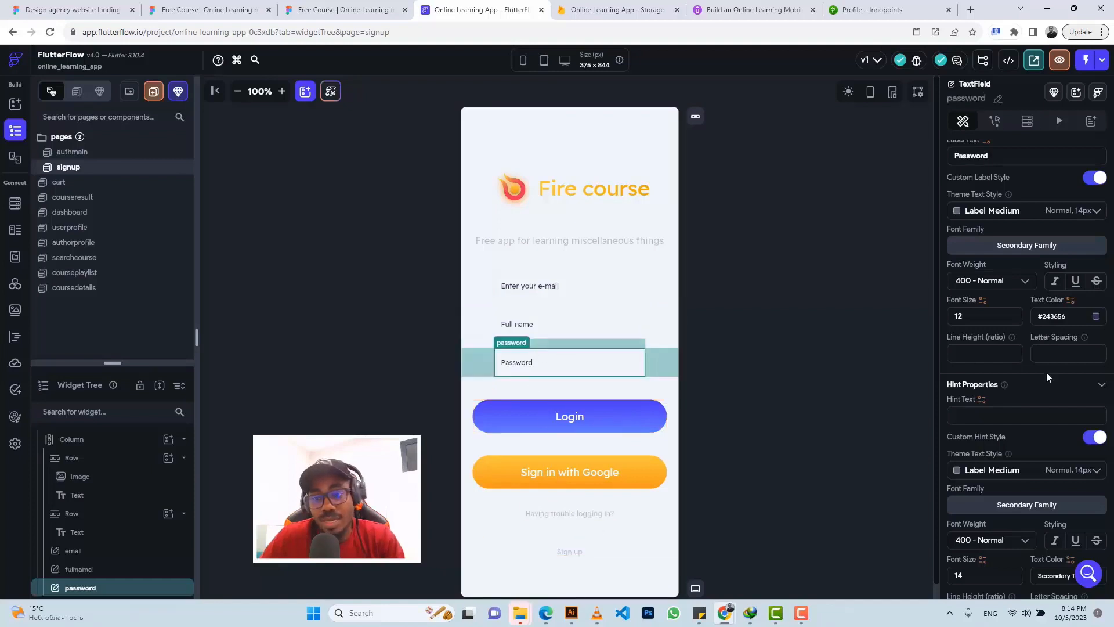
scroll(1045, 368, "down", 10)
scroll(1040, 361, "down", 7)
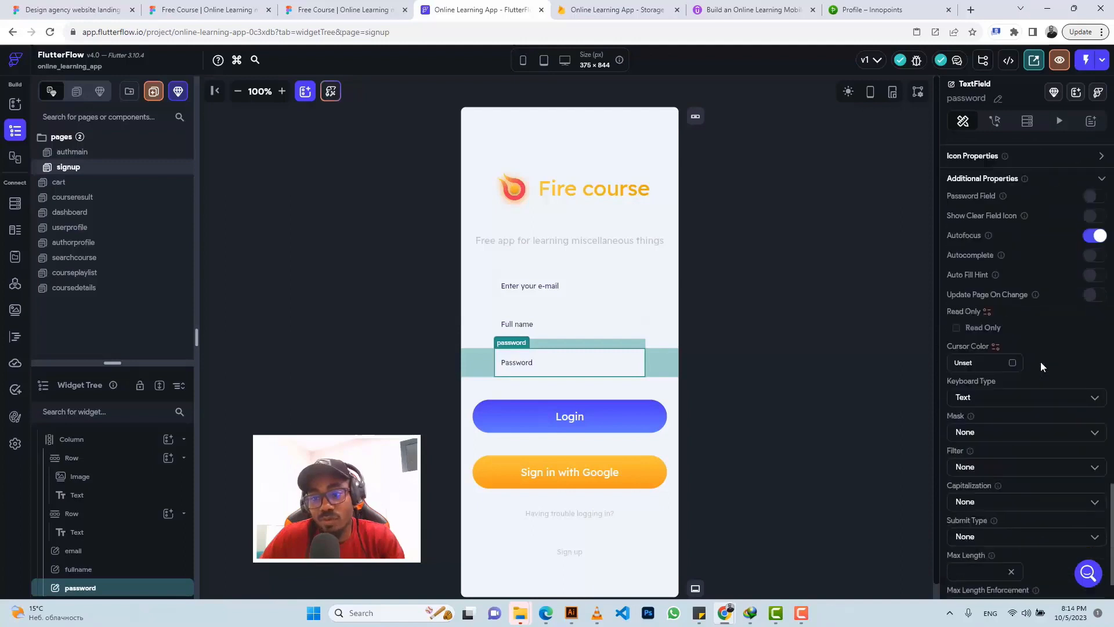
scroll(1040, 361, "up", 3)
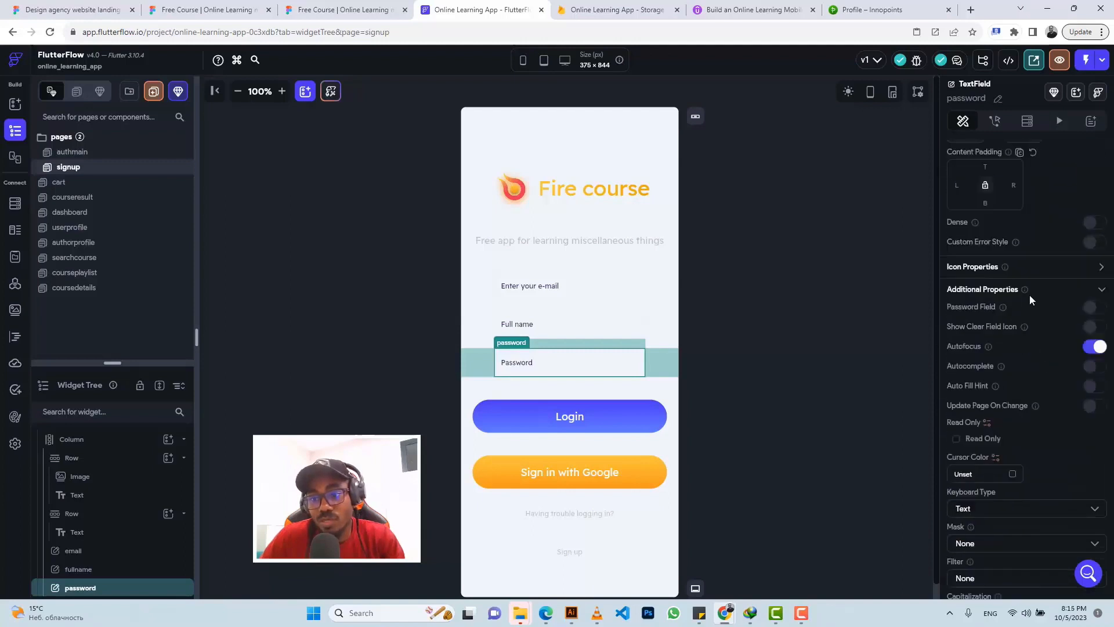
left_click(1094, 307)
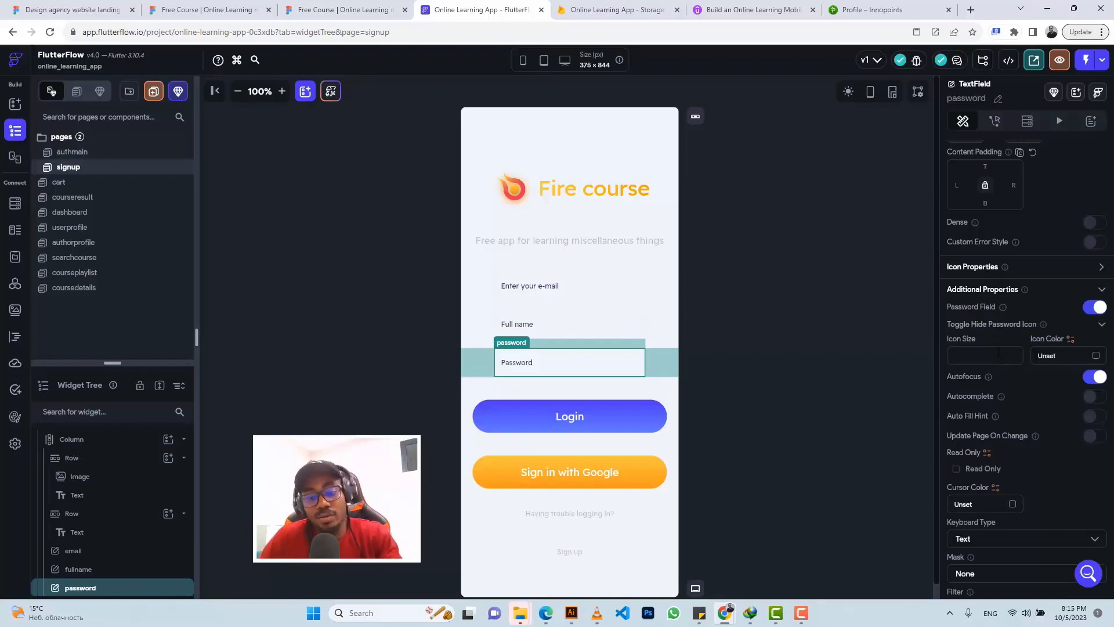
left_click(999, 352)
type("24")
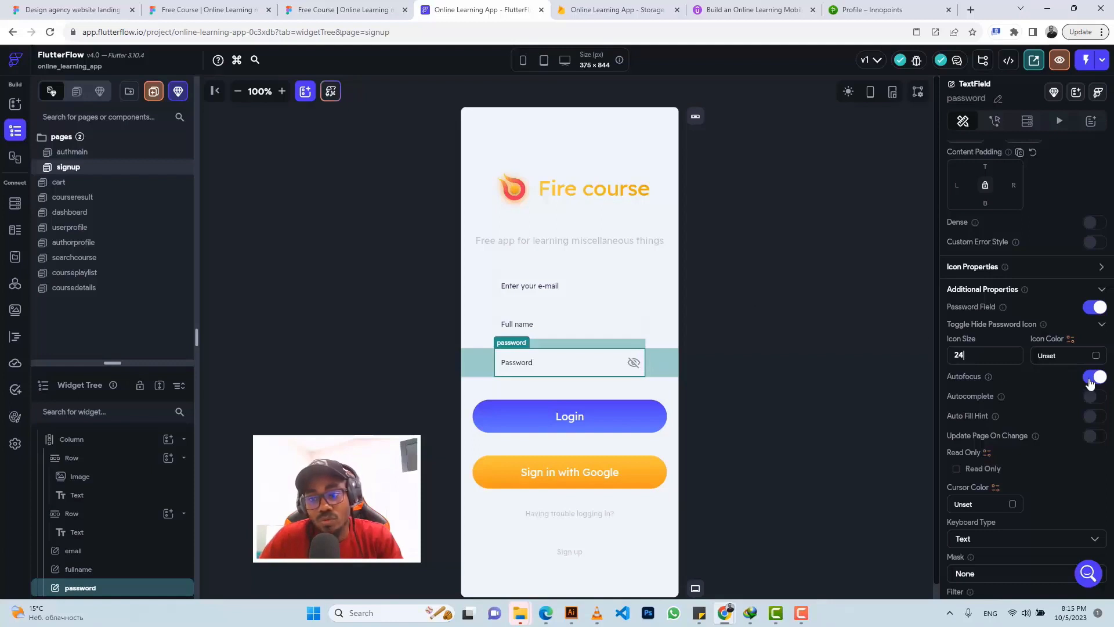
left_click(1090, 382)
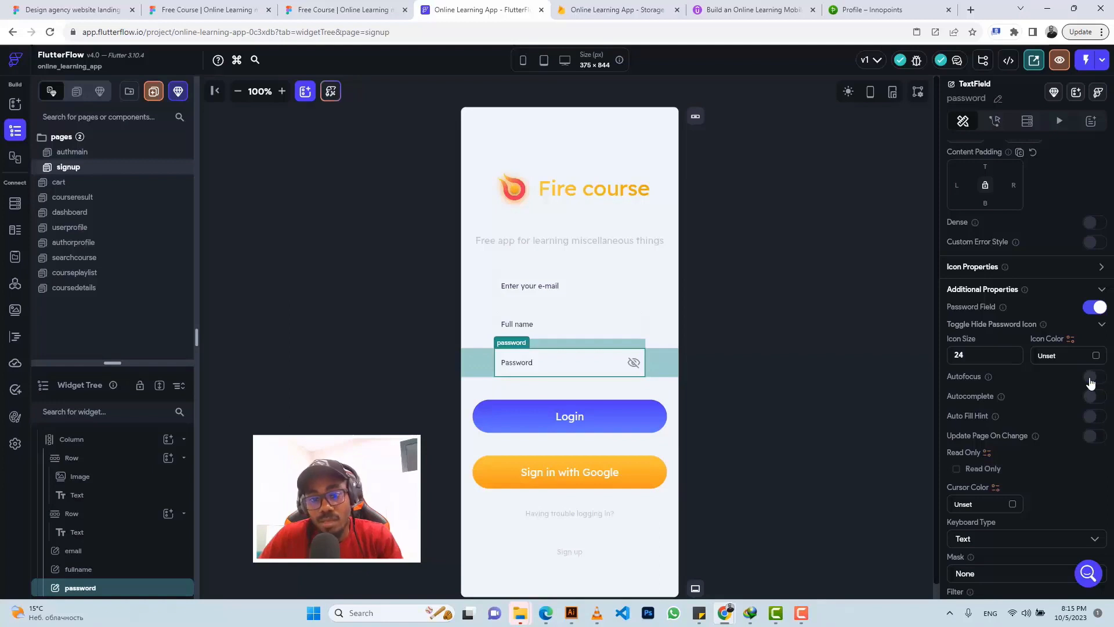
Step: Turn off autofocus on the email and fullname fields
left_click(590, 299)
left_click(1091, 348)
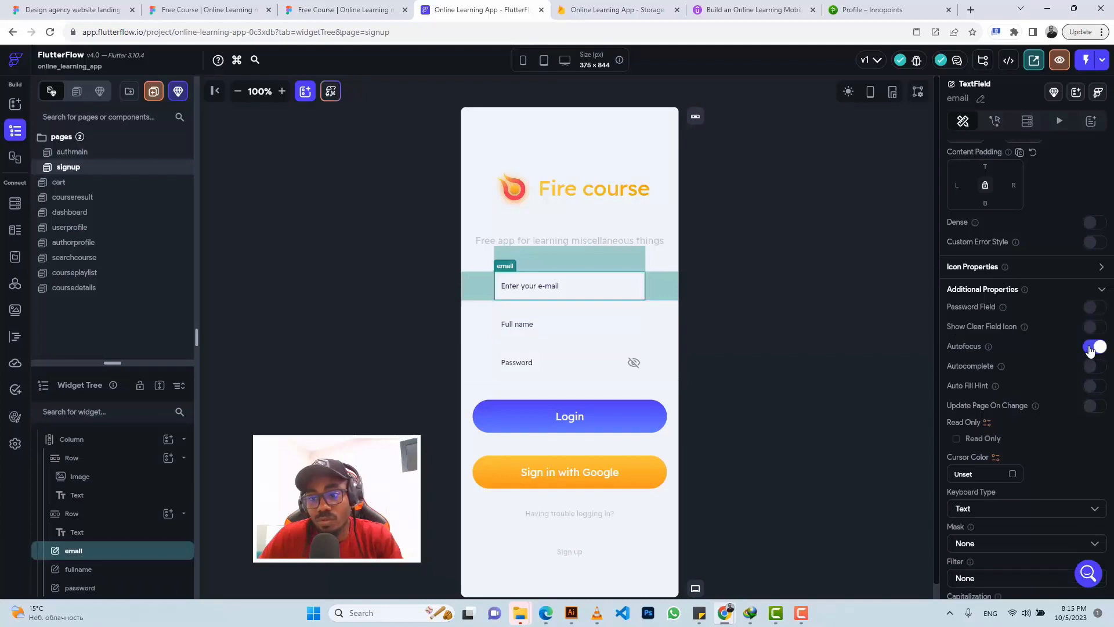
left_click(1091, 347)
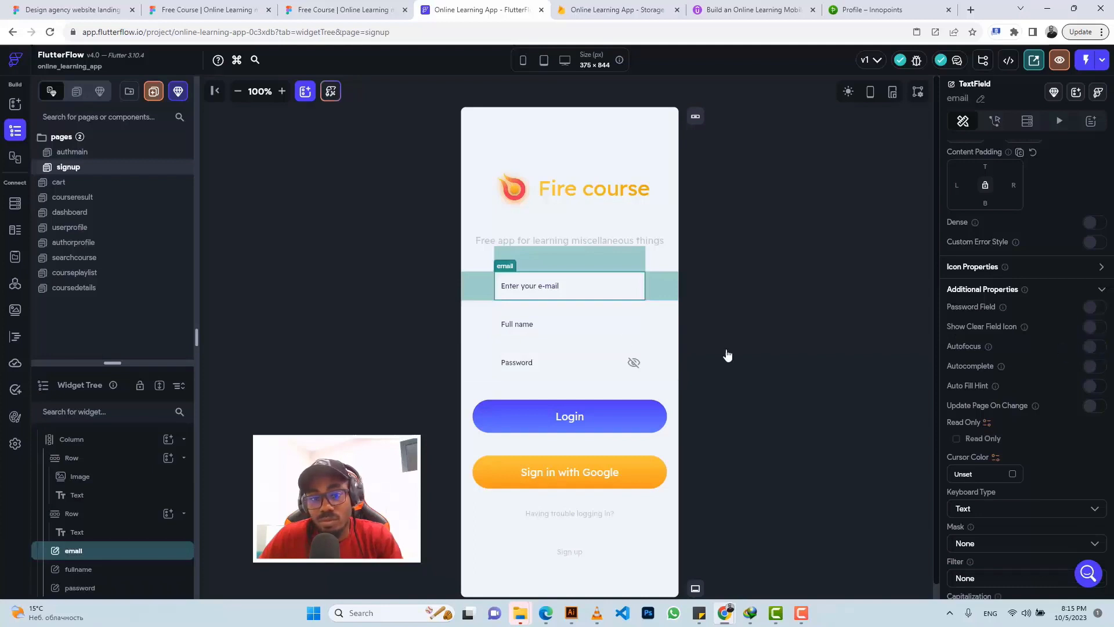
left_click(551, 338)
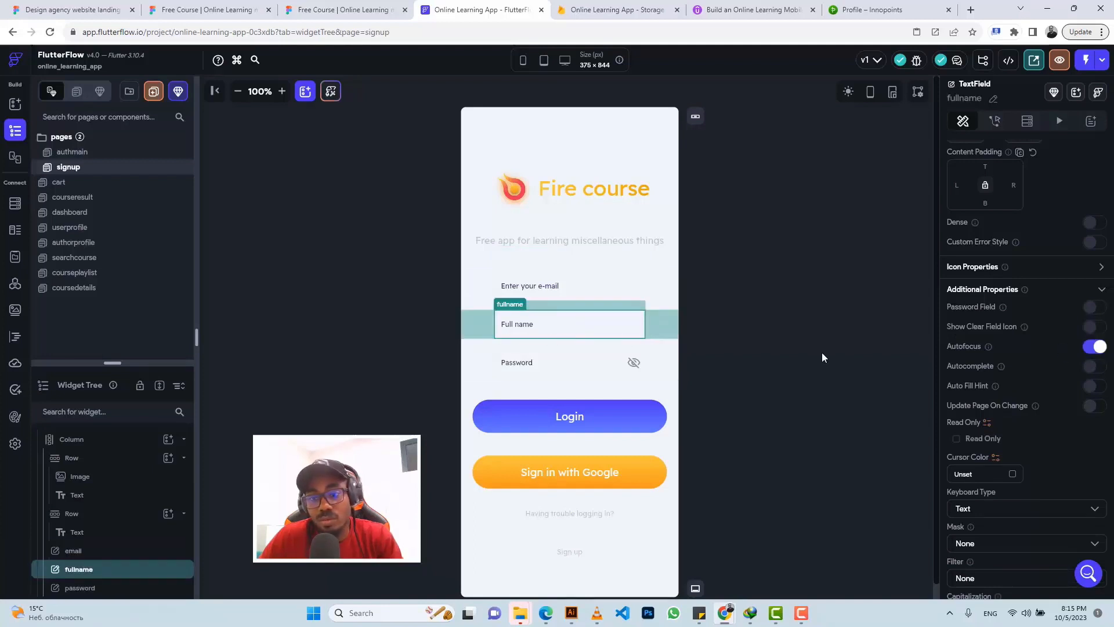
left_click(1091, 348)
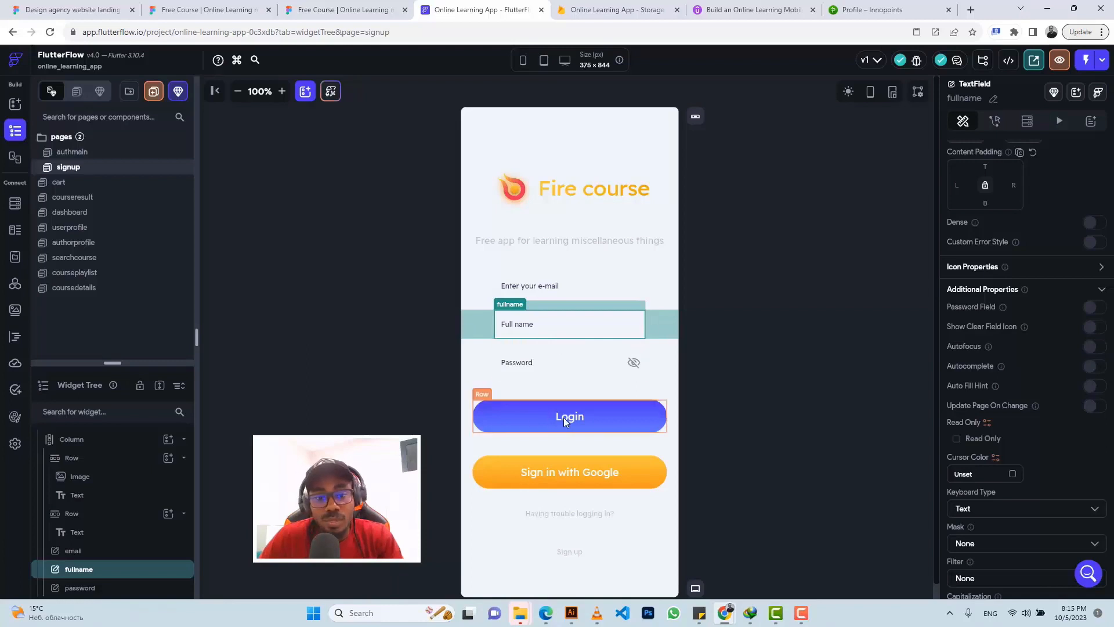
Step: Relabel the Login button 'Sign up' and the Google button 'Sign up with Google'
left_click(579, 416)
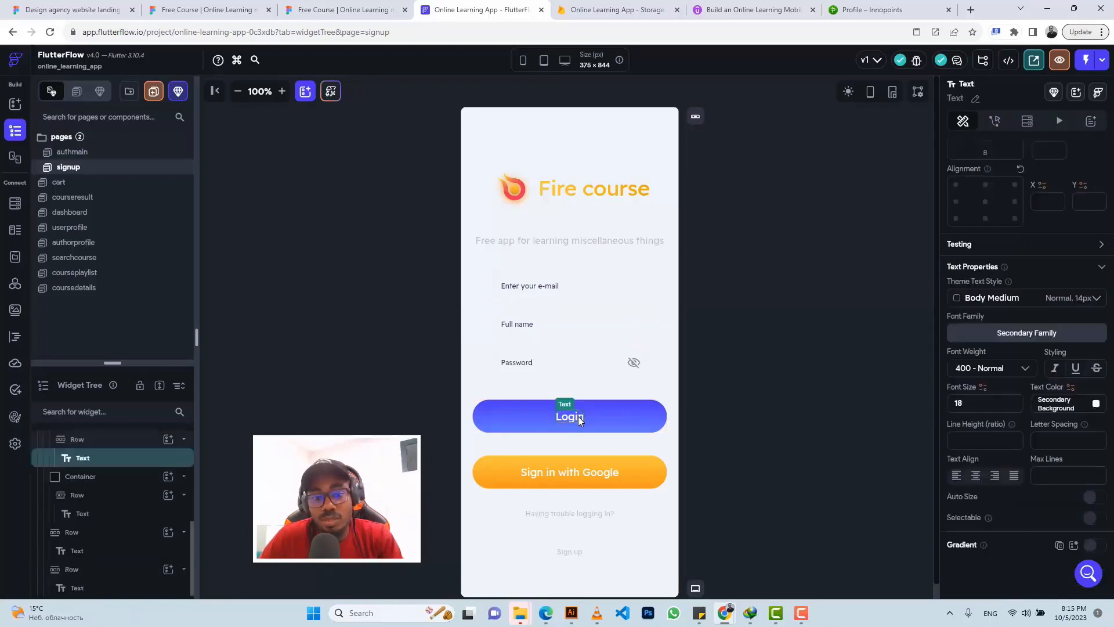
scroll(987, 290, "up", 1)
scroll(988, 303, "up", 3)
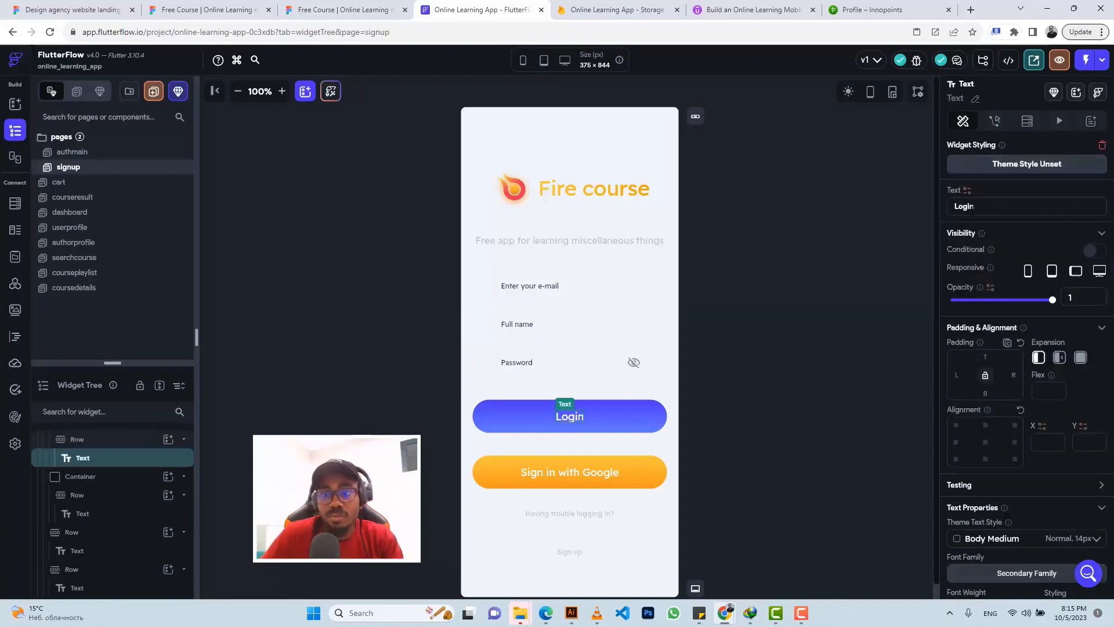
double_click(973, 206)
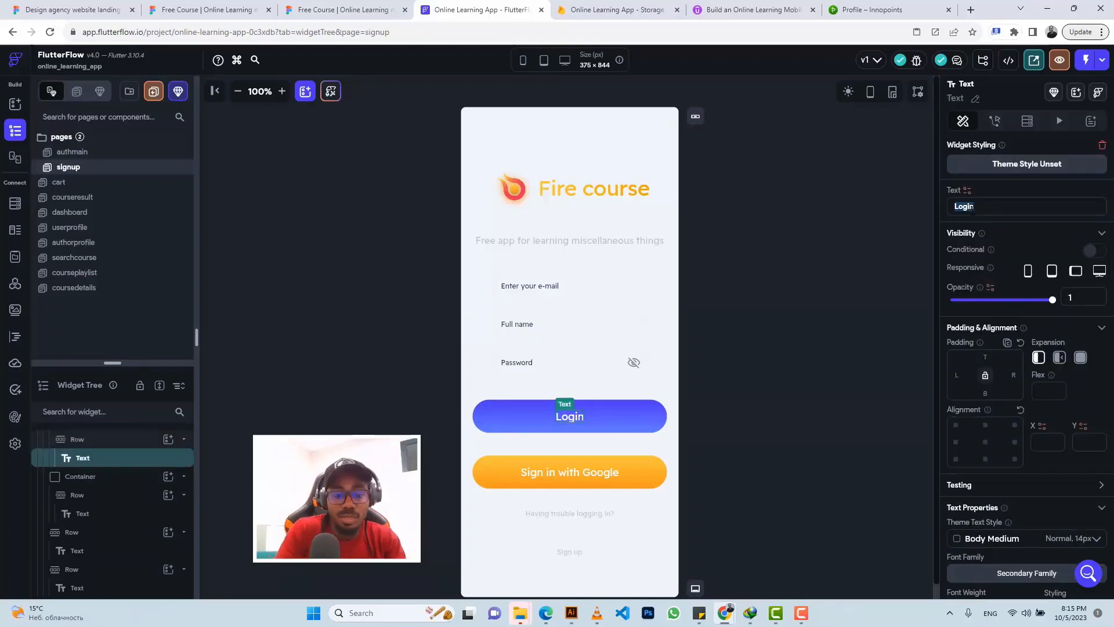
type("Sign")
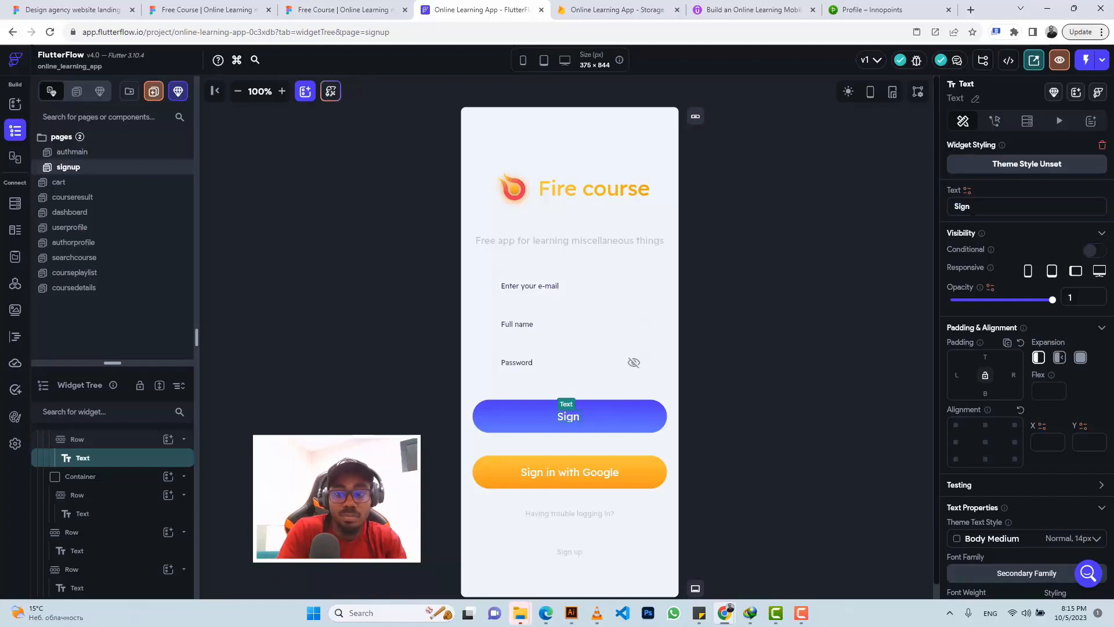
type(" up")
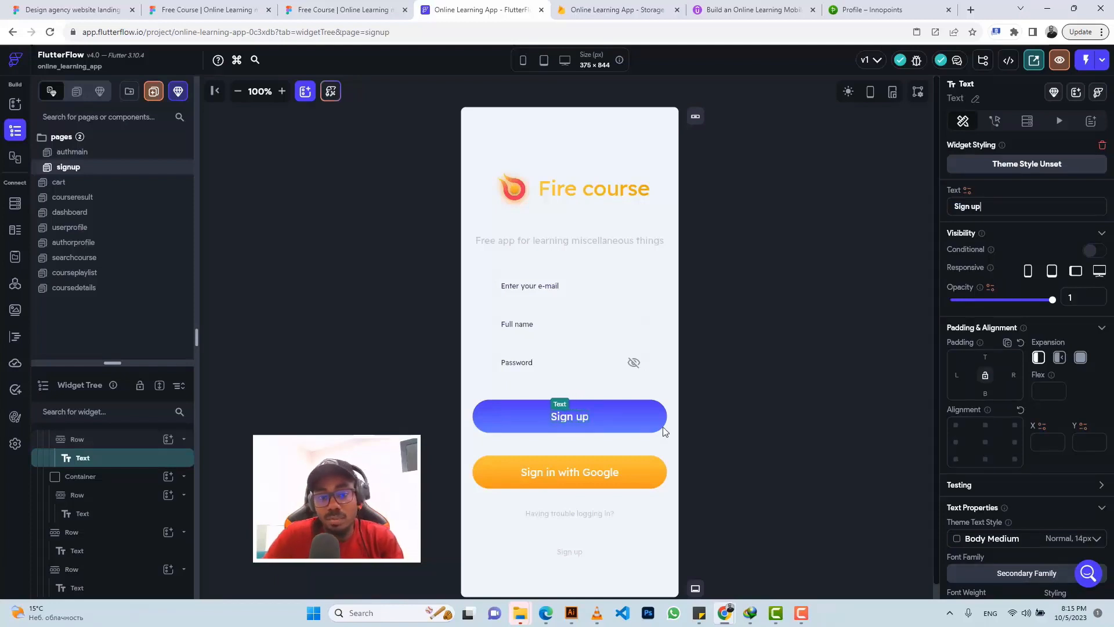
left_click(590, 468)
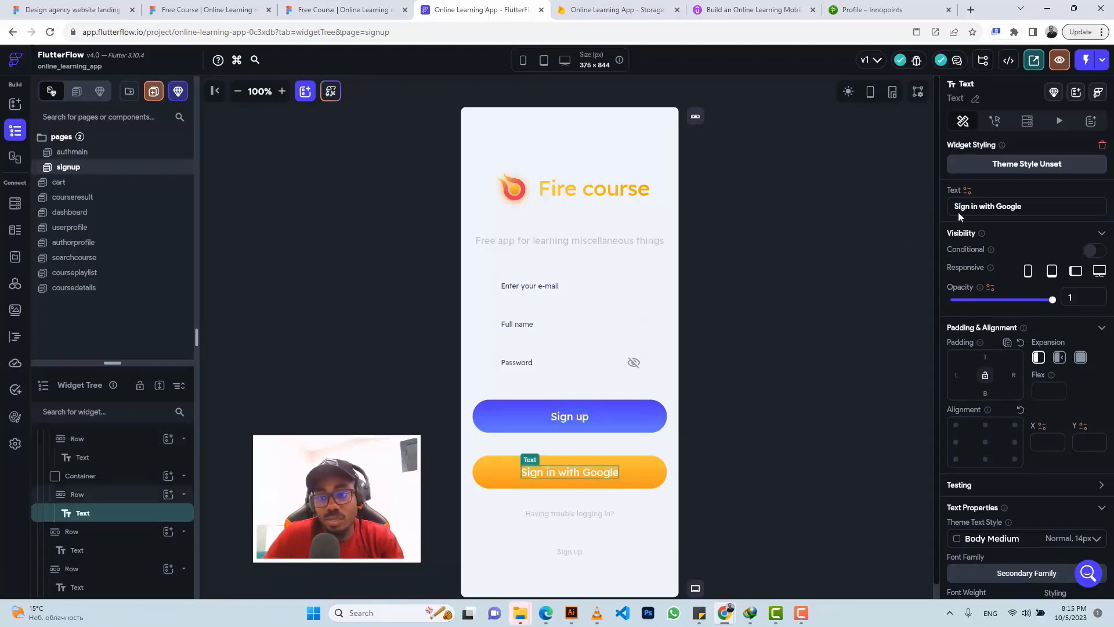
left_click(978, 206)
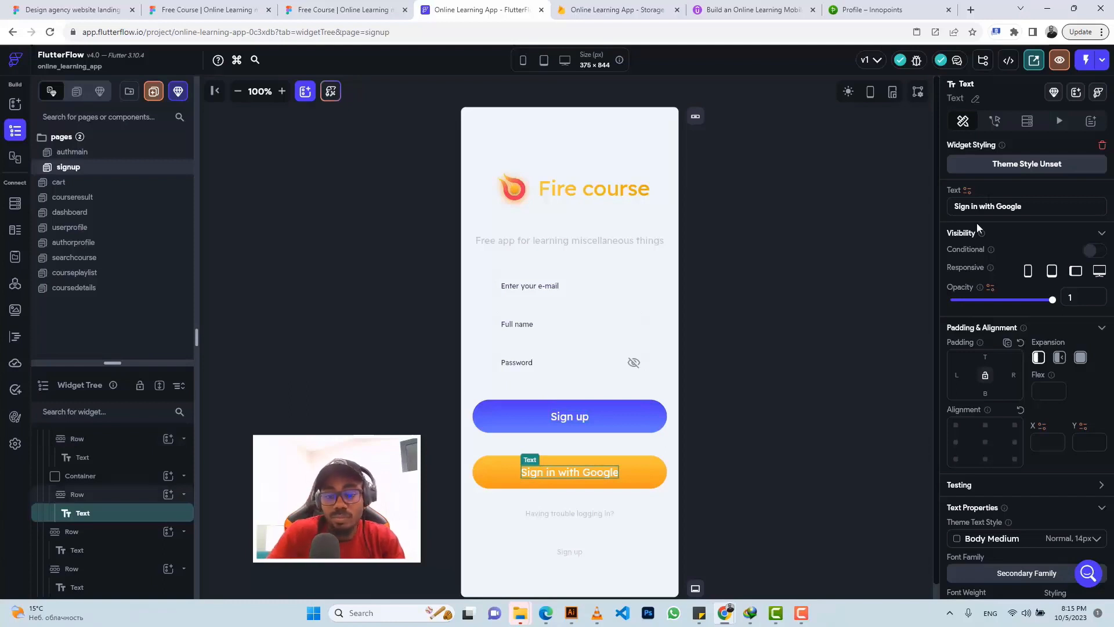
key("BackSpace")
key("BackSpace")
type("up")
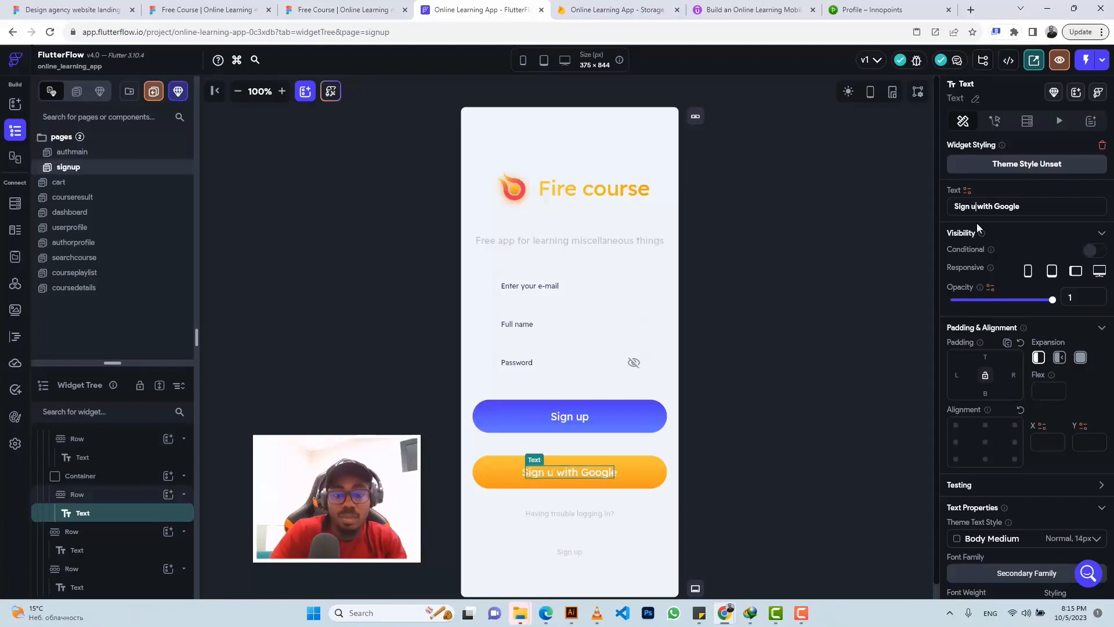
Step: Change the bottom link to 'Sign in' and the trouble text to 'Have account already?'
left_click(578, 554)
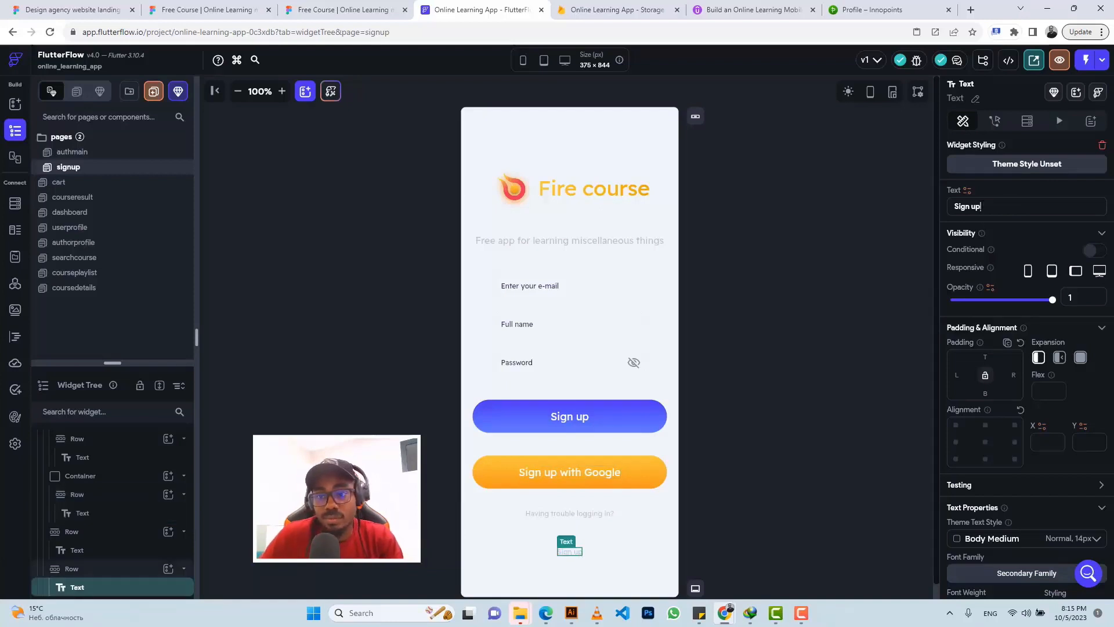
left_click(981, 207)
key("BackSpace")
key("BackSpace")
type("in")
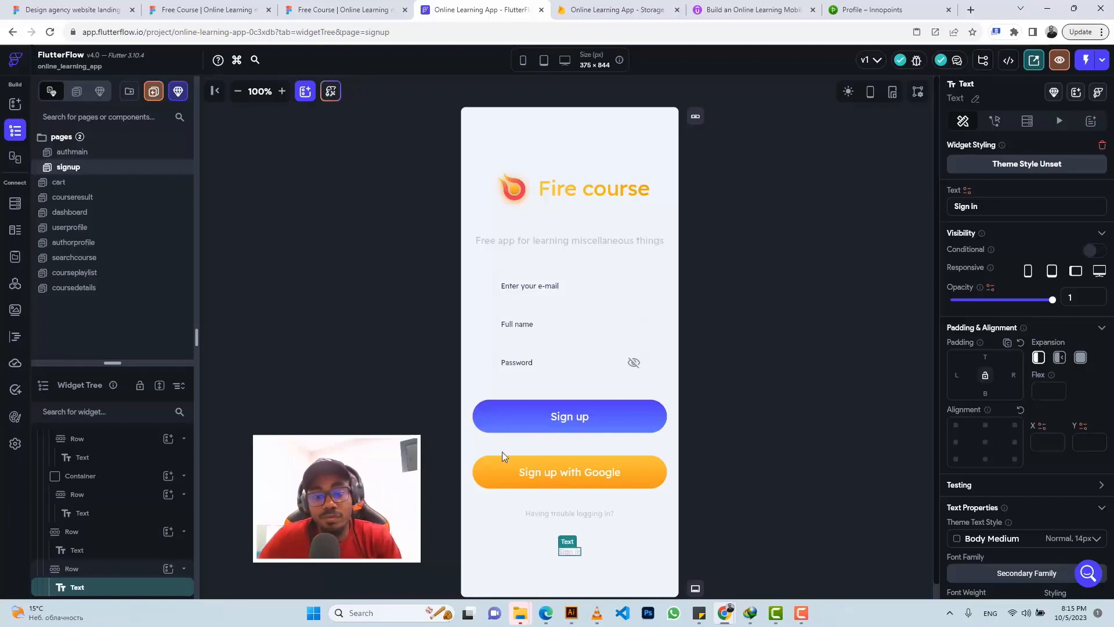
left_click(580, 512)
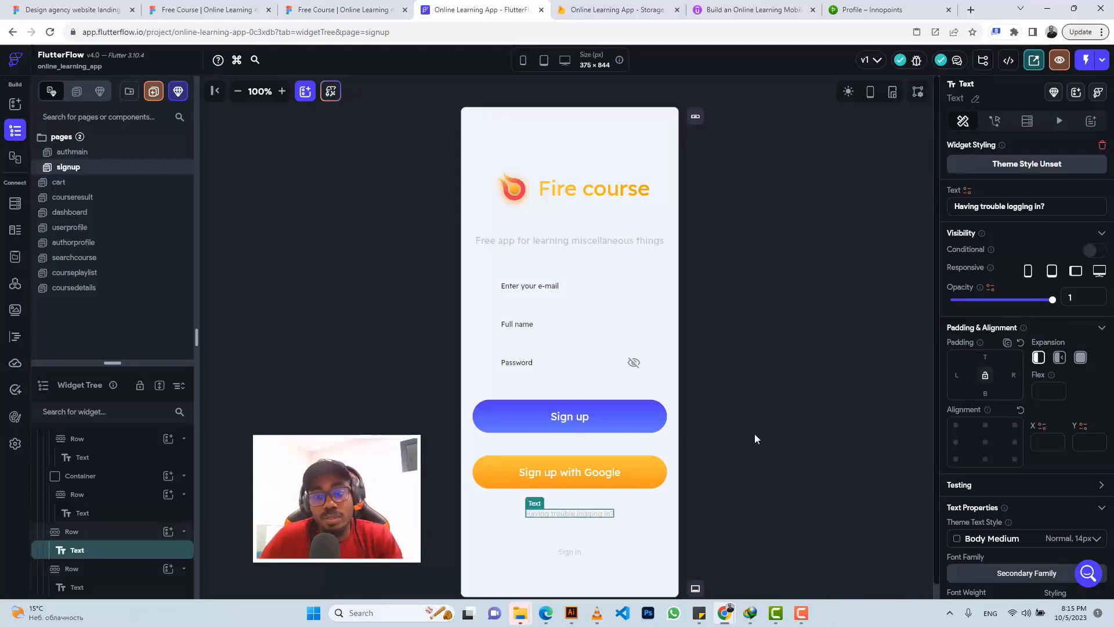
triple_click(981, 206)
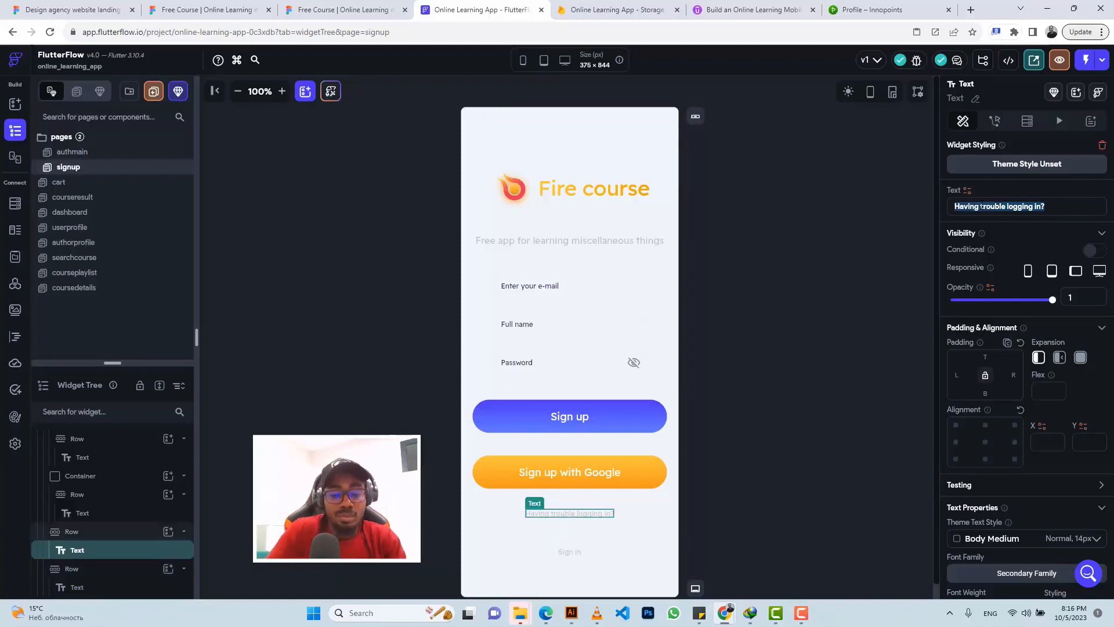
type("H")
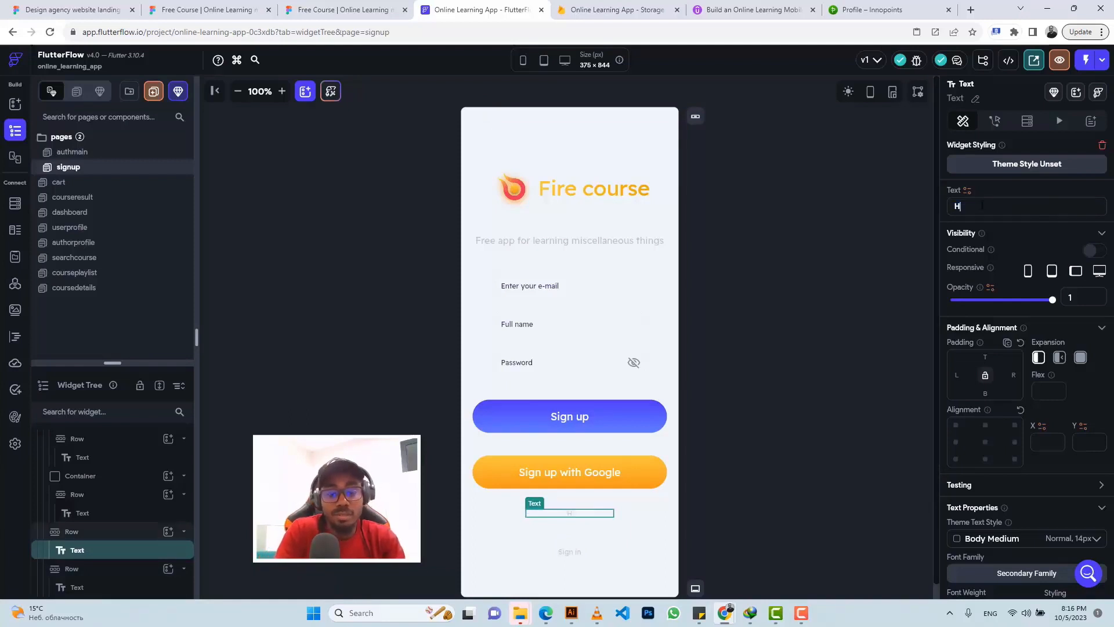
type("ave account")
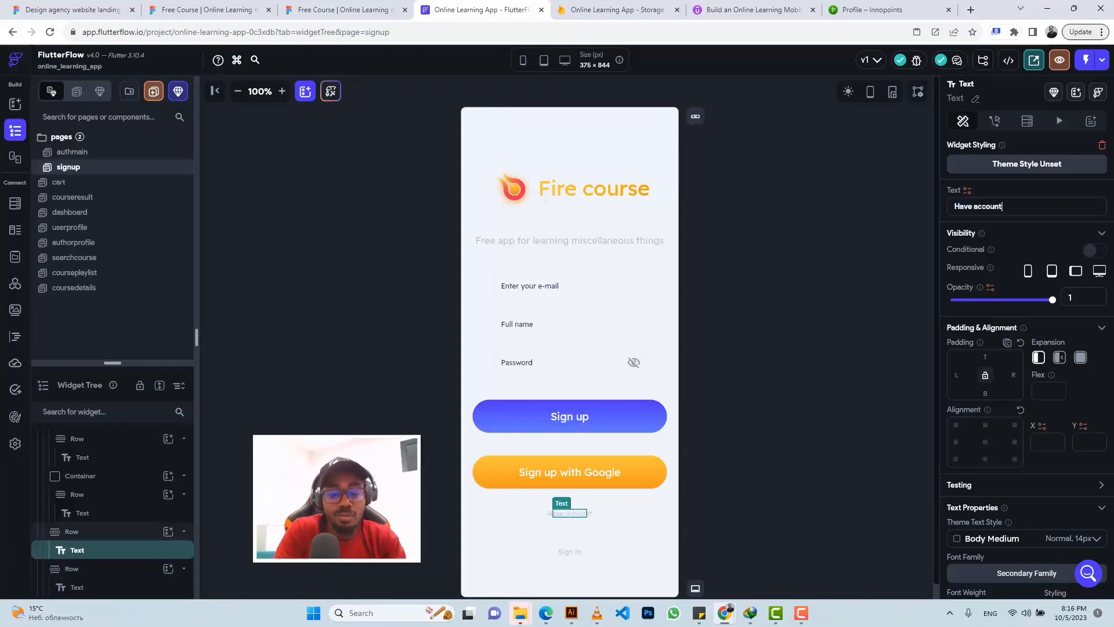
type(" alread")
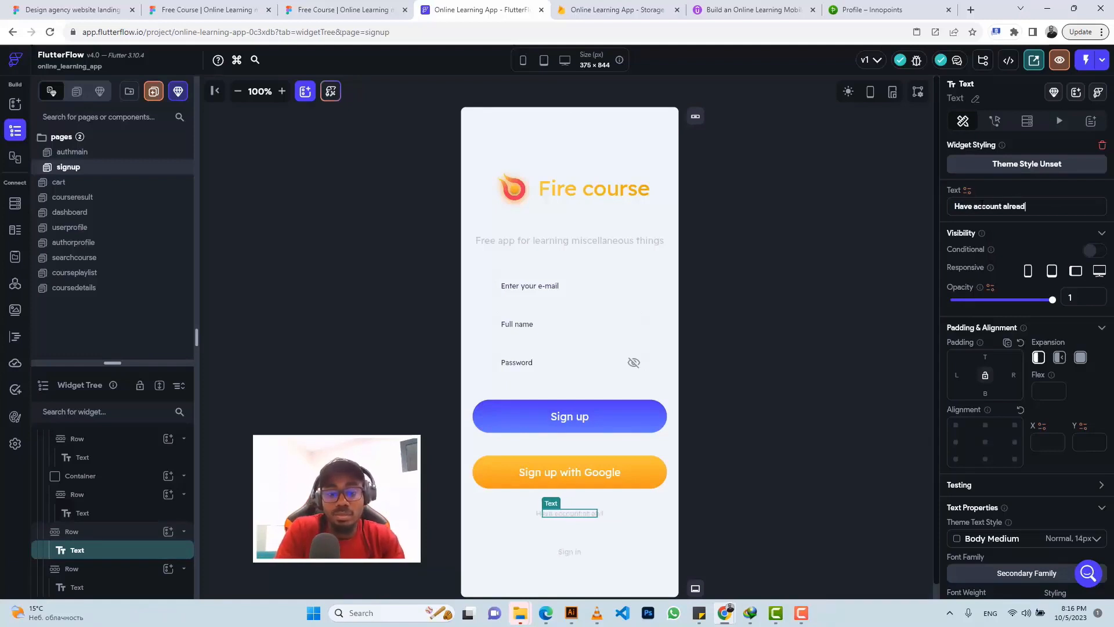
type("y?")
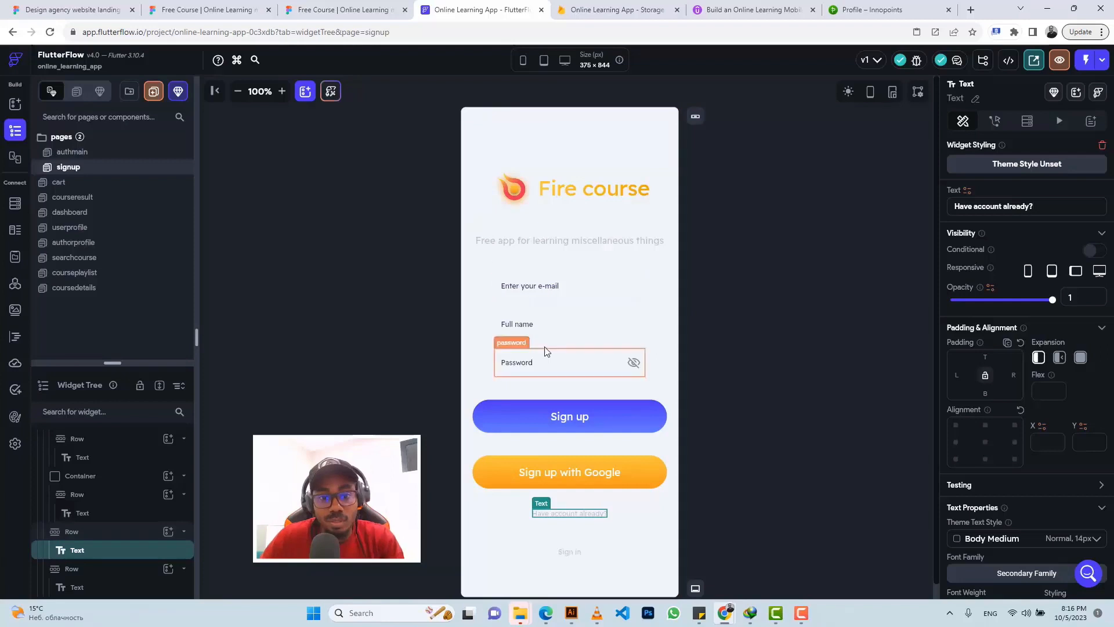
left_click(615, 413)
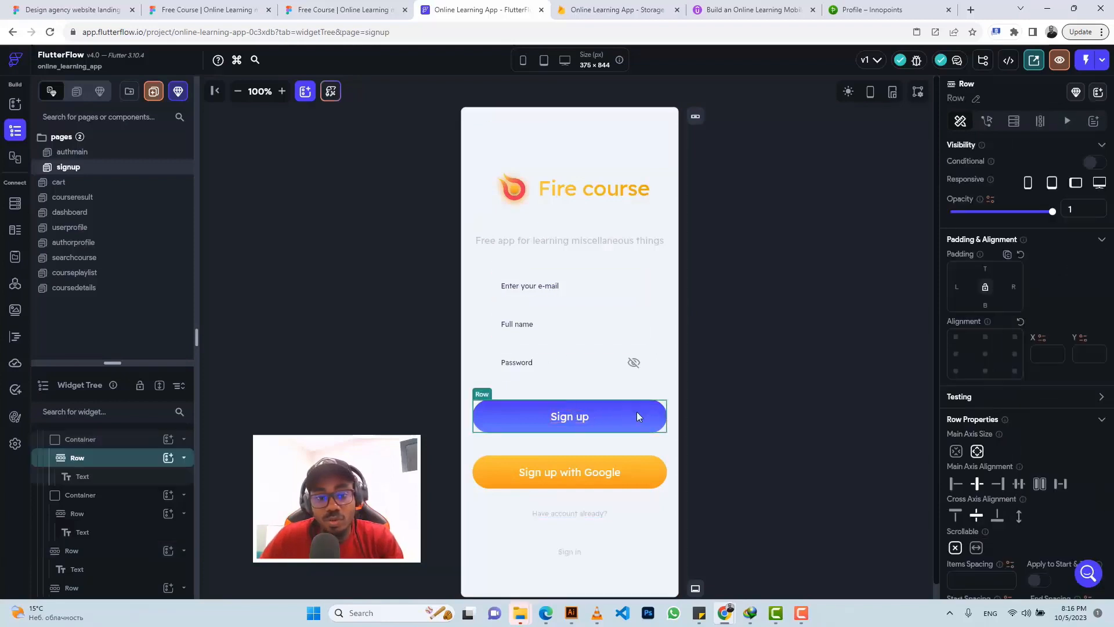
left_click(105, 440)
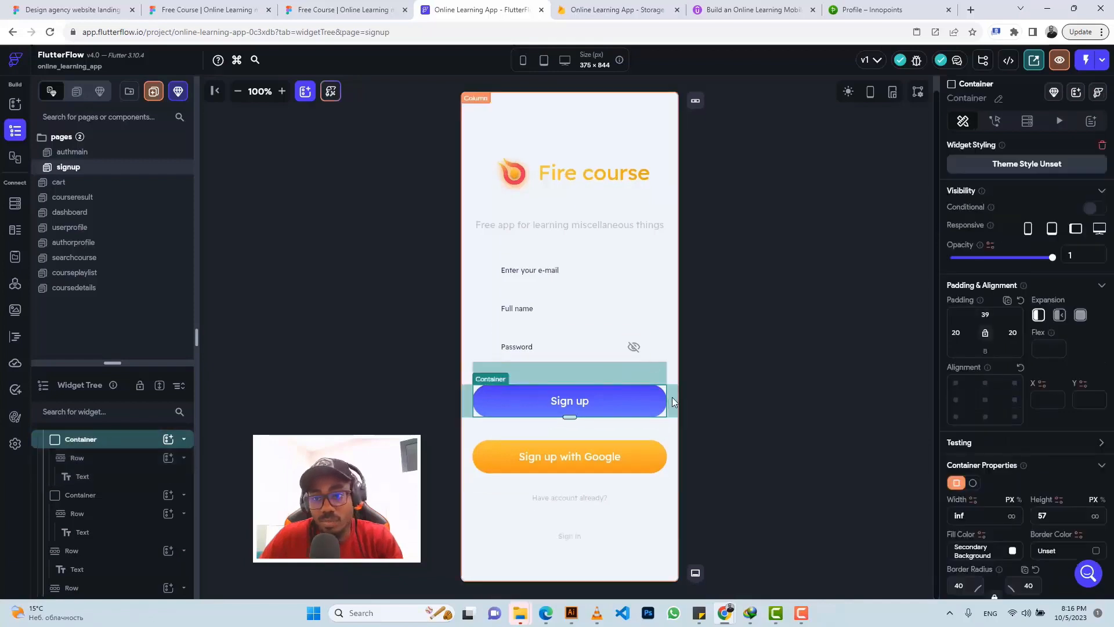
left_click(996, 121)
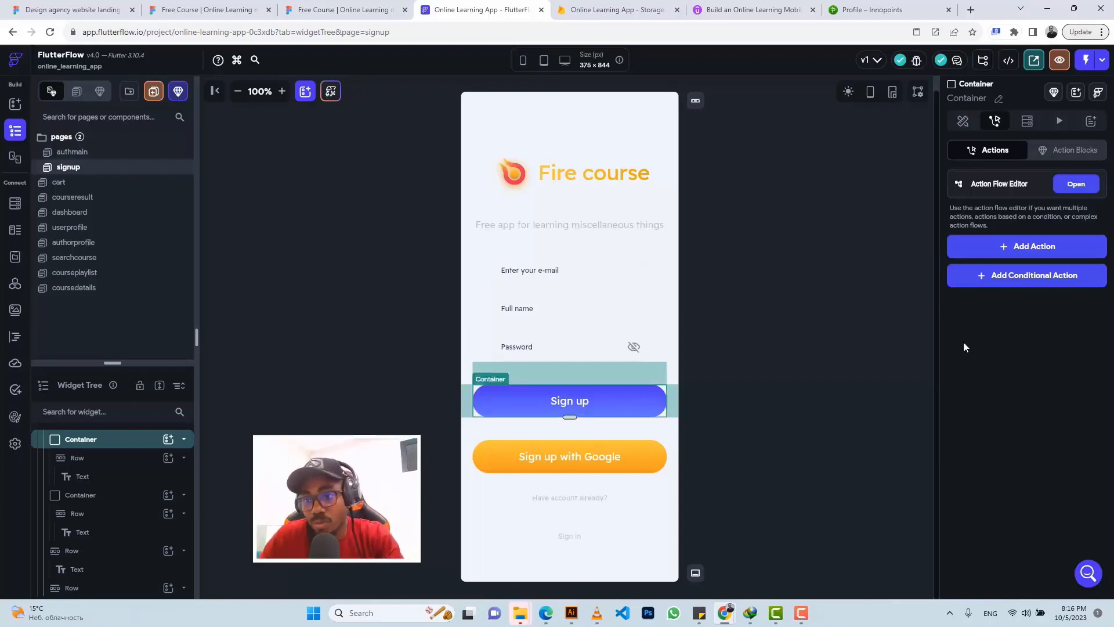
left_click(998, 250)
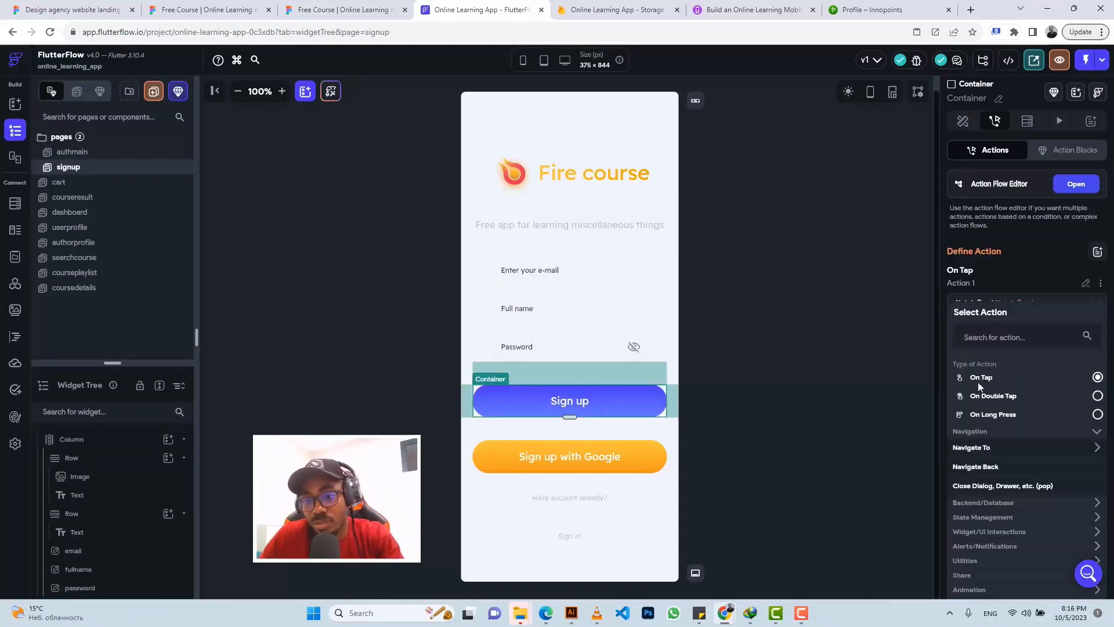
left_click(971, 503)
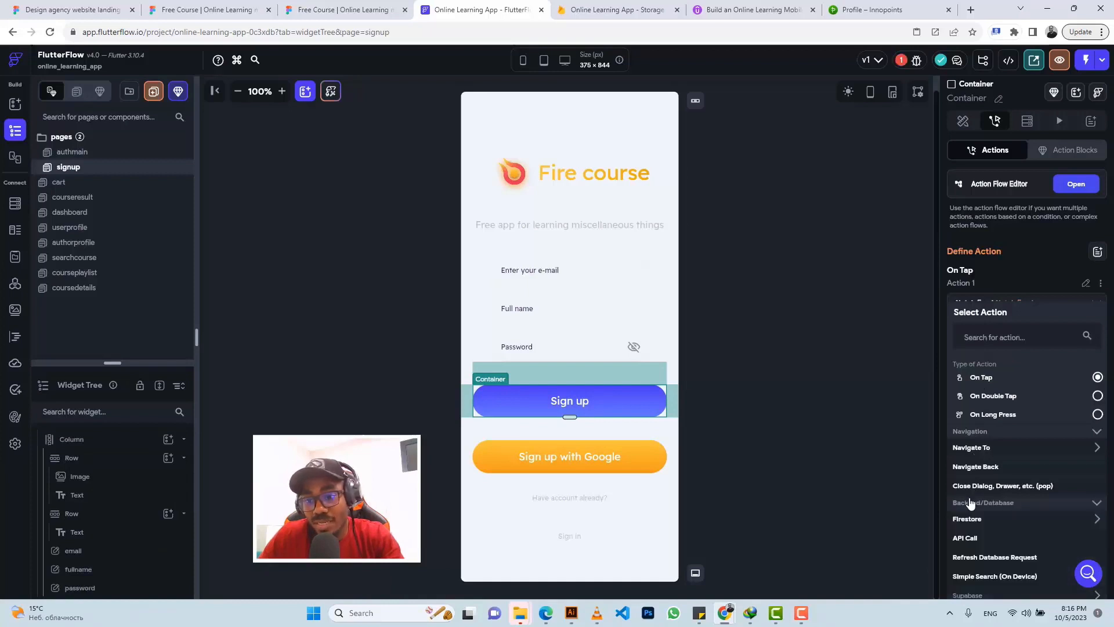
scroll(971, 503, "down", 1)
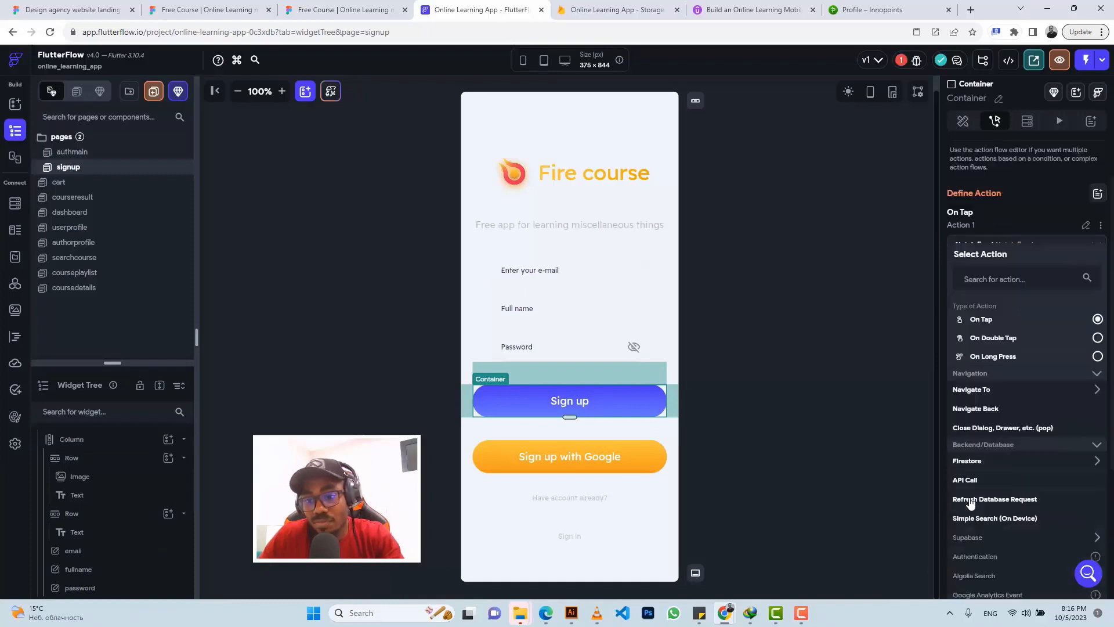
left_click(965, 462)
scroll(965, 459, "down", 2)
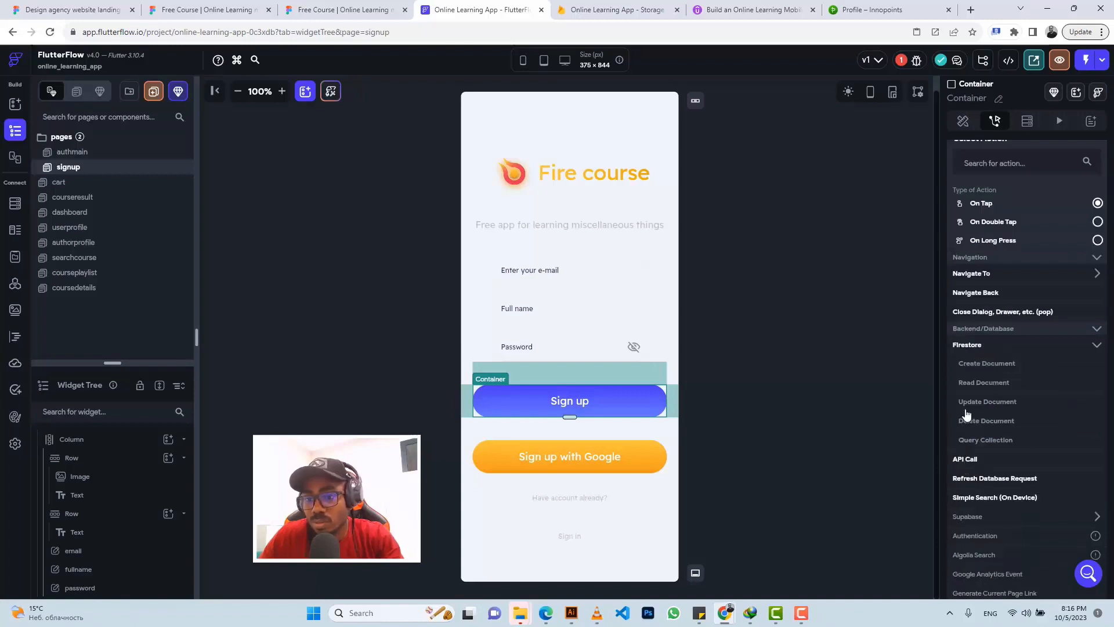
left_click(976, 348)
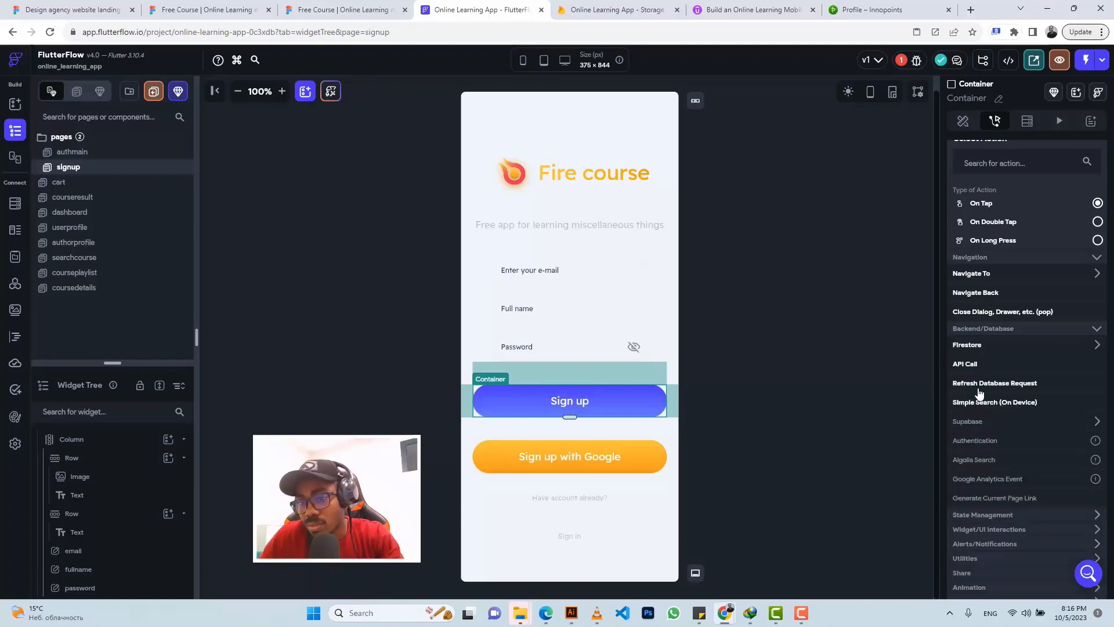
left_click(967, 347)
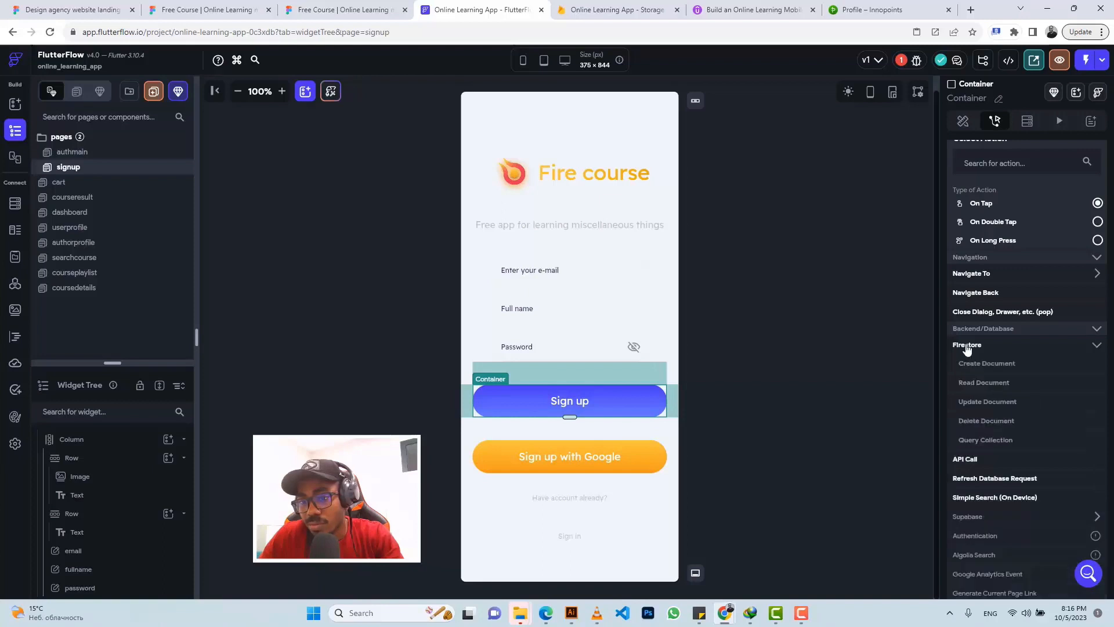
left_click(967, 347)
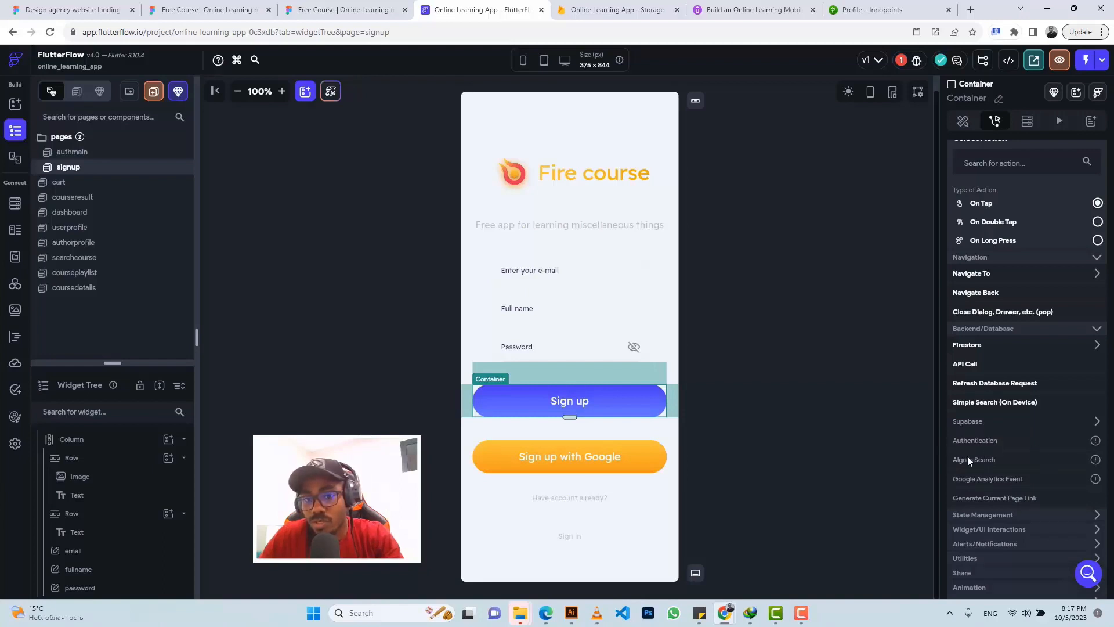
left_click(835, 197)
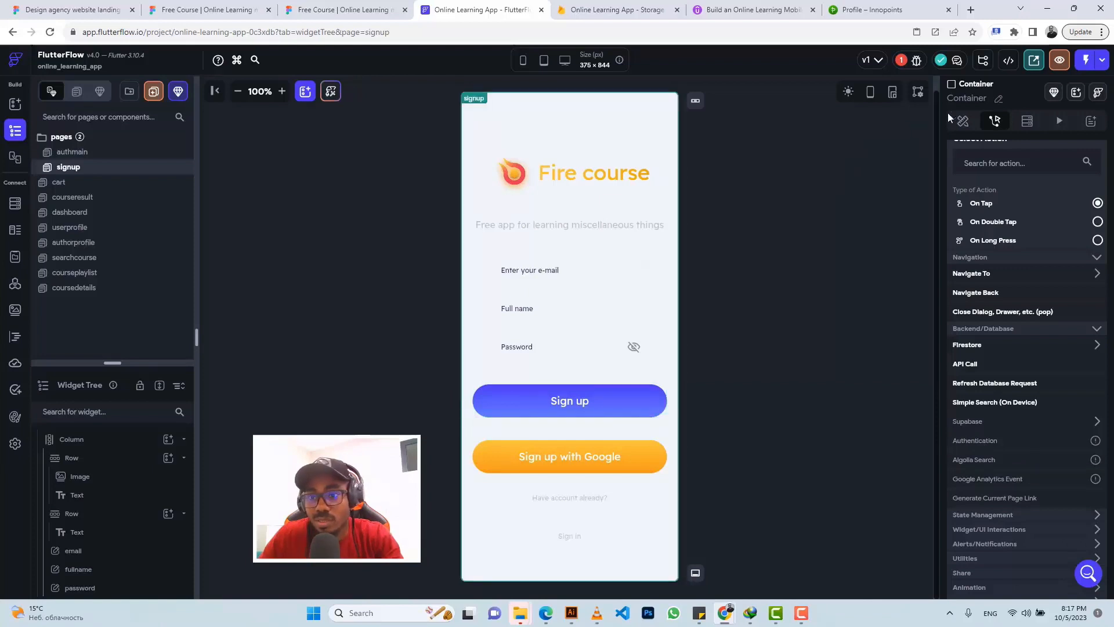
left_click(903, 60)
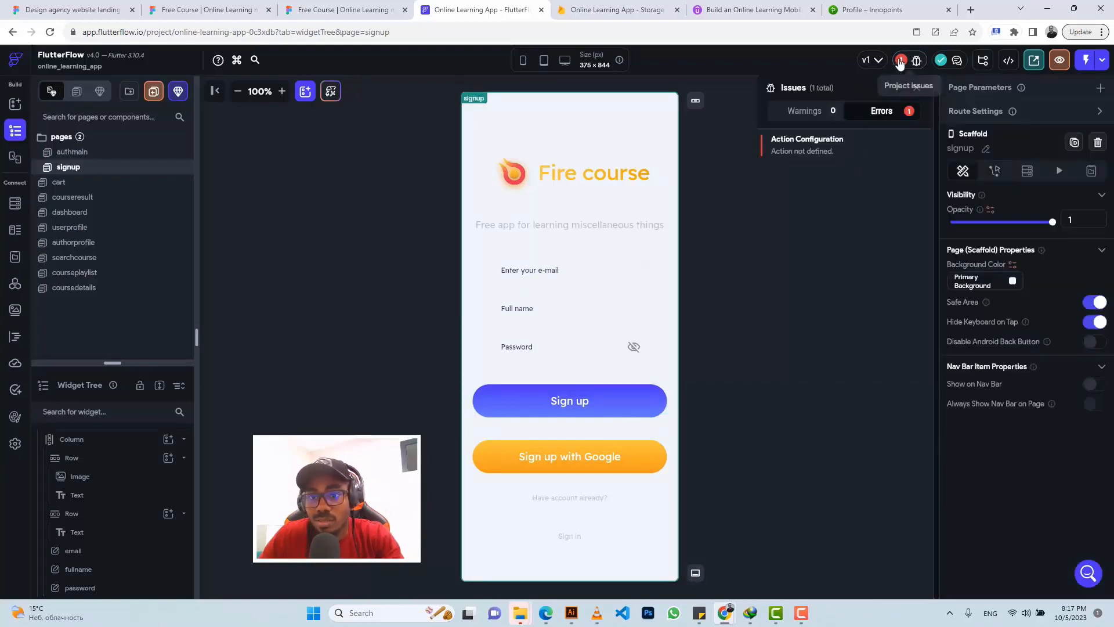
left_click(816, 161)
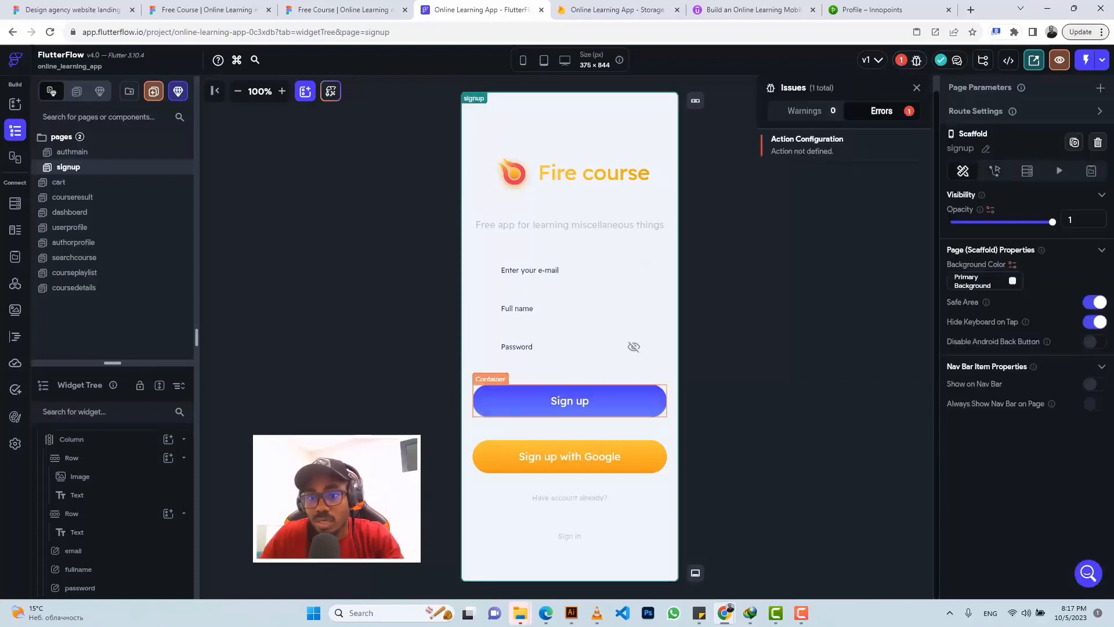
left_click(796, 144)
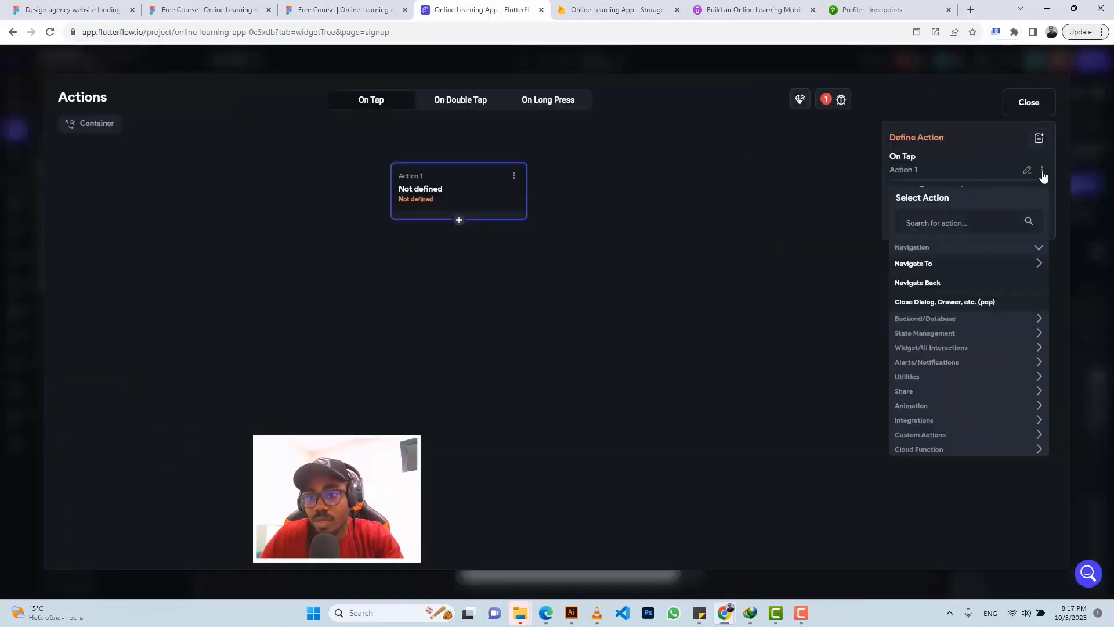
left_click(1043, 174)
left_click(970, 240)
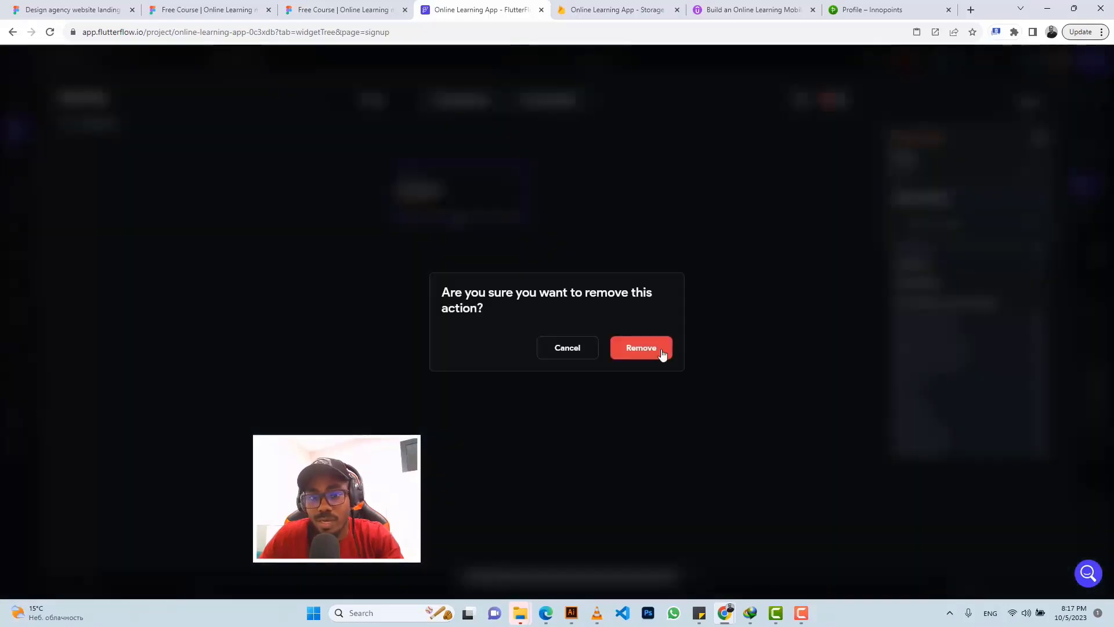
left_click(663, 353)
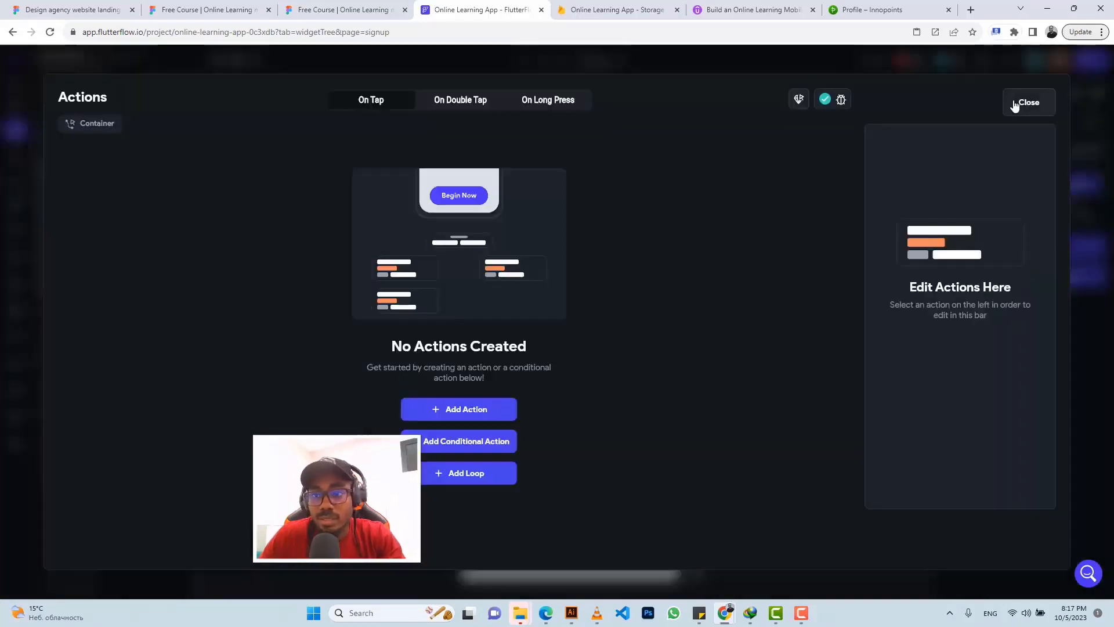
left_click(1016, 105)
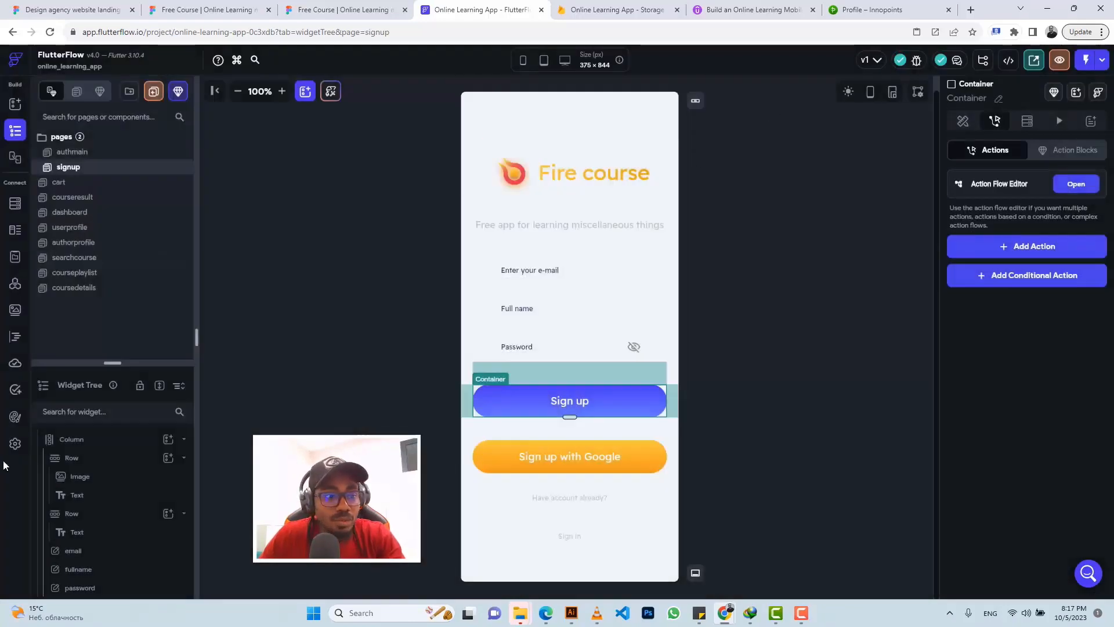
left_click(14, 444)
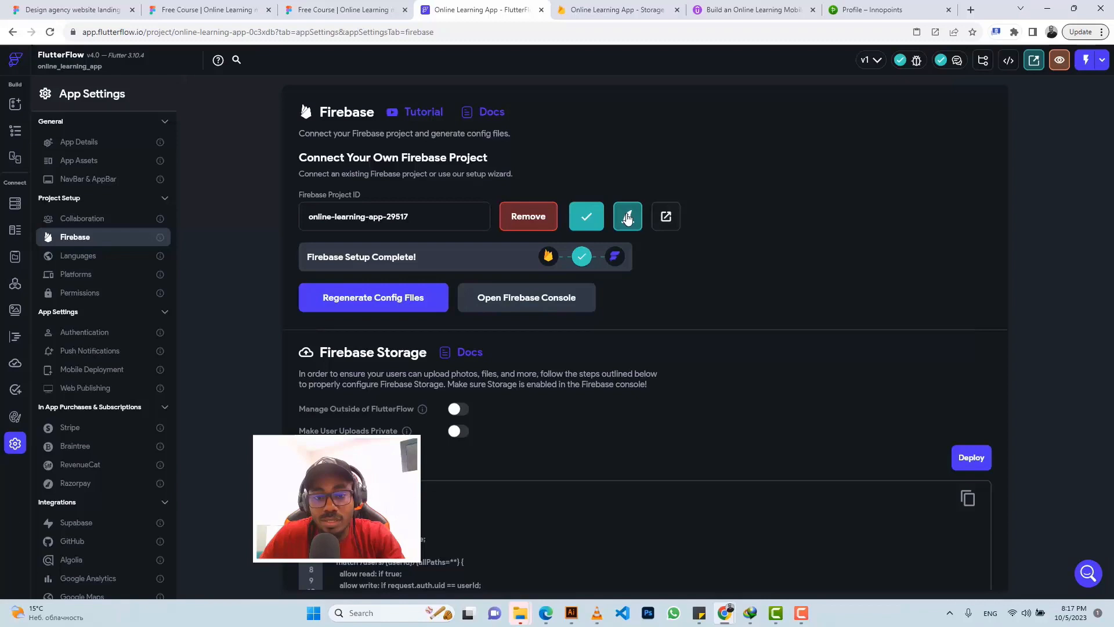
Step: Rerun the Firebase setup wizard with Enable Authentication and Create User Collection turned on
left_click(620, 220)
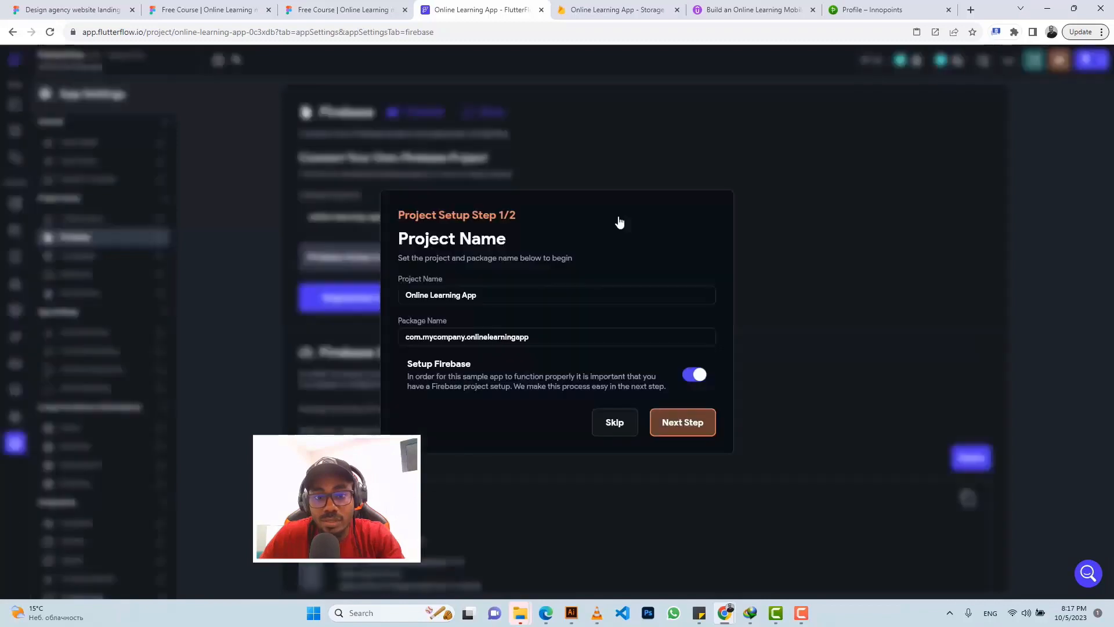
left_click(679, 425)
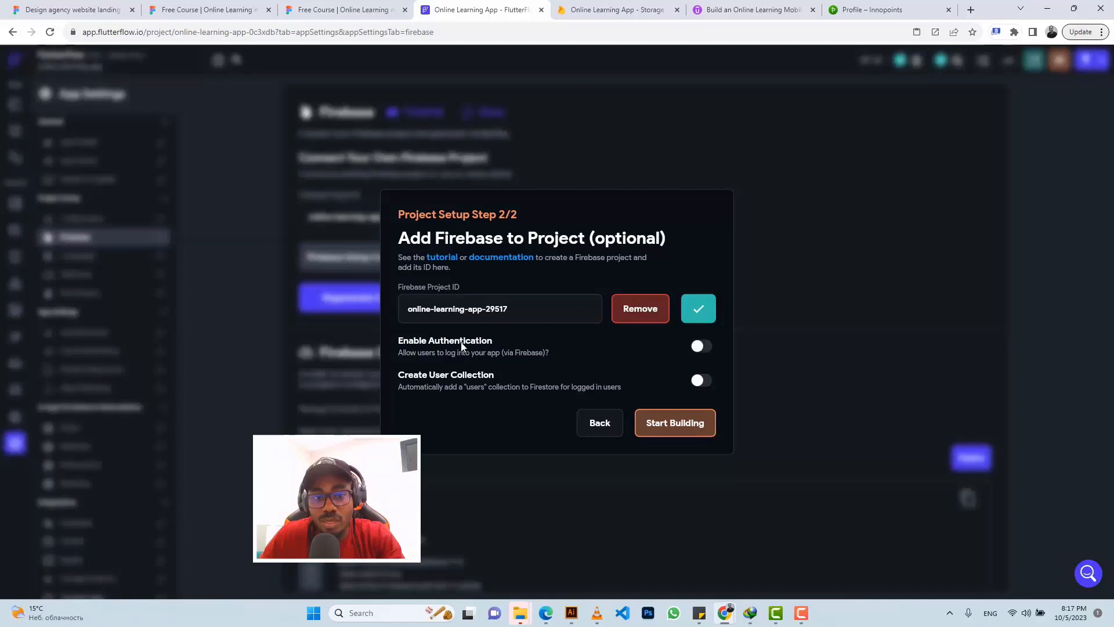
left_click(700, 346)
left_click(692, 379)
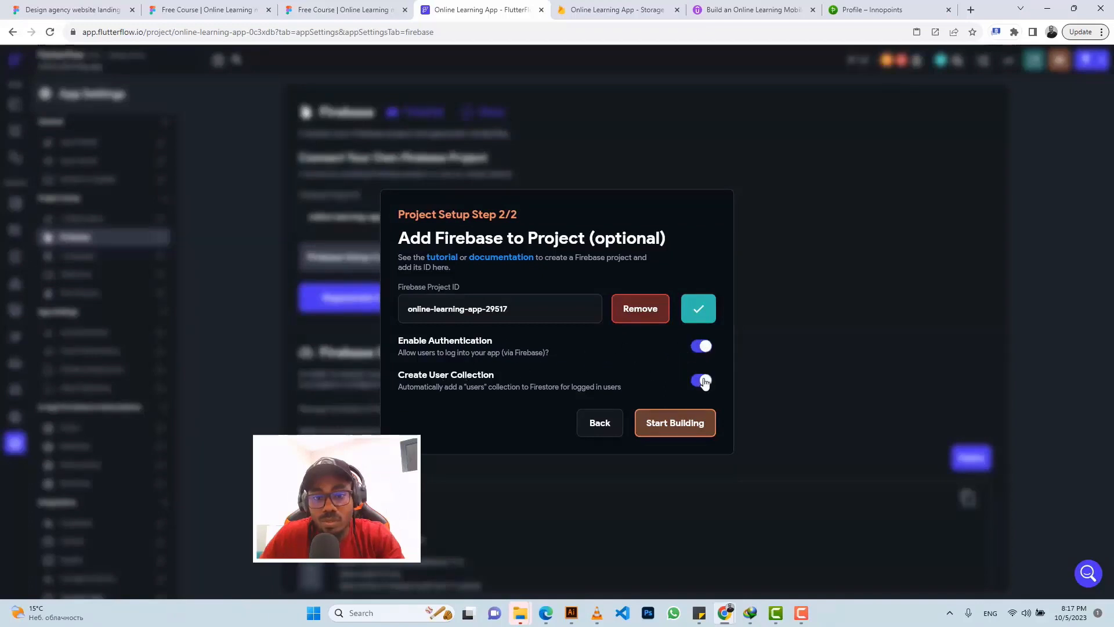
left_click(654, 428)
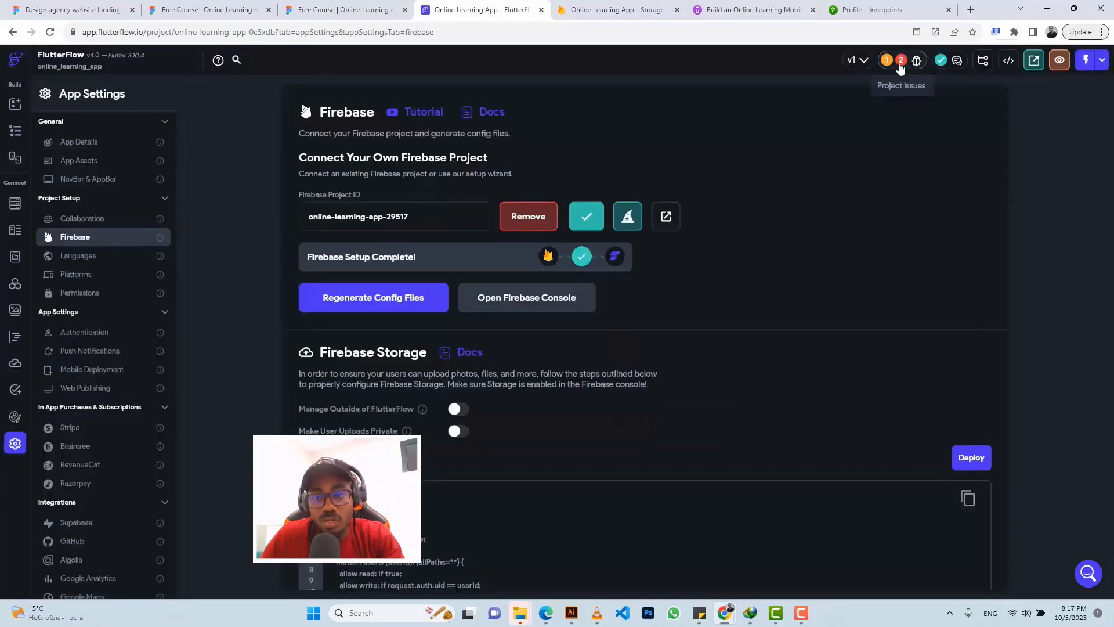
Step: Set authmain as the Entry Page and dashboard as the Logged In Page, then return to the editor
left_click(901, 64)
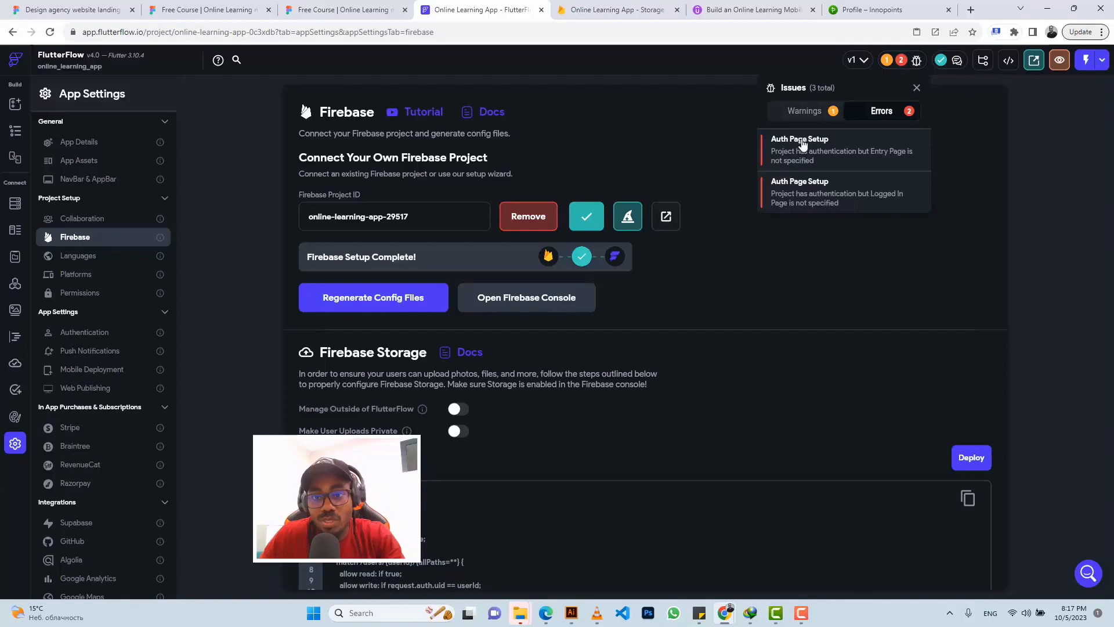
left_click(803, 144)
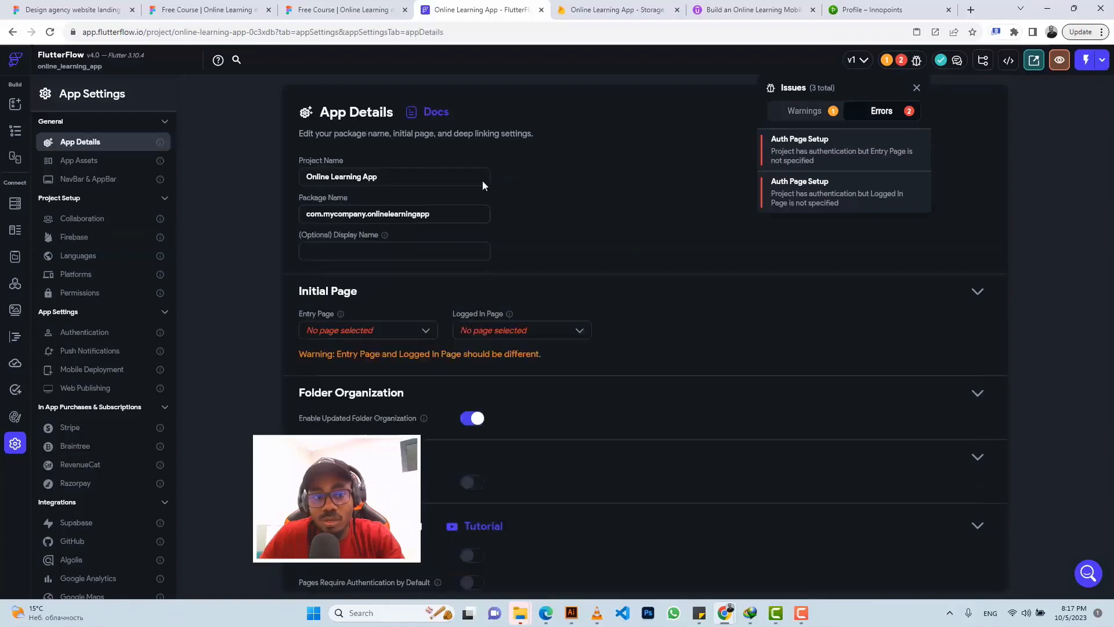
left_click(398, 334)
left_click(399, 333)
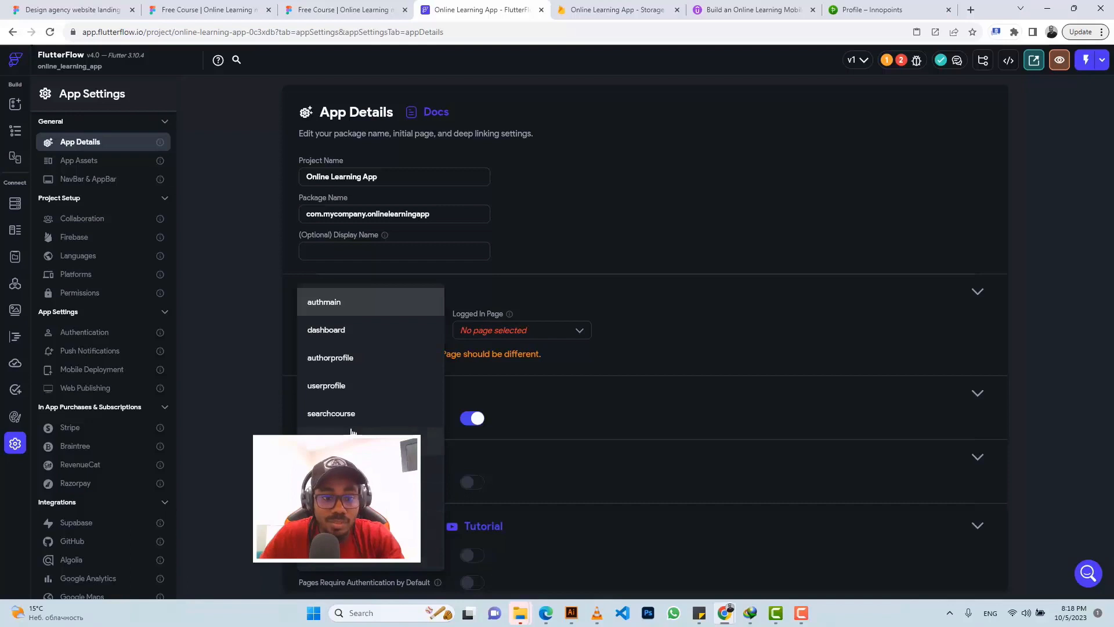
left_click(343, 306)
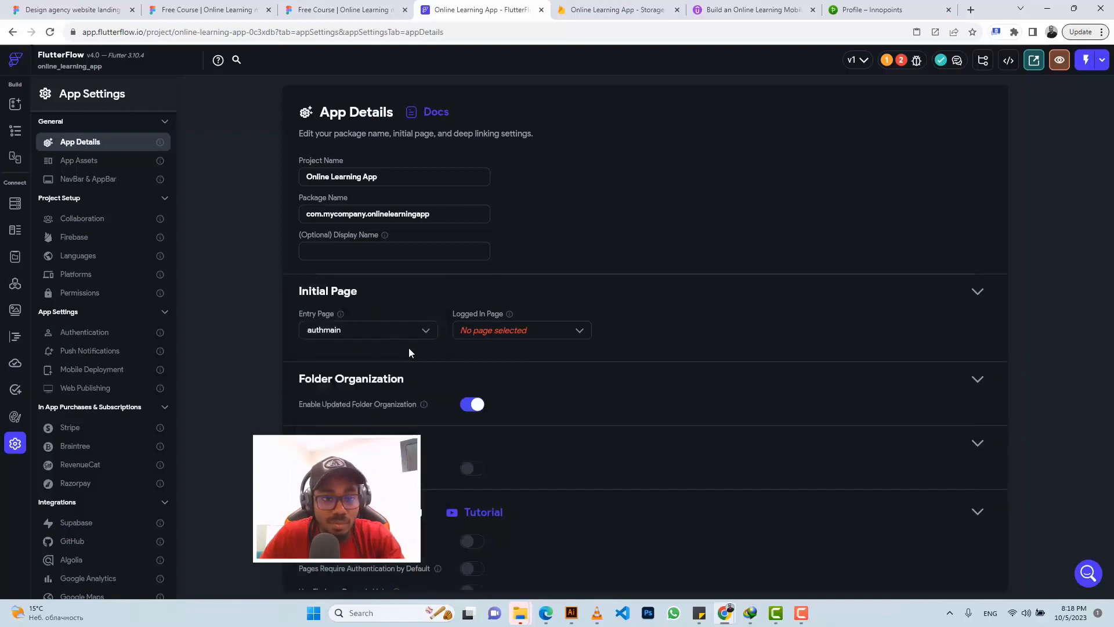
left_click(492, 332)
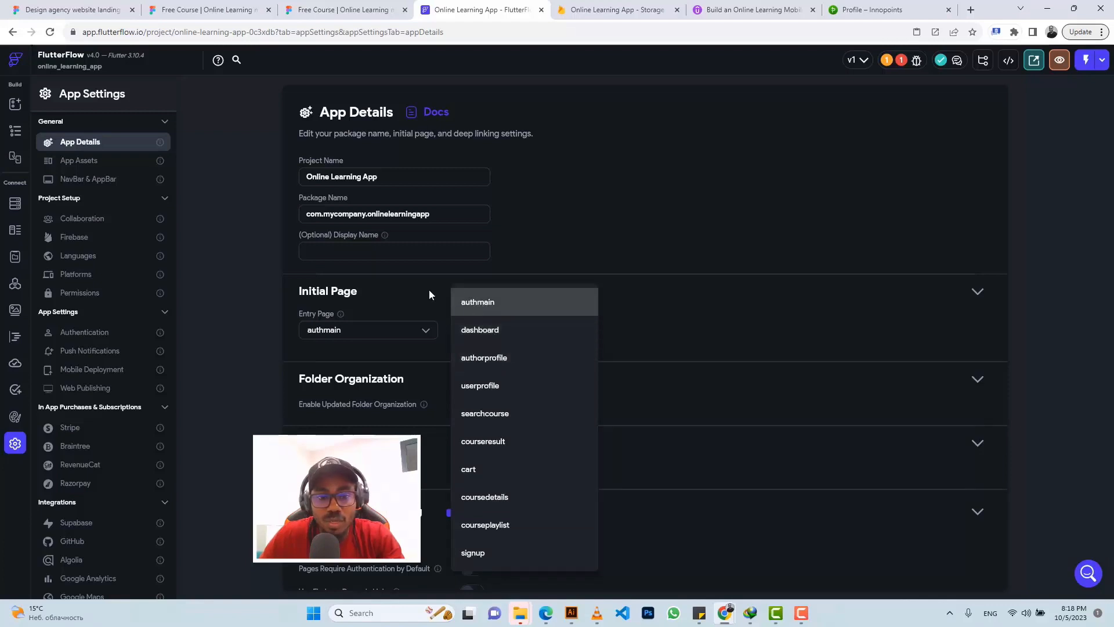
left_click(493, 331)
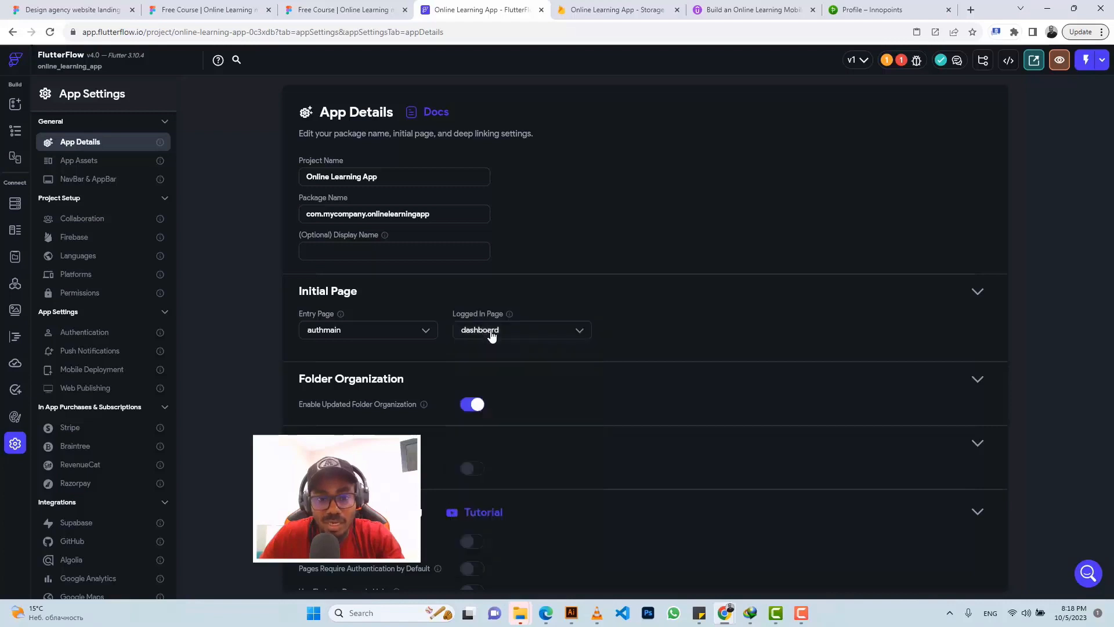
left_click(15, 130)
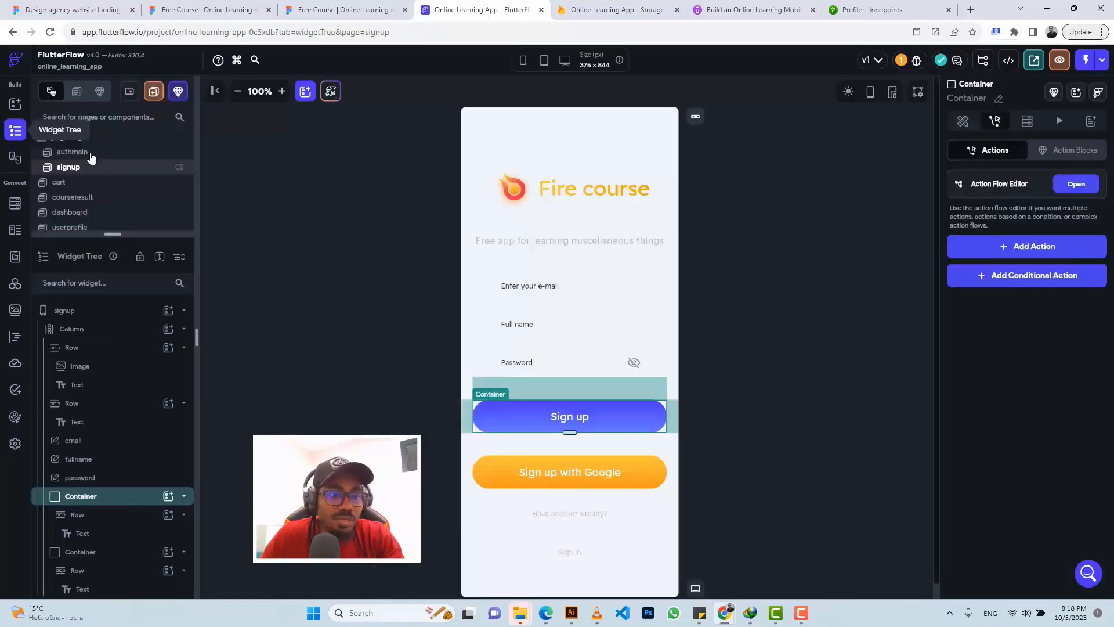
Step: Rename the authmain page to signin and review the one remaining warning
left_click(90, 156)
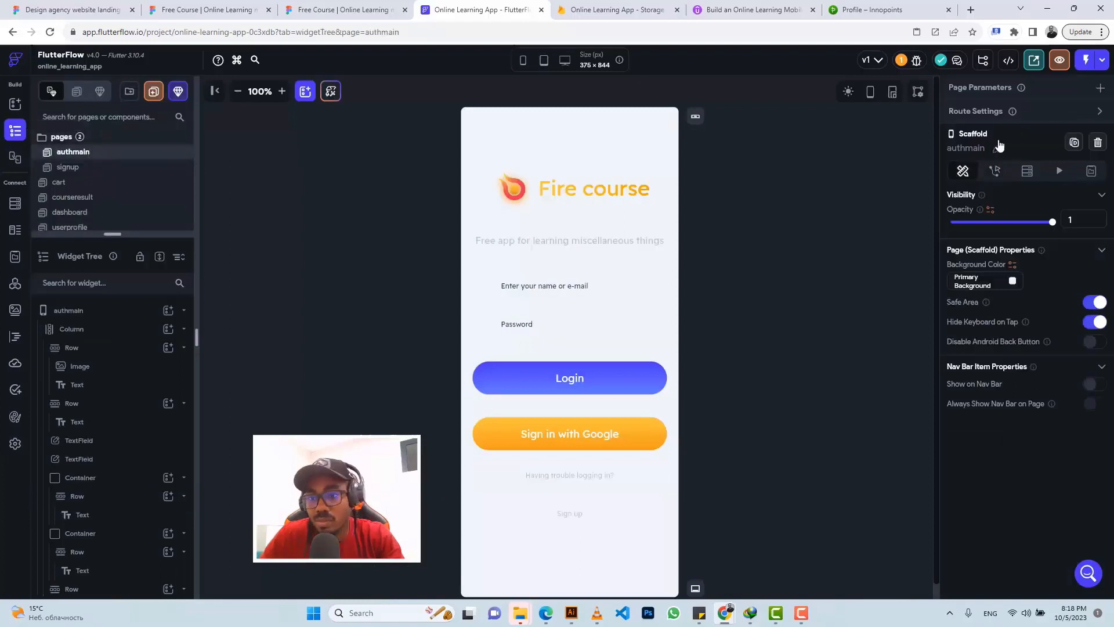
left_click(998, 148)
type("s")
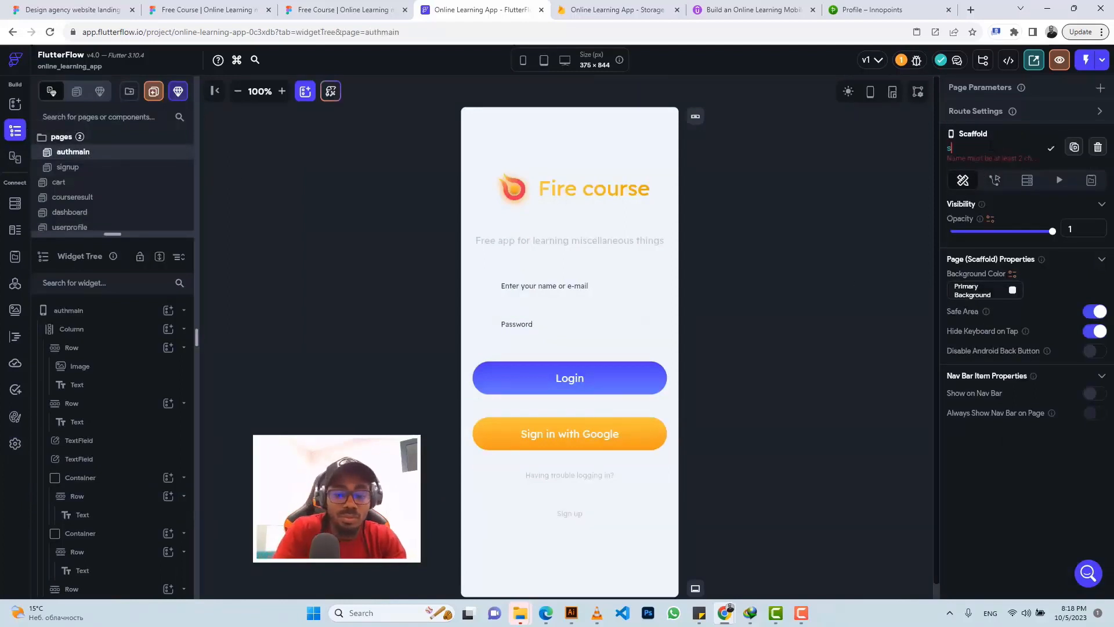
type("ignin")
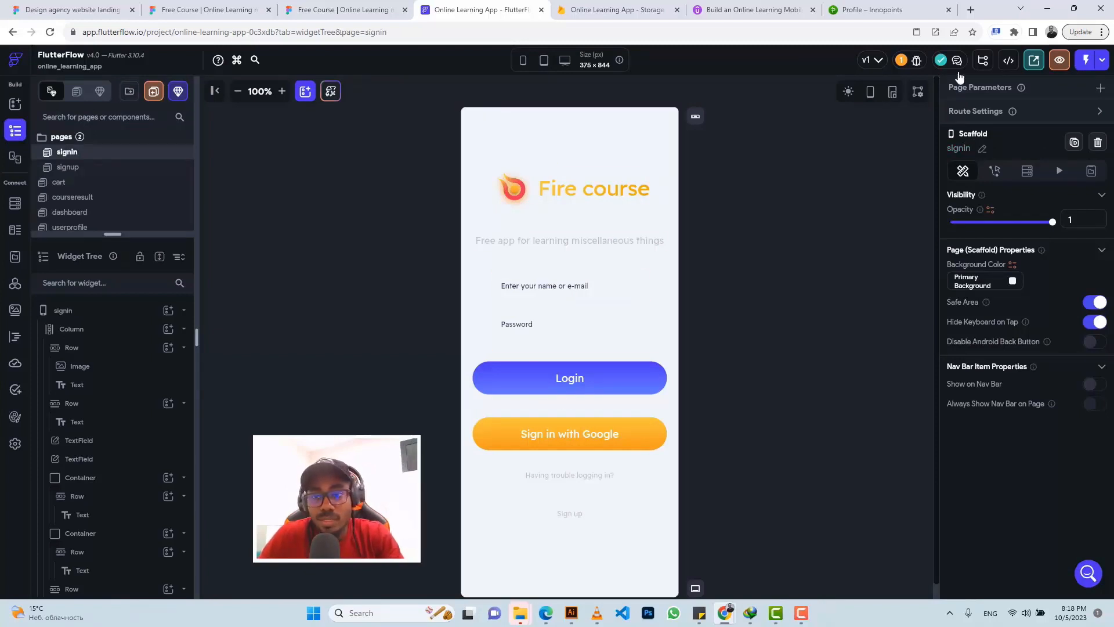
left_click(911, 60)
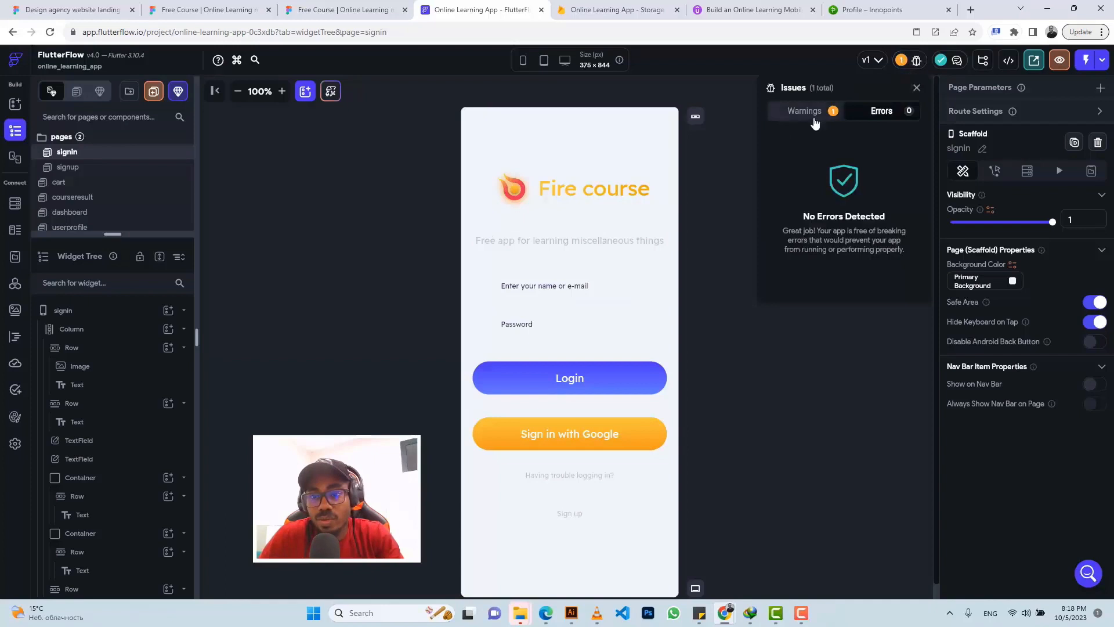
left_click(807, 111)
Step: Deploy the updated Firestore security rules and reopen the signin page in the editor
left_click(797, 147)
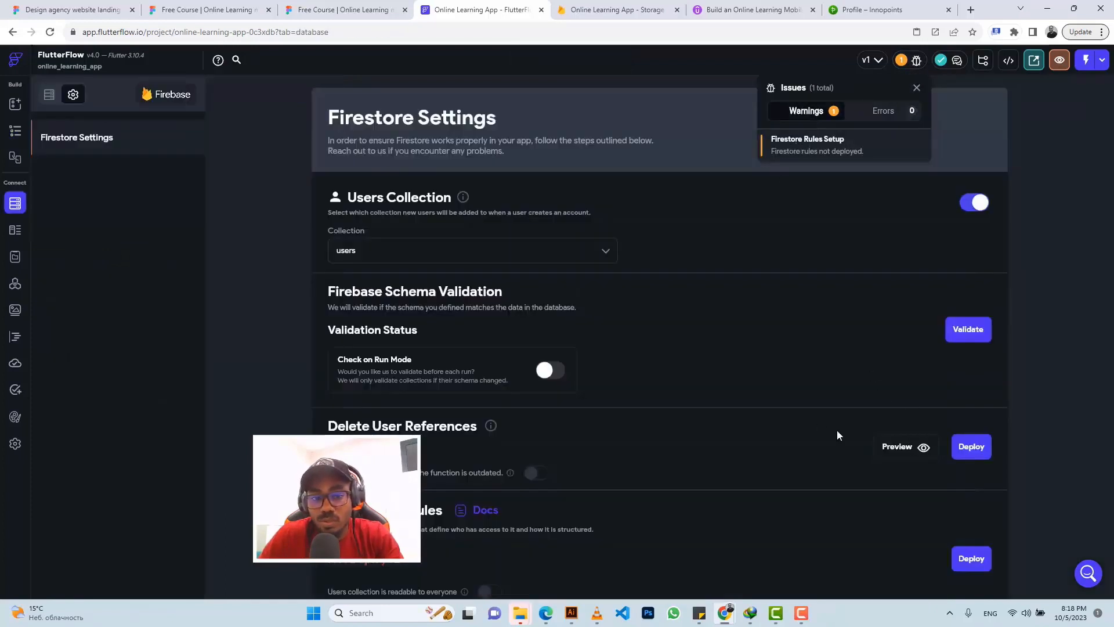
left_click(796, 378)
scroll(800, 393, "down", 2)
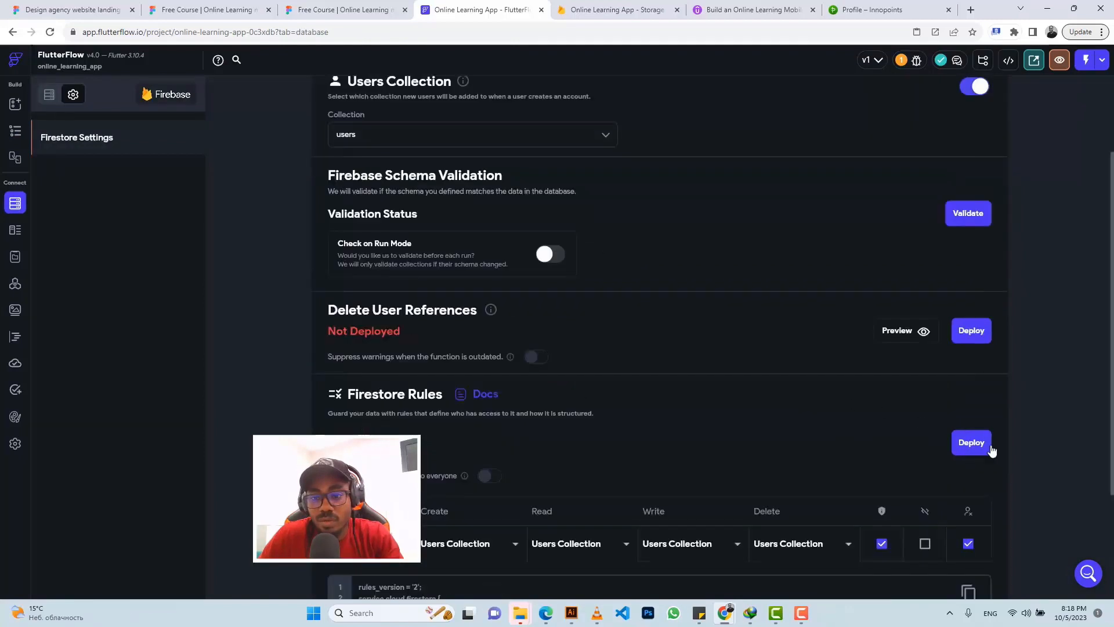
left_click(975, 447)
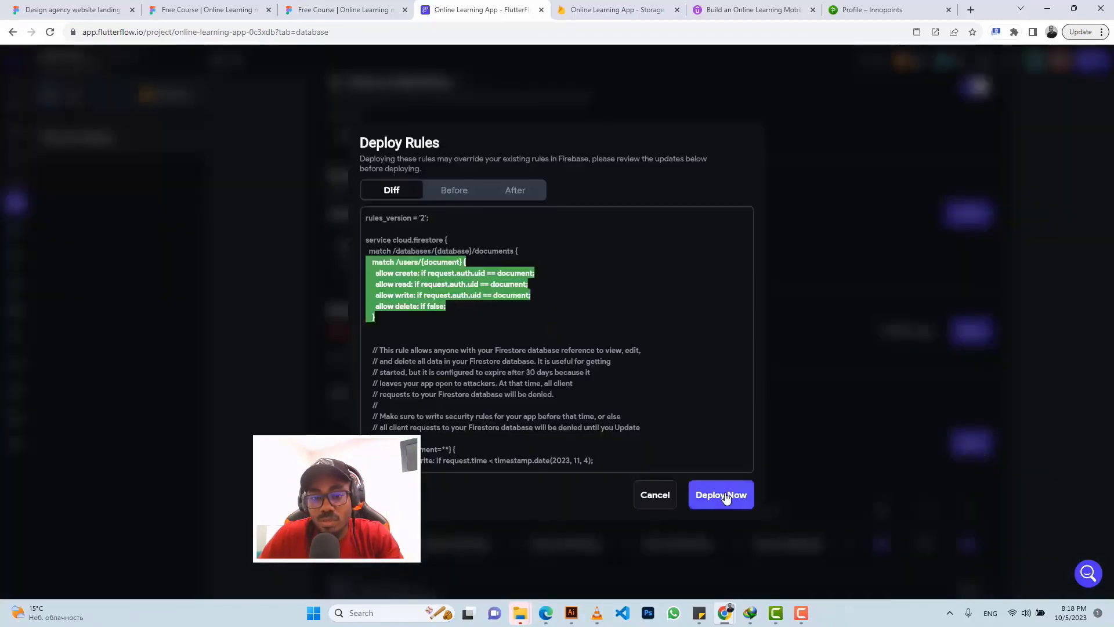
left_click(724, 494)
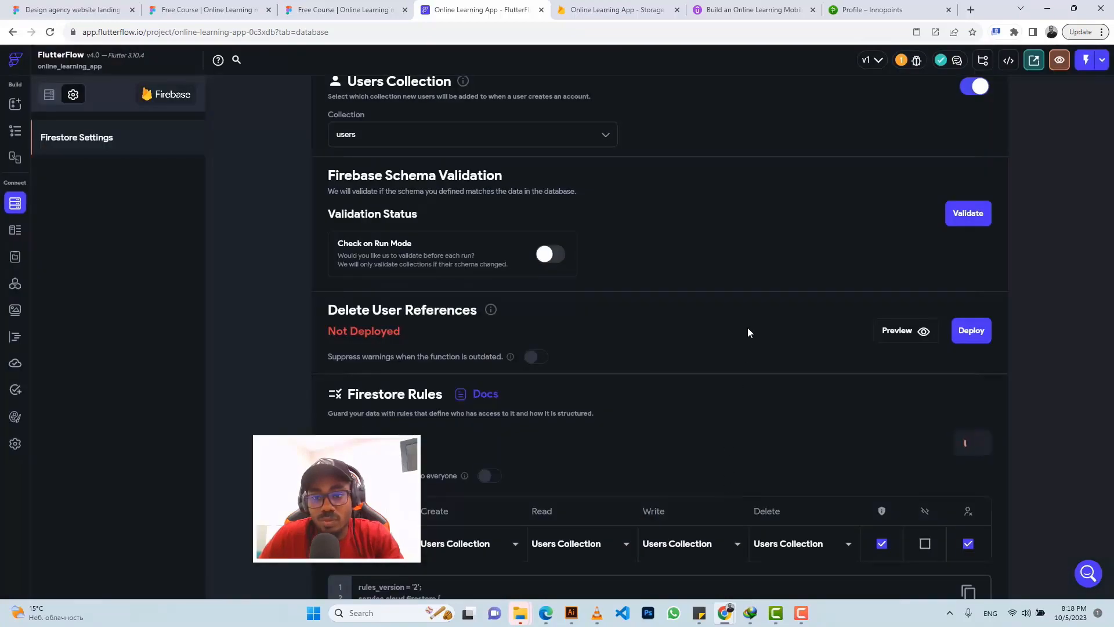
left_click(16, 135)
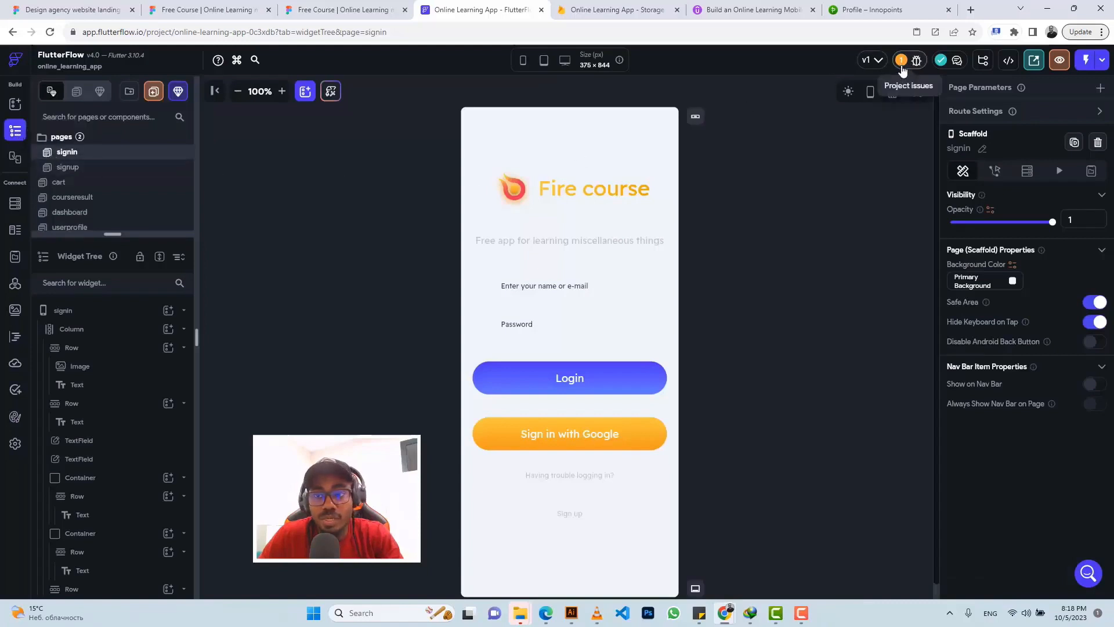
Step: Inspect the actions attached to the Login button's container on the signin page
left_click(622, 375)
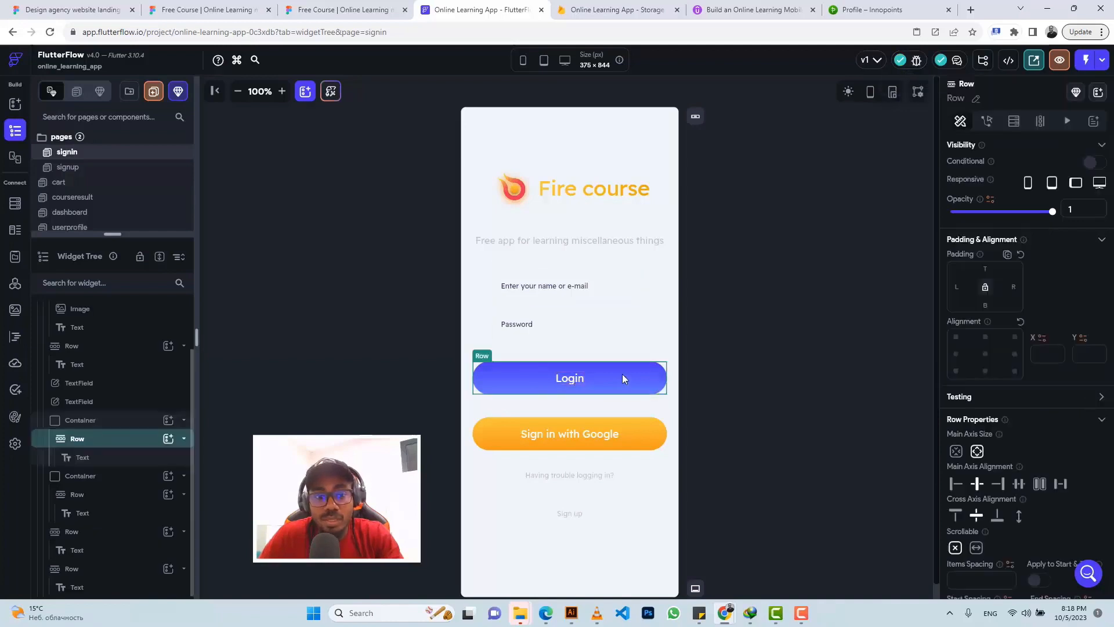
left_click(114, 424)
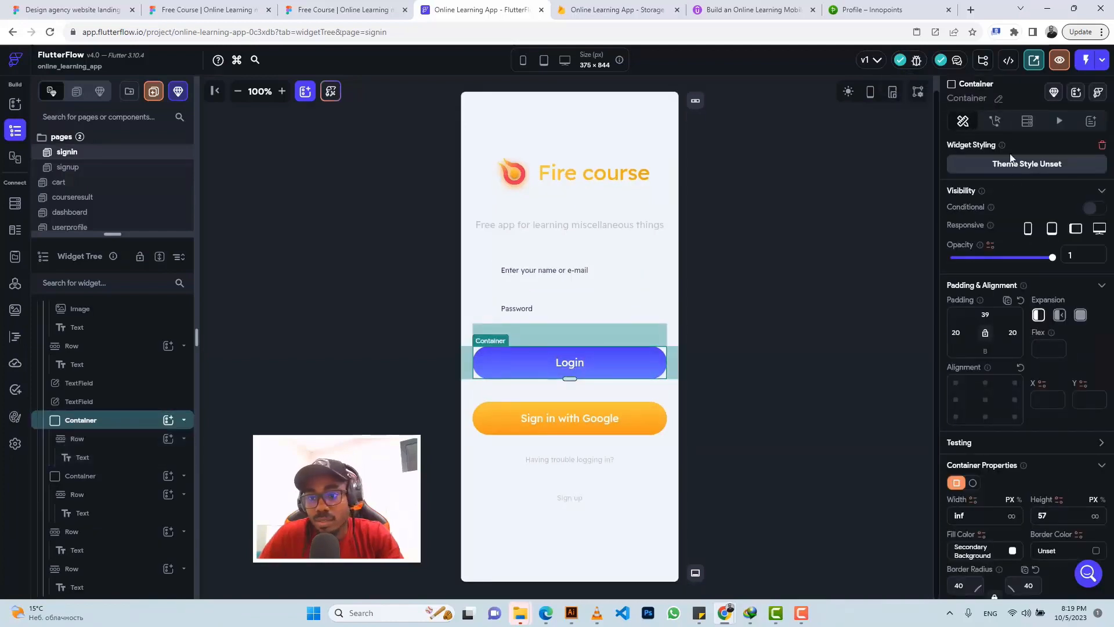
left_click(997, 122)
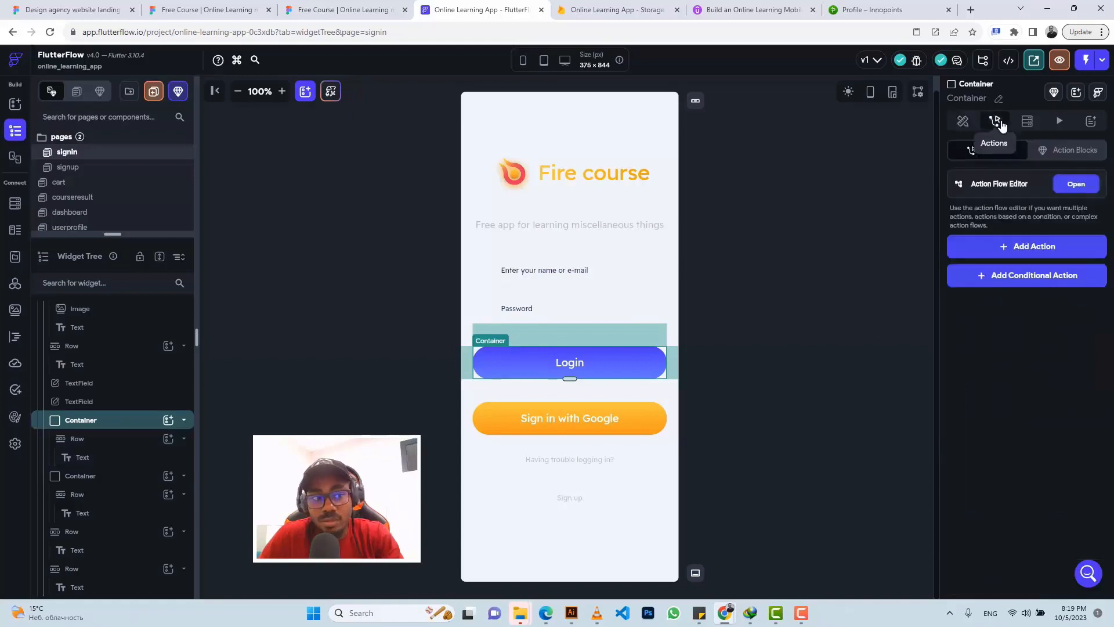
Step: On the signup page, add a Firebase Authentication Create Account action to the Sign up button container
left_click(80, 172)
left_click(522, 407)
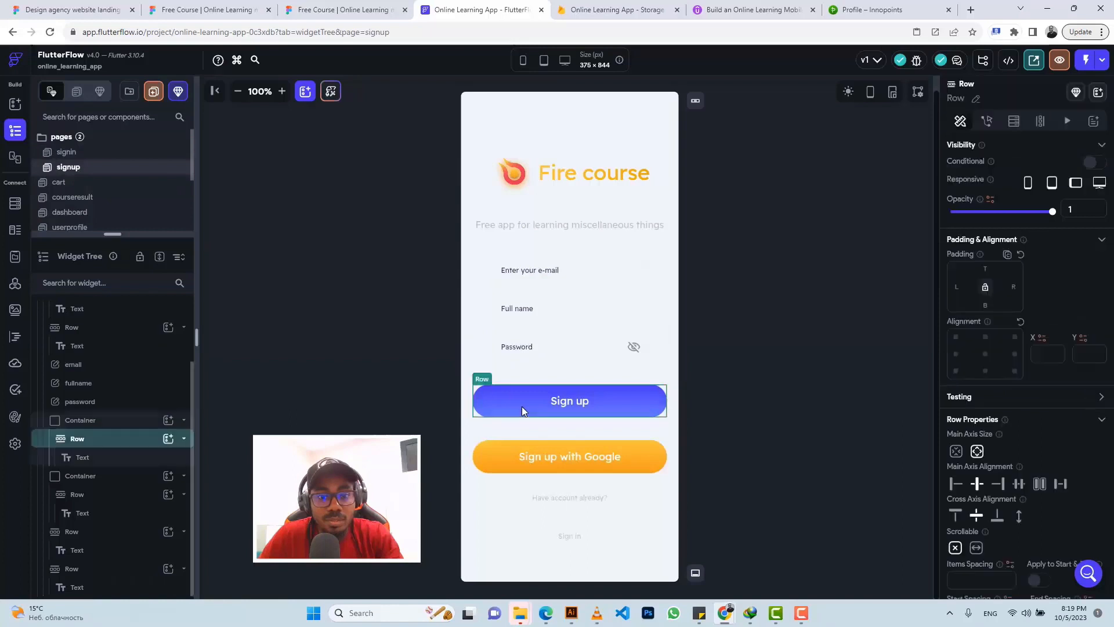
left_click(104, 417)
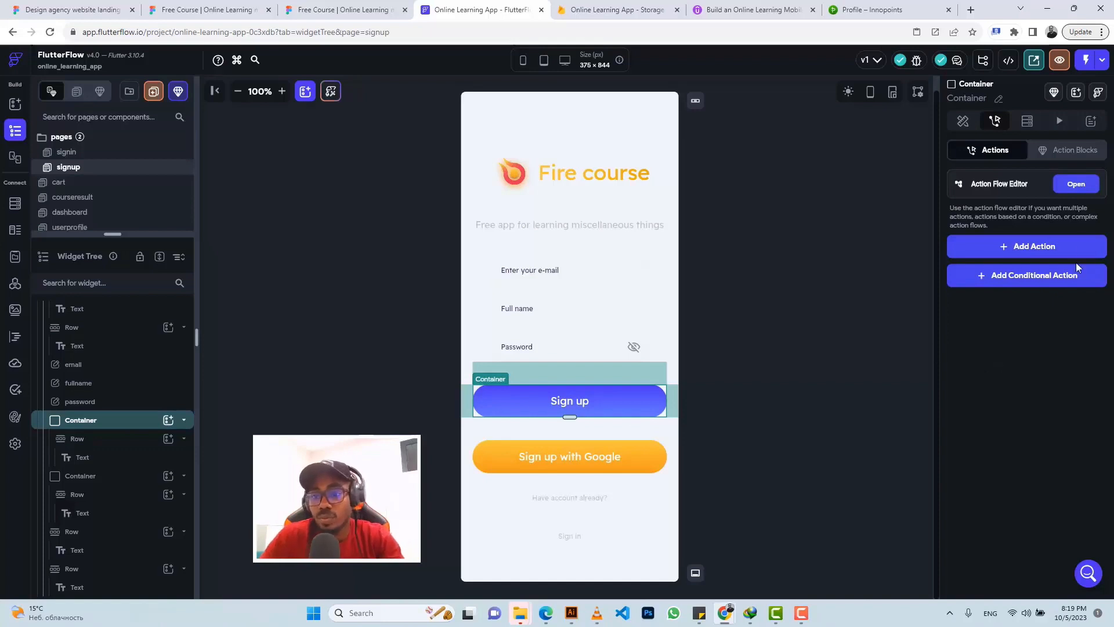
left_click(1050, 253)
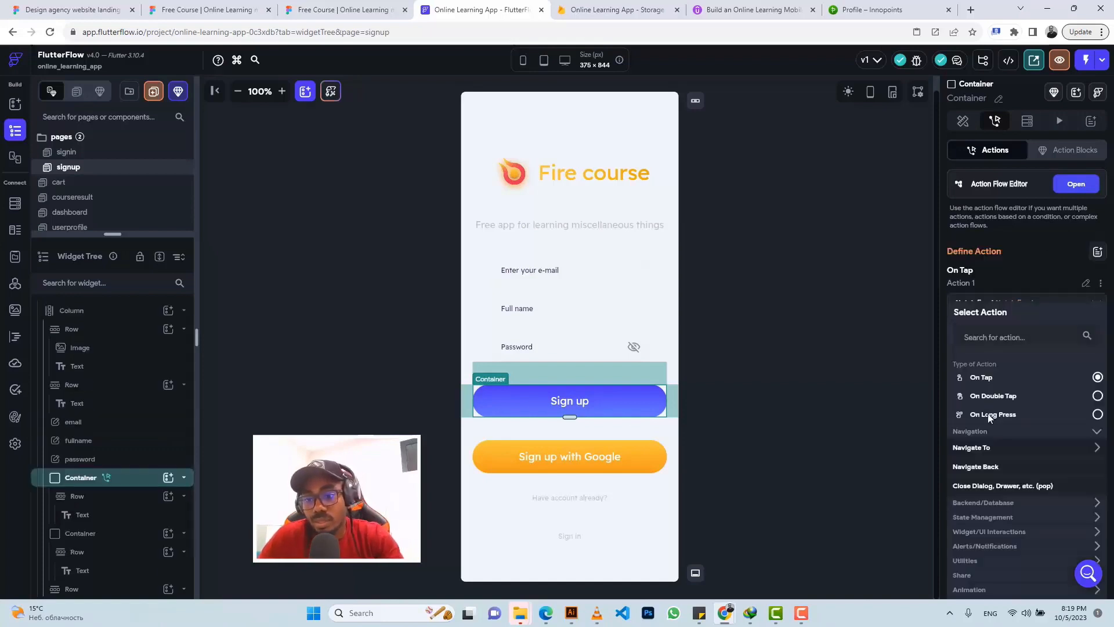
left_click(970, 503)
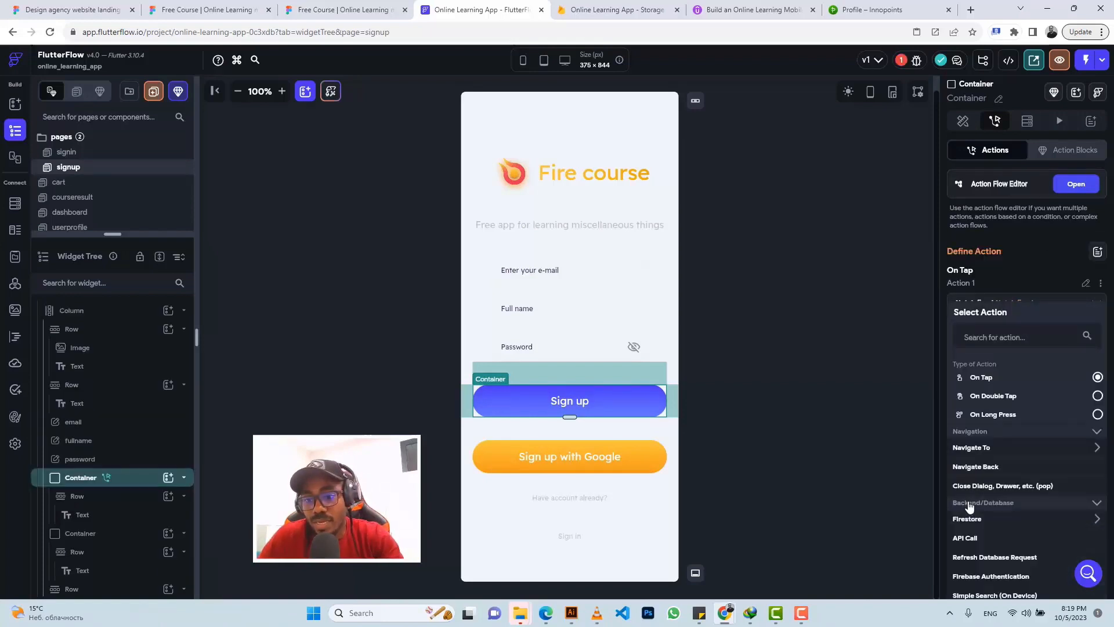
scroll(970, 505, "down", 1)
scroll(970, 505, "down", 1)
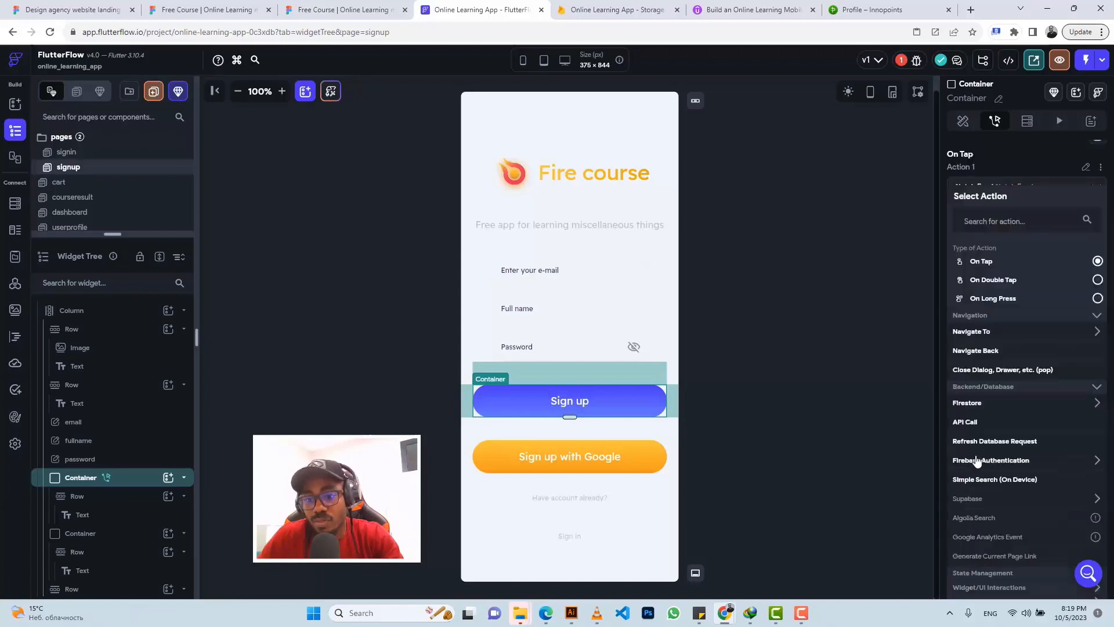
left_click(975, 462)
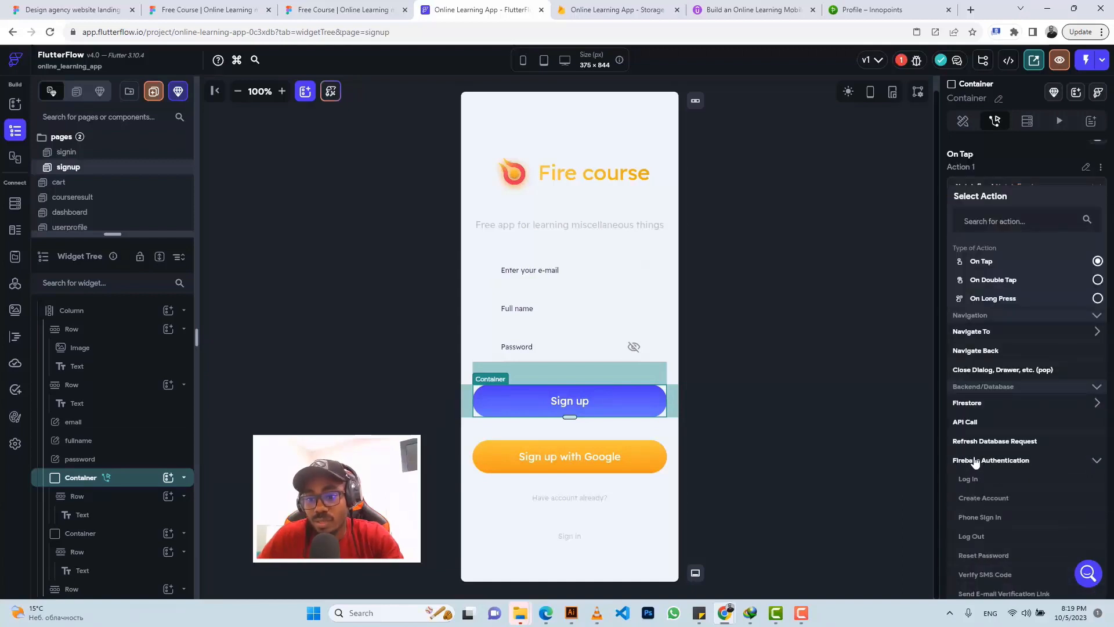
left_click(974, 503)
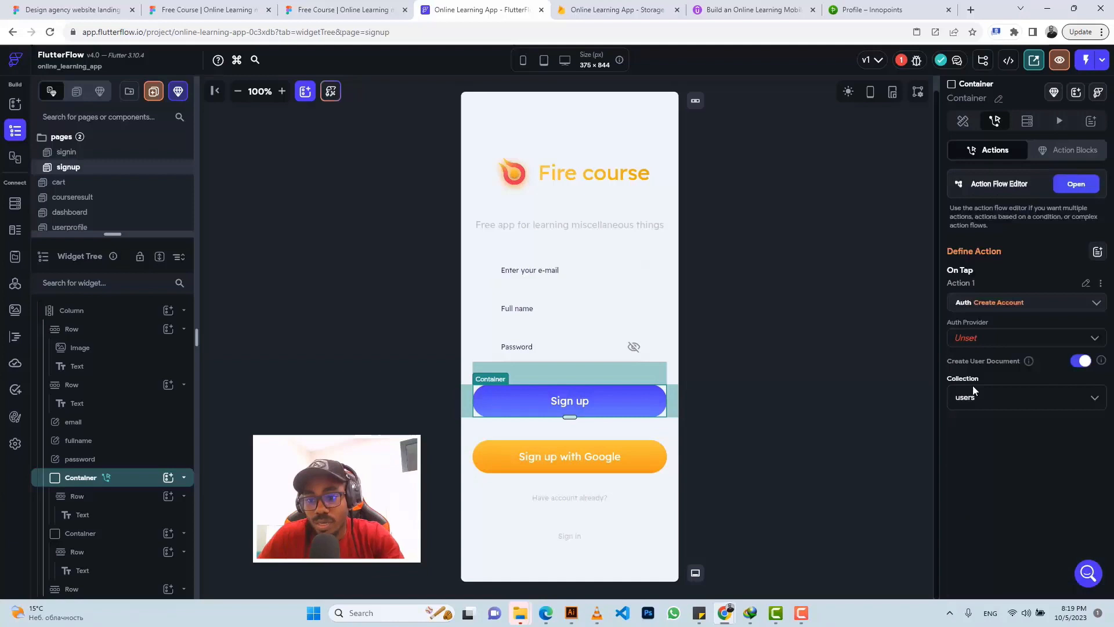
Step: Set the action's provider to Email, using the email and password text fields
left_click(975, 340)
left_click(975, 339)
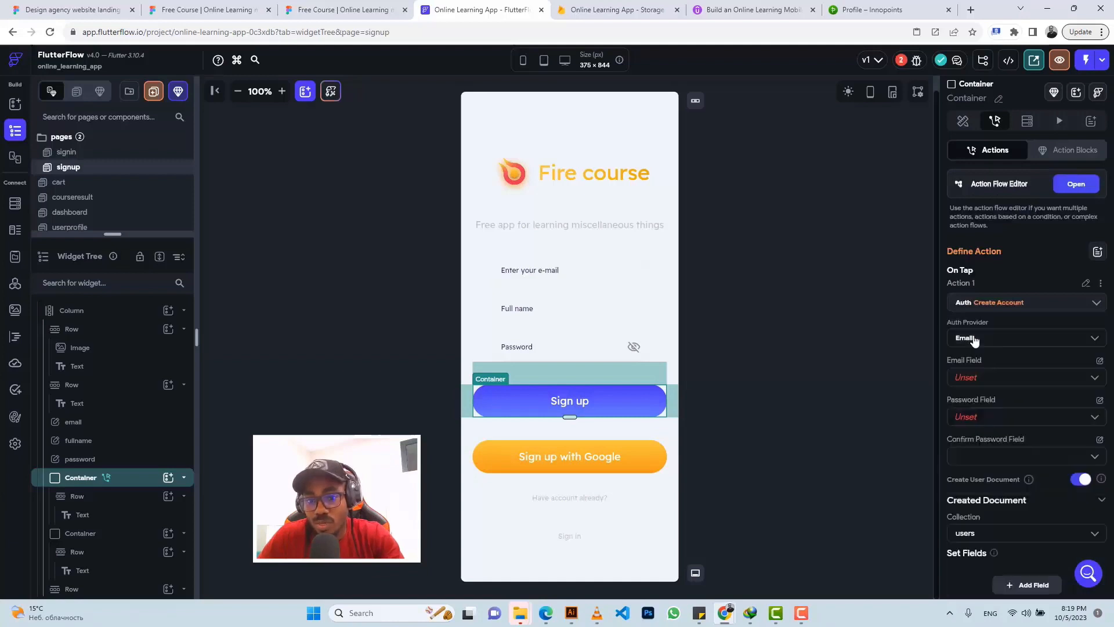
left_click(975, 377)
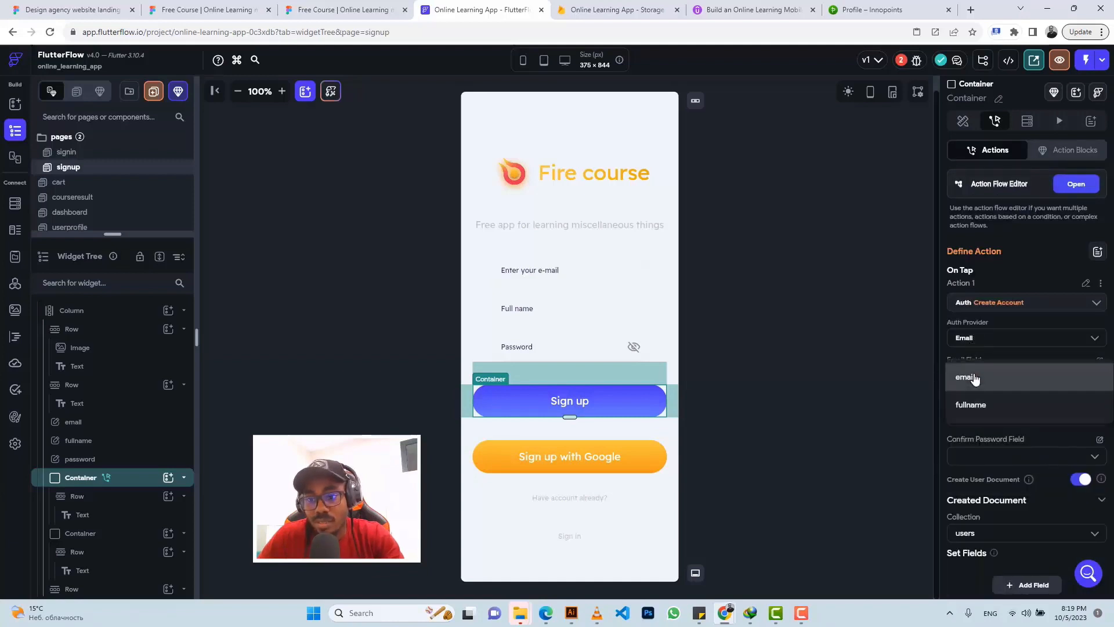
left_click(975, 378)
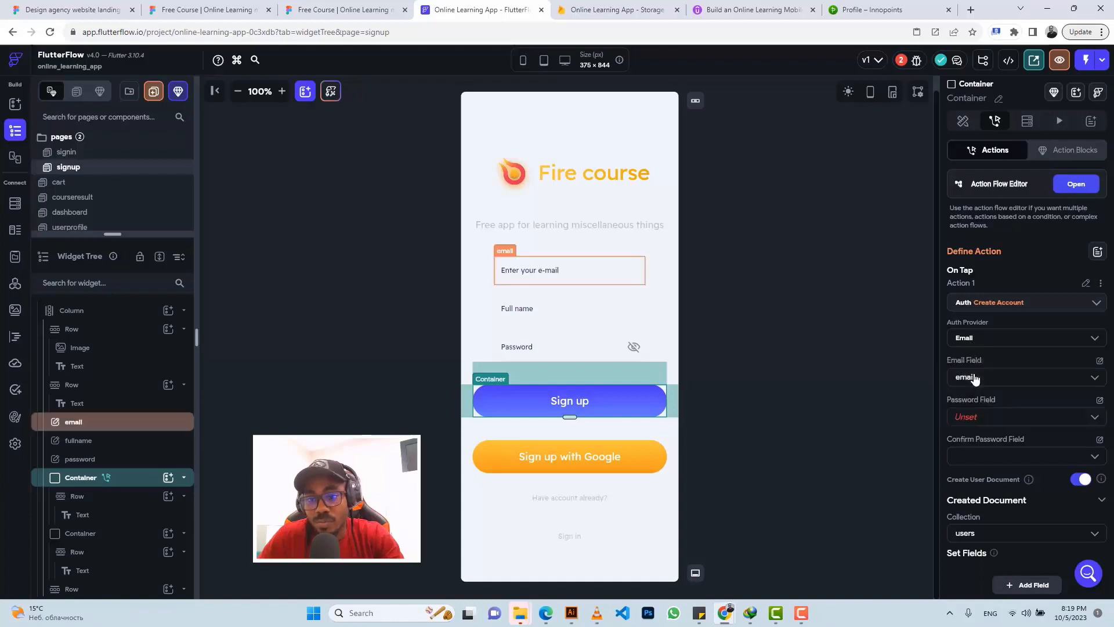
left_click(973, 416)
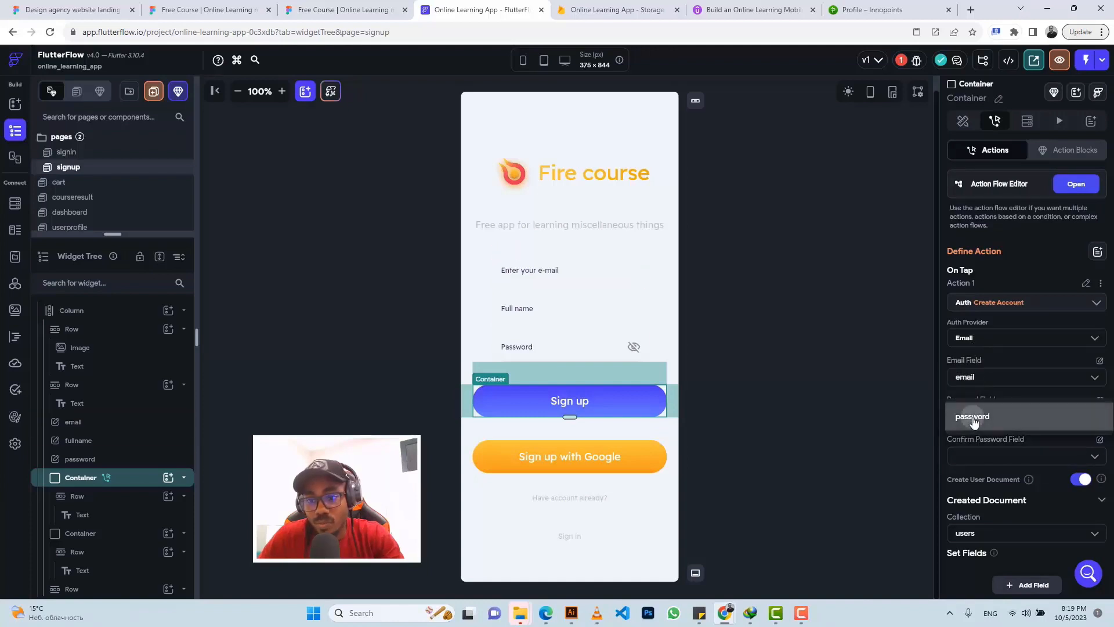
left_click(974, 415)
scroll(974, 402, "down", 1)
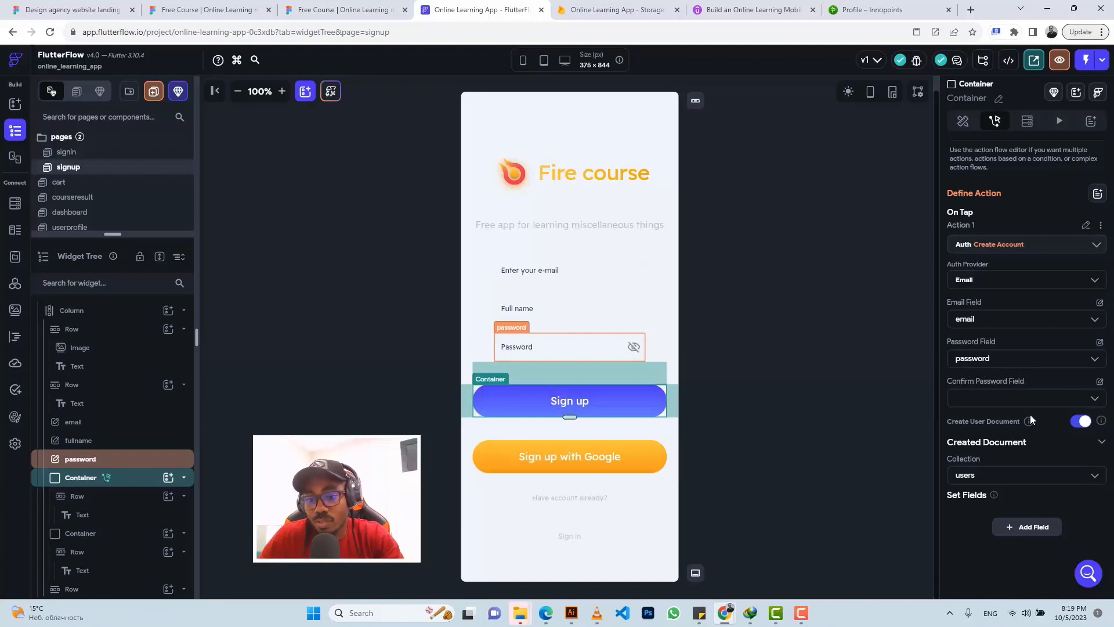
scroll(1029, 471, "down", 1)
Step: Add an email field to the created user document and review the Firestore users collection schema
left_click(1023, 521)
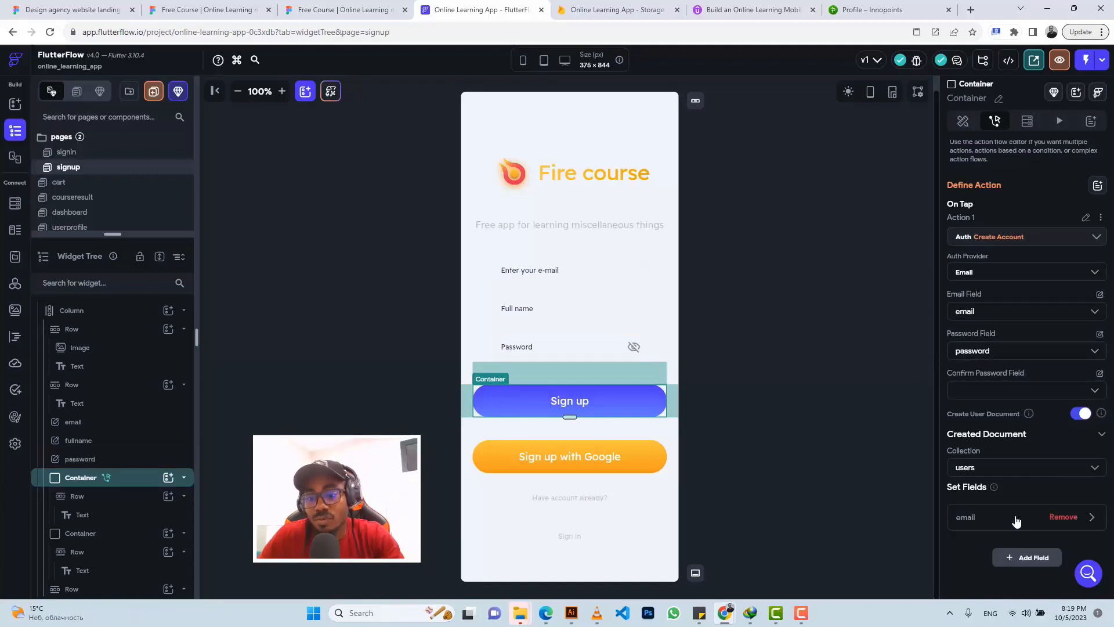
scroll(975, 513, "down", 1)
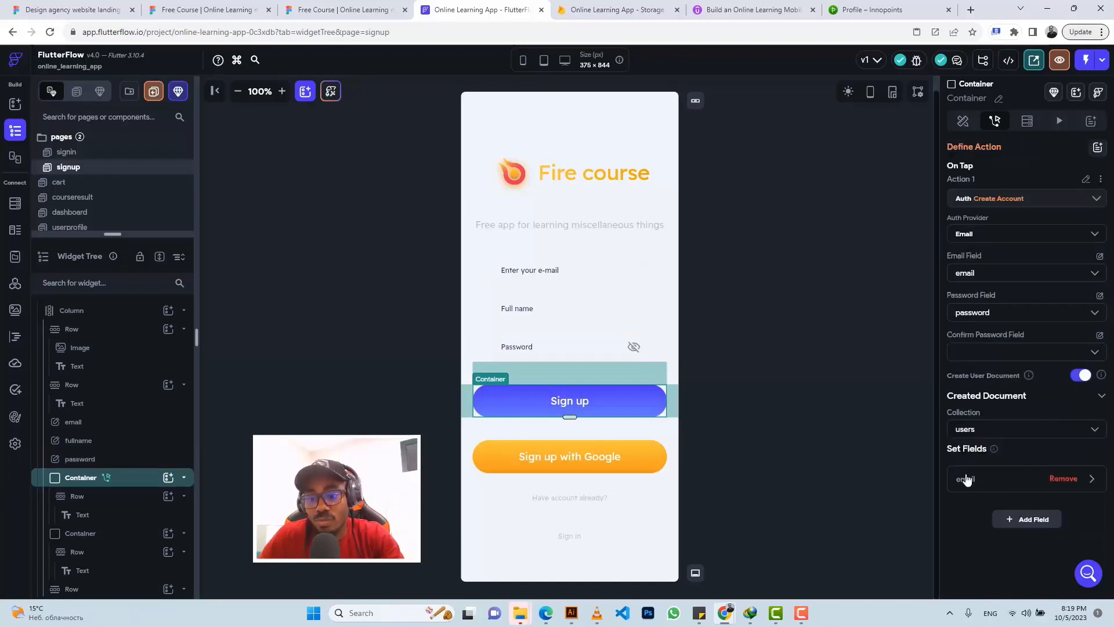
left_click(966, 477)
scroll(965, 472, "down", 2)
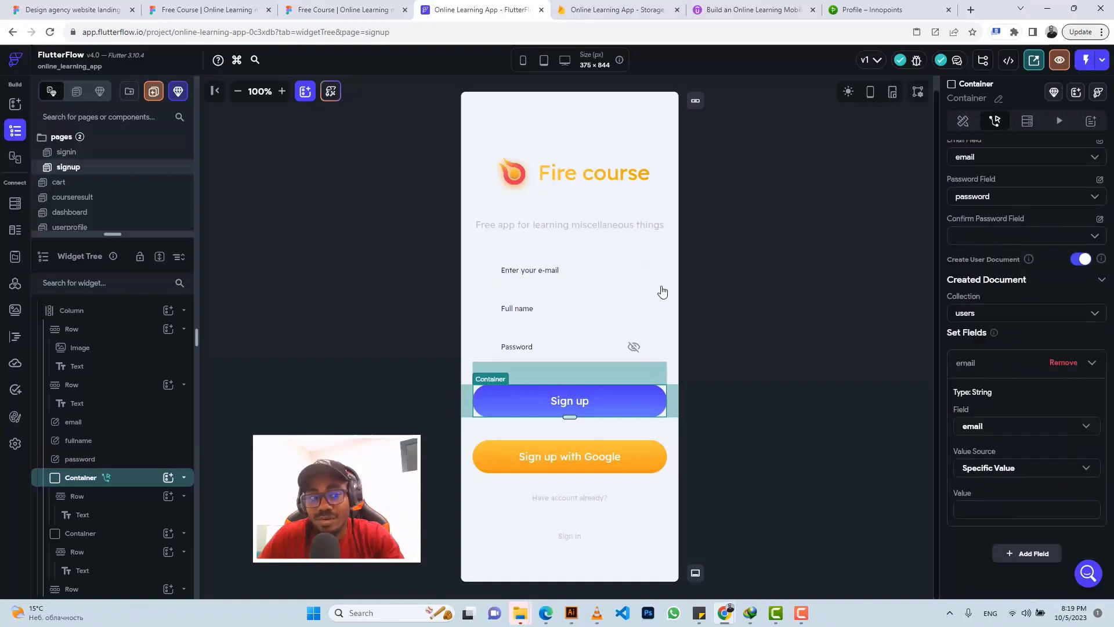
left_click(16, 205)
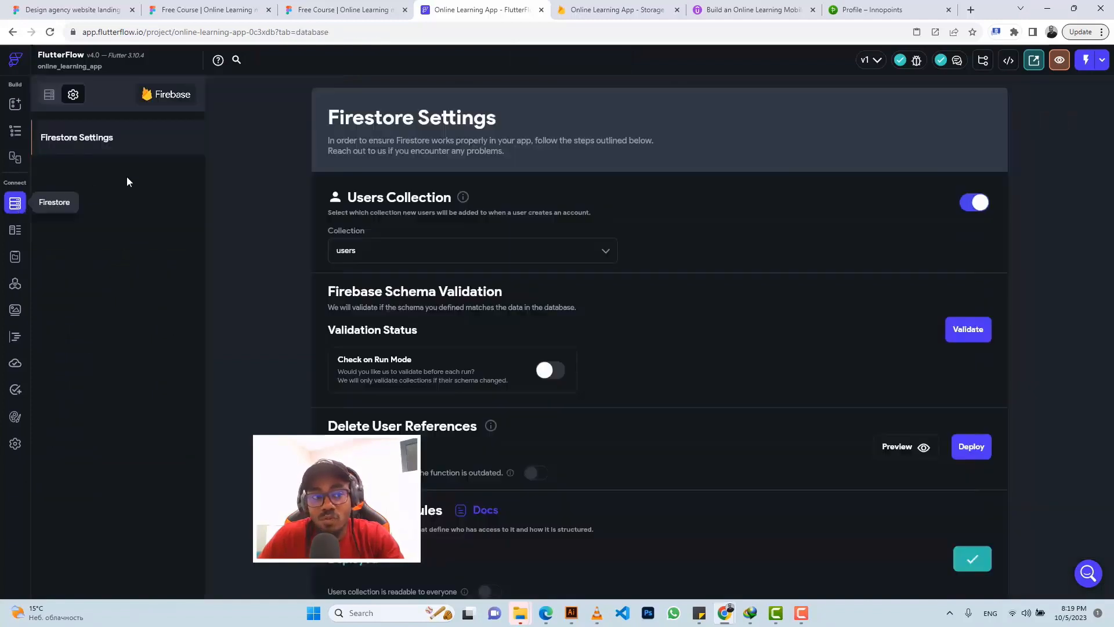
left_click(48, 96)
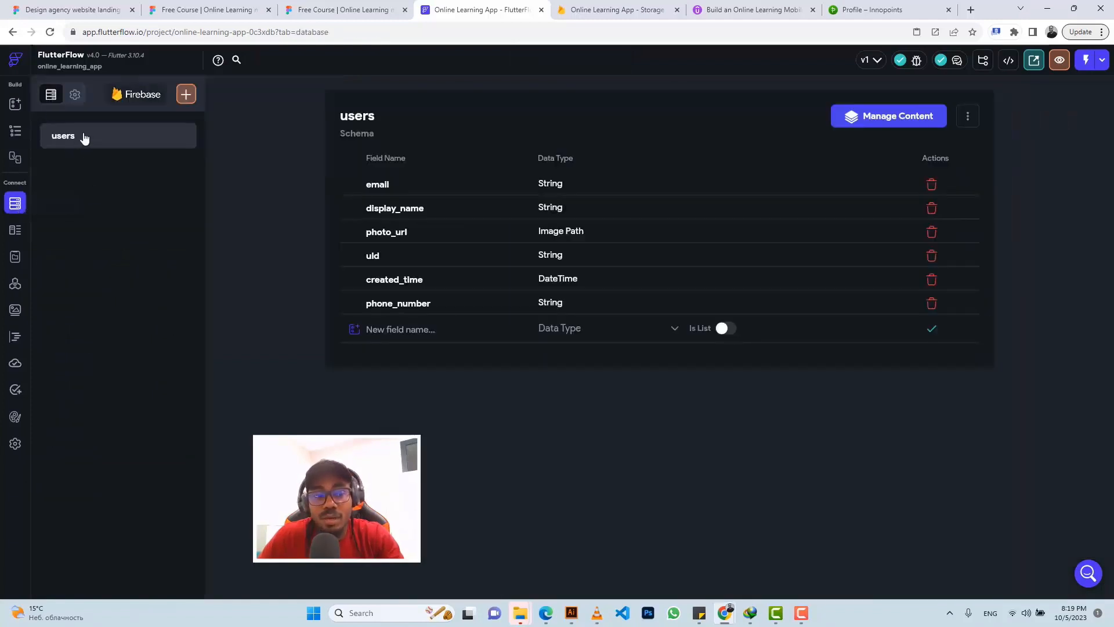
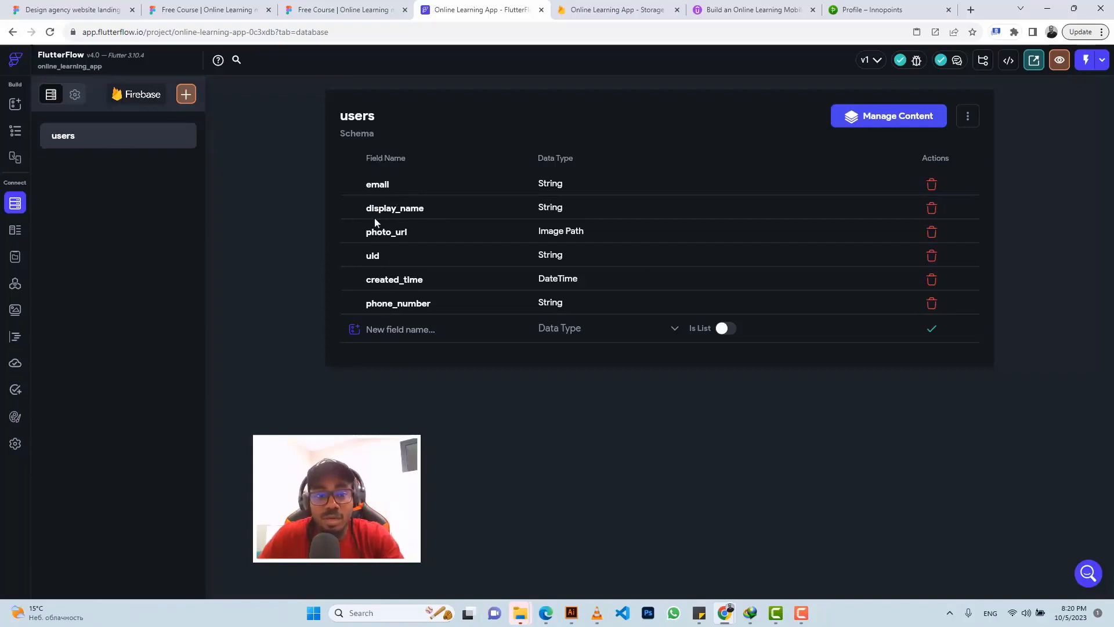
Step: On the signup page, write the fullname input's widget state to display_name instead of email
left_click(15, 130)
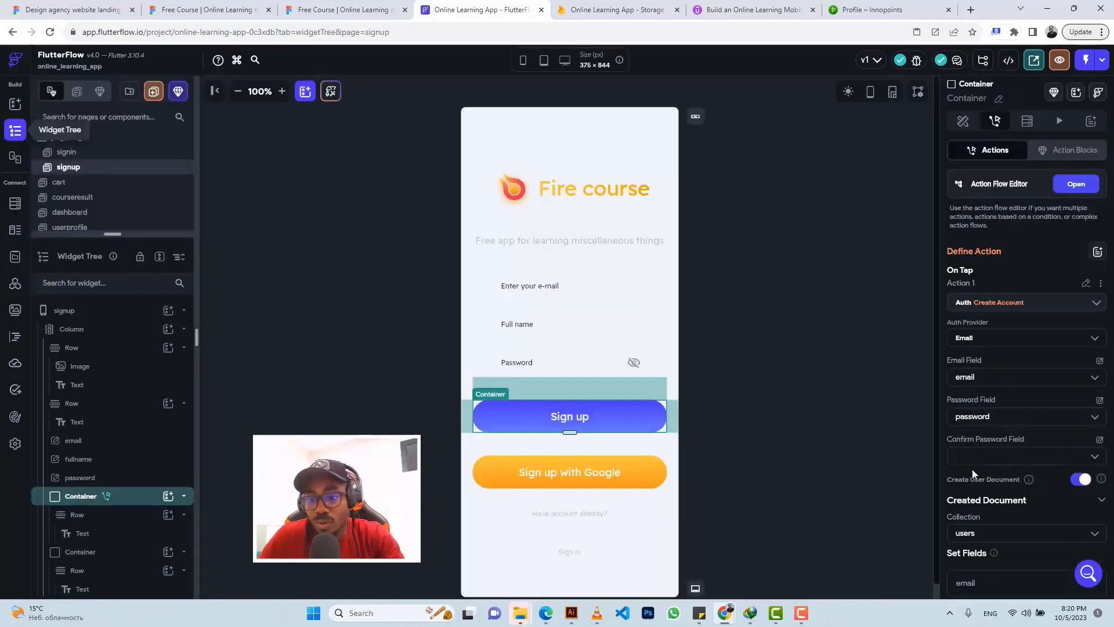
scroll(989, 500, "down", 2)
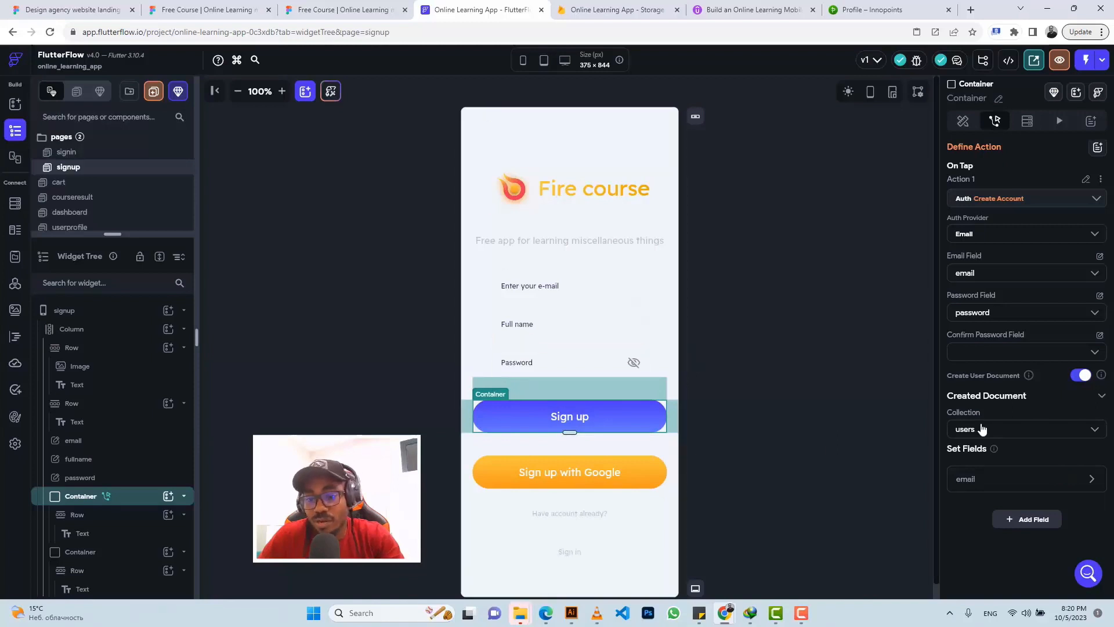
left_click(971, 481)
scroll(976, 497, "down", 2)
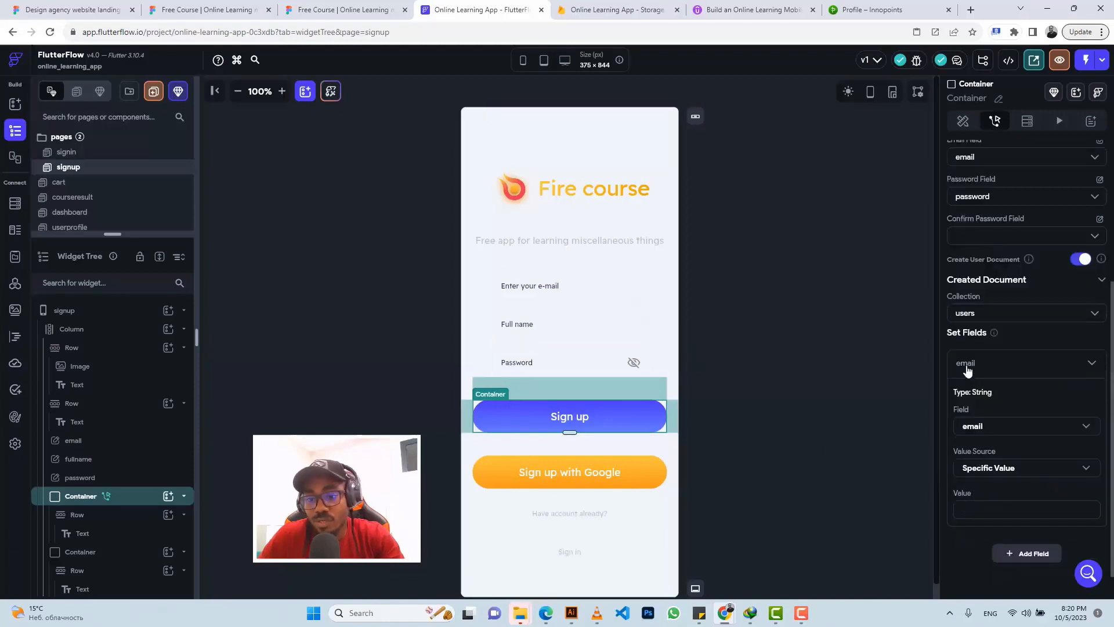
left_click(978, 429)
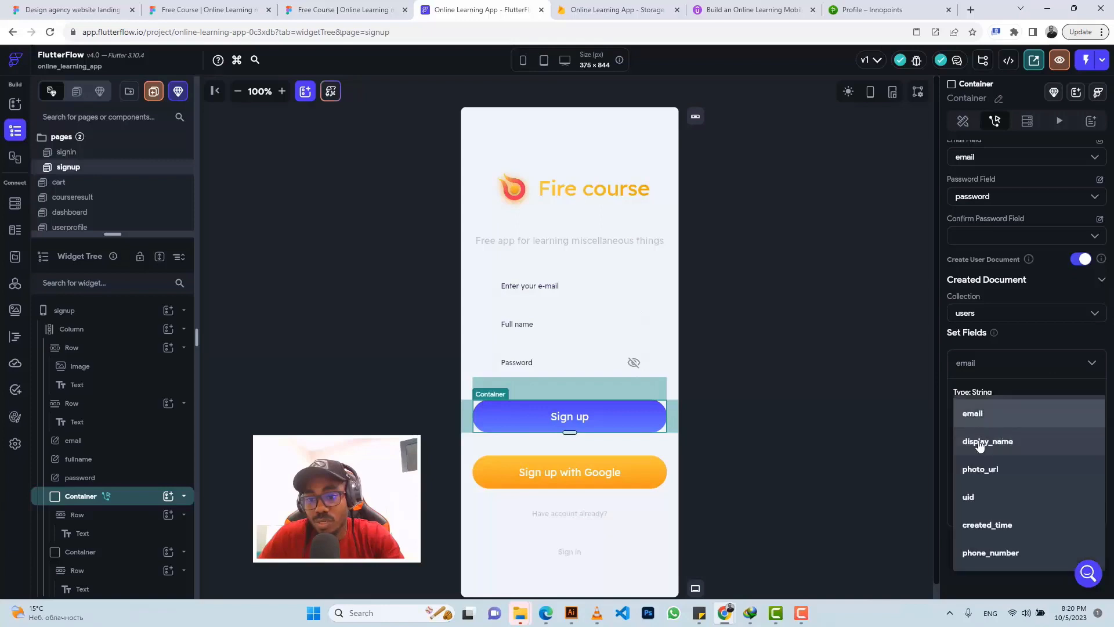
left_click(979, 442)
left_click(989, 470)
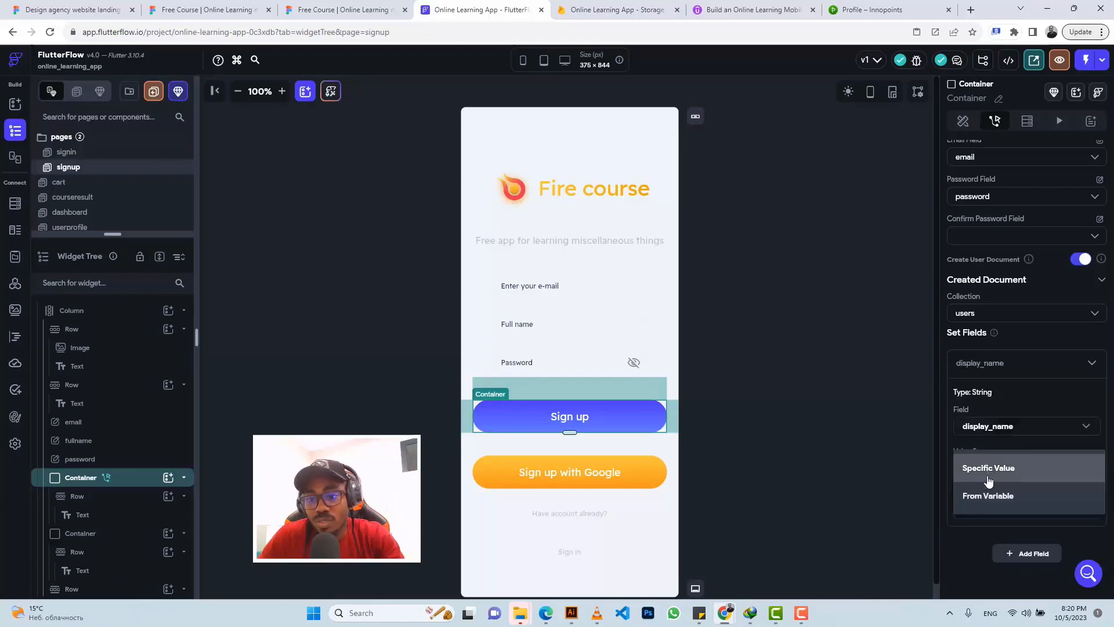
left_click(990, 498)
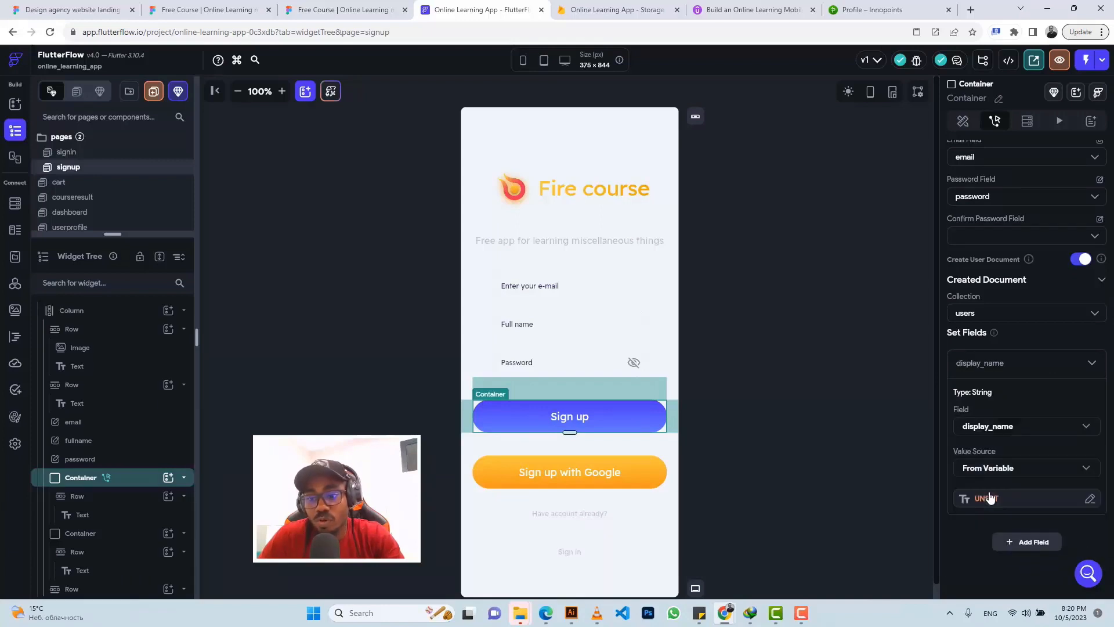
left_click(982, 500)
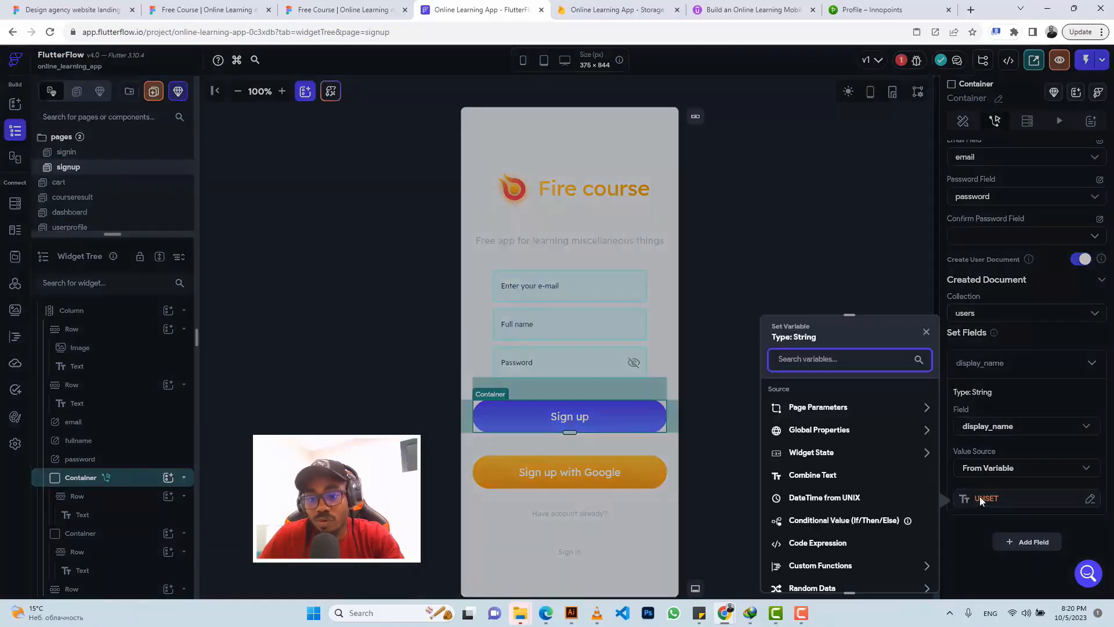
left_click(811, 455)
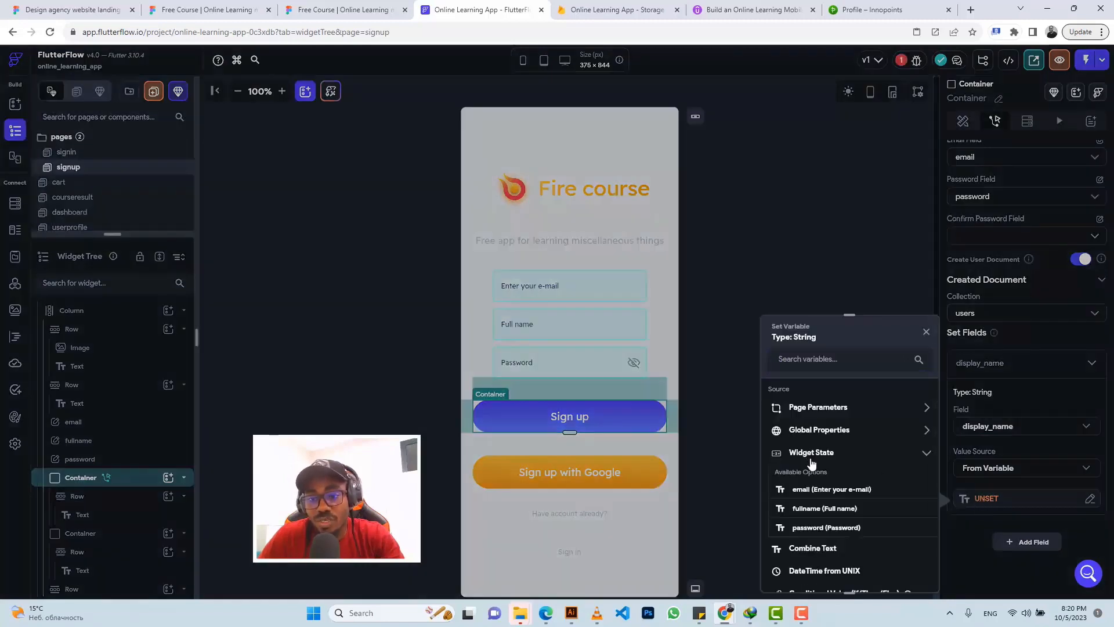
left_click(813, 512)
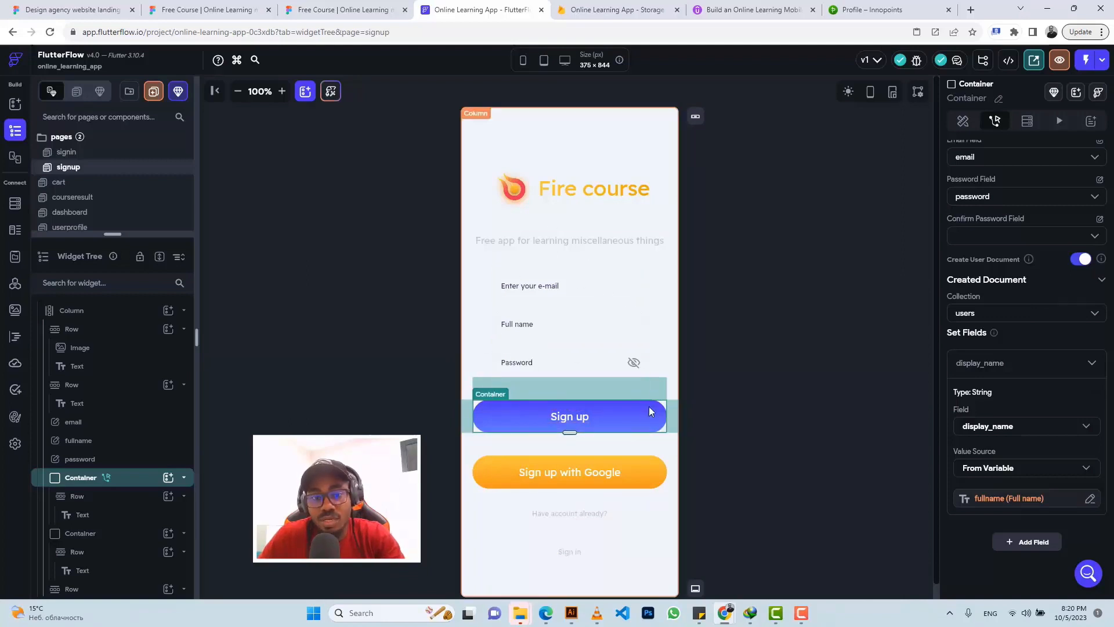
left_click(639, 466)
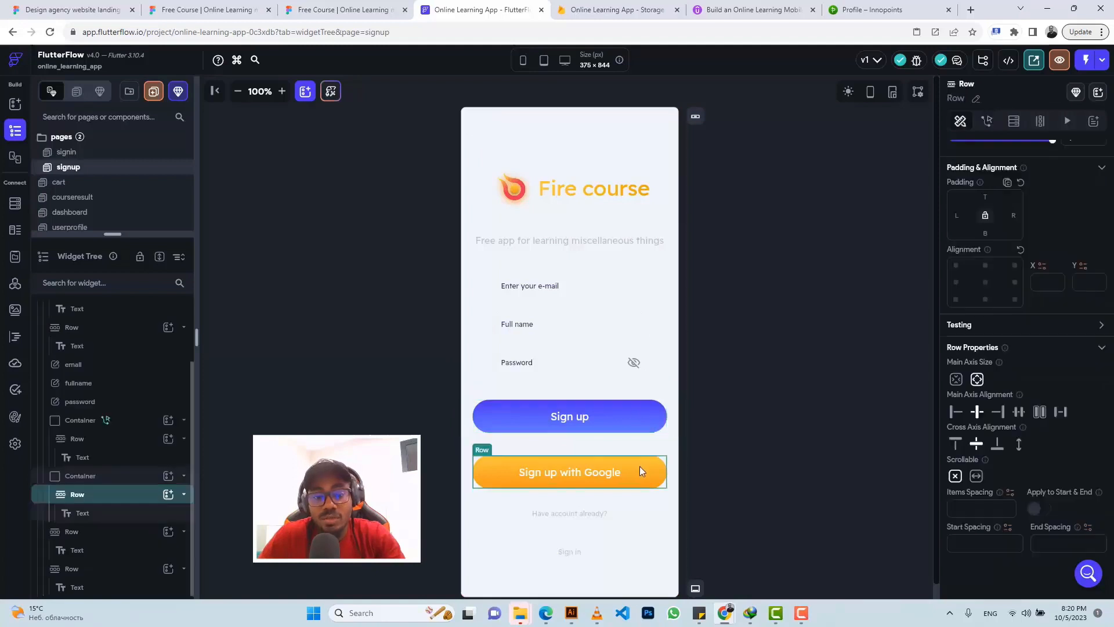
Step: Give the Sign up with Google container a Firebase Create Account action using the Google provider
left_click(109, 482)
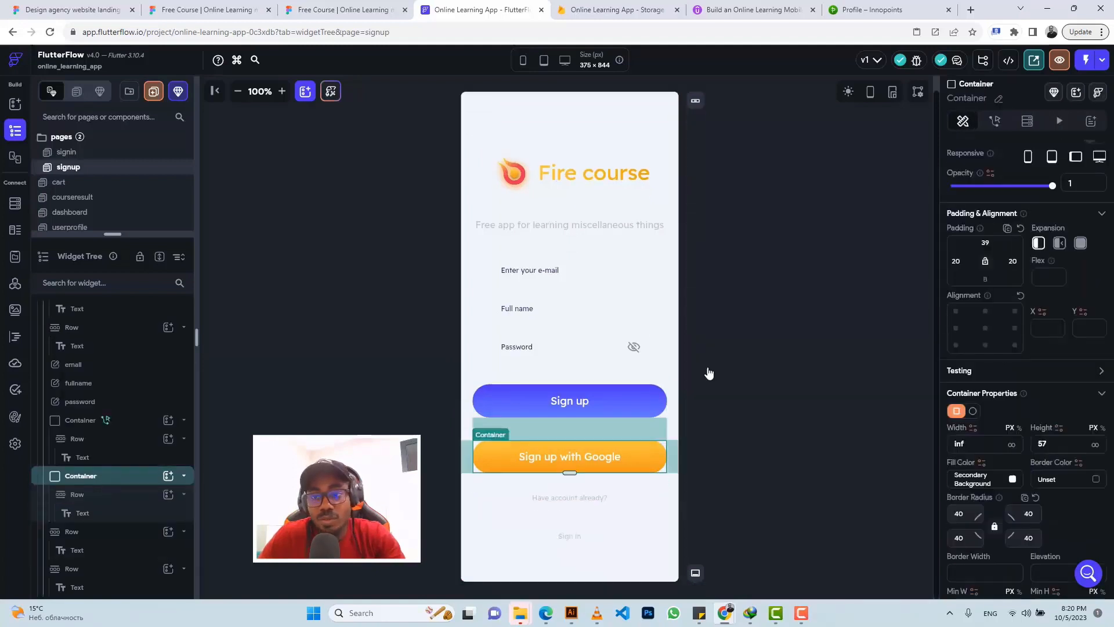
left_click(996, 121)
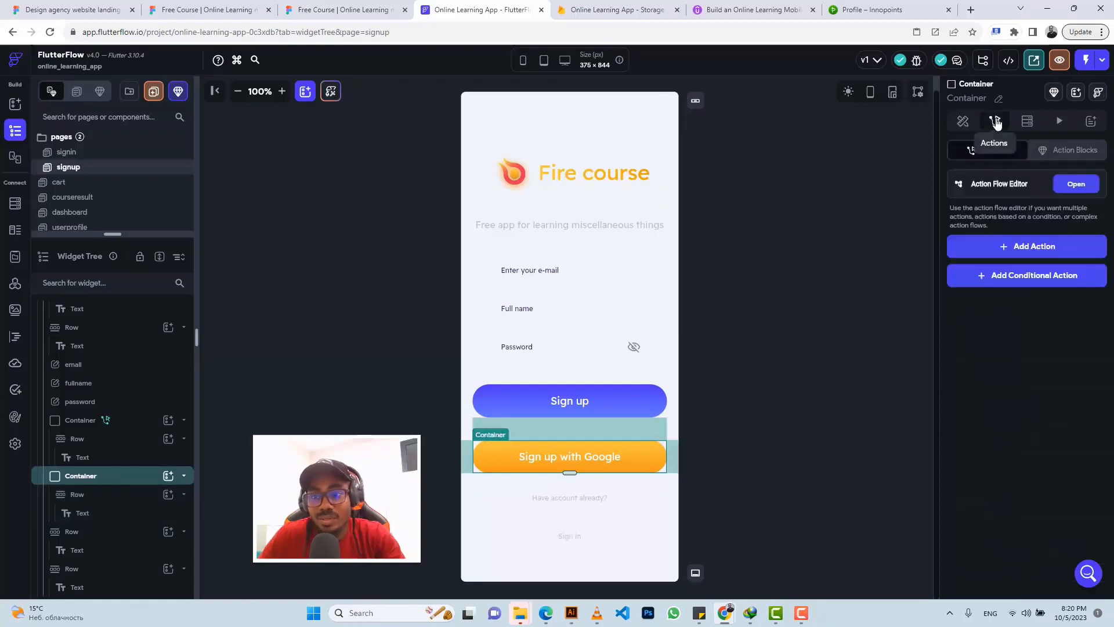
left_click(1024, 248)
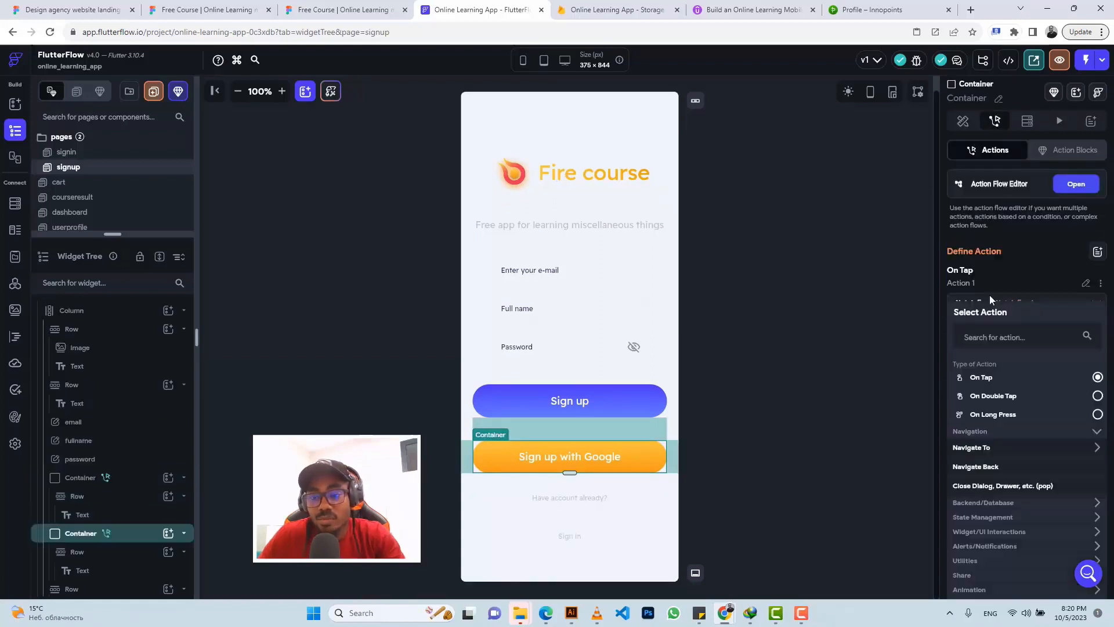
left_click(968, 505)
left_click(975, 576)
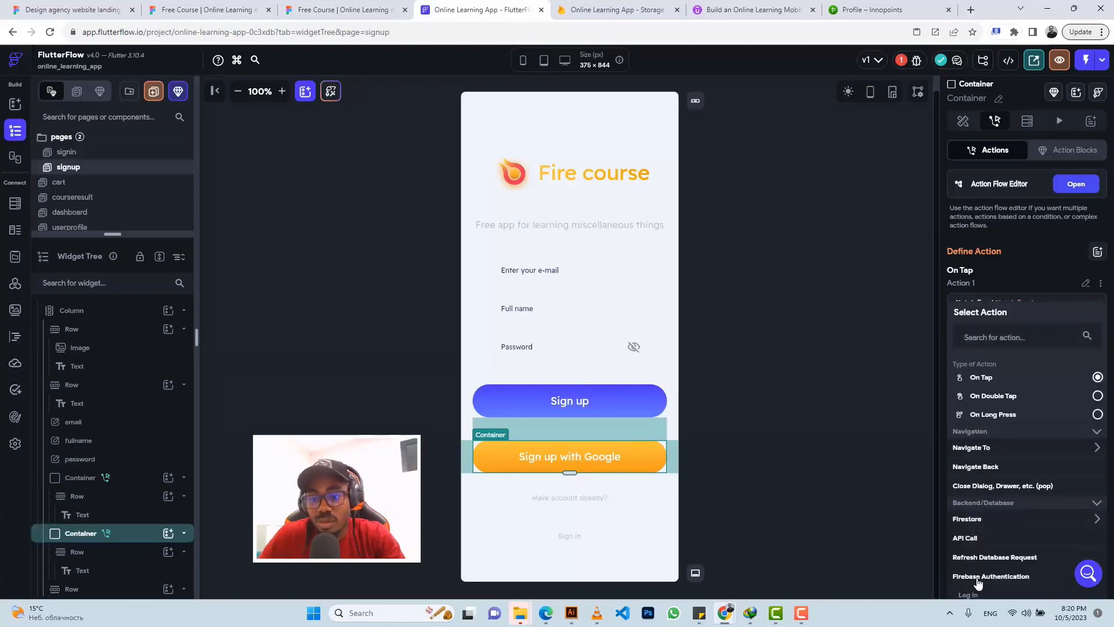
scroll(978, 538, "down", 3)
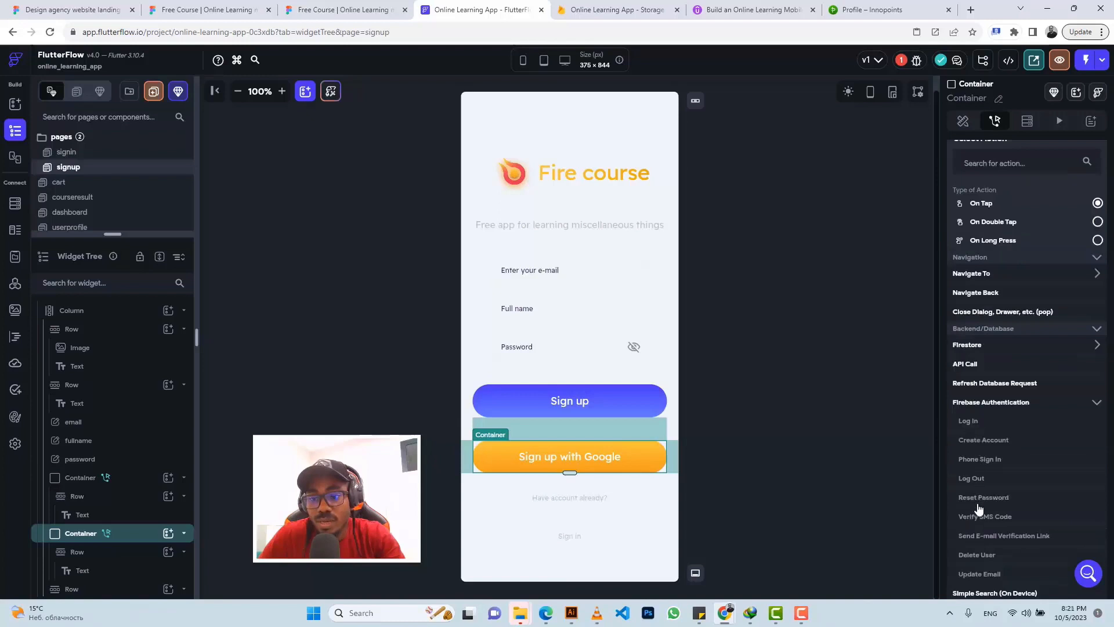
left_click(983, 440)
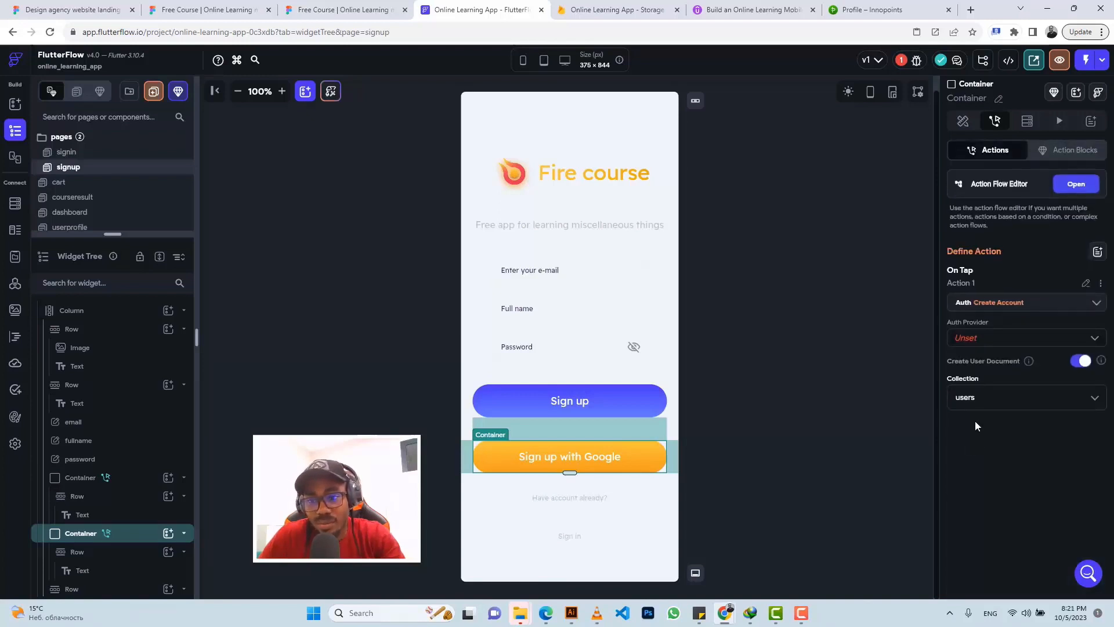
left_click(983, 345)
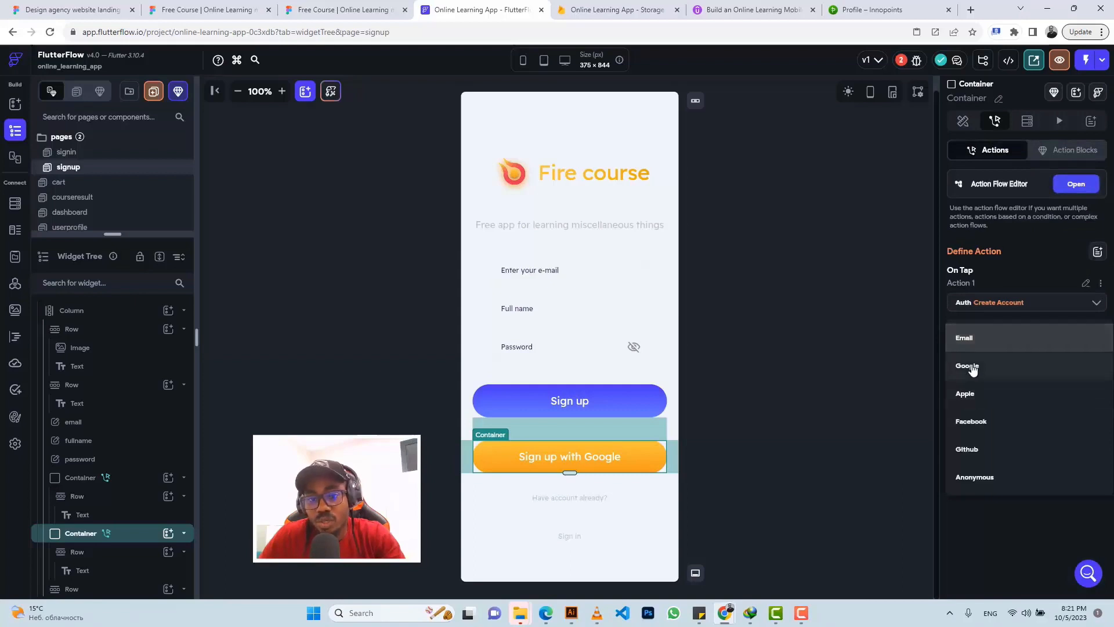
left_click(969, 365)
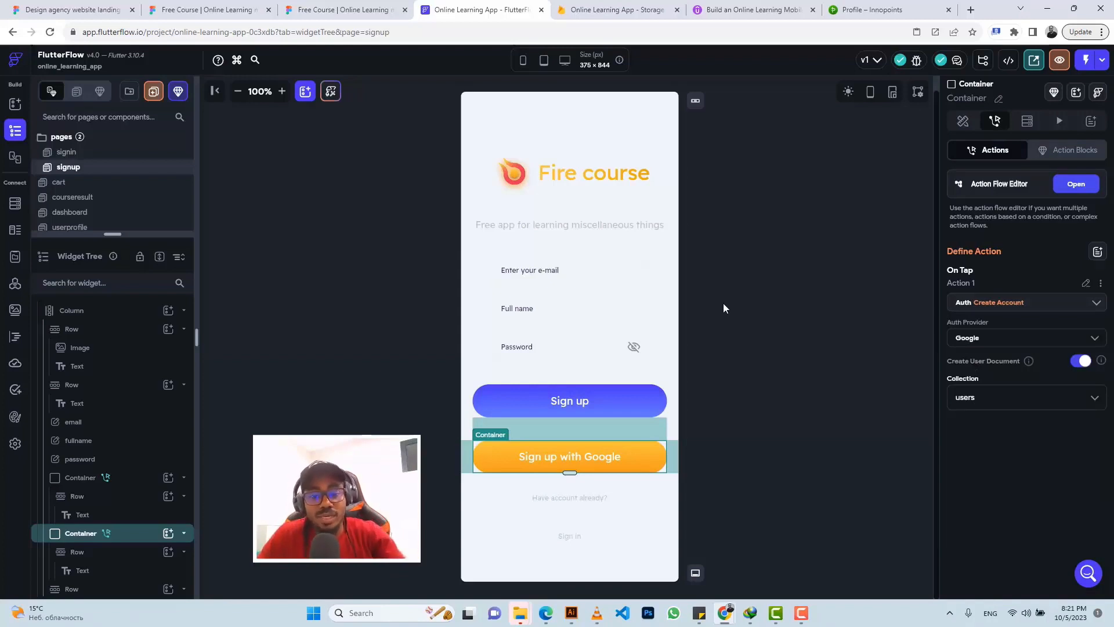
left_click(571, 535)
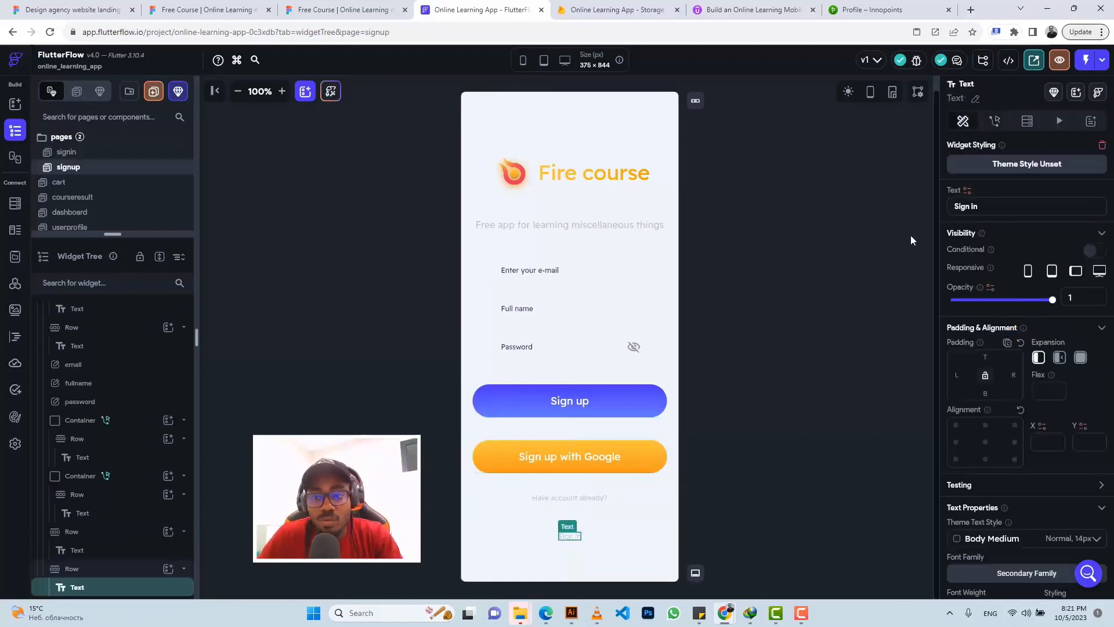
Step: Make the Sign in text navigate to the signin page with a Fade transition
left_click(996, 120)
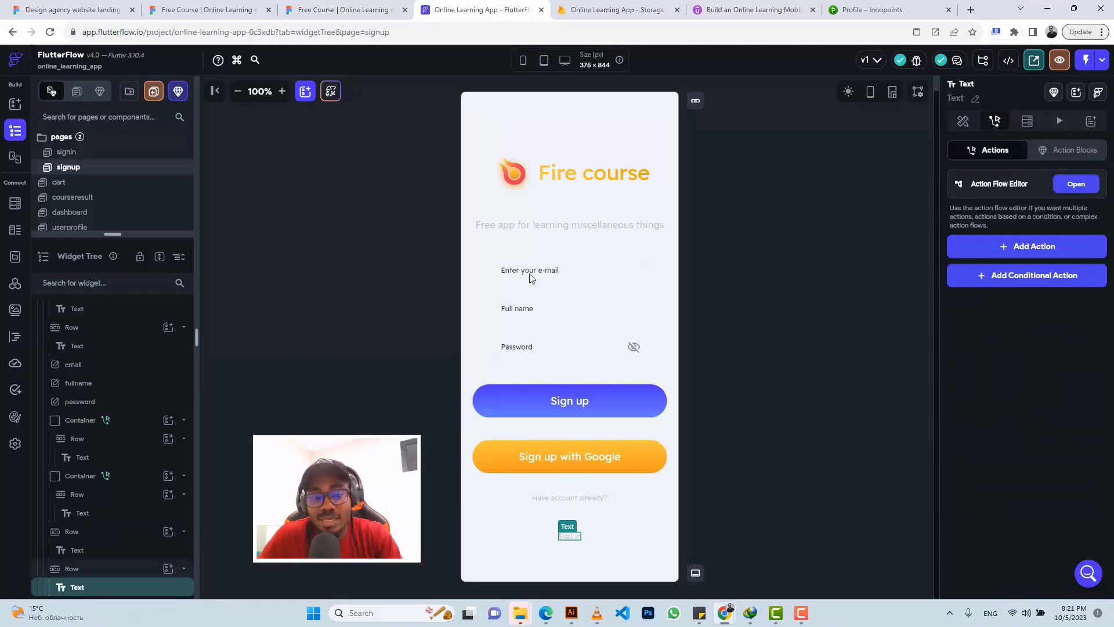
left_click(1017, 248)
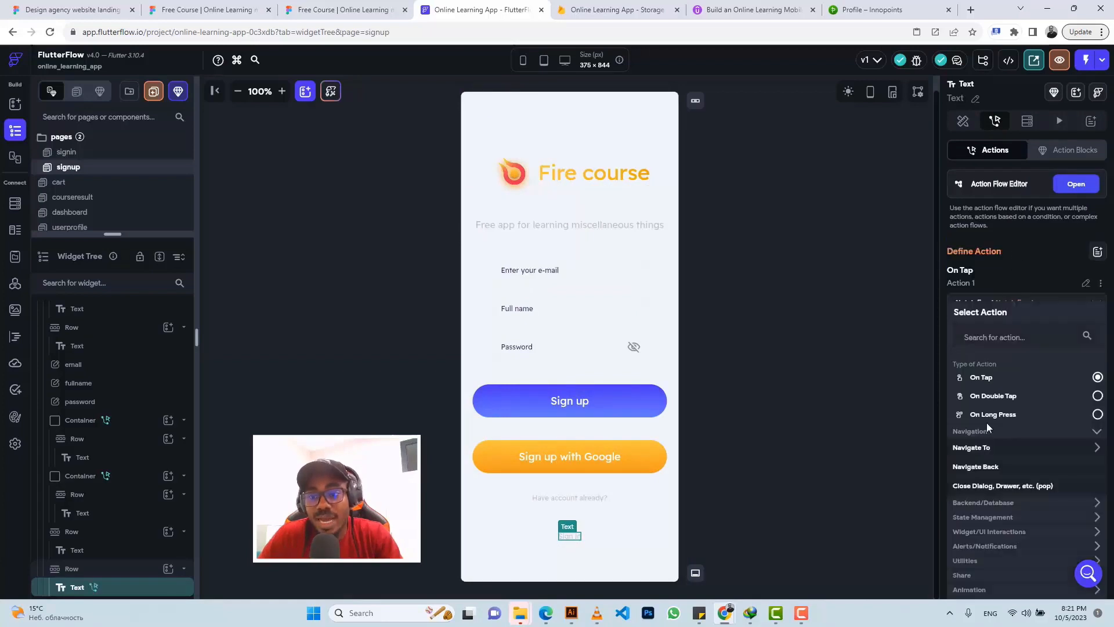
left_click(980, 451)
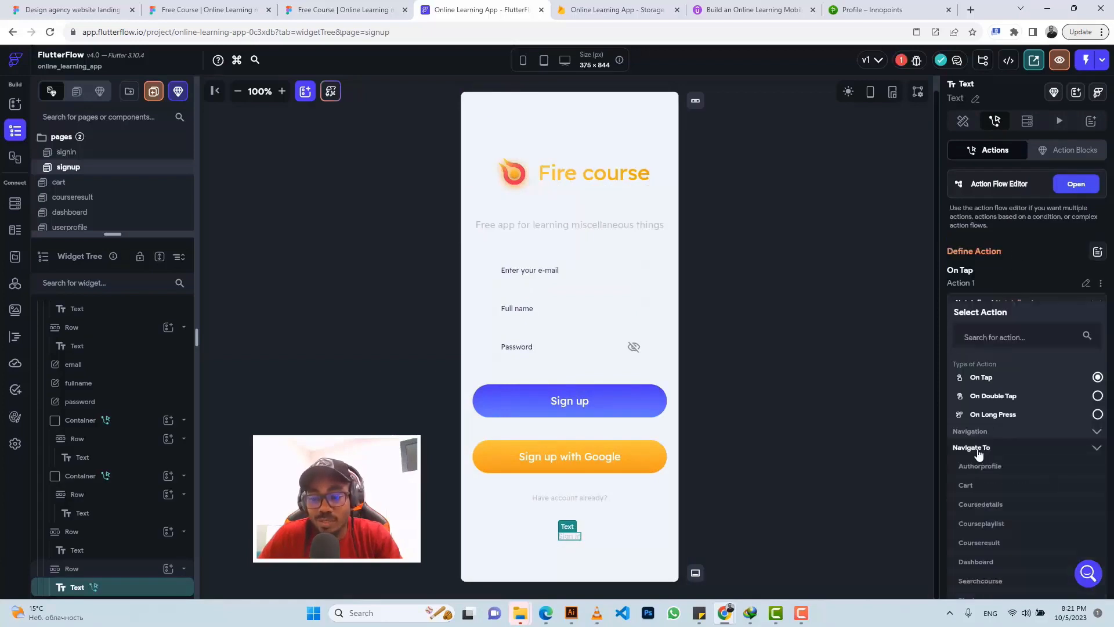
scroll(979, 460, "down", 2)
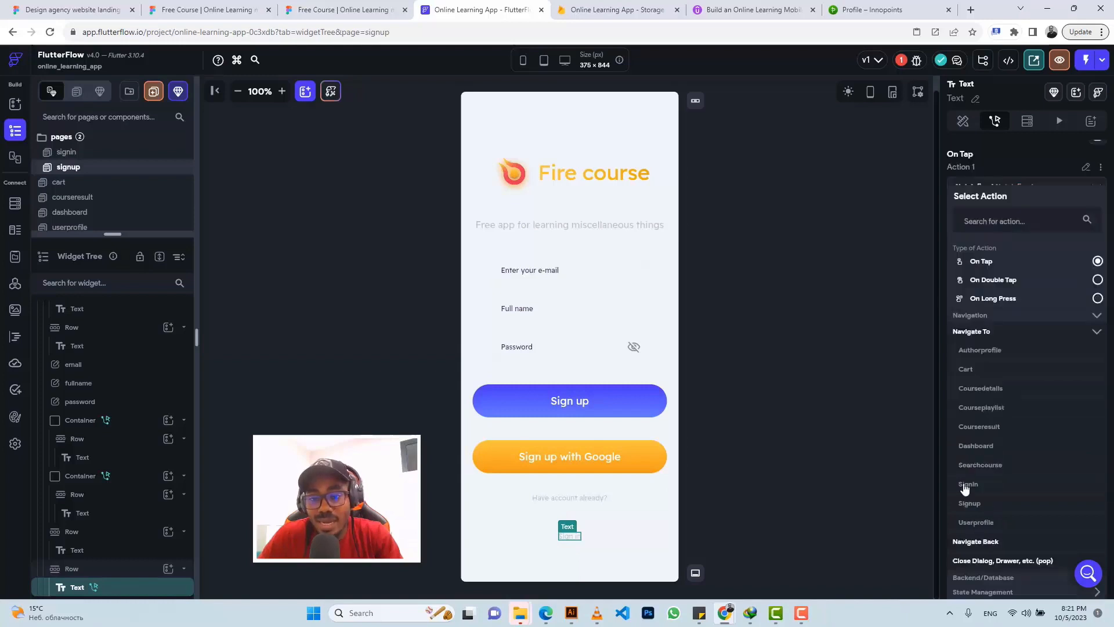
left_click(967, 484)
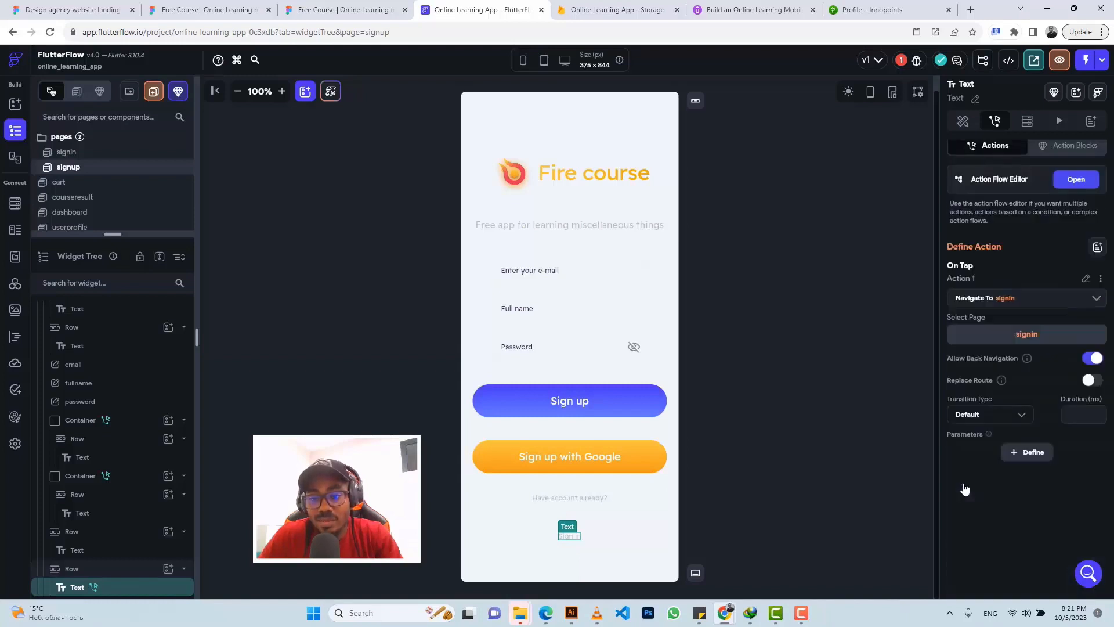
left_click(994, 421)
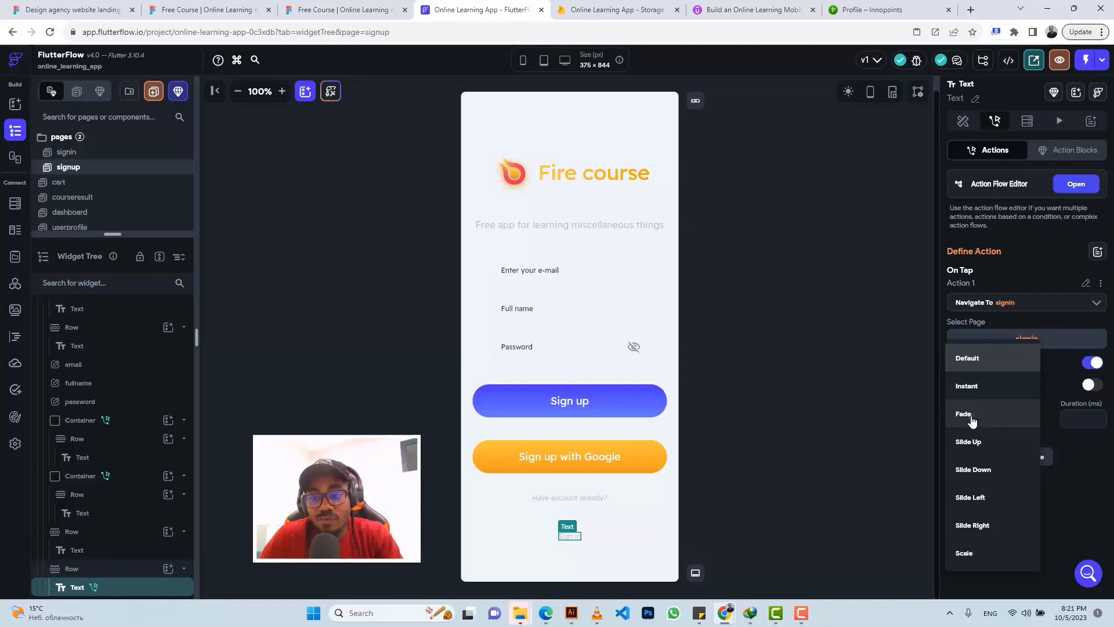
left_click(964, 414)
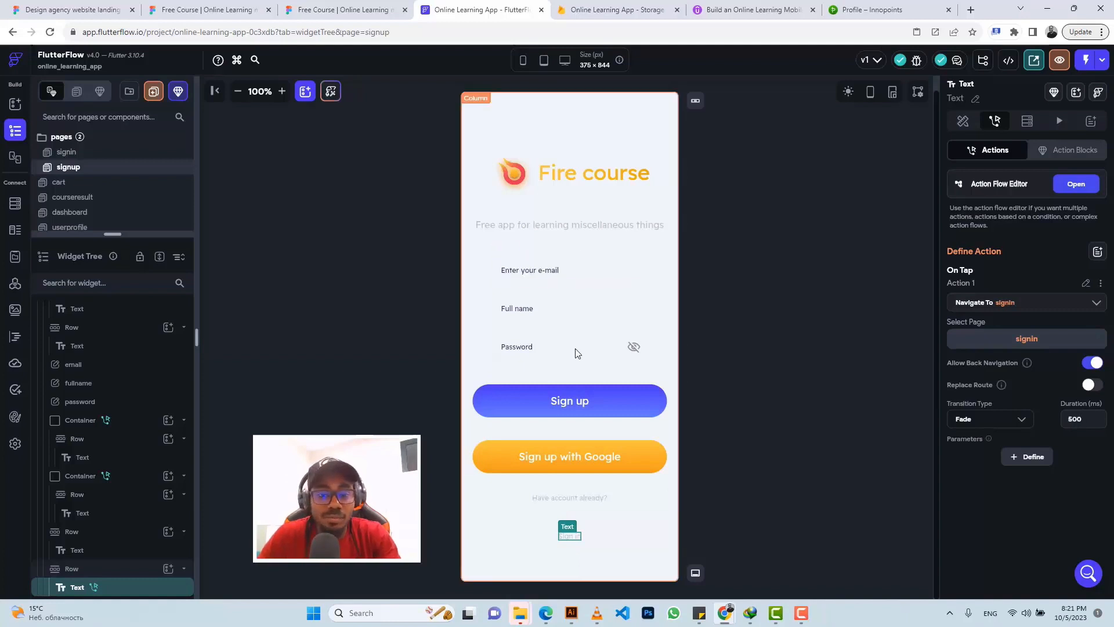
Step: On the signin page, rename the e-mail input to 'email' and change its label to 'Enter your e-mail'
left_click(67, 153)
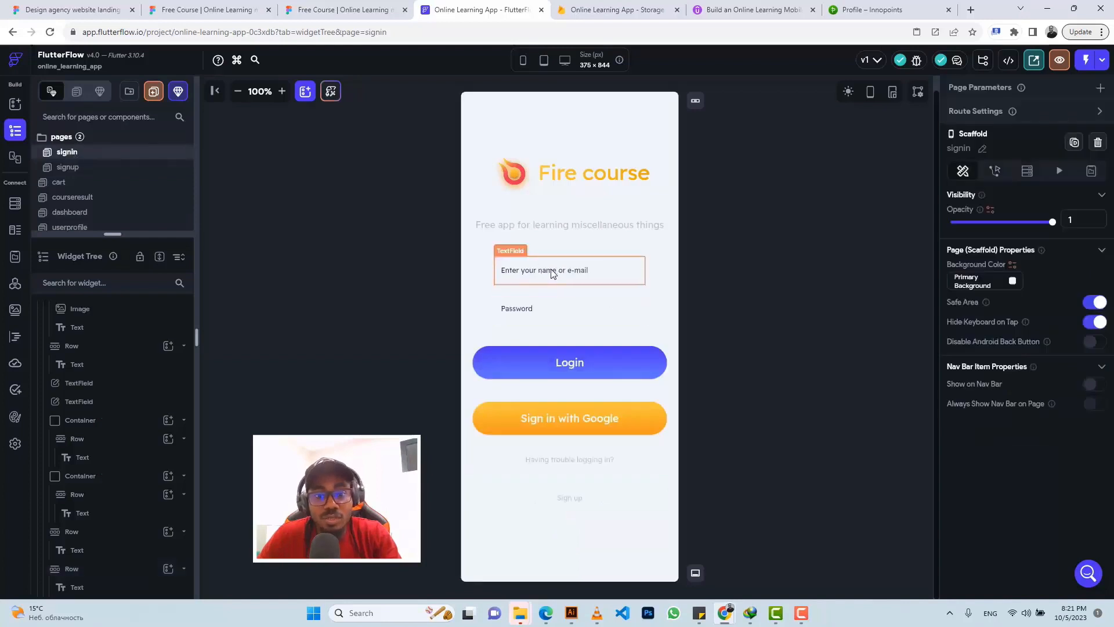
left_click(569, 256)
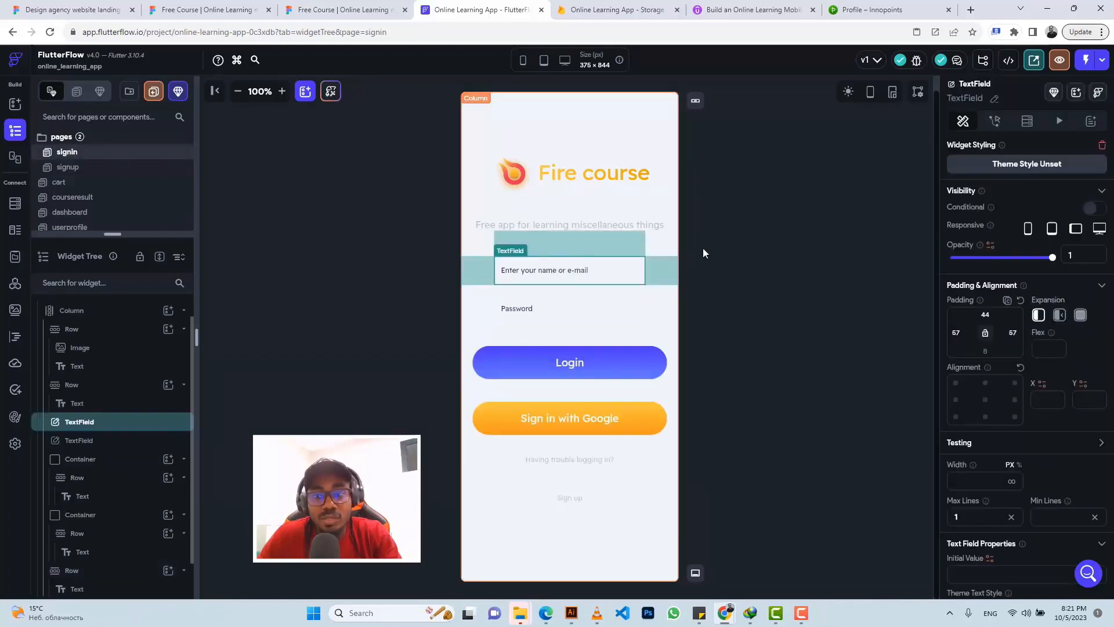
left_click(995, 100)
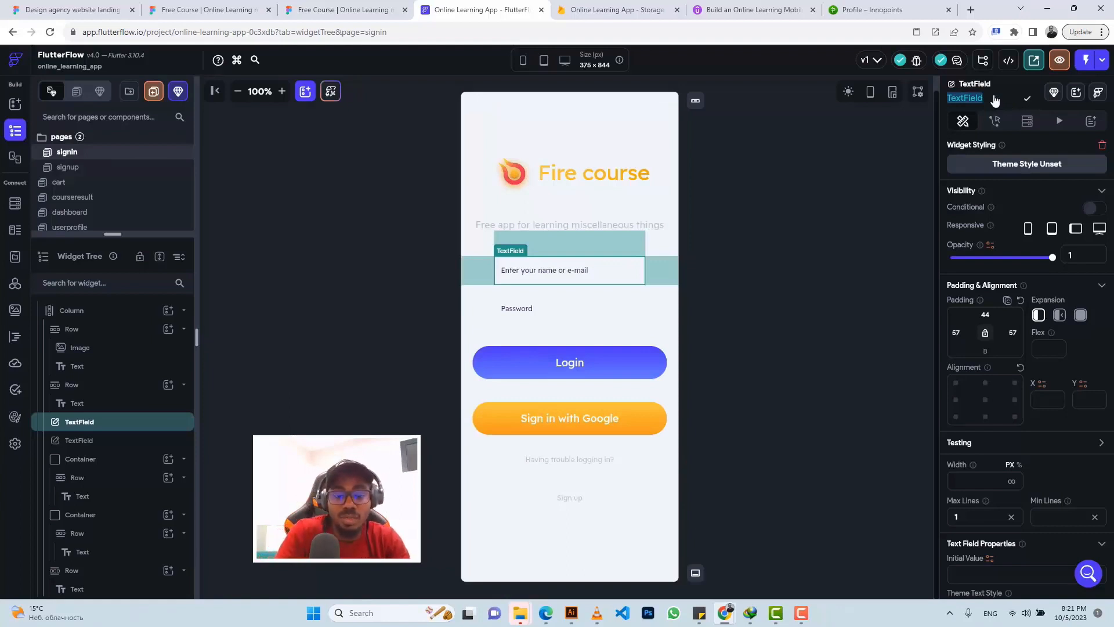
type("email")
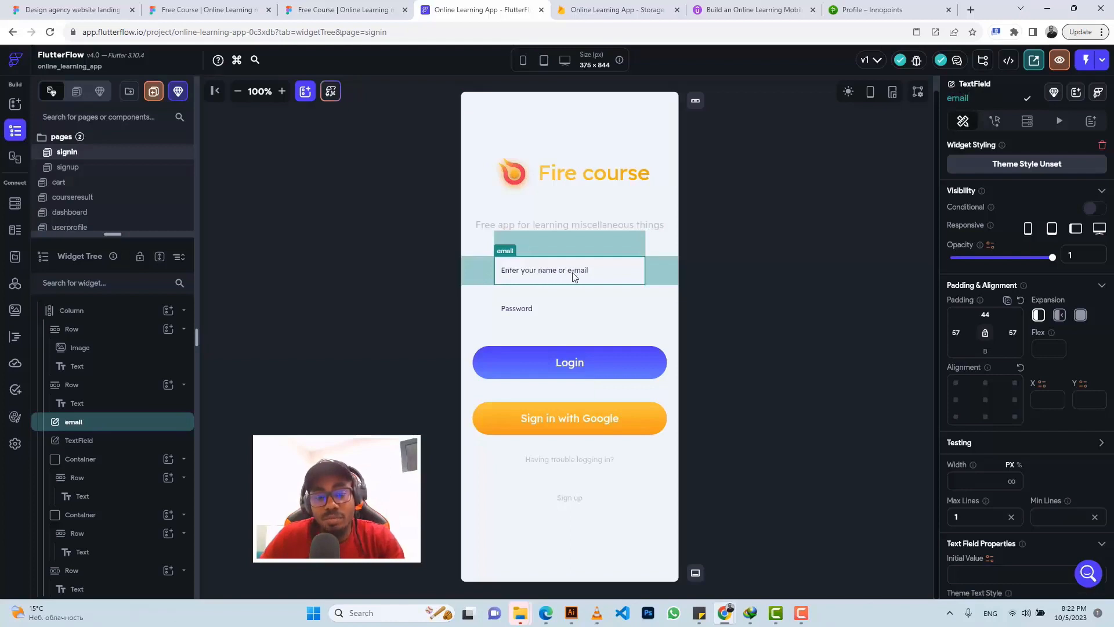
scroll(1005, 421, "down", 6)
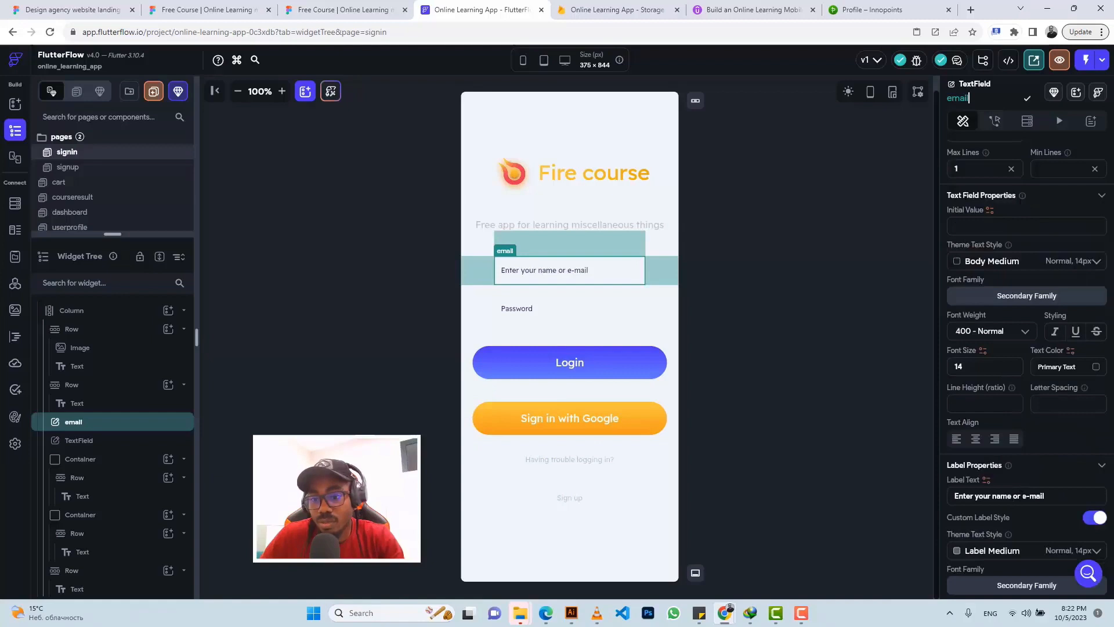
left_click(1023, 496)
key("BackSpace")
key("BackSpace")
key("BackSpace")
key("BackSpace")
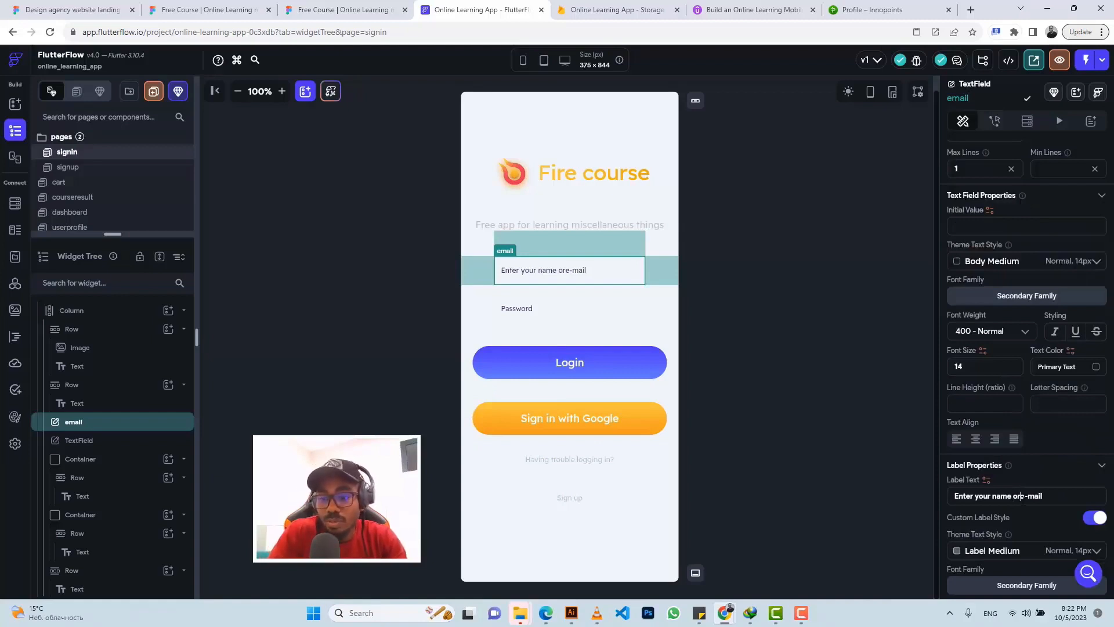
key("BackSpace")
key("BackSpace")
key("BackSpace")
key("BackSpace")
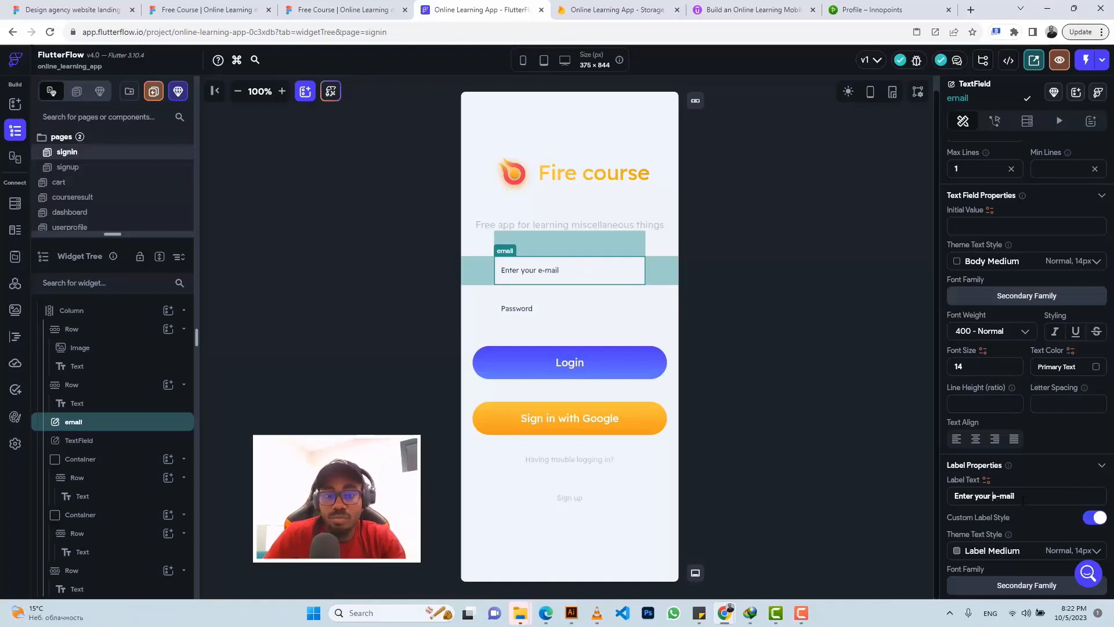
Step: Make the password input a hidden-text password field and turn off autofocus on both inputs
left_click(544, 312)
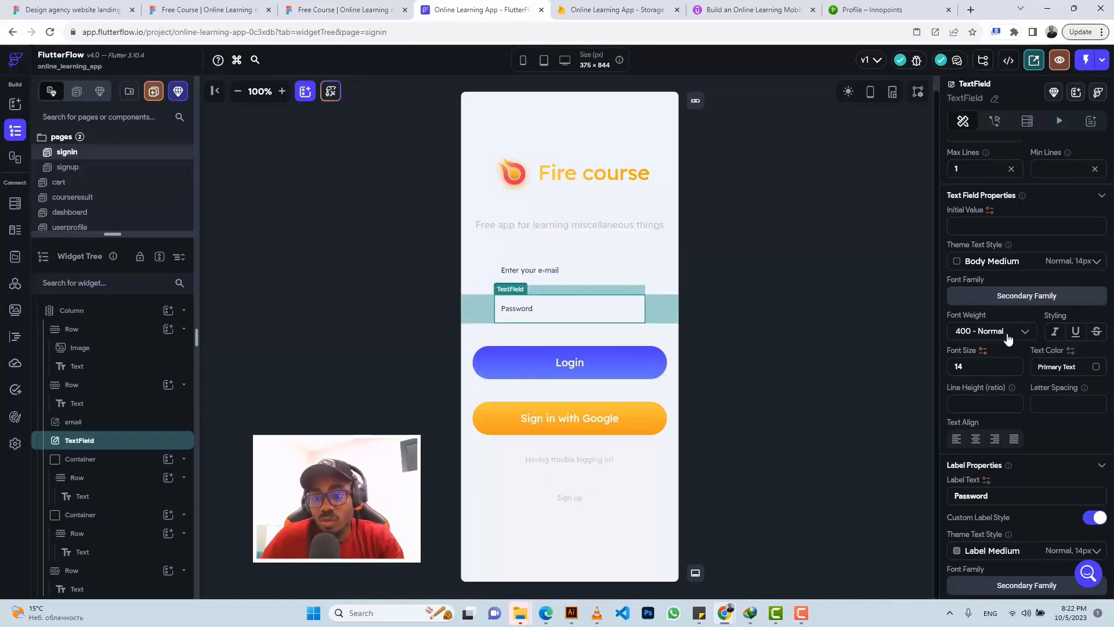
scroll(1007, 336, "down", 10)
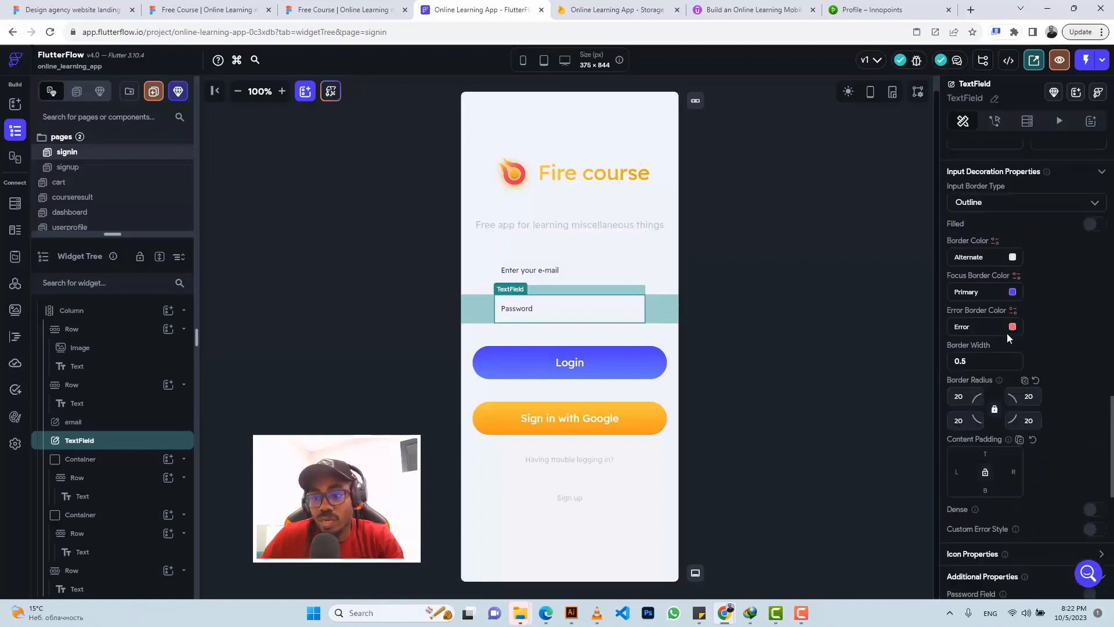
scroll(1015, 339, "down", 5)
left_click(1094, 345)
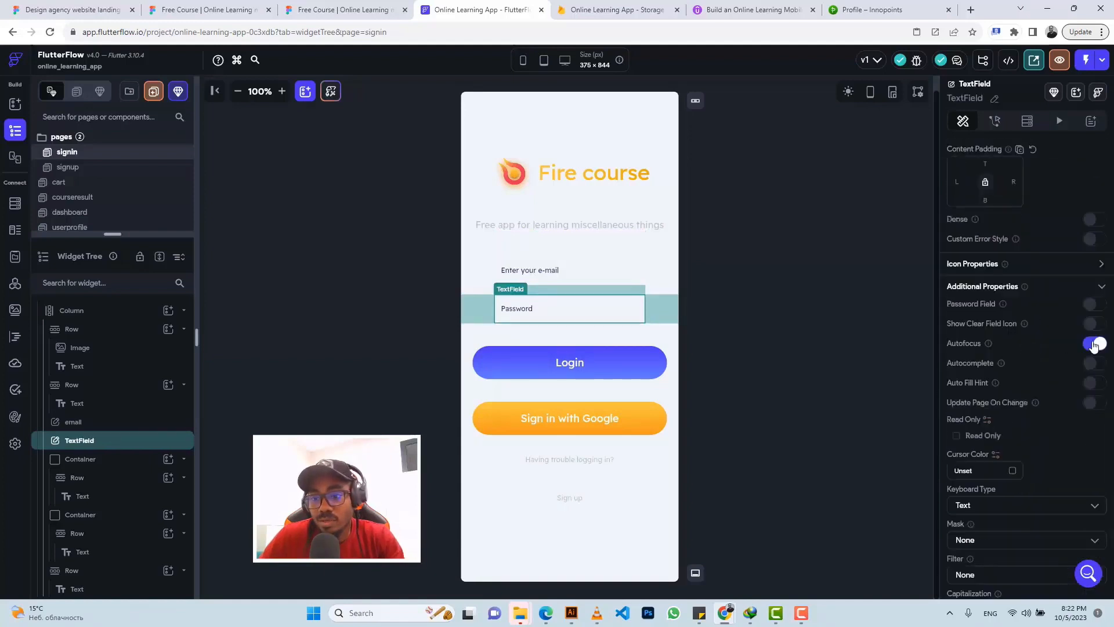
left_click(1095, 344)
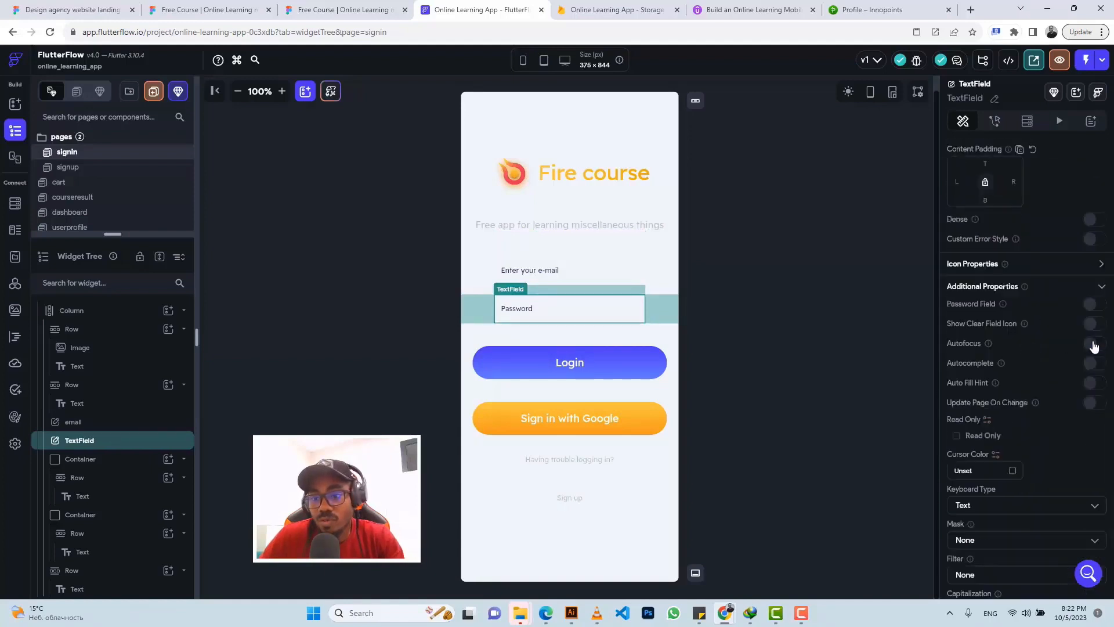
left_click(1095, 305)
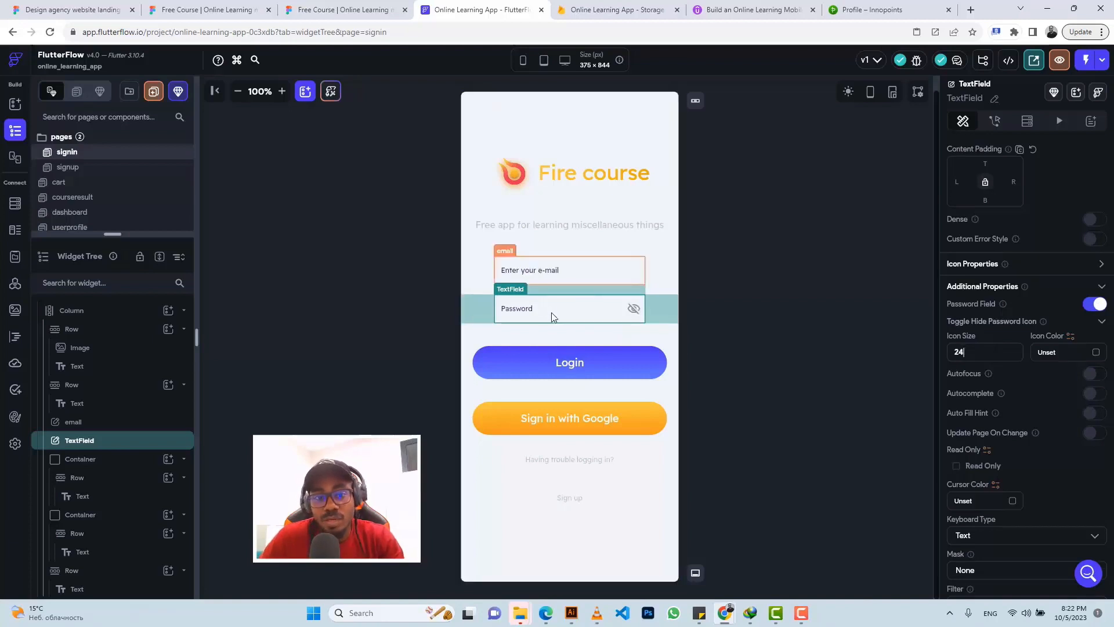
left_click(558, 277)
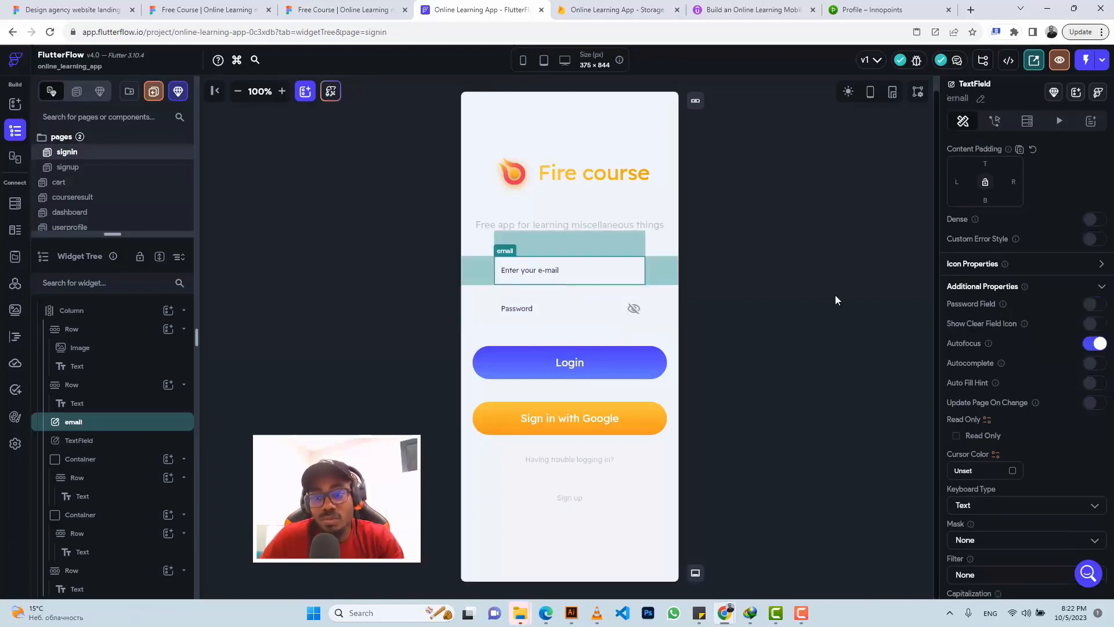
left_click(1091, 345)
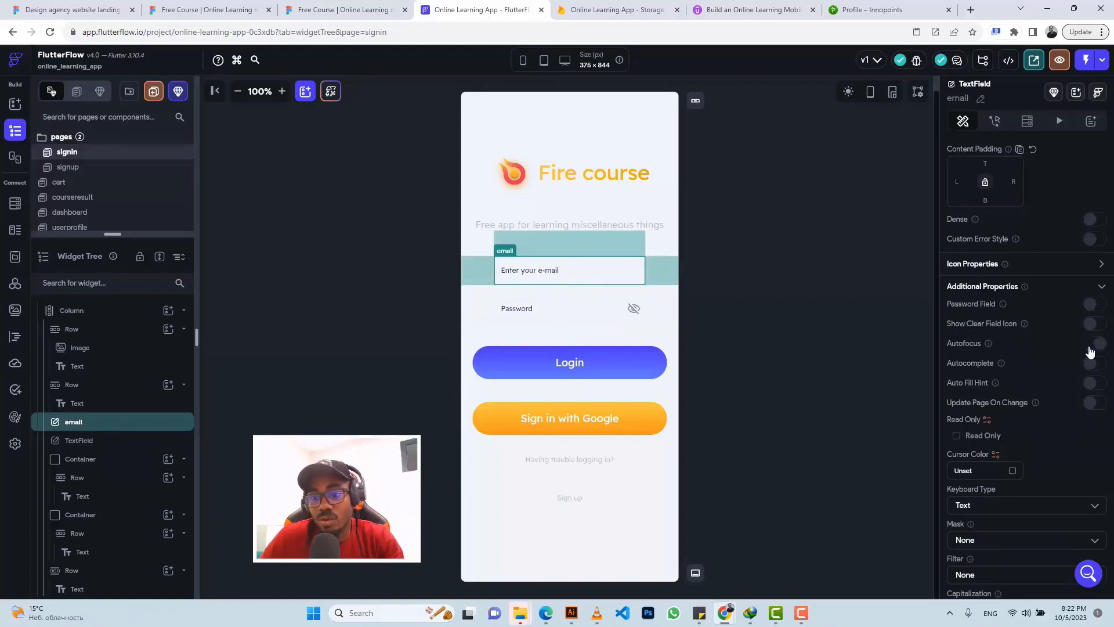
left_click(563, 355)
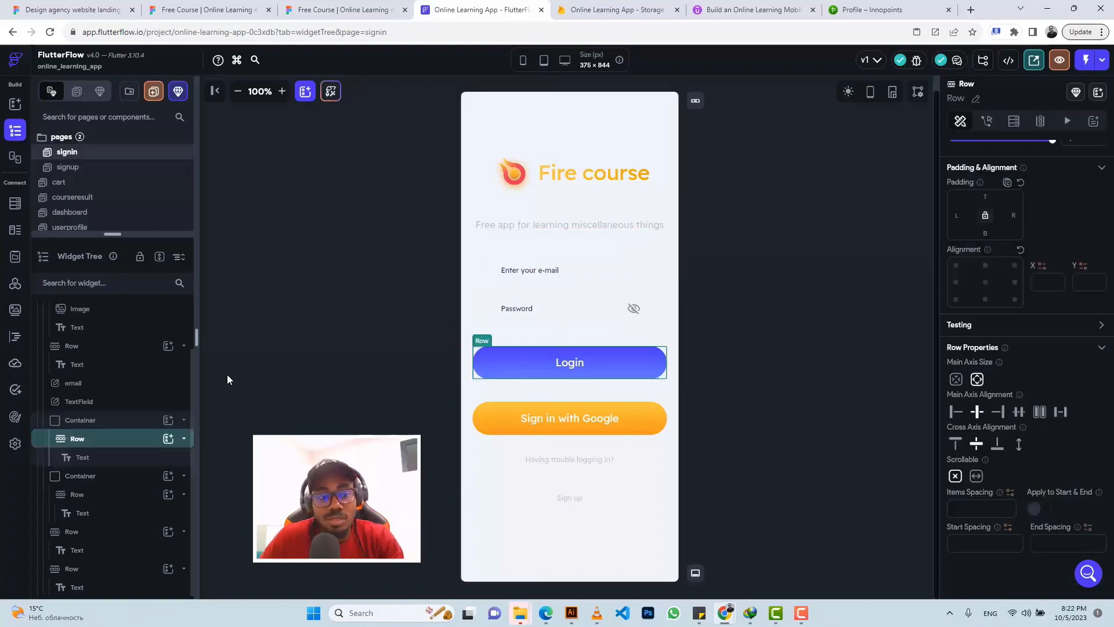
Step: Give the Login container an Email Log In action using the email and password inputs
left_click(116, 420)
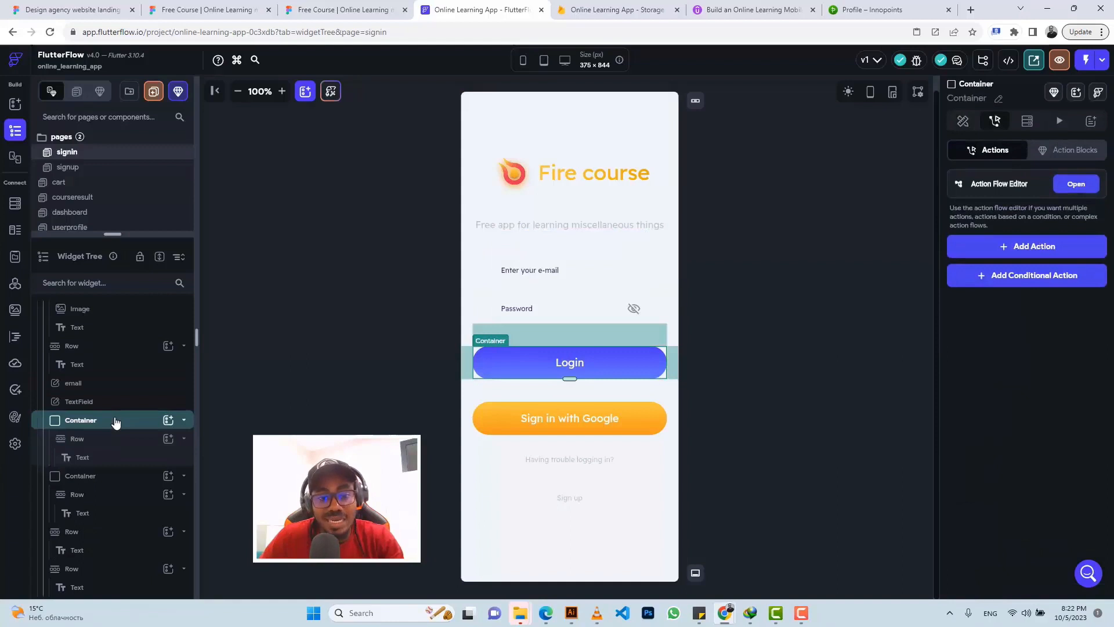
left_click(1021, 247)
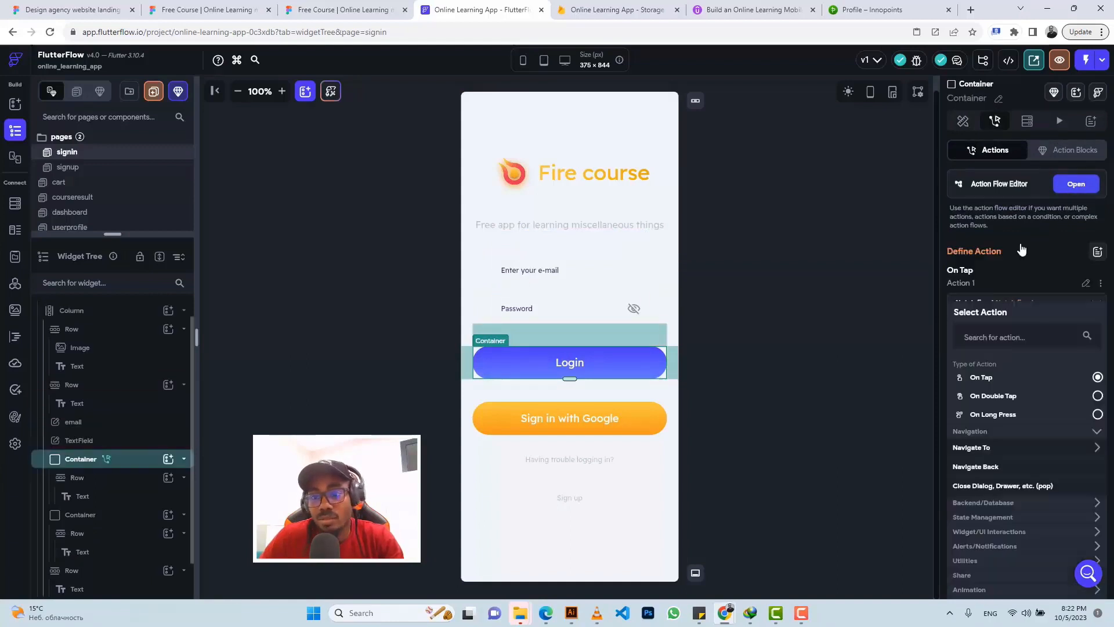
left_click(975, 504)
scroll(976, 509, "down", 2)
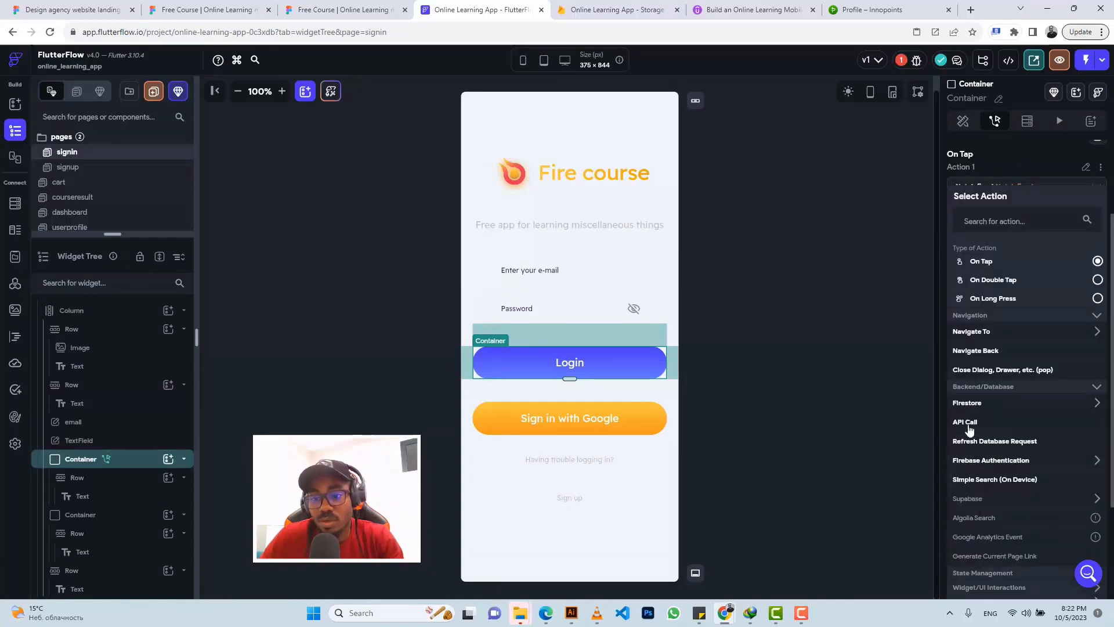
left_click(969, 403)
left_click(968, 404)
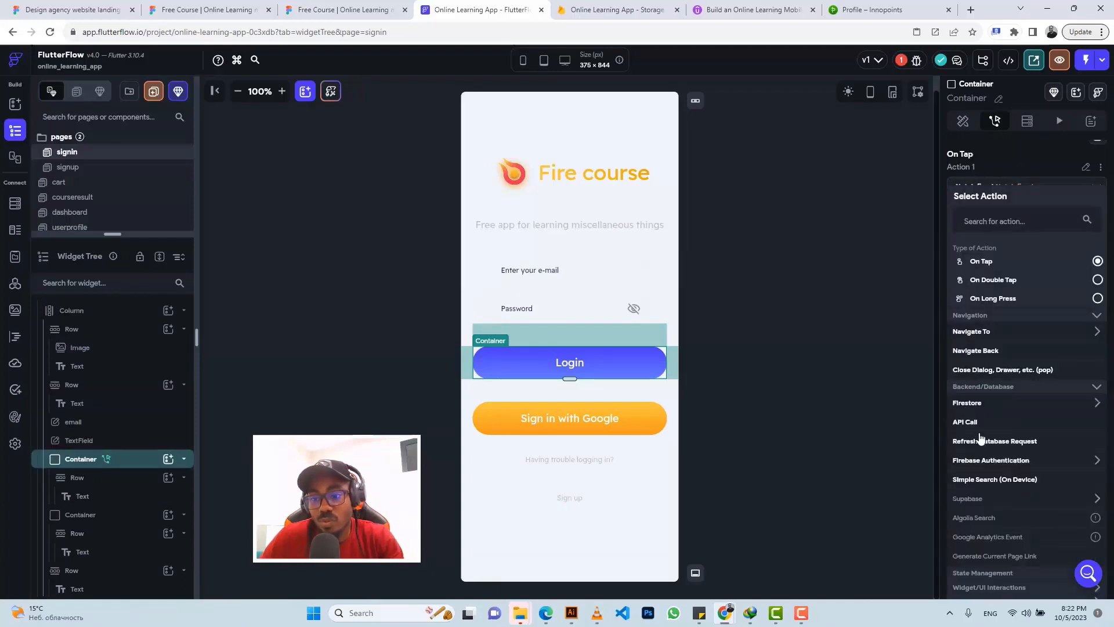
left_click(983, 461)
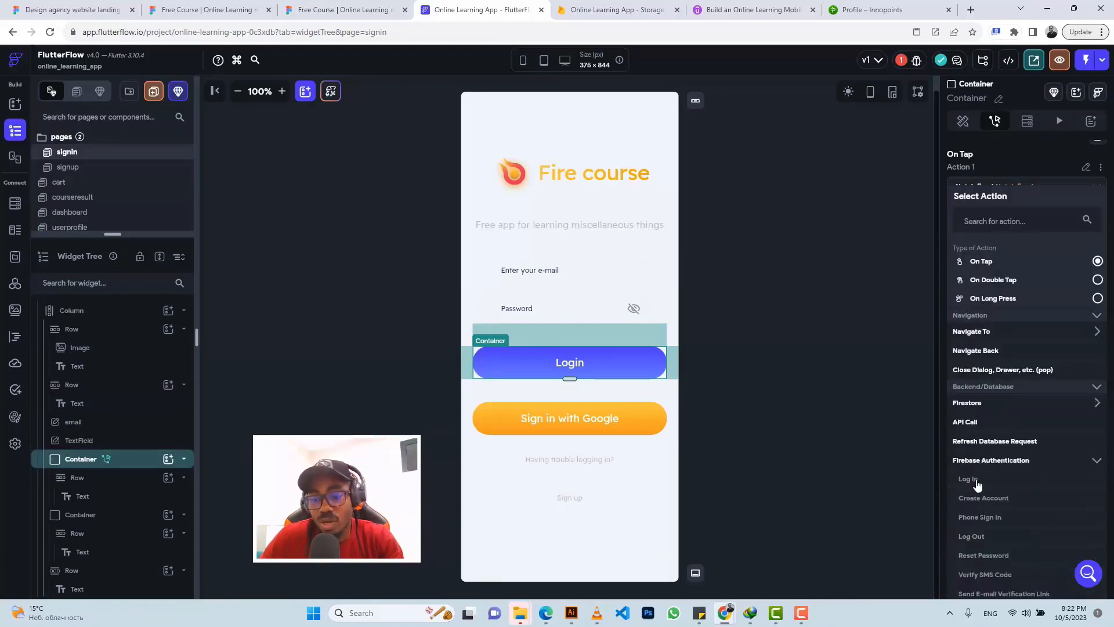
left_click(969, 480)
left_click(974, 339)
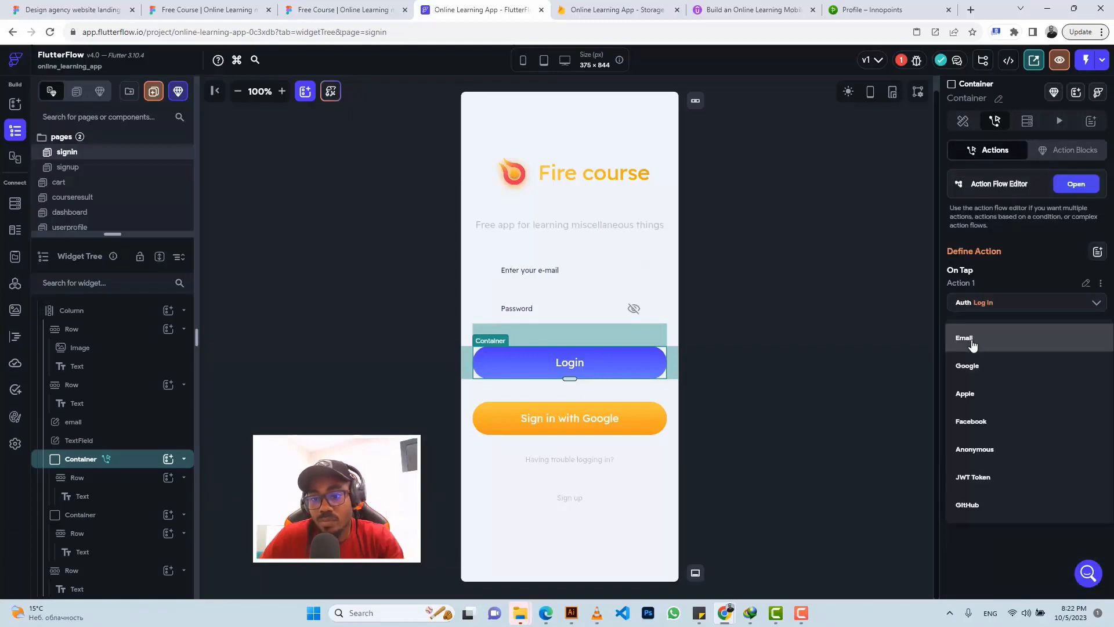
left_click(971, 342)
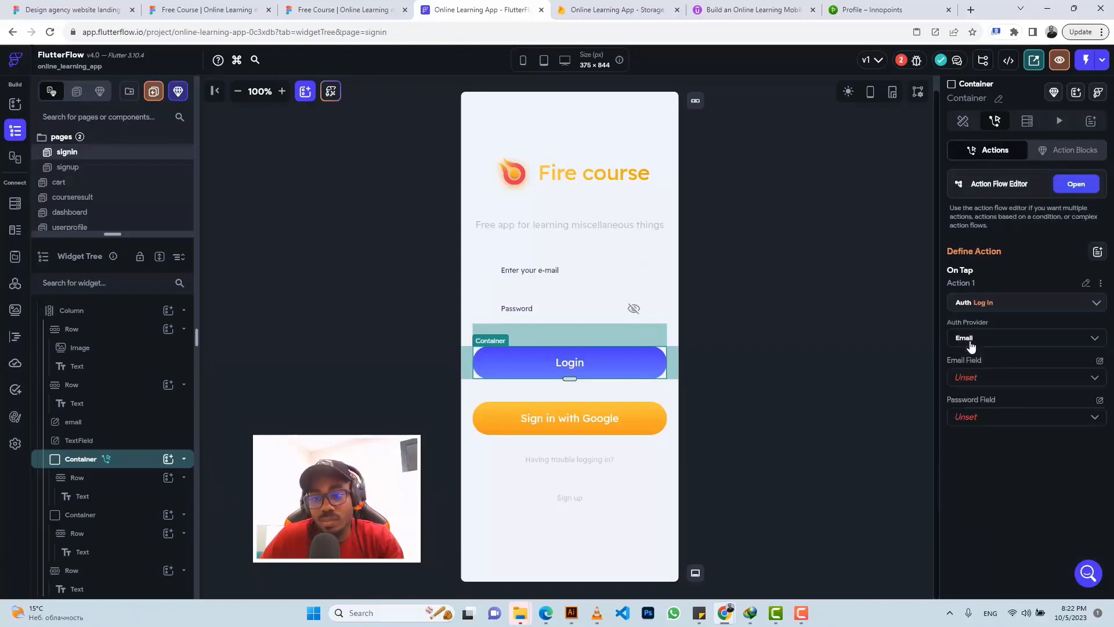
left_click(974, 376)
left_click(972, 380)
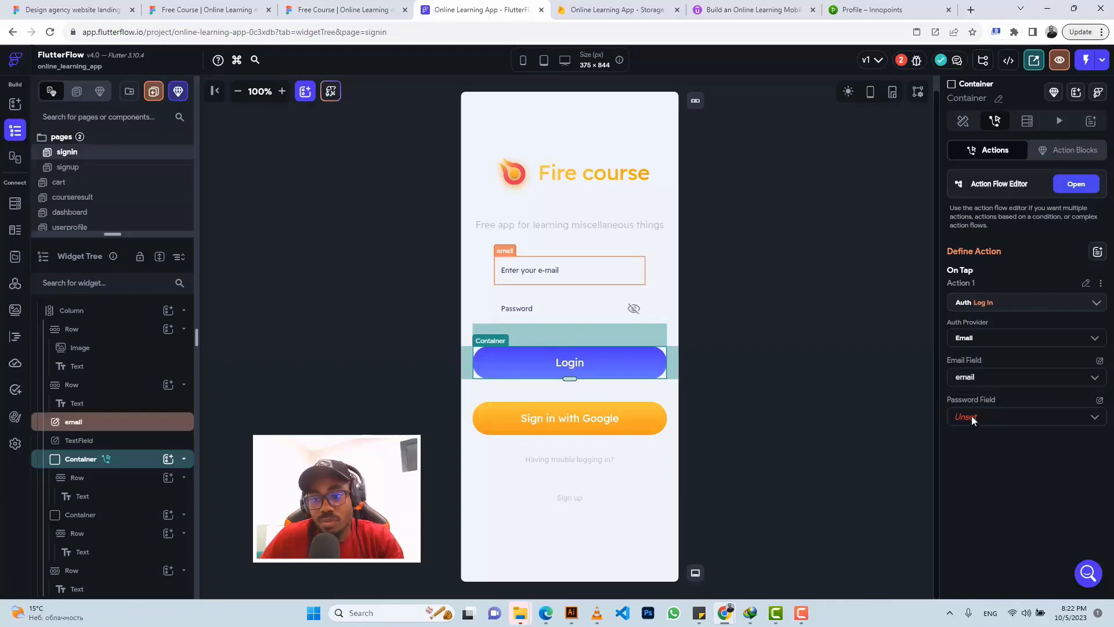
left_click(974, 425)
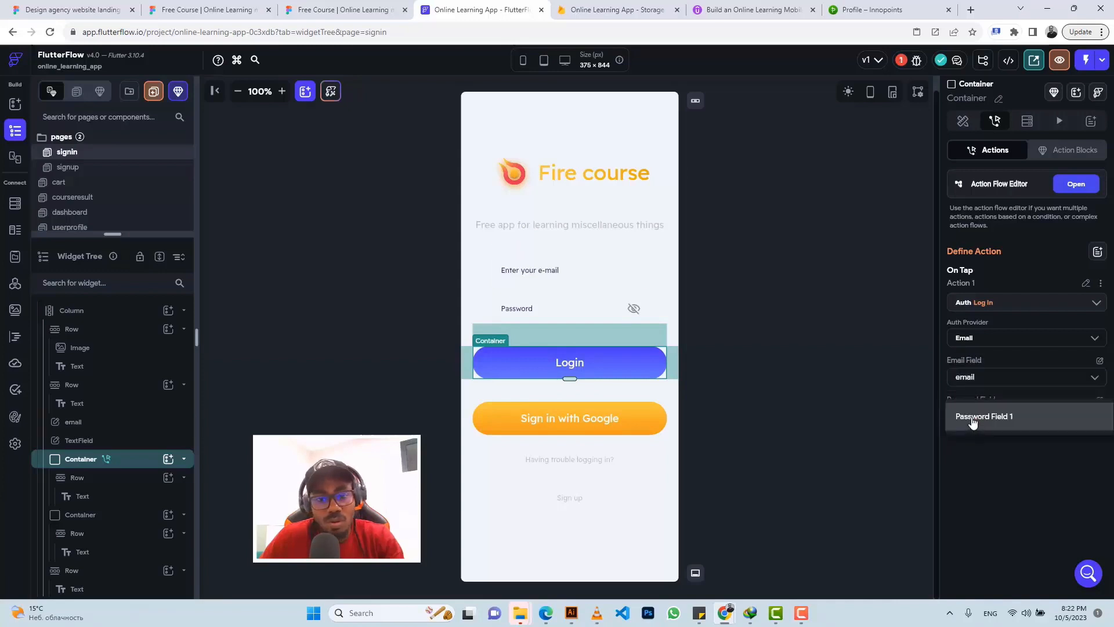
left_click(973, 423)
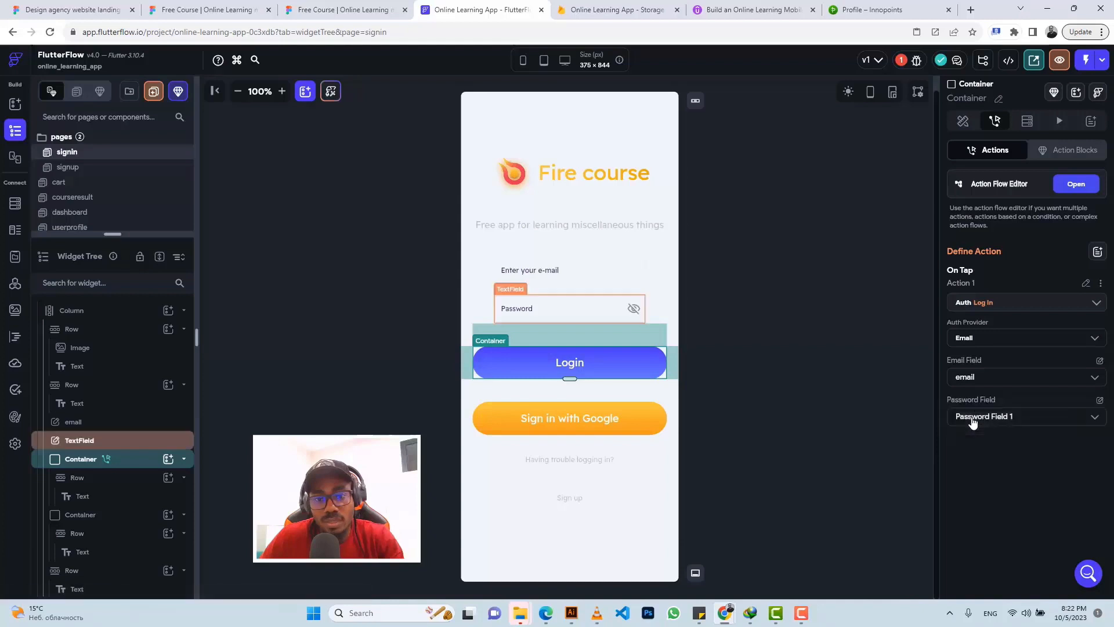
Step: Rename the password input widget to 'password'
left_click(536, 291)
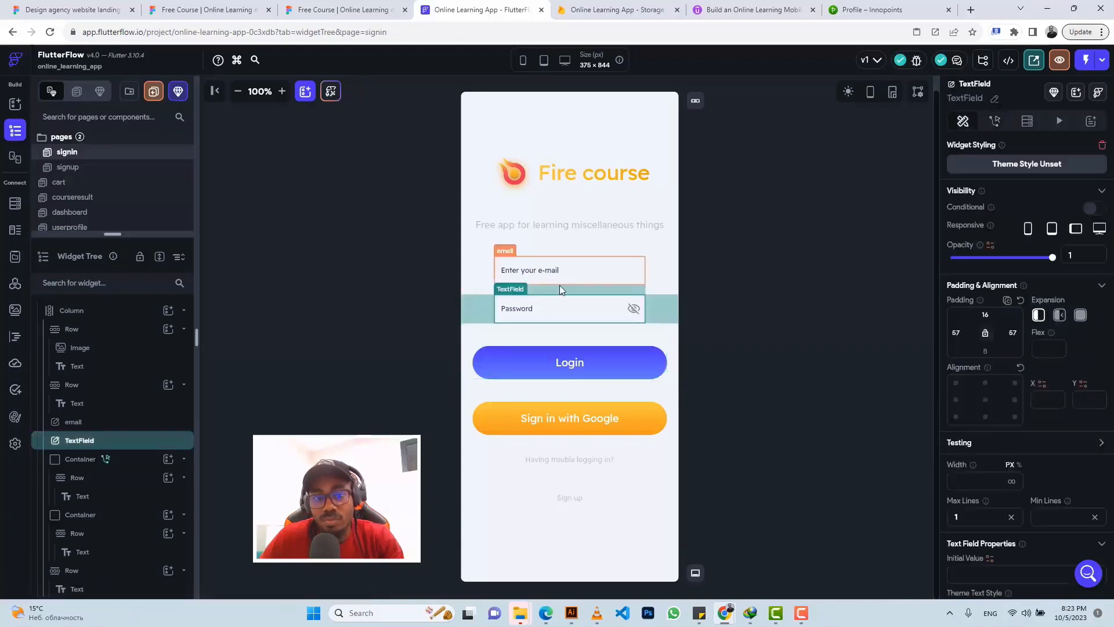
left_click(994, 101)
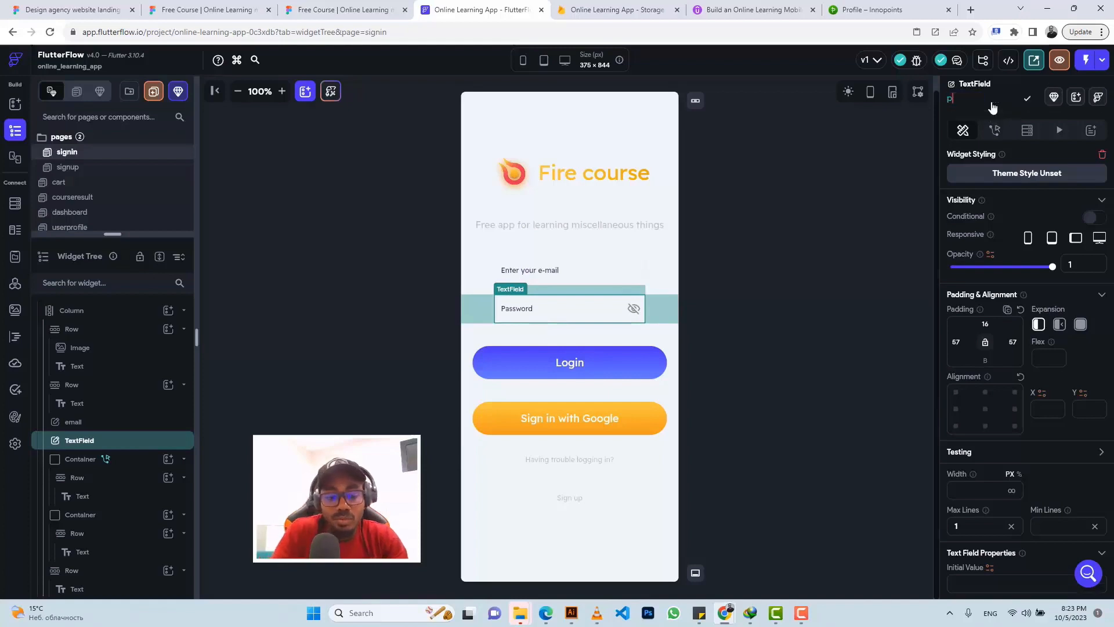
type("passwo")
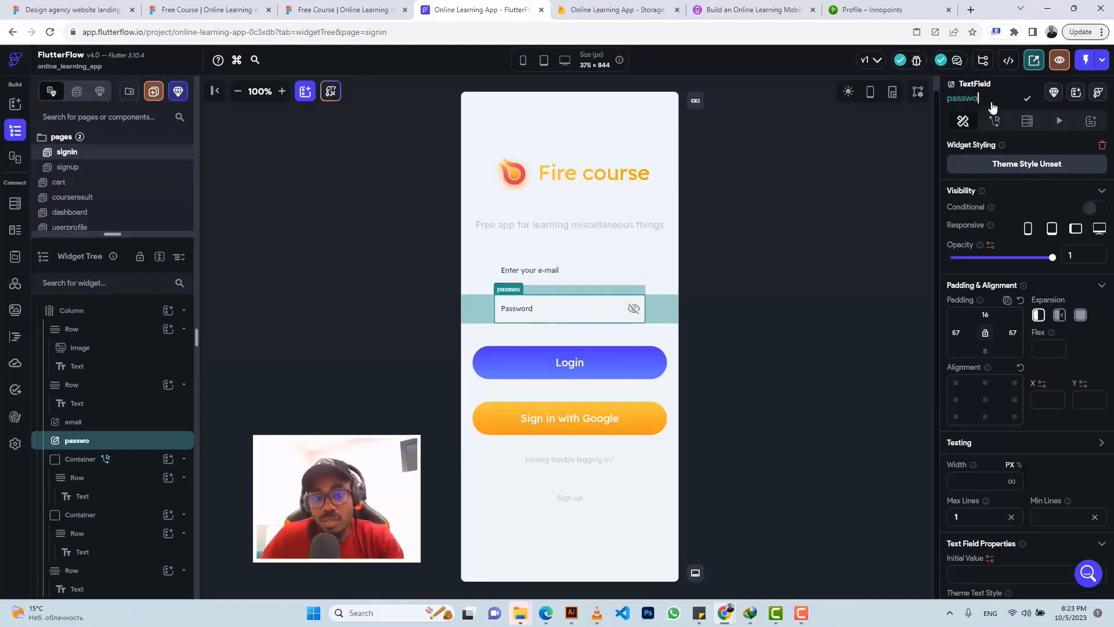
type("rd")
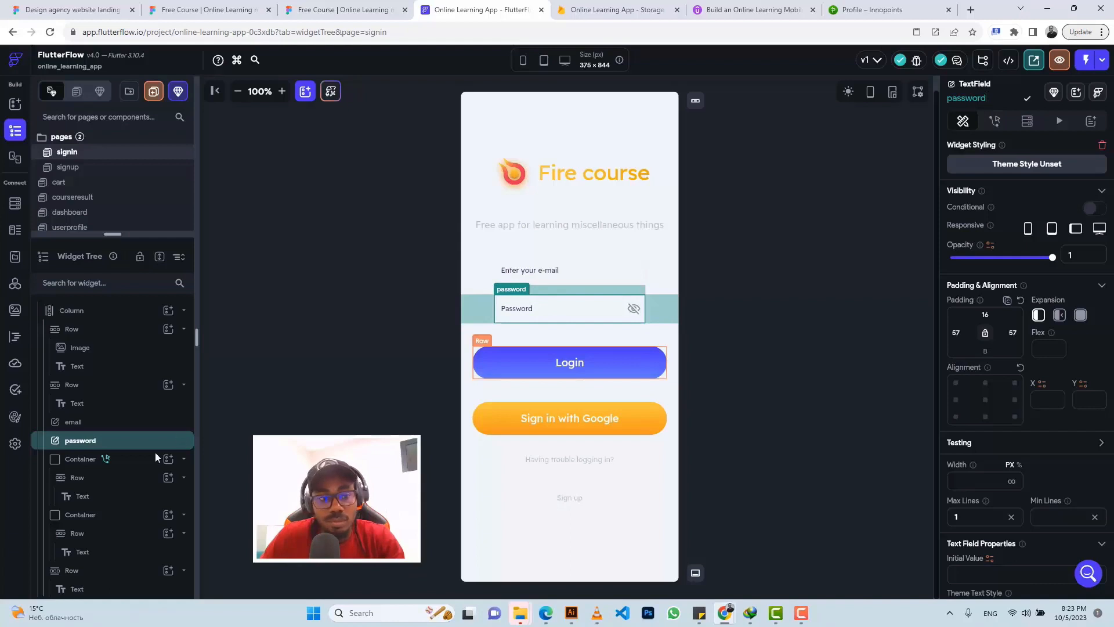
left_click(114, 461)
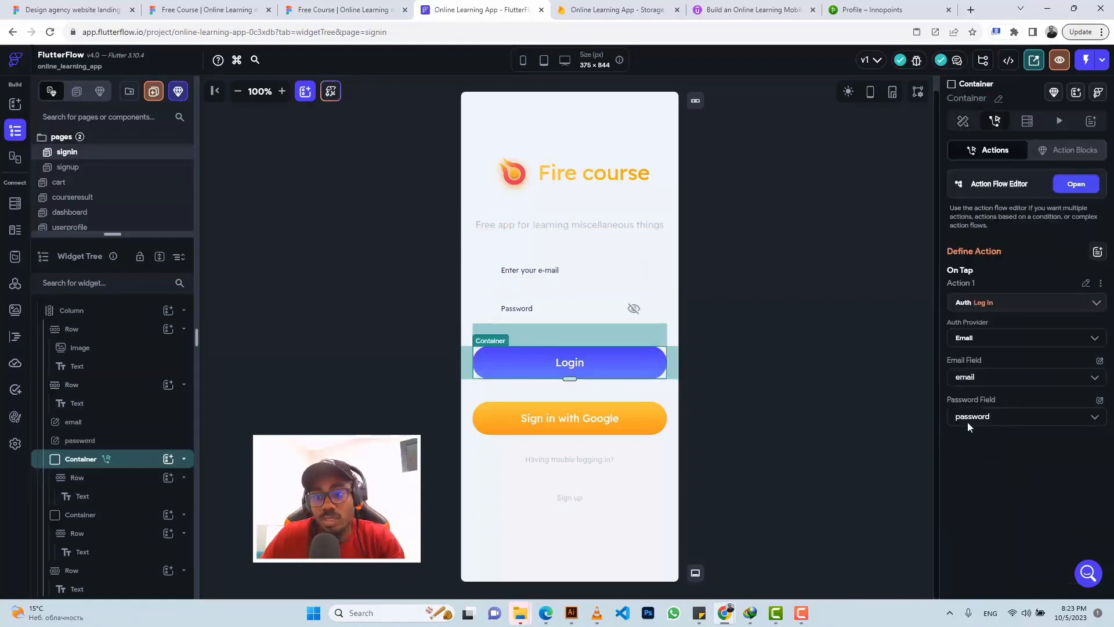
Step: Add a Google-provider Log In action to the Sign in with Google button's container
left_click(649, 411)
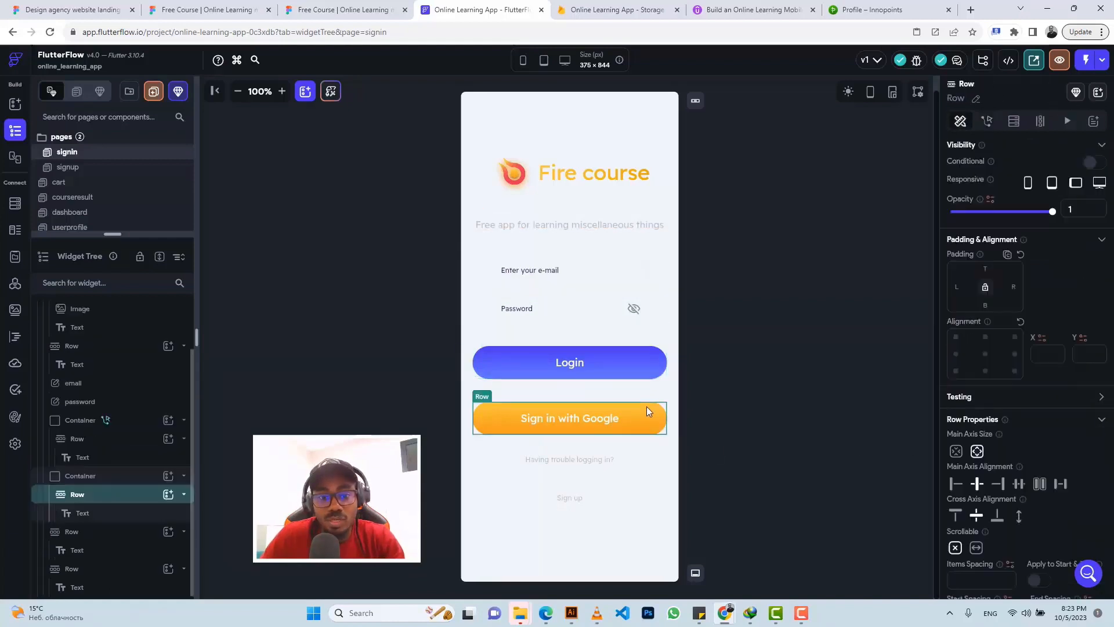
left_click(126, 476)
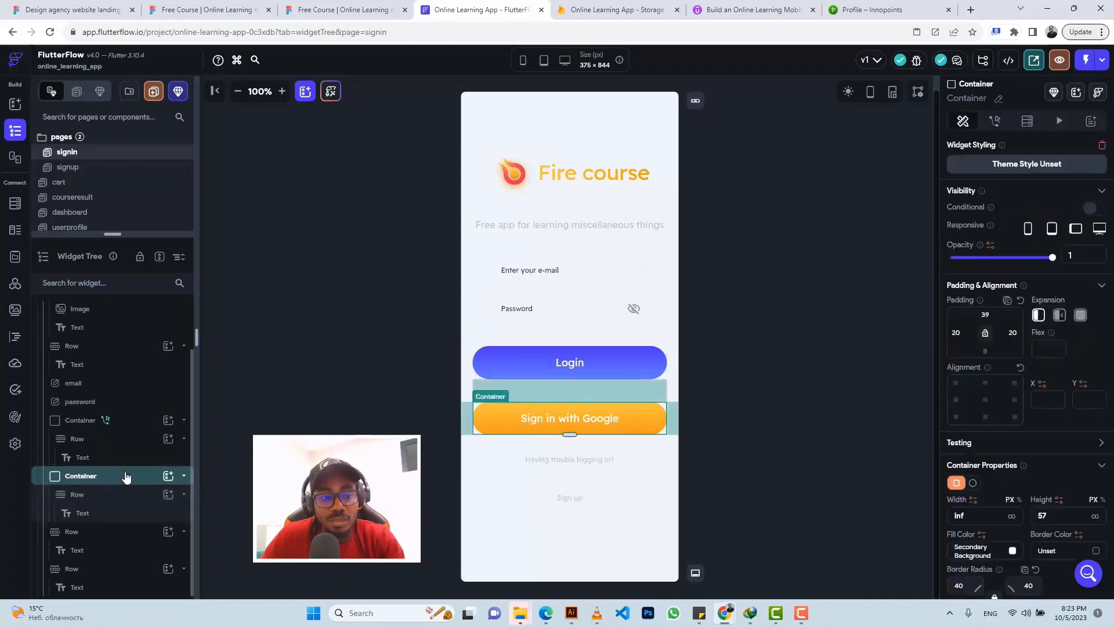
left_click(995, 121)
left_click(1018, 249)
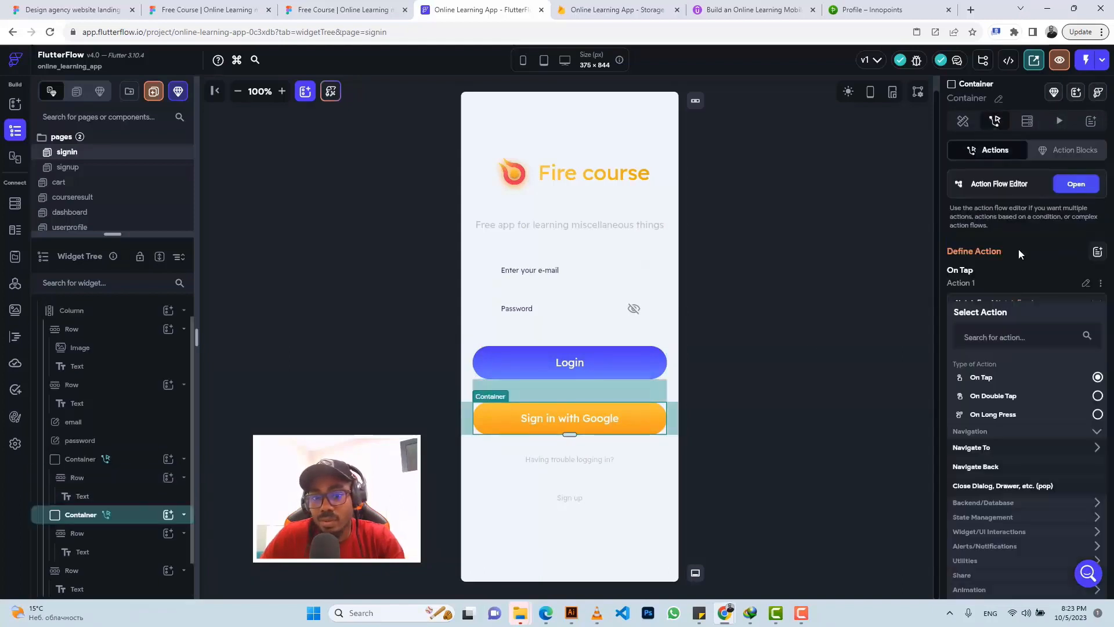
left_click(967, 505)
scroll(967, 507, "down", 2)
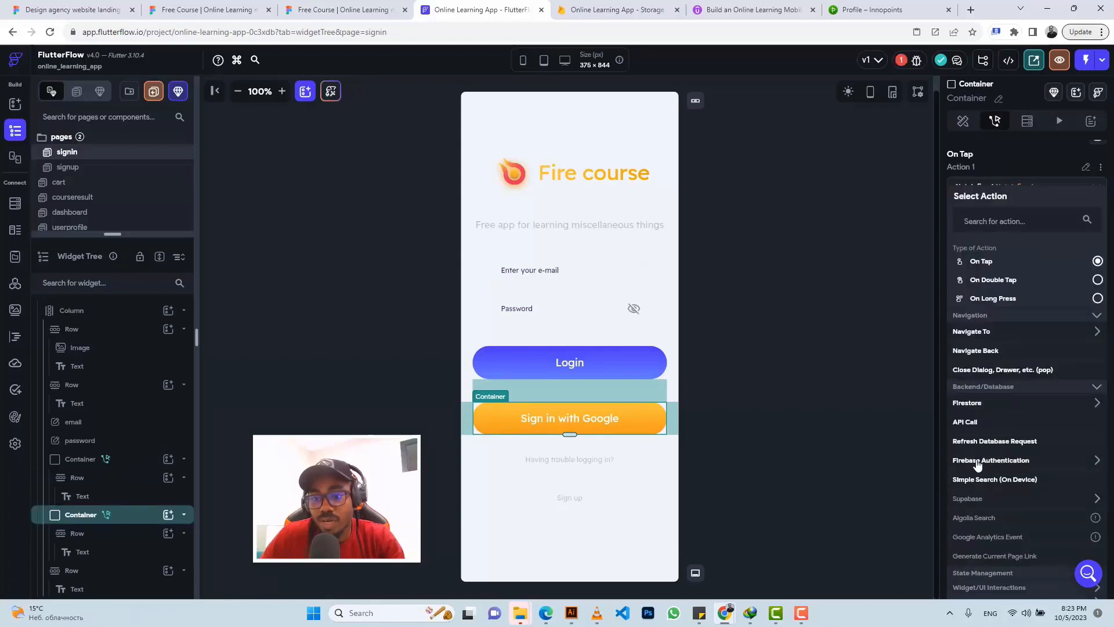
left_click(978, 465)
left_click(969, 480)
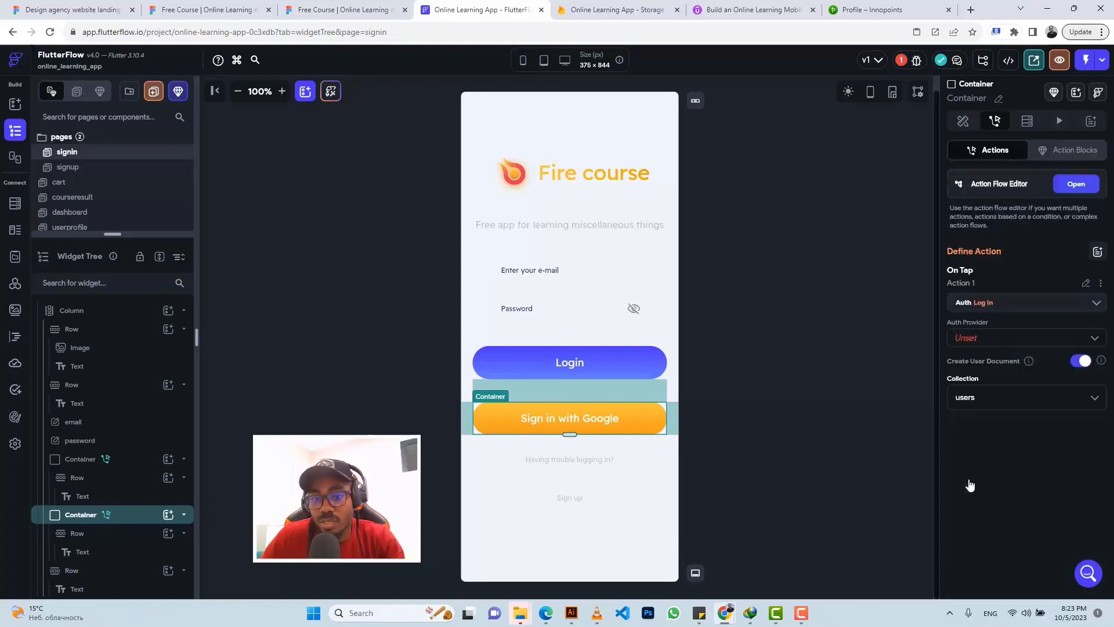
left_click(982, 344)
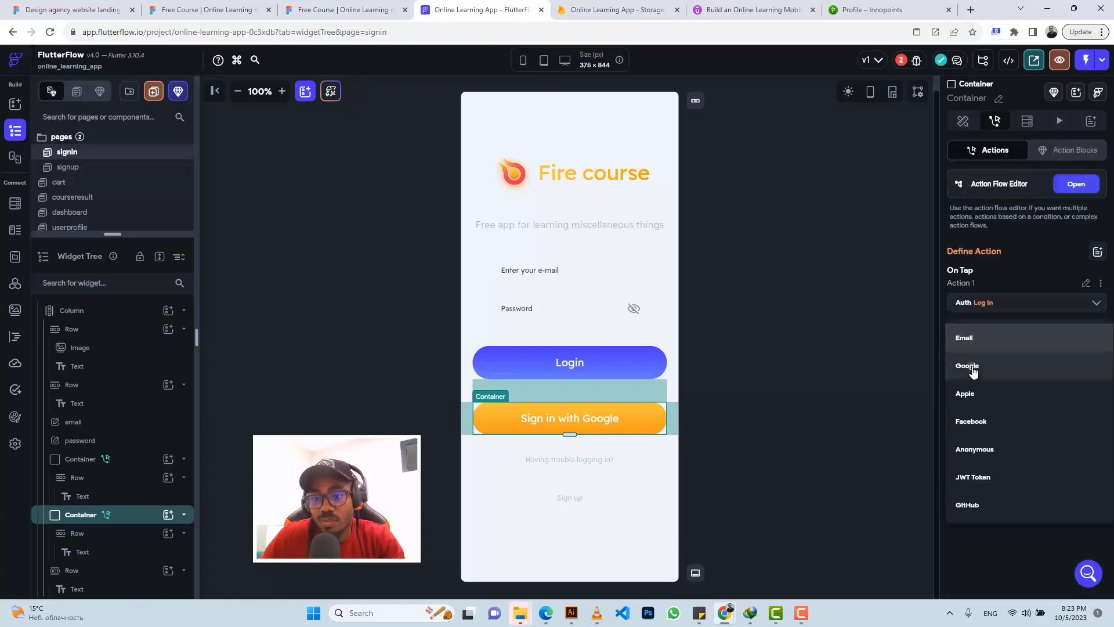
left_click(973, 369)
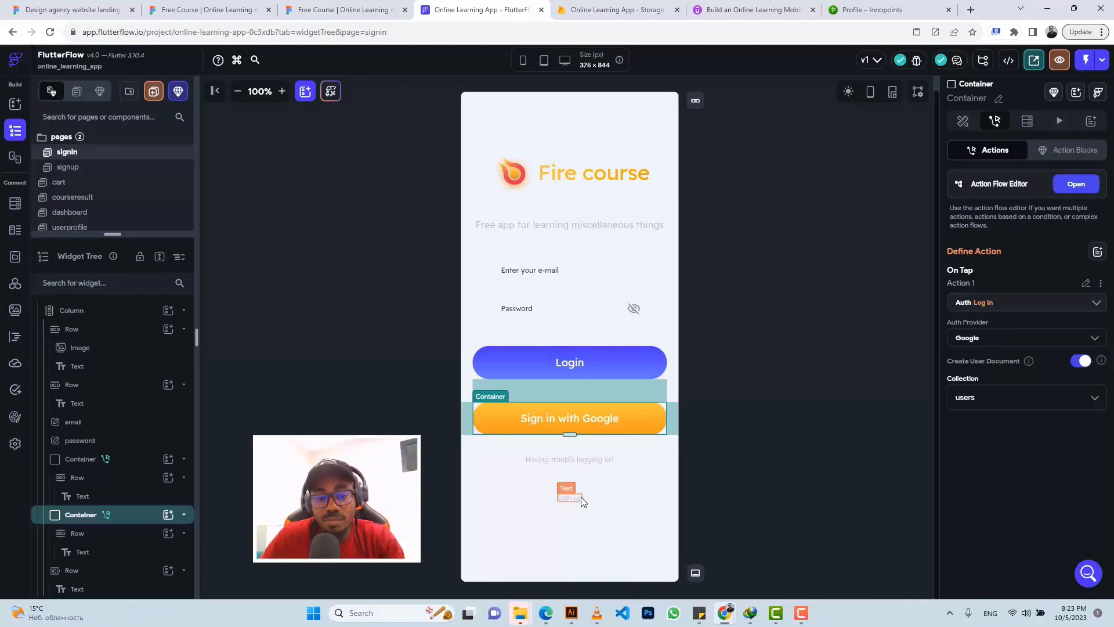
Step: Replace the 'Having trouble logging in?' text with 'Don't have an account ?'
left_click(586, 459)
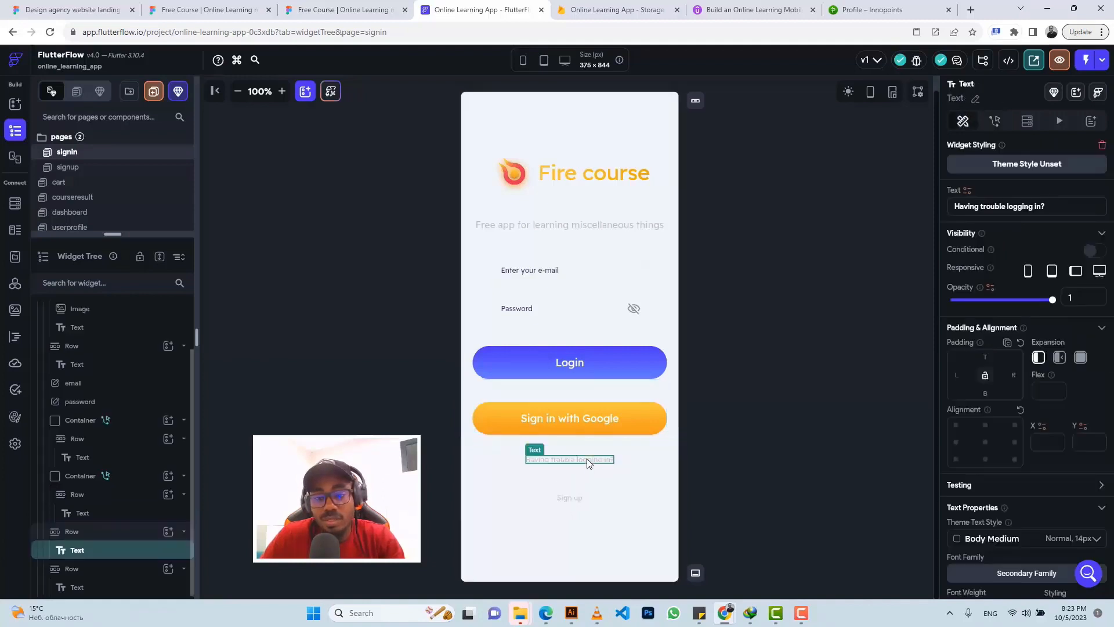
triple_click(980, 206)
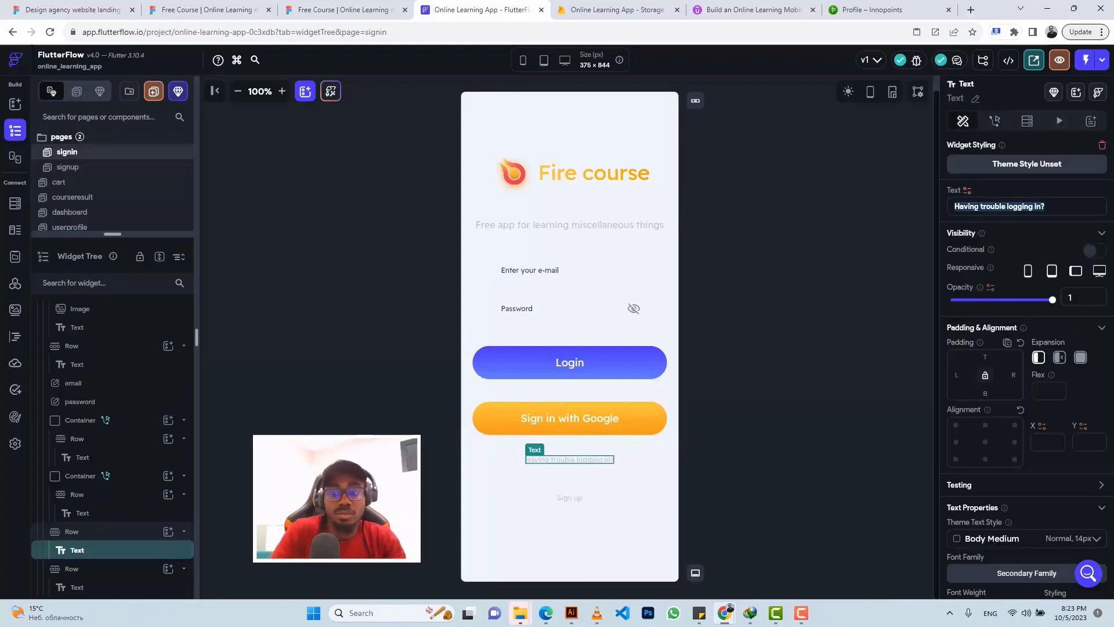
type("Don")
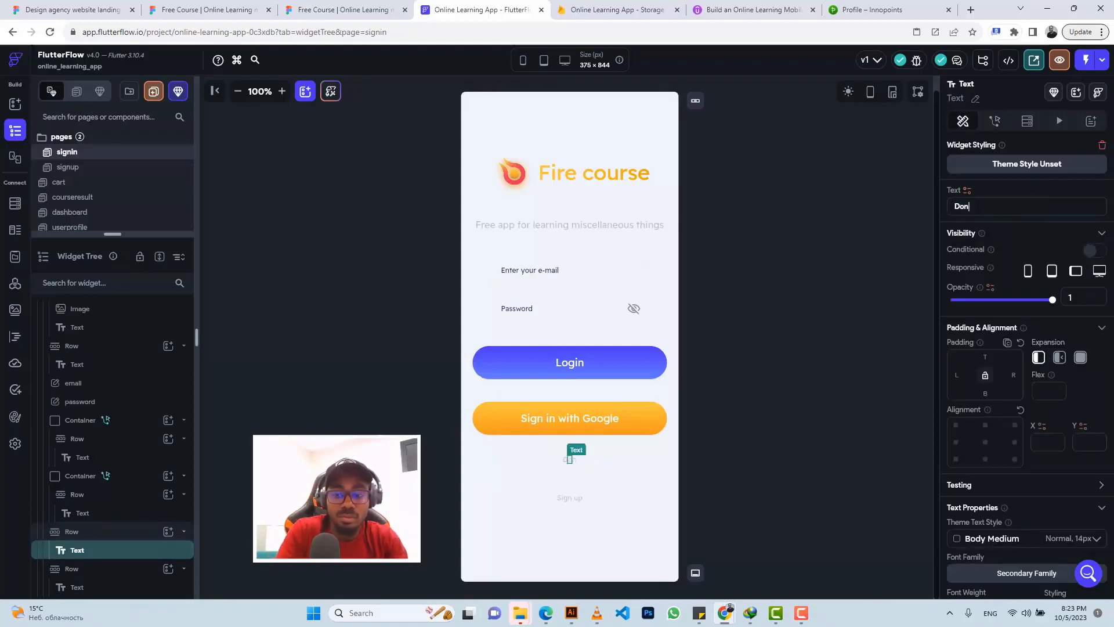
type("'t have a")
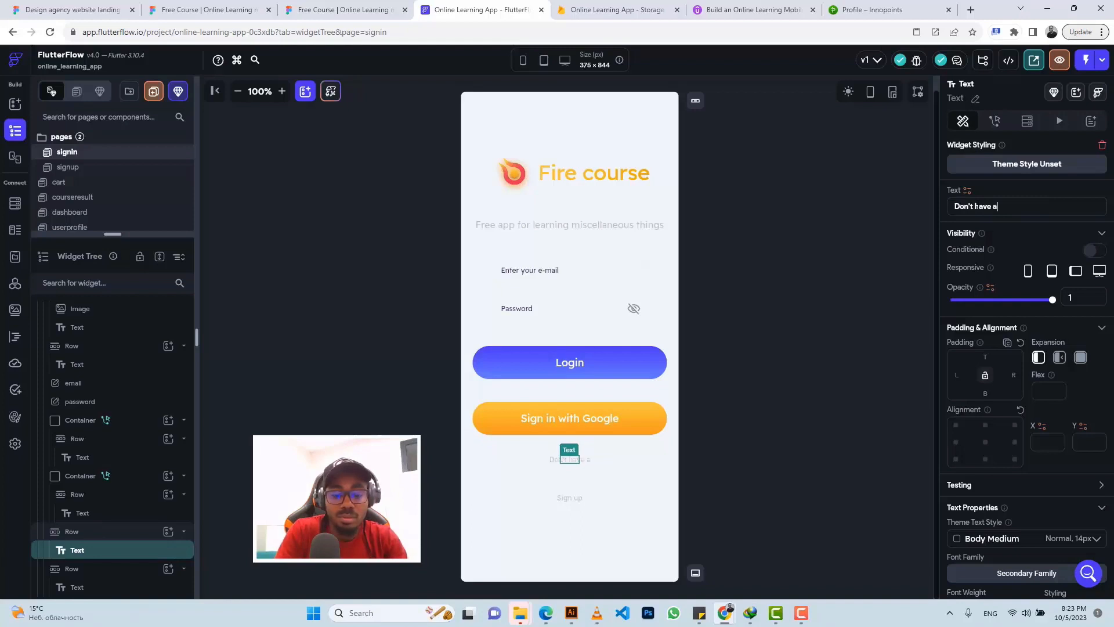
type("n account ")
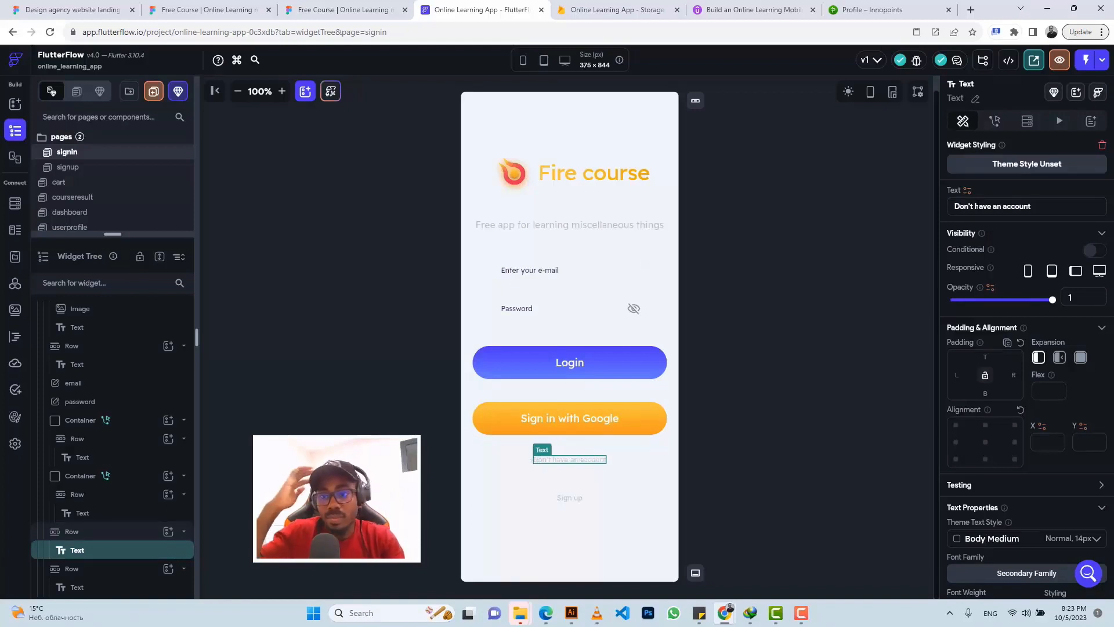
type("?")
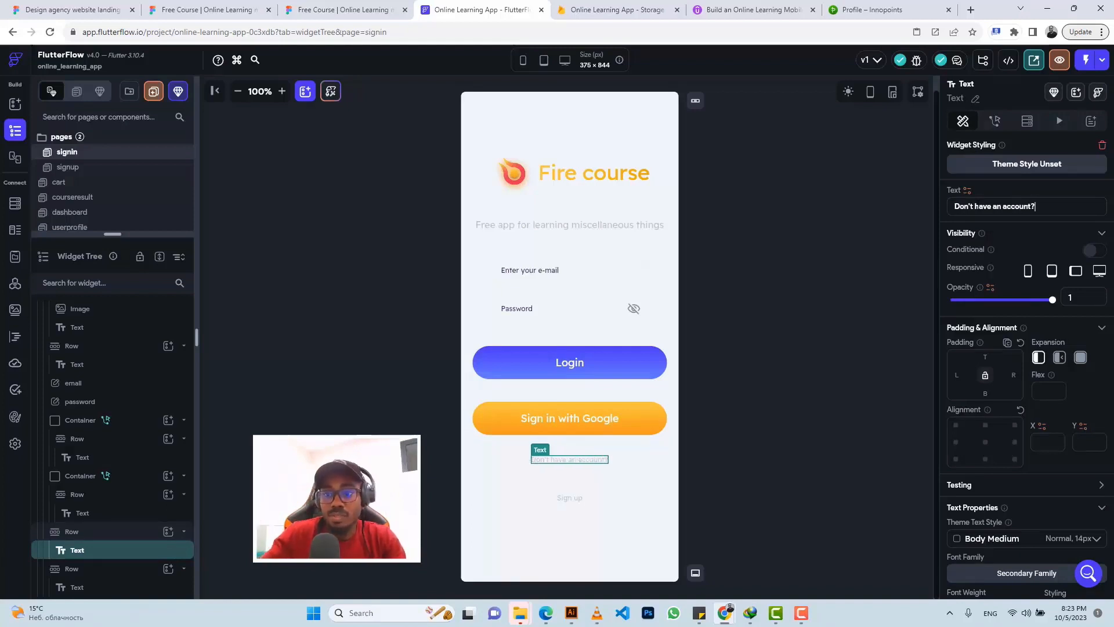
left_click(571, 498)
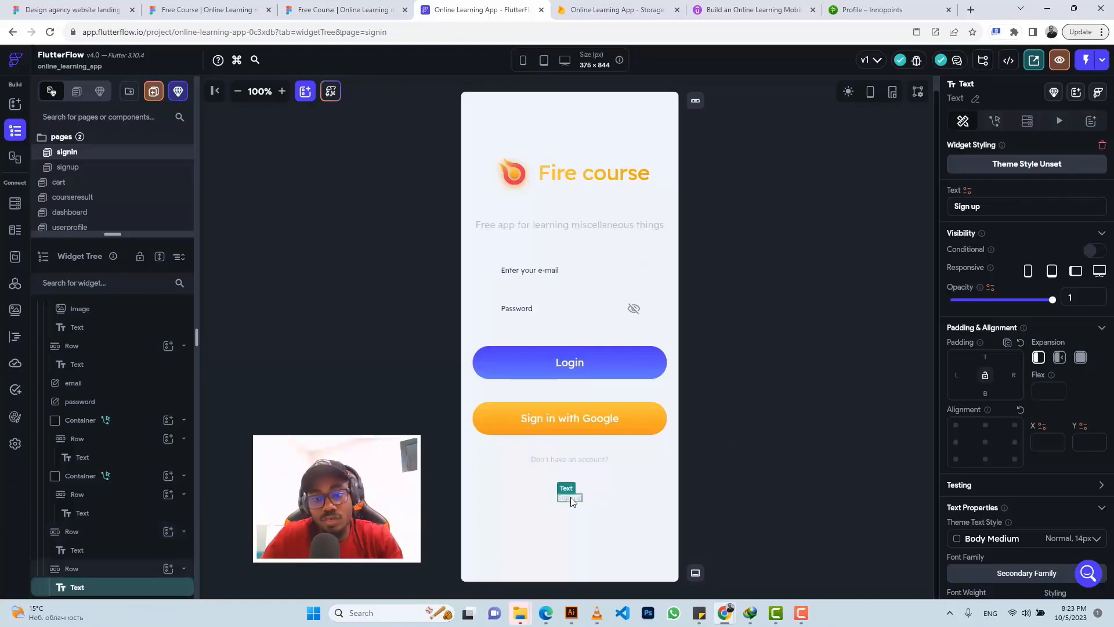
Step: Make the Sign up text navigate to the signup page with a 500 ms Fade transition
left_click(998, 120)
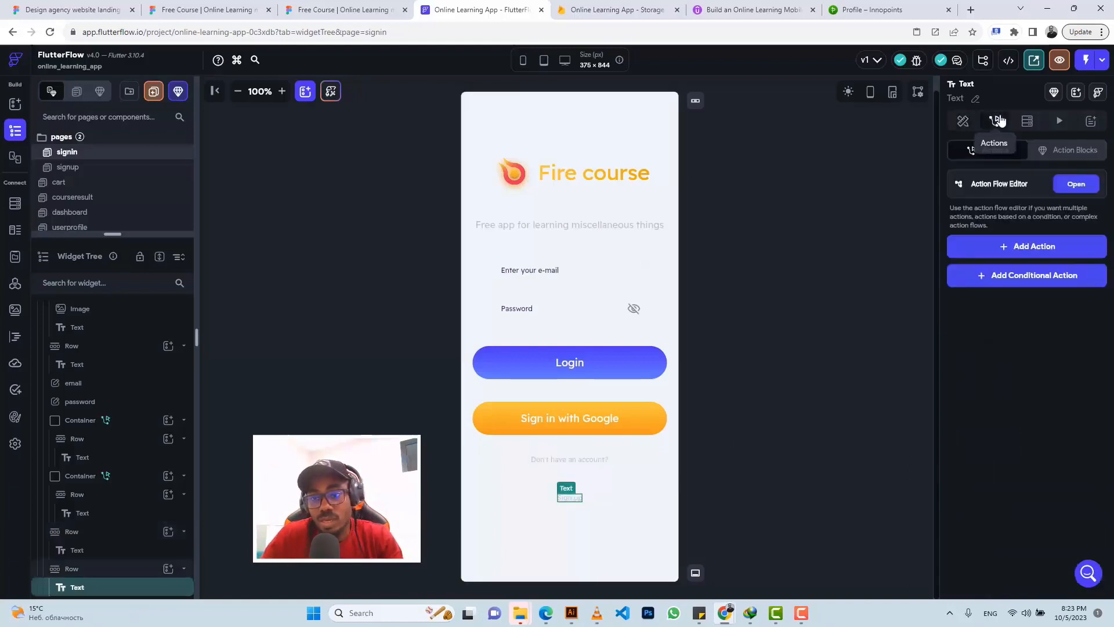
left_click(1018, 247)
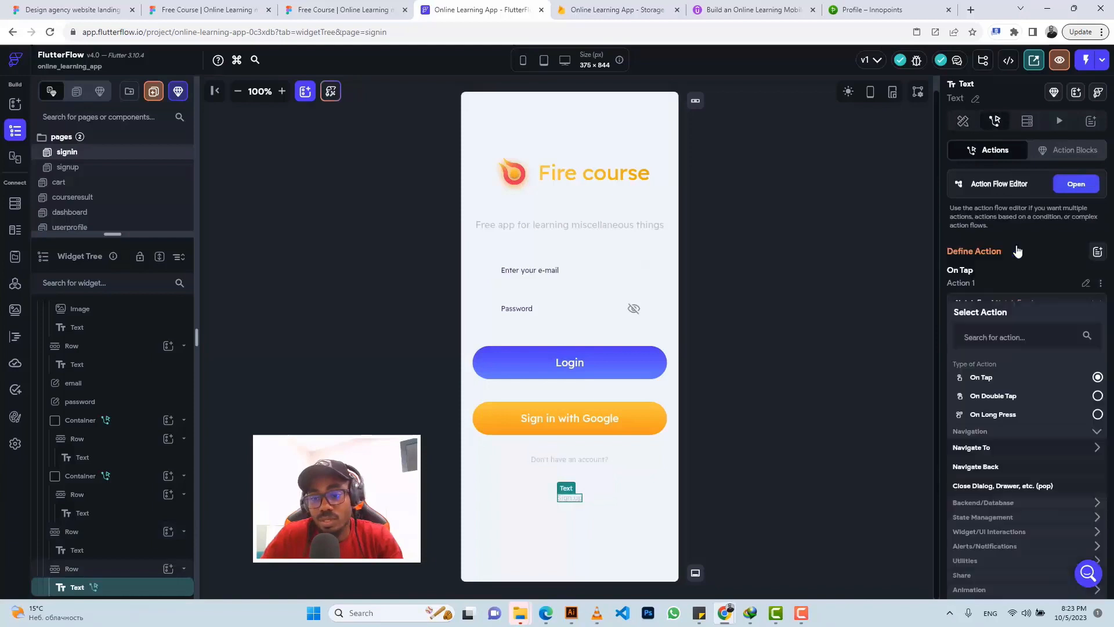
left_click(979, 449)
scroll(981, 523, "down", 1)
scroll(981, 526, "down", 2)
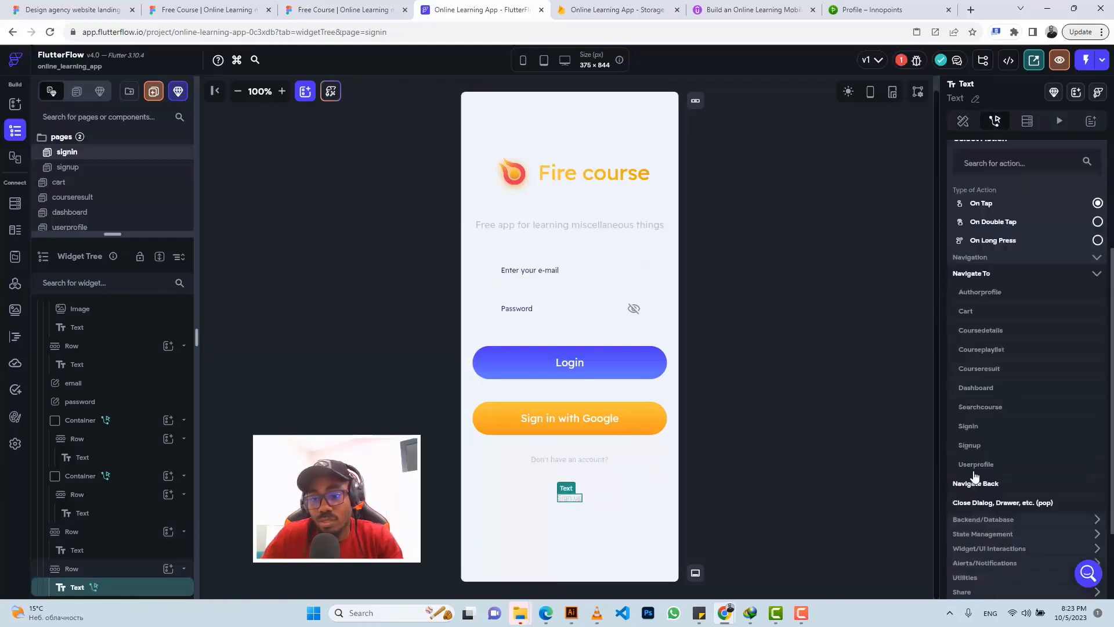
left_click(973, 453)
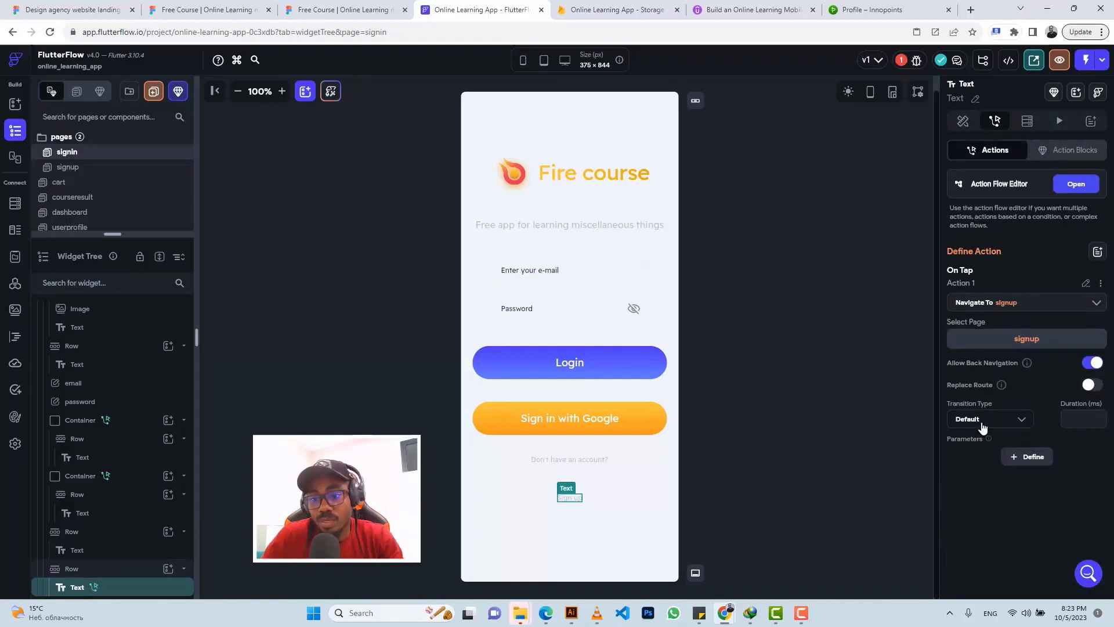
left_click(982, 428)
left_click(1055, 416)
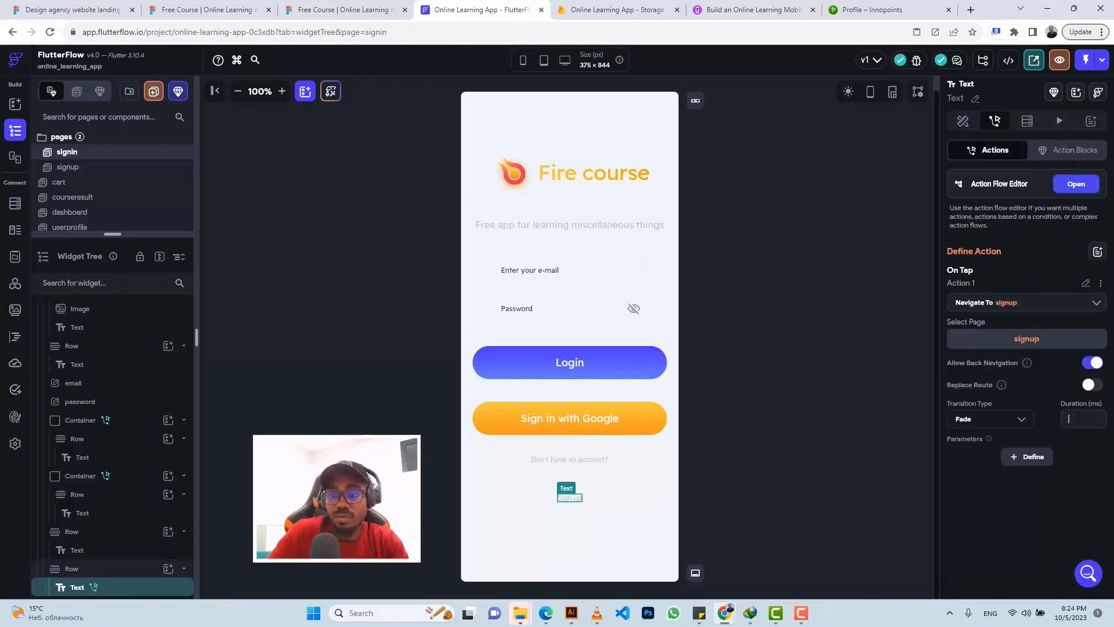
type("500")
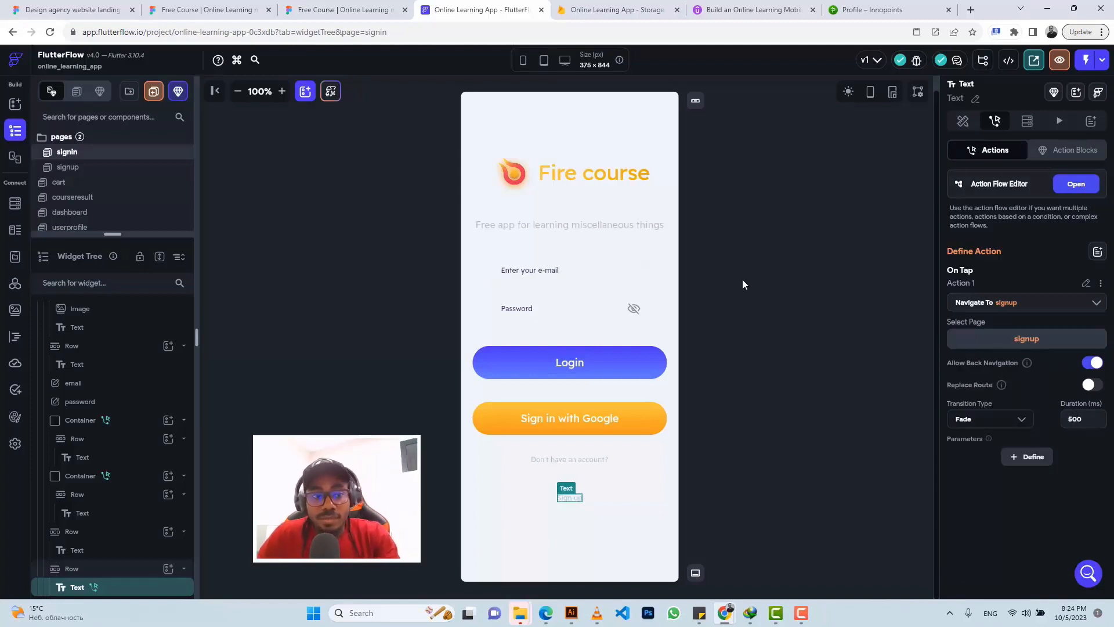
left_click(769, 234)
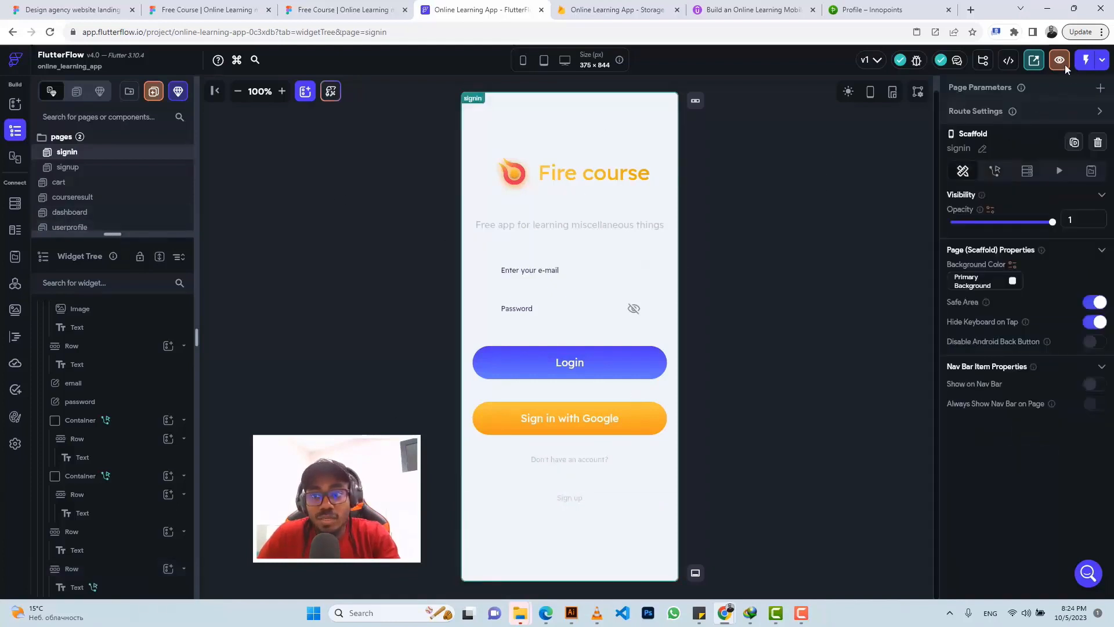
Step: Start a Test Mode session from the Test, Run & Publish menu and check its loading tab
left_click(1105, 61)
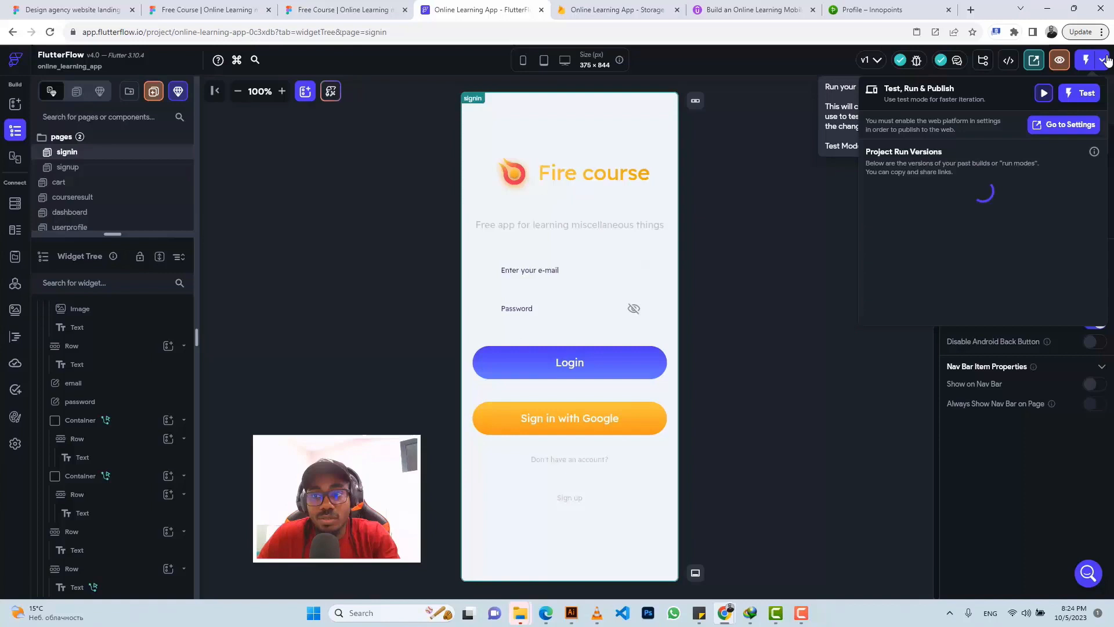
left_click(1085, 95)
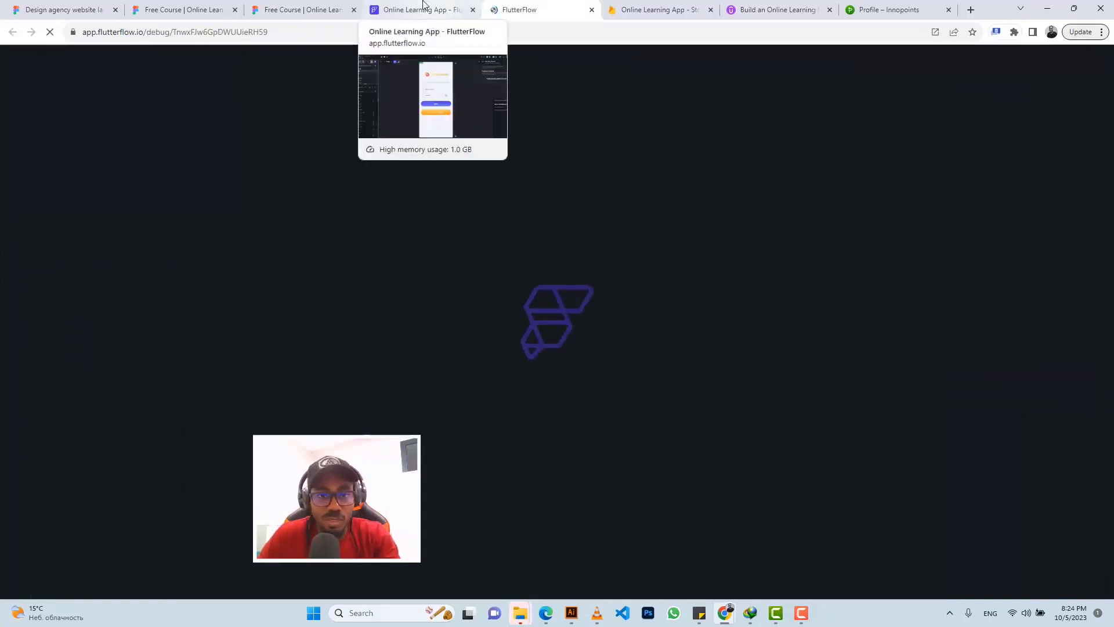
left_click(441, 11)
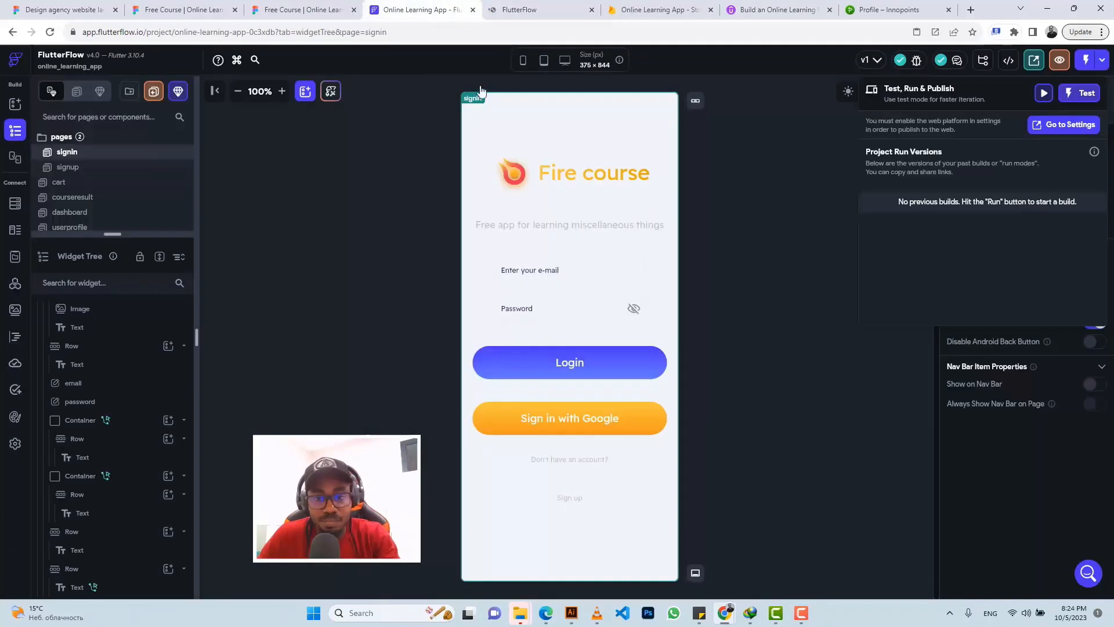
left_click(731, 211)
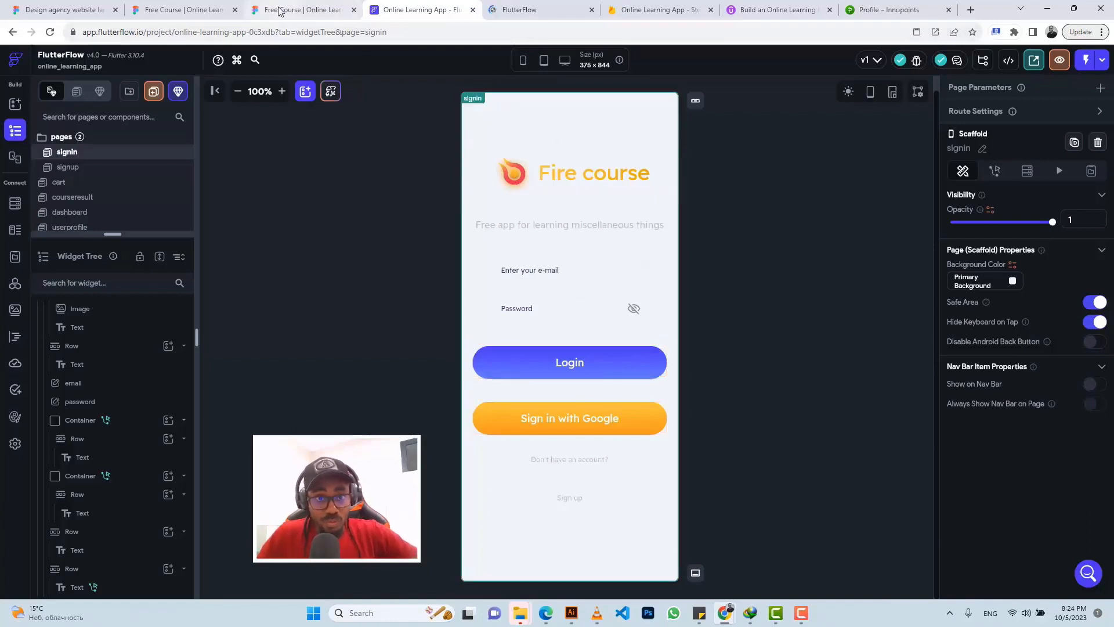
left_click(517, 10)
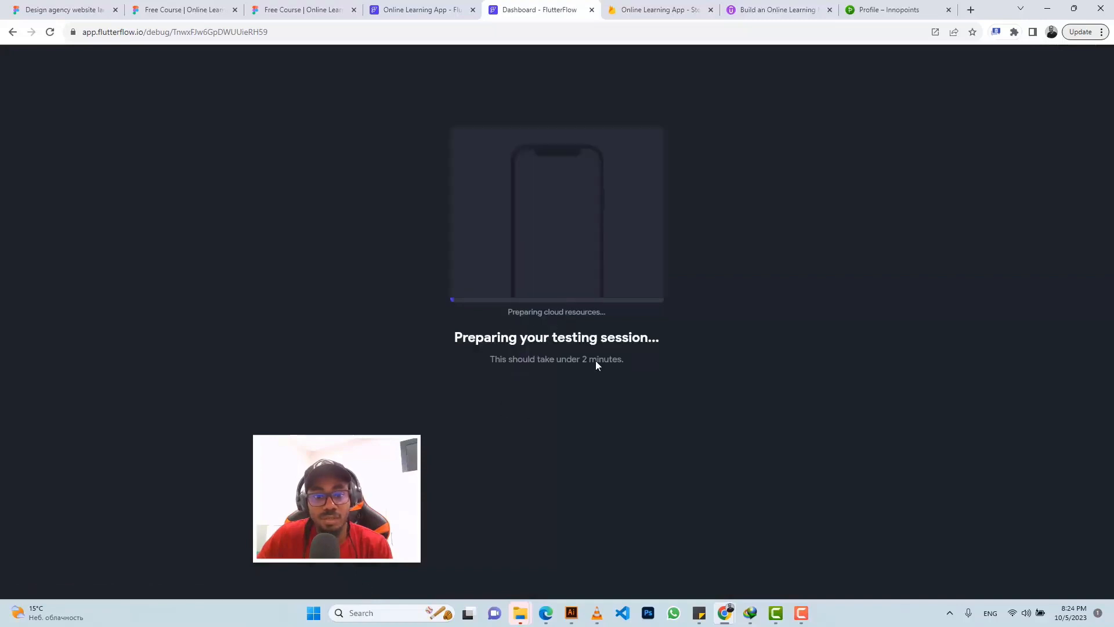
left_click(407, 9)
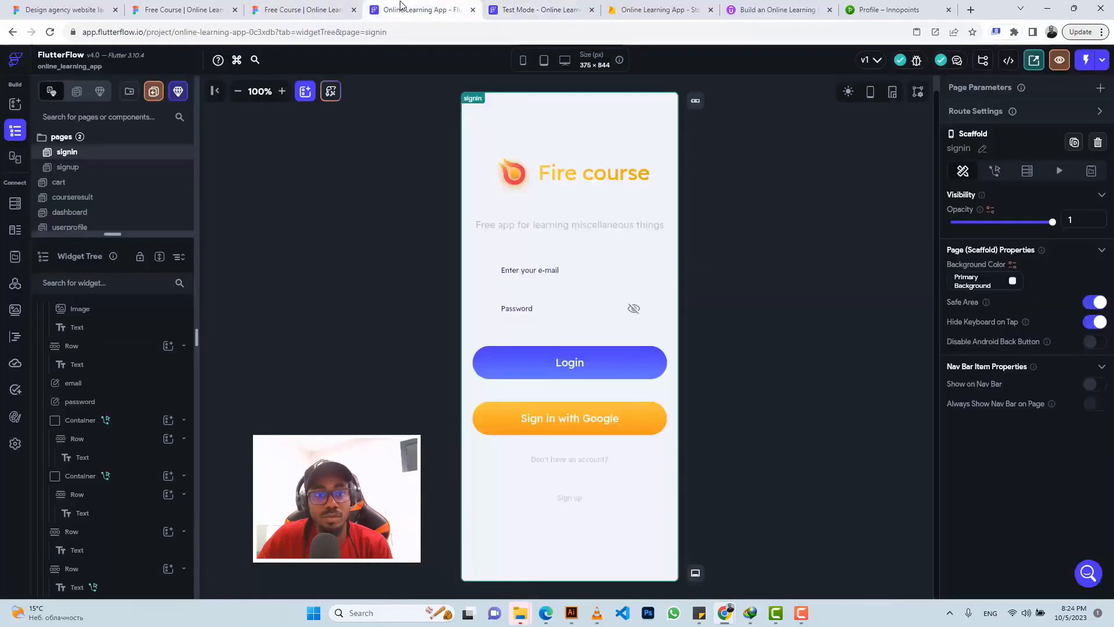
Step: Browse the dashboard and recommendation designs in Figma, then return to the Test Mode tab
left_click(320, 7)
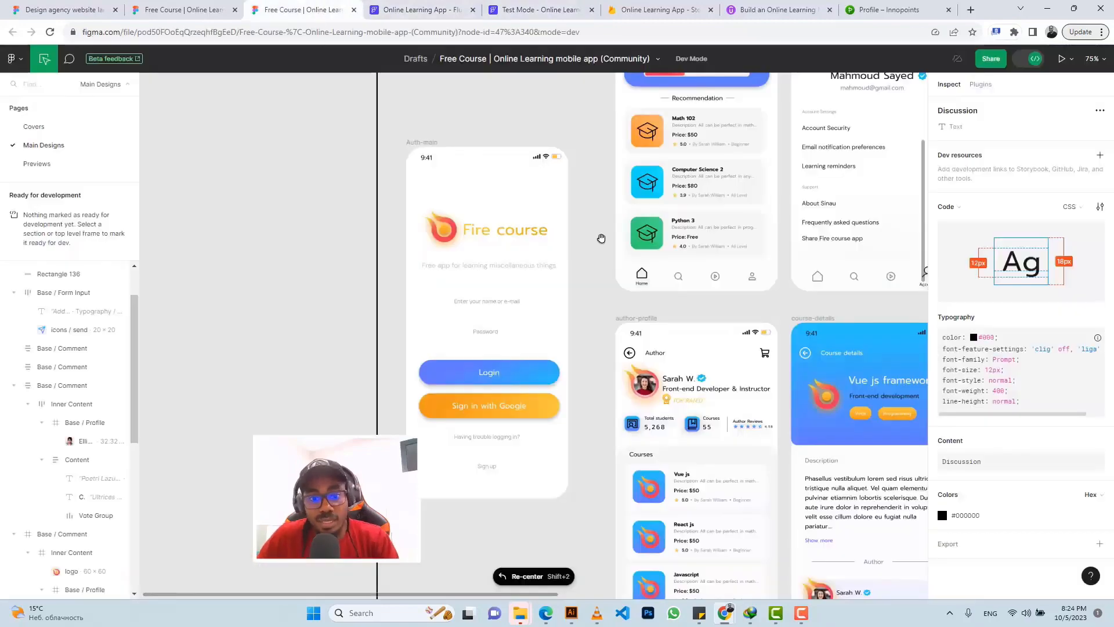
scroll(601, 238, "up", 5)
scroll(602, 238, "right", 5)
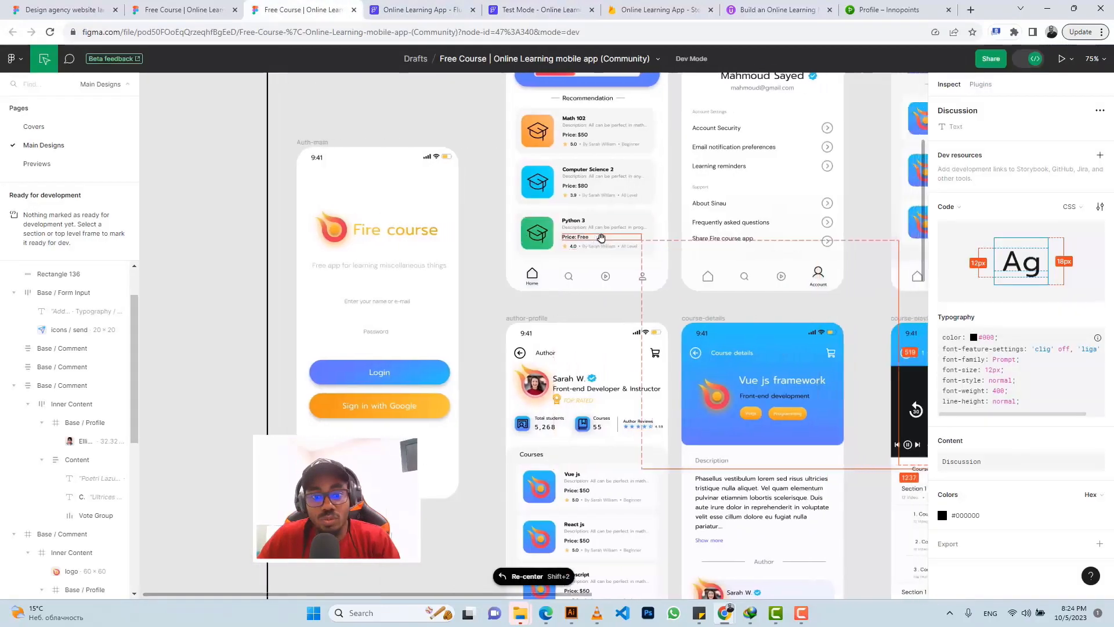
scroll(601, 238, "up", 2)
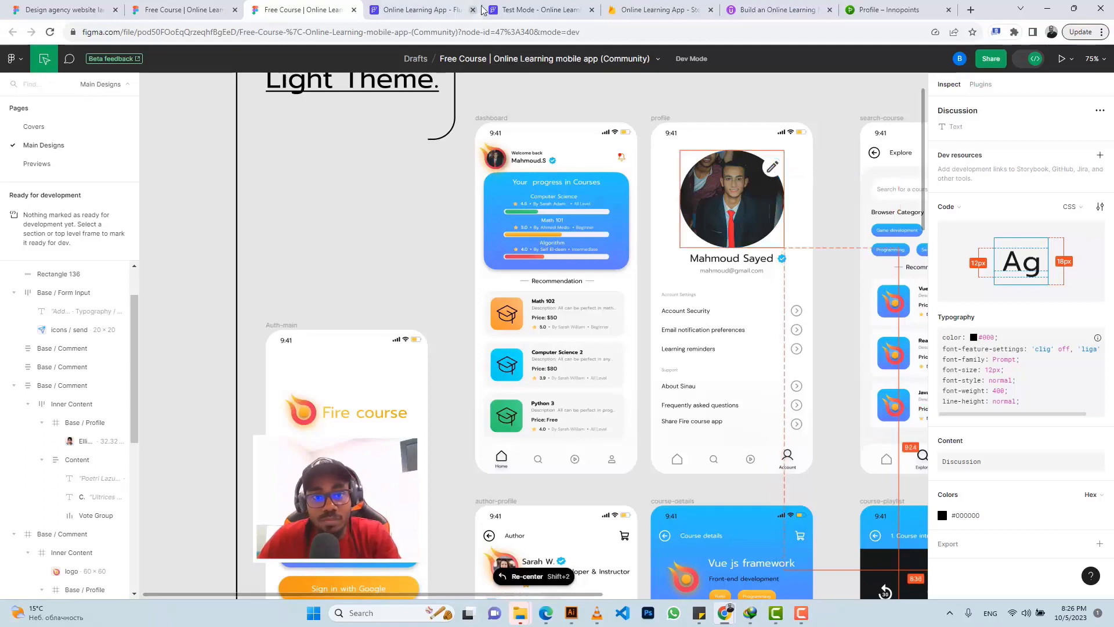
left_click(540, 10)
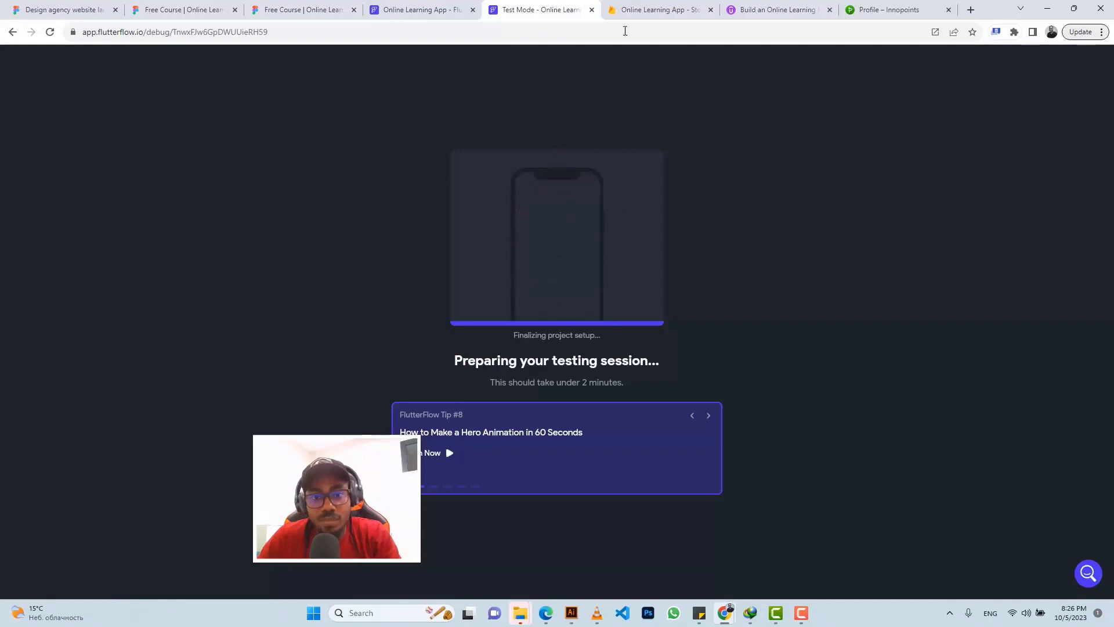
Step: Confirm the Cloud Storage setup in Firebase, reload the Storage page, and check on the test session
left_click(627, 11)
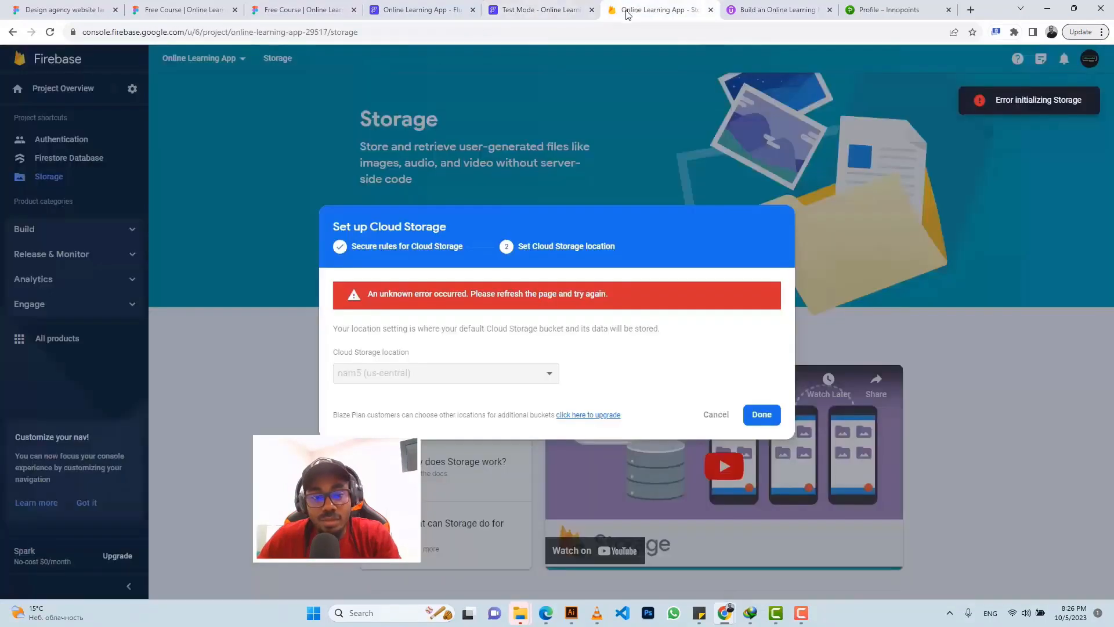
left_click(761, 415)
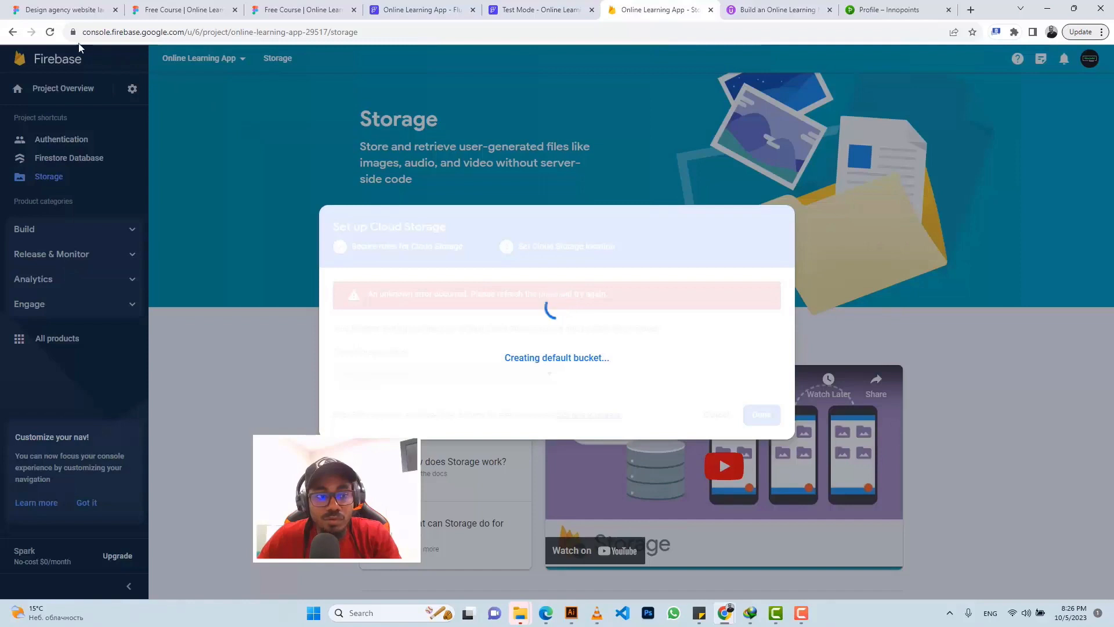
left_click(49, 33)
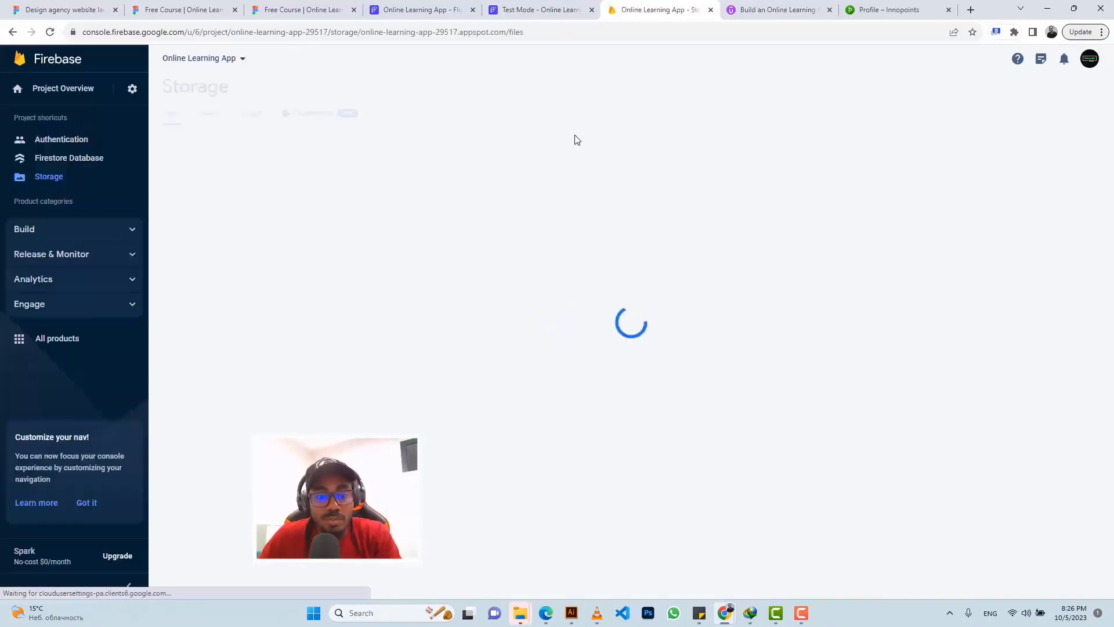
left_click(522, 10)
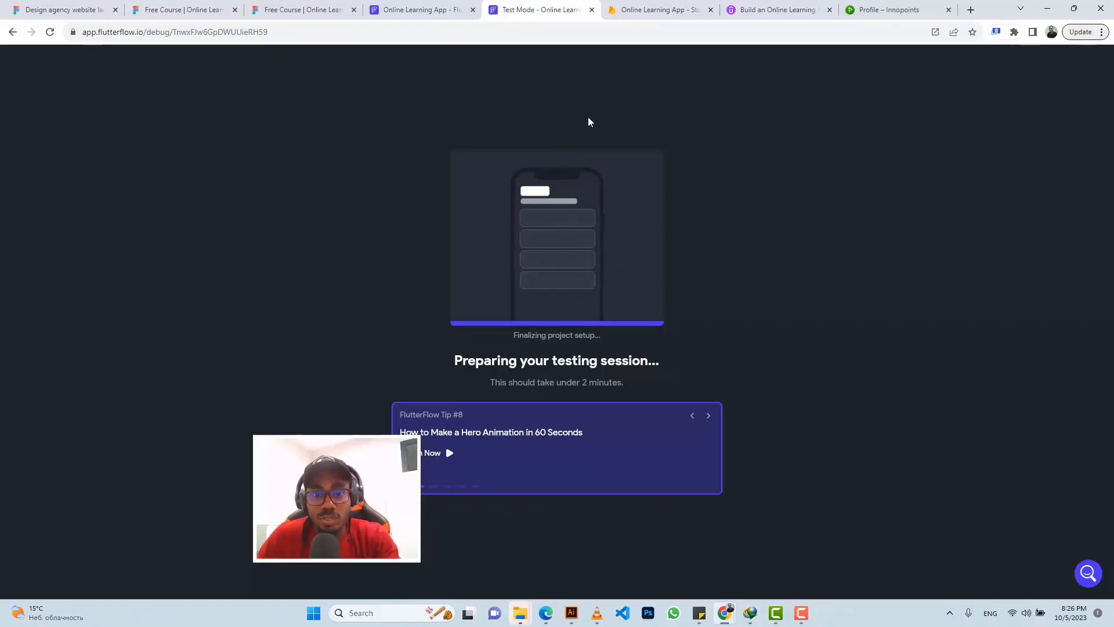
left_click(633, 12)
left_click(527, 13)
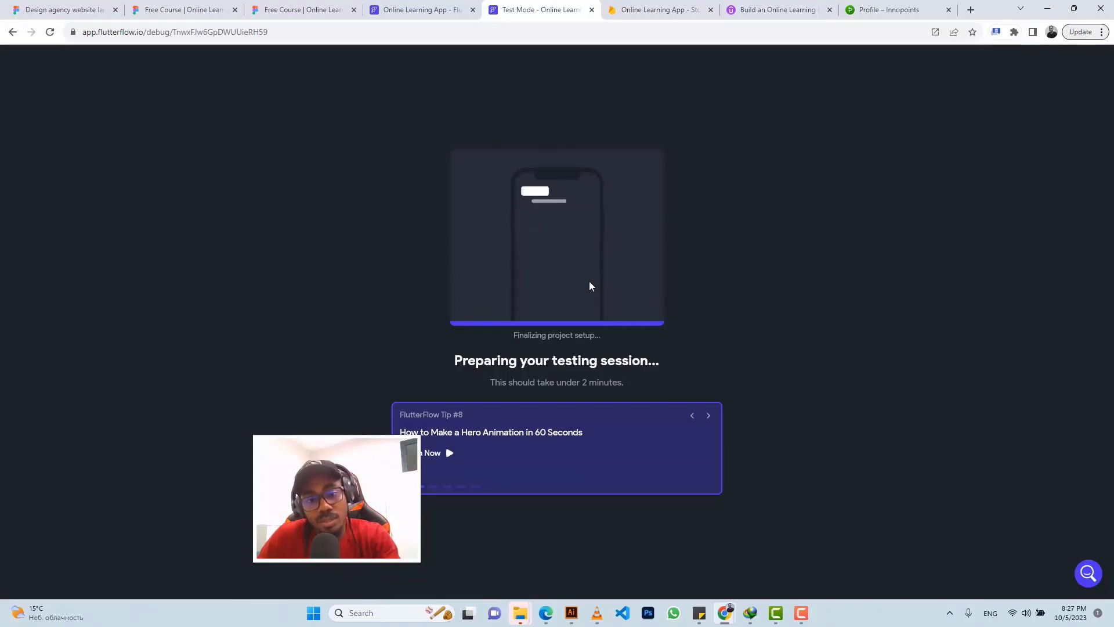
Step: Start a Test Mode session of the app and open the existing debug session
left_click(439, 7)
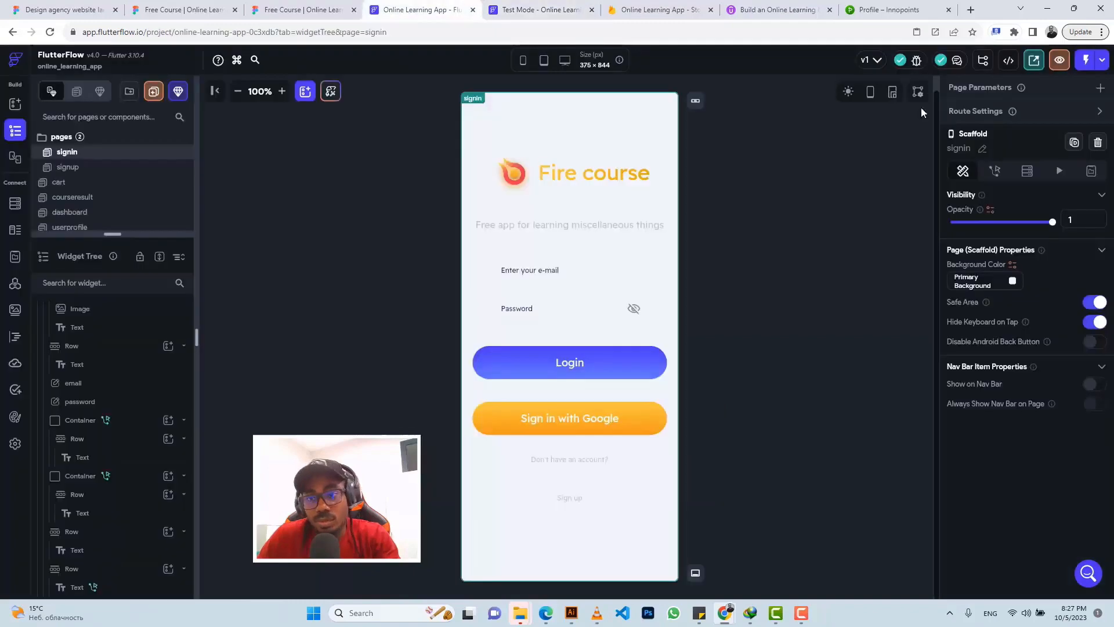
left_click(1102, 62)
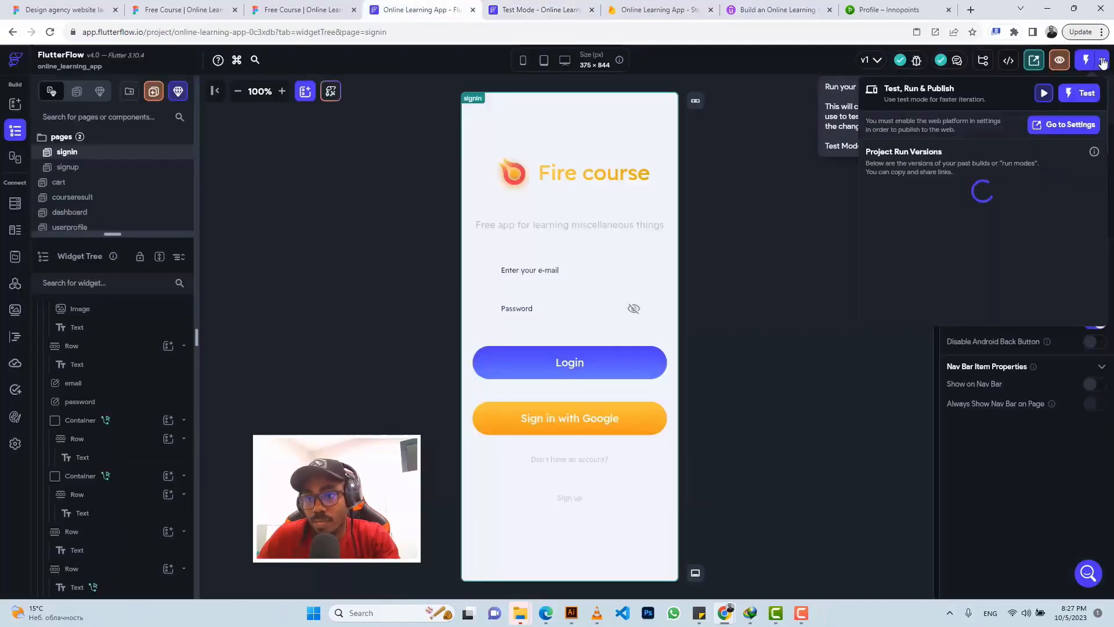
left_click(1083, 96)
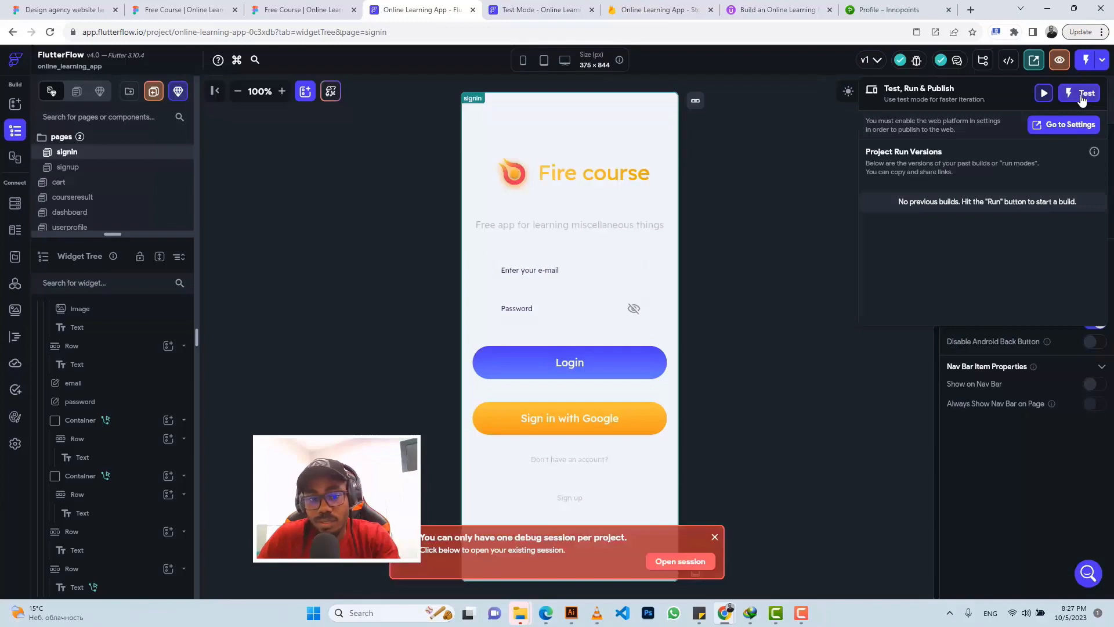
left_click(716, 535)
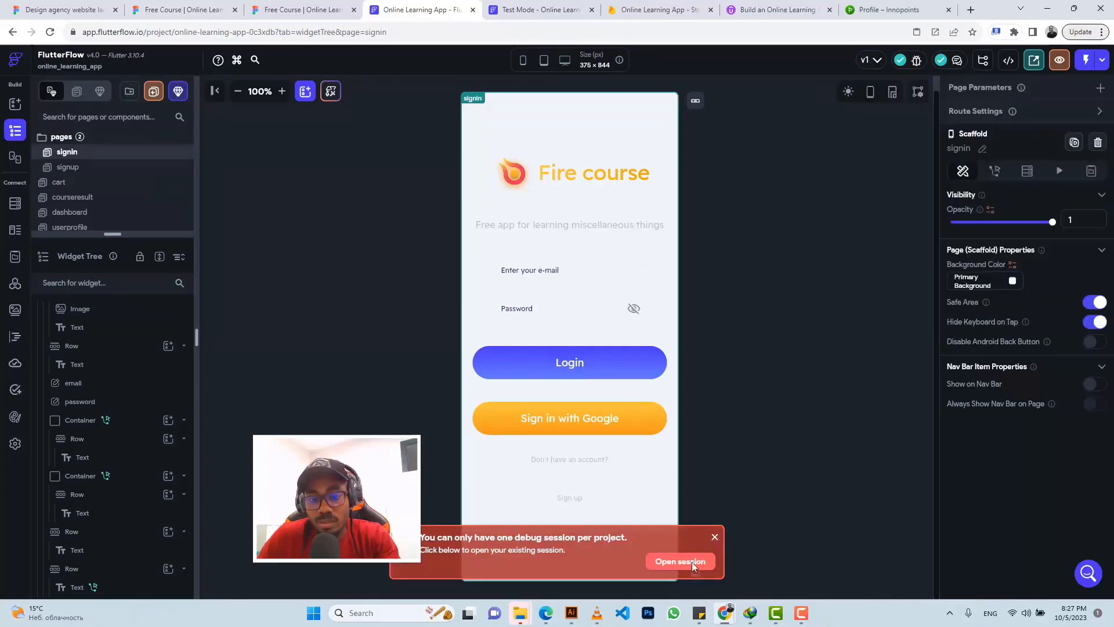
left_click(692, 562)
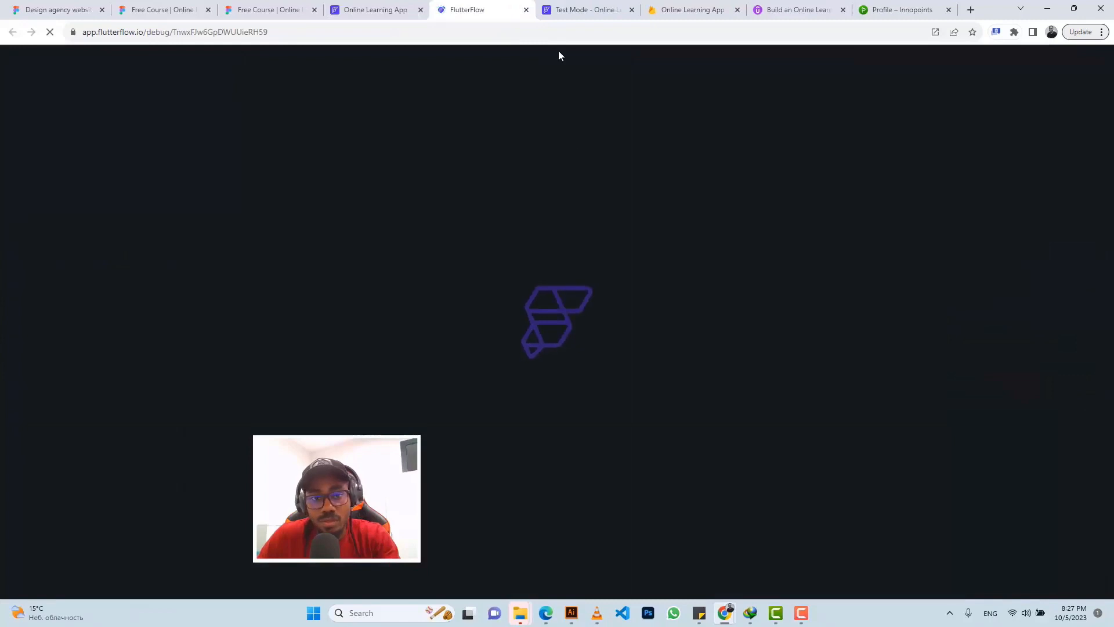
Step: Monitor the test-mode setup progress, glancing at the app settings meanwhile
left_click(571, 11)
left_click(464, 13)
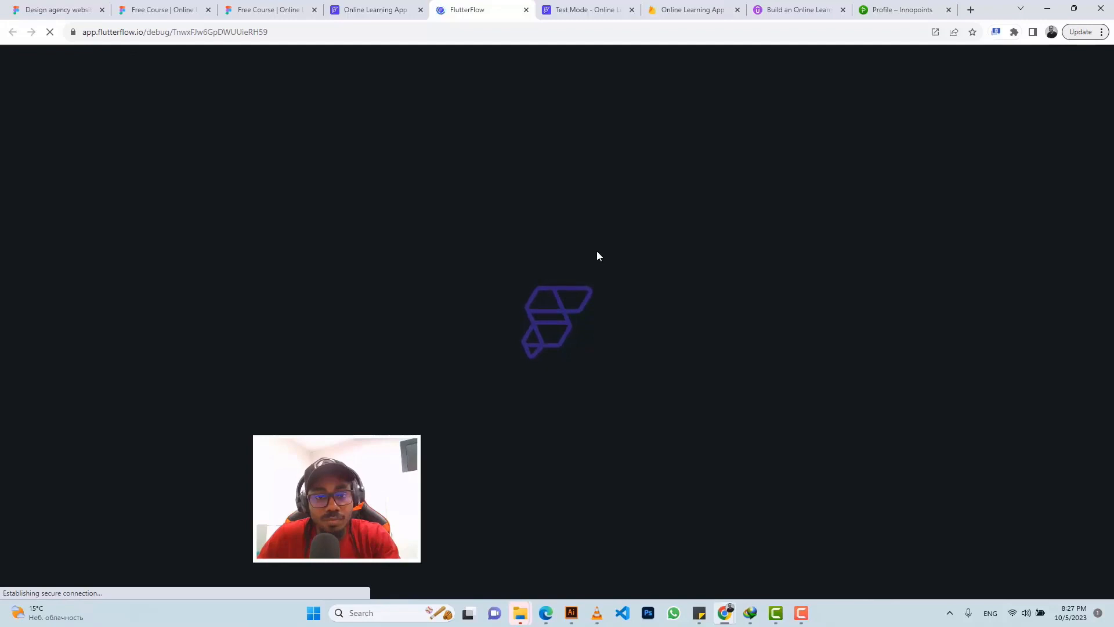
left_click(351, 10)
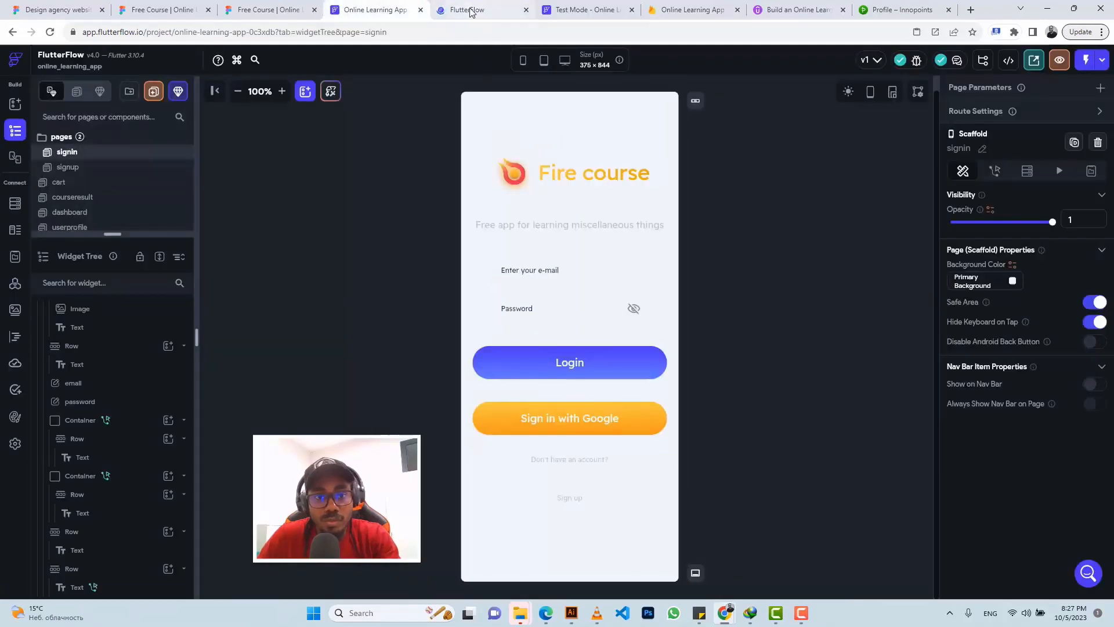
left_click(16, 446)
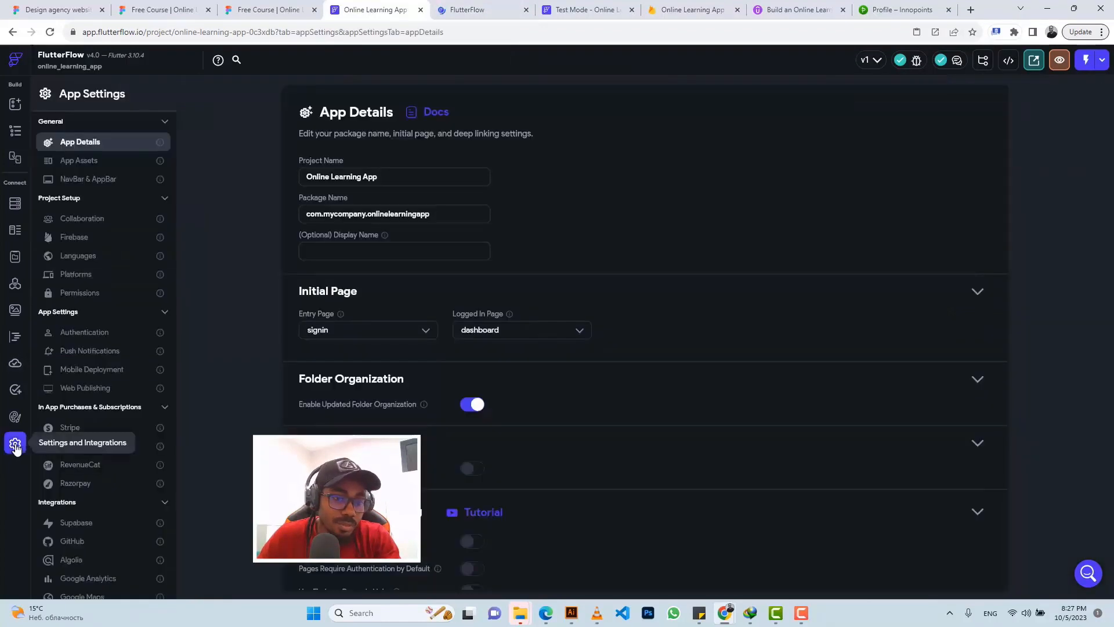
left_click(499, 10)
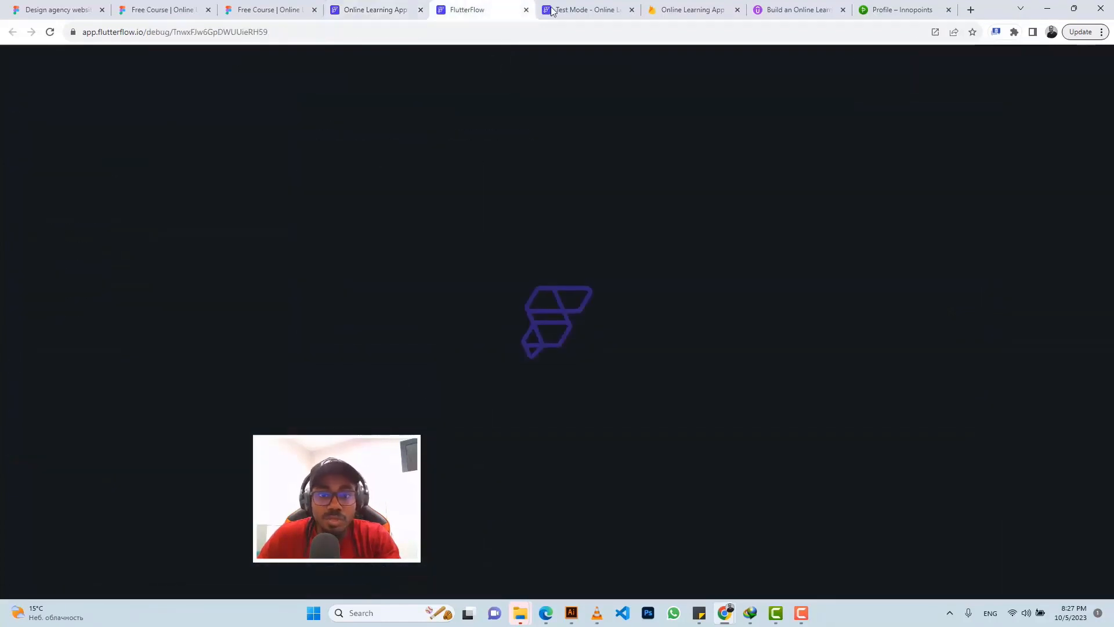
left_click(575, 8)
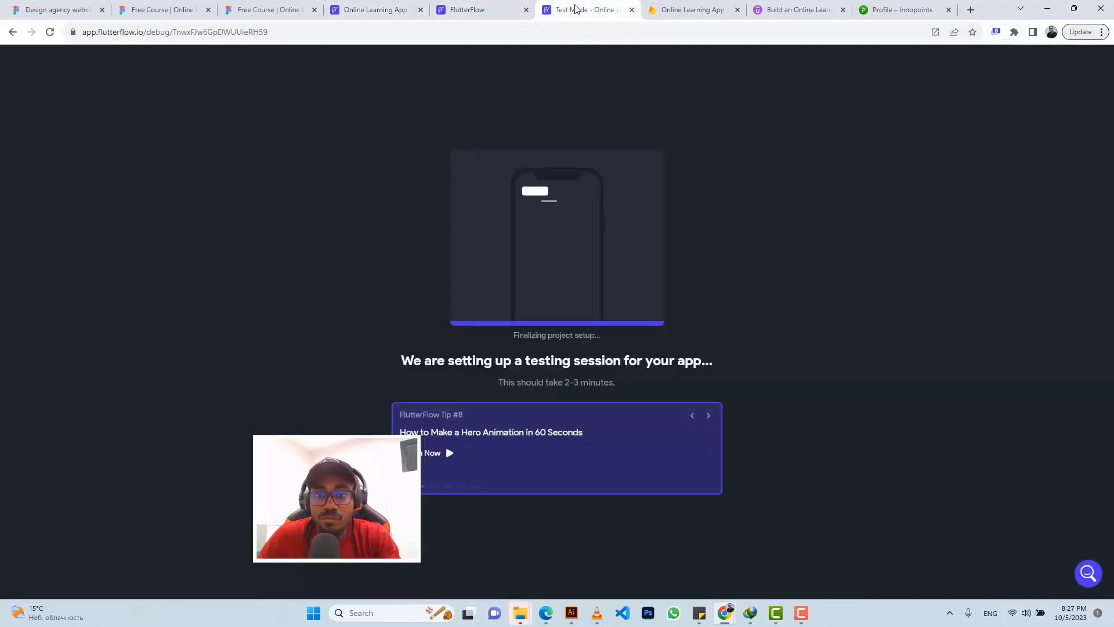
Step: Reload the debug session URL and wait until the Fire course sign-in screen loads
left_click(478, 13)
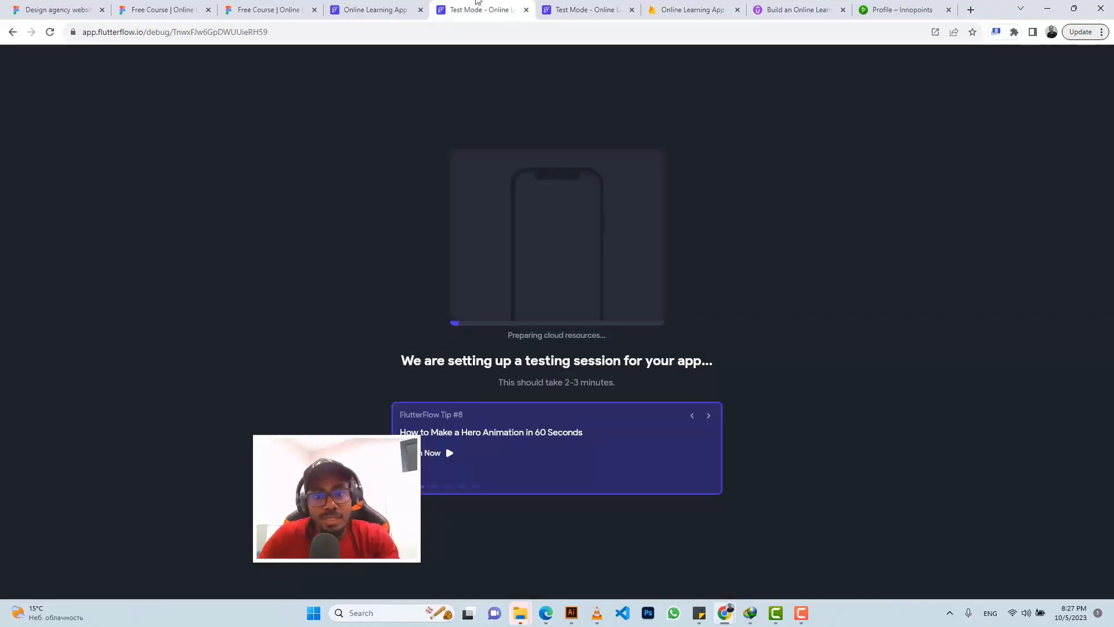
left_click(569, 10)
left_click(576, 26)
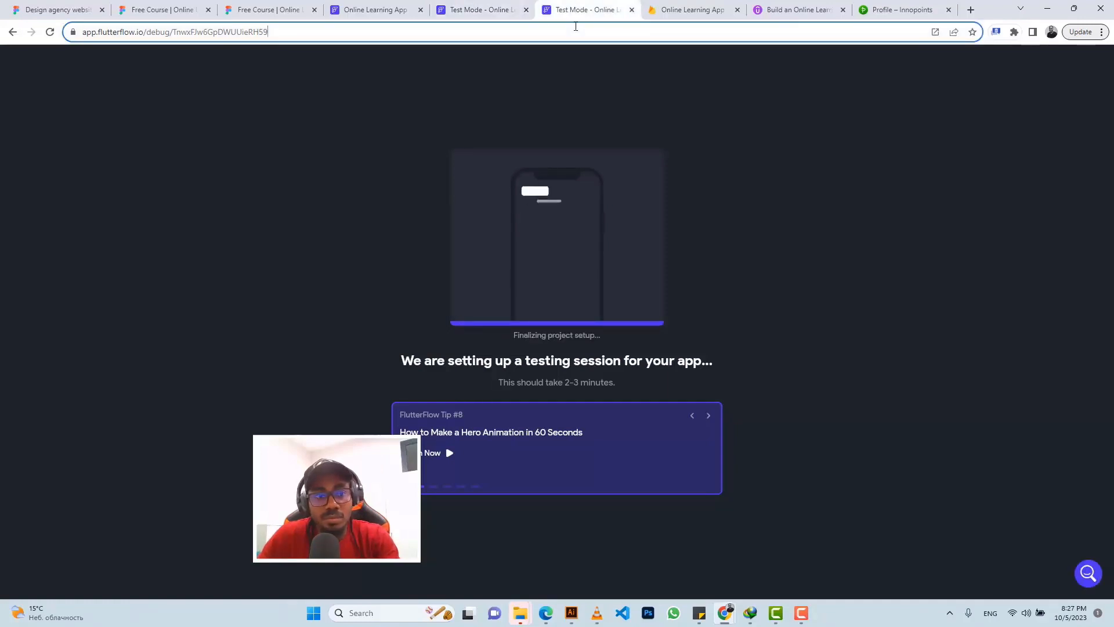
key("Return")
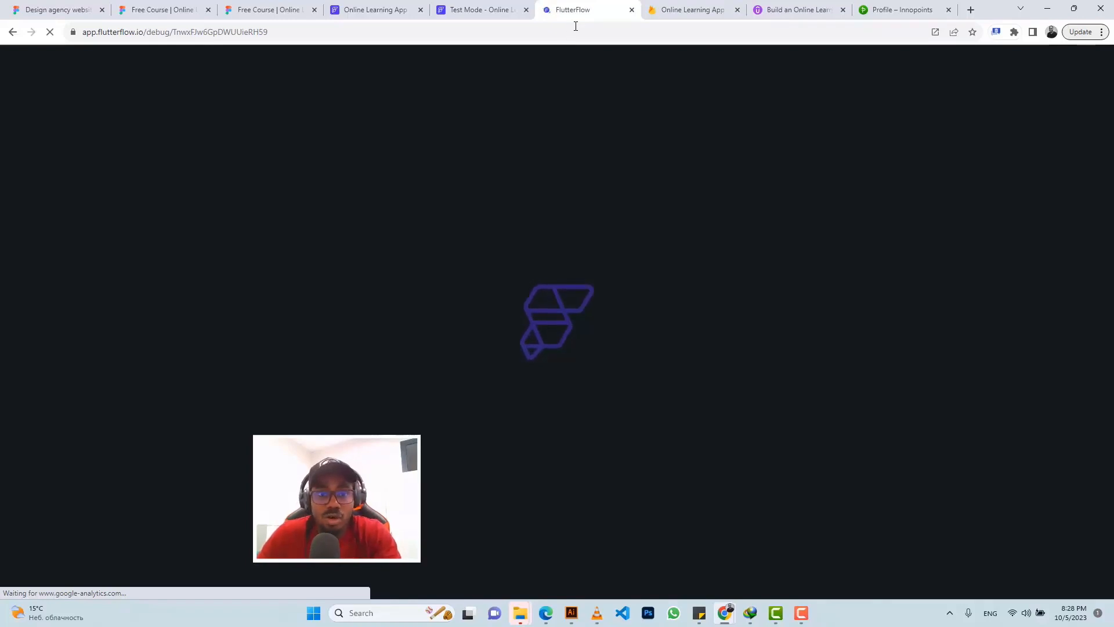
left_click(467, 8)
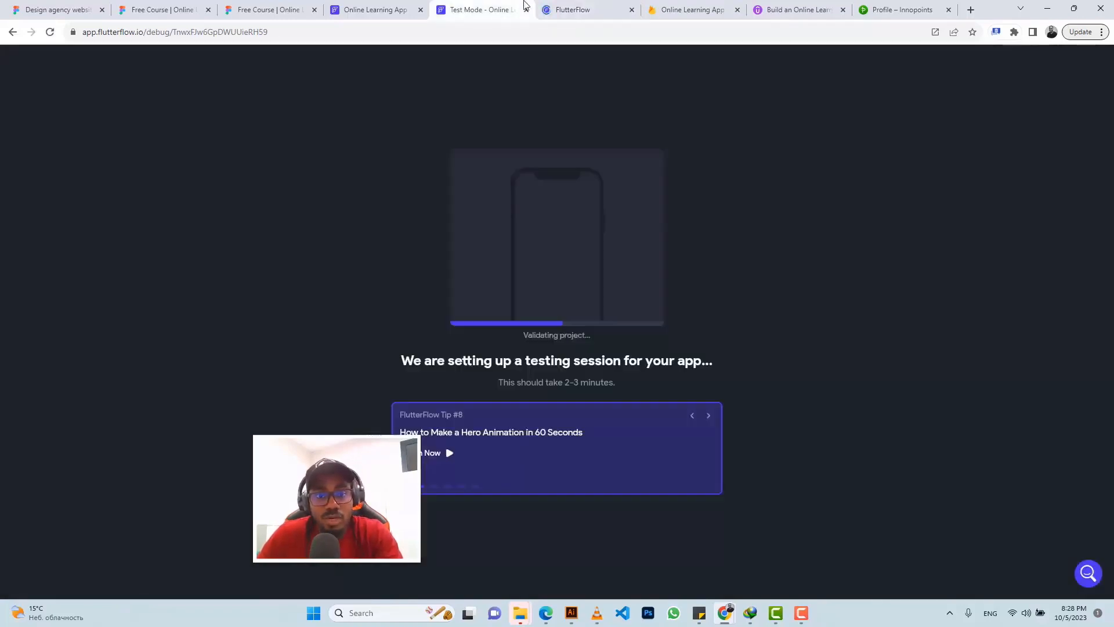
left_click(583, 8)
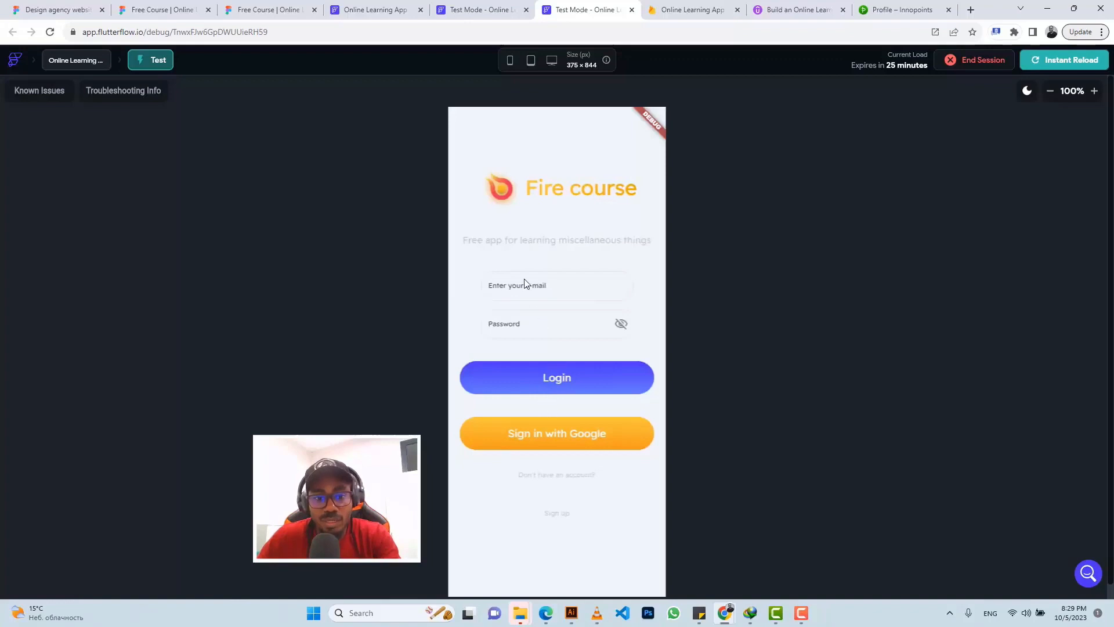
Step: Try Login with an empty form and Google sign-in, then go to the Sign up screen
left_click(564, 377)
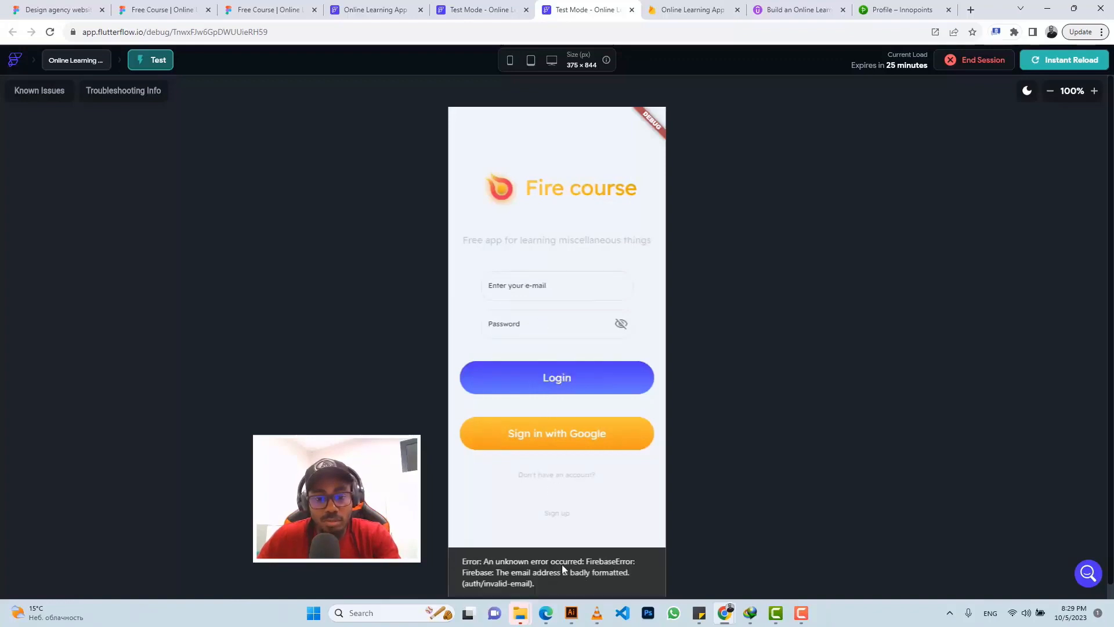
left_click(557, 437)
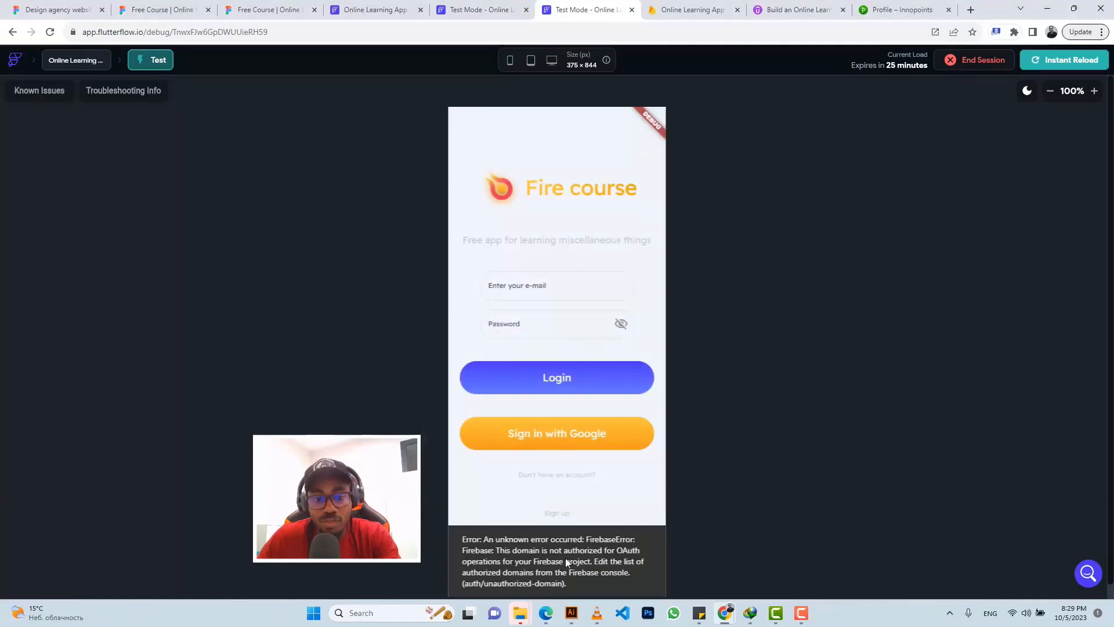
left_click(557, 517)
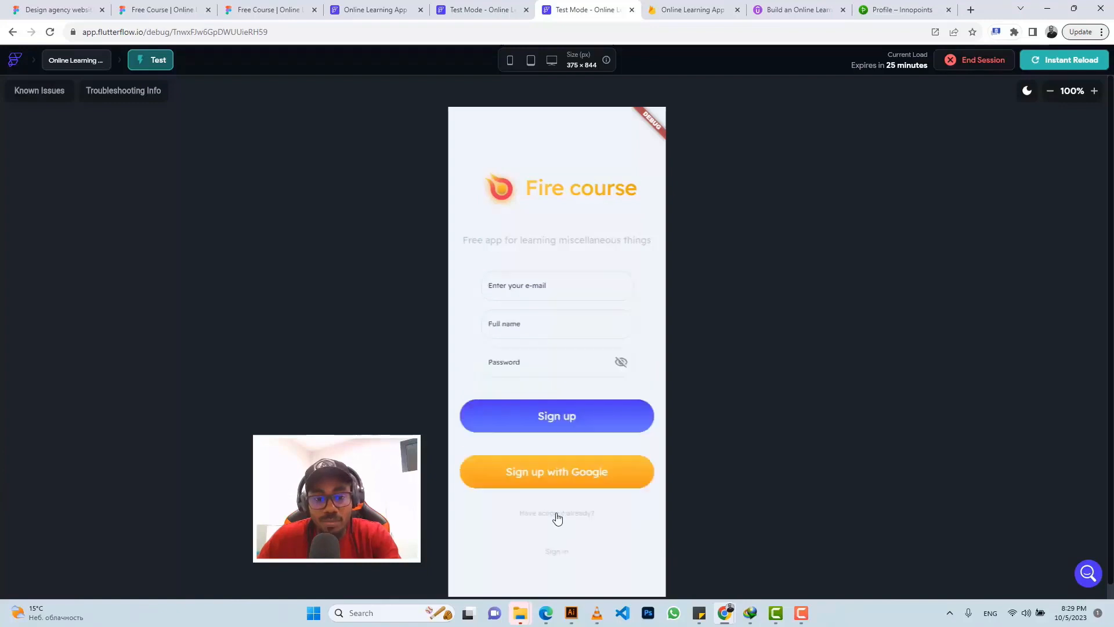
Step: Sign up in the test app with an e-mail address, full name and password
left_click(529, 280)
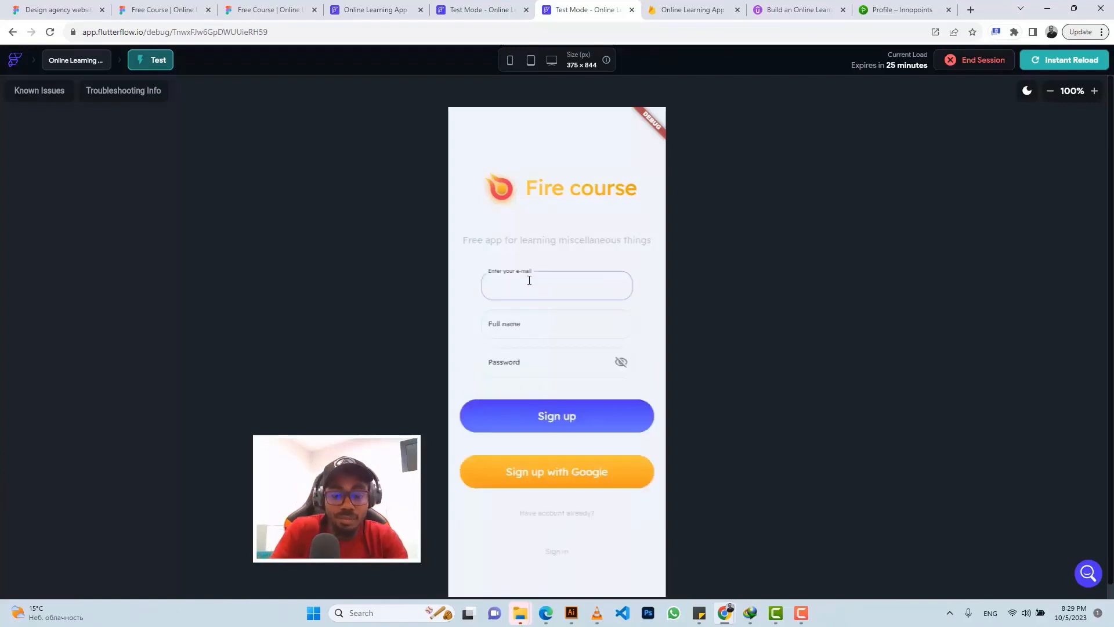
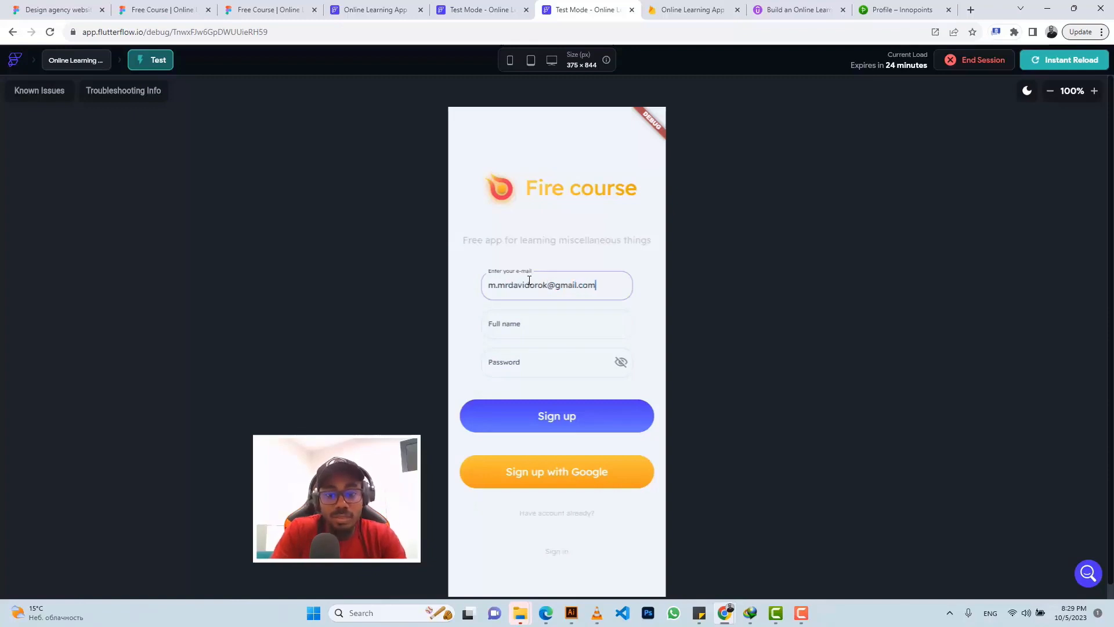
key("Tab")
type("David O")
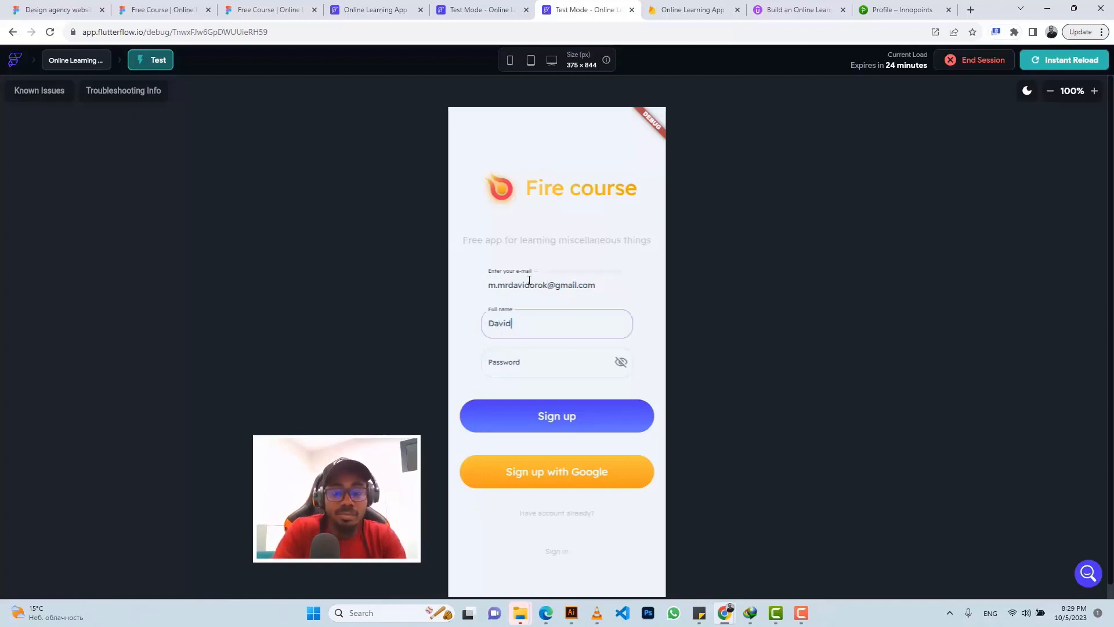
key("Tab")
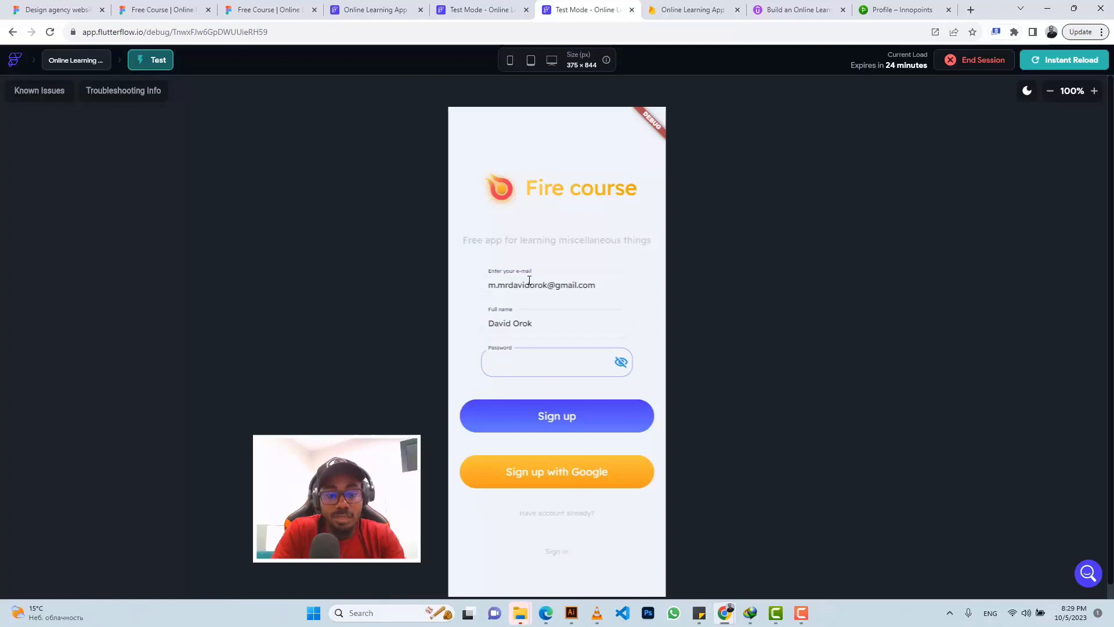
type("••••")
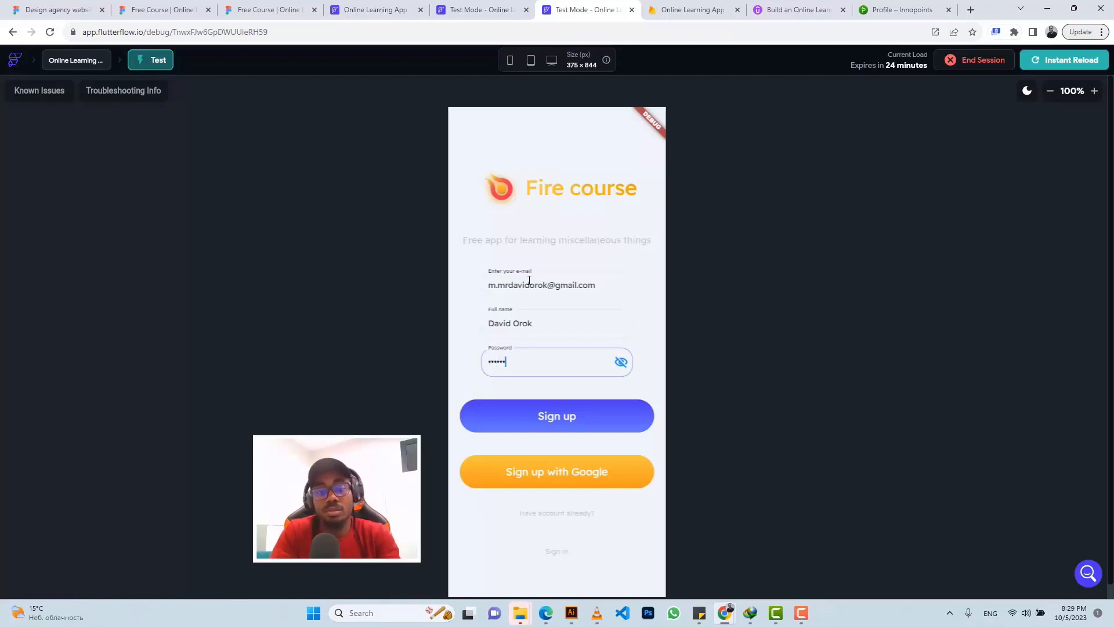
left_click(631, 416)
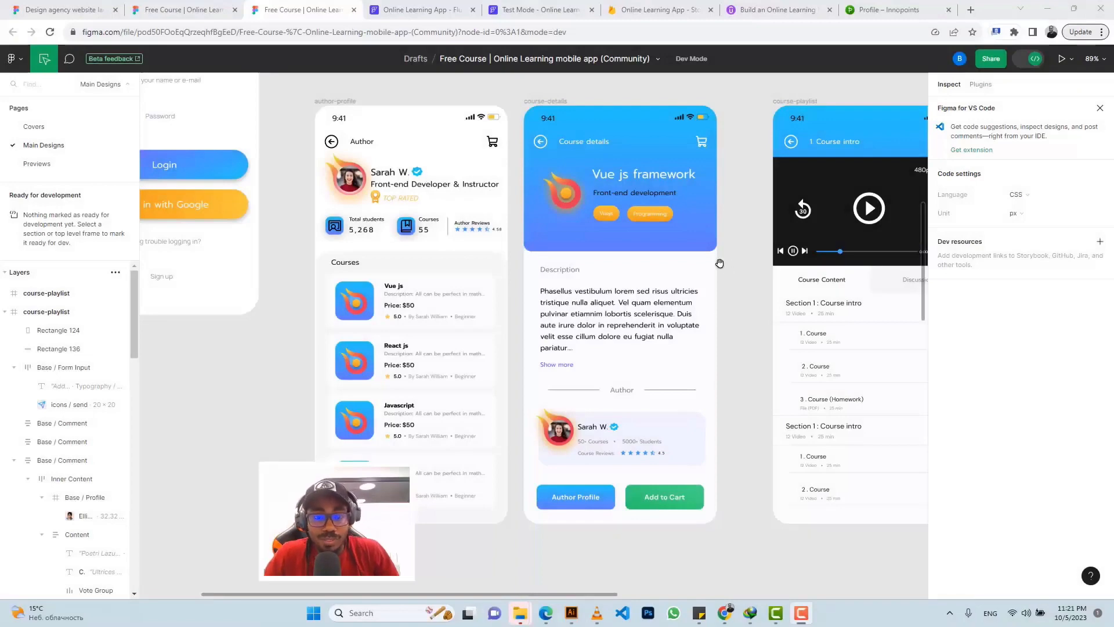
Step: Scroll the Figma dashboard to the Recommendation course cards, then return to FlutterFlow
scroll(719, 262, "up", 3)
scroll(718, 264, "up", 6)
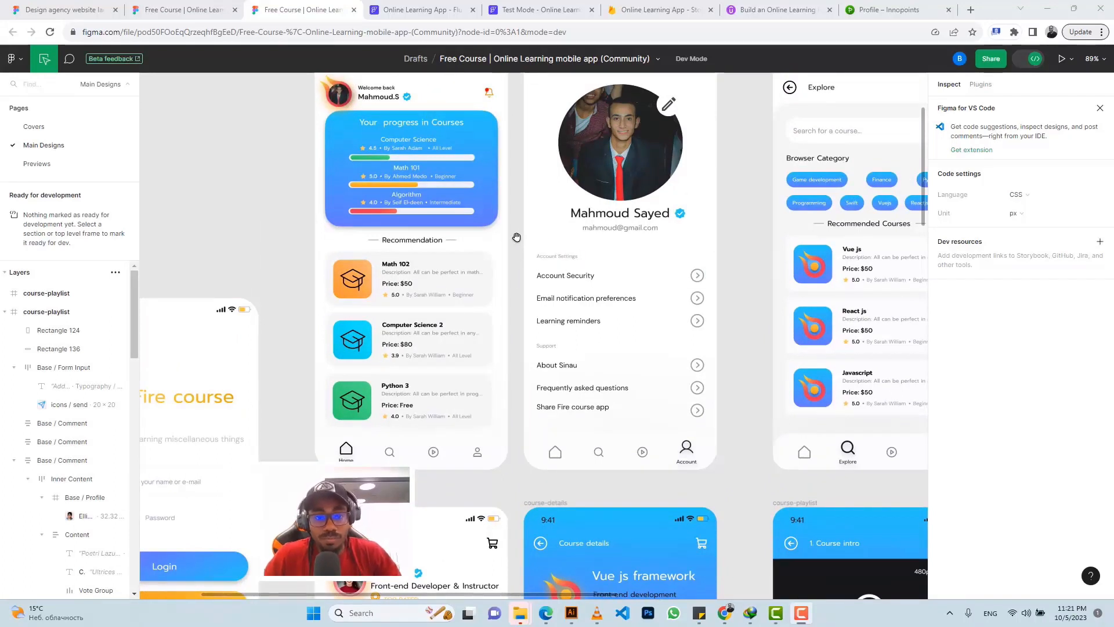
scroll(406, 228, "up", 2)
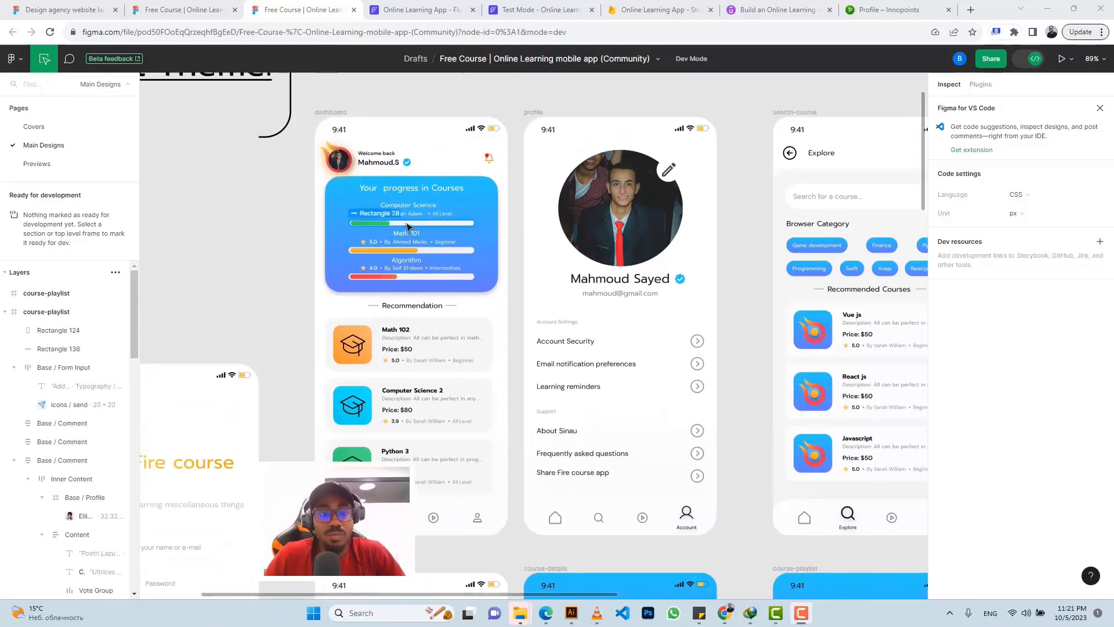
scroll(406, 228, "up", 3)
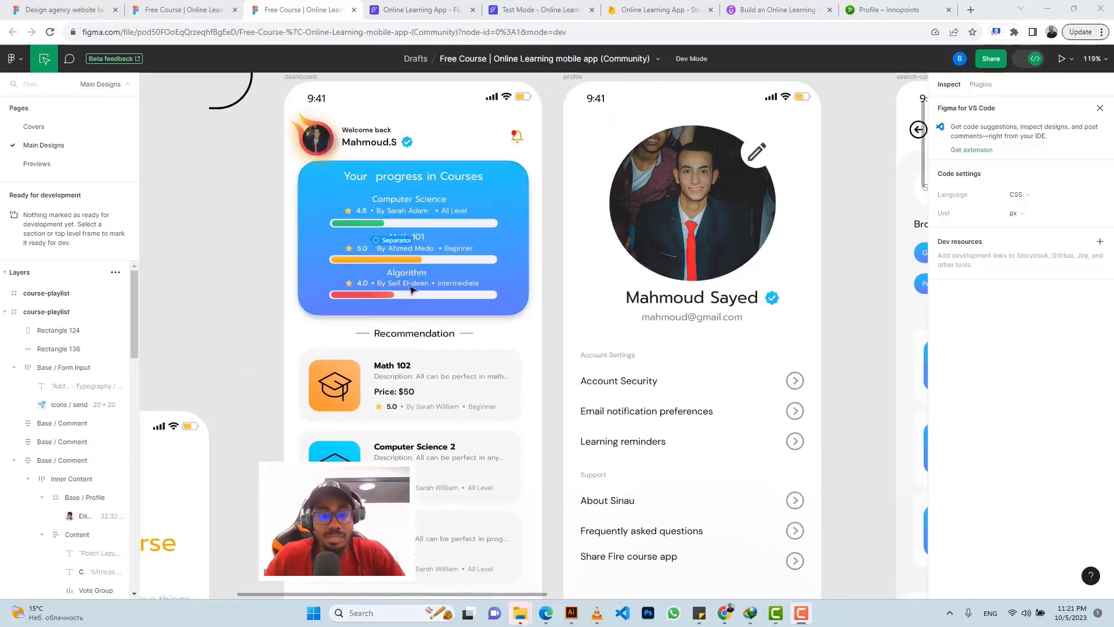
scroll(434, 287, "down", 3)
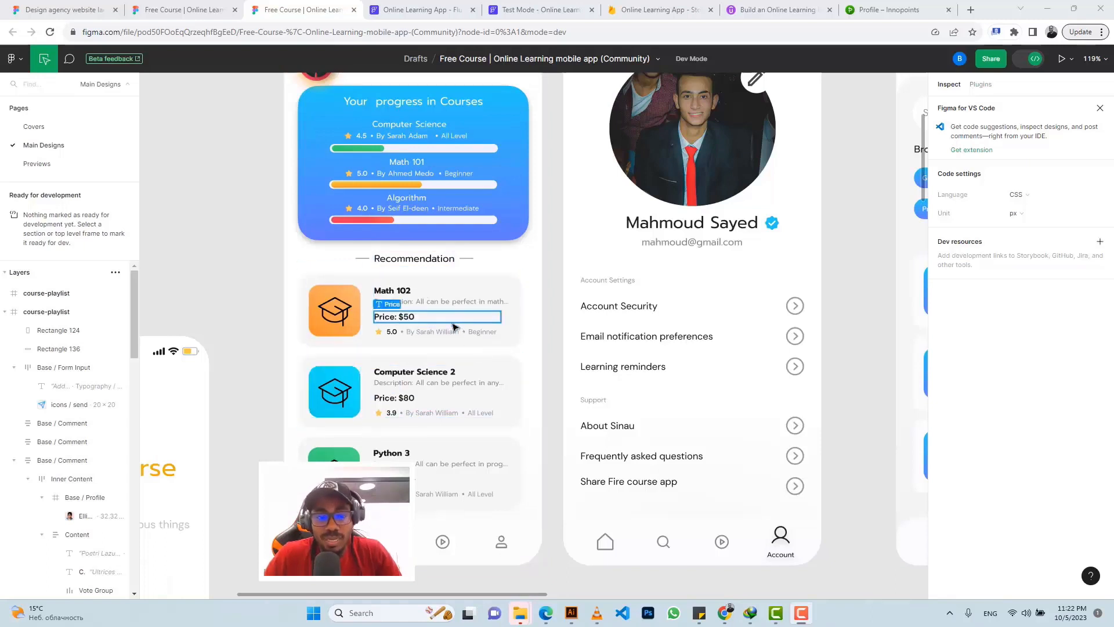
left_click(407, 8)
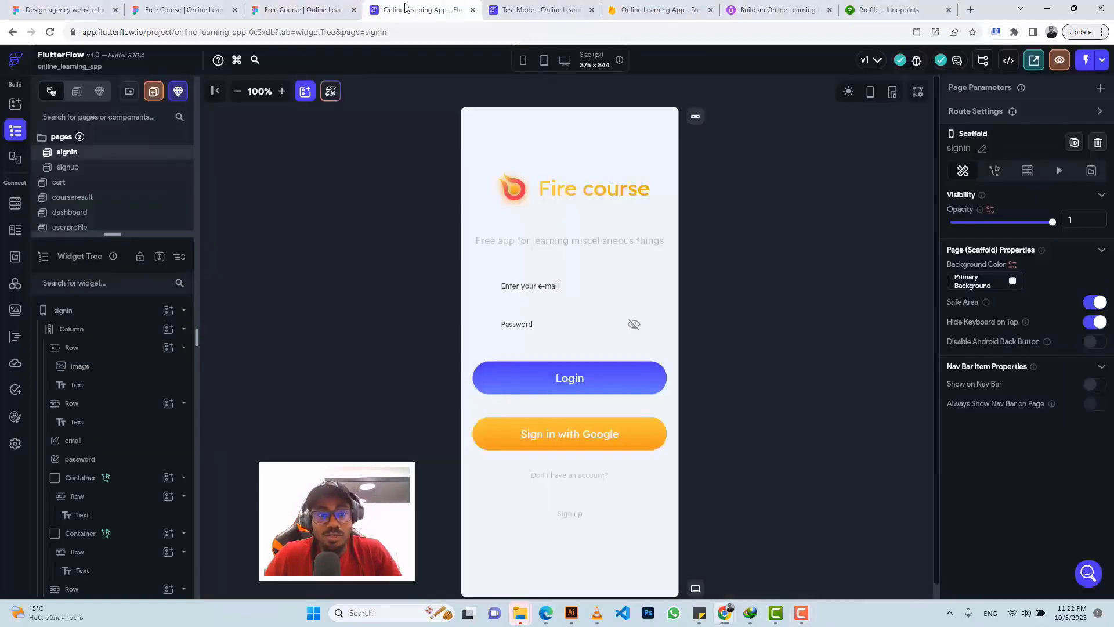
Step: From the Firestore schema, create a new collection named 'courses'
left_click(15, 205)
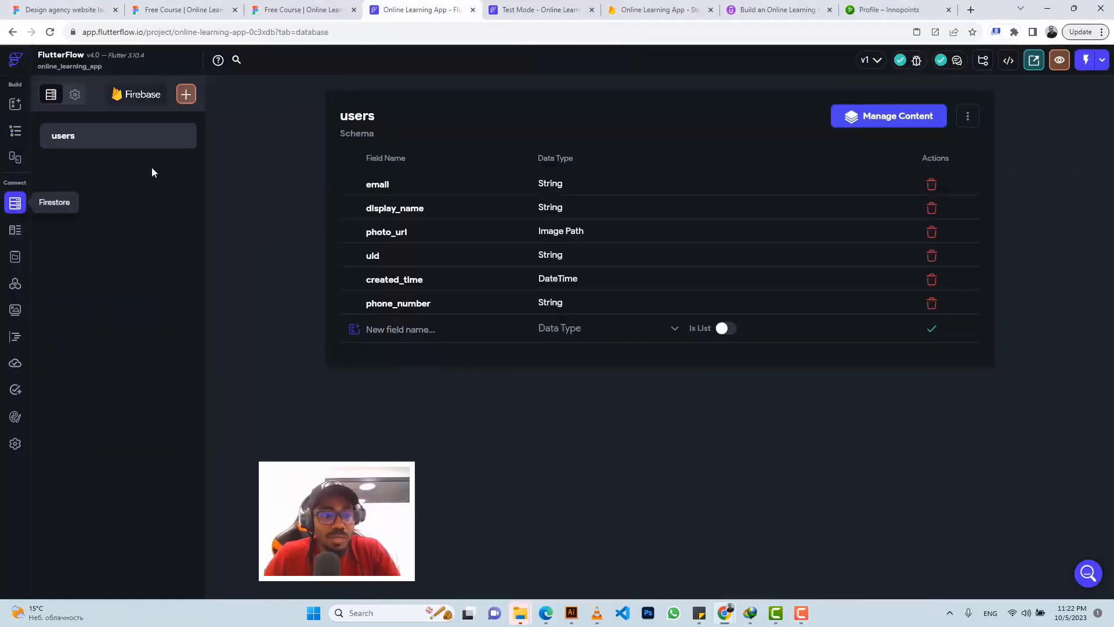
left_click(185, 97)
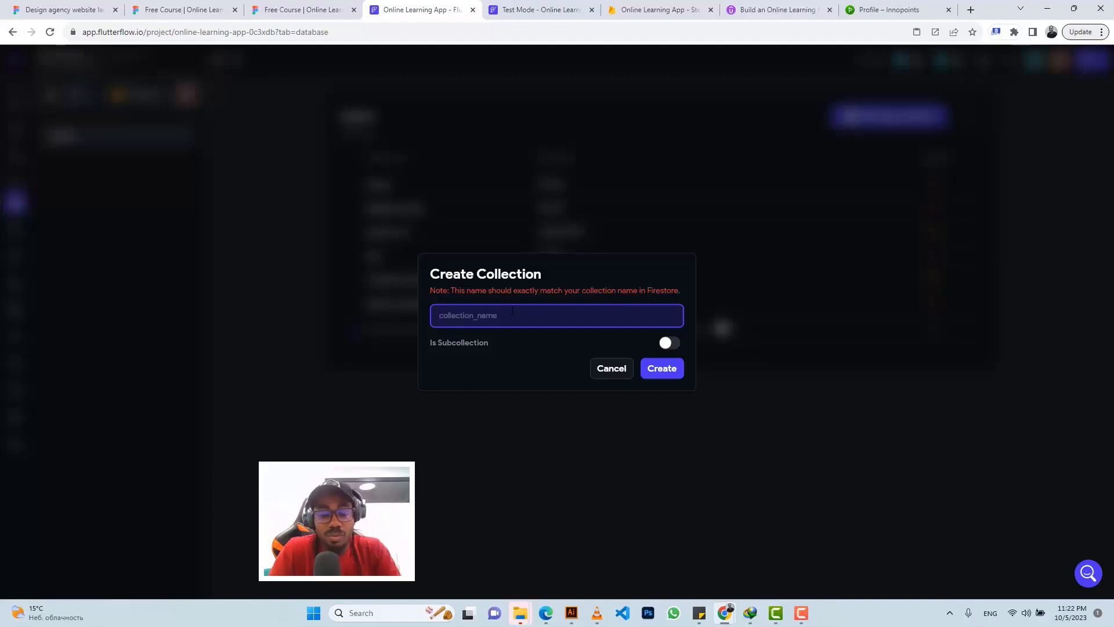
type("courses")
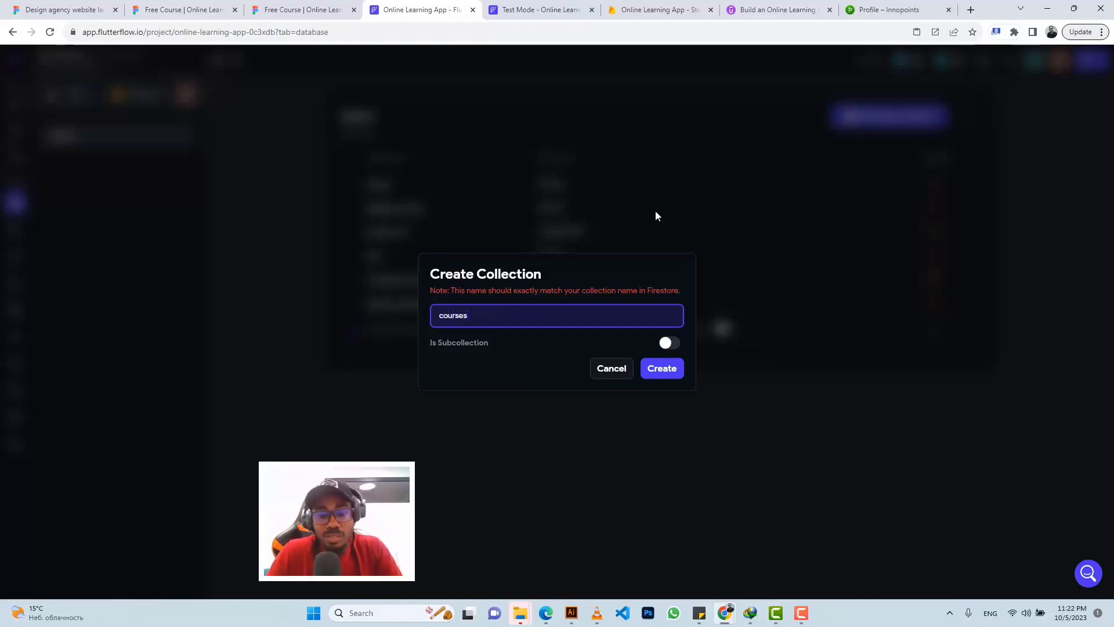
left_click(664, 372)
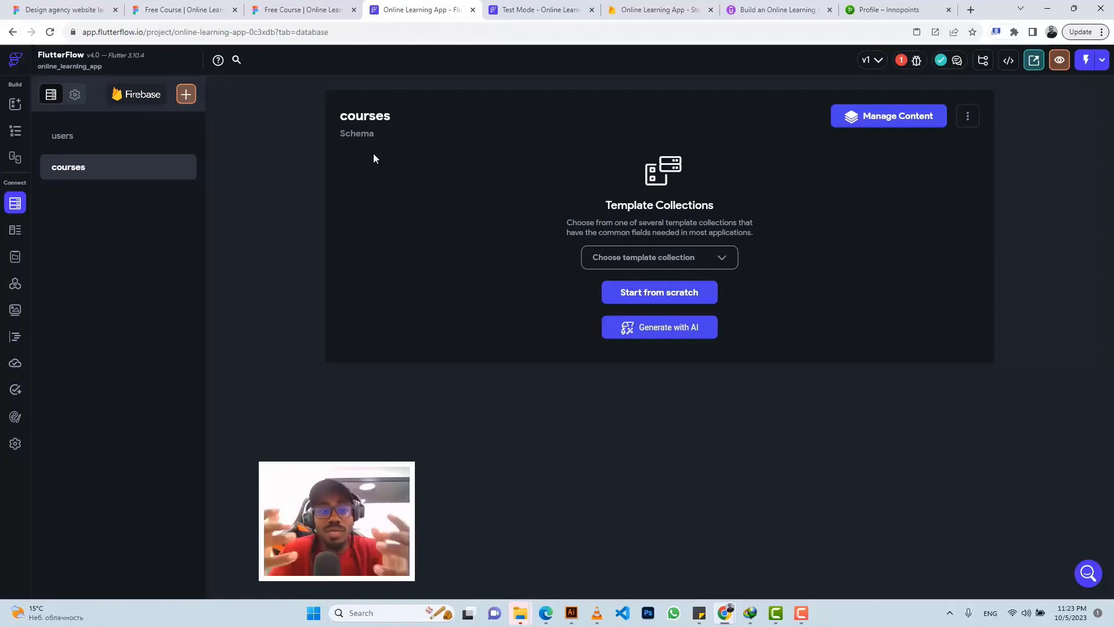
Step: Start the courses schema from scratch and add a String field course_title
left_click(637, 302)
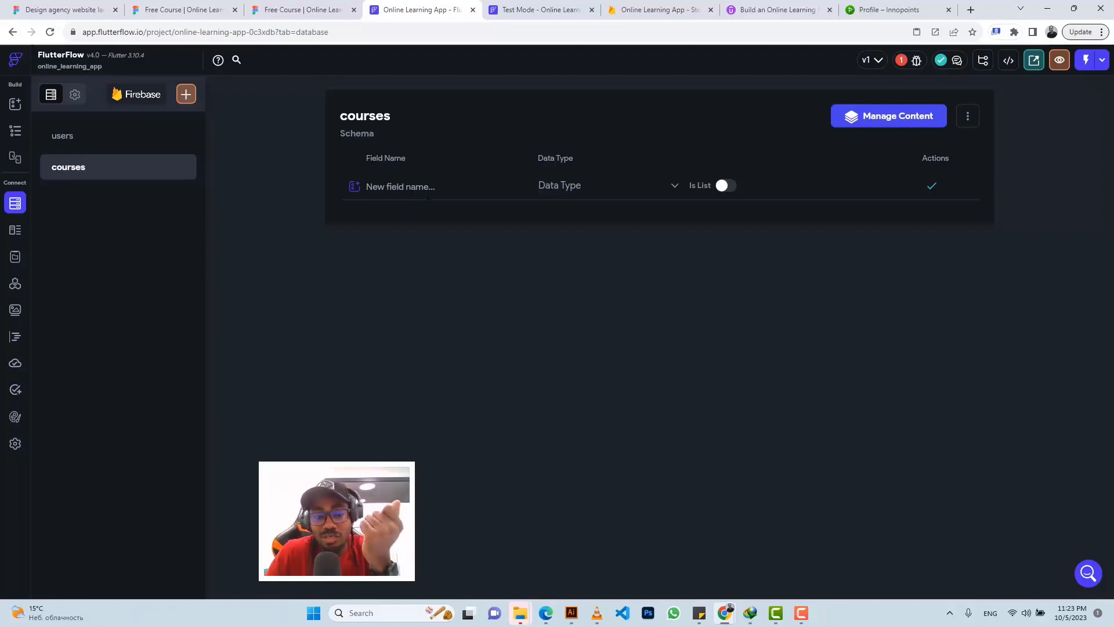
left_click(283, 8)
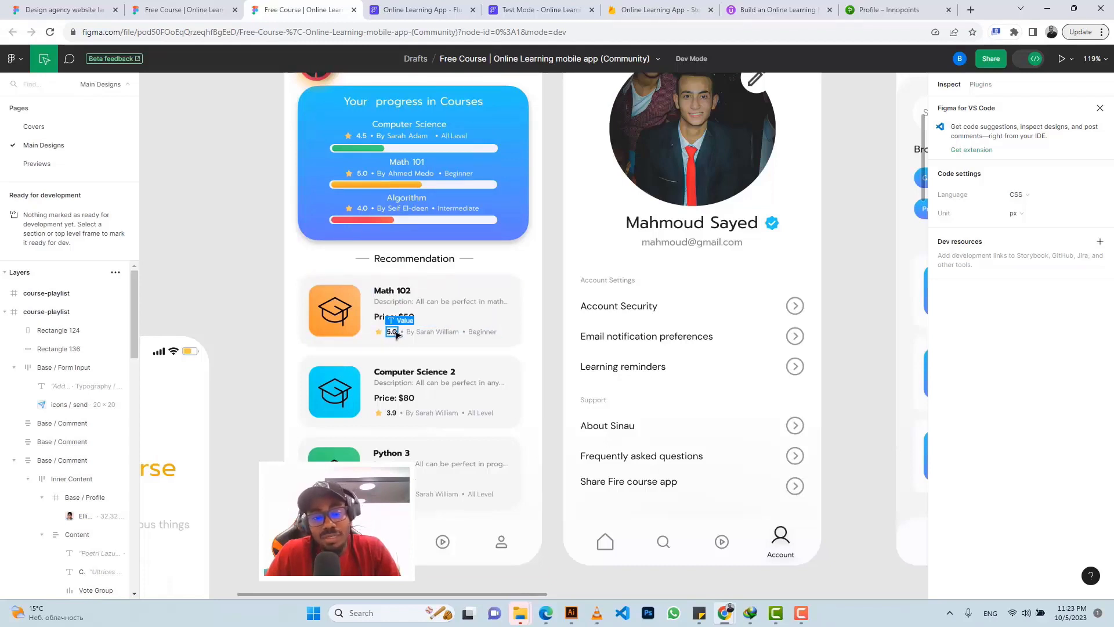
left_click(441, 9)
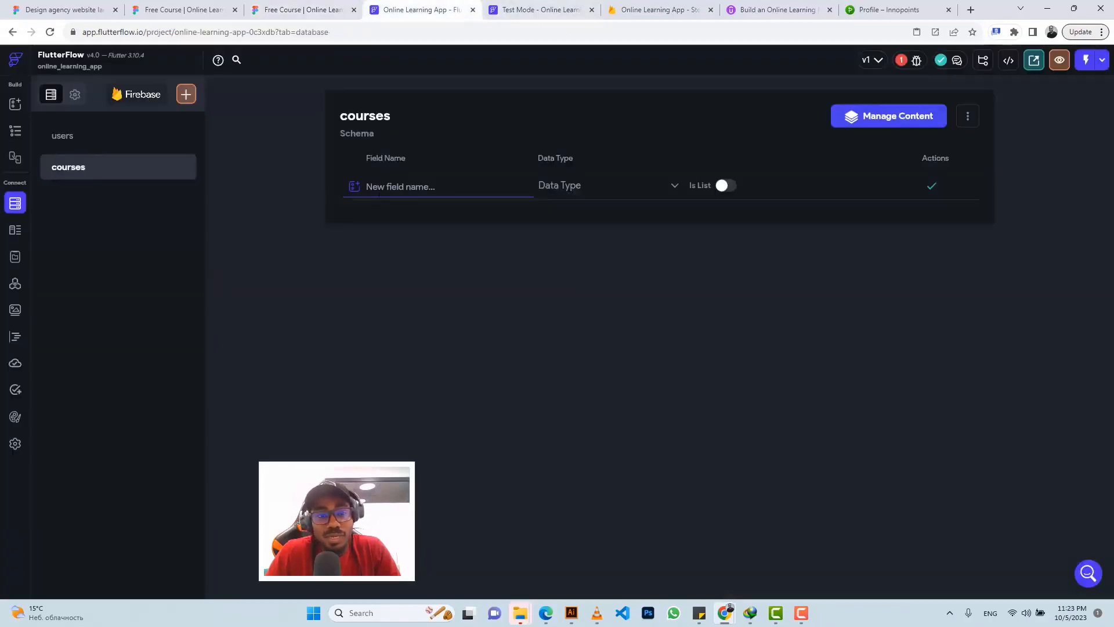
type("course")
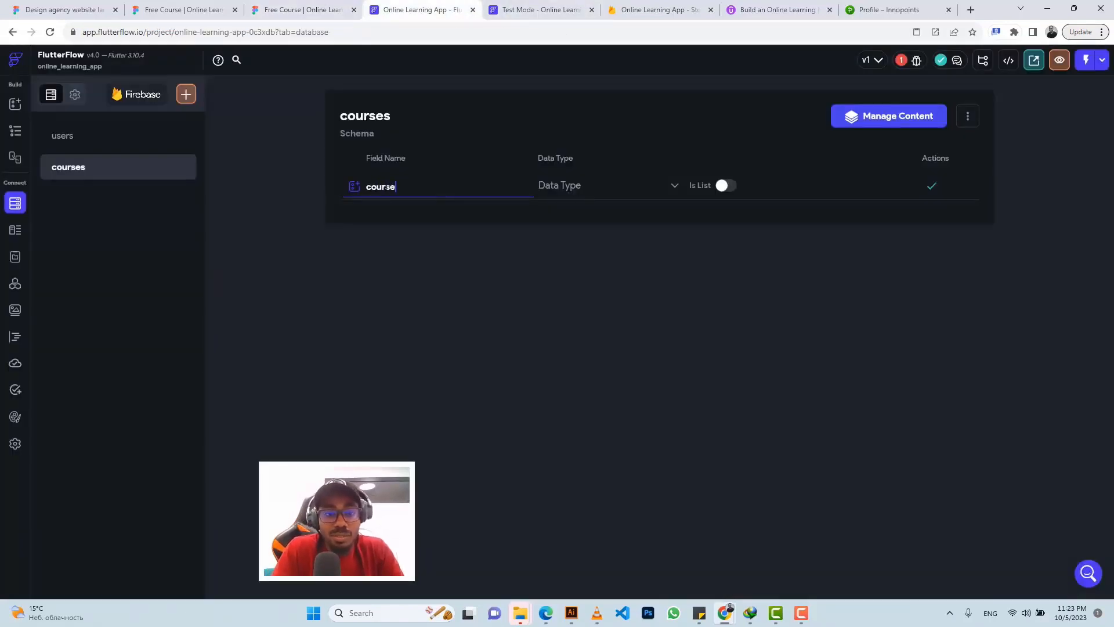
type("_title")
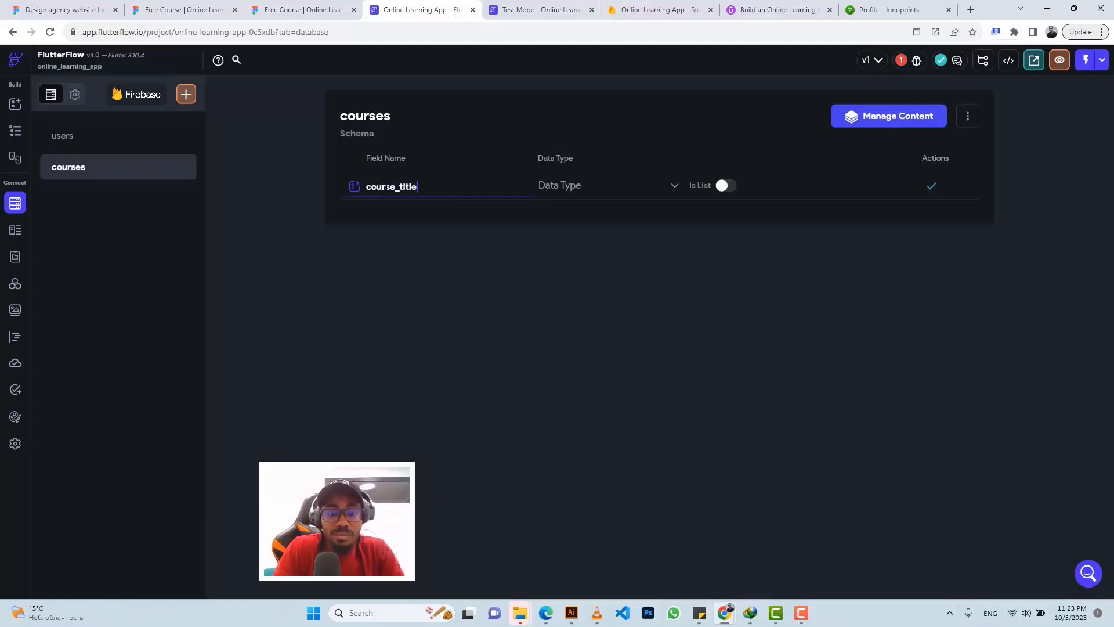
left_click(557, 195)
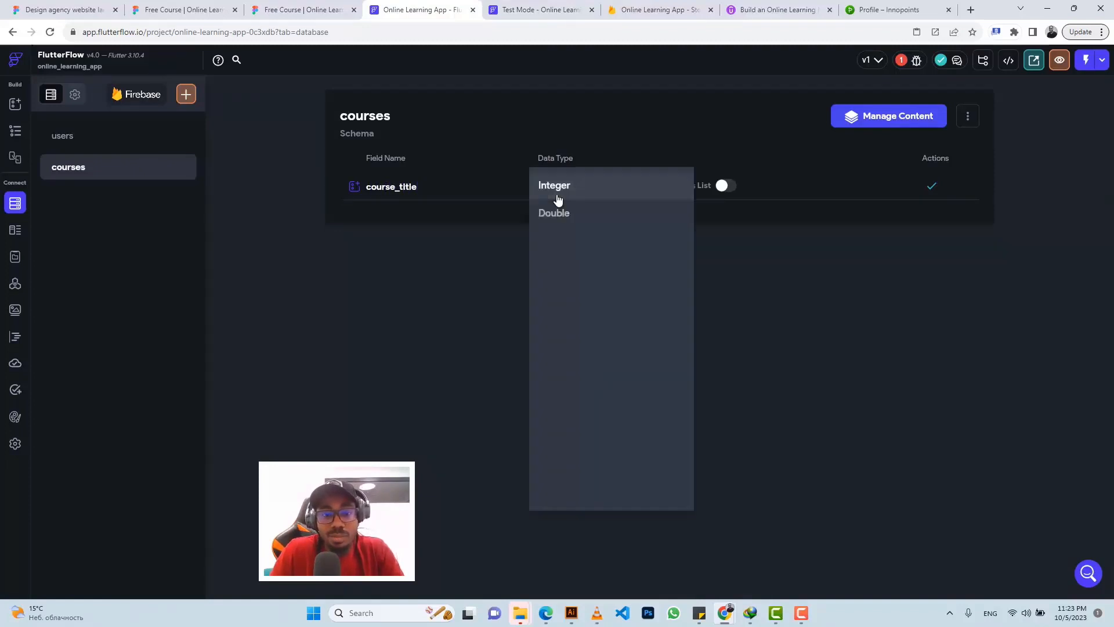
left_click(569, 239)
left_click(928, 191)
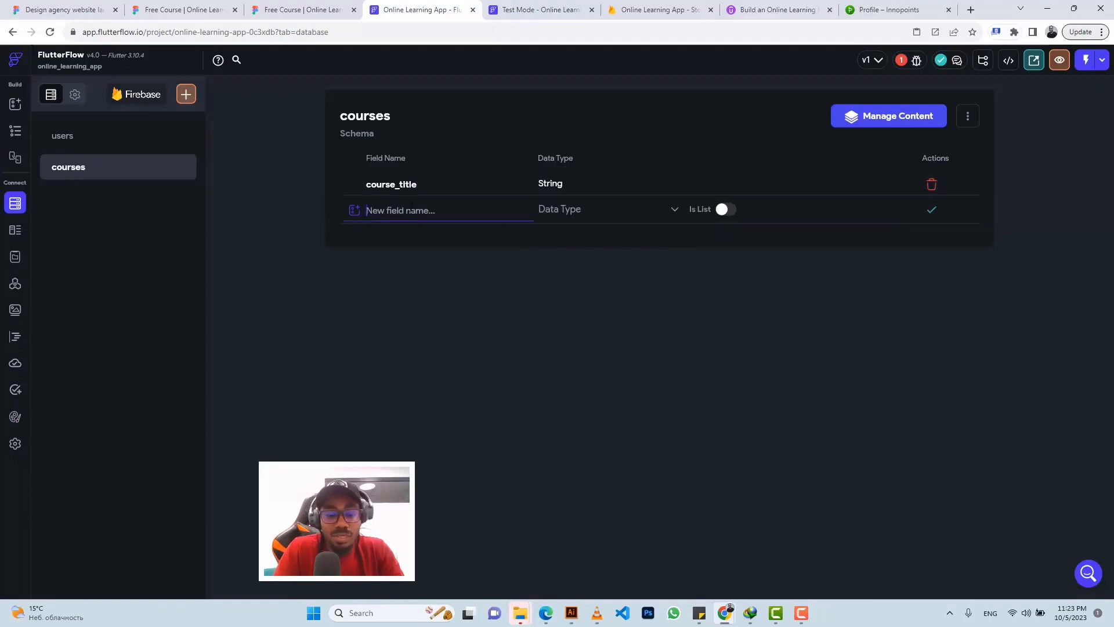
Step: Add course_description as a String field and course_image as an Image Path field
type("course_desc")
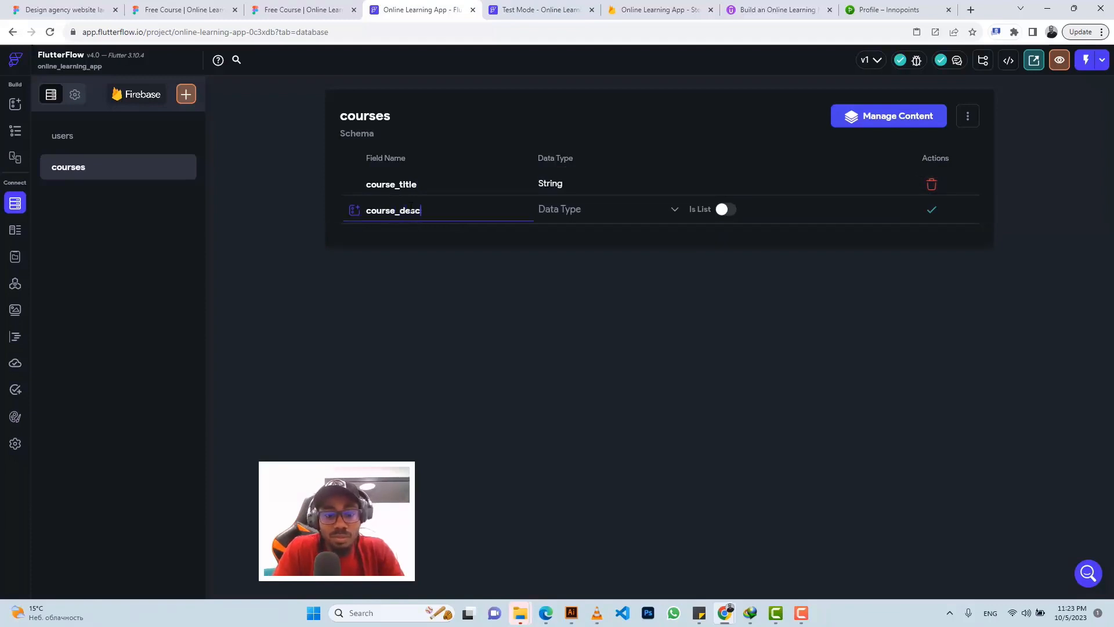
type("eiption")
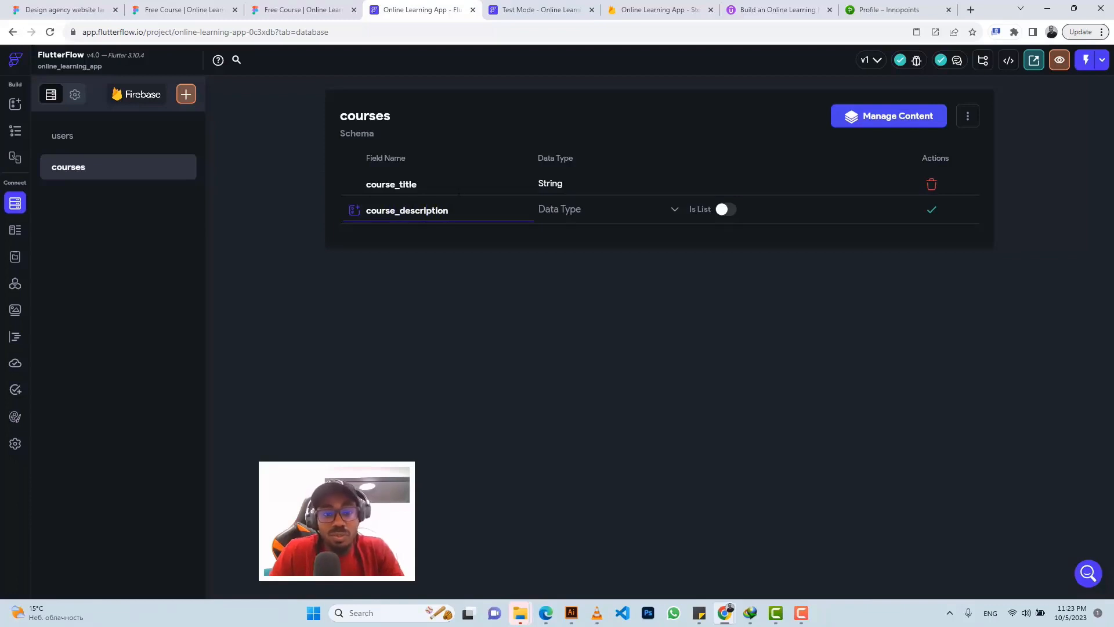
left_click(578, 222)
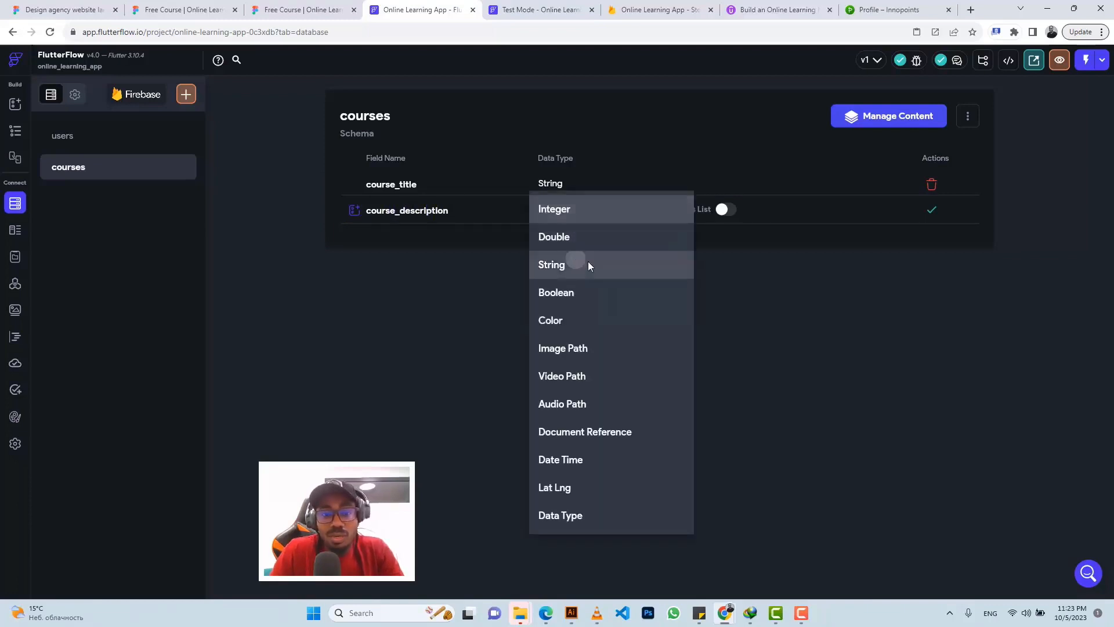
left_click(582, 262)
left_click(932, 211)
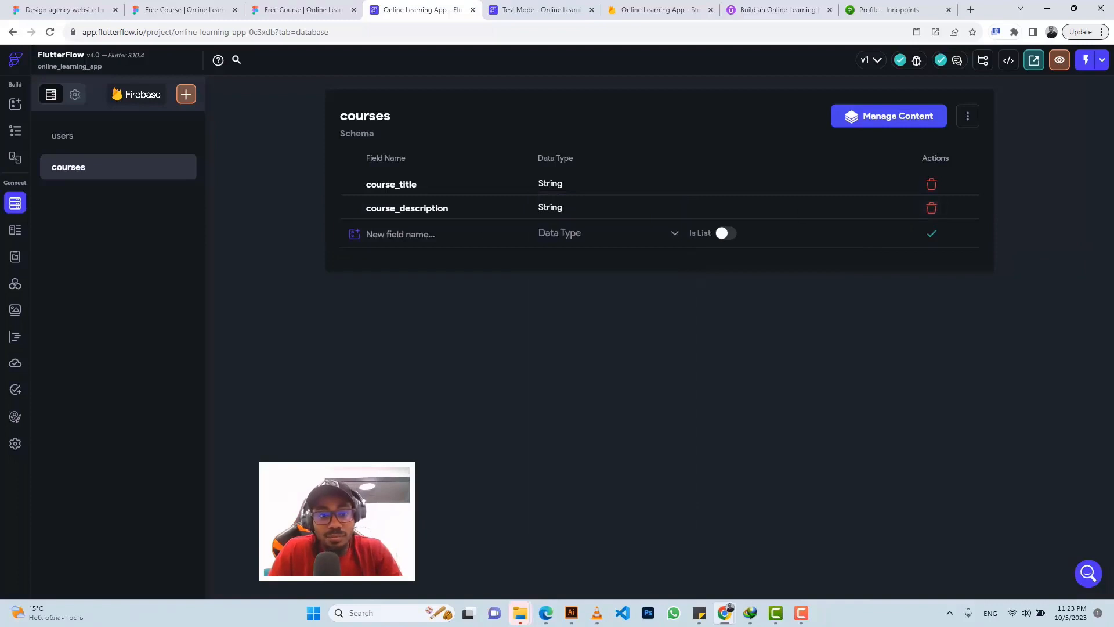
left_click(459, 233)
type("c")
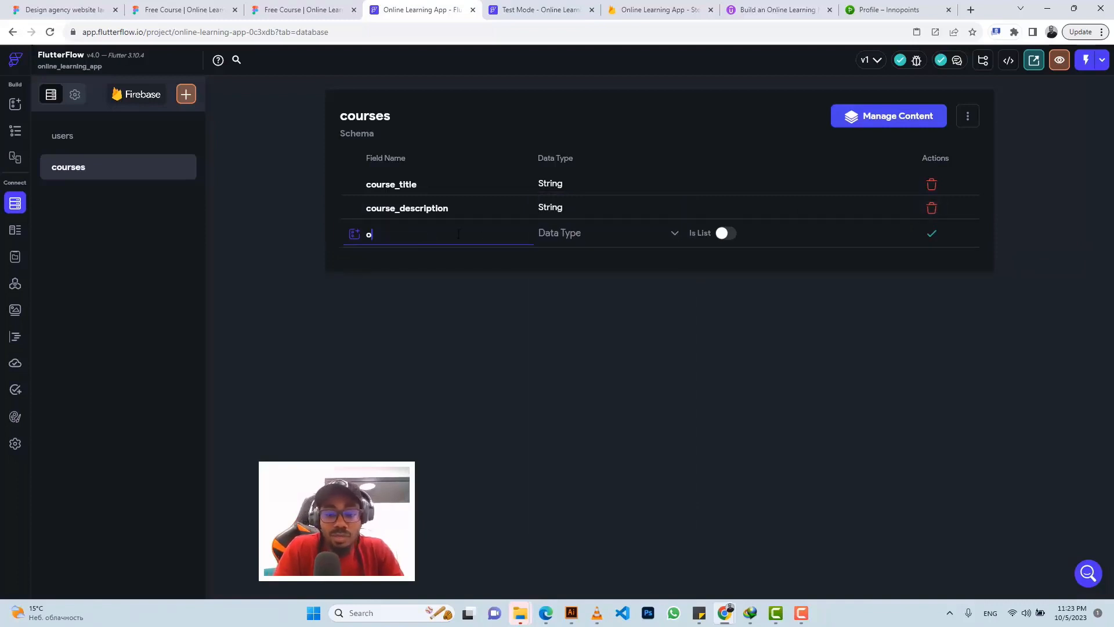
type("ourse")
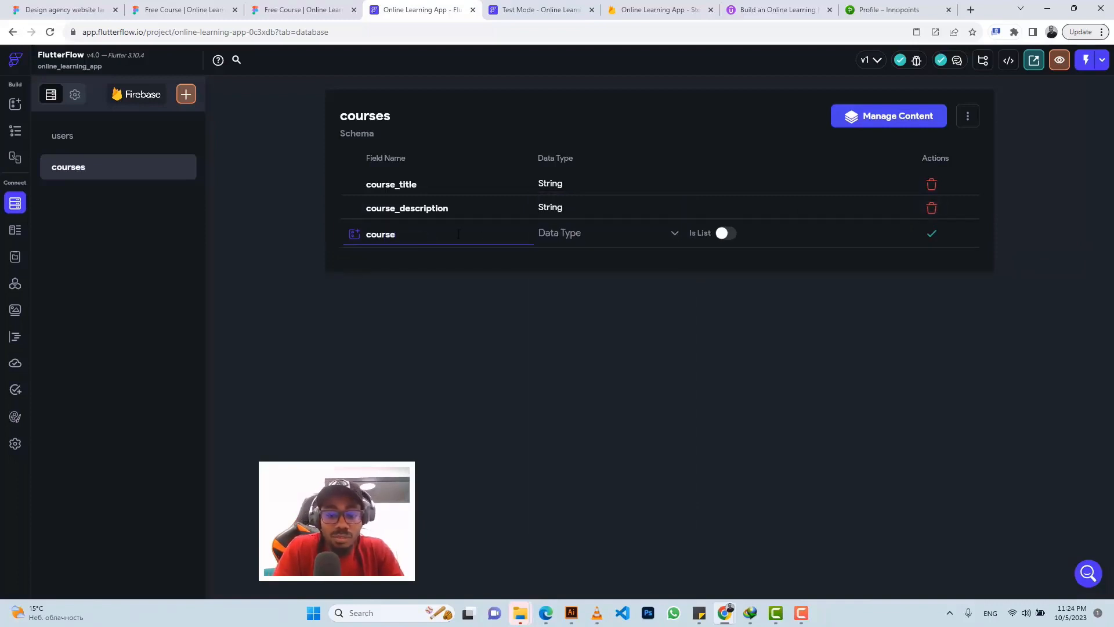
type("_image")
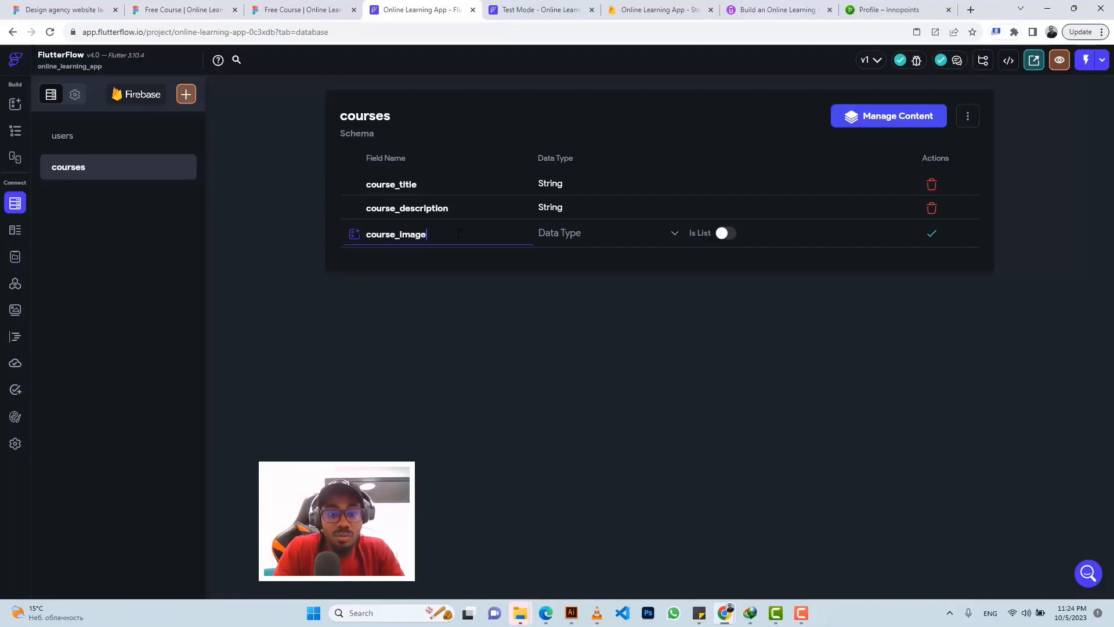
left_click(561, 239)
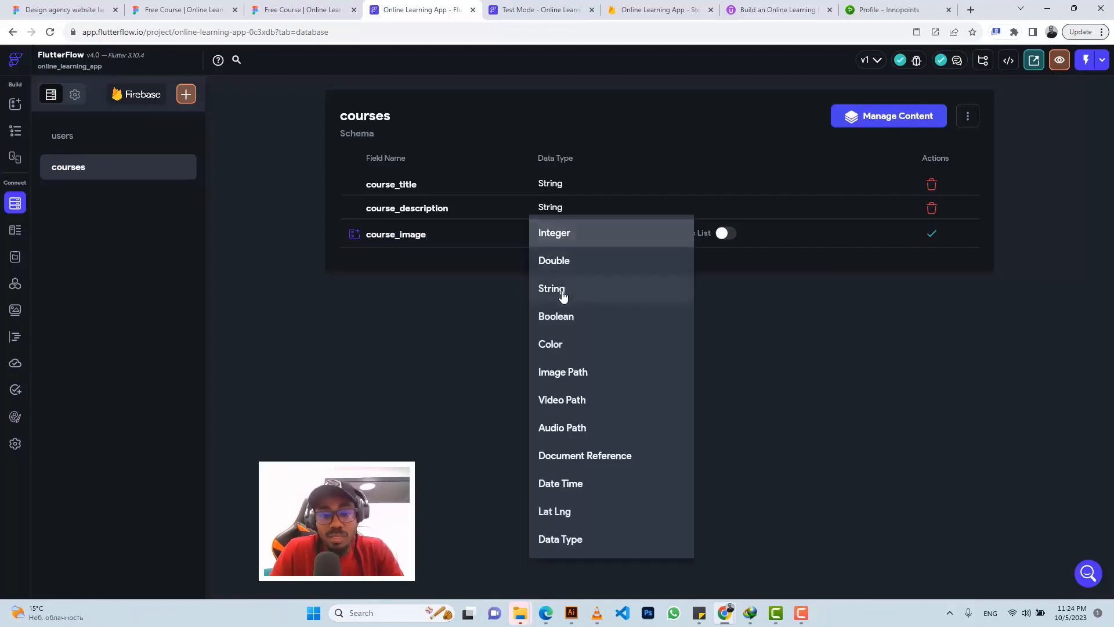
left_click(565, 375)
left_click(928, 232)
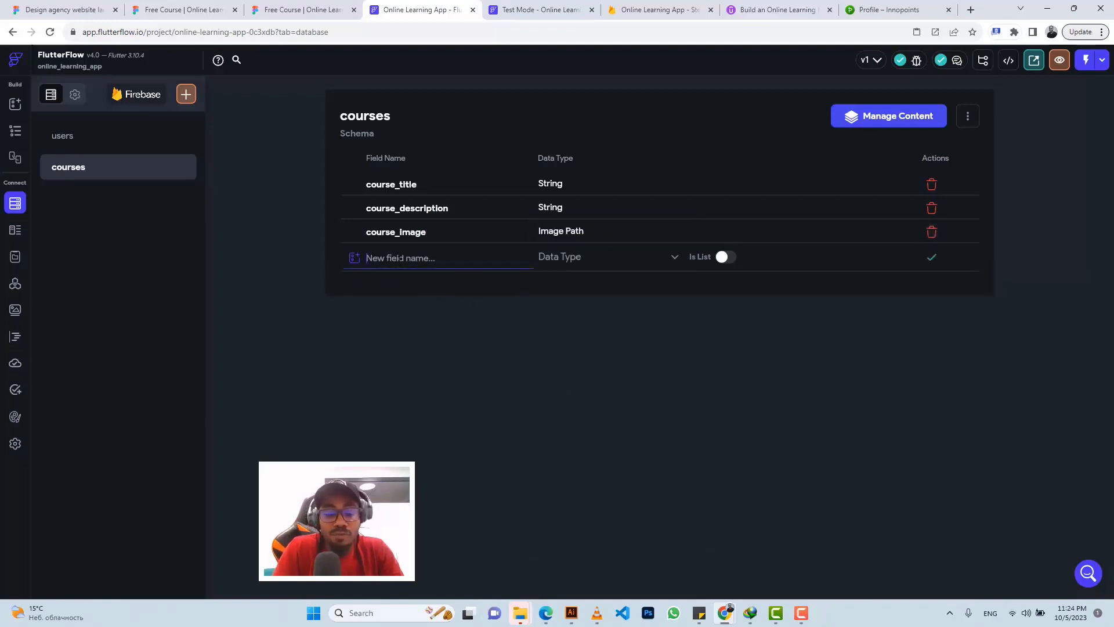
Step: Add Double fields course_price and course_rating, then revisit the Figma course card
type("course_pri")
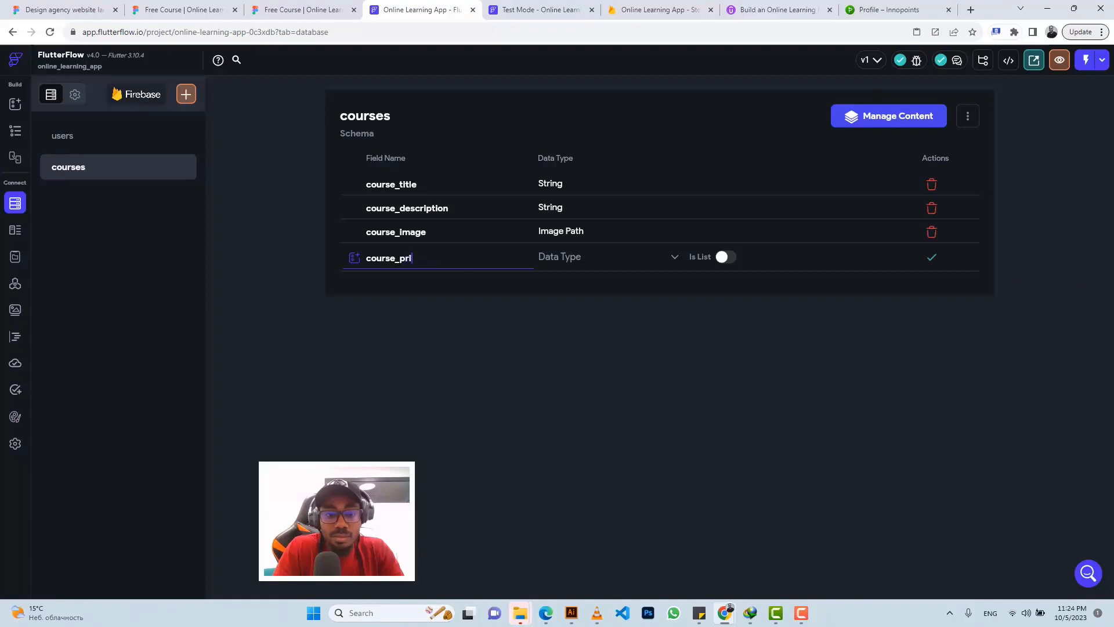
type("ce")
left_click(582, 266)
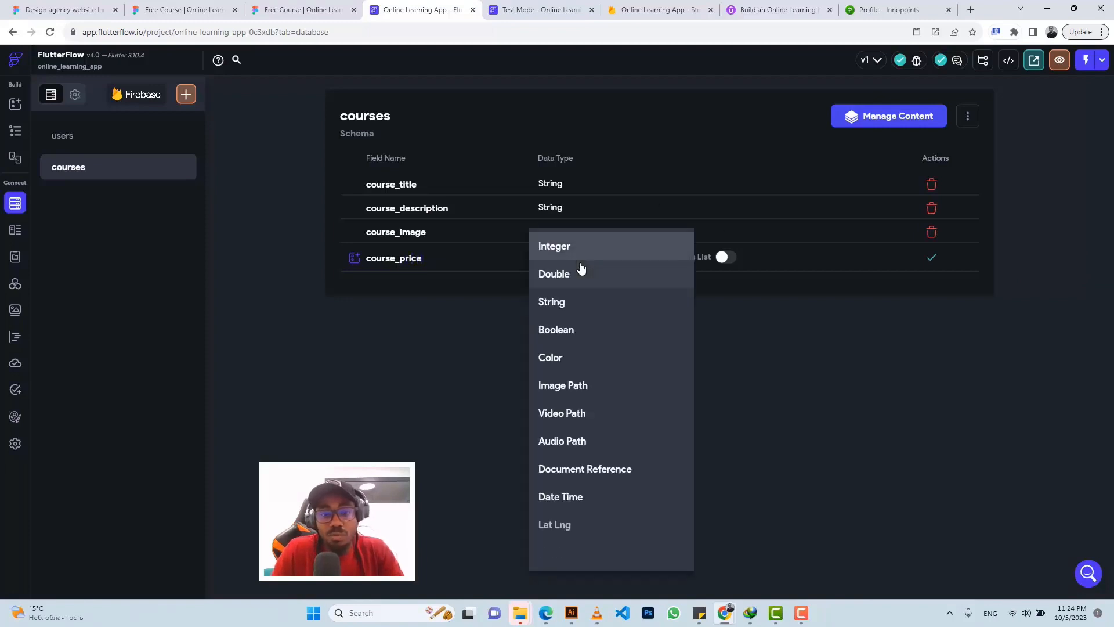
left_click(562, 277)
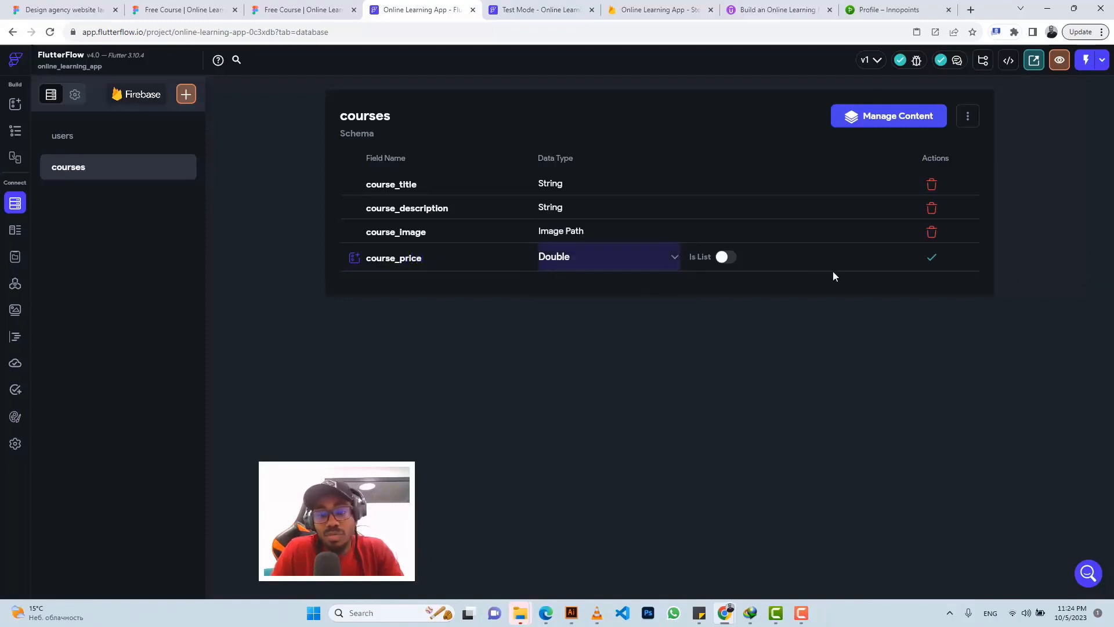
left_click(932, 257)
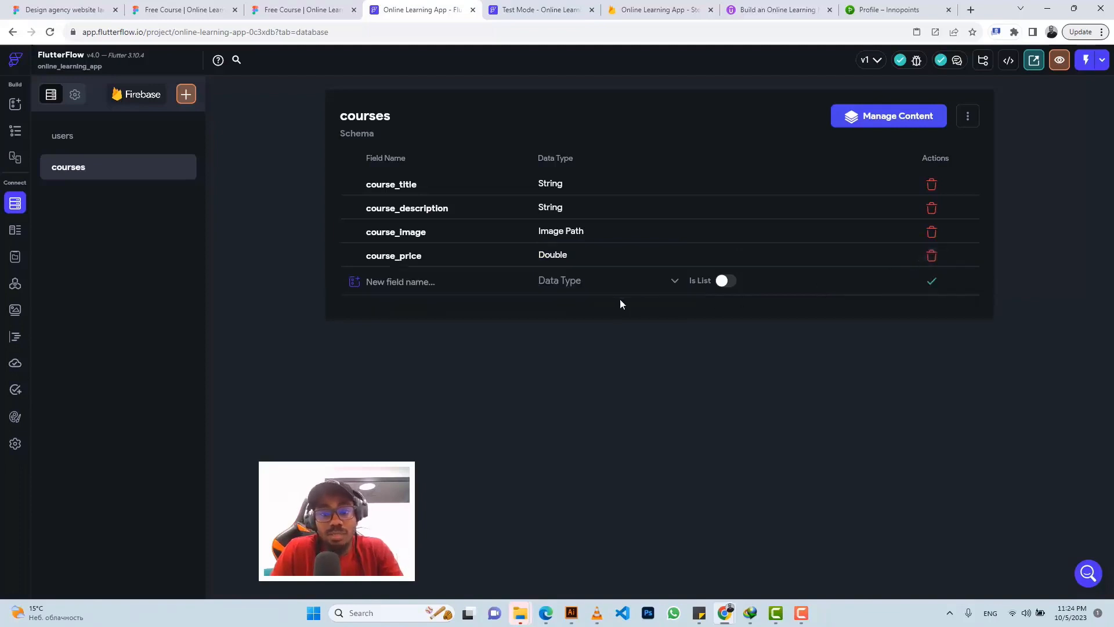
left_click(408, 281)
type("course")
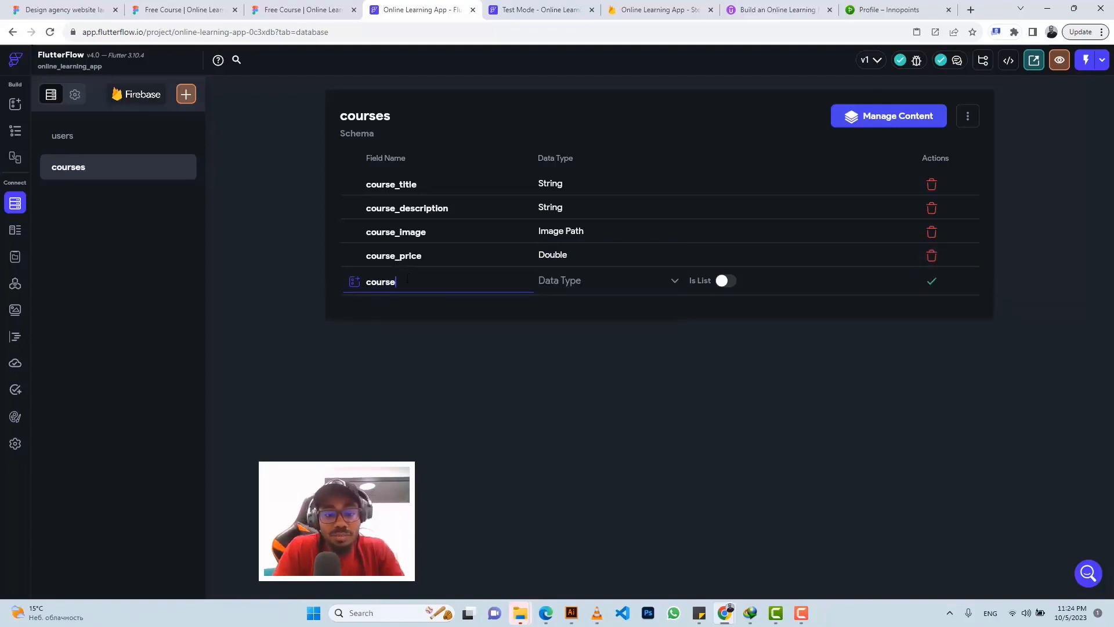
type("_rating")
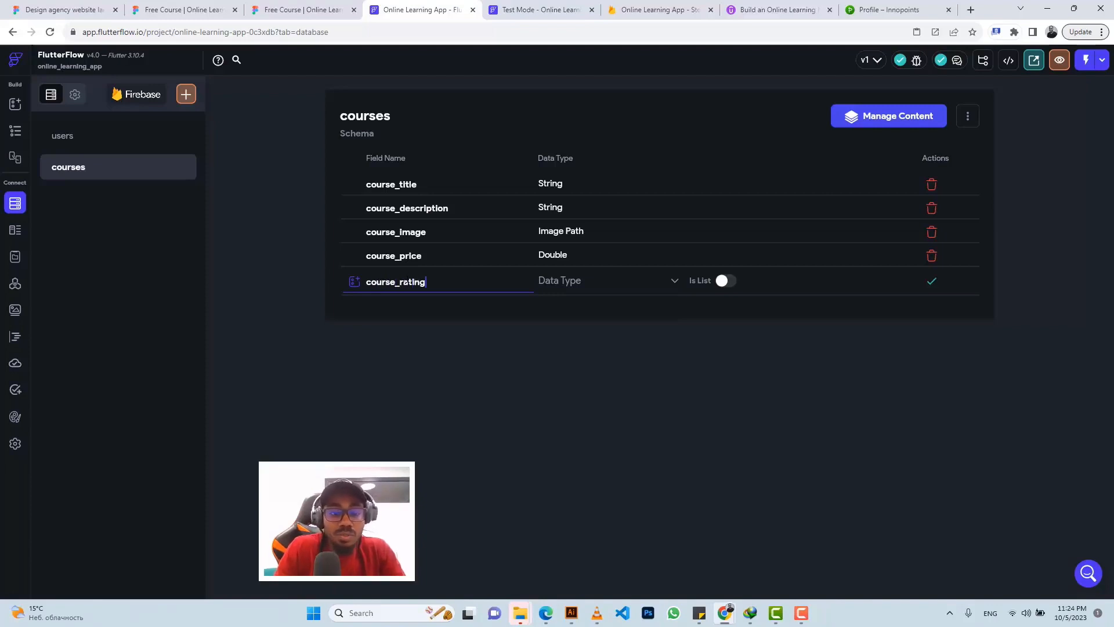
left_click(550, 289)
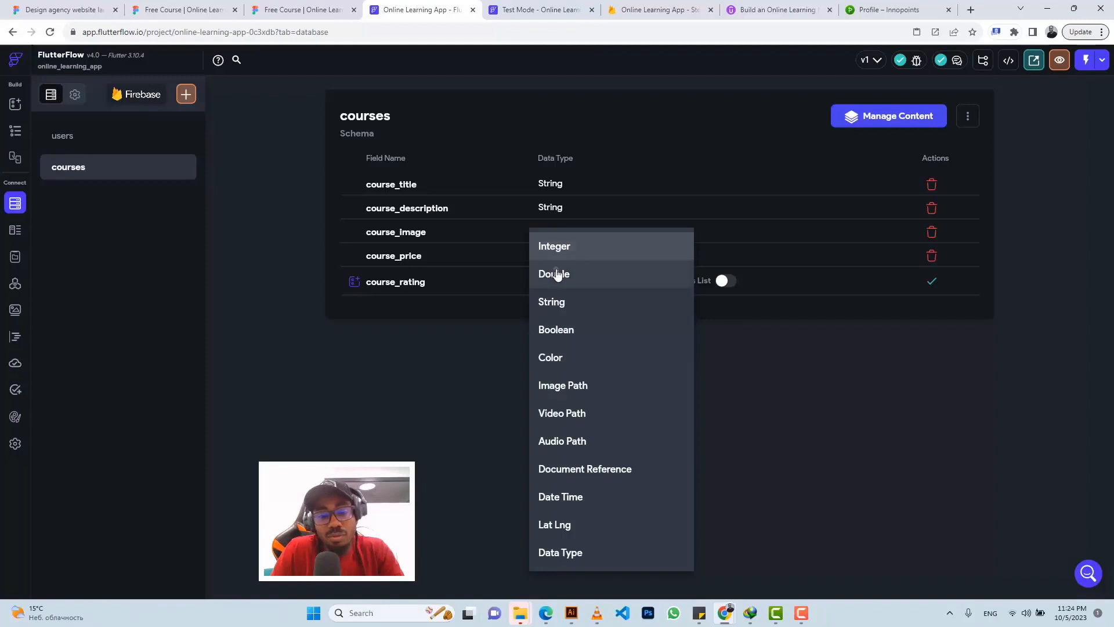
left_click(555, 274)
left_click(933, 283)
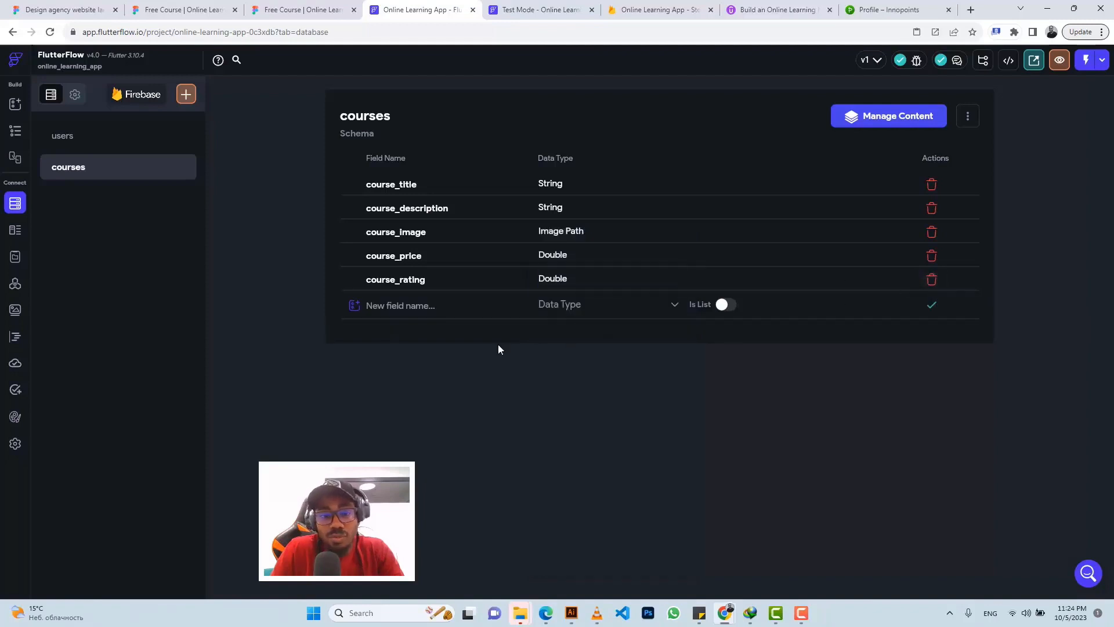
left_click(417, 306)
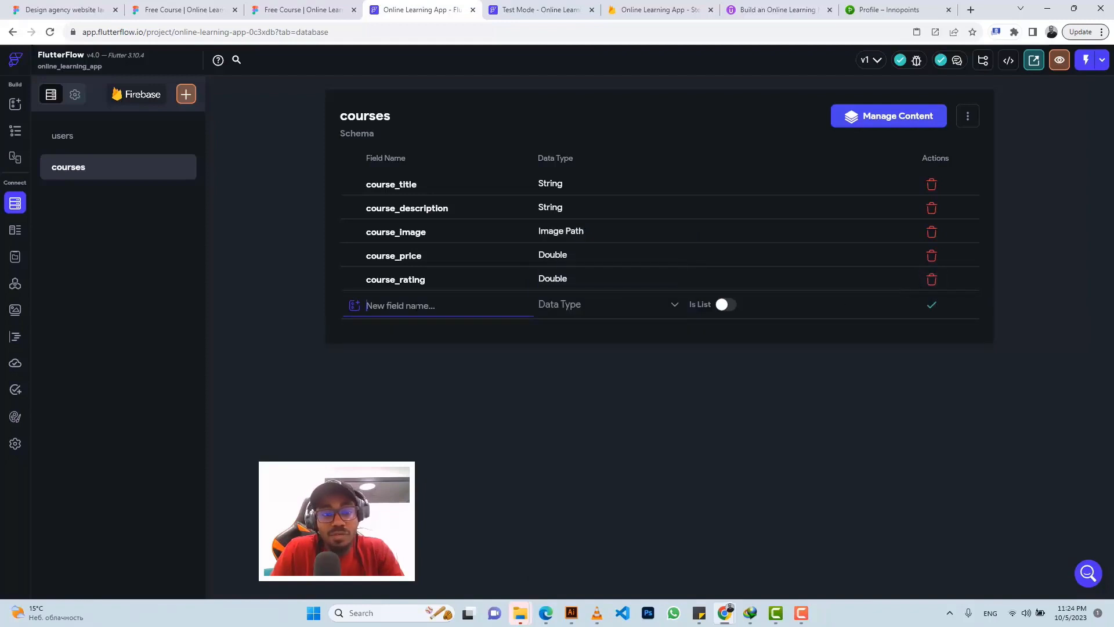
left_click(283, 8)
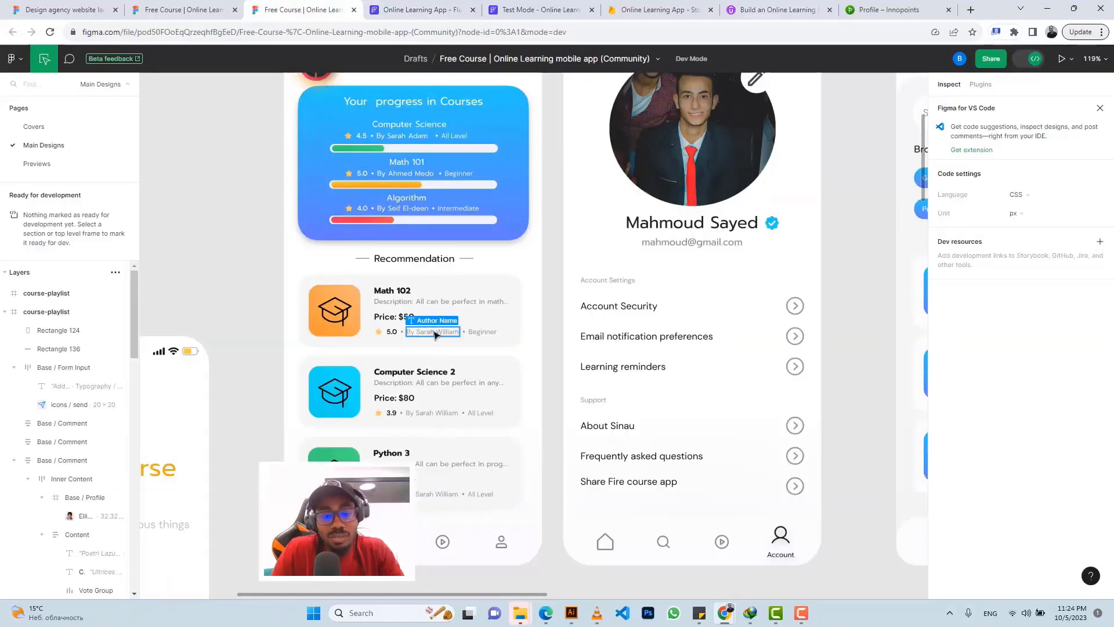
Step: Add String fields course_teacher and course_level to the courses collection
left_click(441, 10)
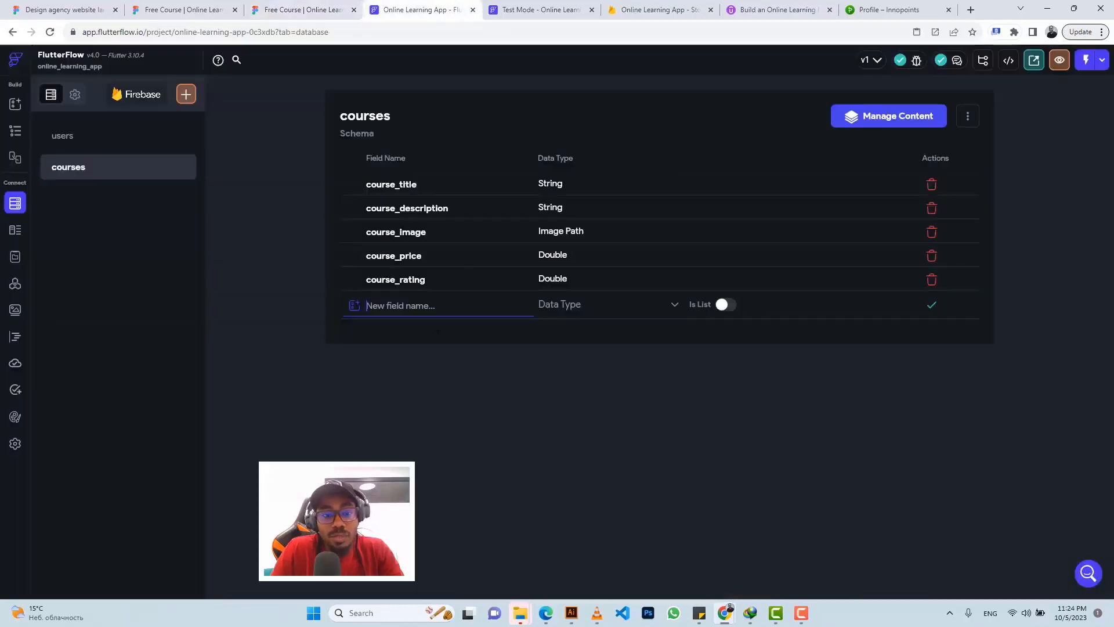
type("course_")
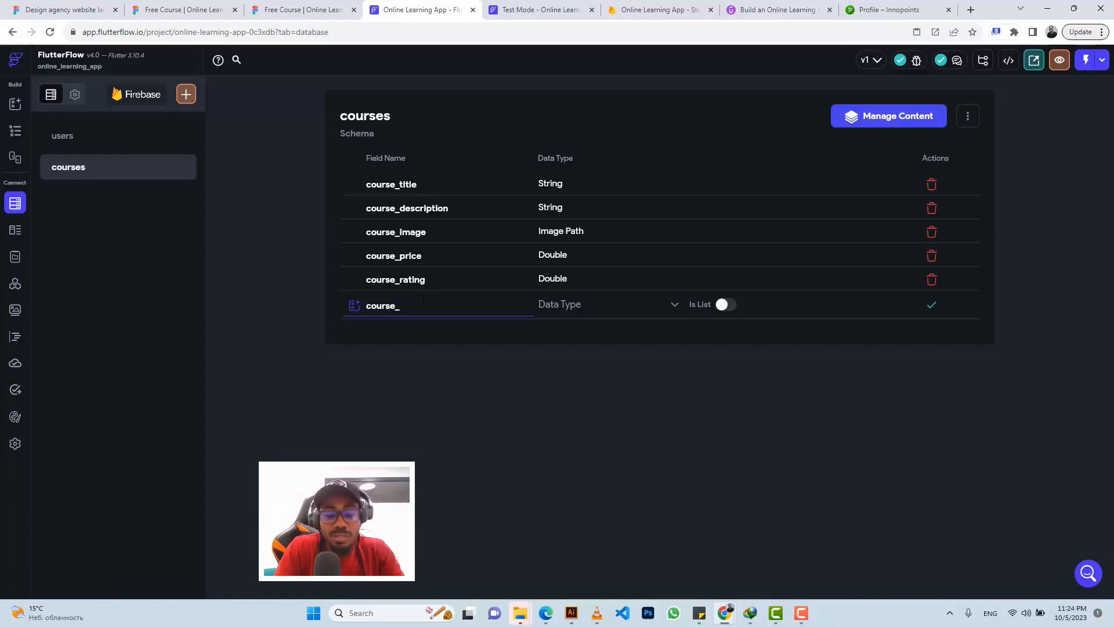
type("teacher")
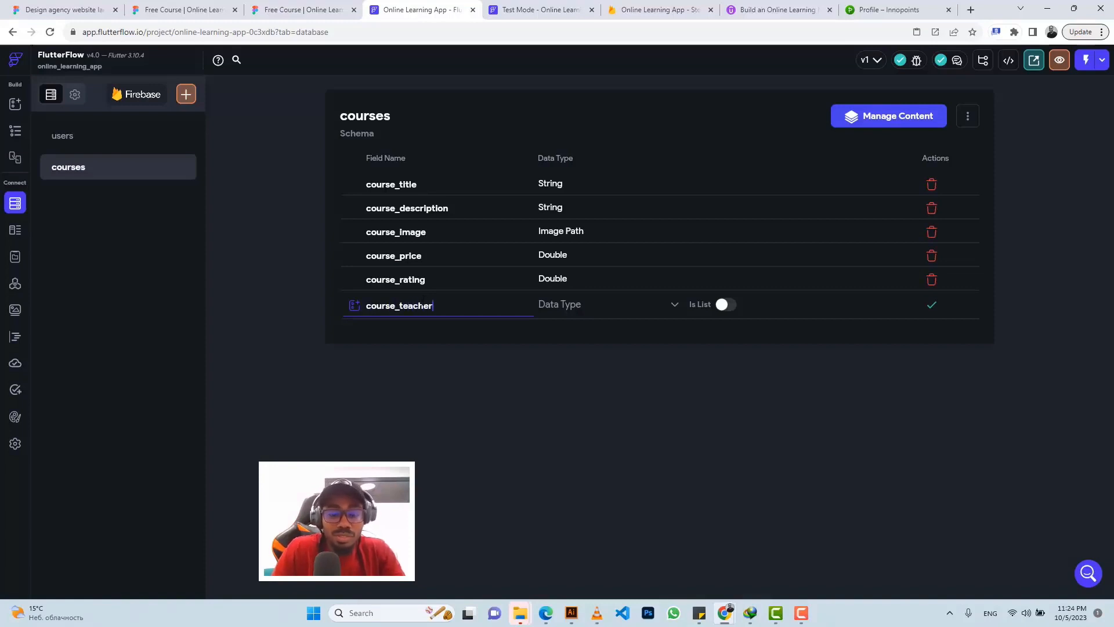
left_click(569, 308)
left_click(562, 304)
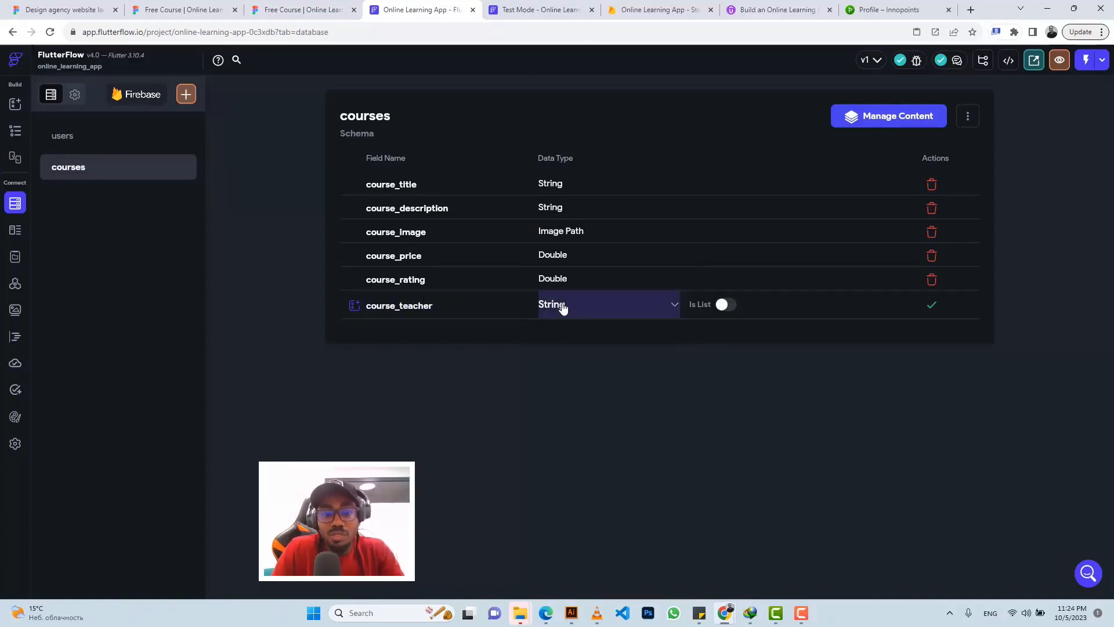
left_click(931, 306)
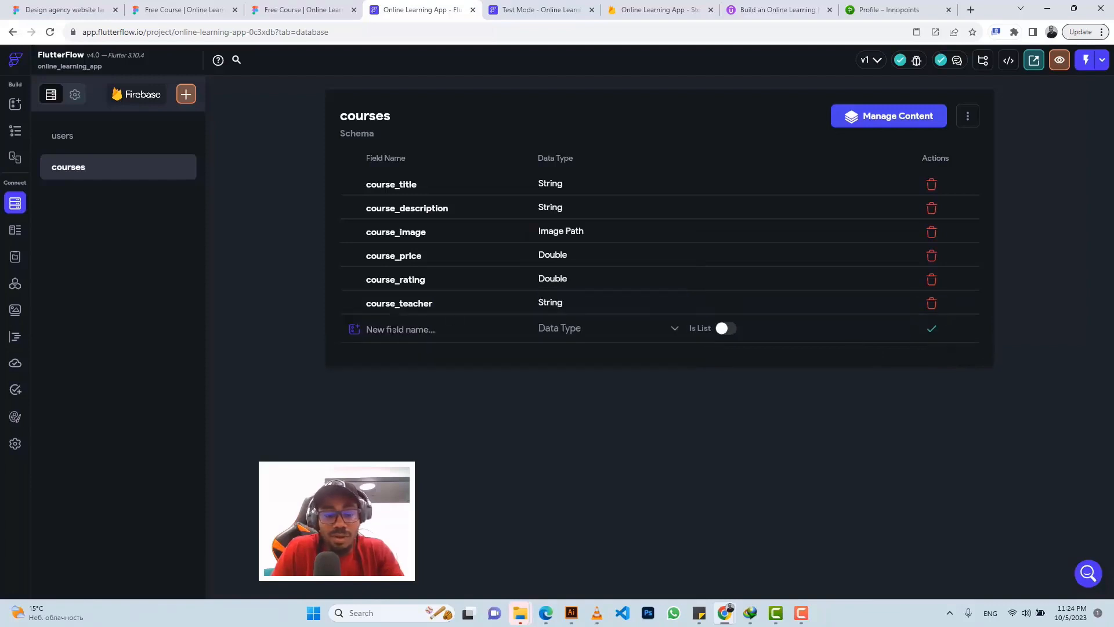
left_click(388, 329)
type("course_level")
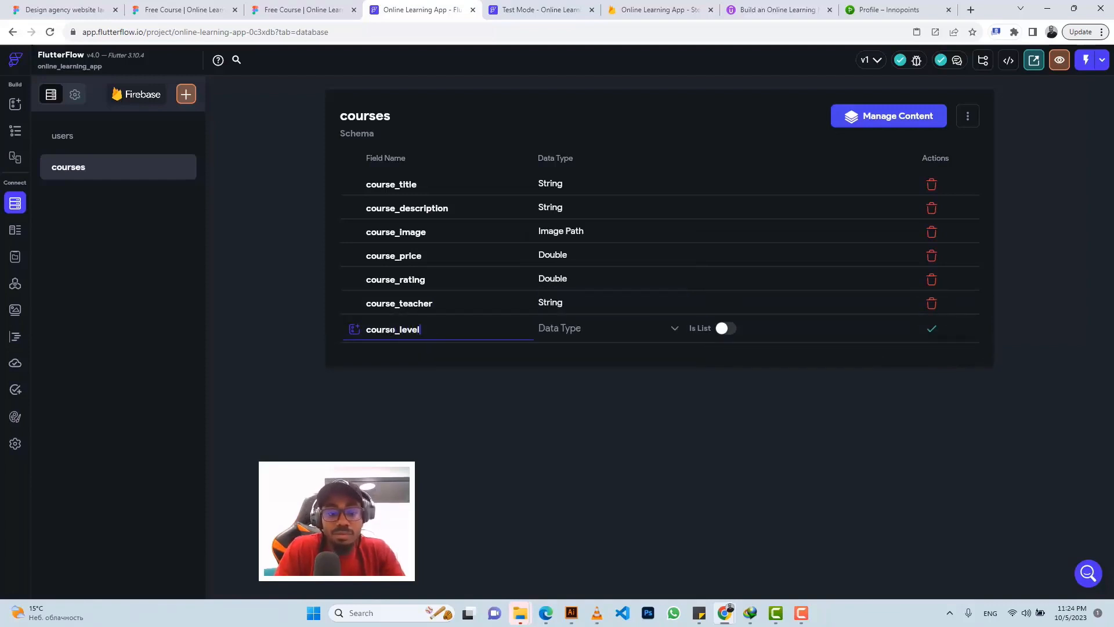
left_click(552, 339)
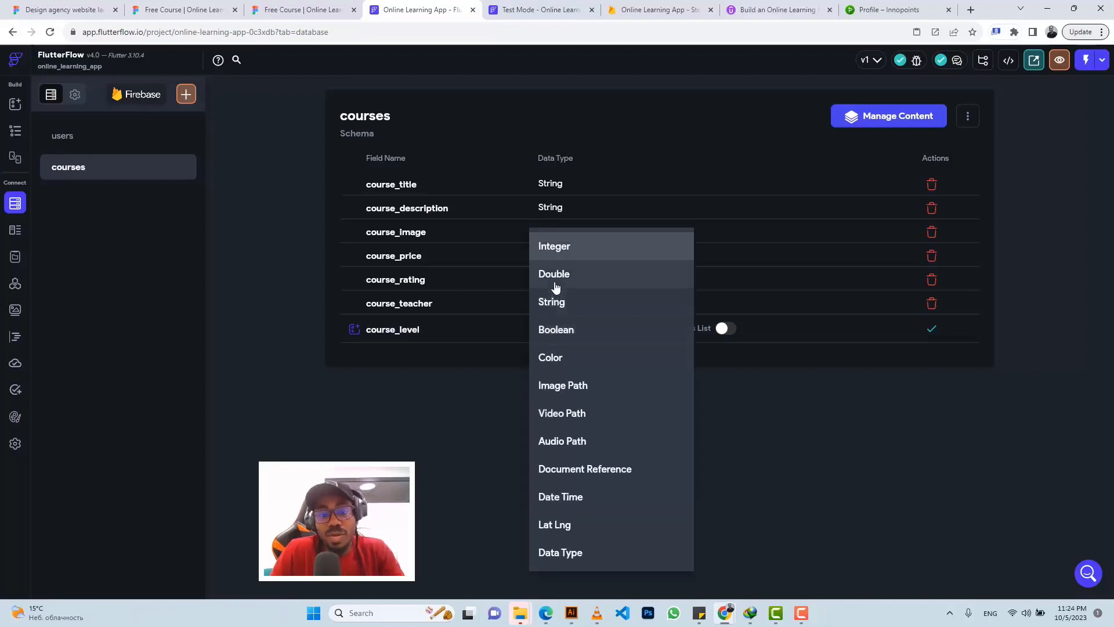
left_click(556, 303)
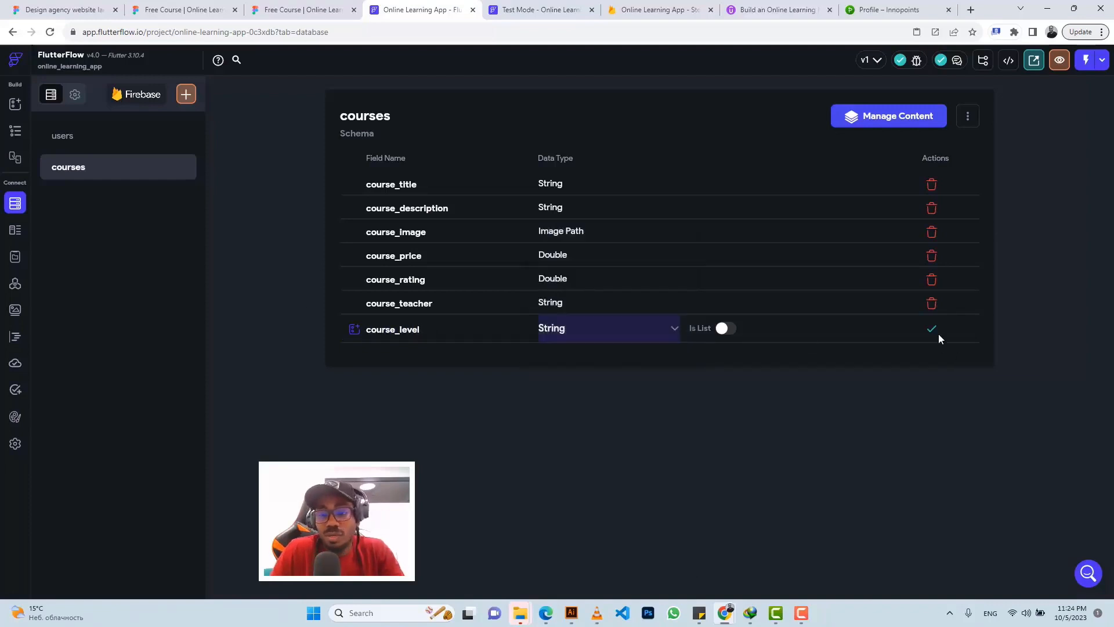
left_click(932, 331)
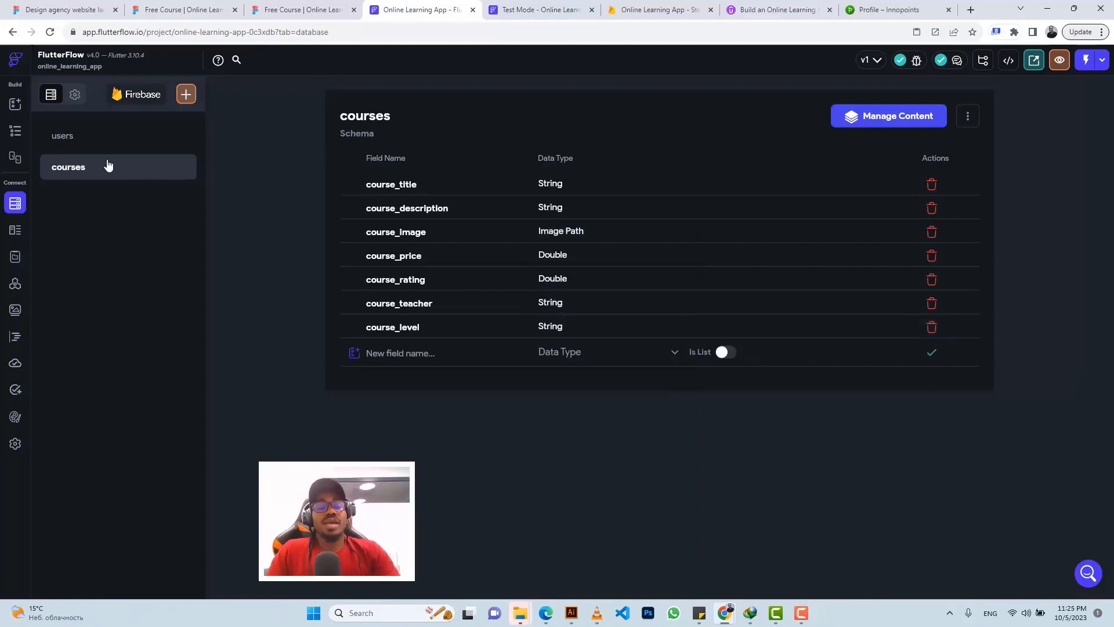
Step: Show the full pages list in the page editor, then bring up the Figma design
left_click(15, 133)
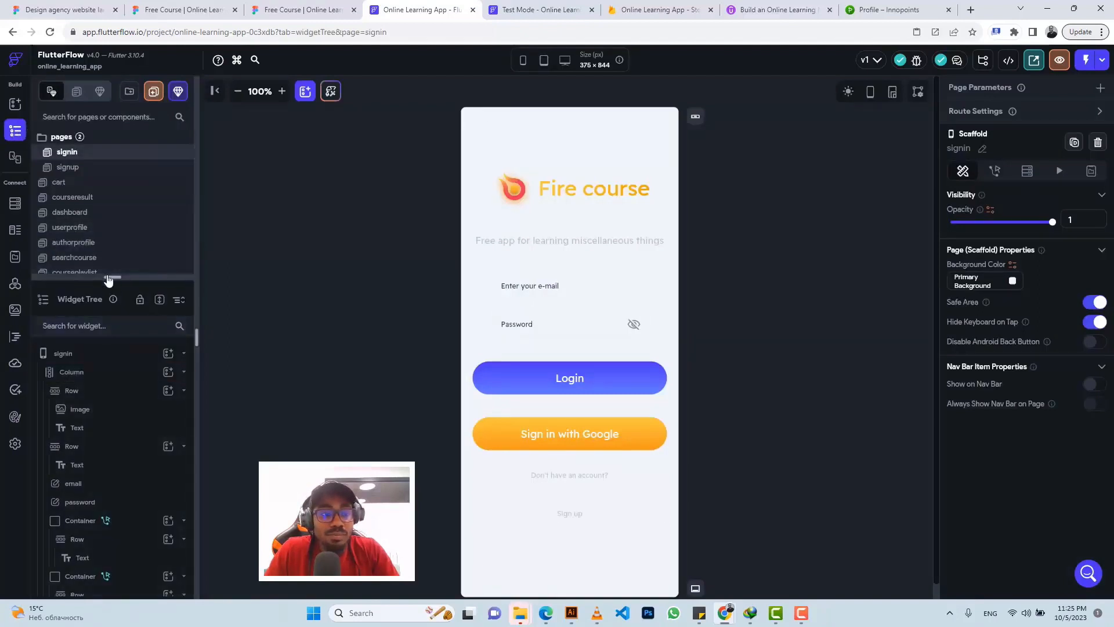
left_click_drag(109, 279, 112, 380)
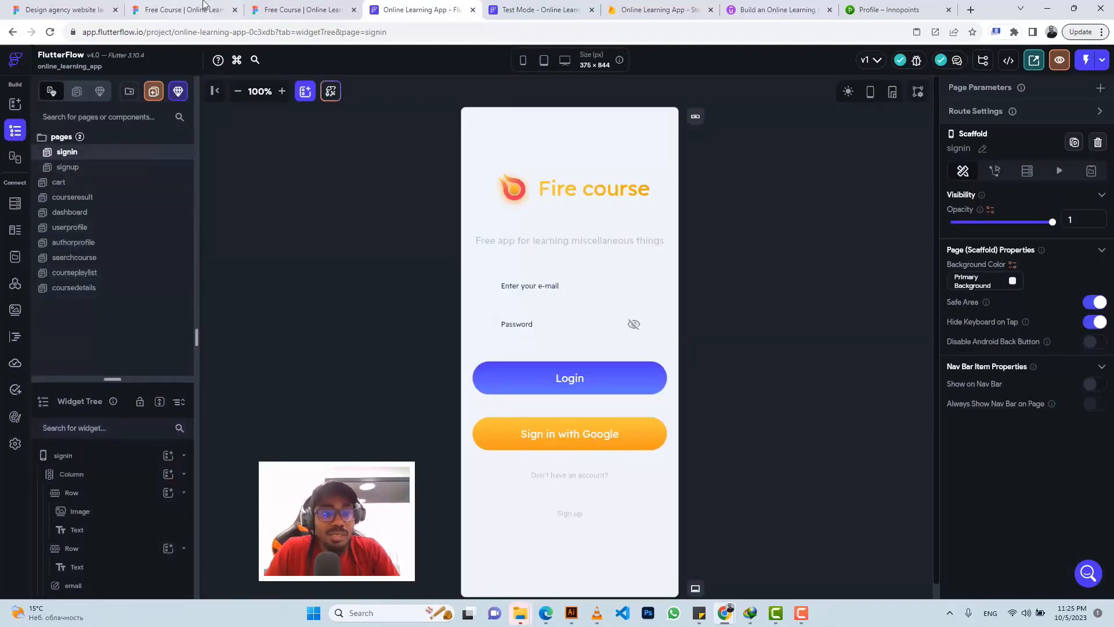
left_click(317, 8)
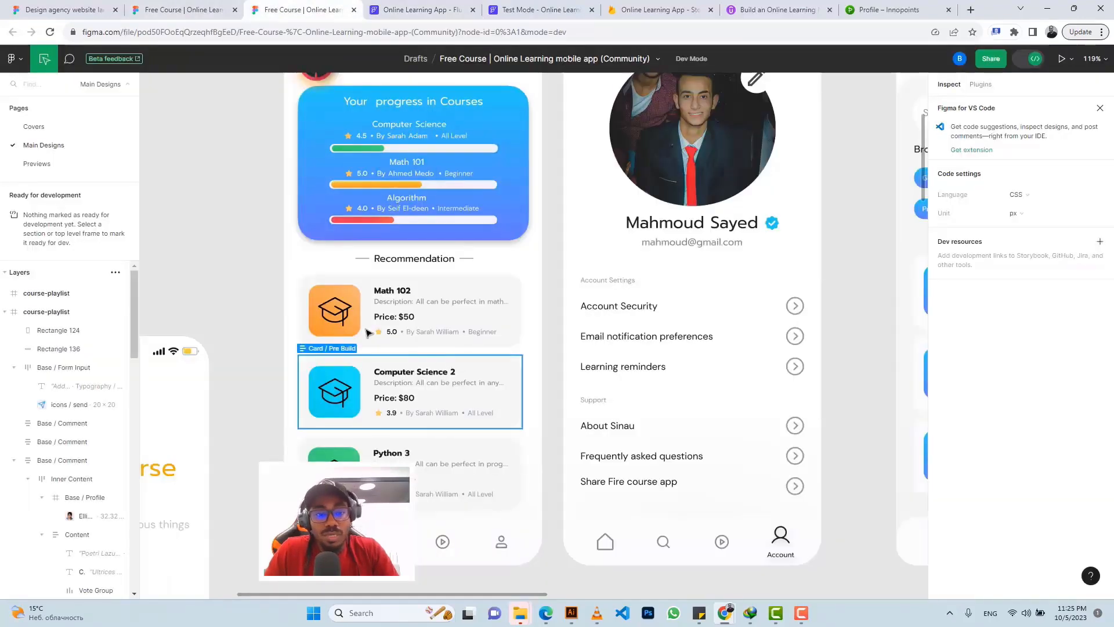
Step: Export the Math 102 card image as a PNG and check the download
left_click(346, 294)
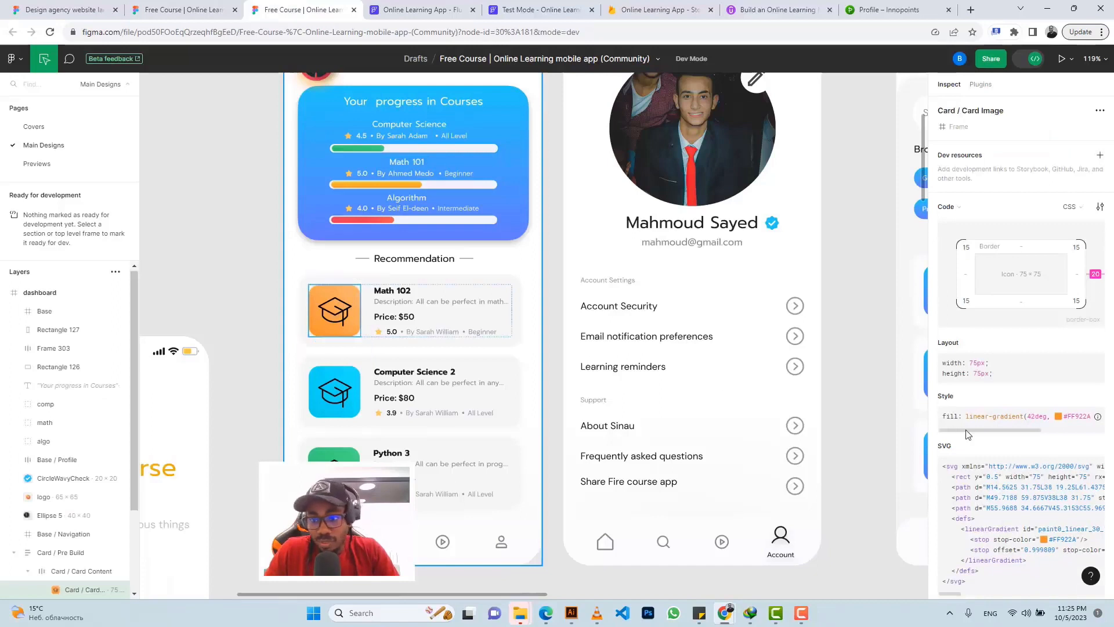
scroll(967, 434, "down", 5)
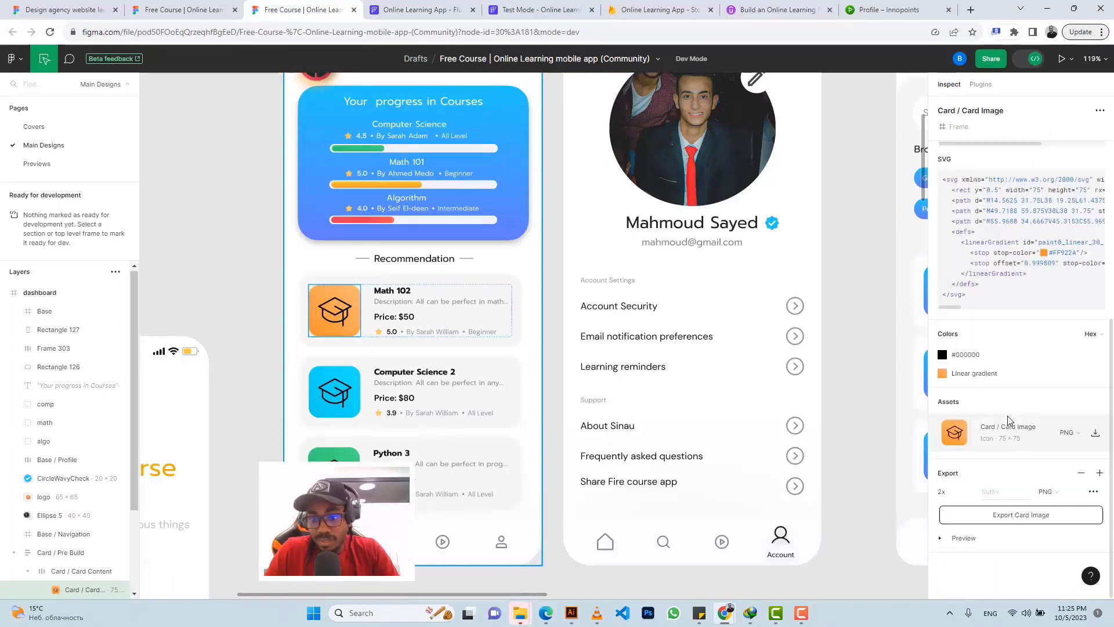
left_click(942, 538)
scroll(987, 487, "down", 3)
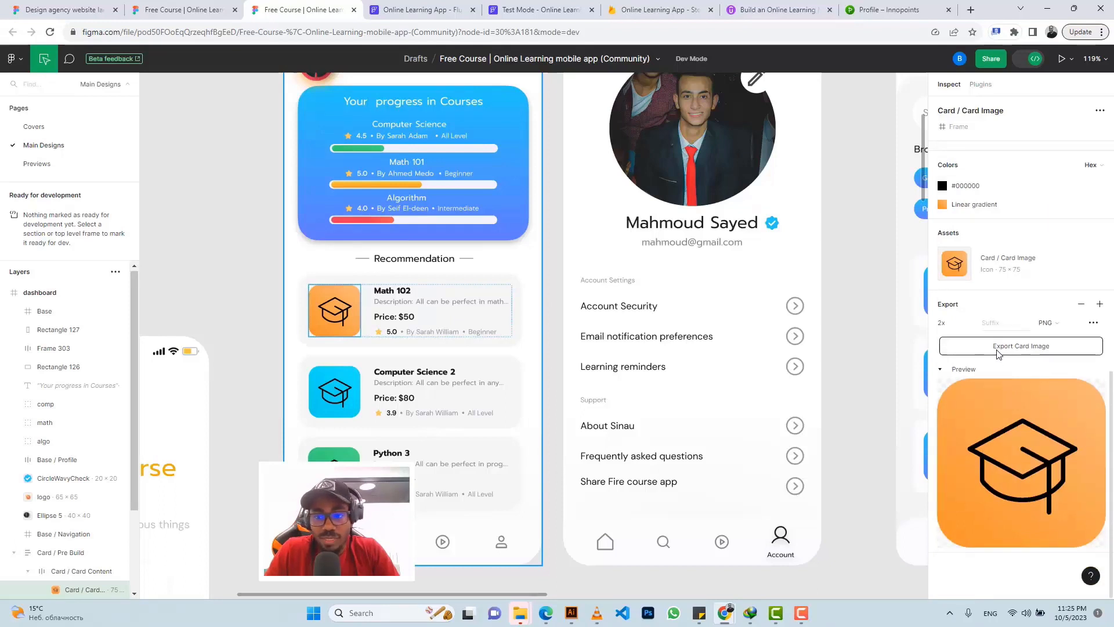
left_click(1020, 347)
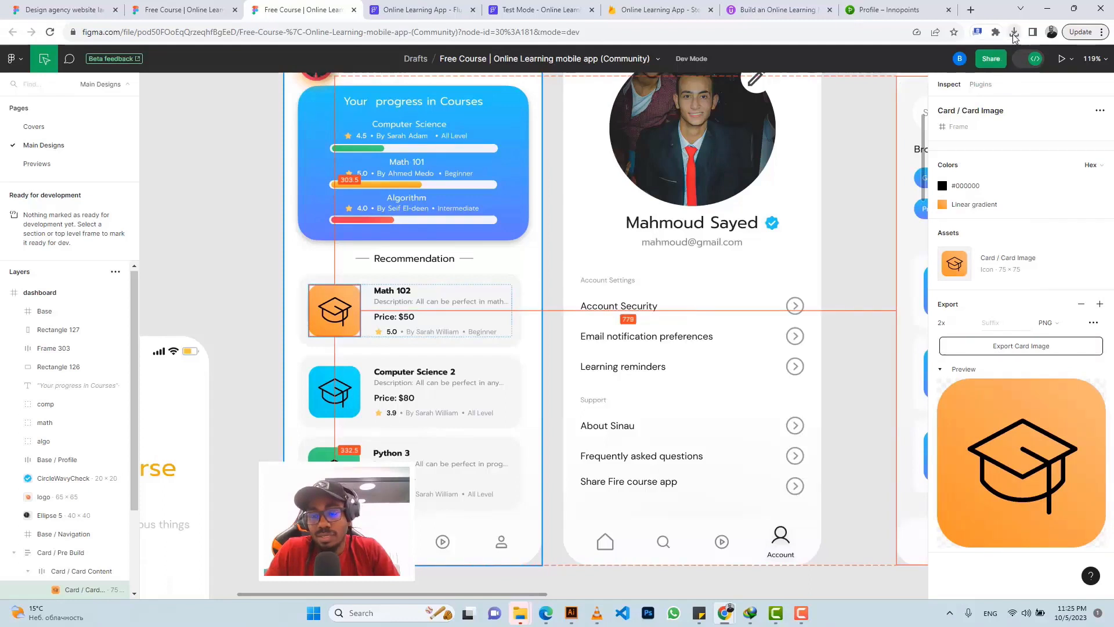
left_click(1014, 33)
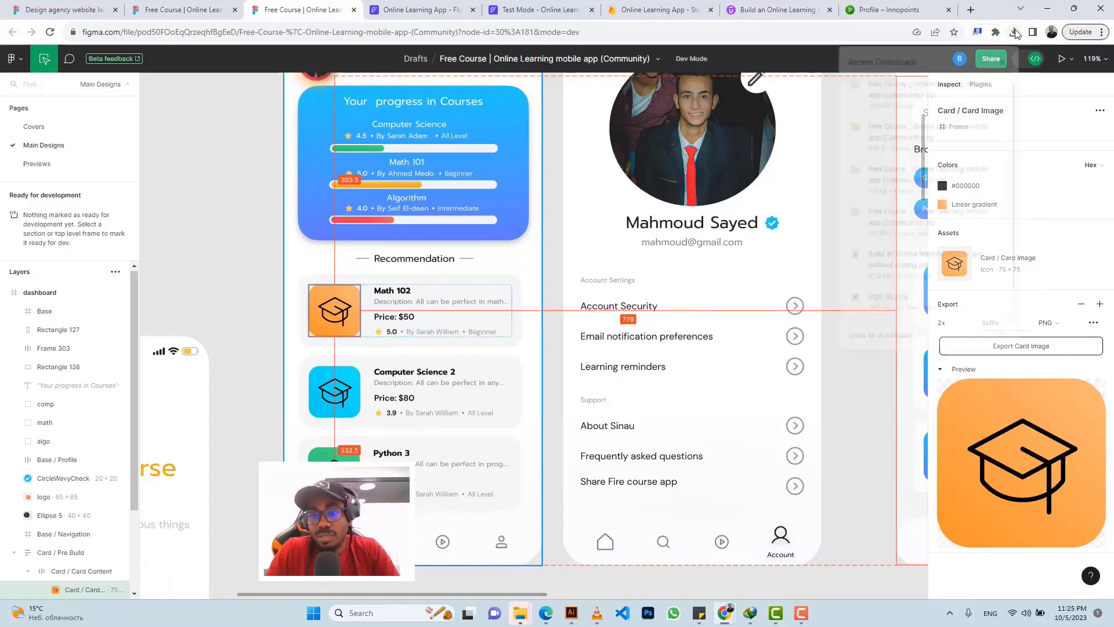
Step: Export the Computer Science 2 and Python 3 card images, allowing multiple downloads
left_click(353, 378)
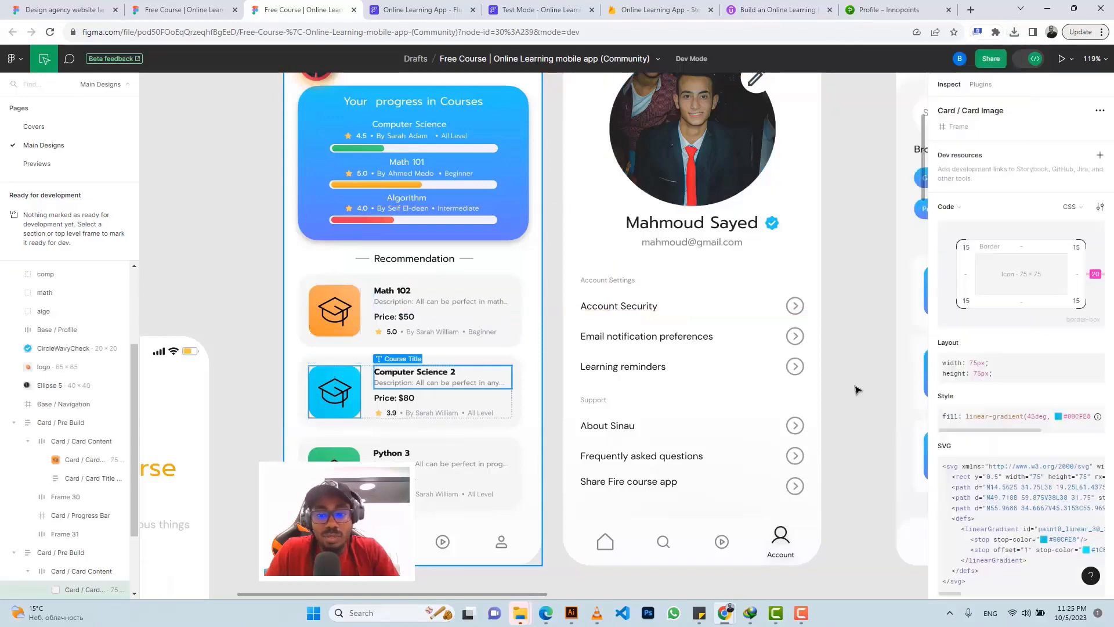
scroll(986, 403, "down", 4)
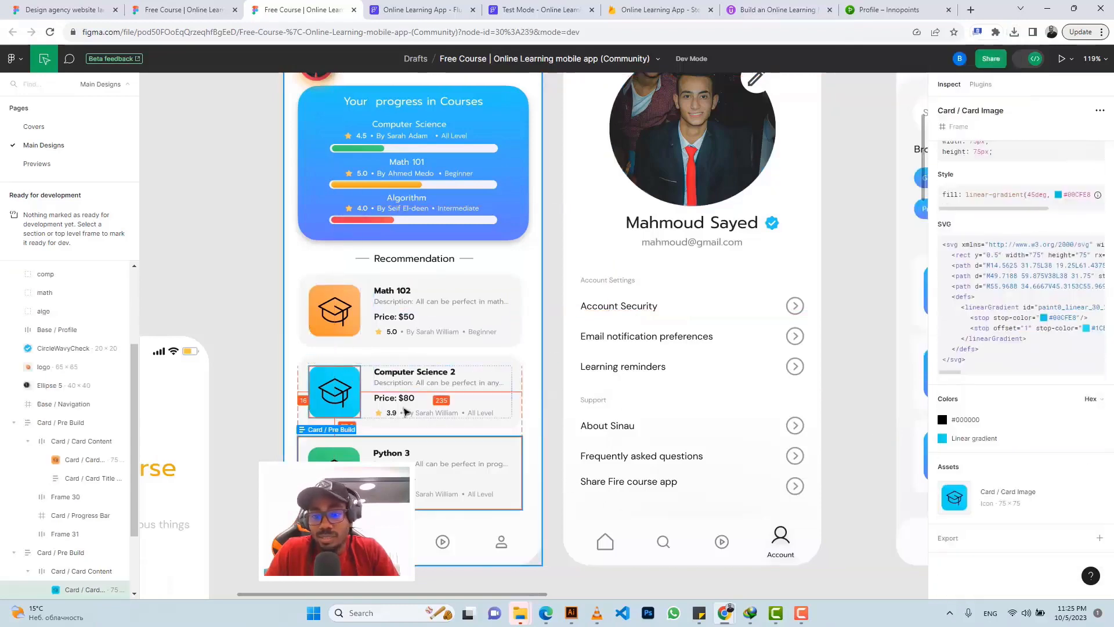
left_click(950, 540)
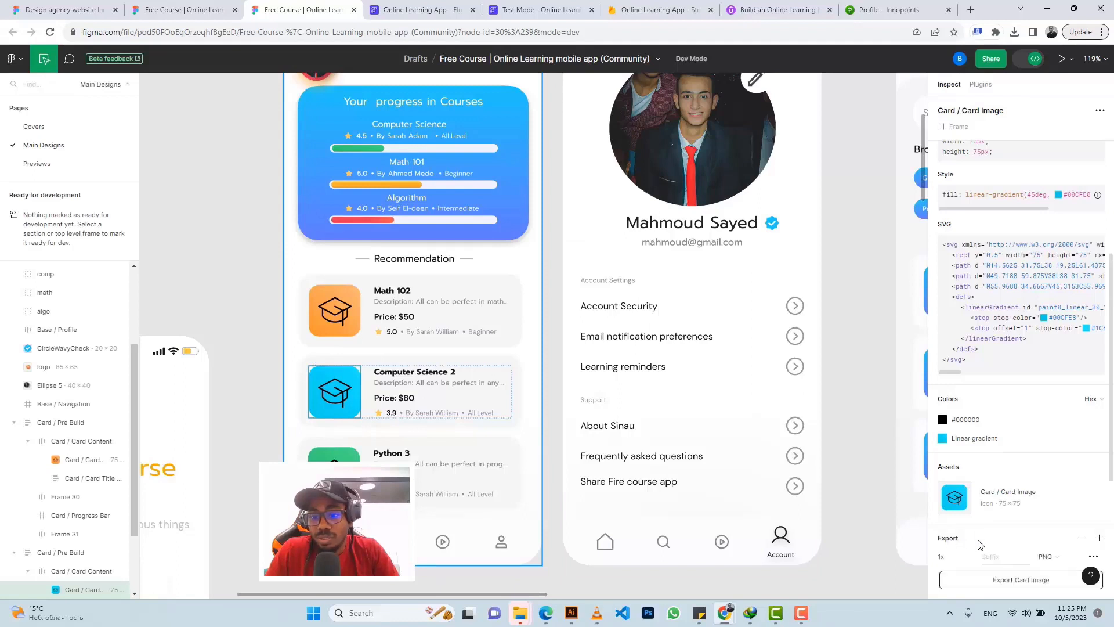
scroll(1013, 407, "down", 4)
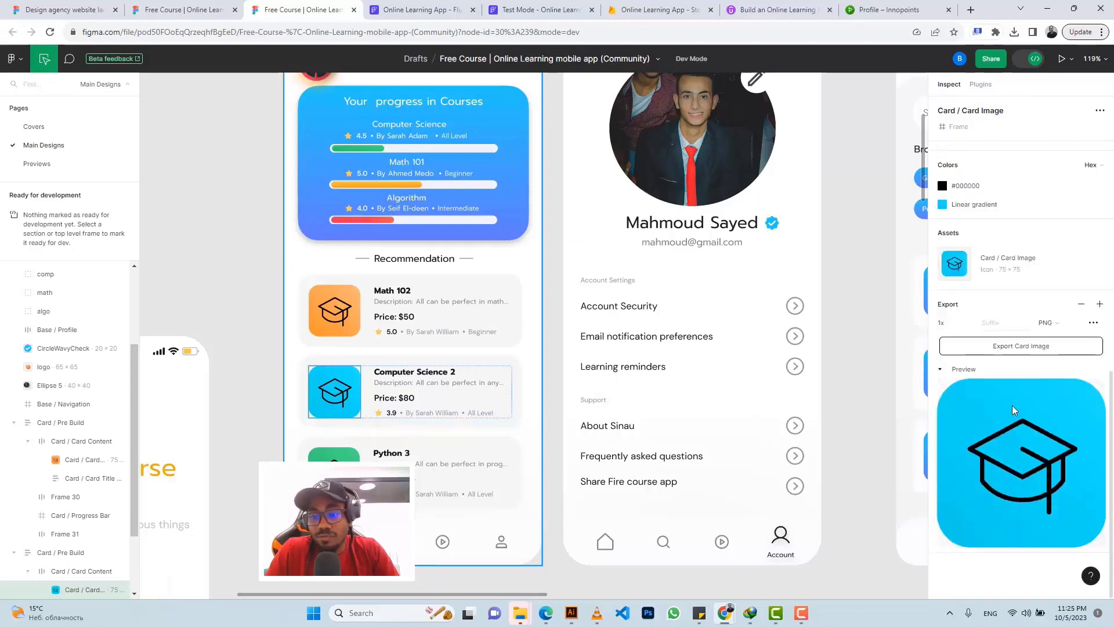
left_click(1020, 347)
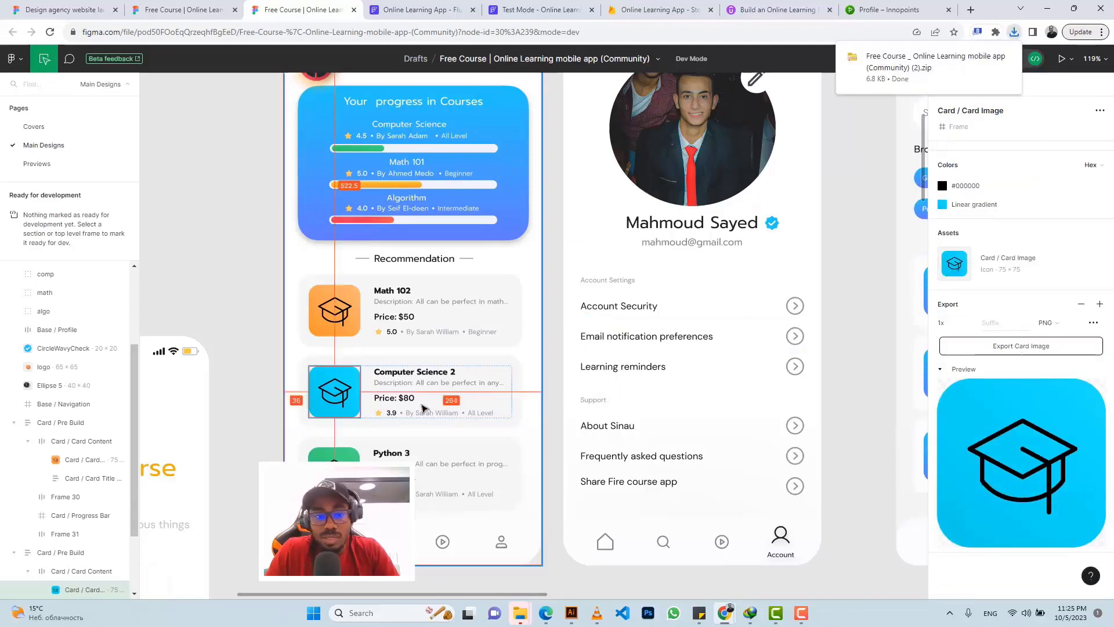
left_click(337, 455)
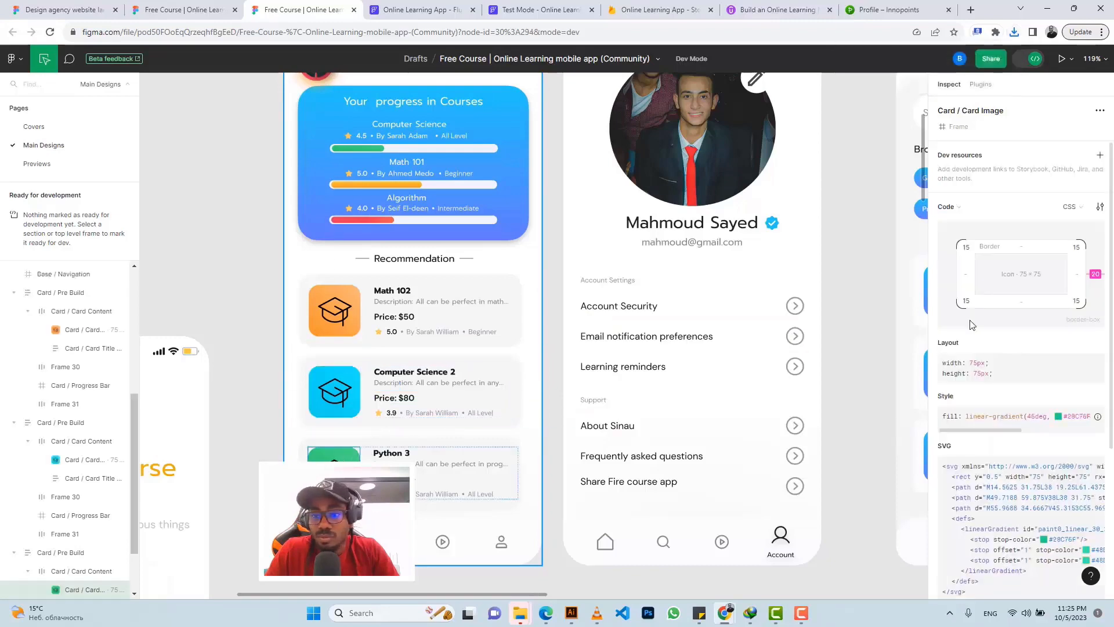
scroll(989, 337, "down", 4)
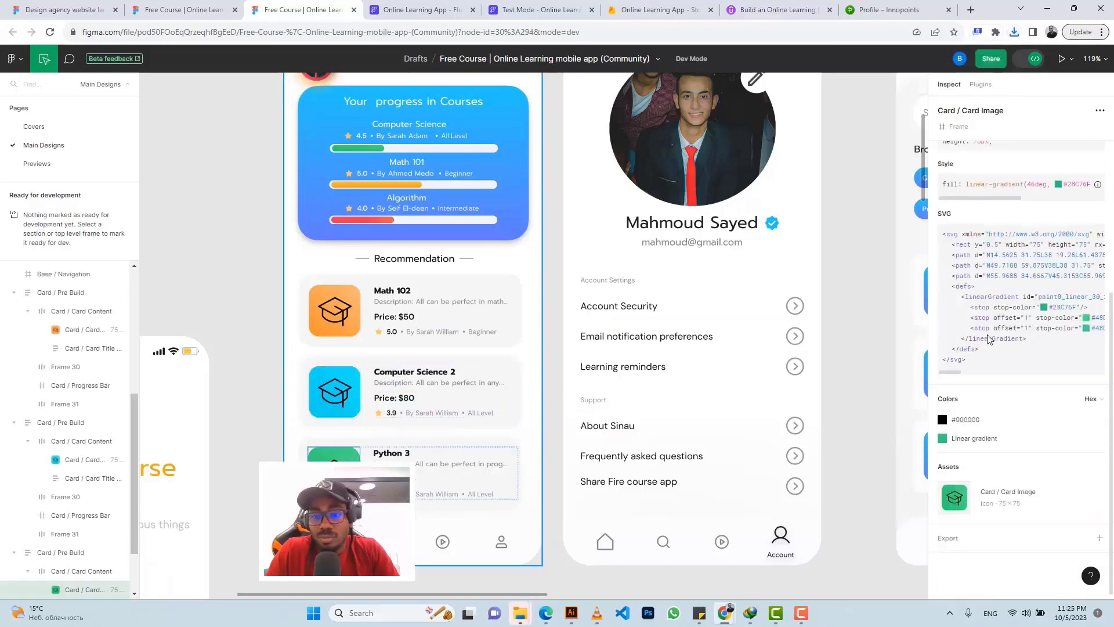
left_click(952, 538)
scroll(1004, 493, "down", 3)
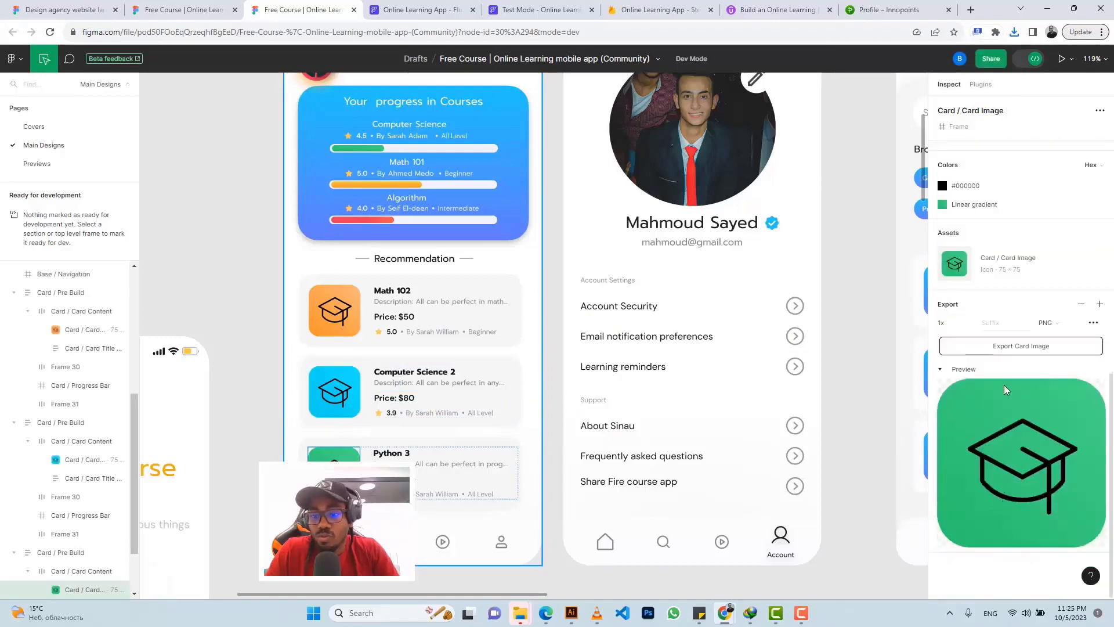
left_click(997, 351)
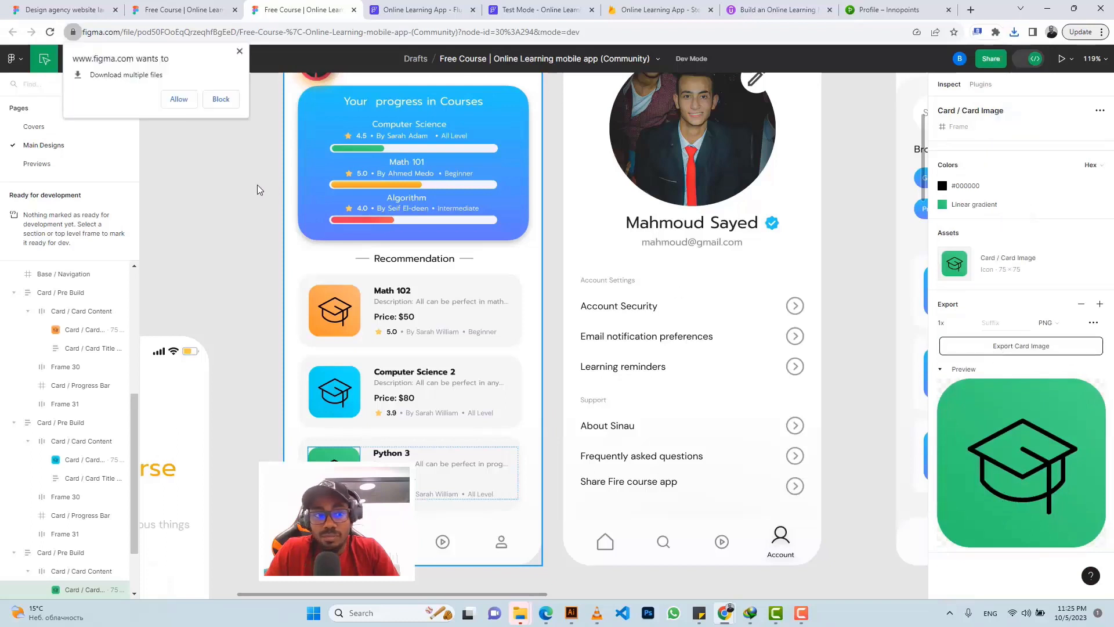
left_click(178, 100)
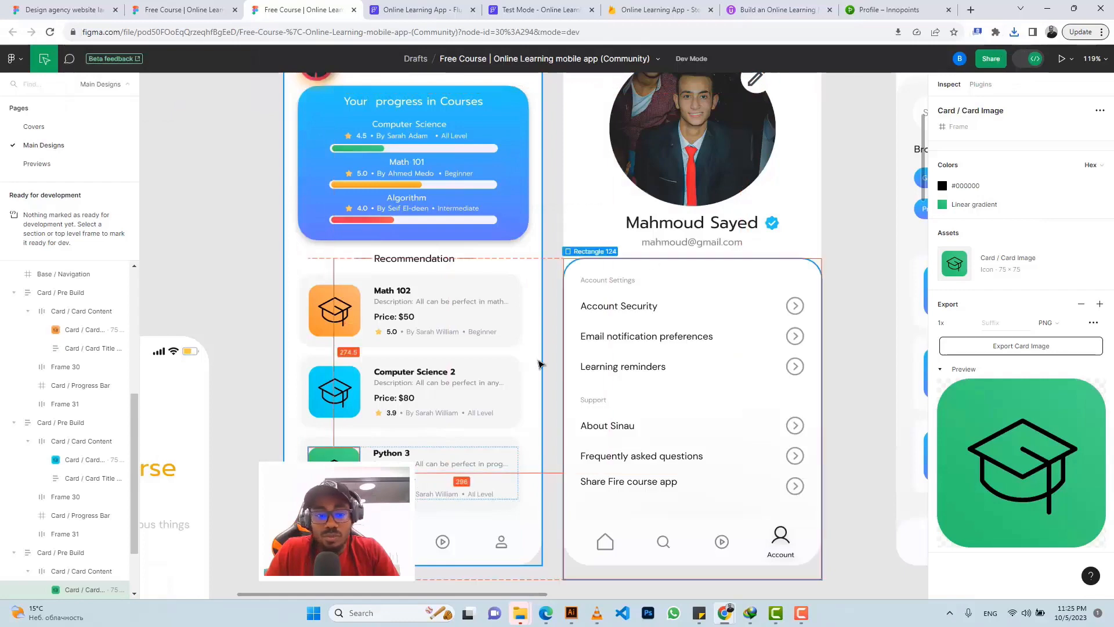
Step: On the dashboard page, bind the greeting's name Text to Authenticated User > Display Name
left_click(423, 13)
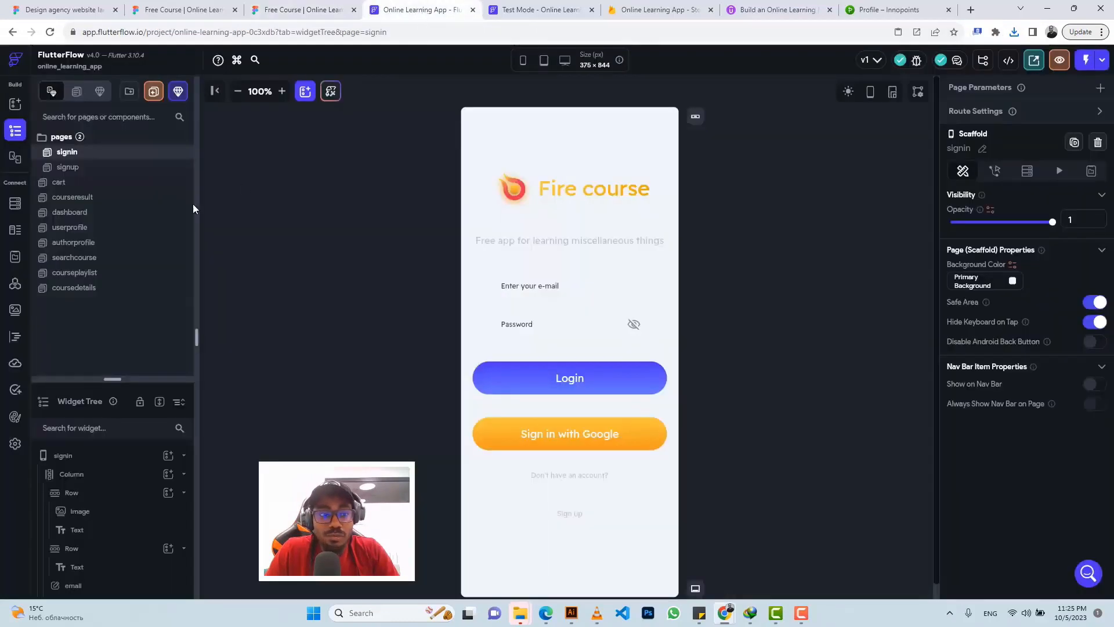
left_click(81, 213)
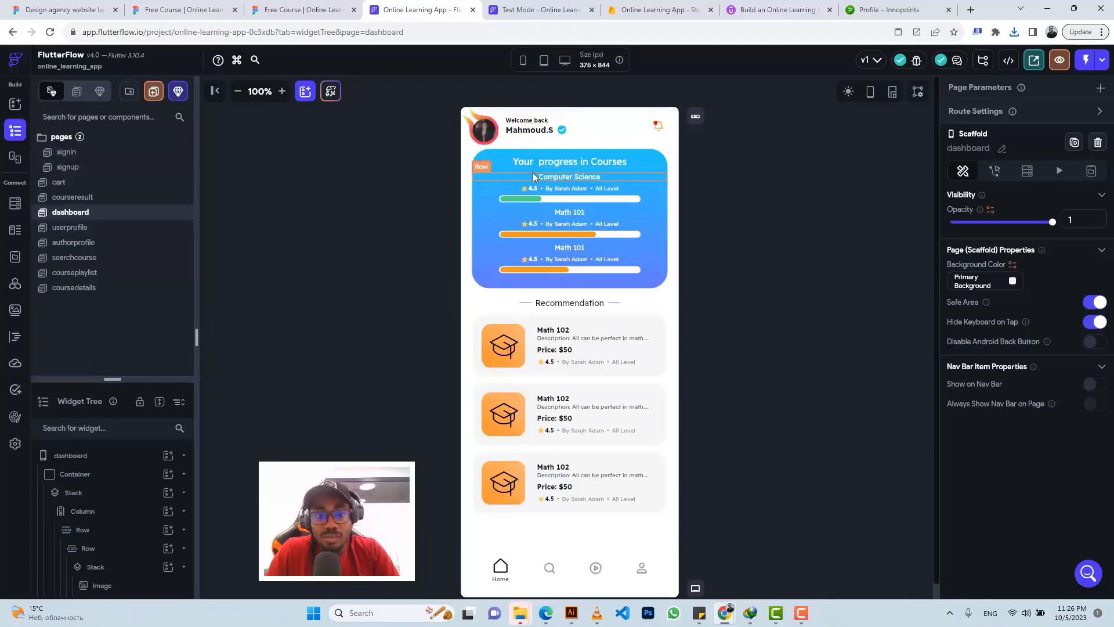
left_click(534, 131)
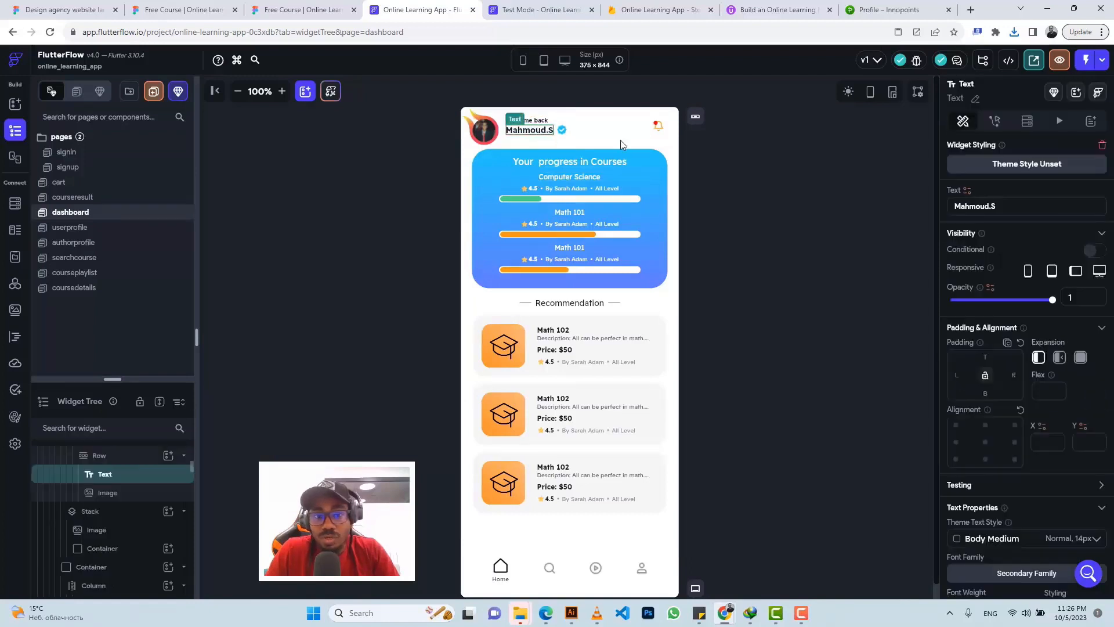
left_click(967, 192)
left_click(821, 284)
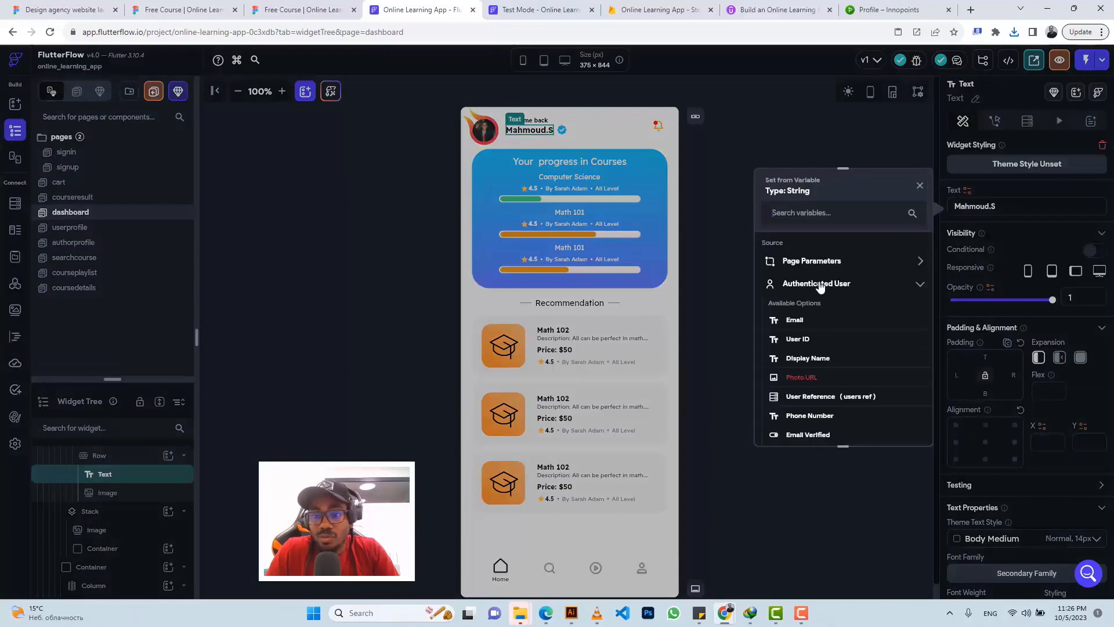
left_click(804, 359)
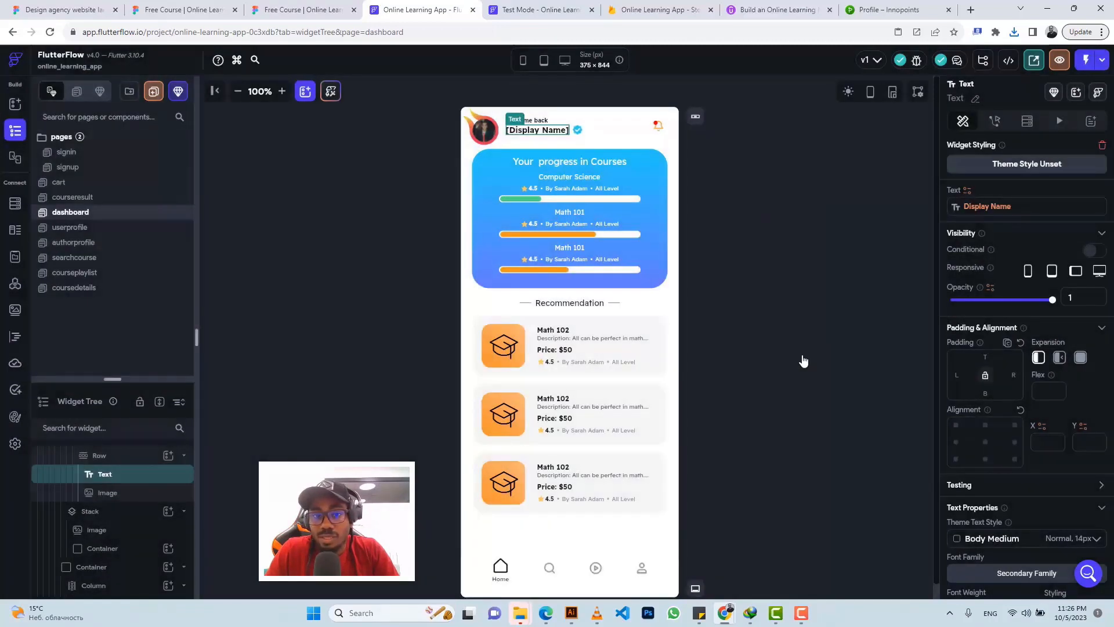
Step: Search Google Images for 'placeholder image' in a new Chrome tab
left_click(971, 11)
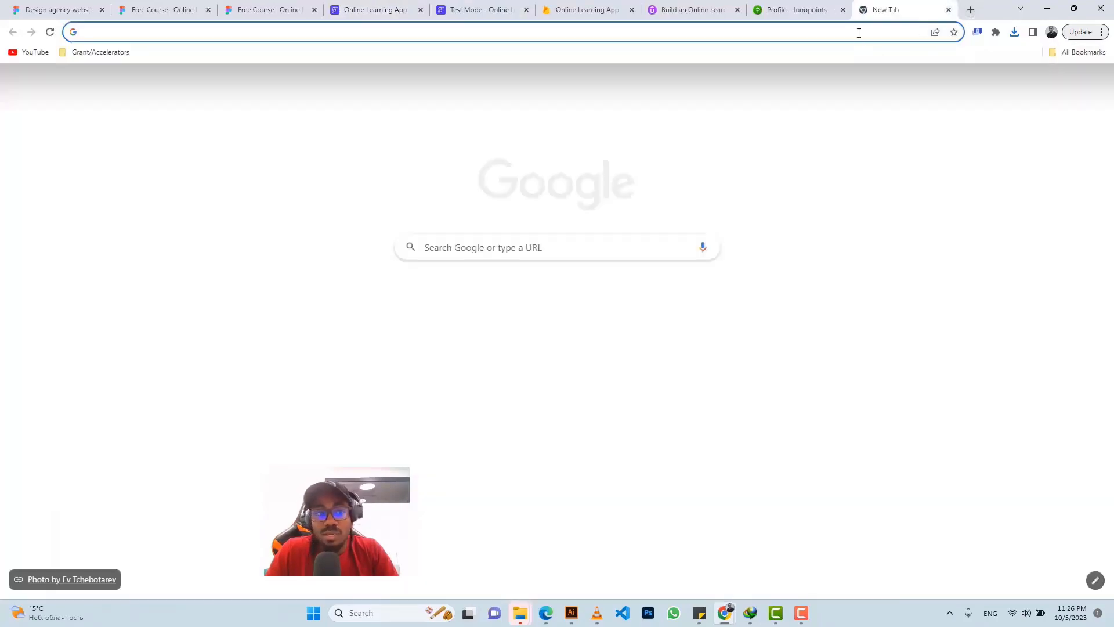
left_click(859, 32)
type("pla")
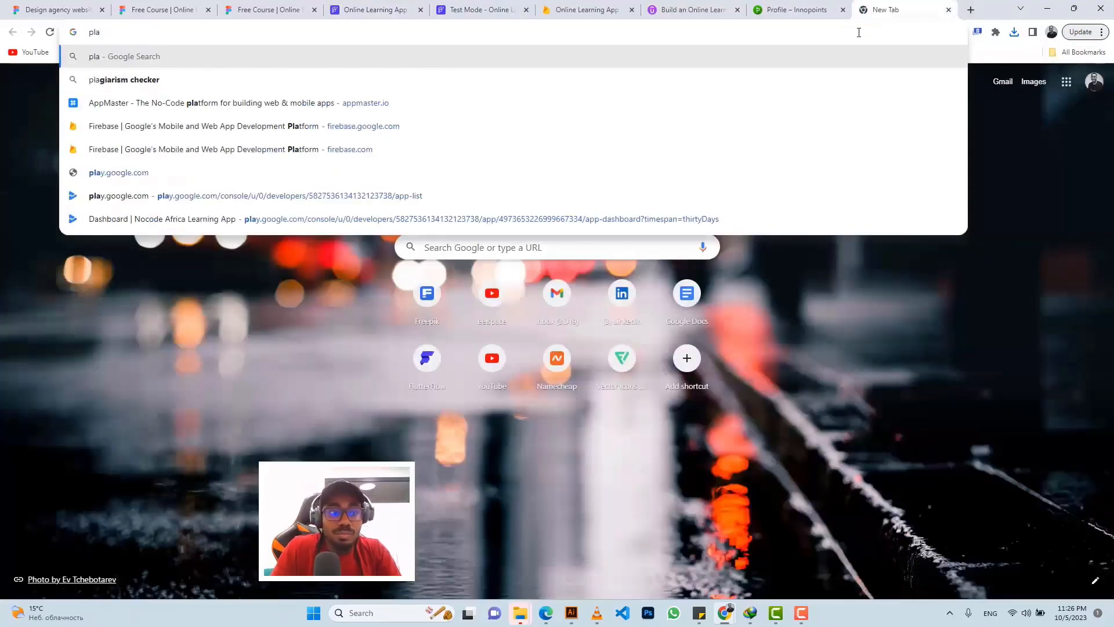
type("ceholder image")
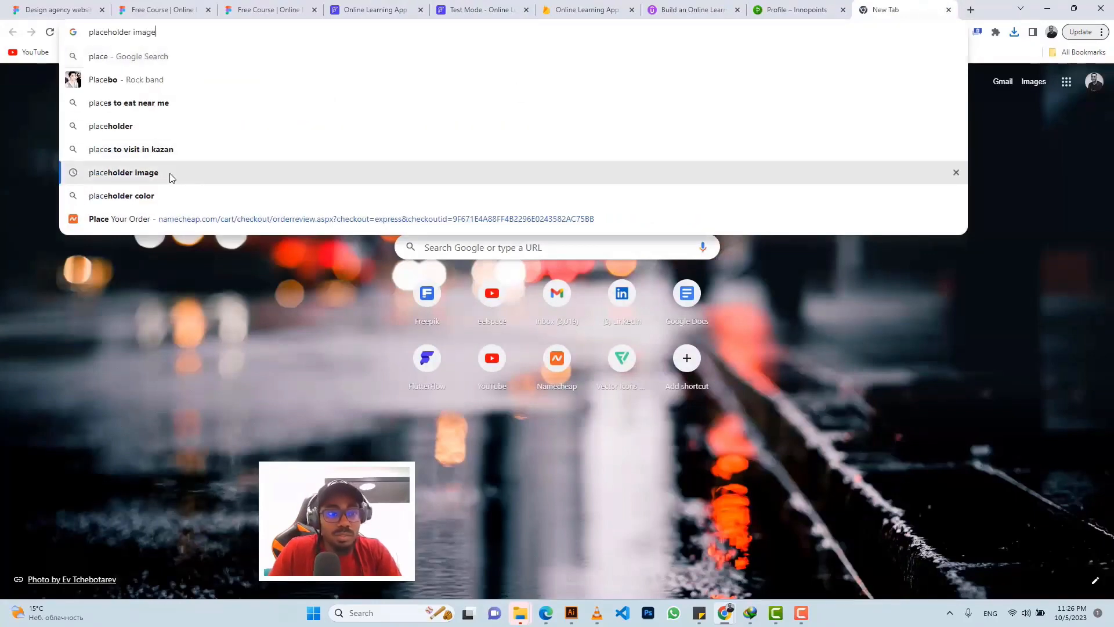
left_click(172, 172)
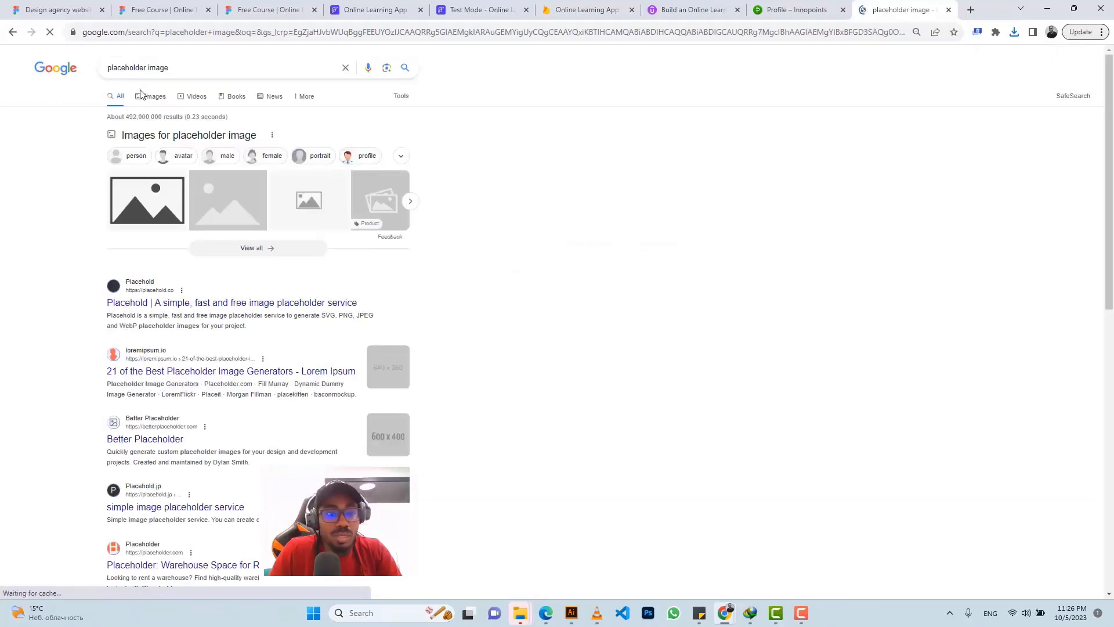
left_click(143, 100)
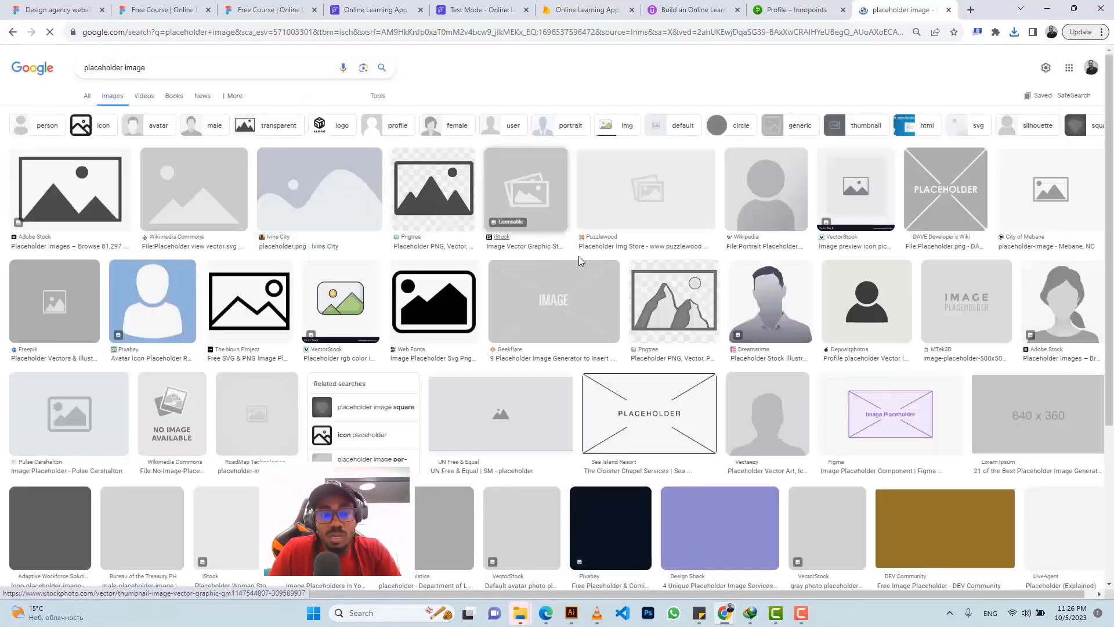
scroll(659, 253, "down", 4)
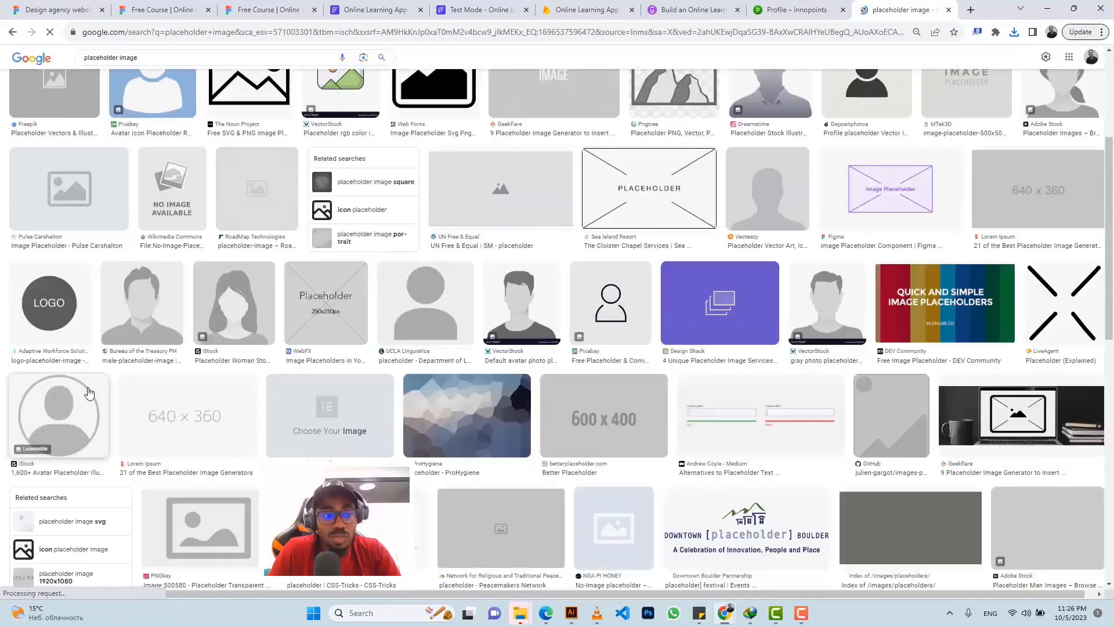
Step: Copy the image address of the grey iStock avatar placeholder
left_click(73, 409)
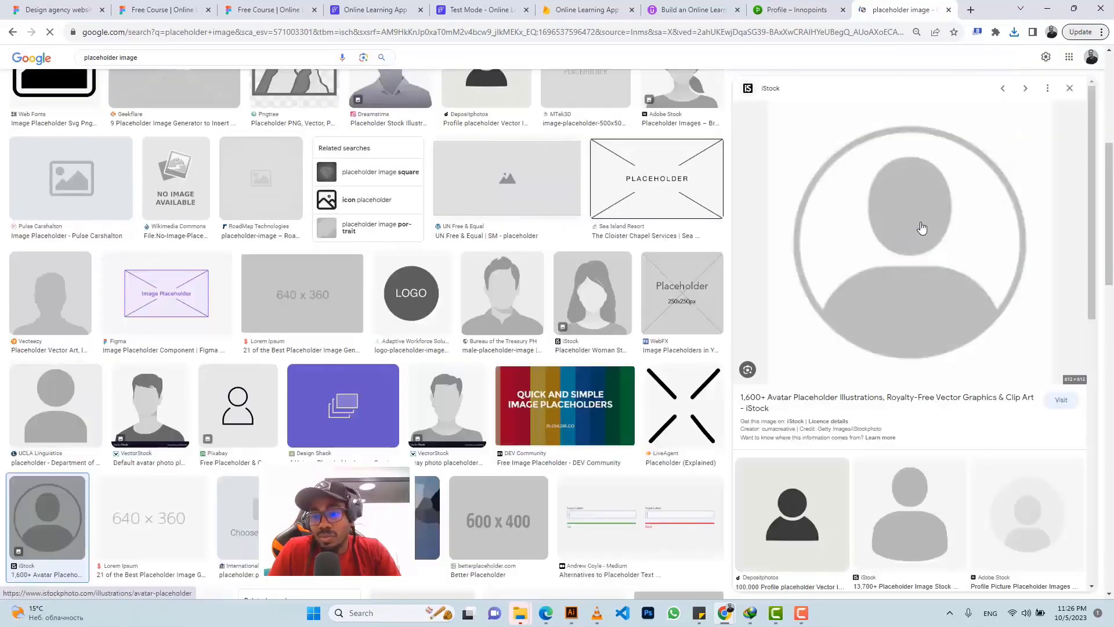
right_click(909, 216)
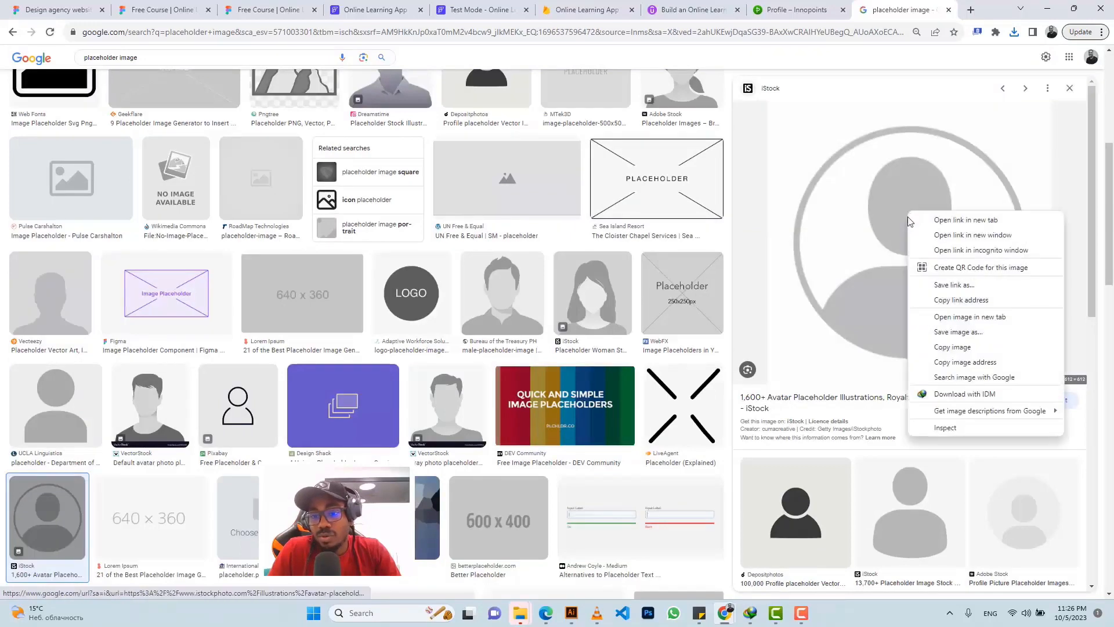
left_click(960, 364)
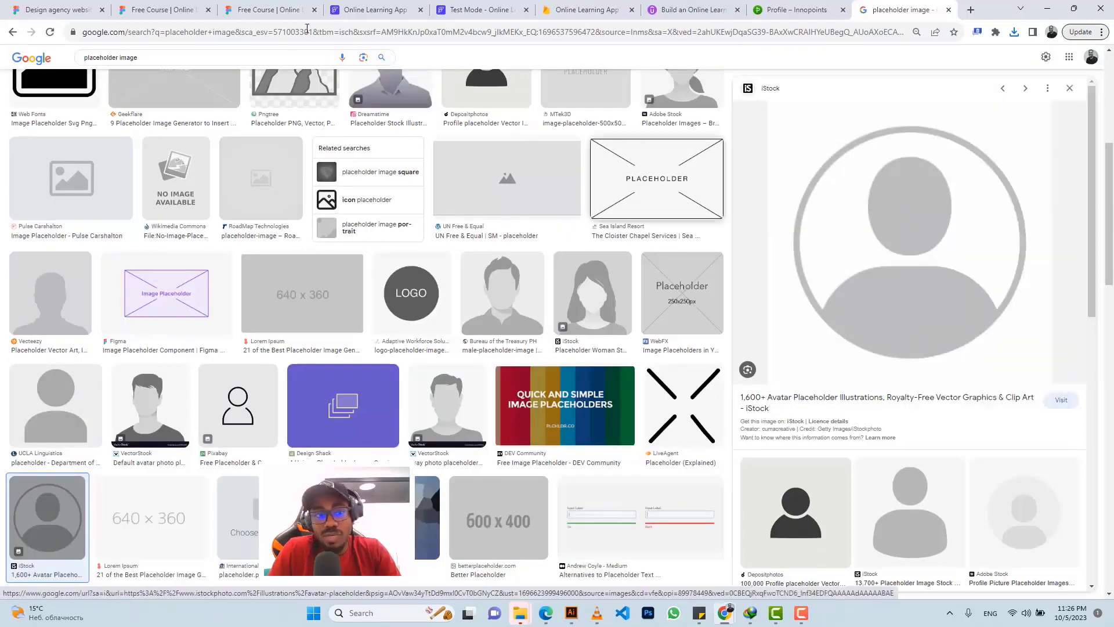
left_click(358, 8)
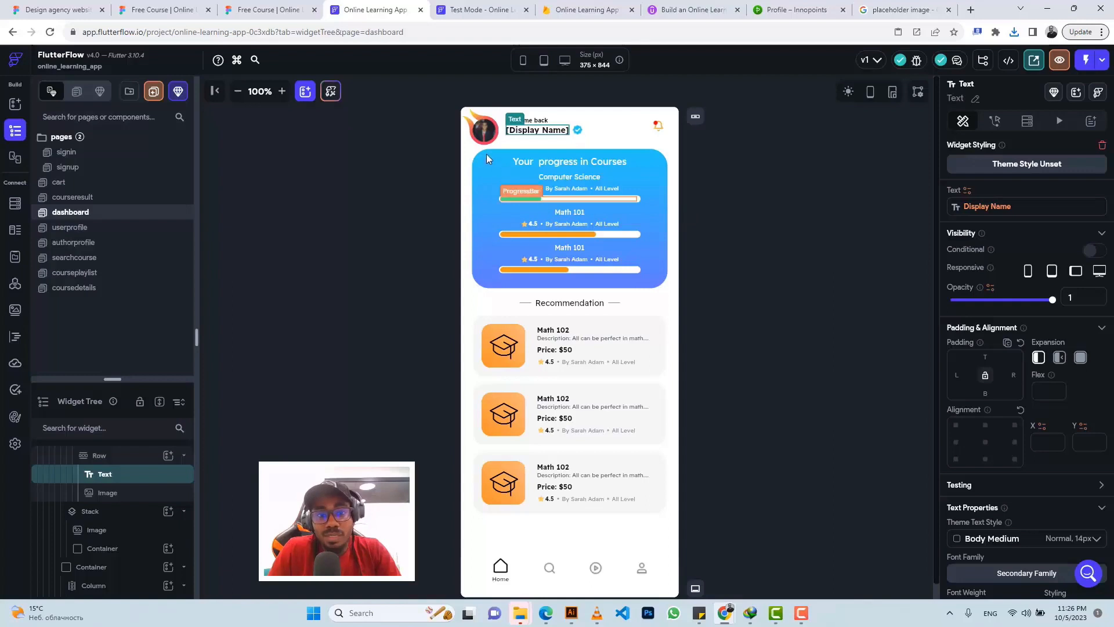
Step: Set the header profile CircleImage's Image Type to Network
left_click(485, 133)
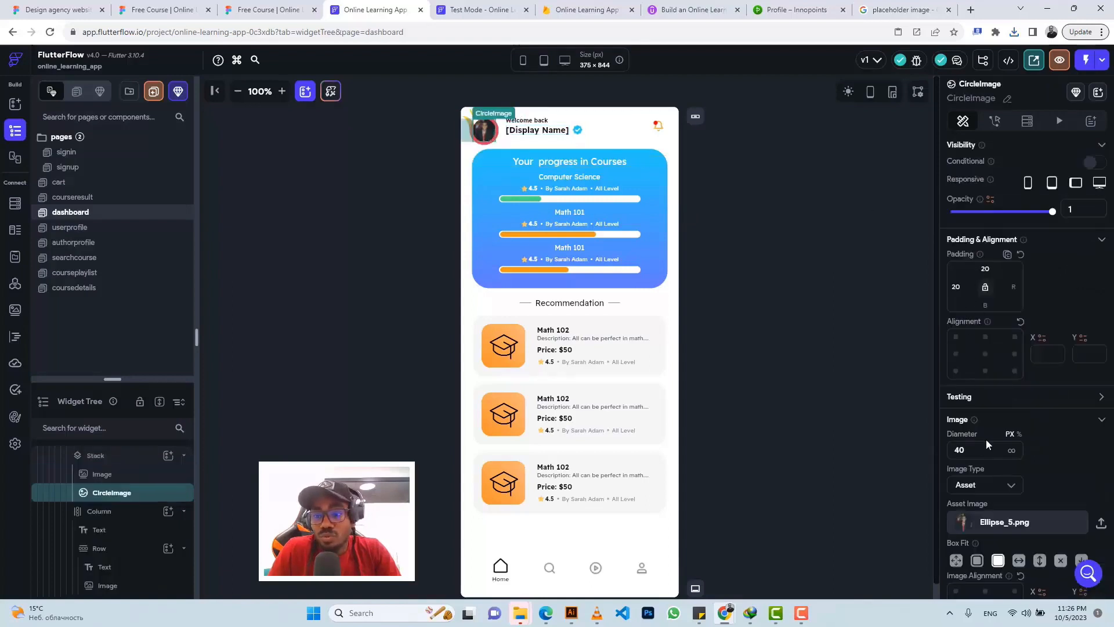
scroll(986, 441, "down", 2)
left_click(971, 364)
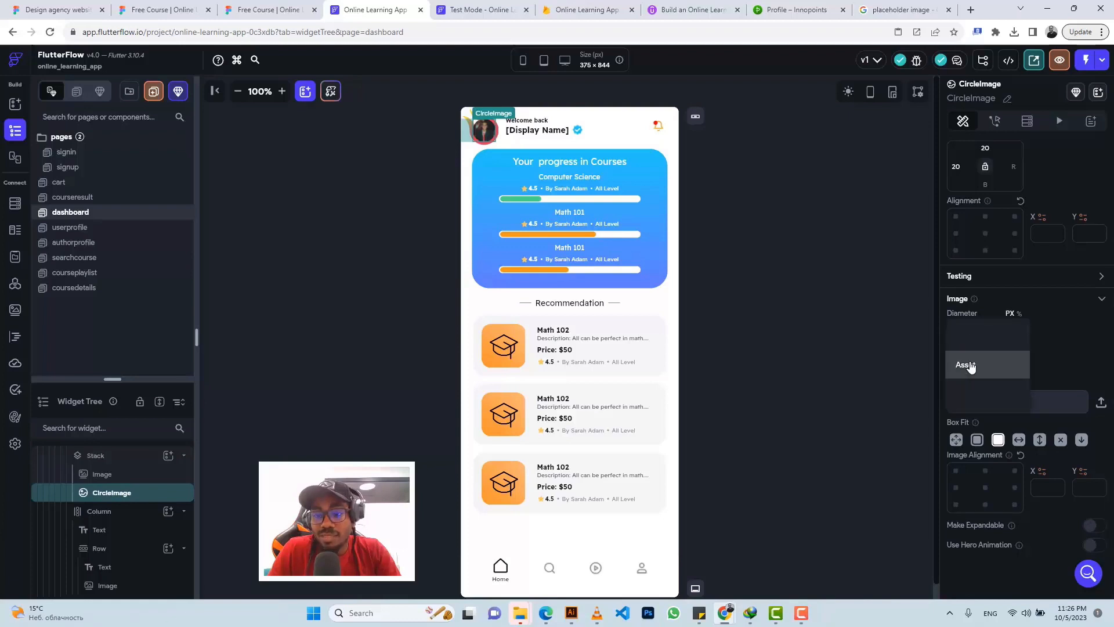
left_click(963, 339)
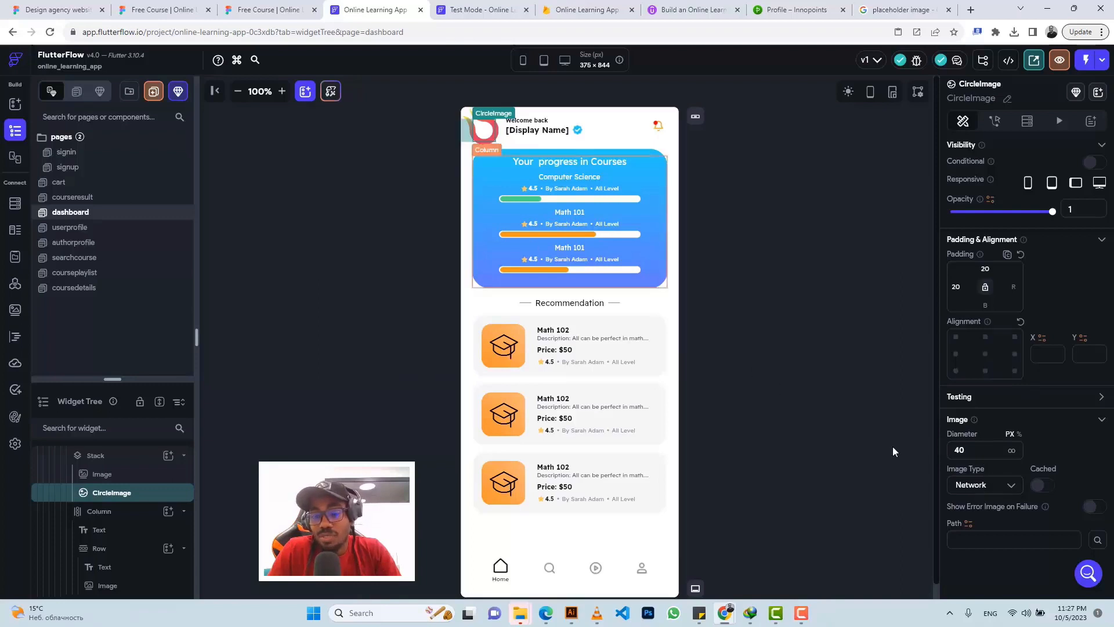
Step: Bind the image path to Authenticated User > Photo URL with the pasted placeholder URL as default
left_click(969, 524)
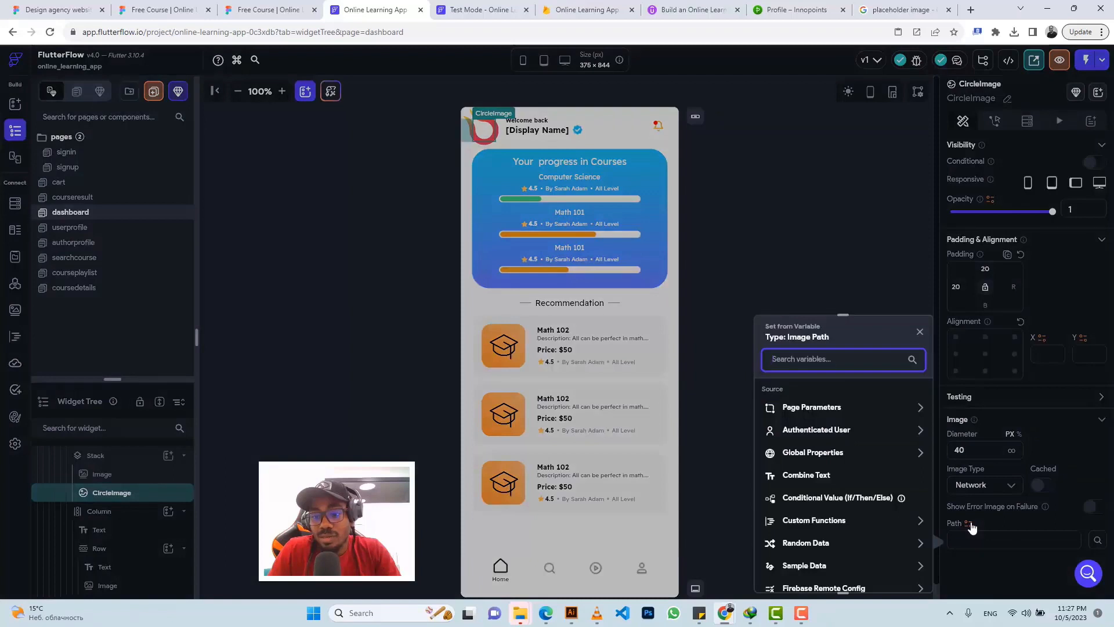
left_click(831, 431)
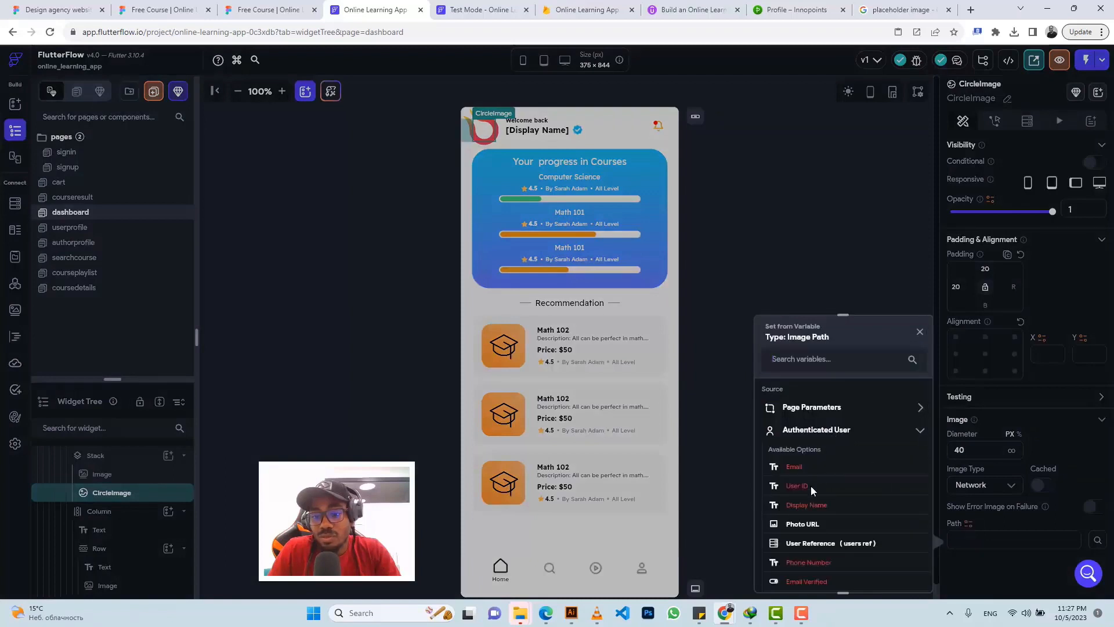
left_click(804, 525)
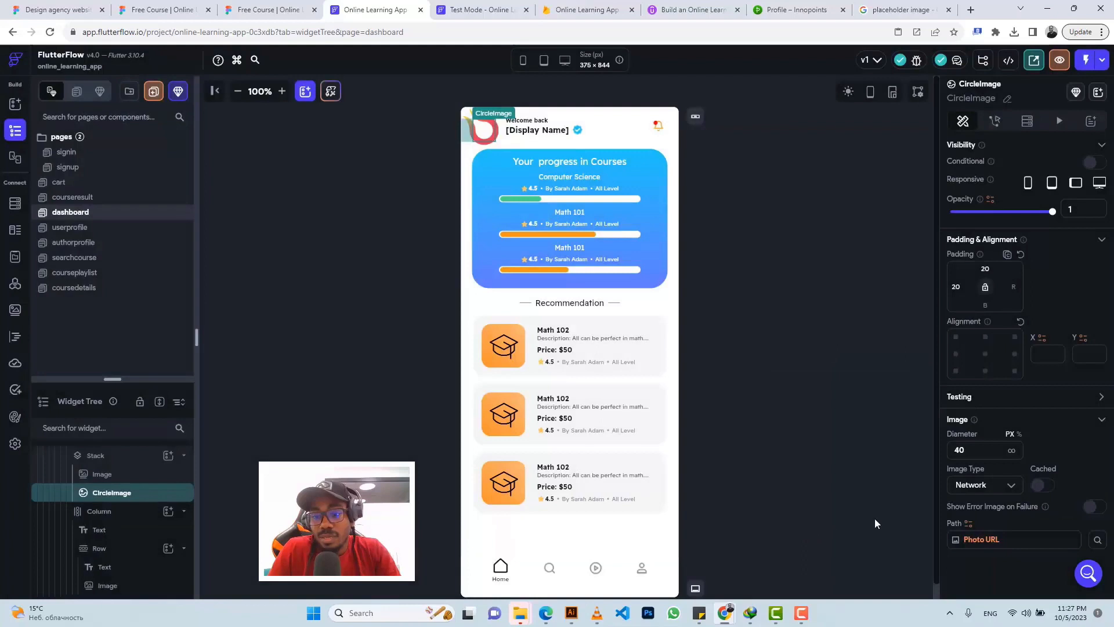
left_click(980, 540)
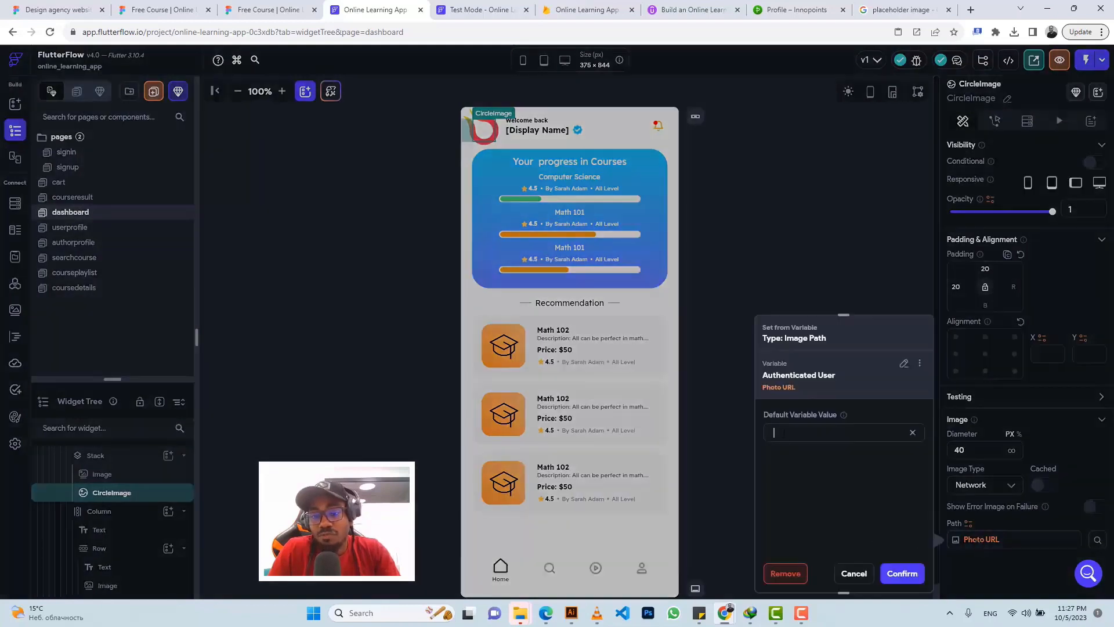
key("ctrl+v")
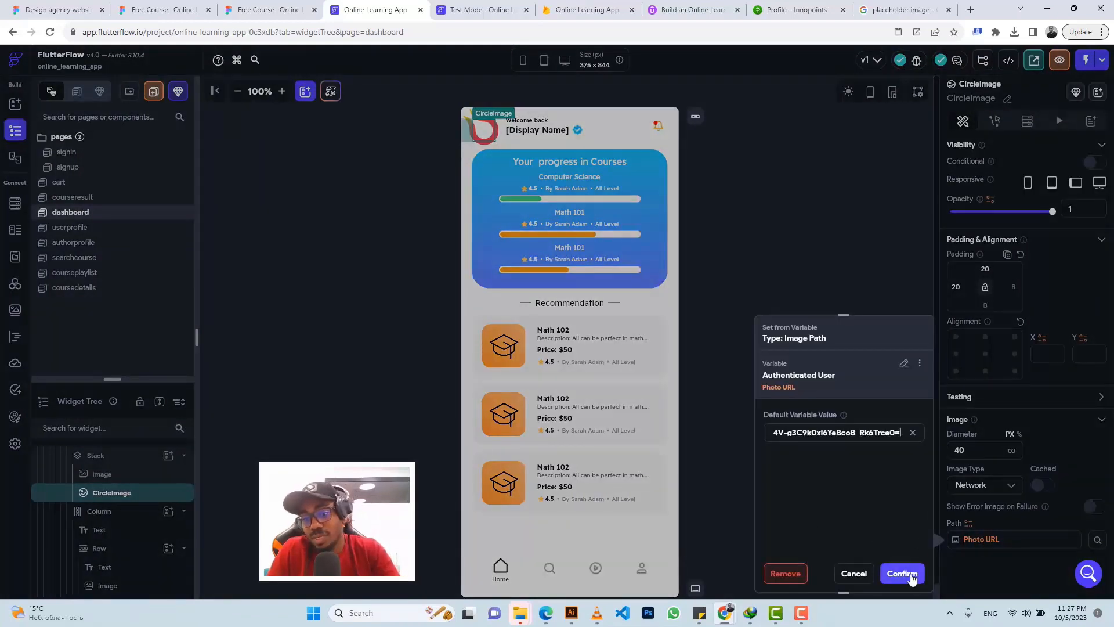
left_click(910, 576)
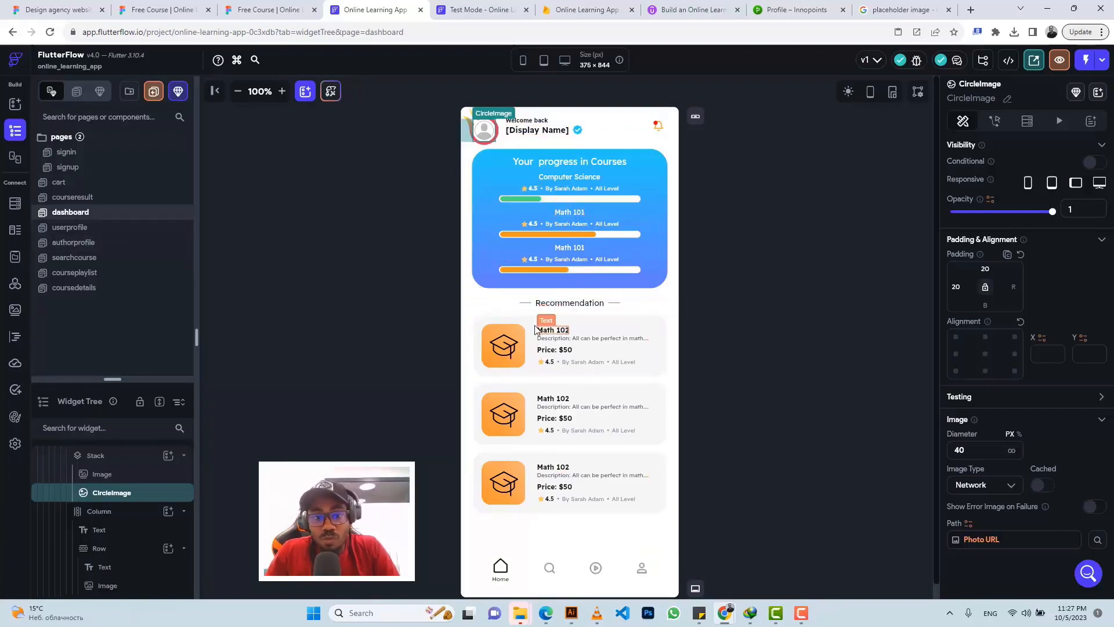
Step: Delete the two duplicate Math 102 recommendation card Containers
left_click(477, 424)
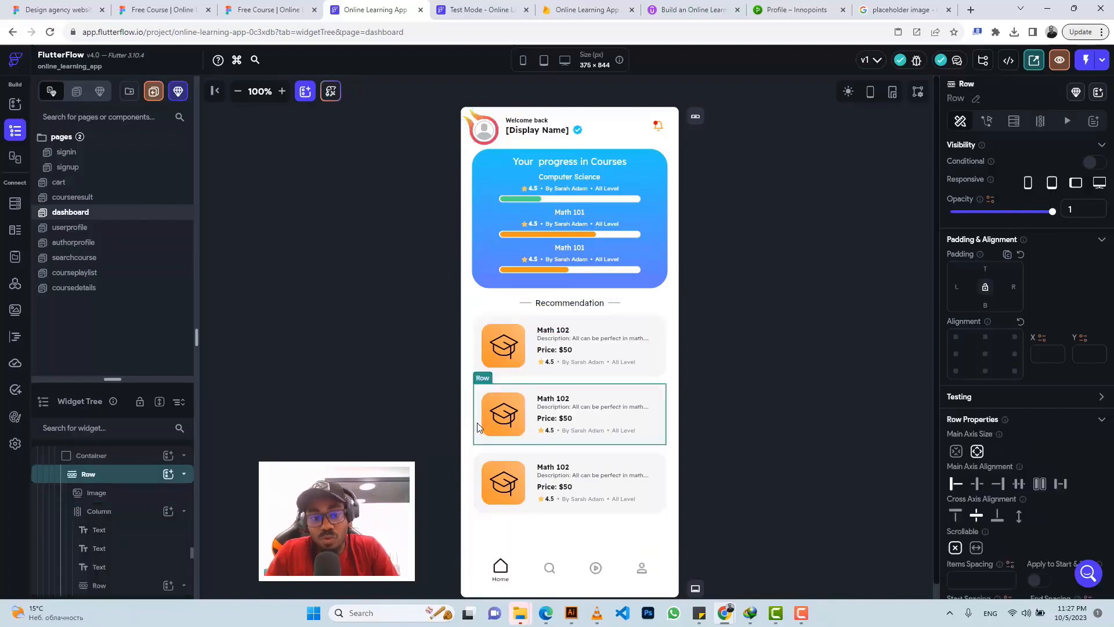
left_click(91, 456)
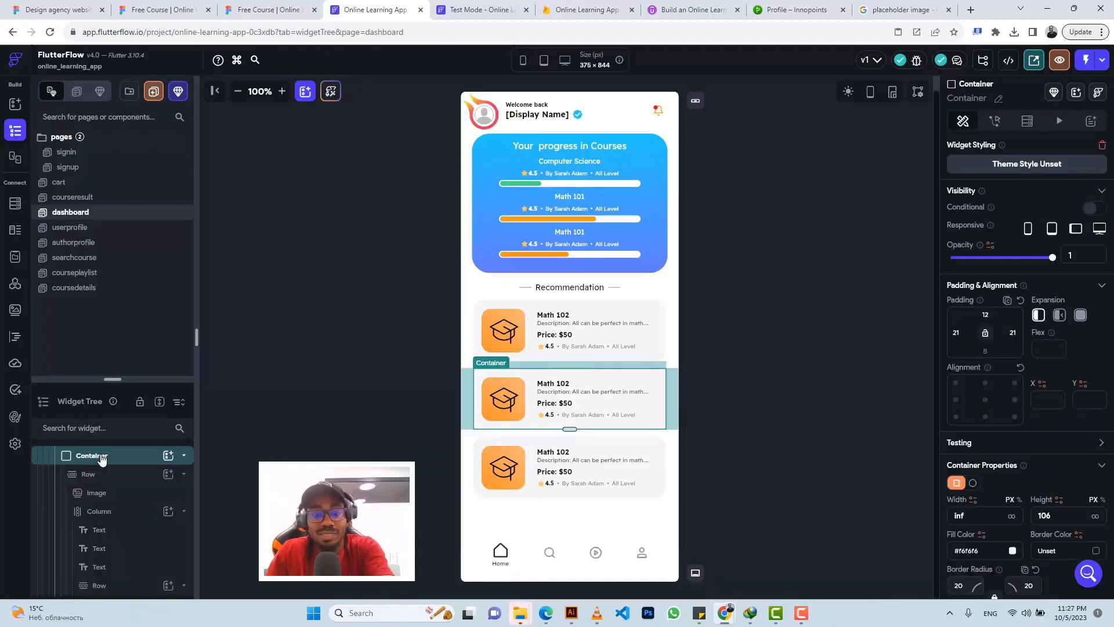
key("Delete")
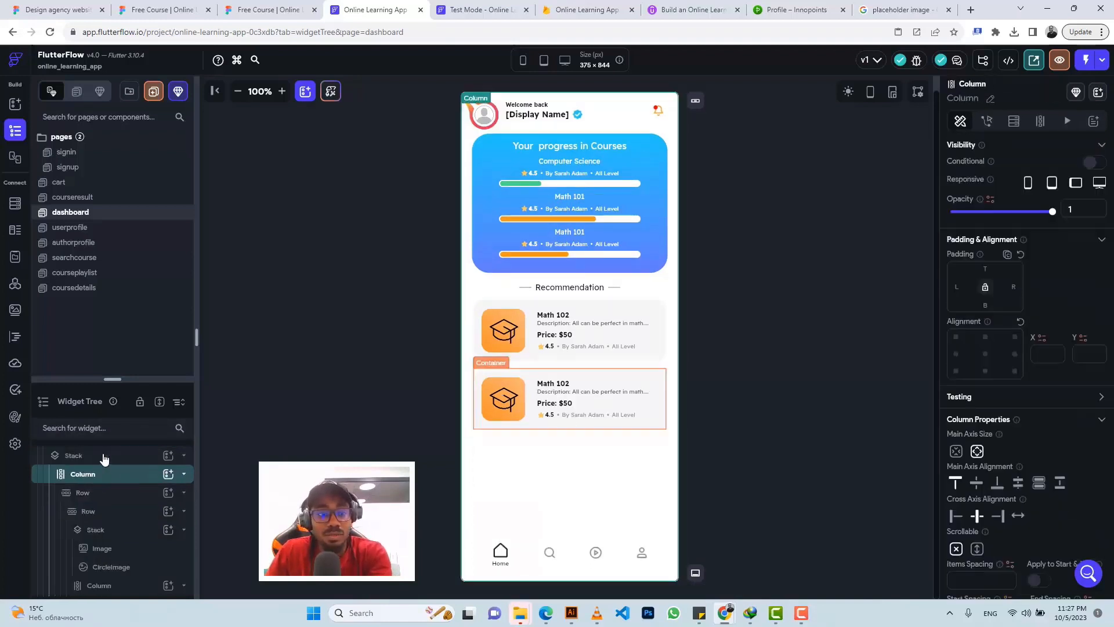
left_click(476, 382)
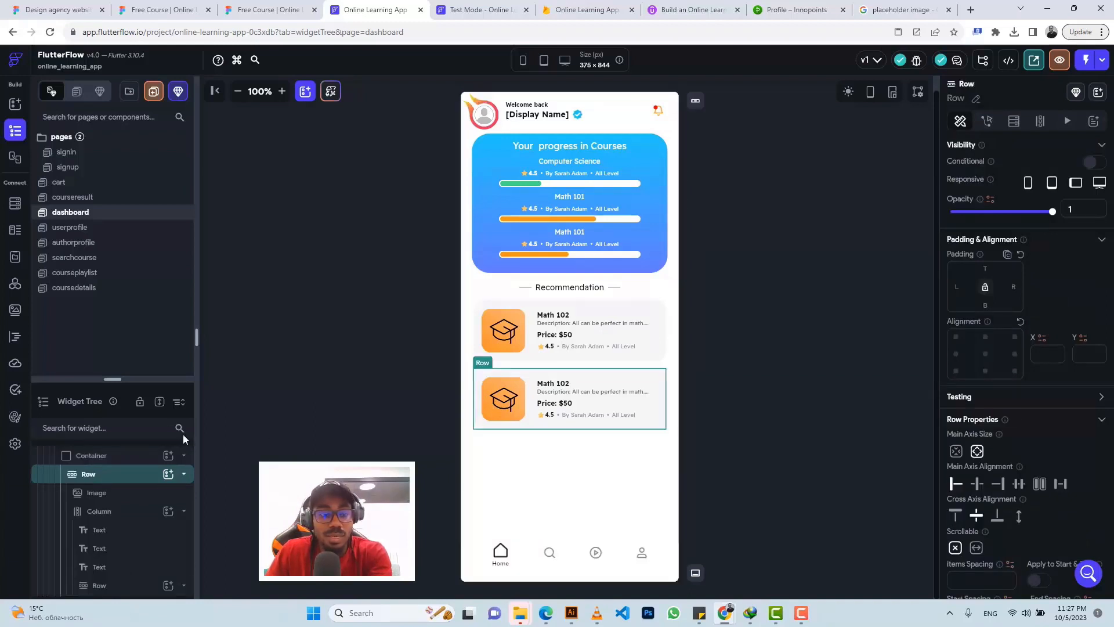
left_click(140, 459)
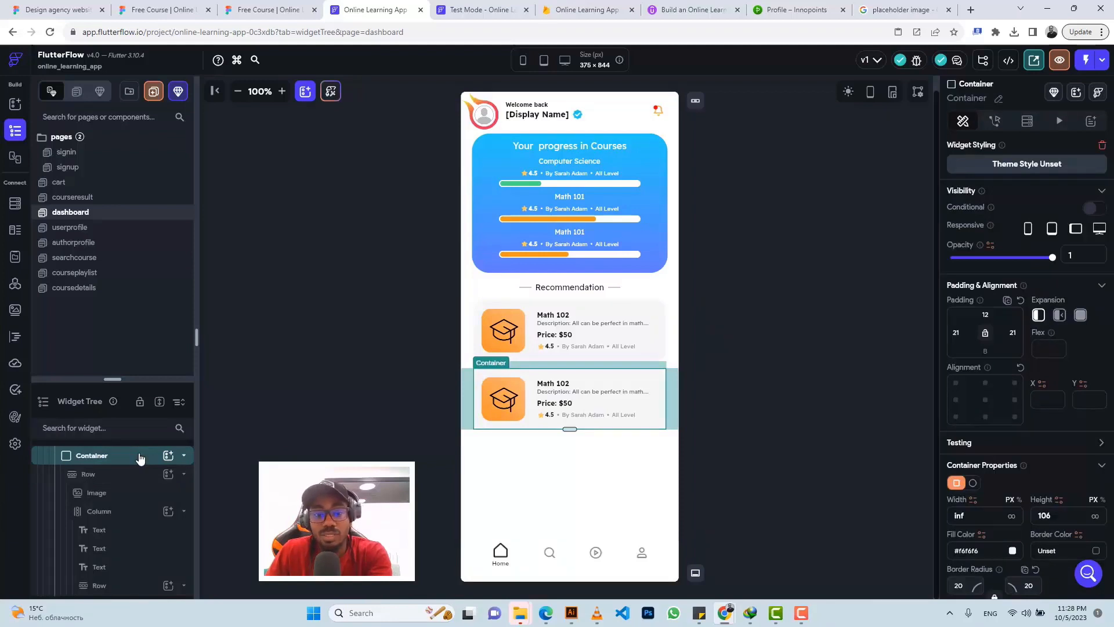
key("Delete")
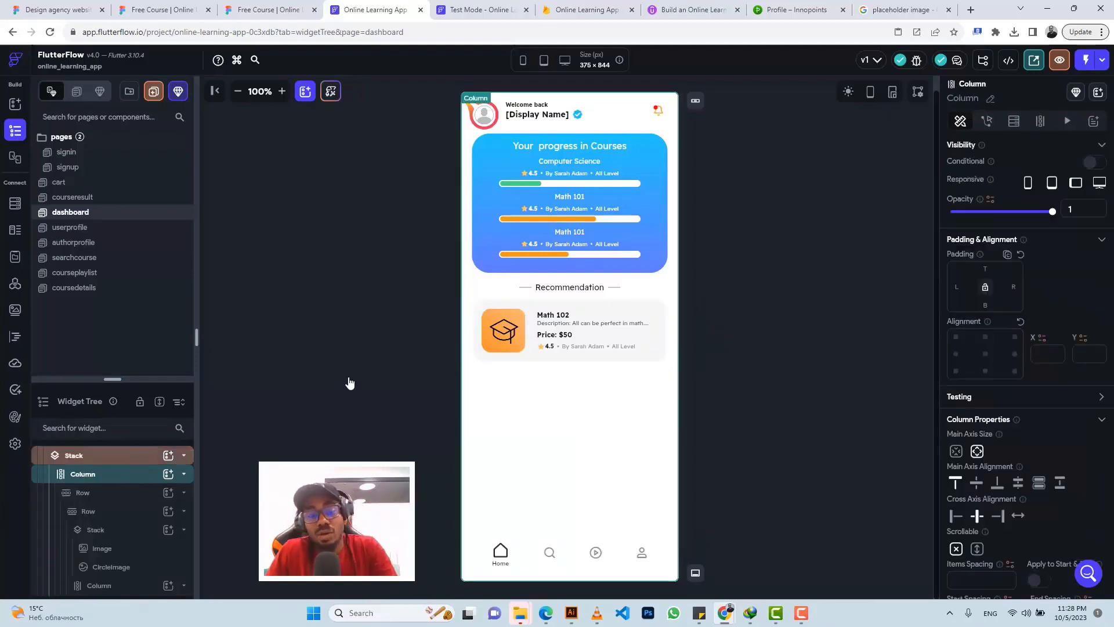
Step: Glance at the coursedetails page, then reselect the remaining recommendation card on the dashboard
left_click(478, 312)
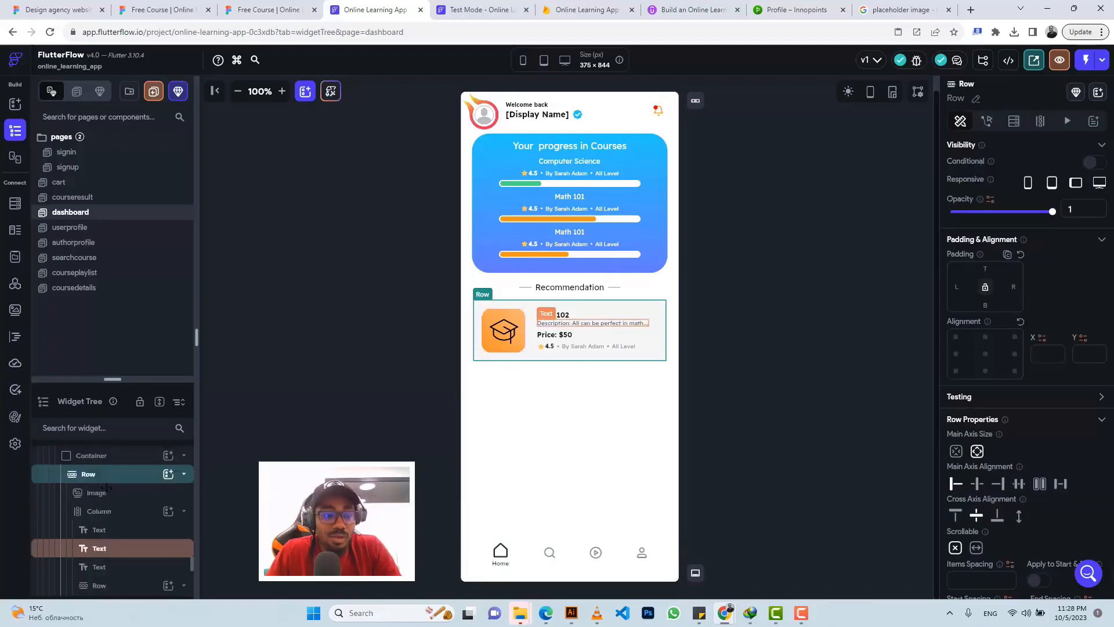
scroll(105, 499, "up", 1)
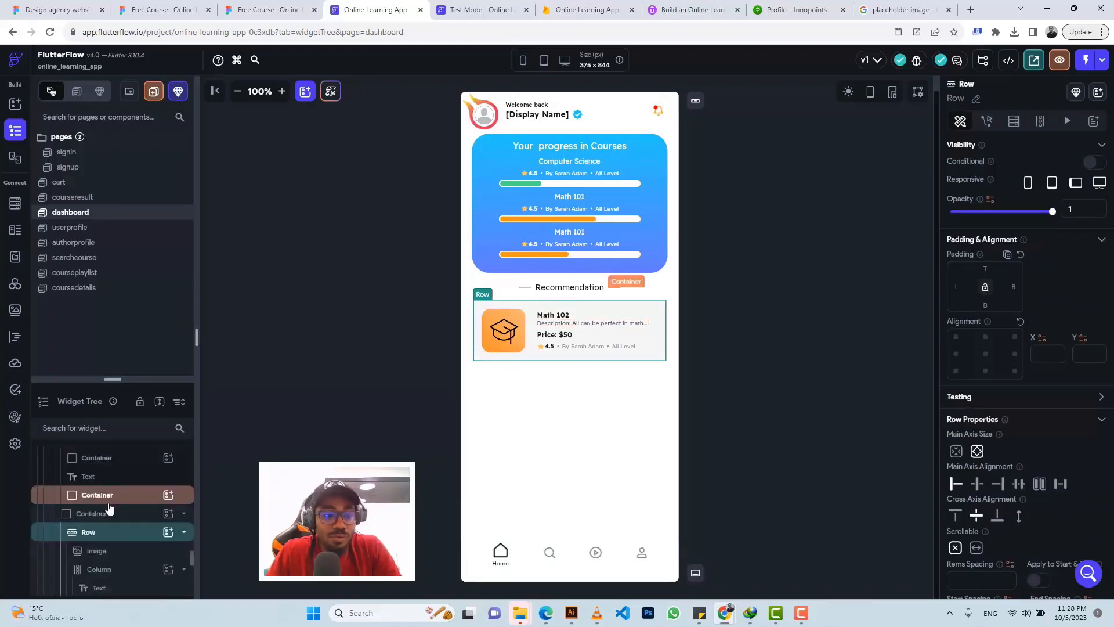
left_click(114, 293)
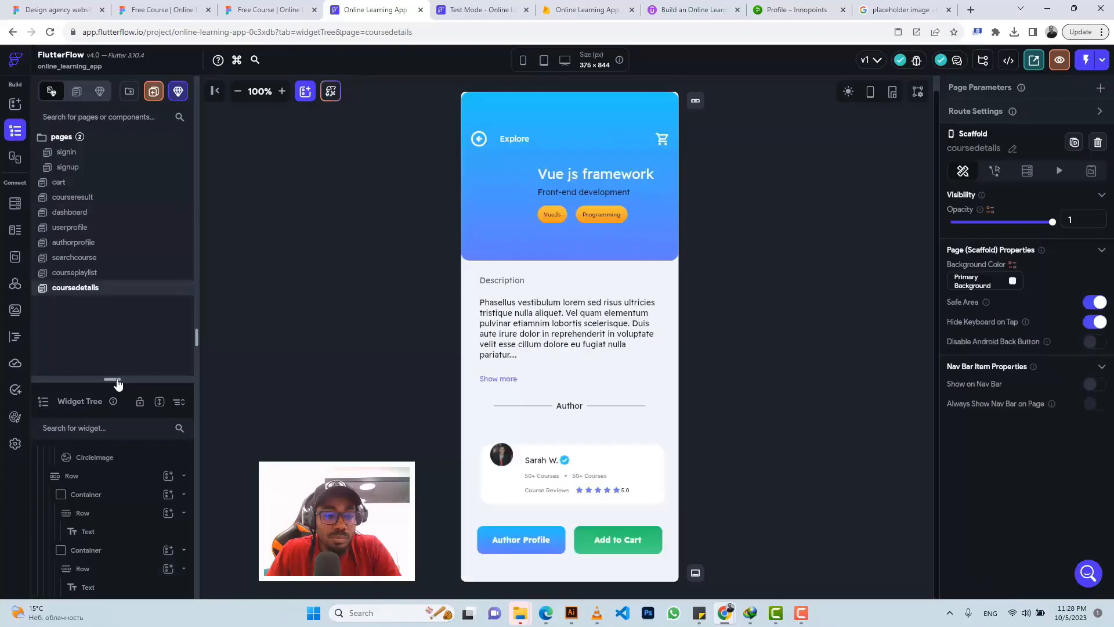
left_click_drag(118, 383, 124, 310)
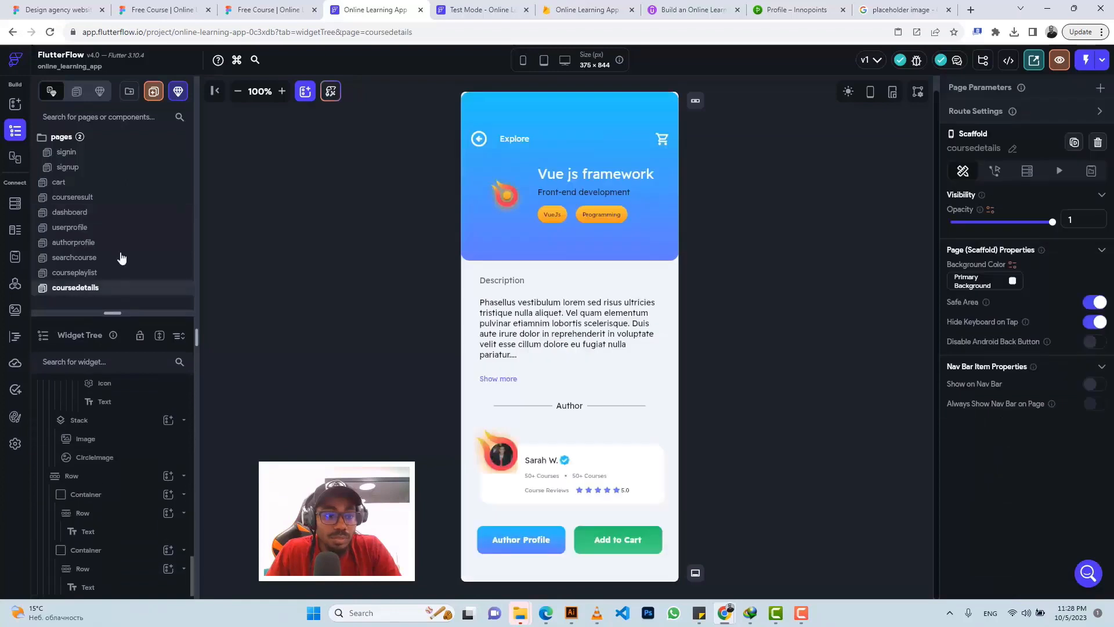
left_click(95, 216)
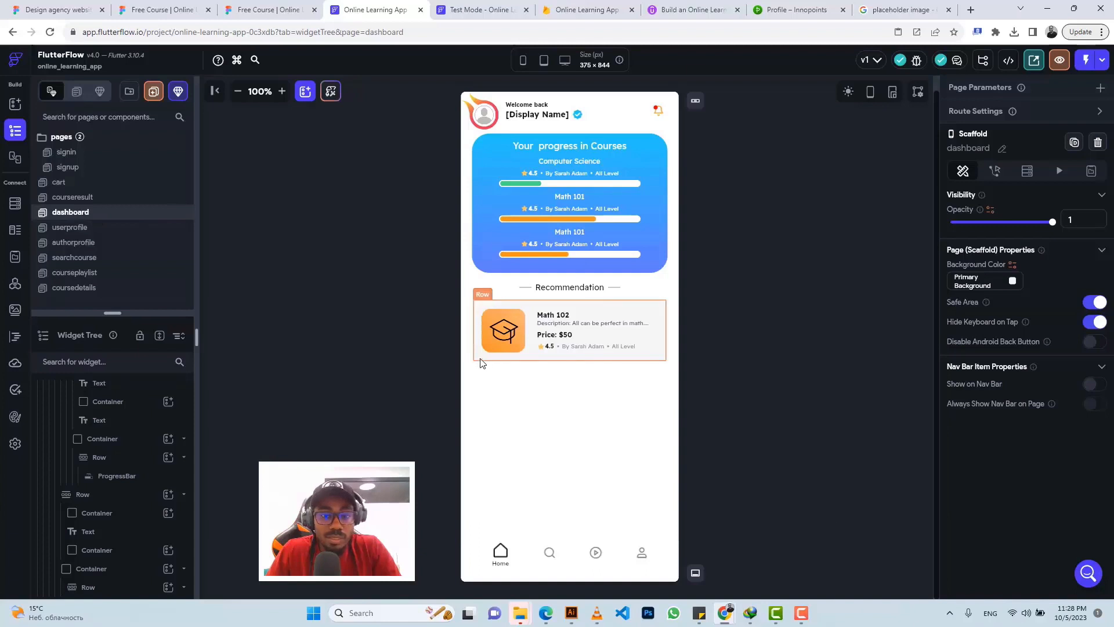
left_click(481, 358)
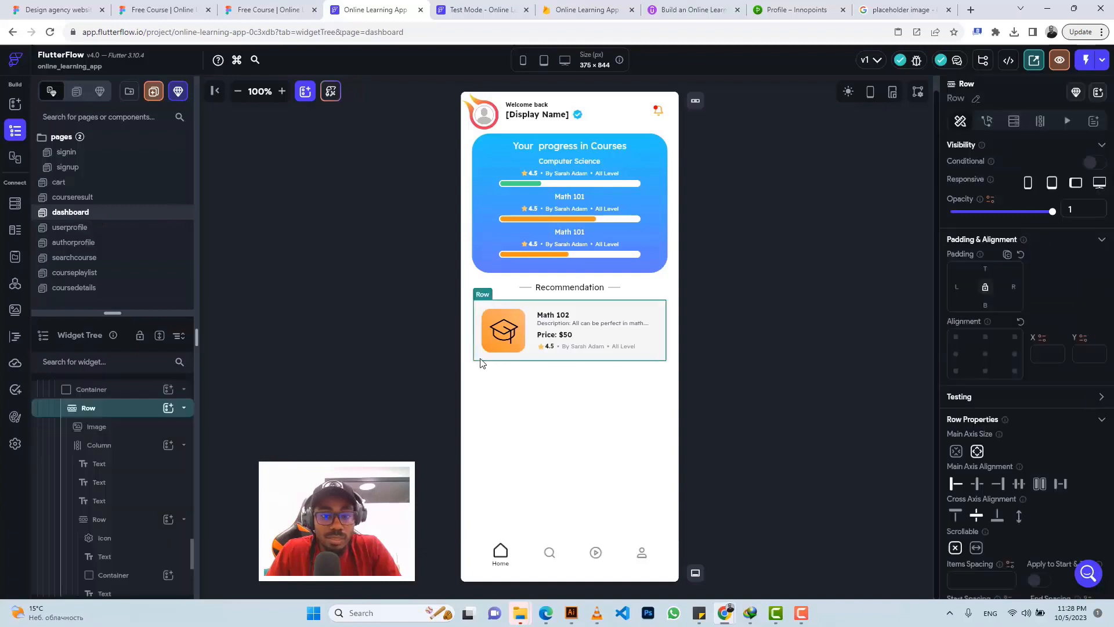
left_click(100, 394)
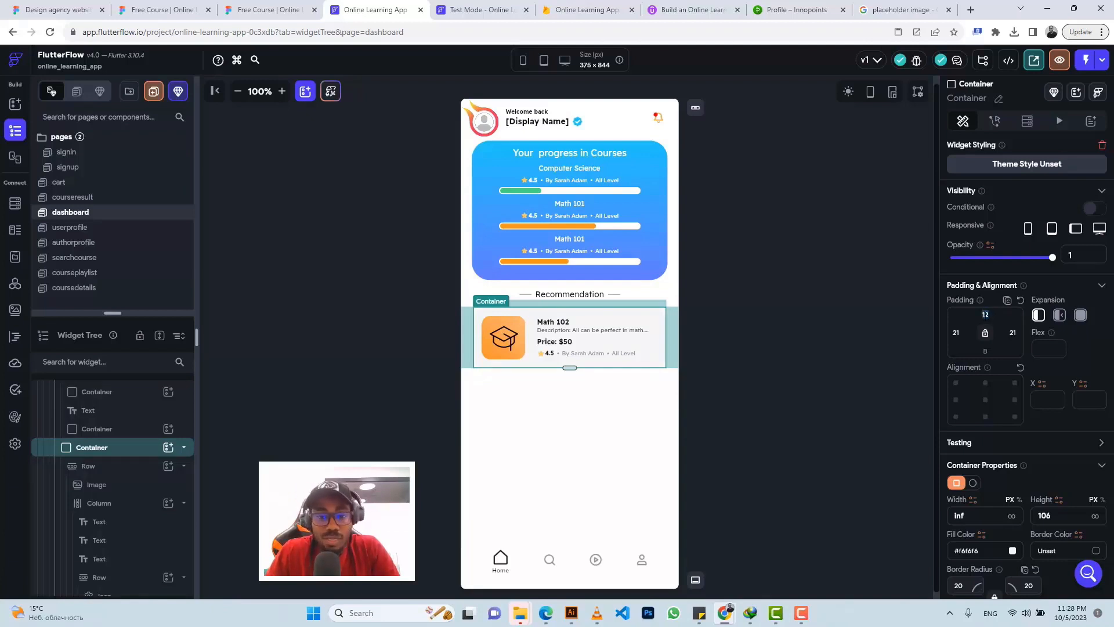
Step: Wrap the remaining Math 102 card in a ListView and bring up its Backend Query settings
right_click(137, 448)
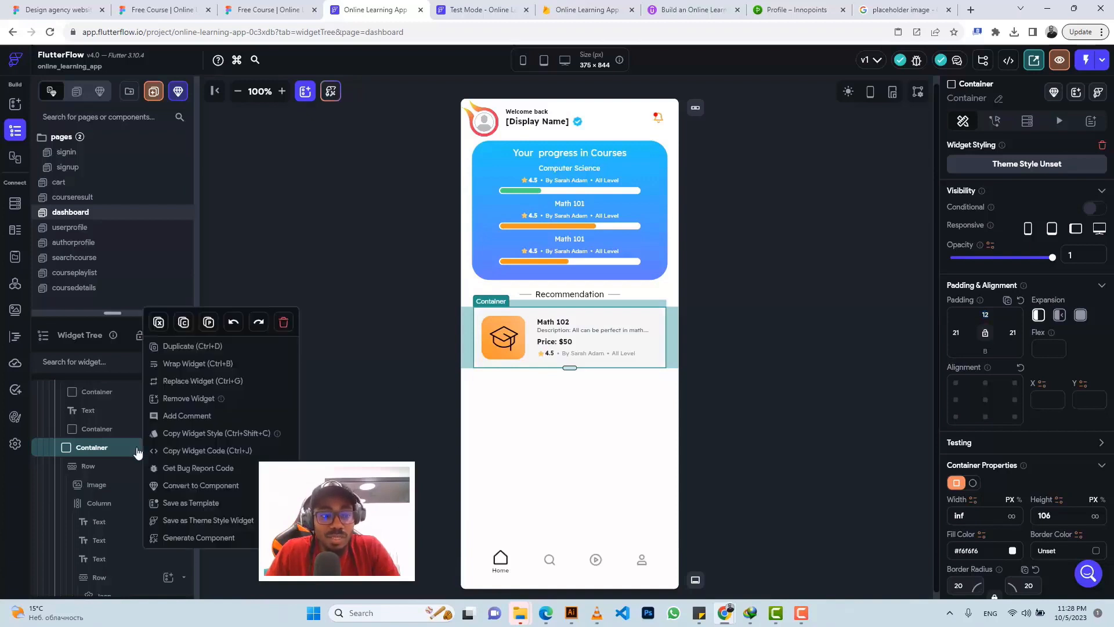
left_click(198, 364)
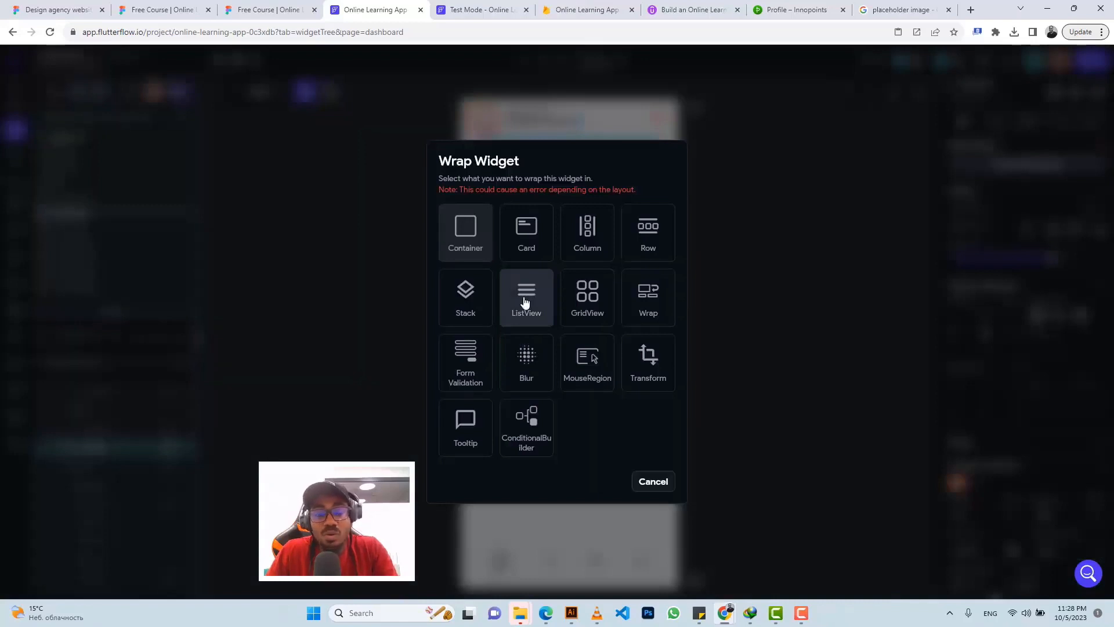
left_click(525, 302)
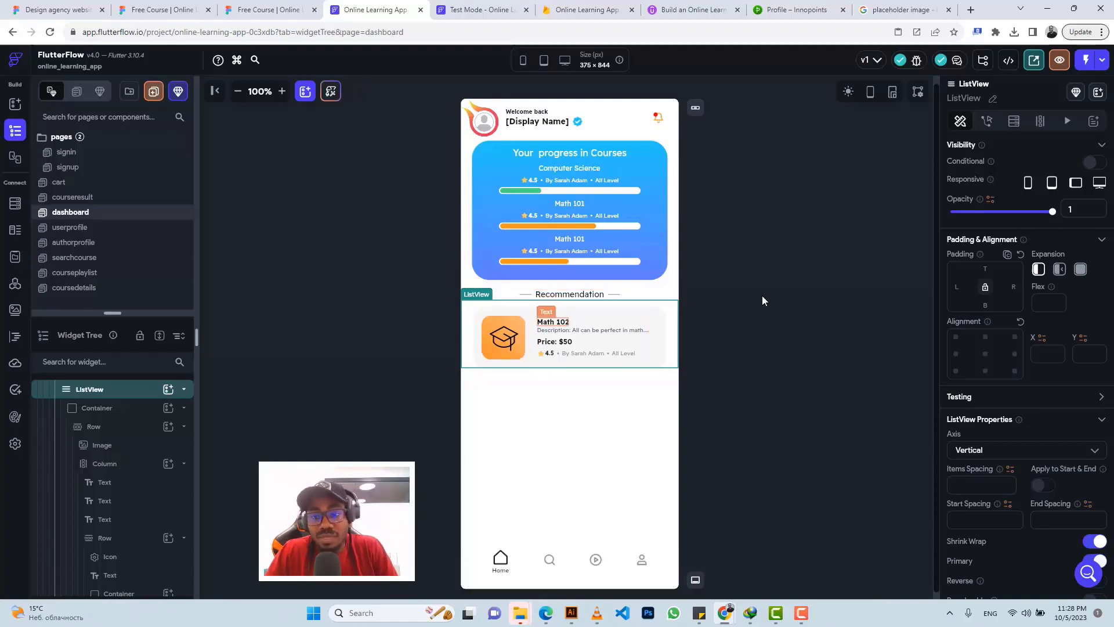
left_click(1015, 123)
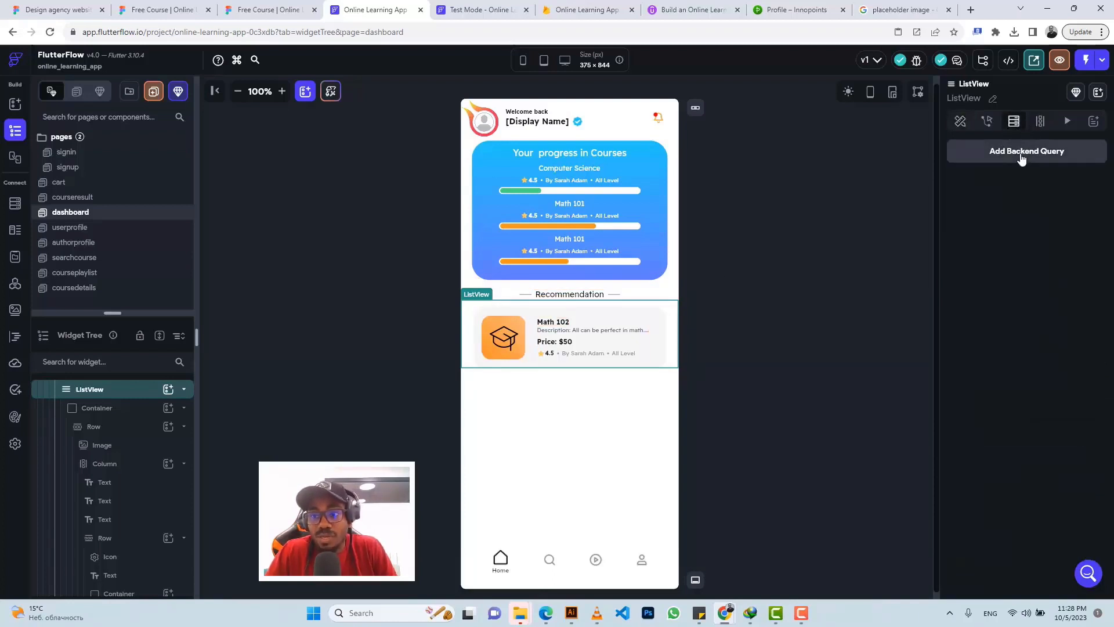
Step: Give the ListView a Query Collection on courses returning a List of Documents
left_click(1021, 155)
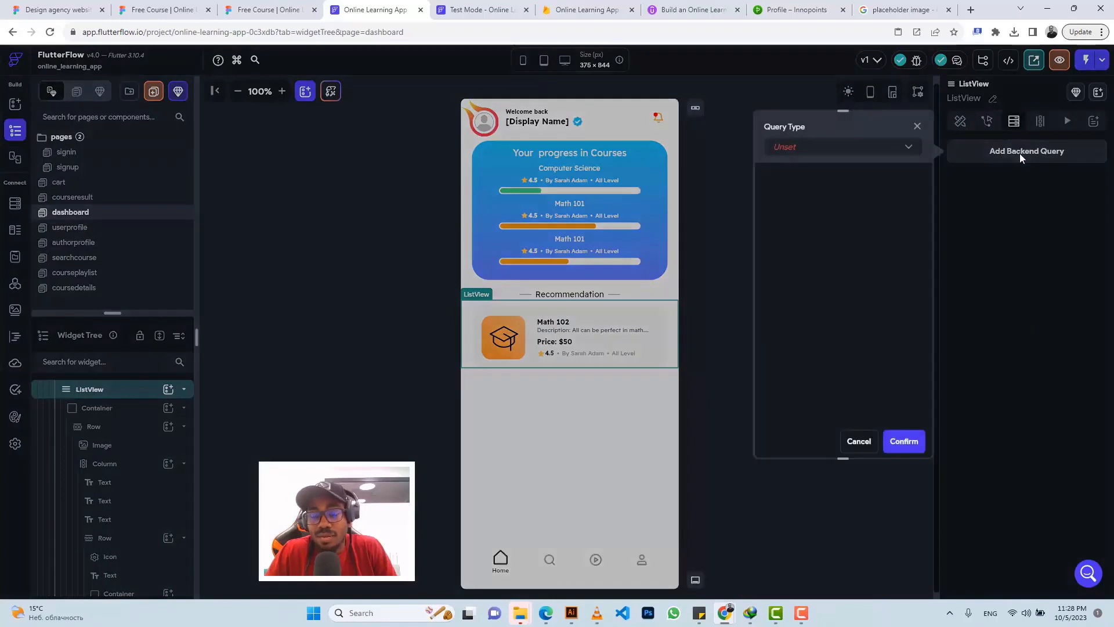
left_click(791, 150)
left_click(804, 150)
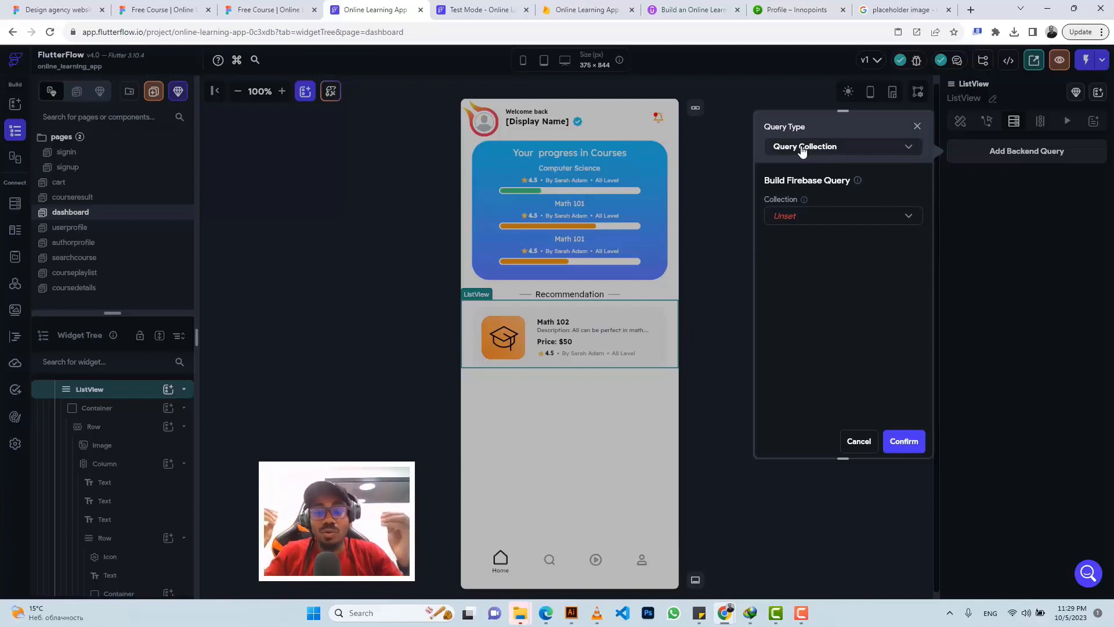
left_click(779, 223)
left_click(794, 222)
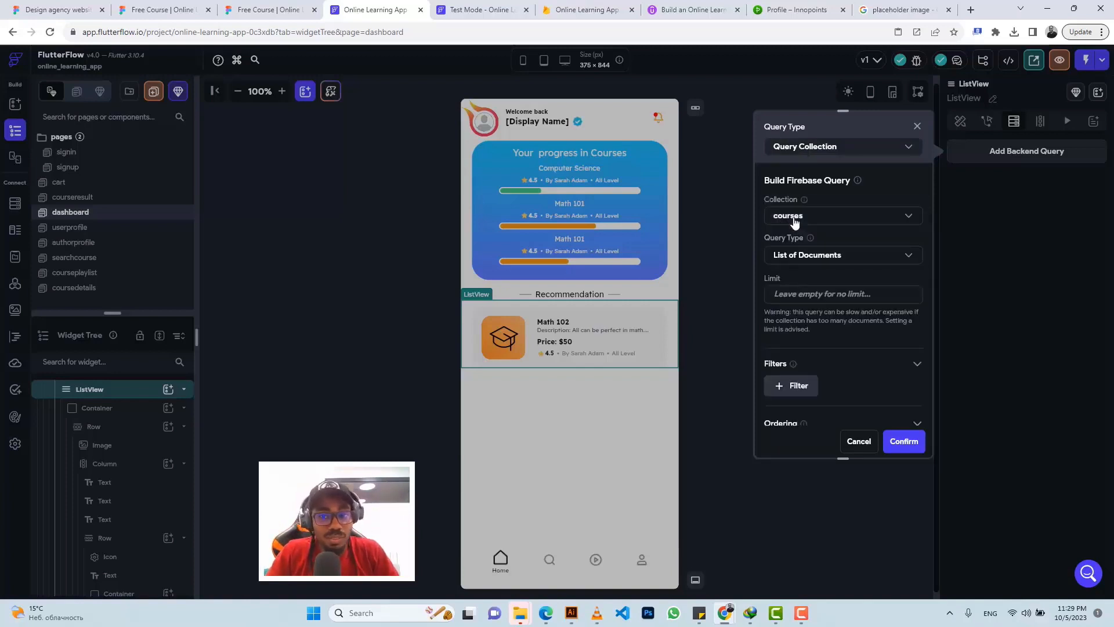
left_click(815, 259)
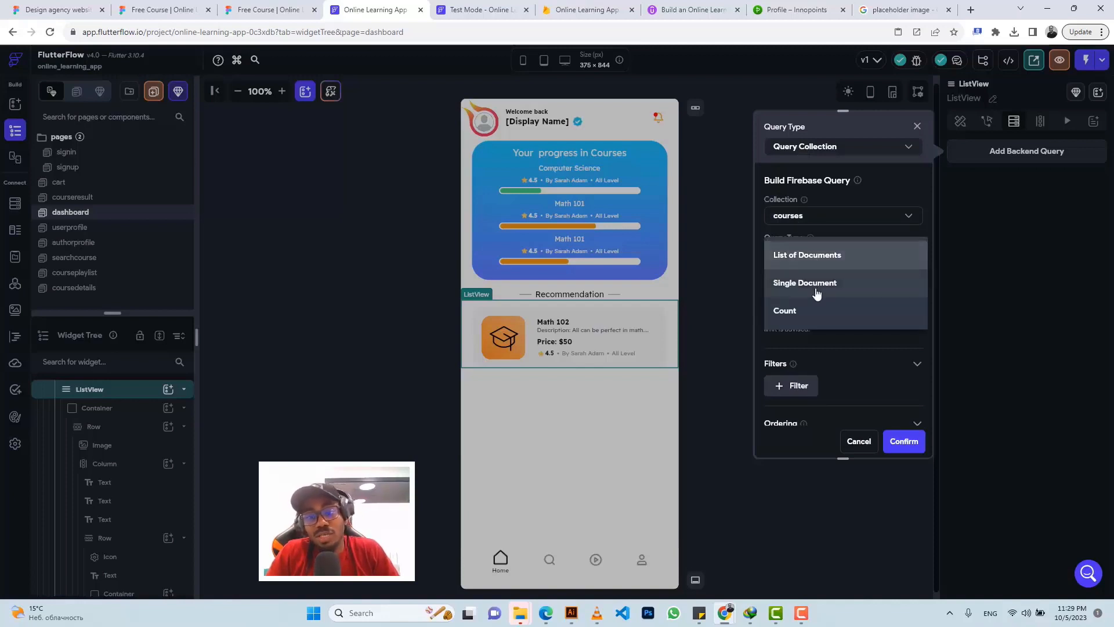
left_click(857, 231)
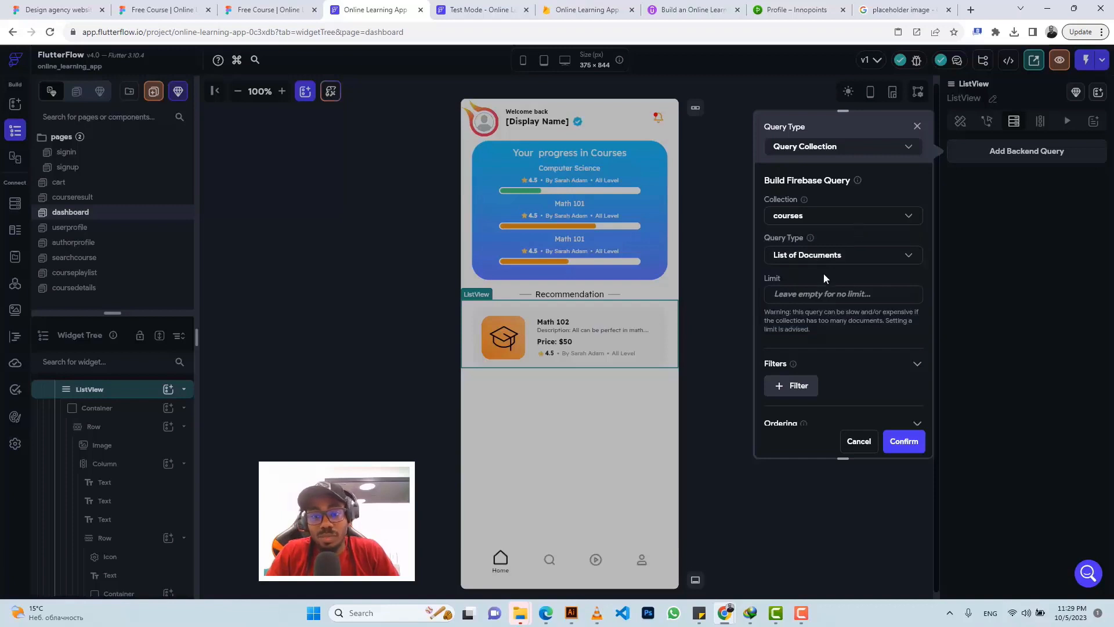
scroll(827, 270, "down", 2)
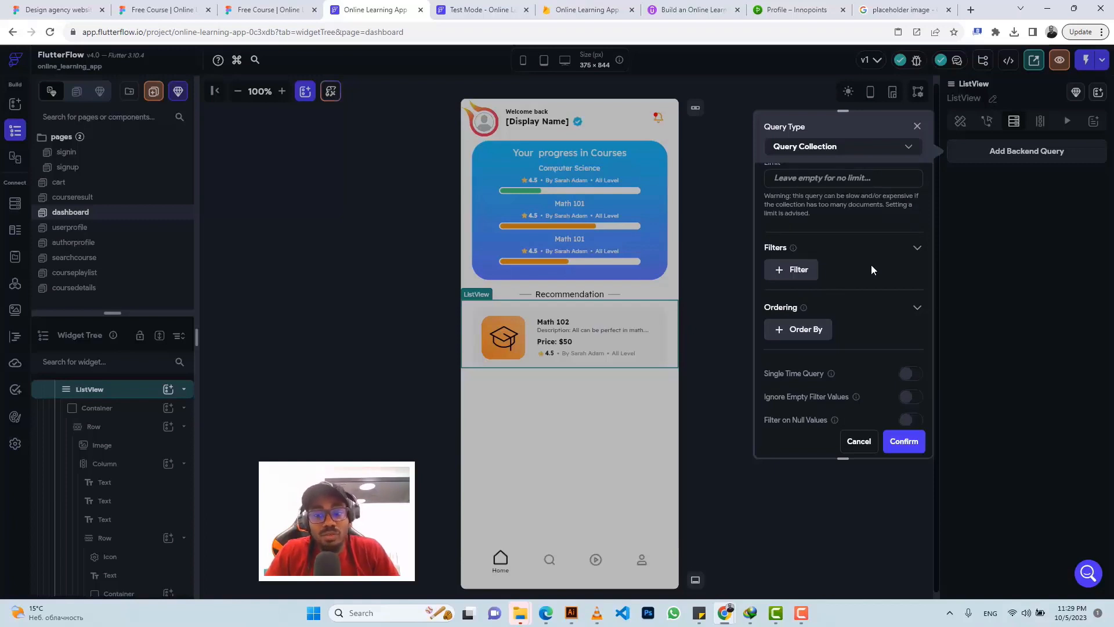
left_click(902, 443)
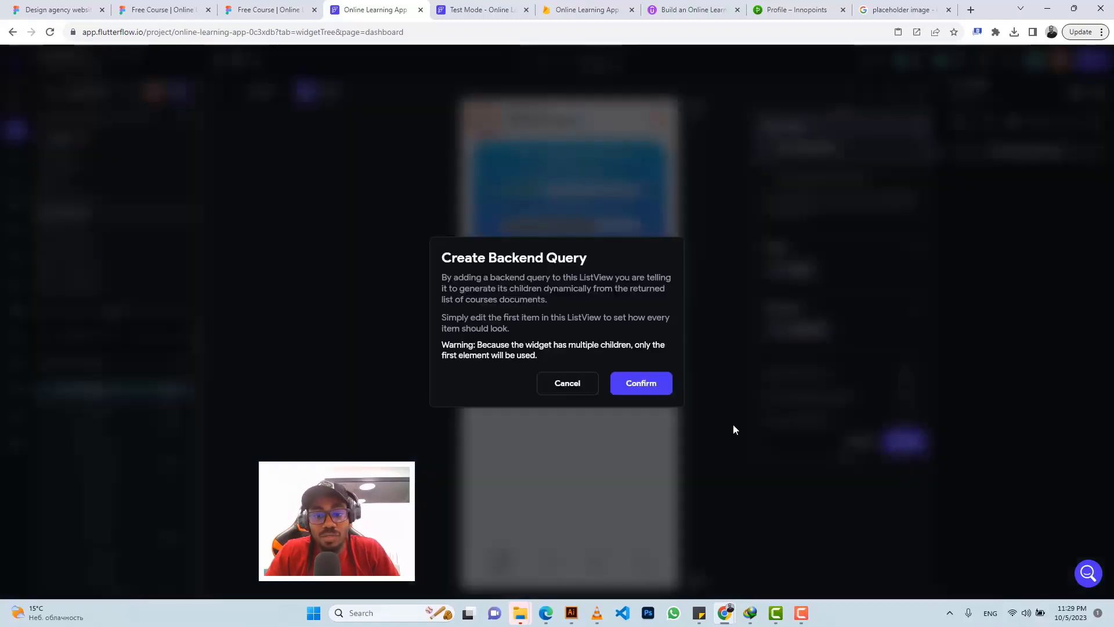
left_click(650, 385)
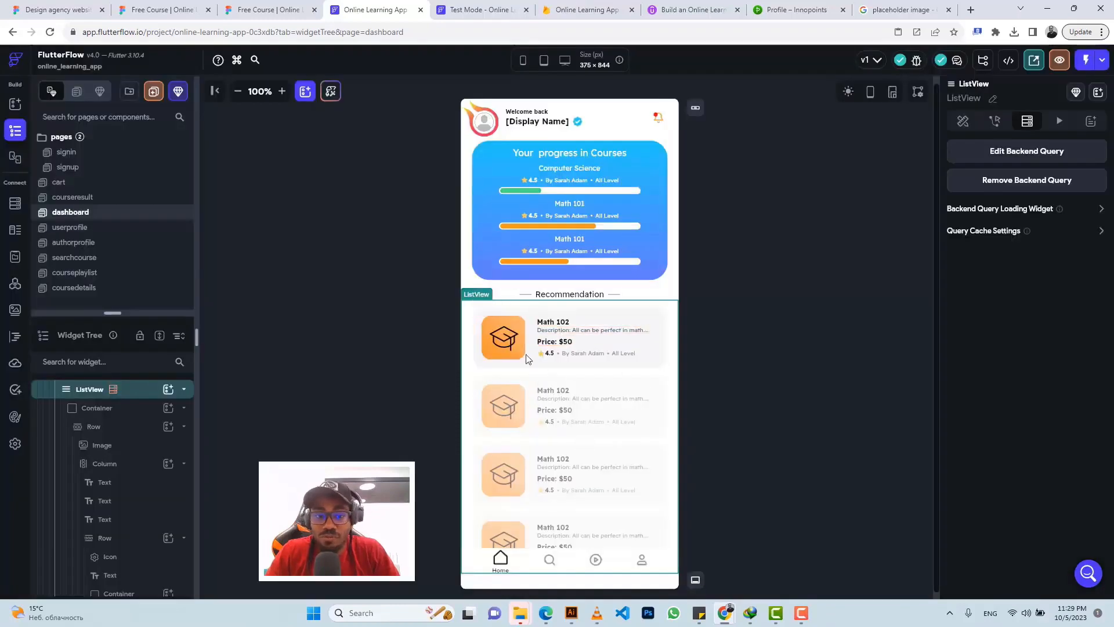
left_click(13, 204)
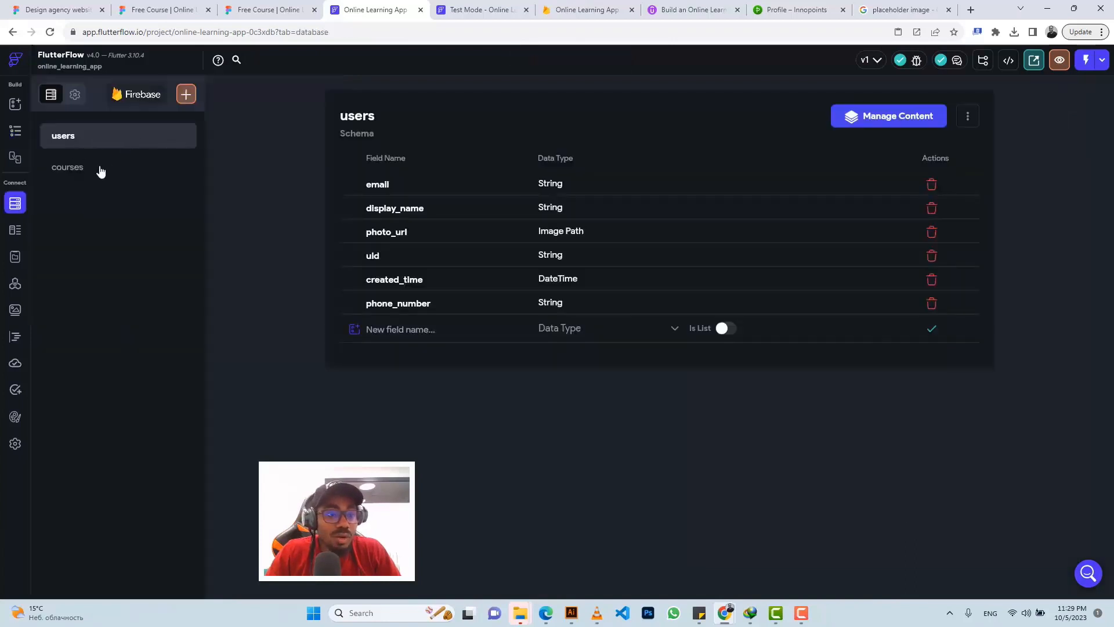
Step: Add a Boolean field 'recommended' to courses, replacing the mistyped name course_type
left_click(99, 168)
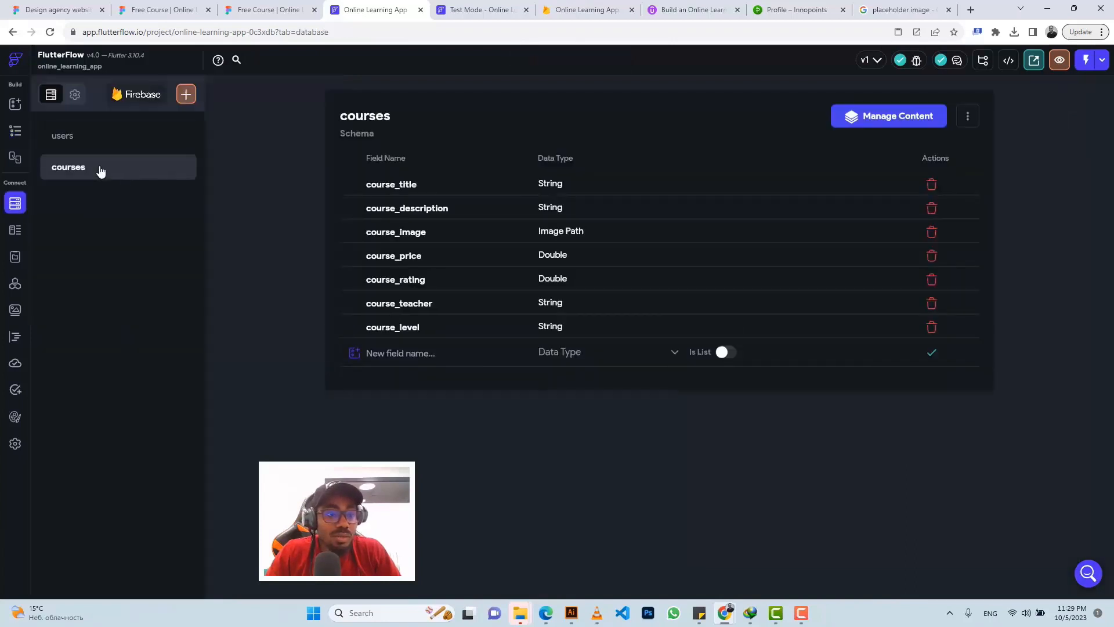
left_click(403, 353)
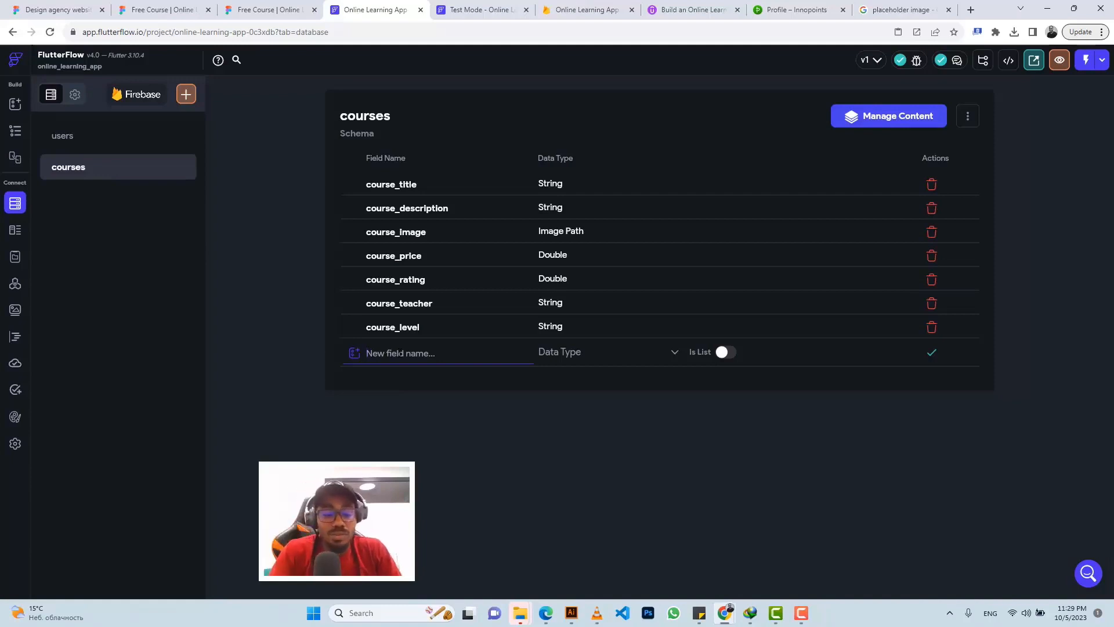
type("st")
key("BackSpace")
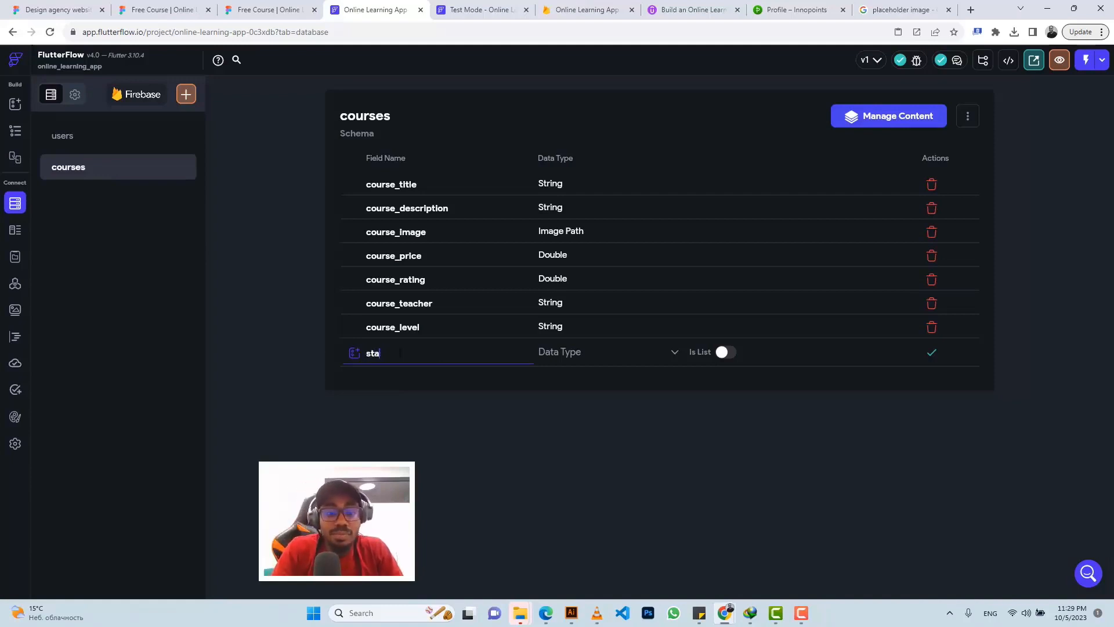
type("c")
key("BackSpace")
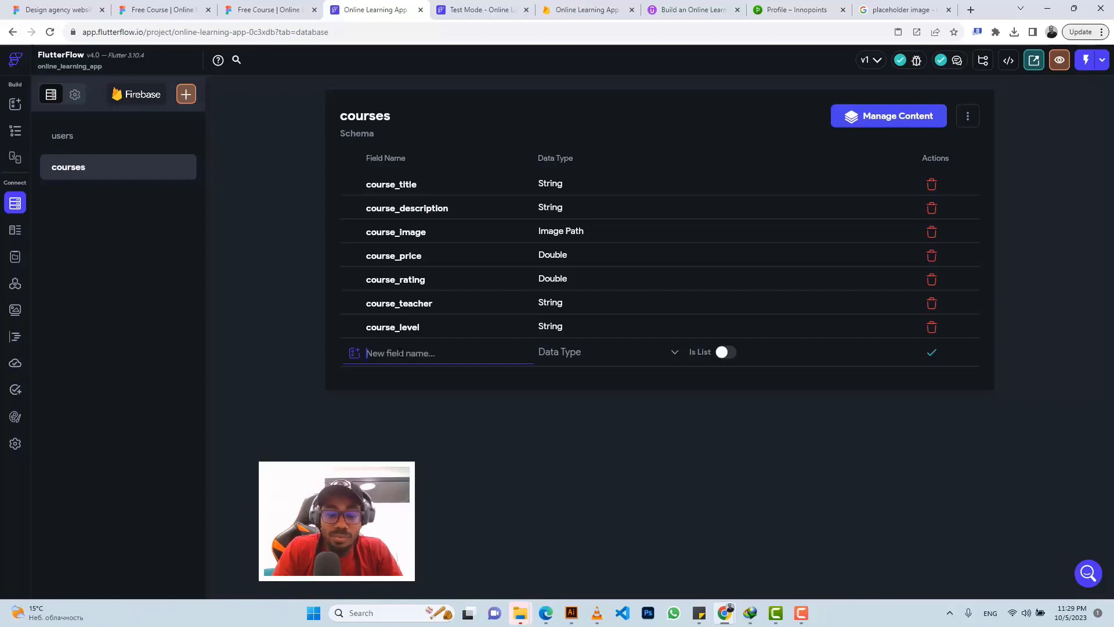
type("course_")
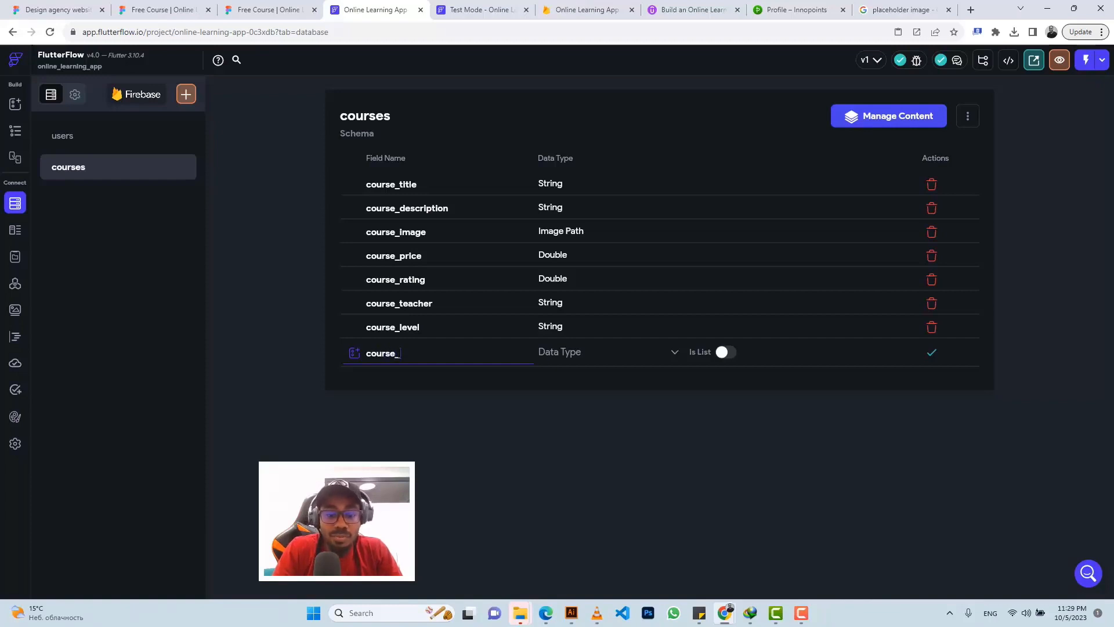
type("type")
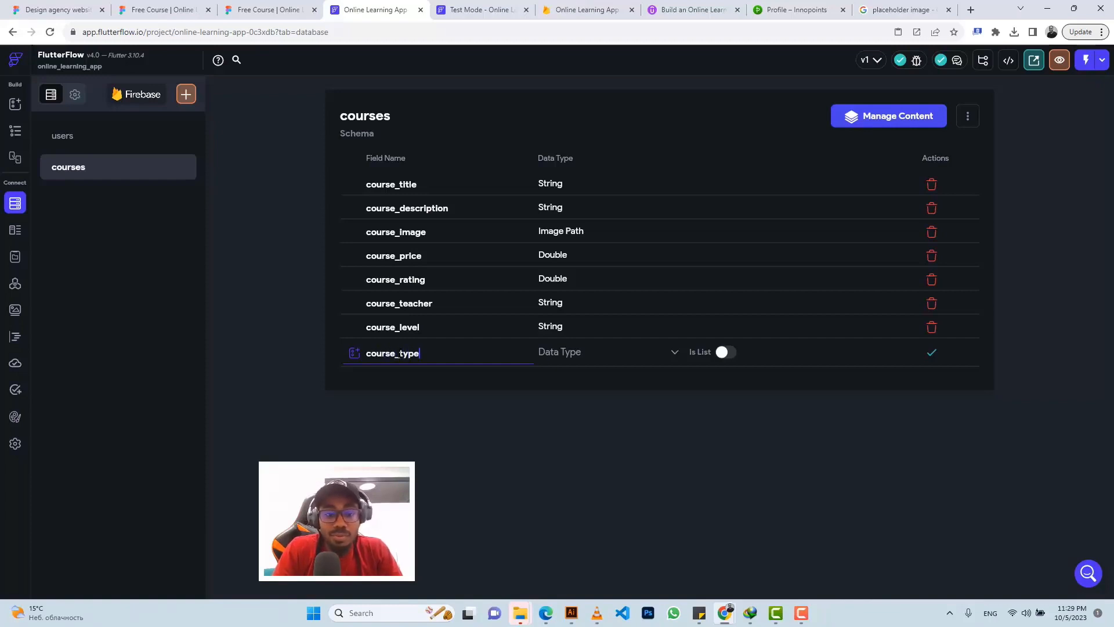
left_click(574, 360)
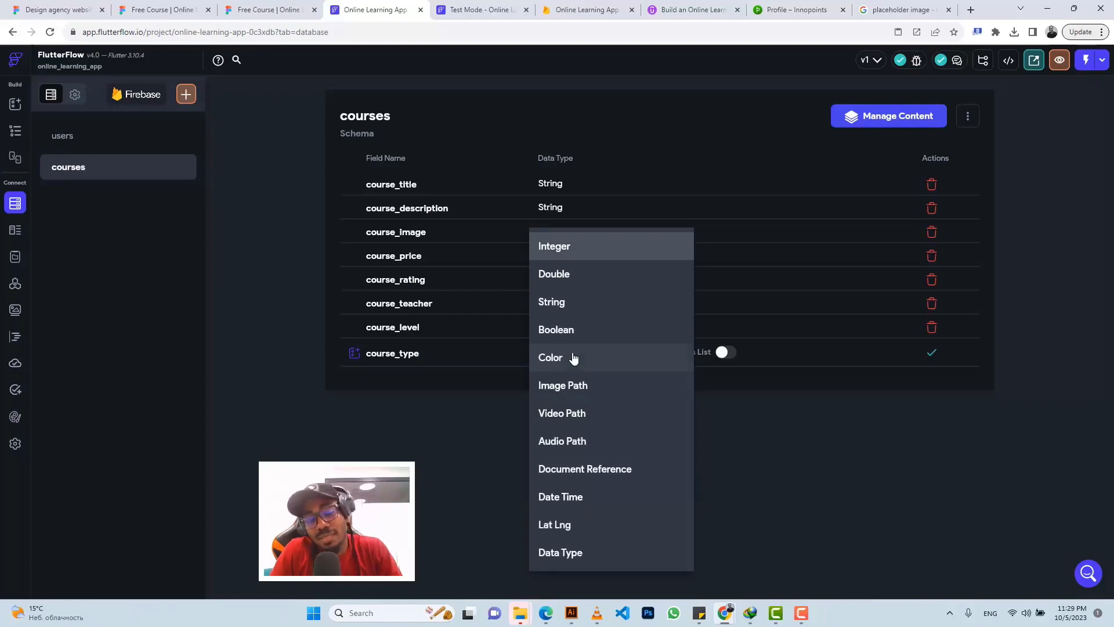
left_click(427, 354)
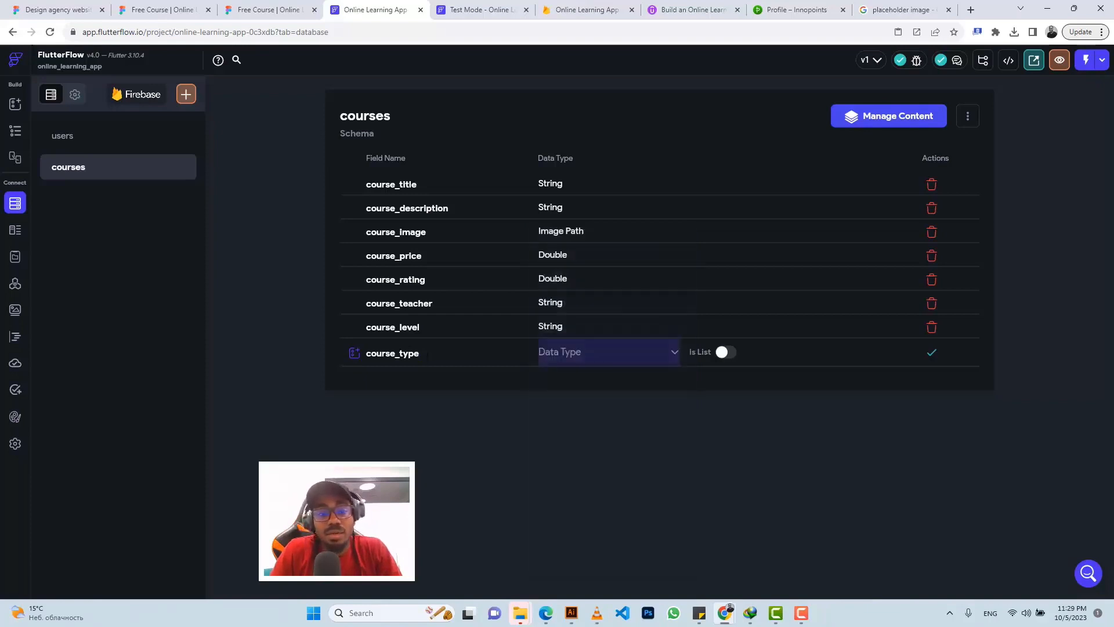
left_click_drag(420, 354, 366, 357)
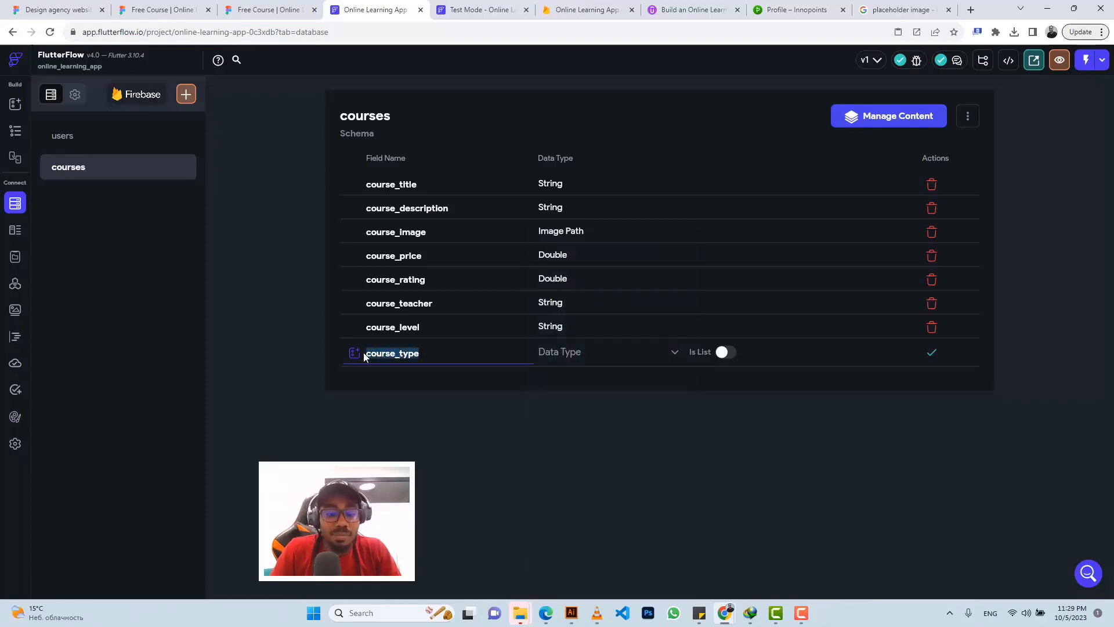
type("recommended")
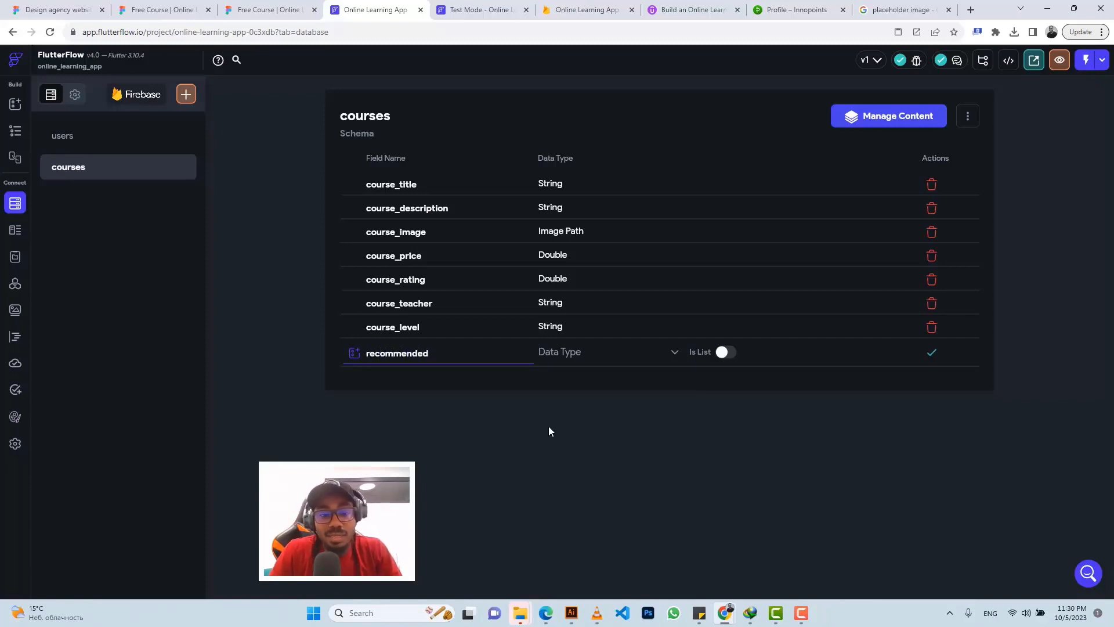
left_click(567, 354)
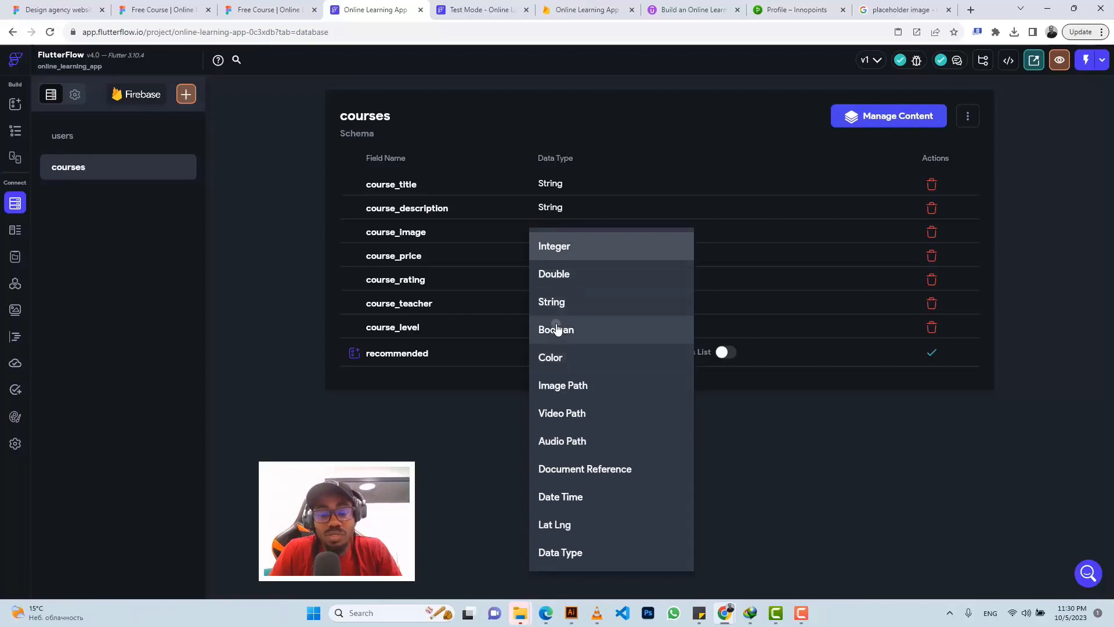
left_click(557, 329)
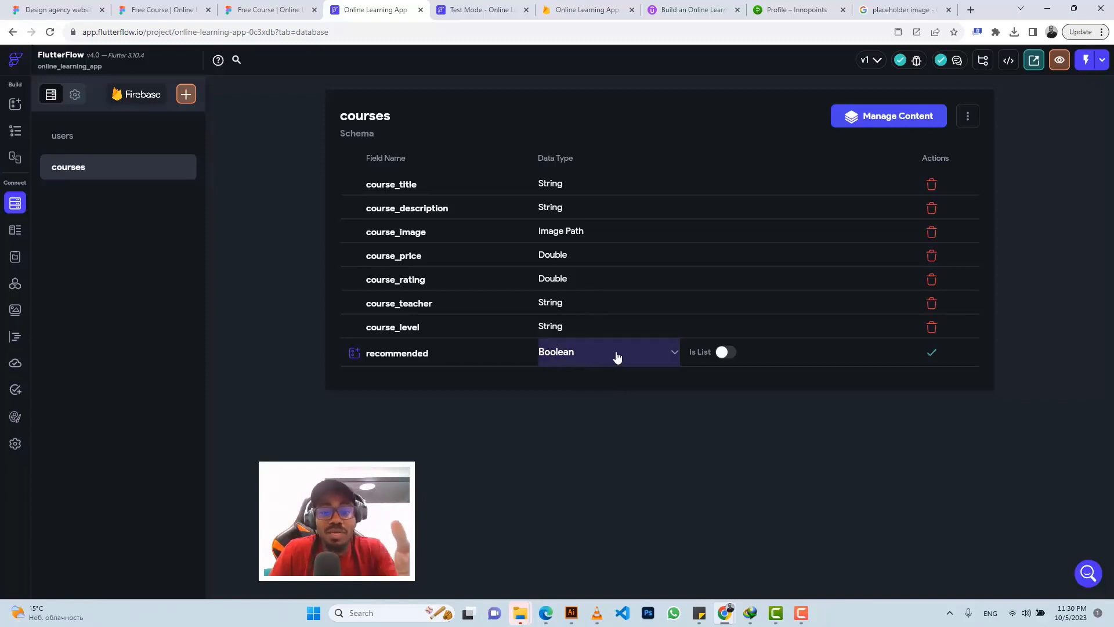
left_click(932, 353)
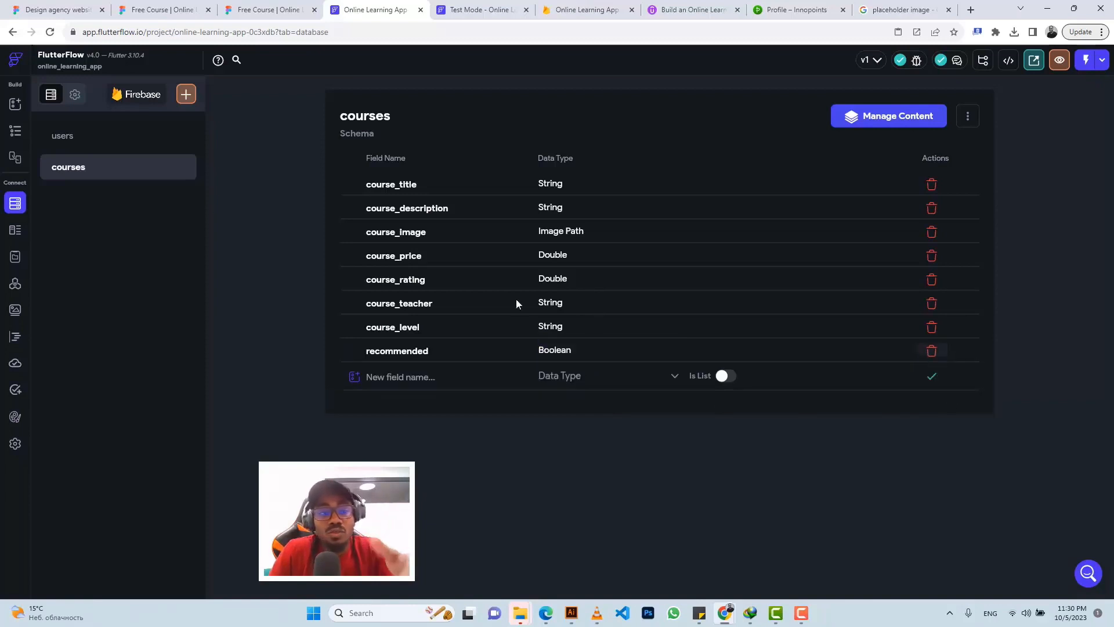
Step: Filter the ListView's courses query to recommended Equal To True and confirm it
left_click(21, 130)
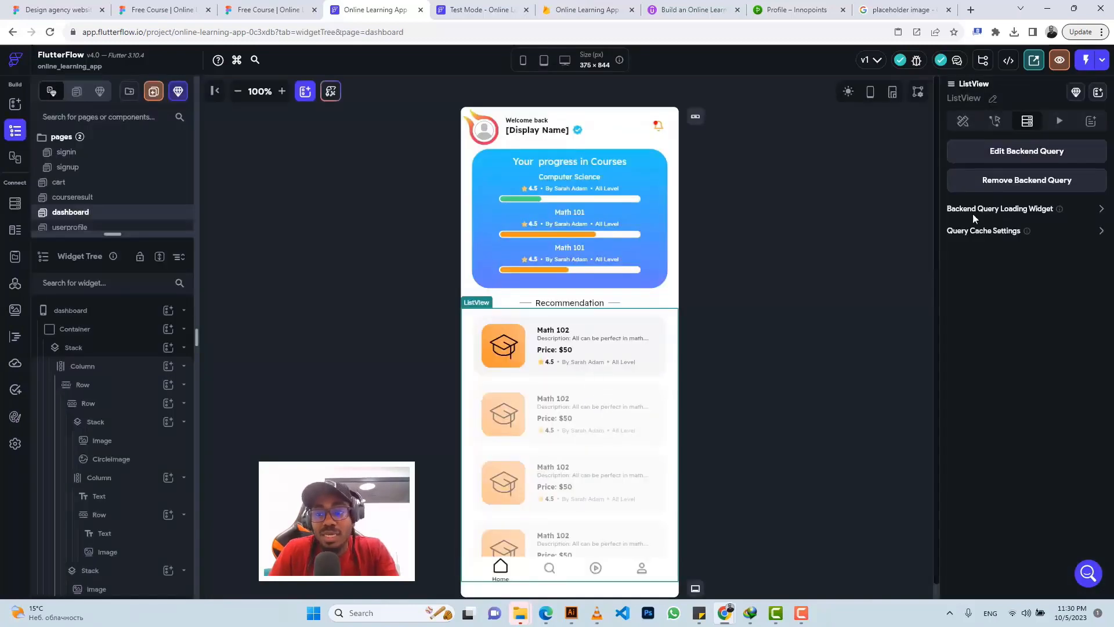
left_click(1037, 152)
scroll(776, 318, "down", 2)
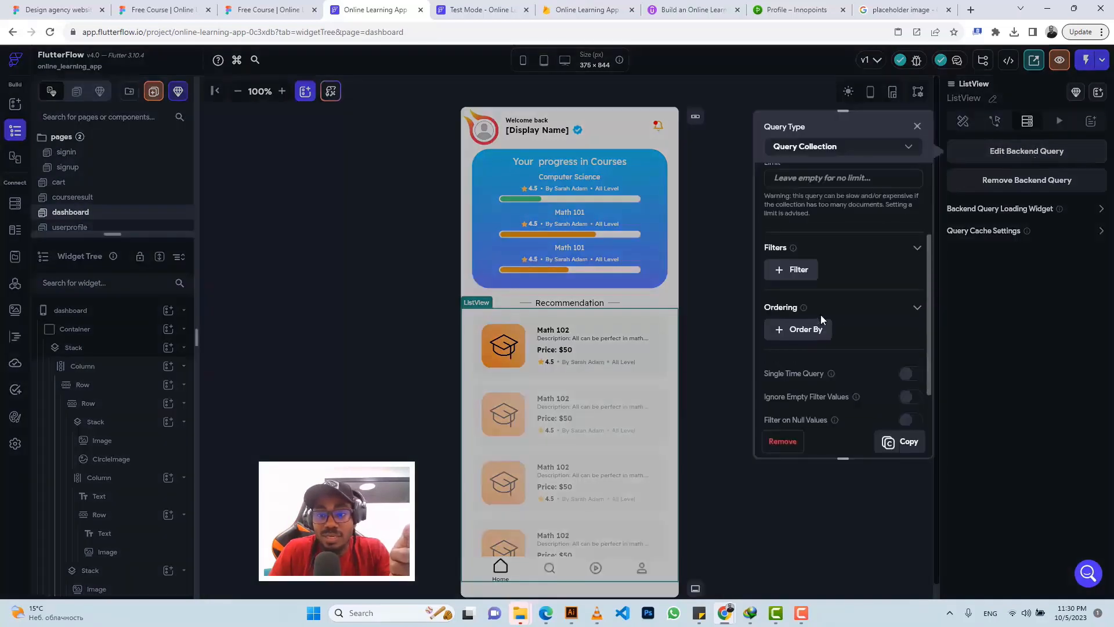
left_click(798, 272)
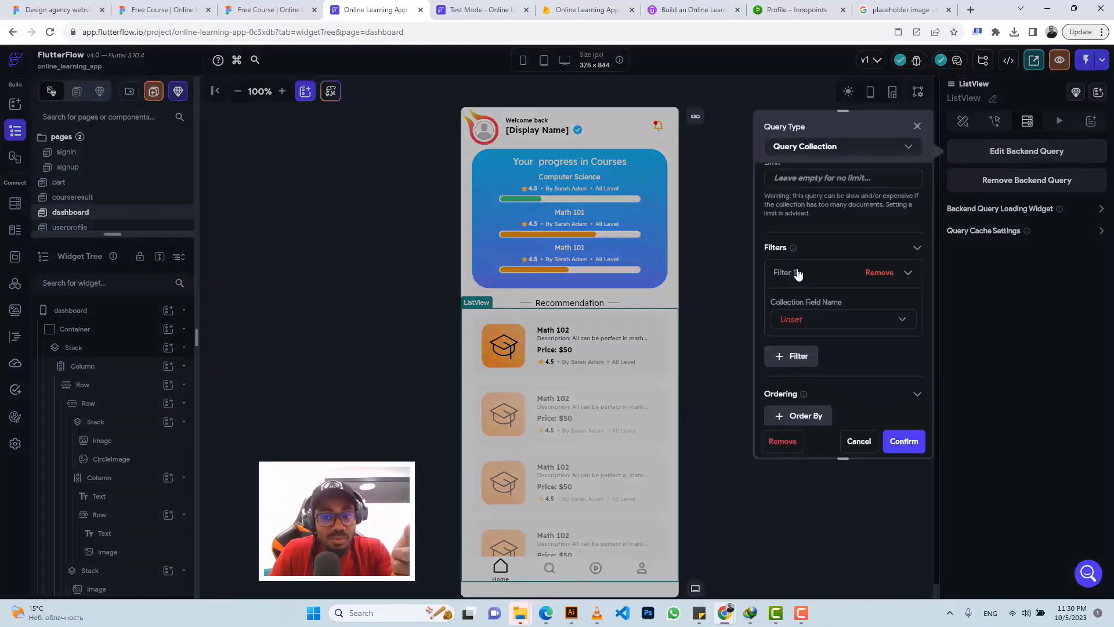
left_click(797, 320)
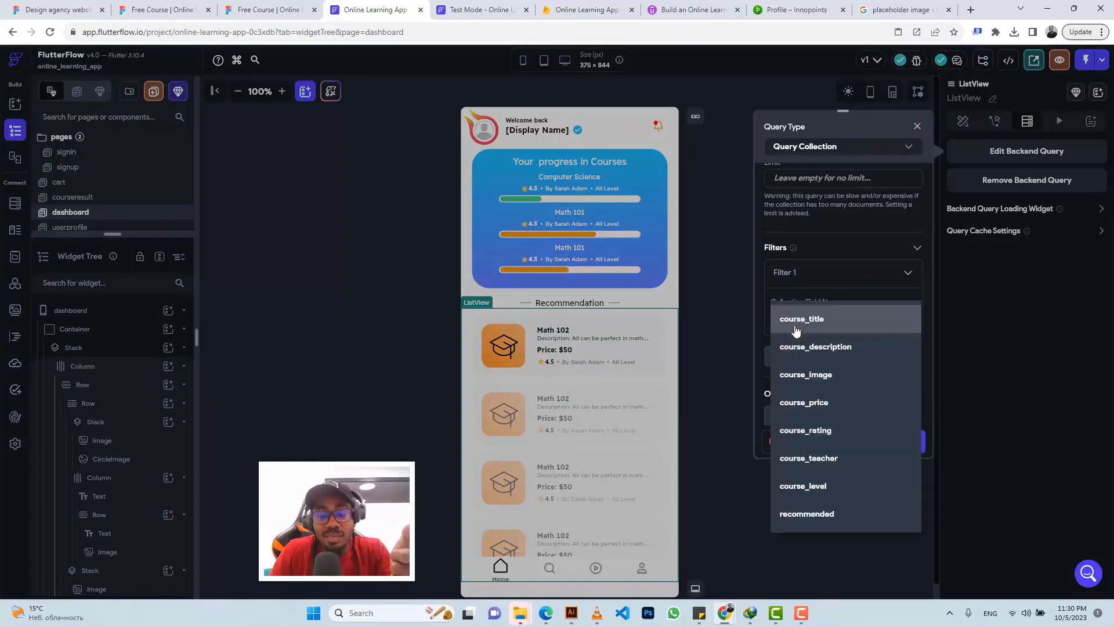
left_click(808, 515)
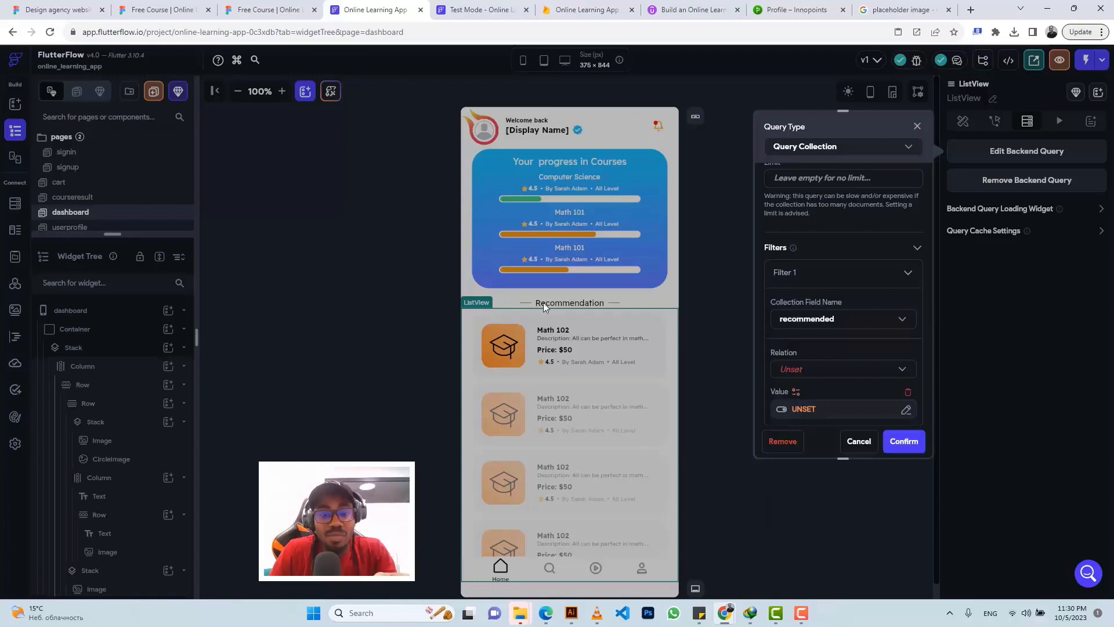
left_click(797, 372)
left_click(797, 364)
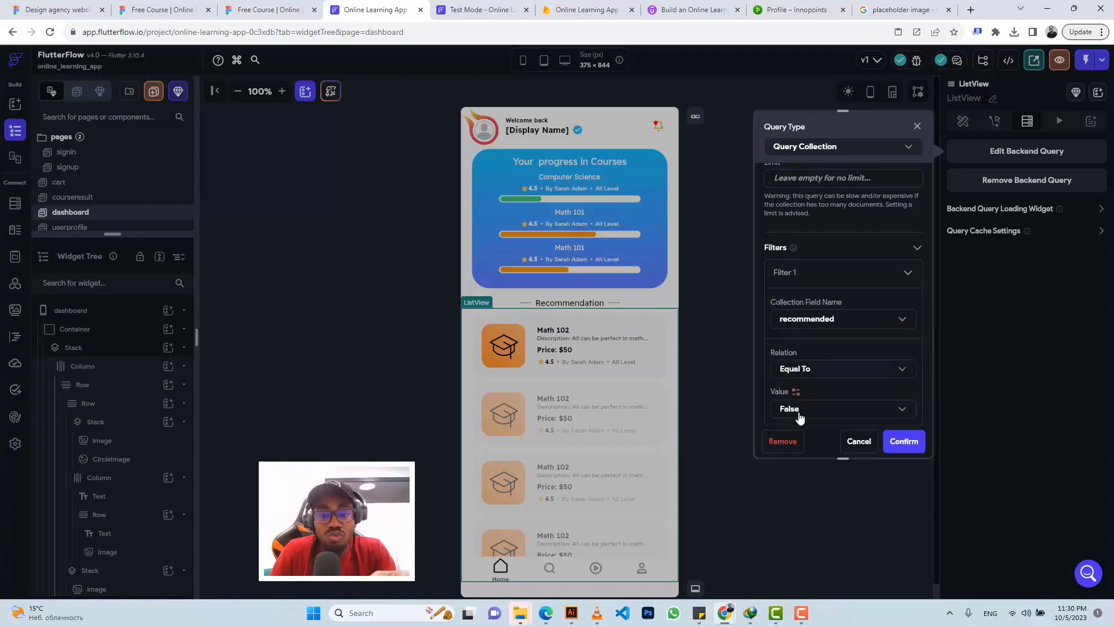
left_click(800, 411)
left_click(799, 381)
scroll(848, 336, "down", 3)
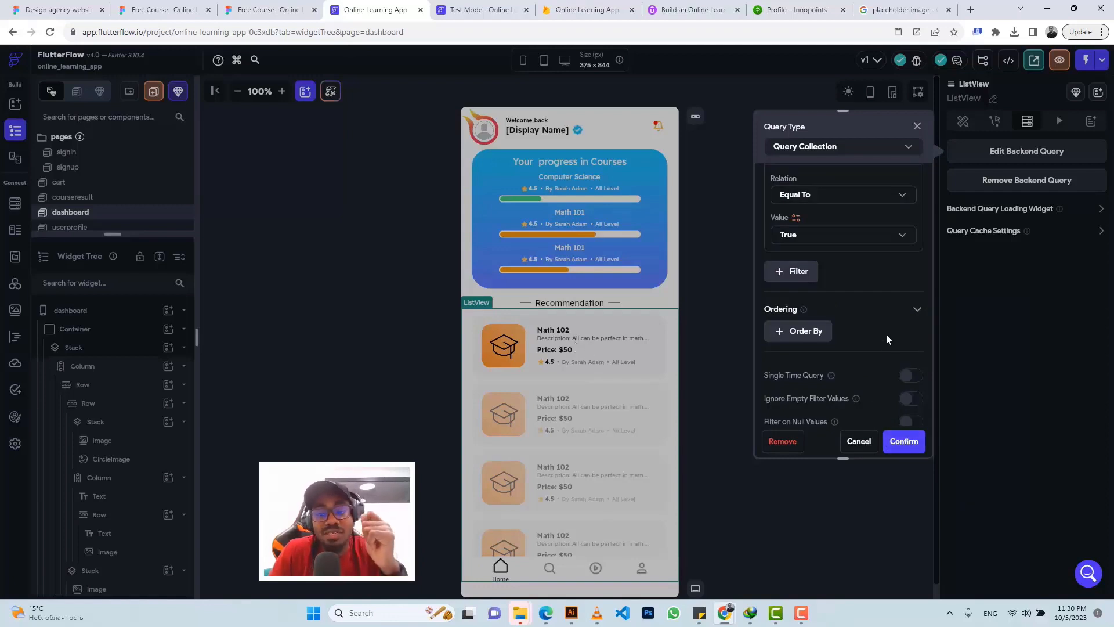
left_click(899, 446)
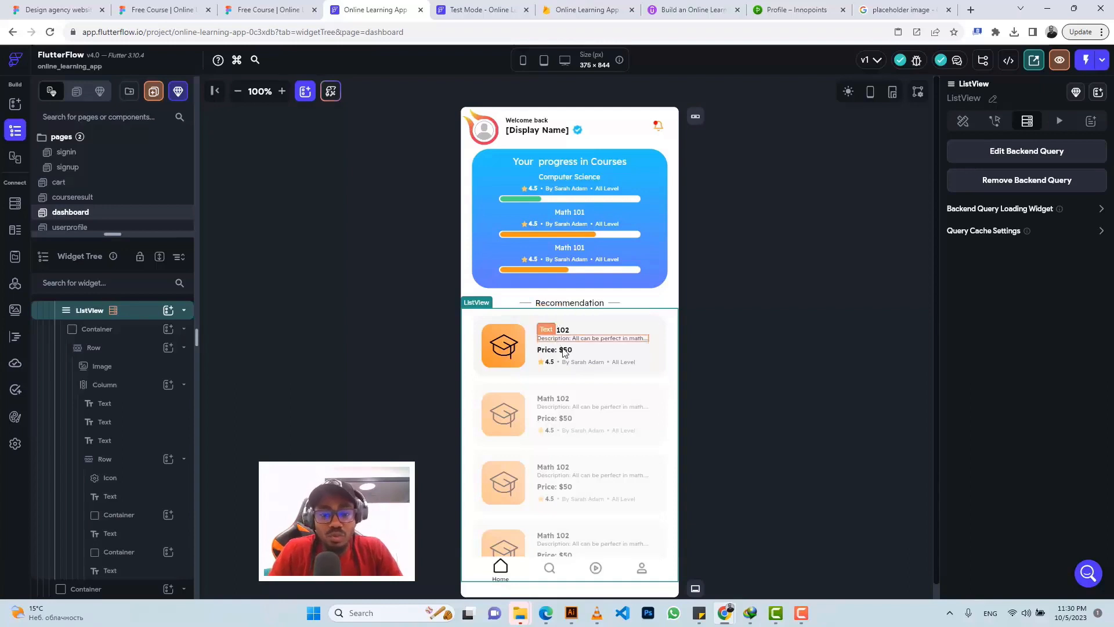
Step: Make the card Image a Network image with its path bound to the courses document's course_image
left_click(510, 337)
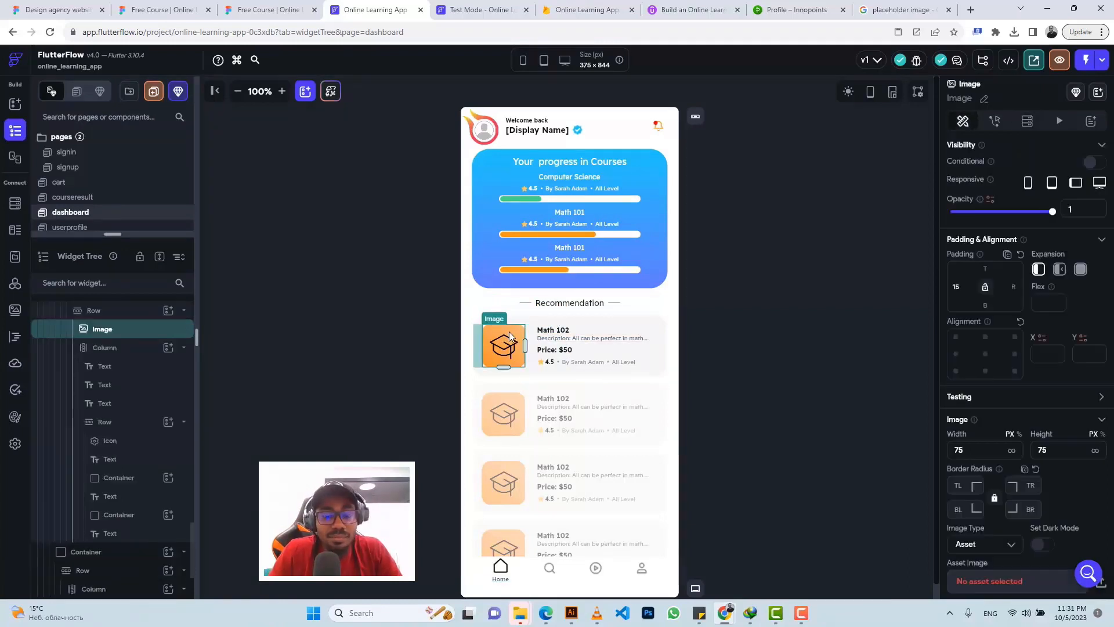
scroll(1023, 382, "down", 3)
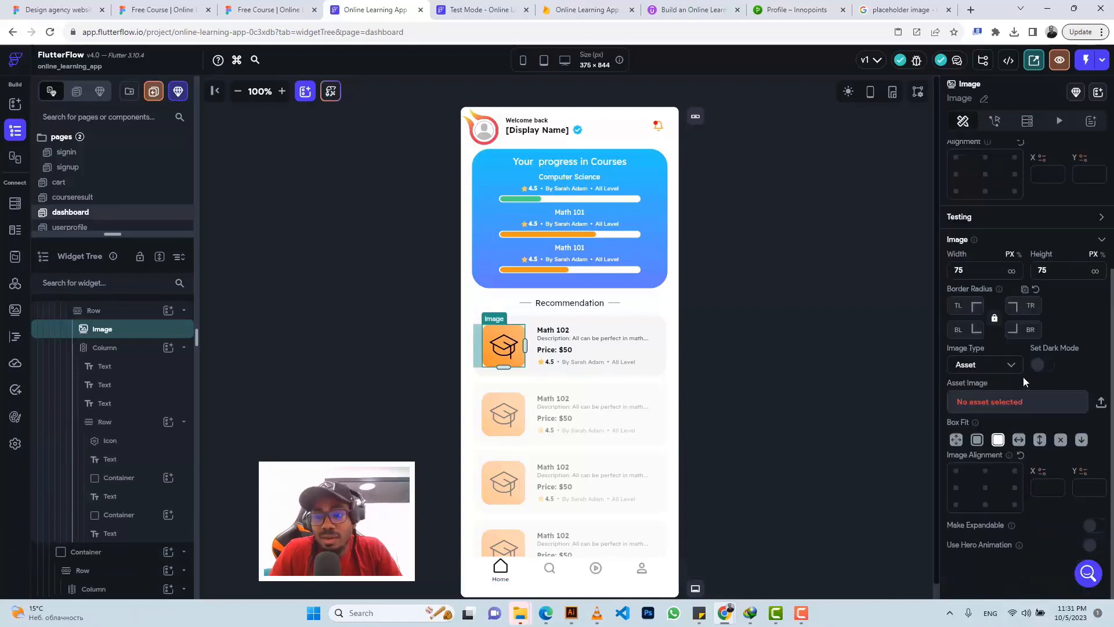
left_click(994, 367)
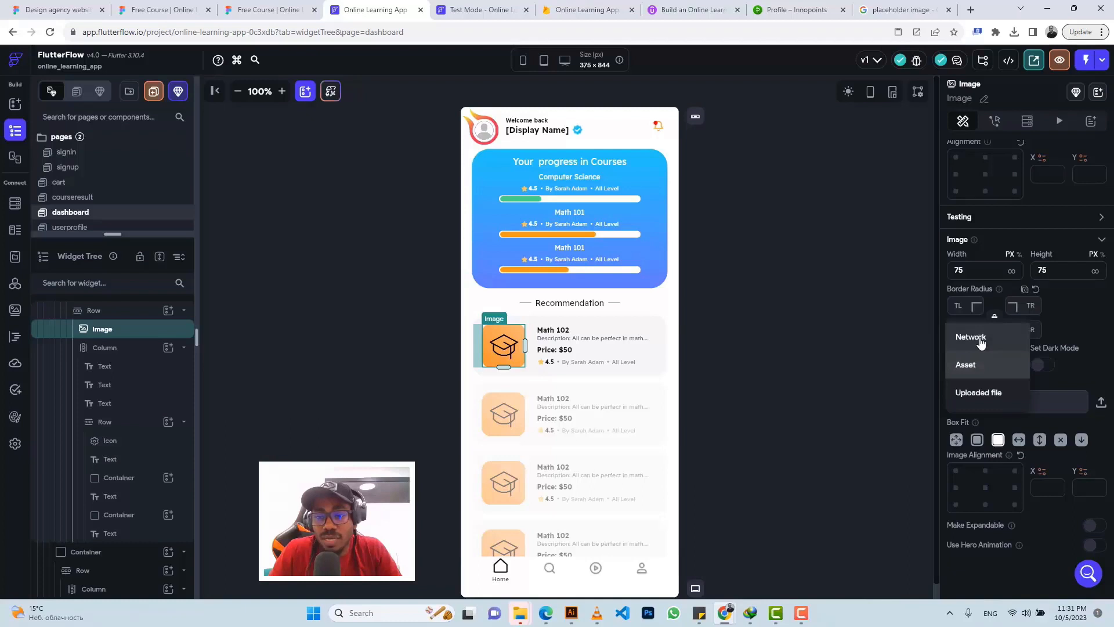
left_click(981, 343)
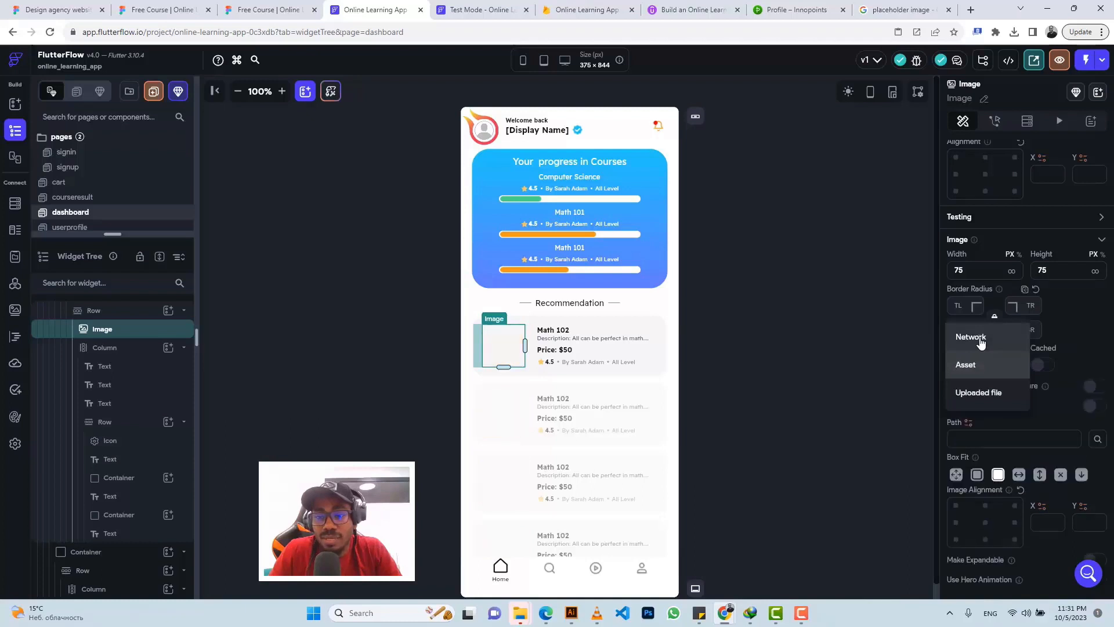
left_click(969, 423)
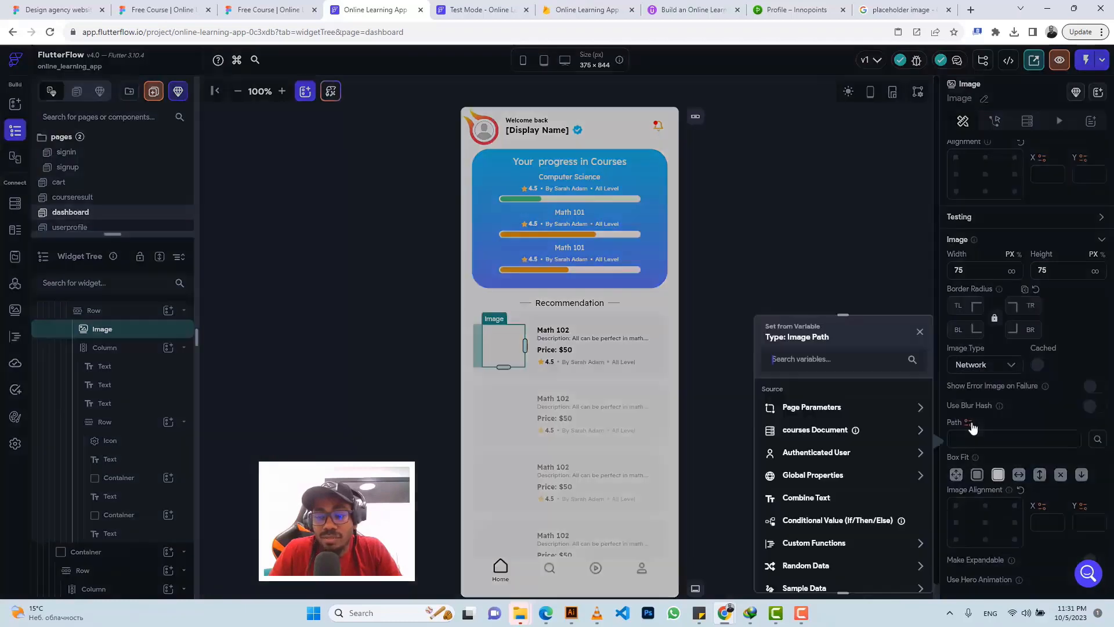
left_click(819, 430)
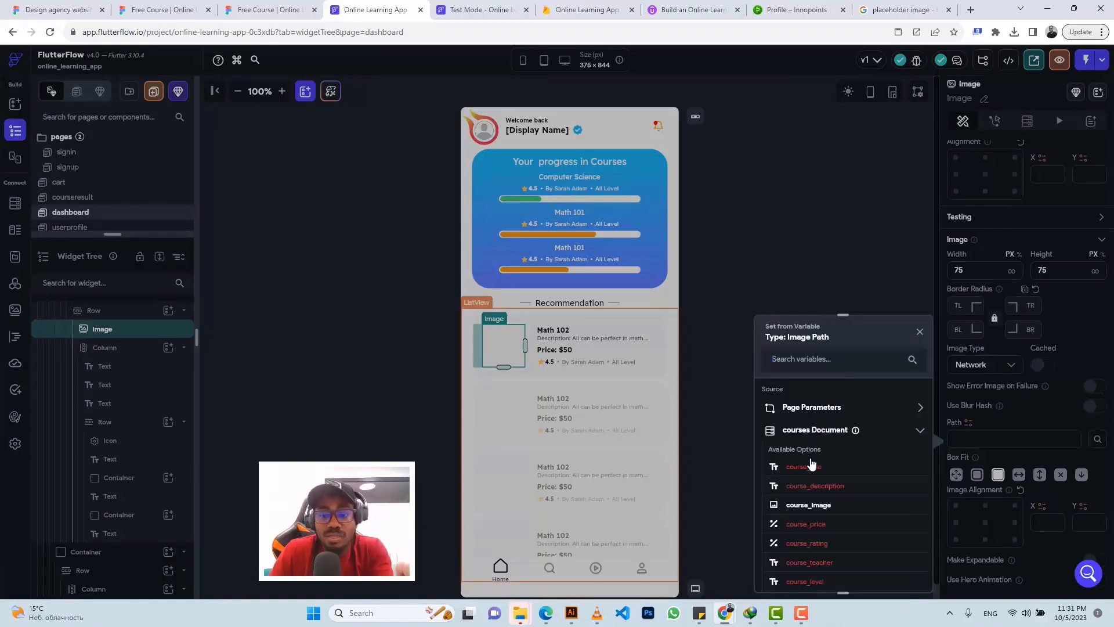
left_click(808, 505)
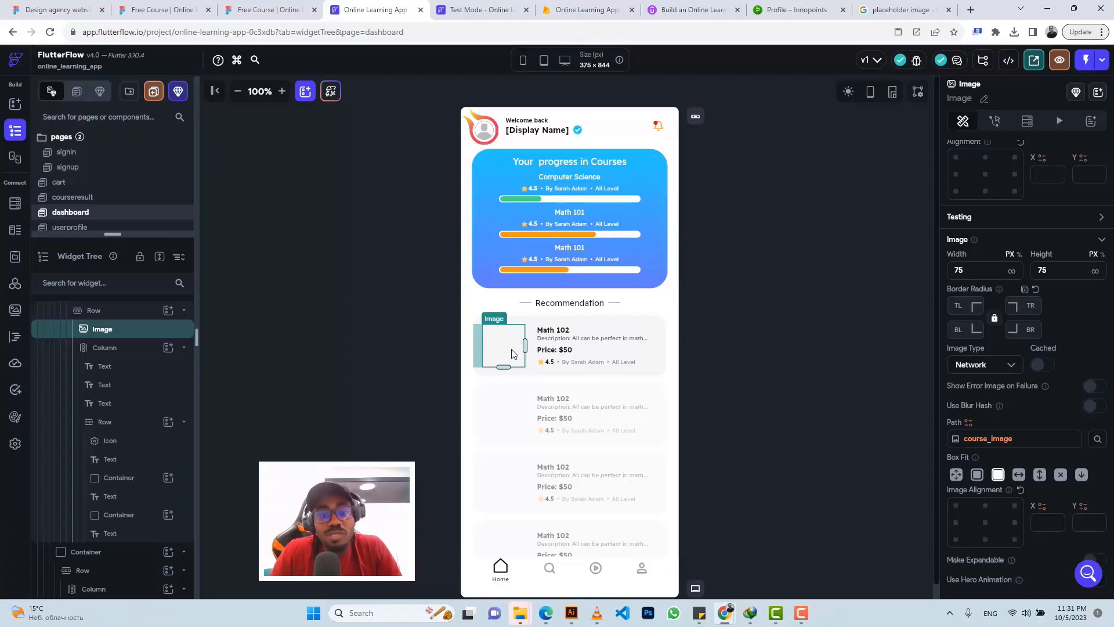
left_click(16, 310)
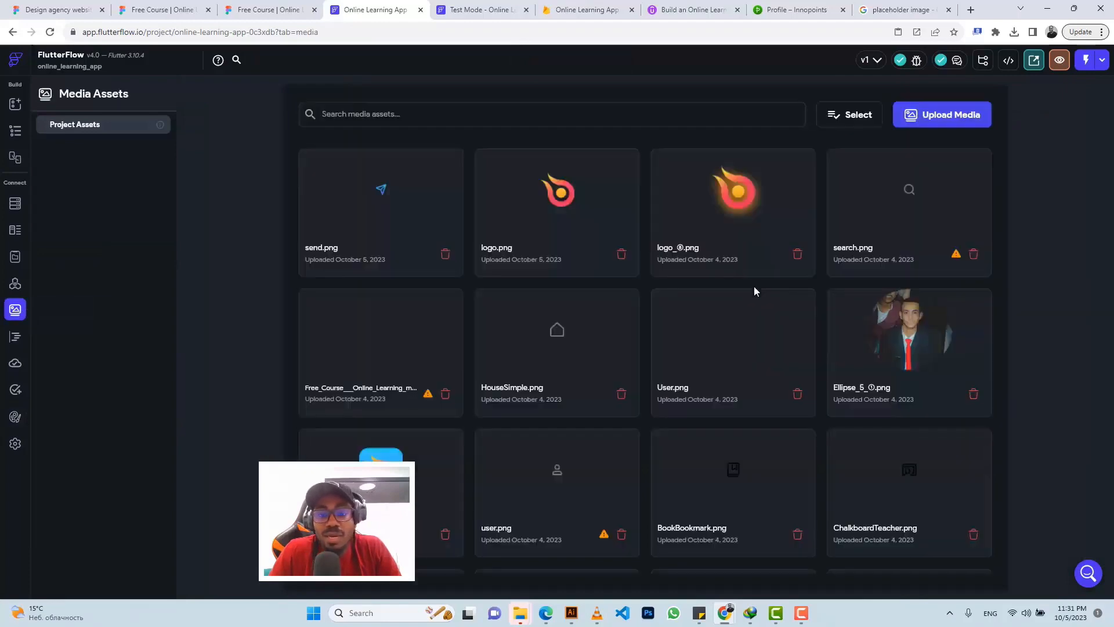
scroll(740, 332, "down", 2)
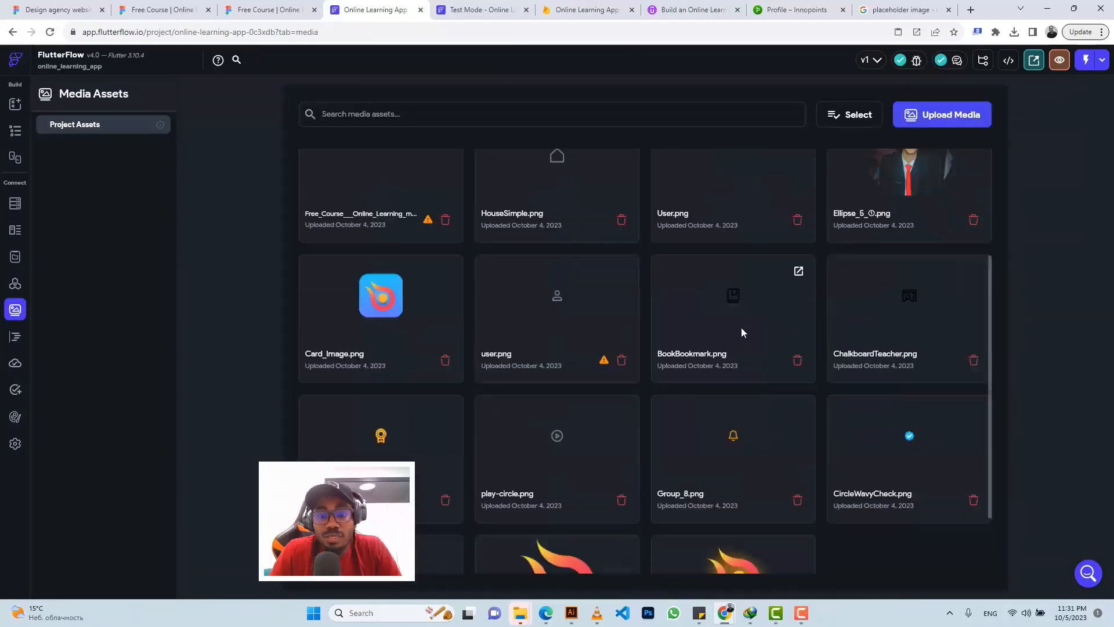
scroll(741, 328, "down", 2)
scroll(740, 331, "up", 4)
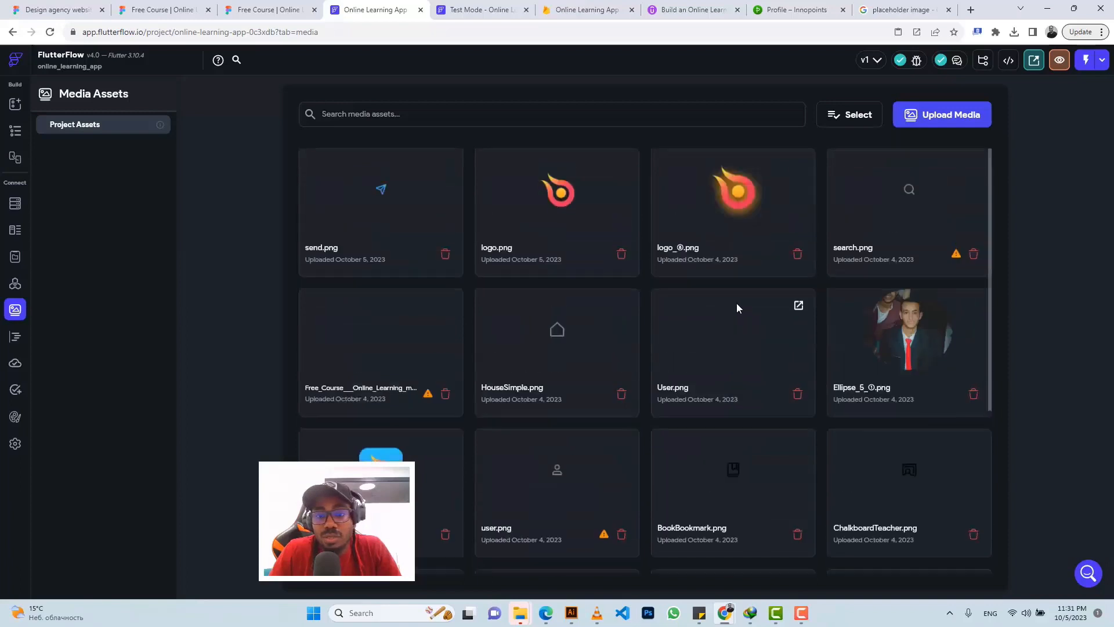
scroll(729, 281, "down", 4)
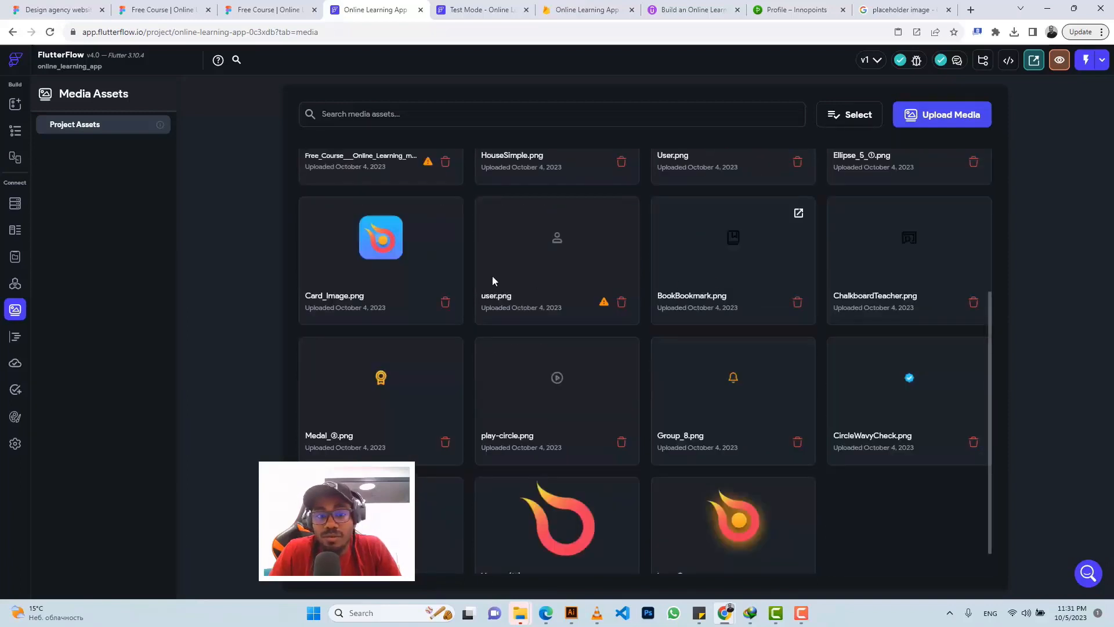
scroll(644, 325, "down", 1)
scroll(714, 316, "up", 3)
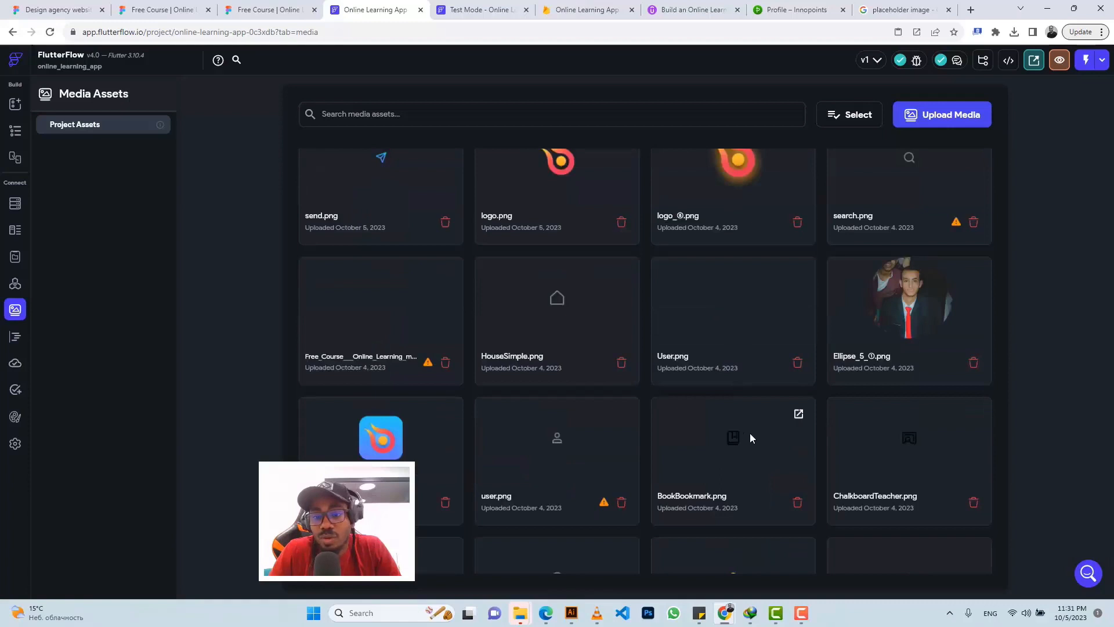
scroll(751, 406, "up", 1)
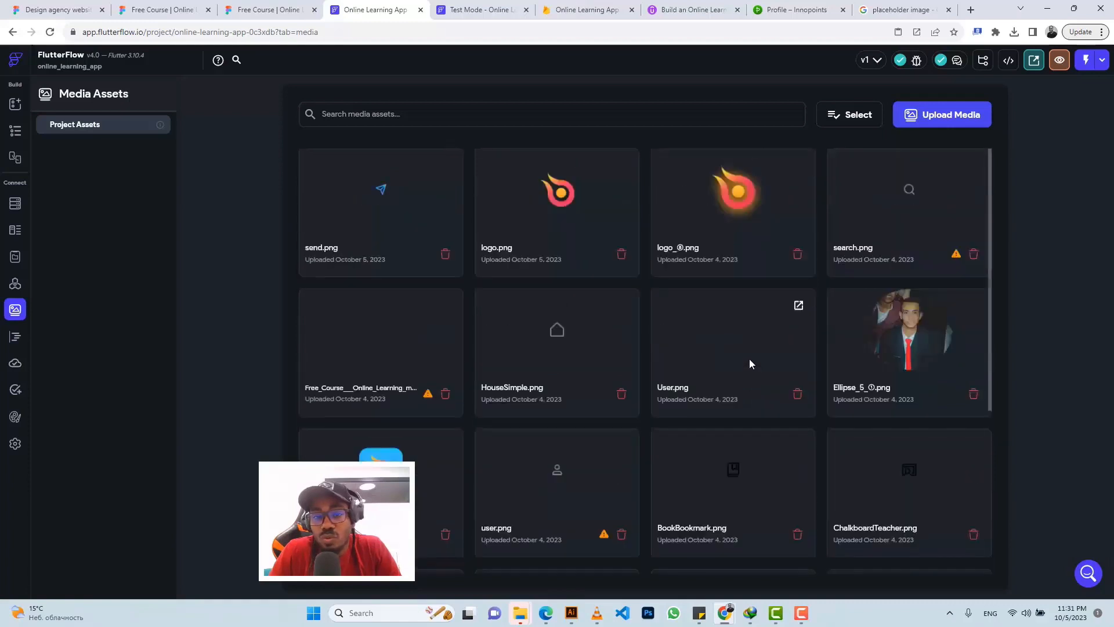
scroll(750, 359, "down", 4)
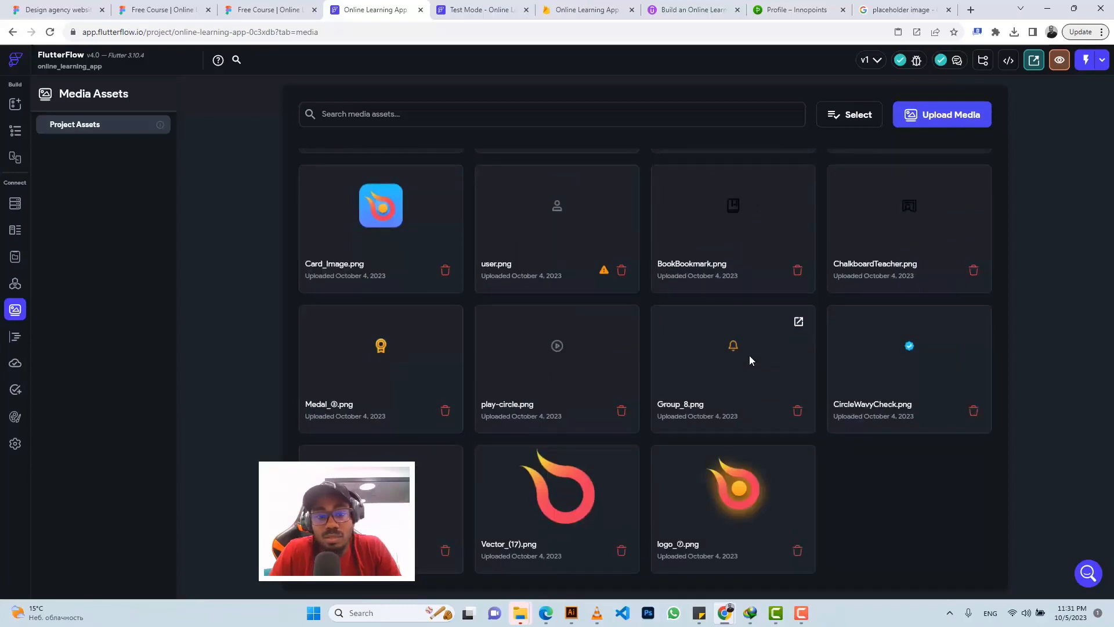
scroll(750, 356, "up", 4)
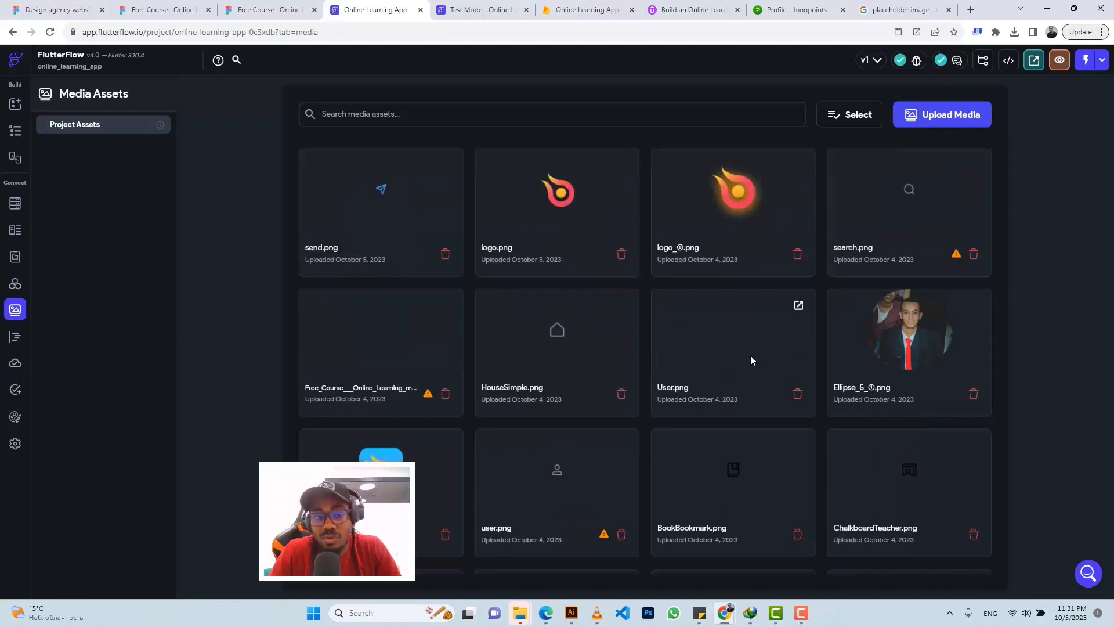
left_click(268, 9)
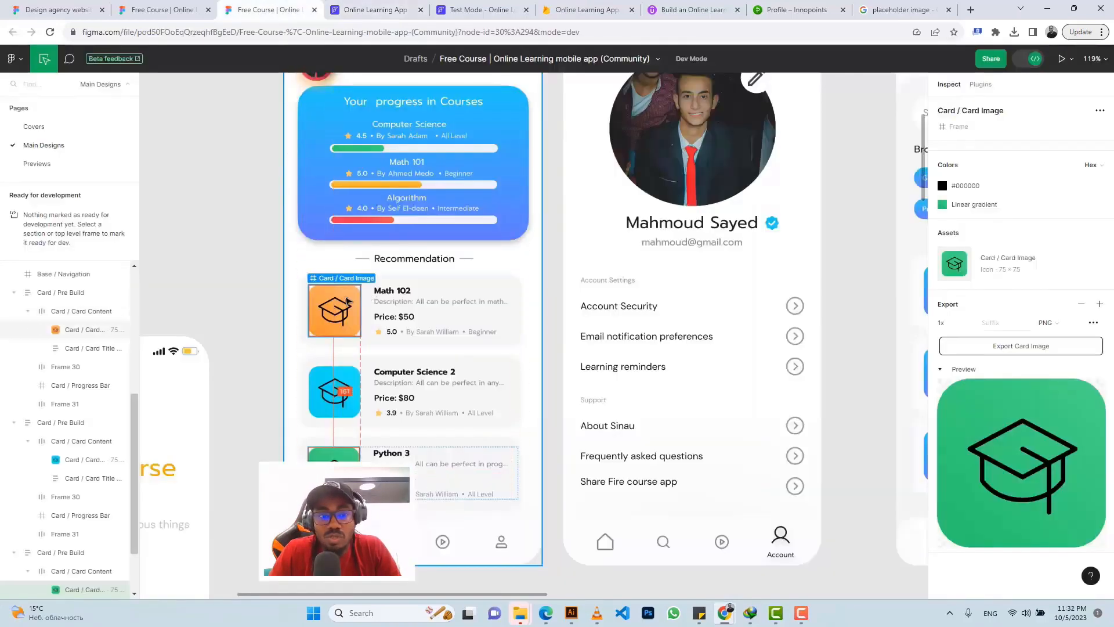
left_click(376, 10)
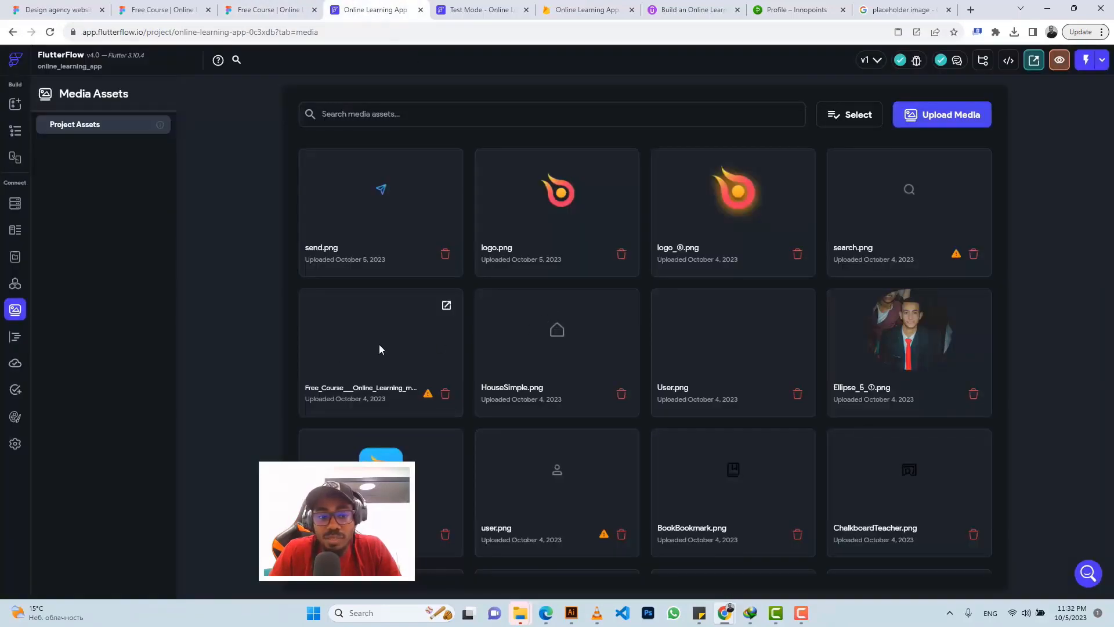
left_click(446, 307)
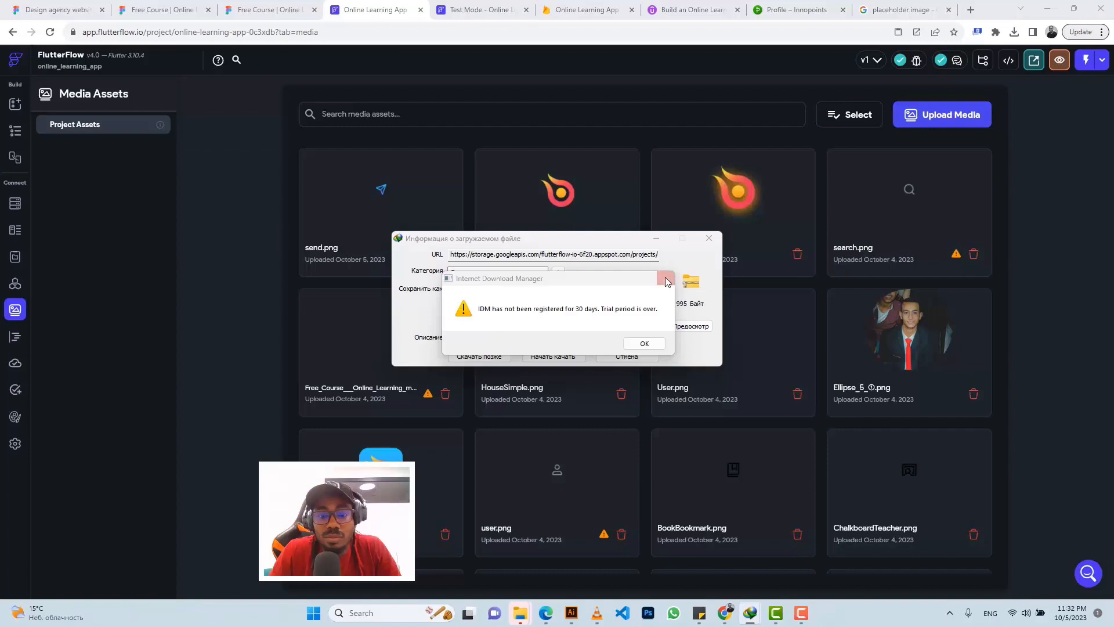
left_click(666, 281)
left_click(658, 232)
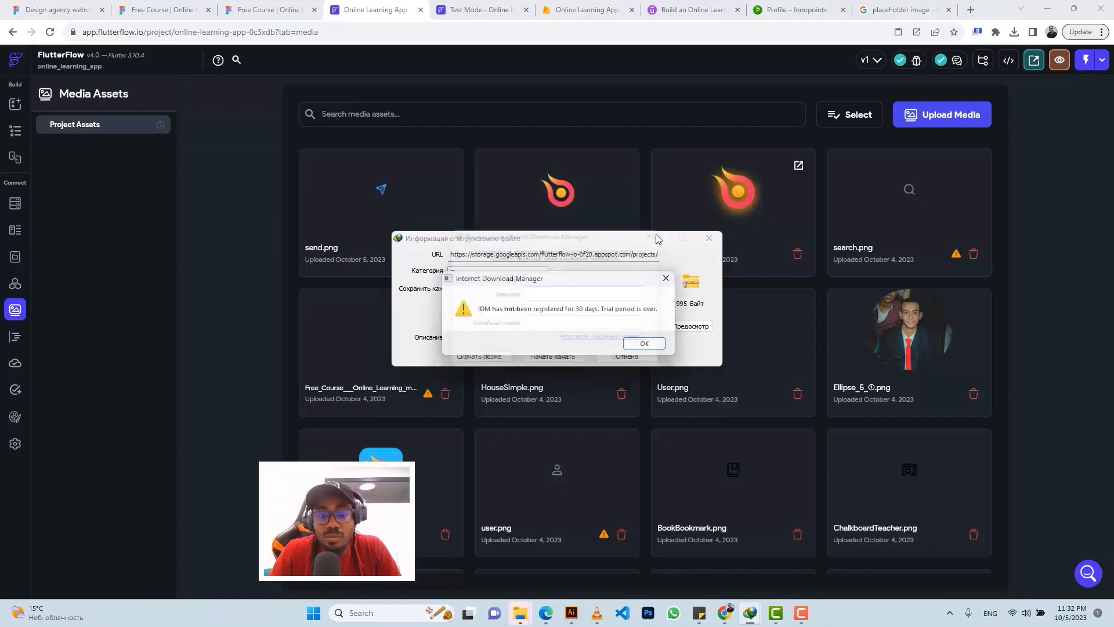
left_click(667, 278)
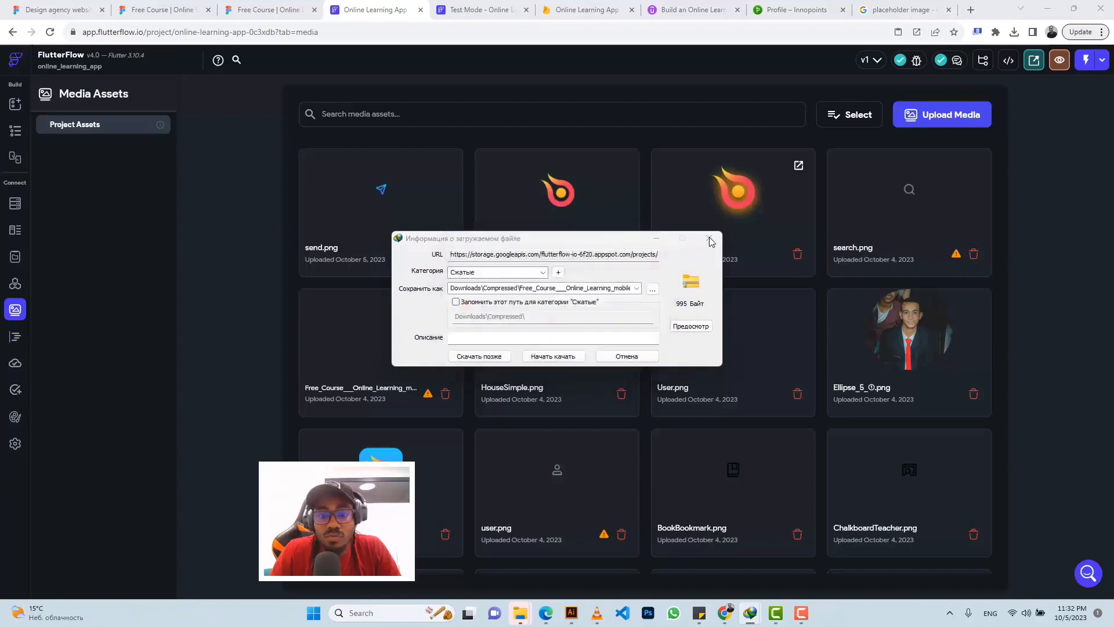
left_click(709, 240)
left_click(659, 232)
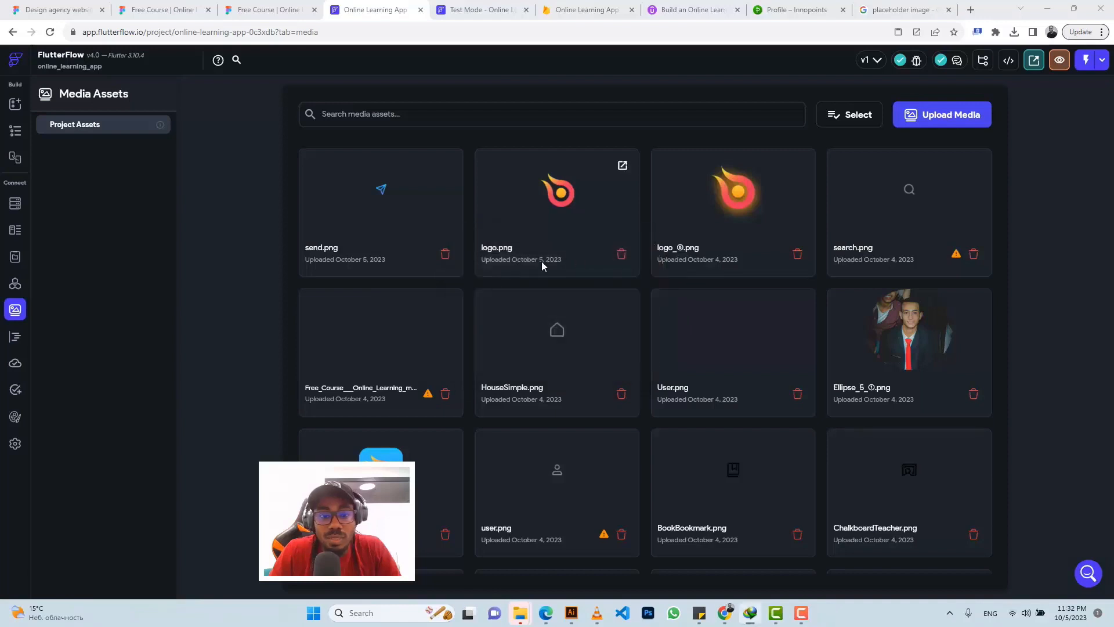
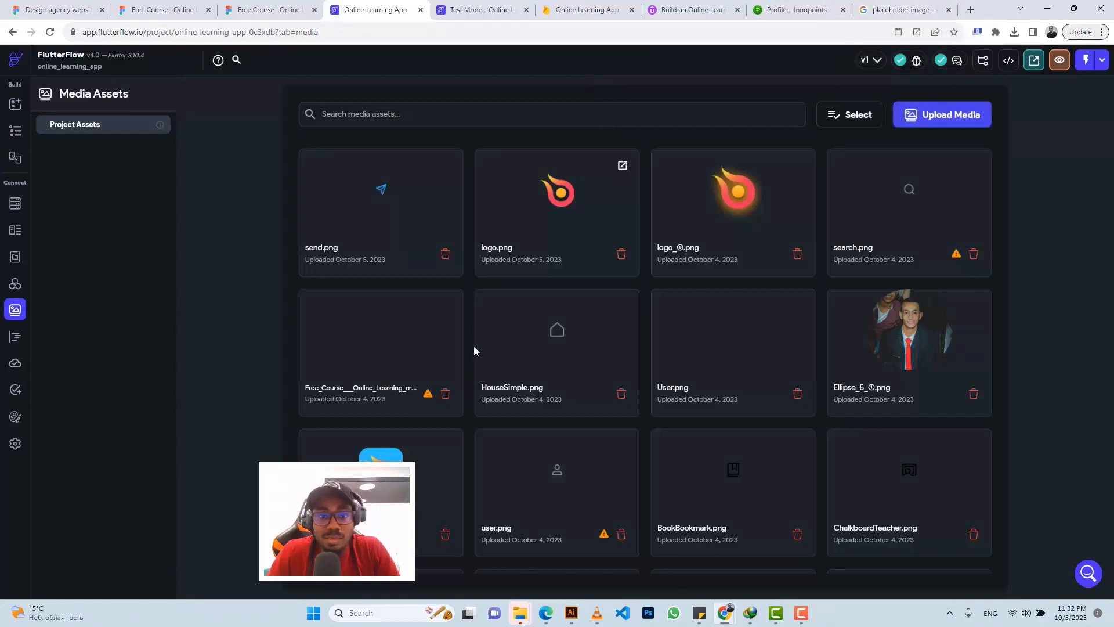
Step: Cancel the download of the long-named course asset and go back to Media Assets
mouse_move(445, 307)
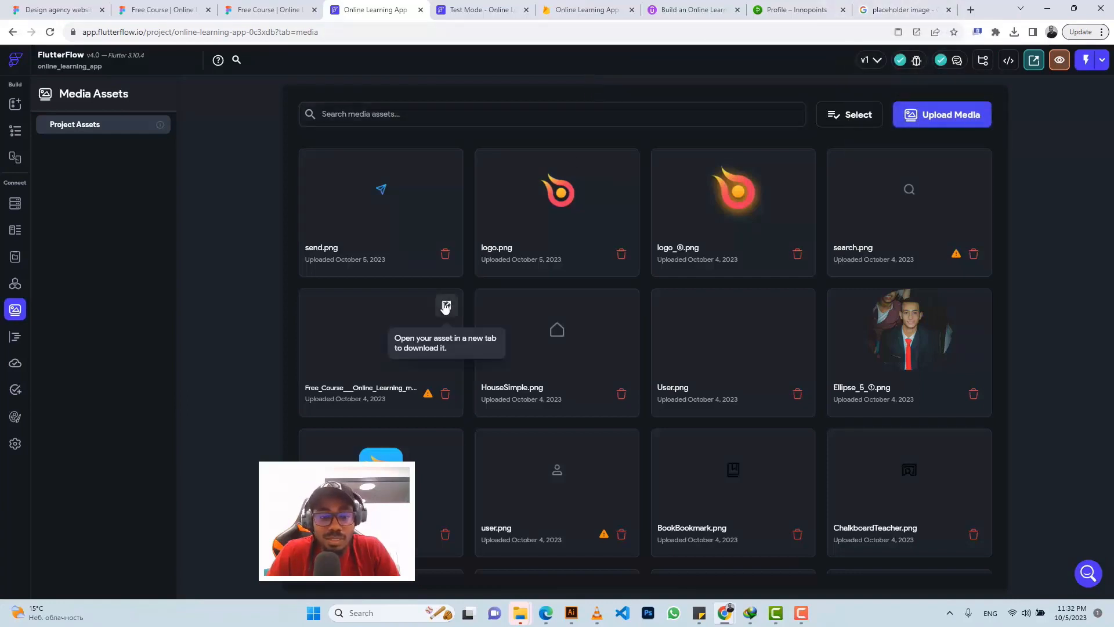
left_click(445, 307)
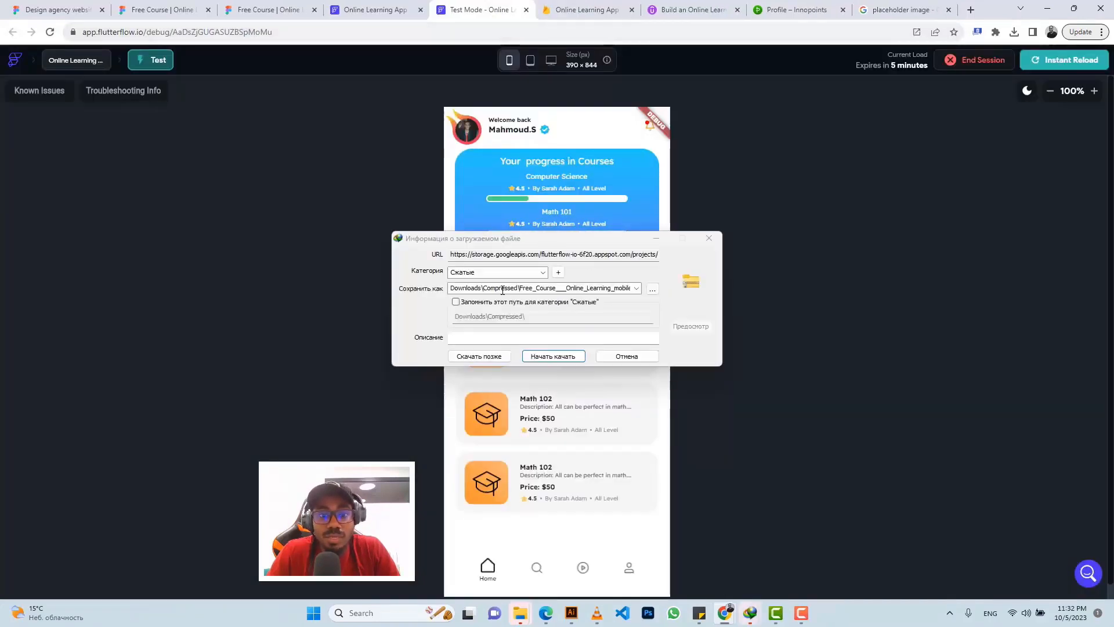
left_click(602, 289)
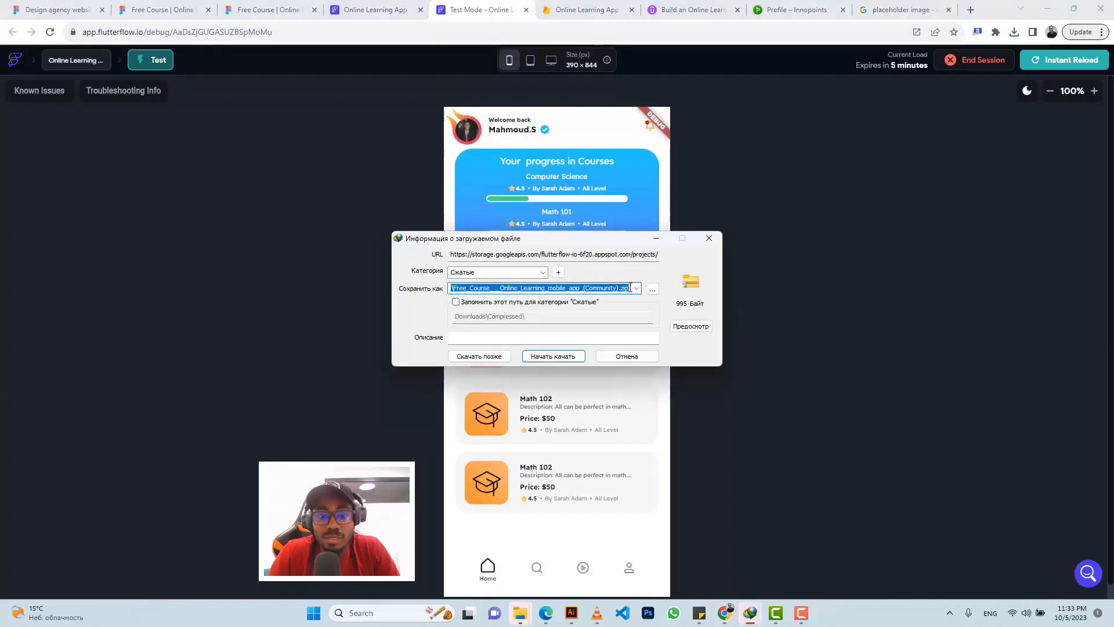
left_click(709, 241)
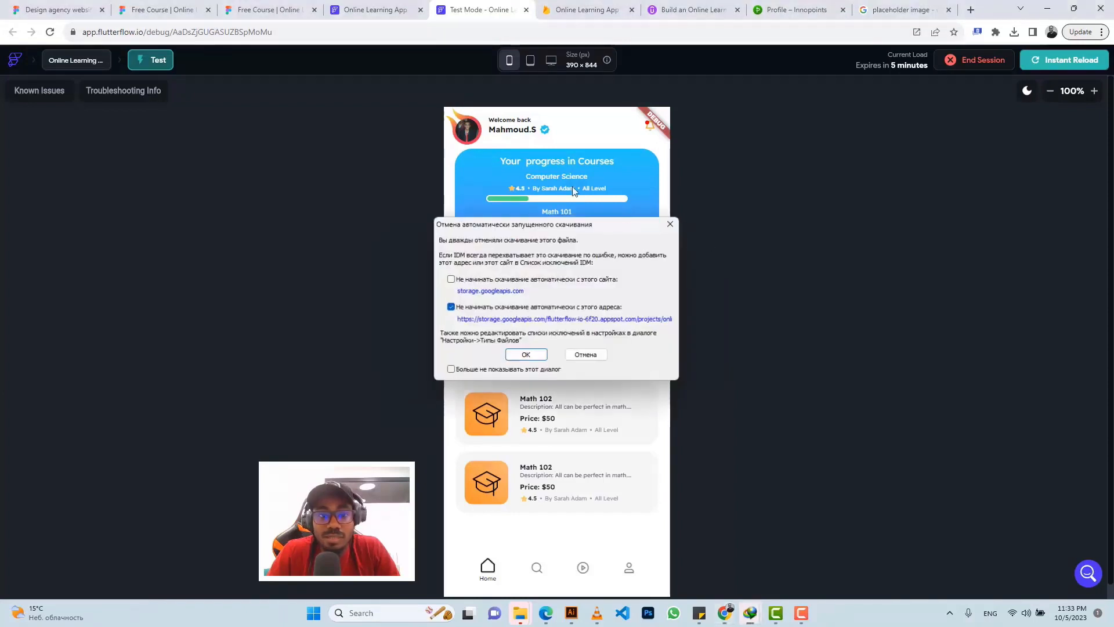
left_click(673, 225)
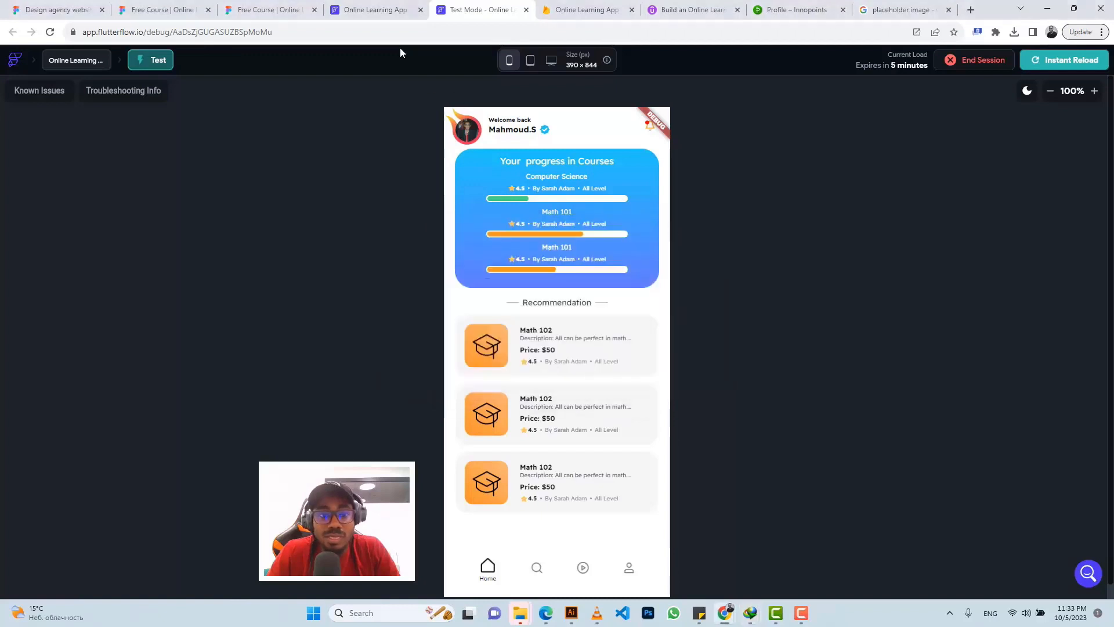
left_click(386, 9)
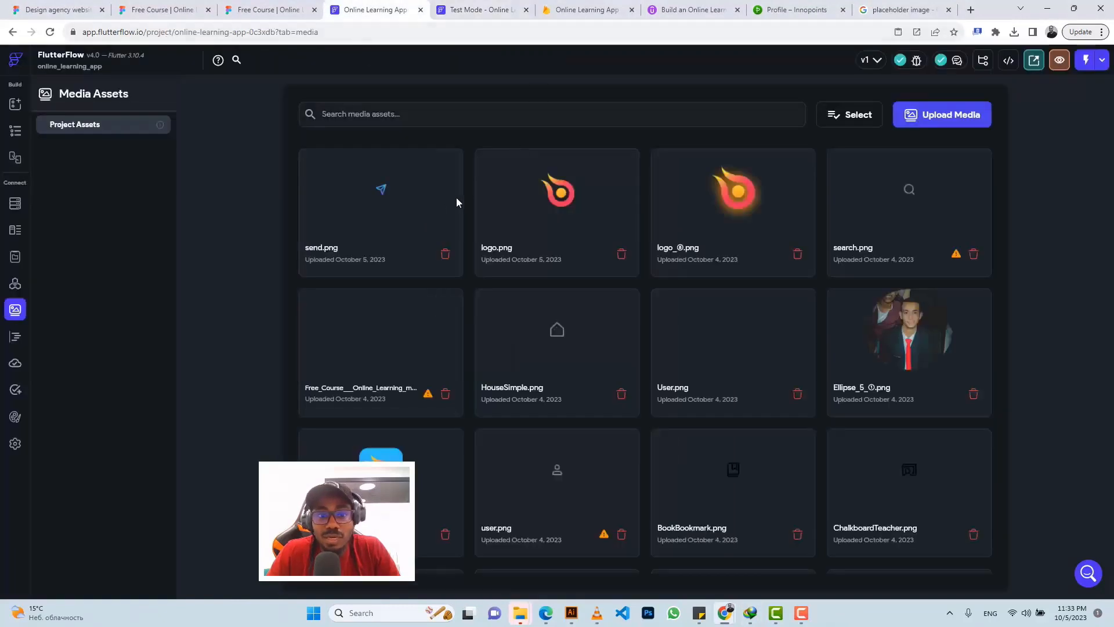
mouse_move(380, 209)
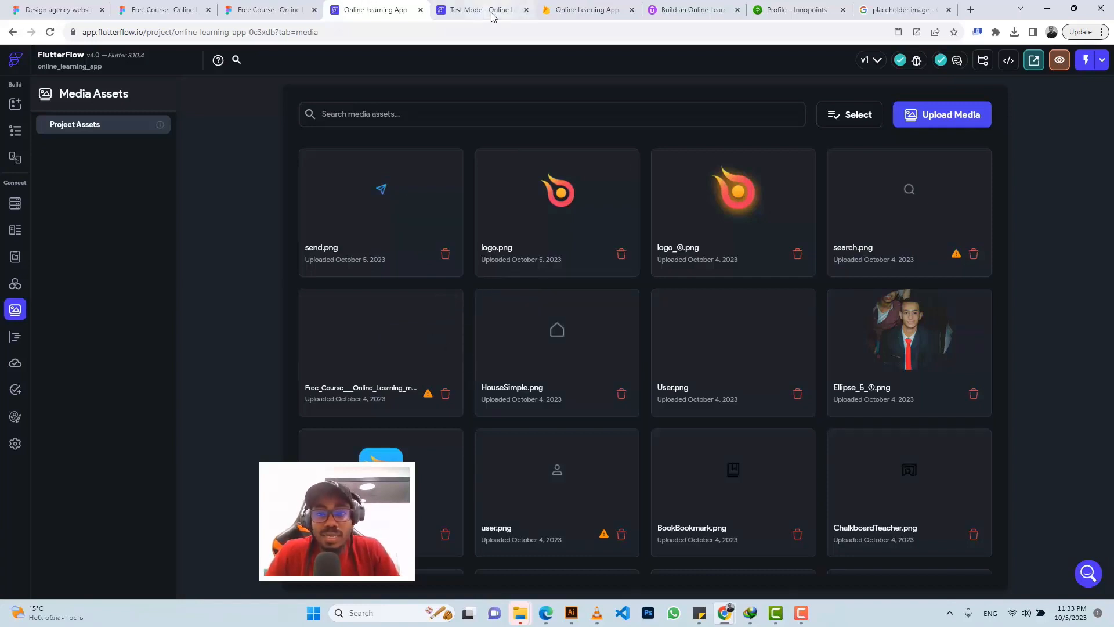
Step: Copy the image address of the Pulse Carshalton placeholder from the Google Images results
left_click(888, 5)
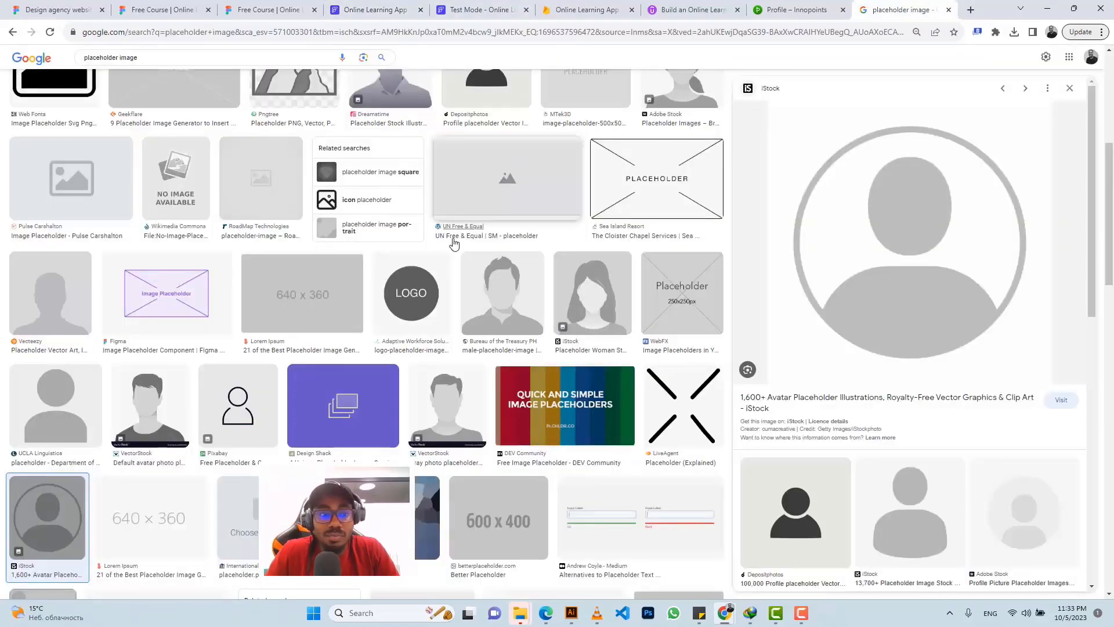
scroll(453, 242, "up", 4)
scroll(454, 243, "up", 2)
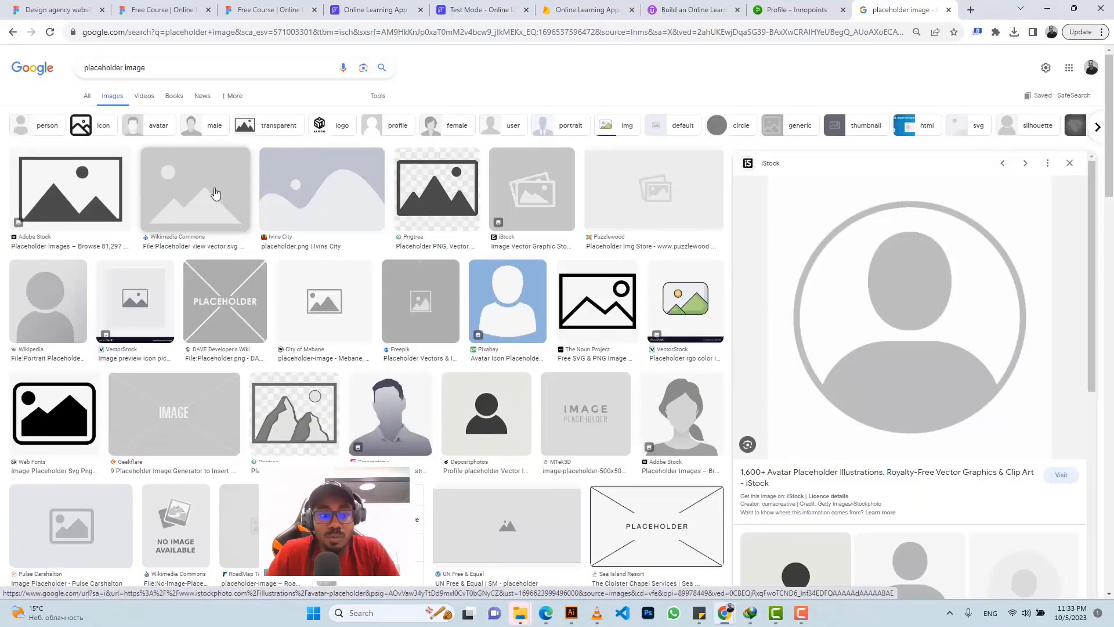
left_click(67, 528)
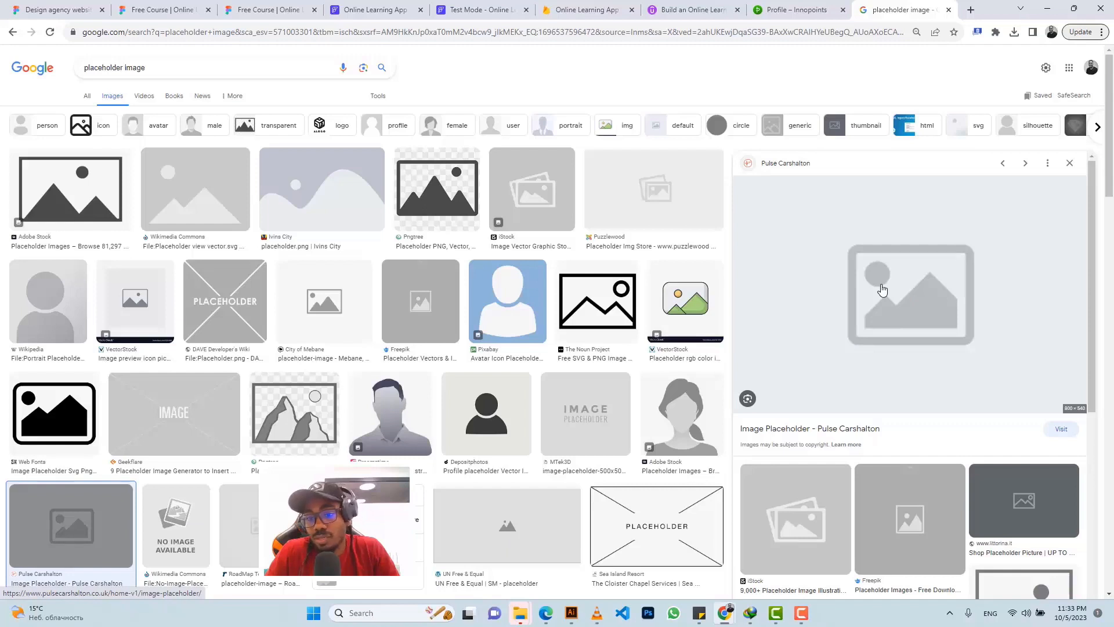
scroll(884, 291, "down", 2)
scroll(884, 290, "up", 2)
right_click(886, 289)
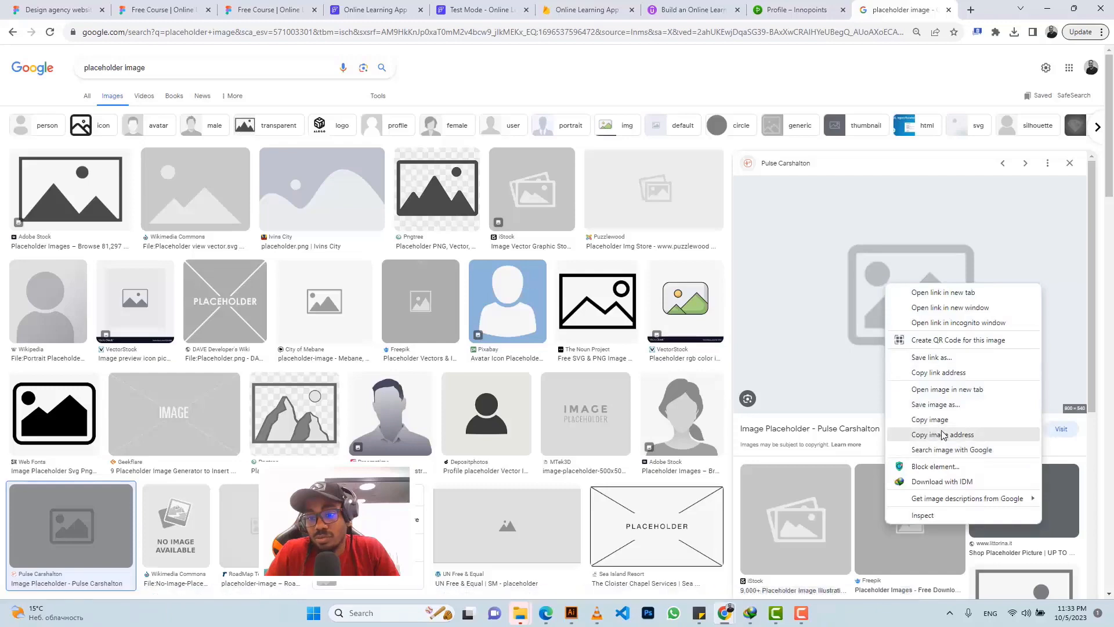
left_click(946, 430)
left_click(371, 10)
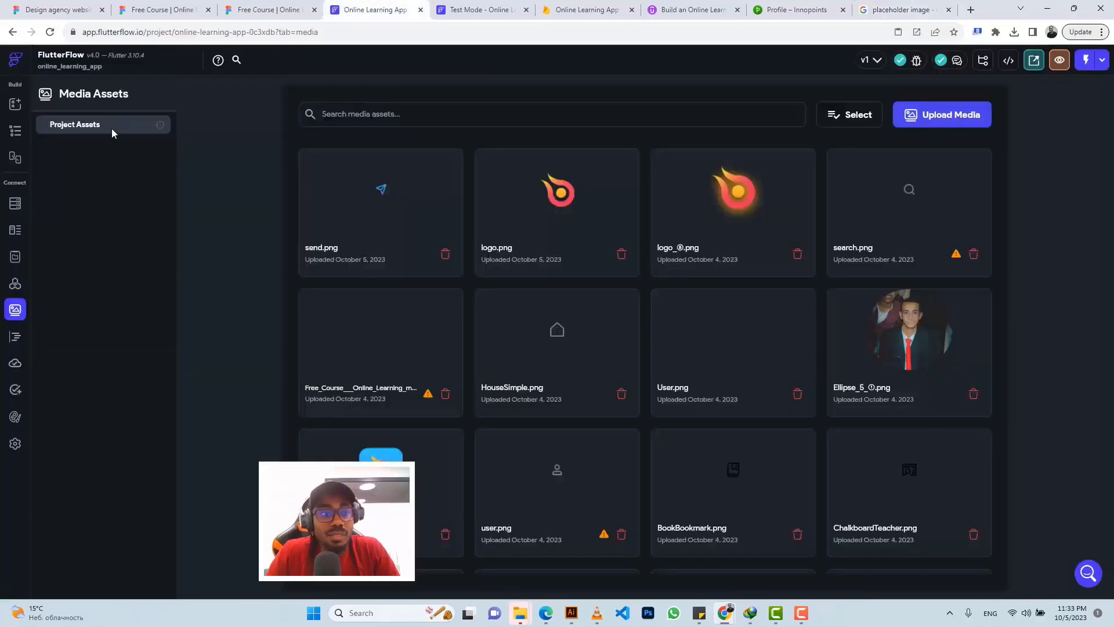
Step: Set the card Image's course_image default value to the copied placeholder image URL
left_click(15, 132)
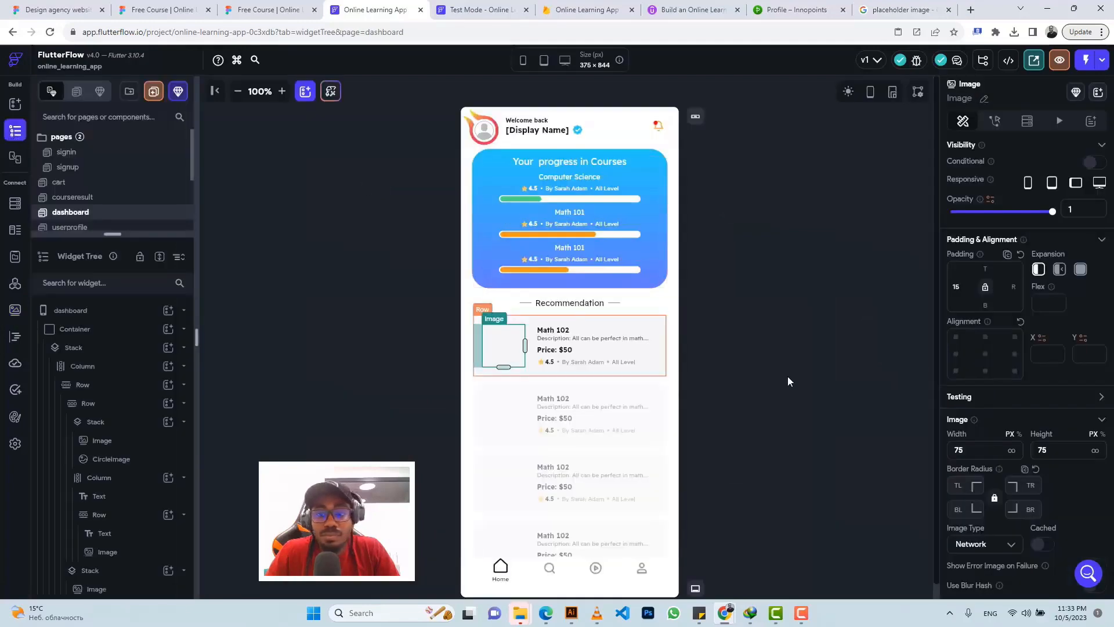
scroll(981, 406, "down", 4)
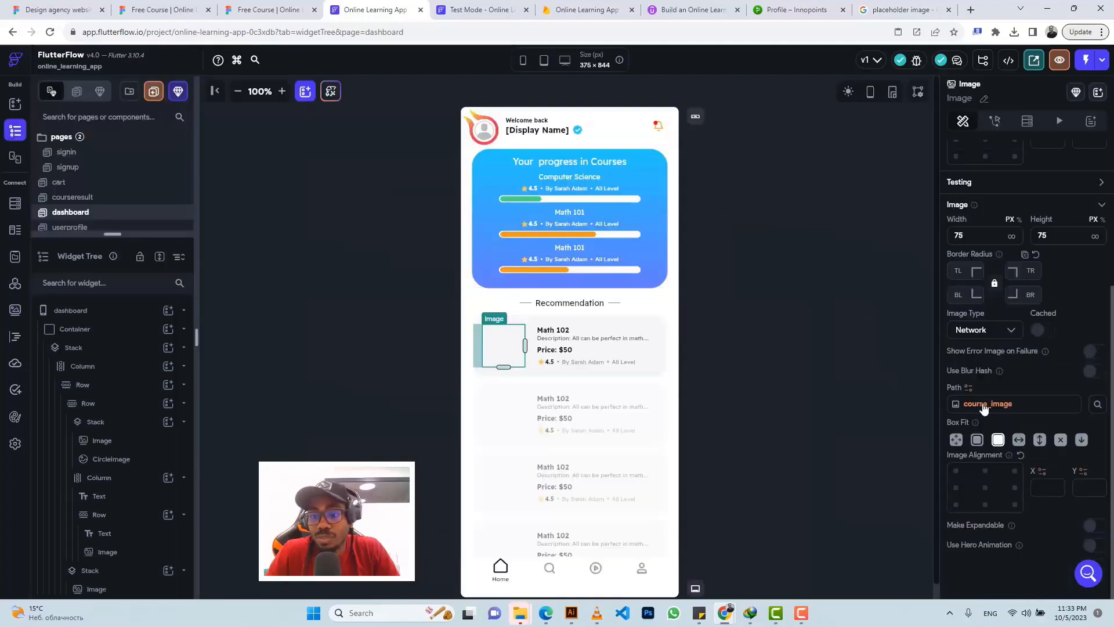
left_click(979, 405)
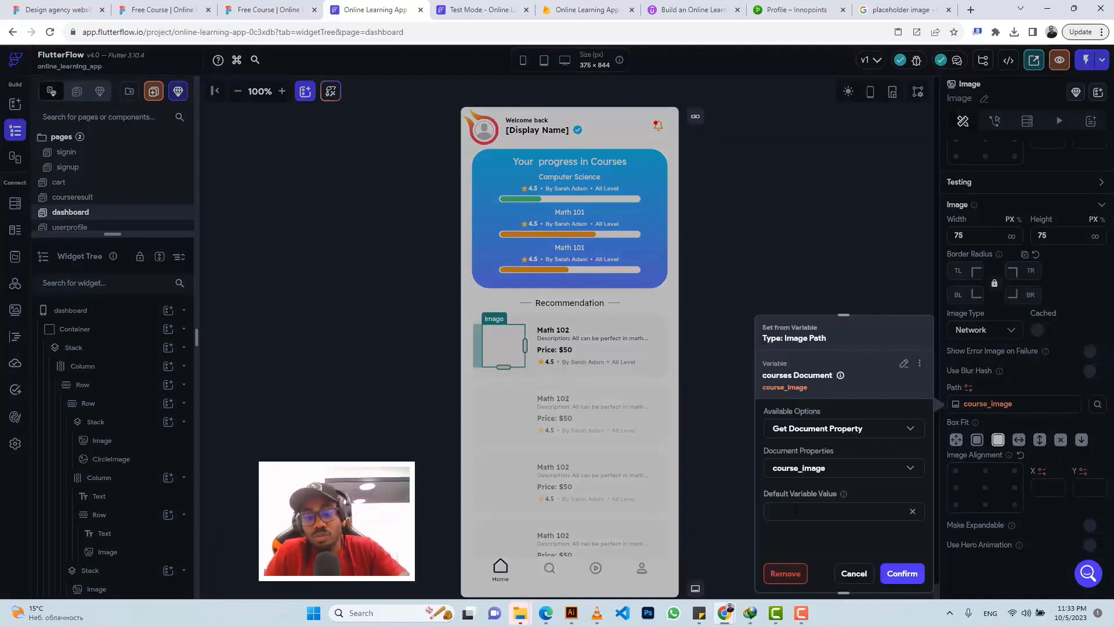
key("ctrl+v")
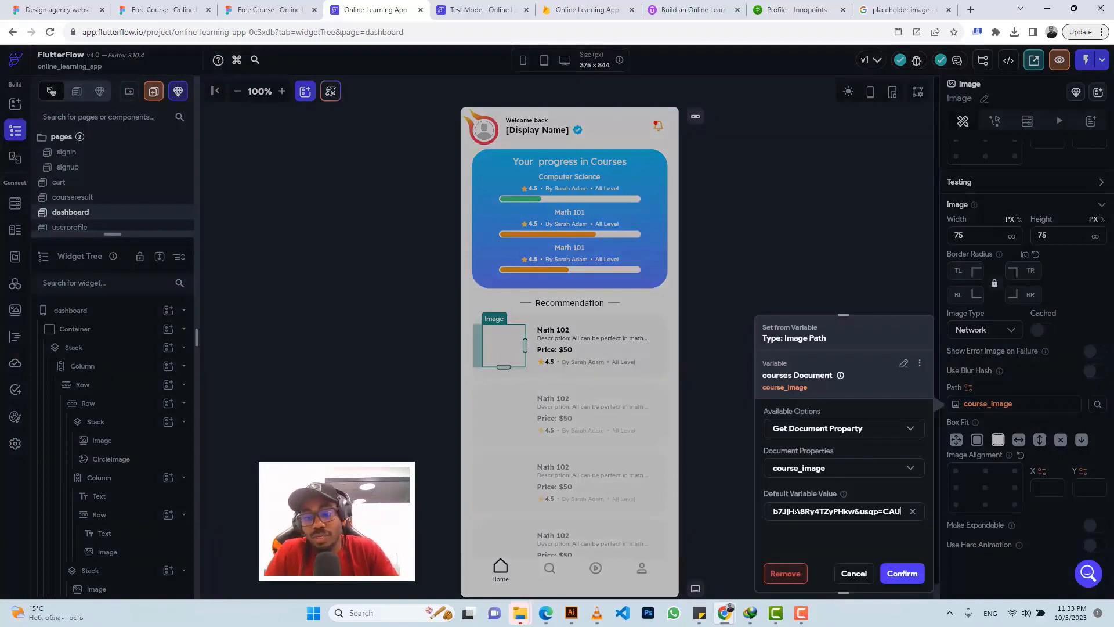
left_click(899, 575)
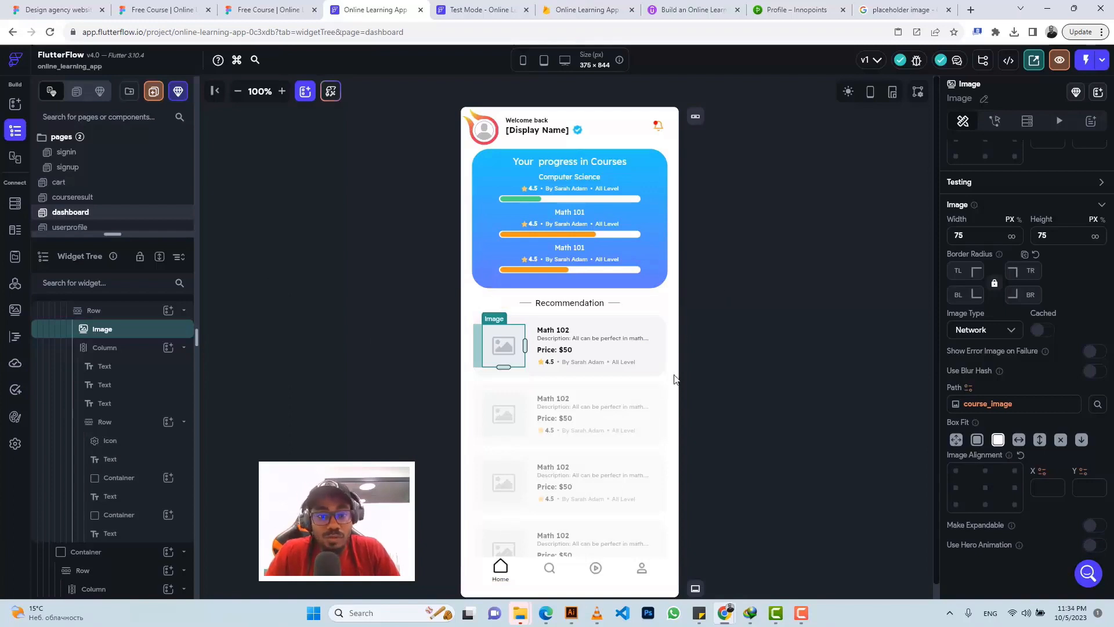
Step: Bind the Math 102 title text to the courses document's course_title
left_click(551, 336)
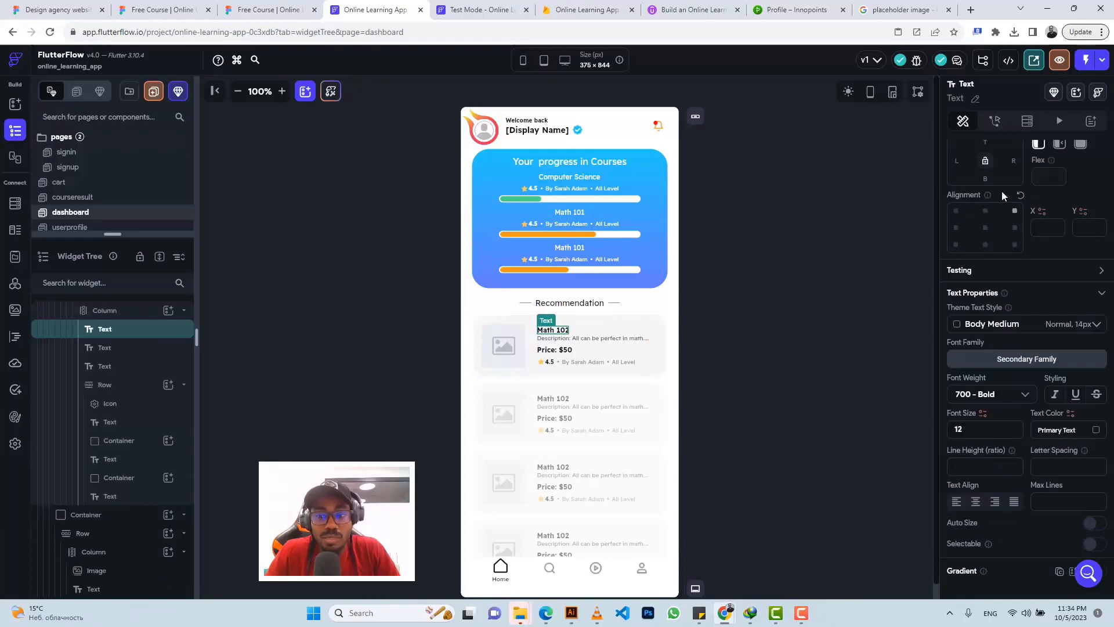
scroll(984, 314, "up", 5)
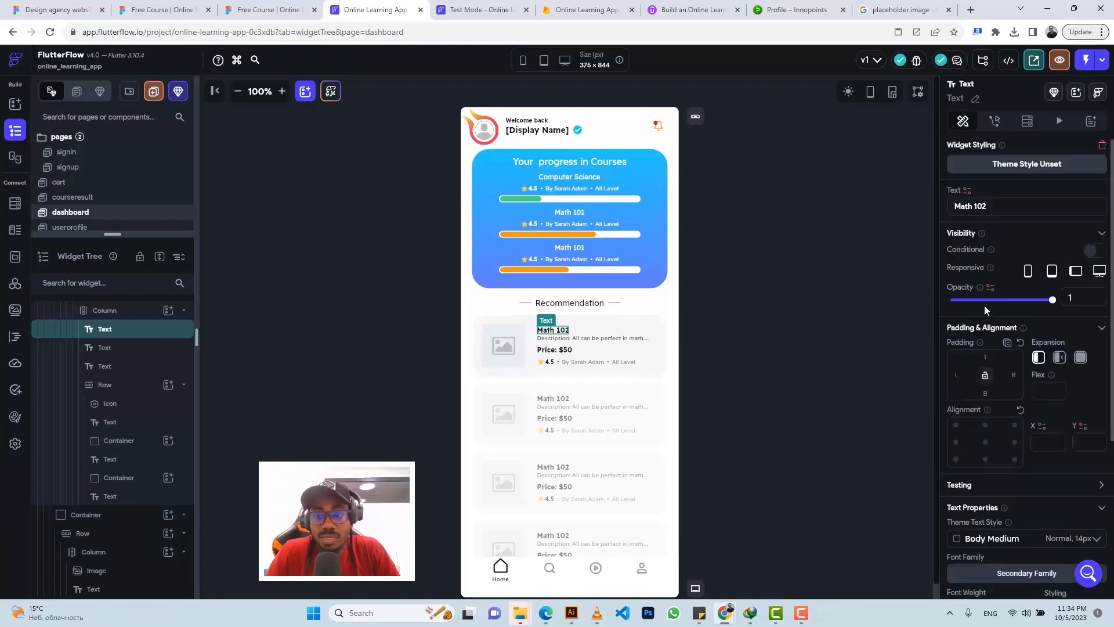
left_click(967, 191)
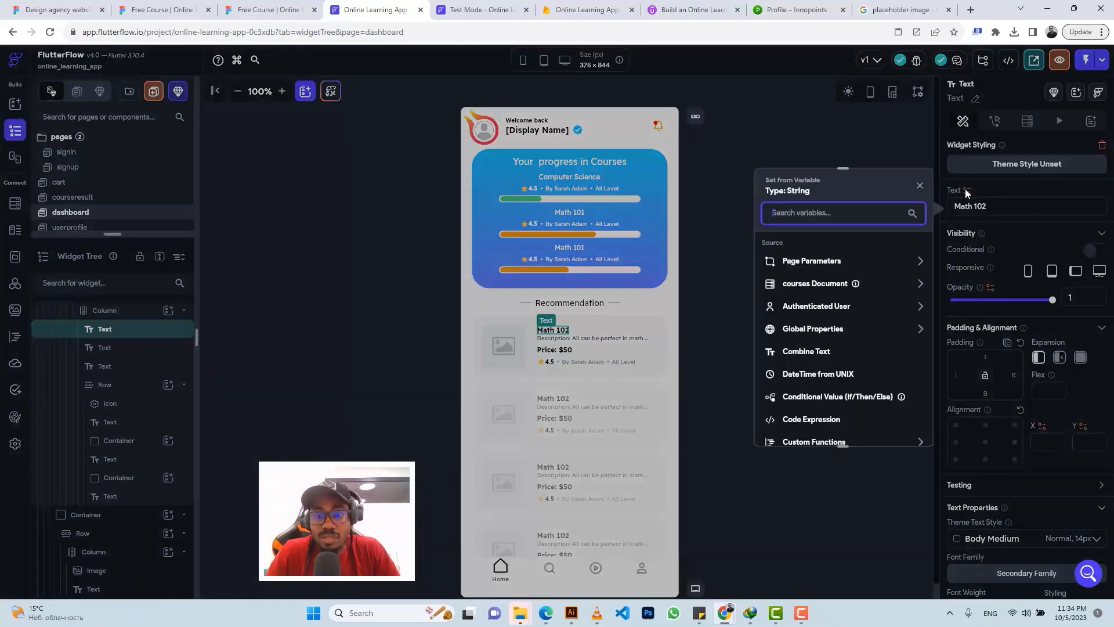
left_click(814, 284)
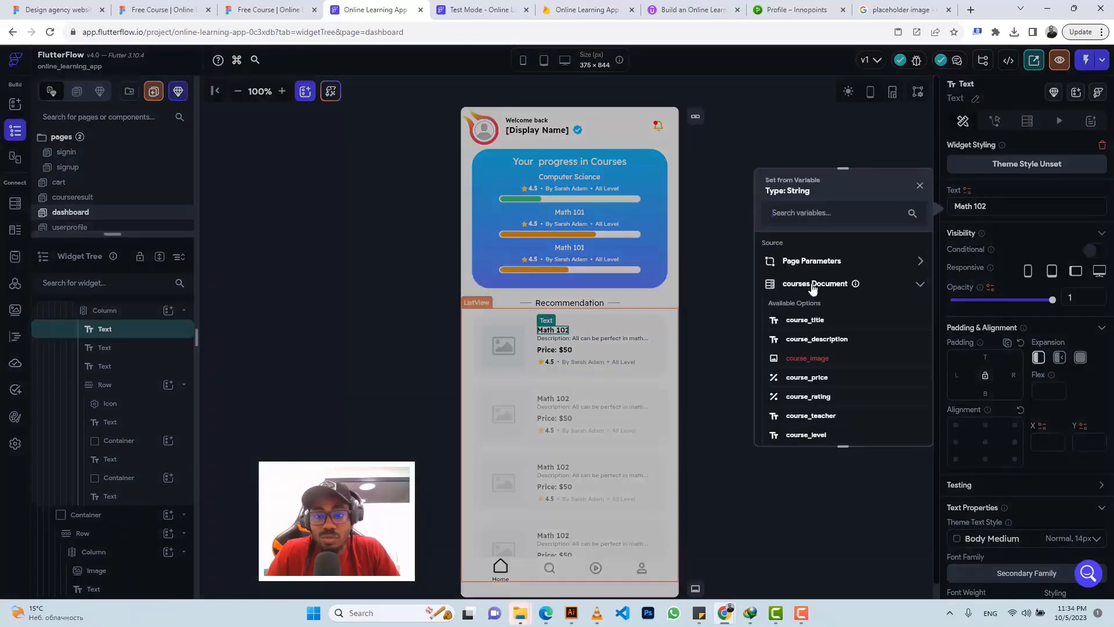
left_click(811, 321)
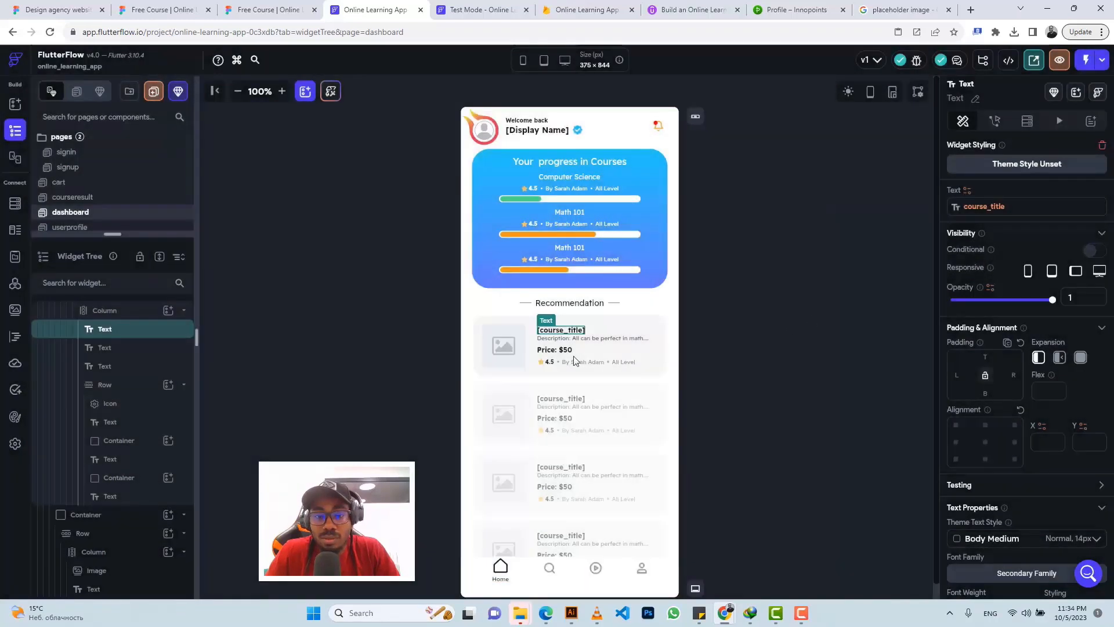
Step: Bind the description text to course_description and set its expansion to Flexible
left_click(567, 340)
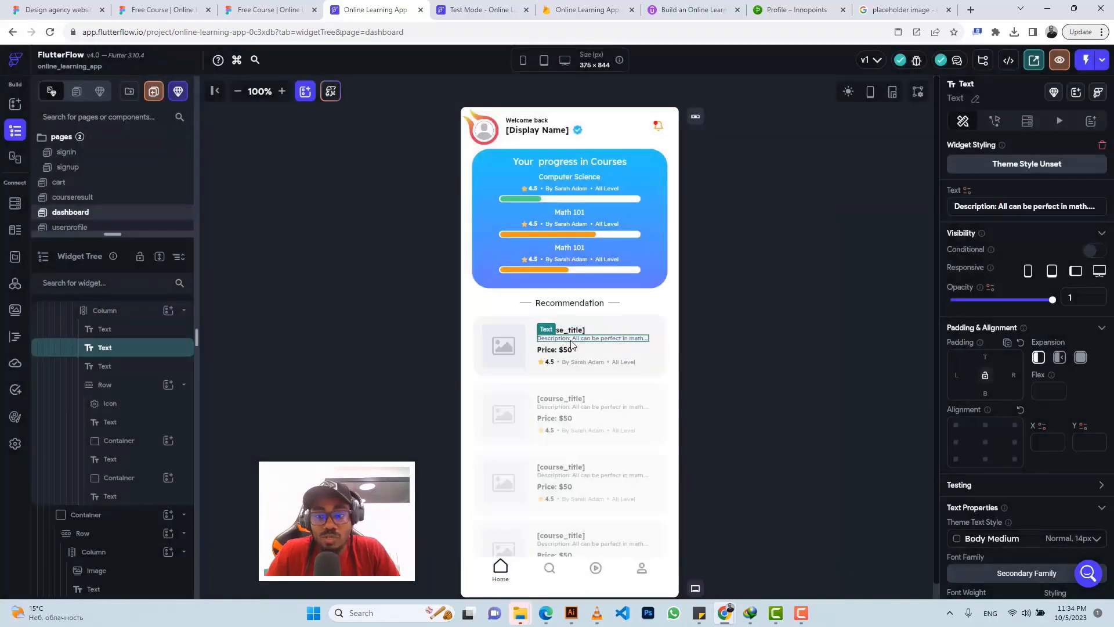
left_click(967, 193)
left_click(796, 286)
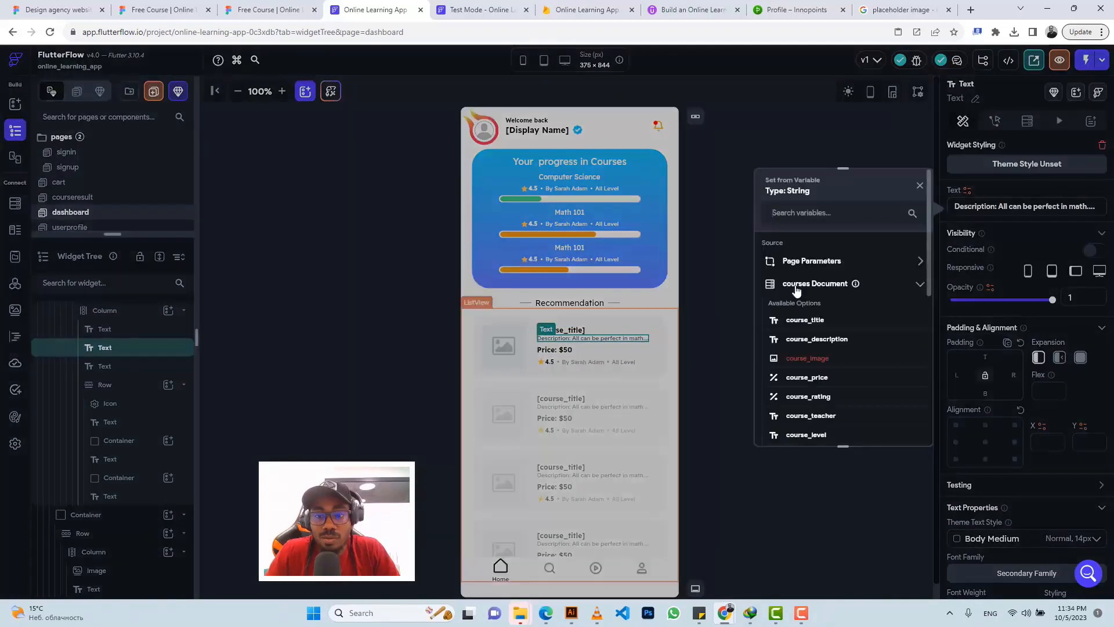
left_click(797, 341)
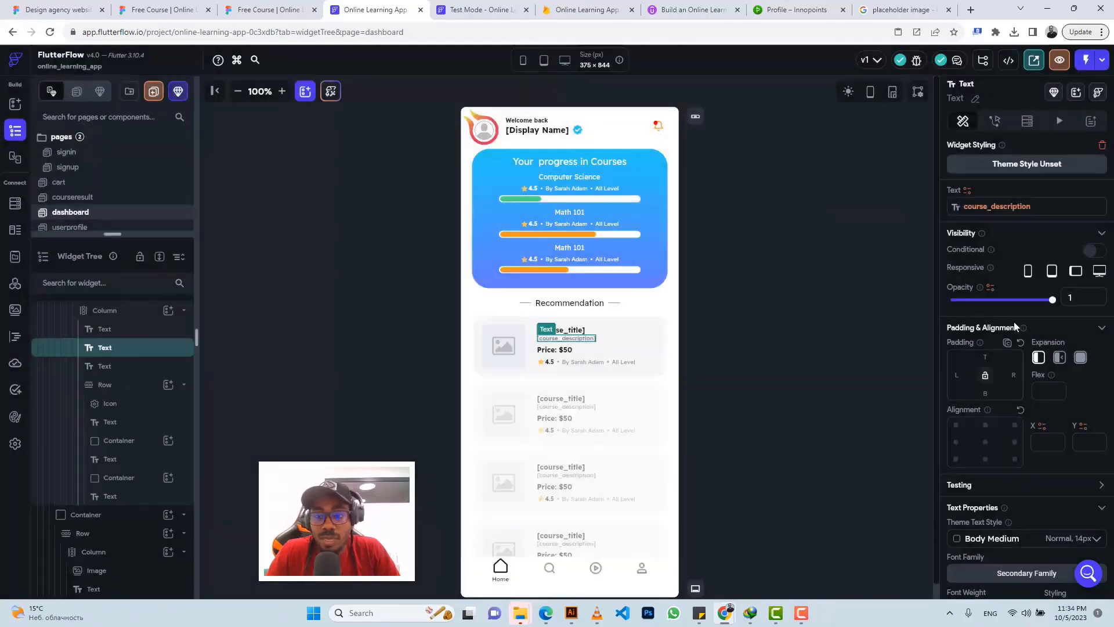
left_click(1059, 359)
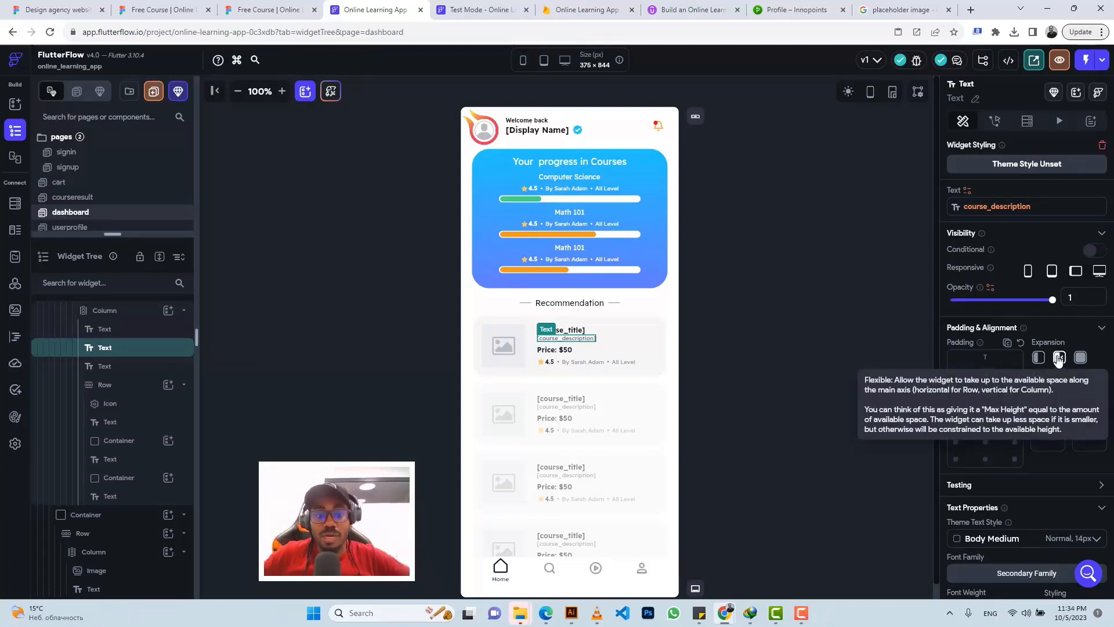
Step: Make the price label combine 'Price:' with the courses document's course_price
left_click(564, 351)
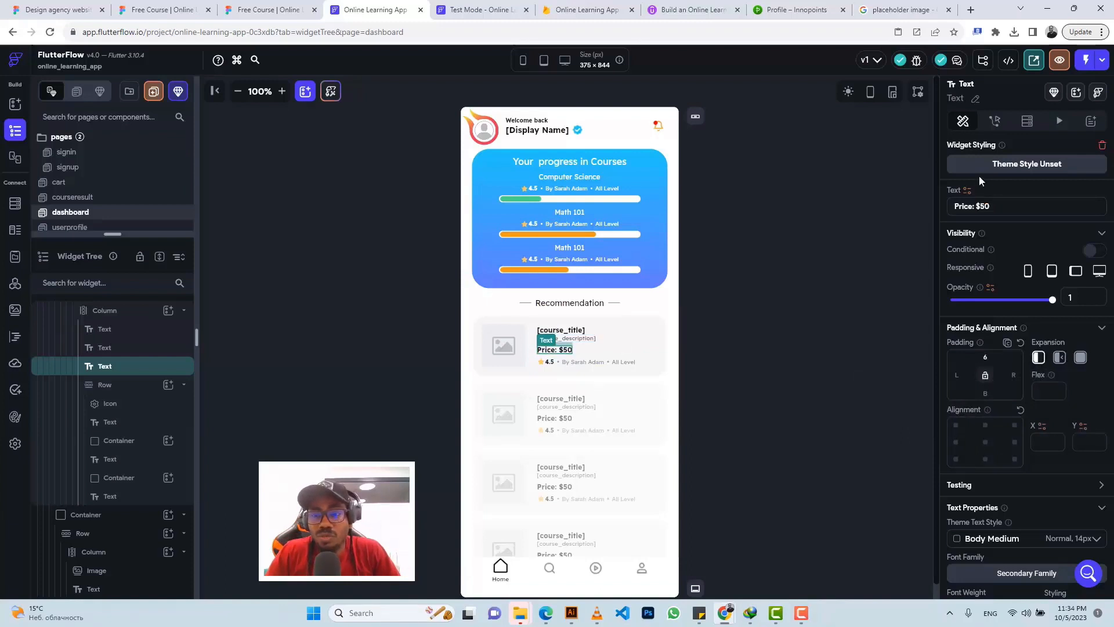
left_click(967, 191)
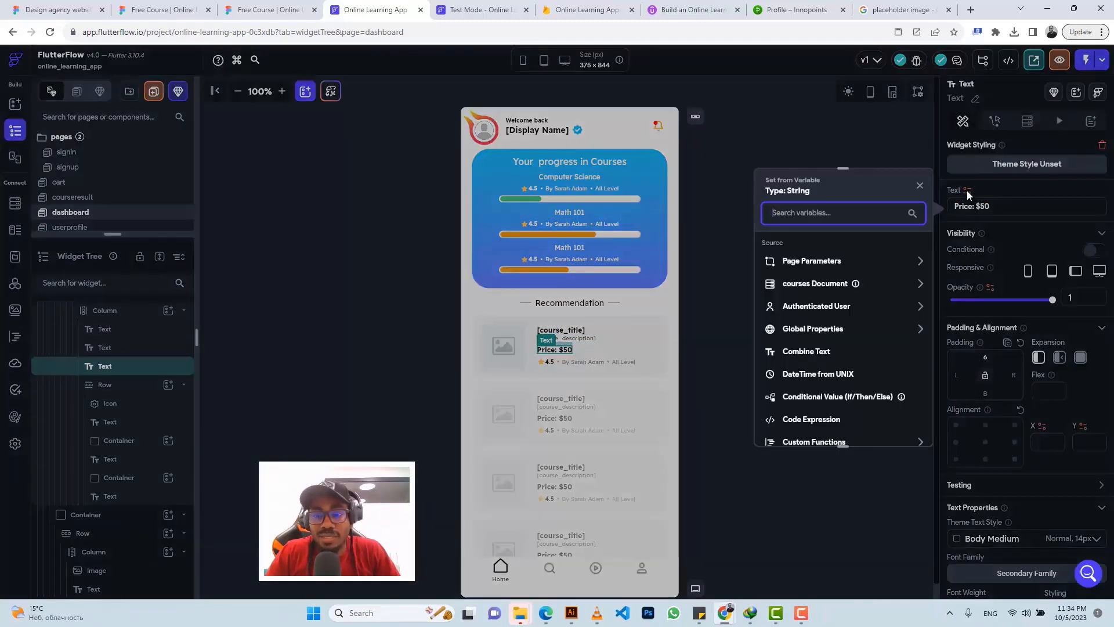
left_click(815, 354)
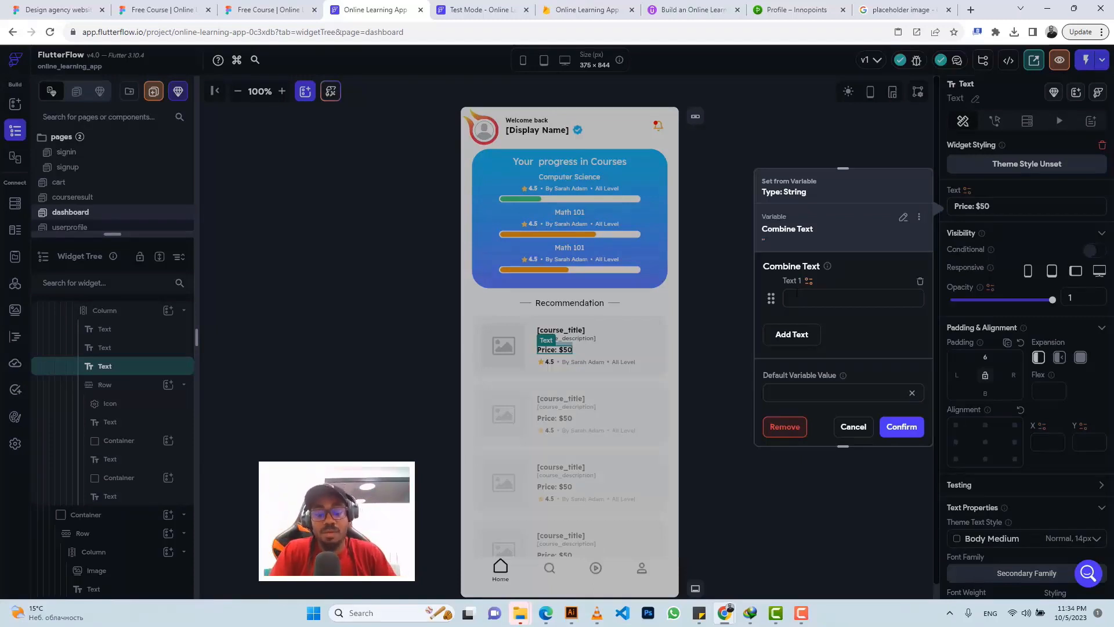
type("Price:")
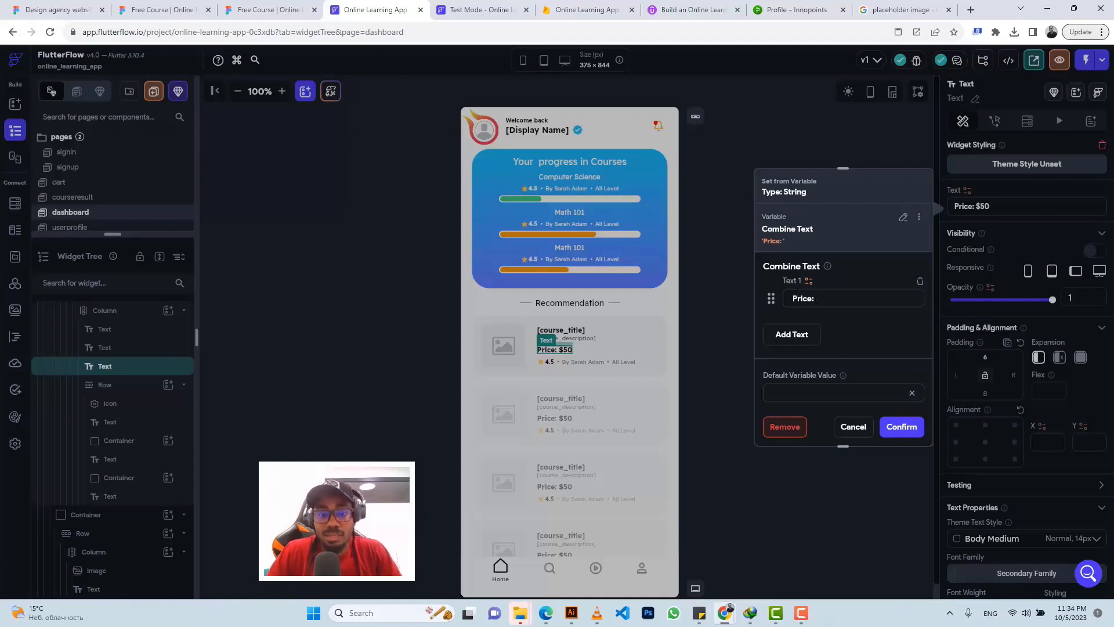
left_click(798, 339)
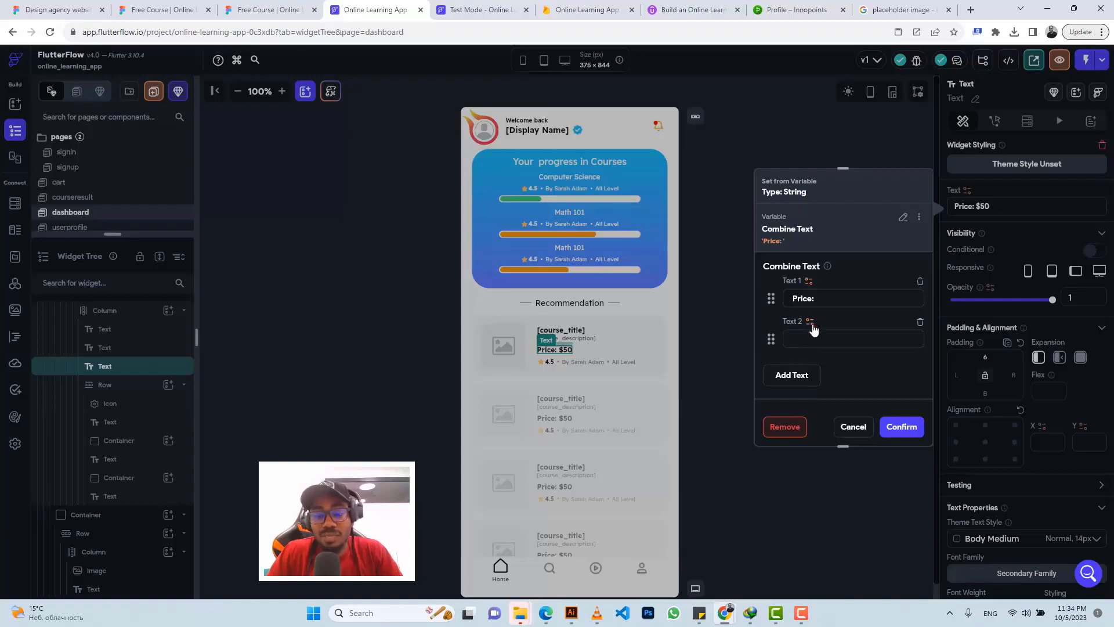
left_click(809, 322)
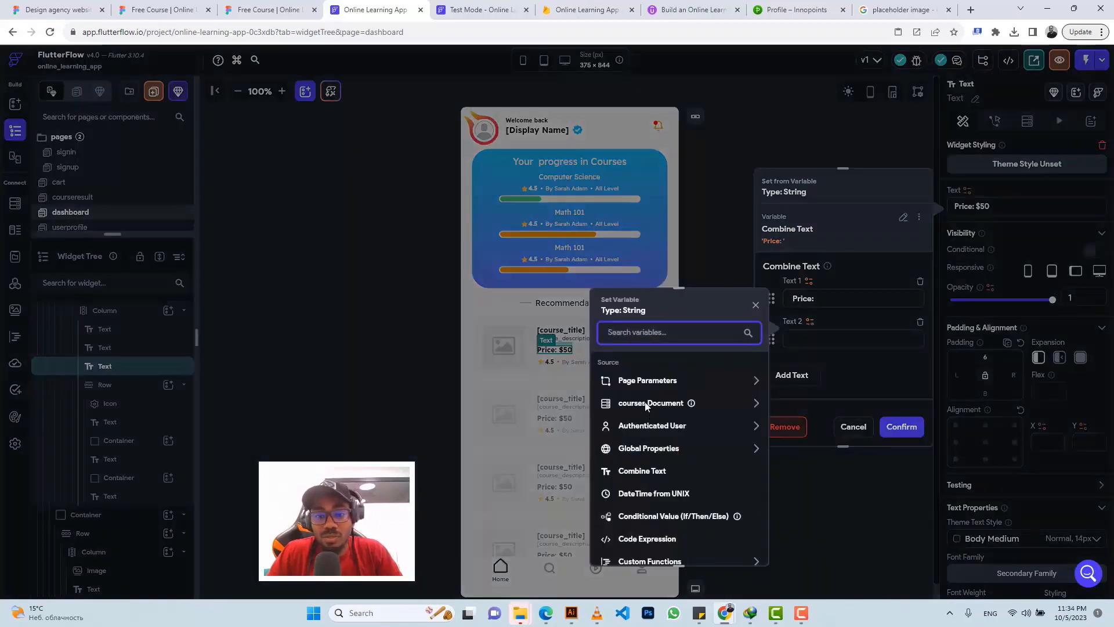
left_click(646, 405)
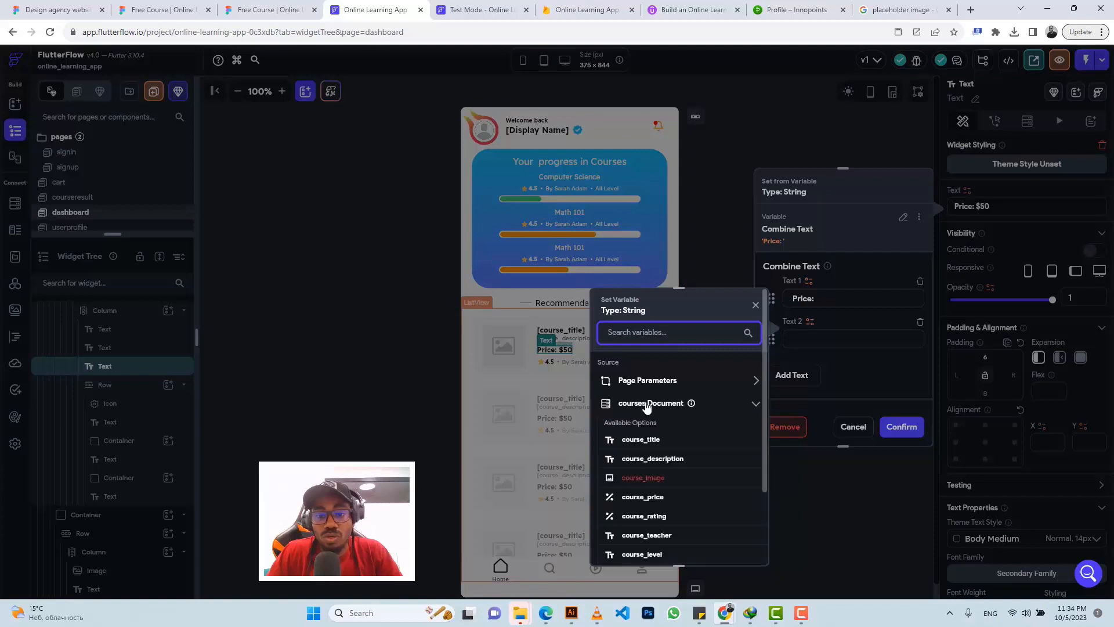
left_click(643, 498)
Step: Format the course_price part as a custom number shown as currency, and apply the combined text
left_click(648, 481)
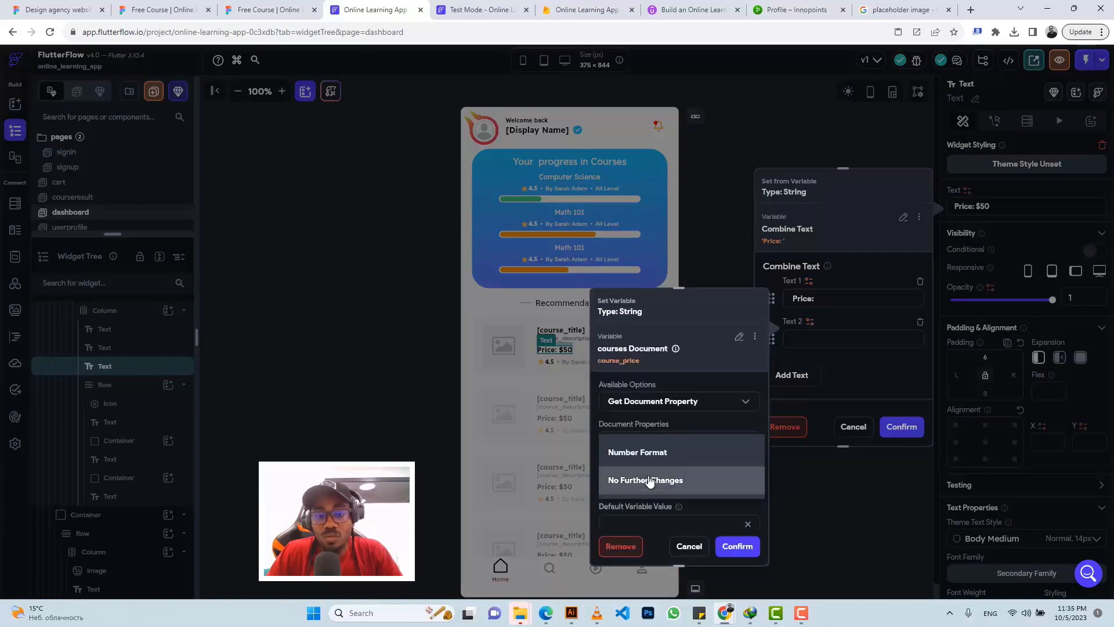
left_click(648, 458)
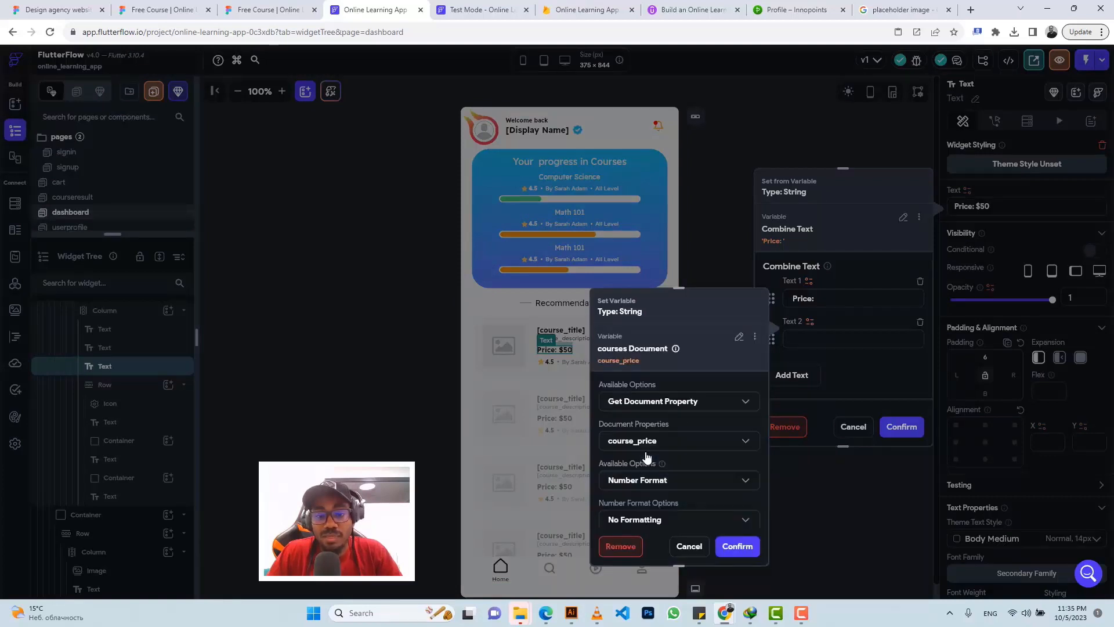
scroll(649, 467, "down", 1)
left_click(649, 467)
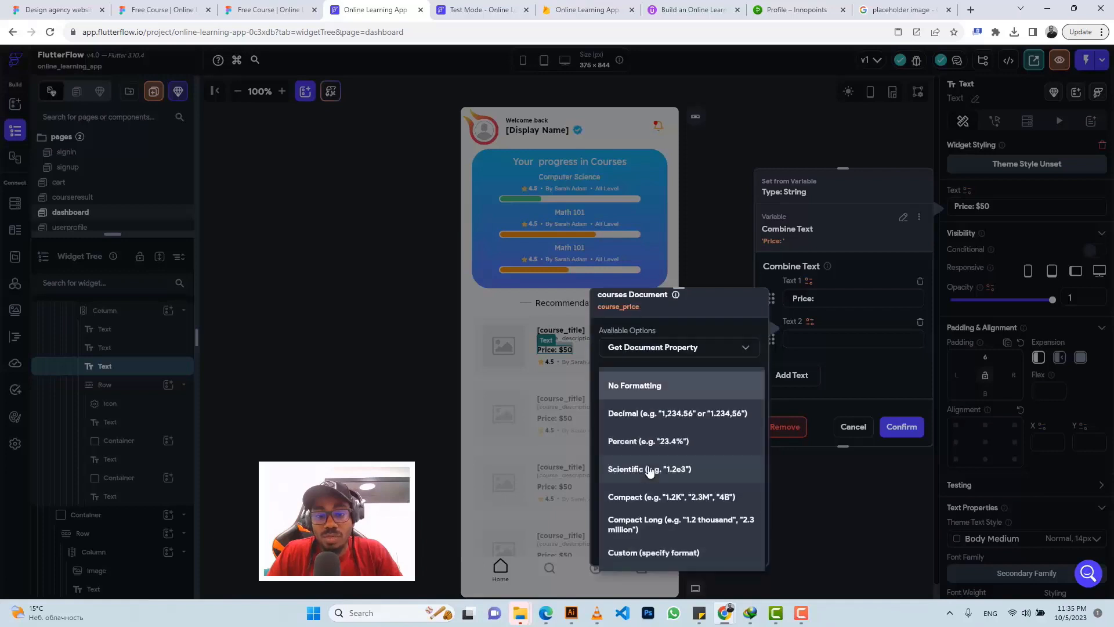
left_click(648, 552)
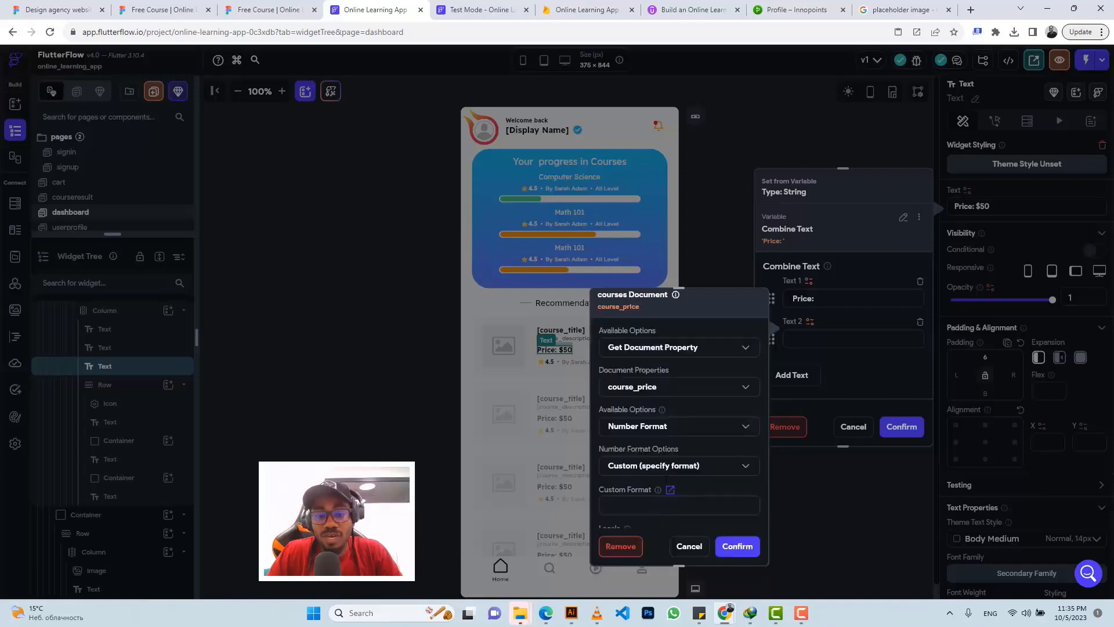
scroll(680, 428, "down", 2)
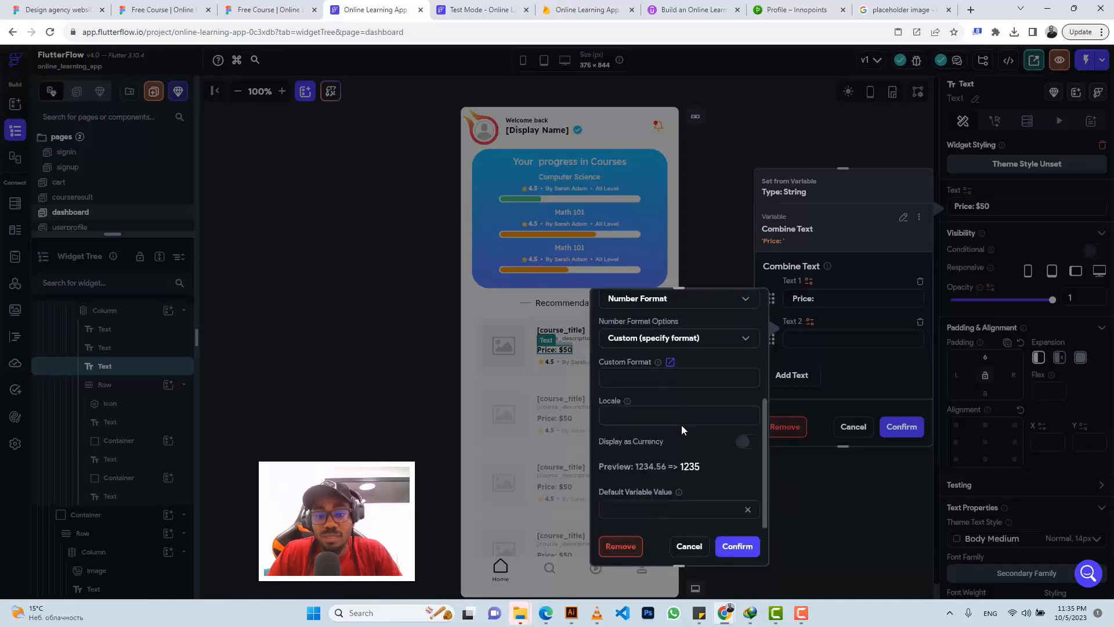
left_click(745, 443)
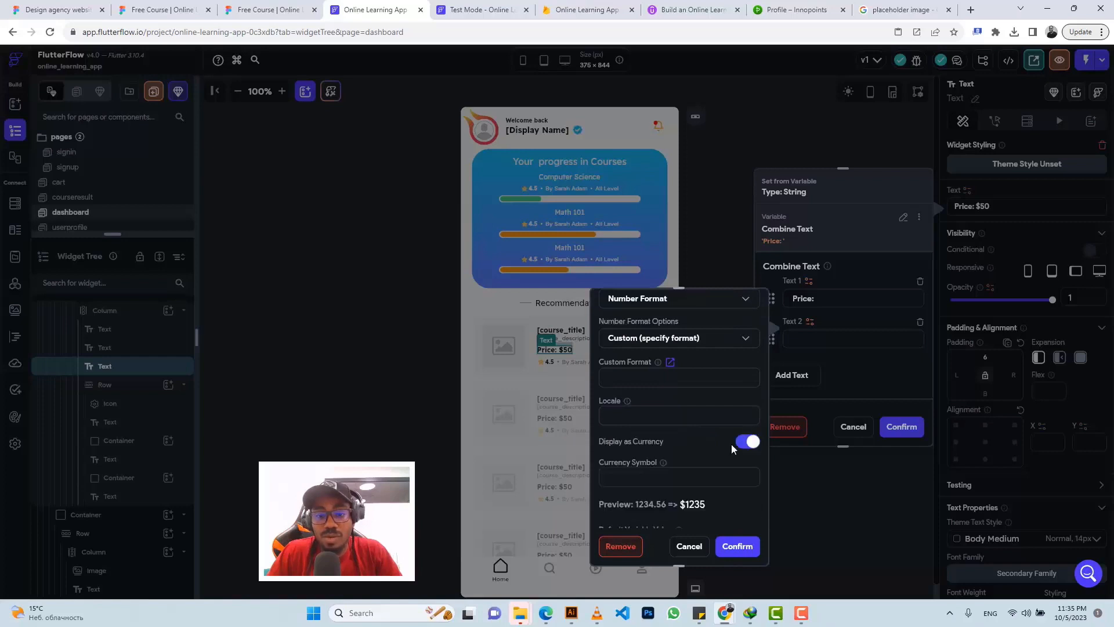
left_click(745, 547)
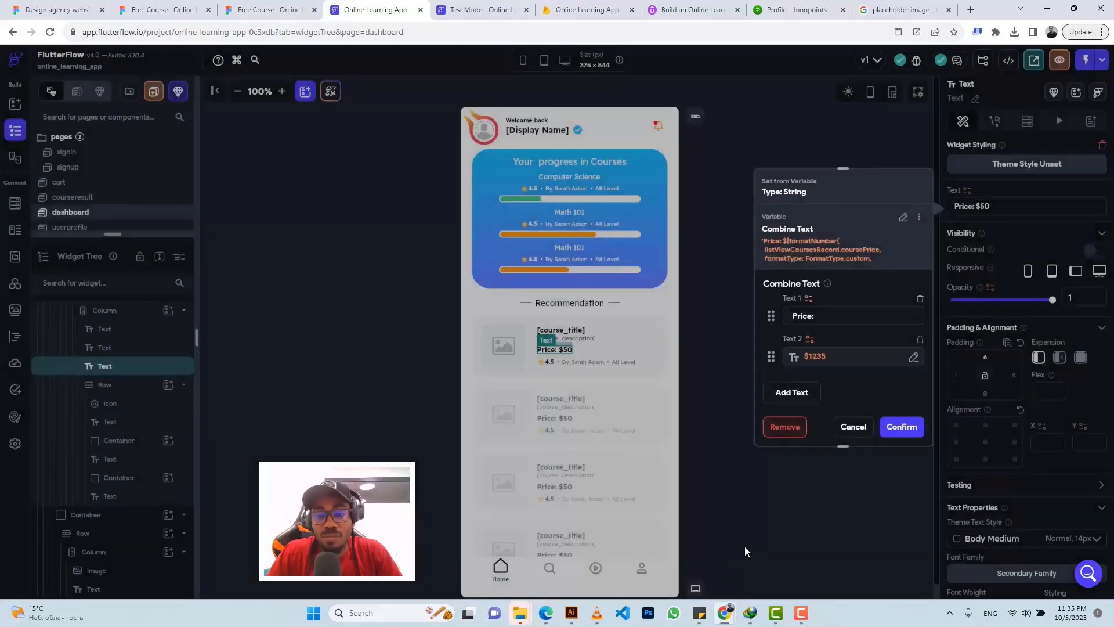
left_click(901, 429)
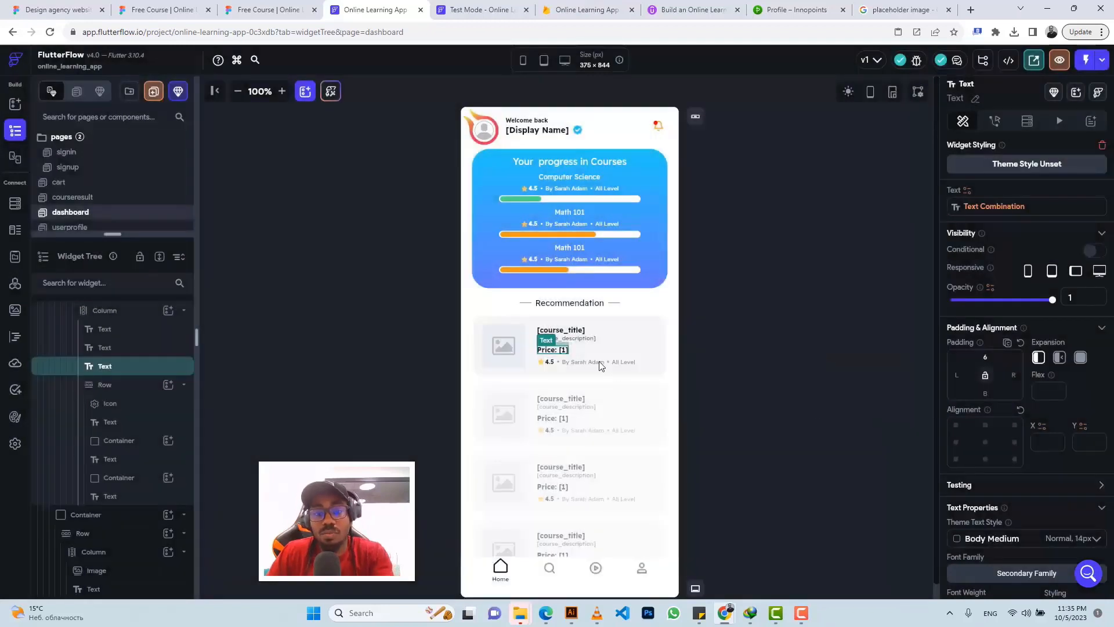
left_click(550, 362)
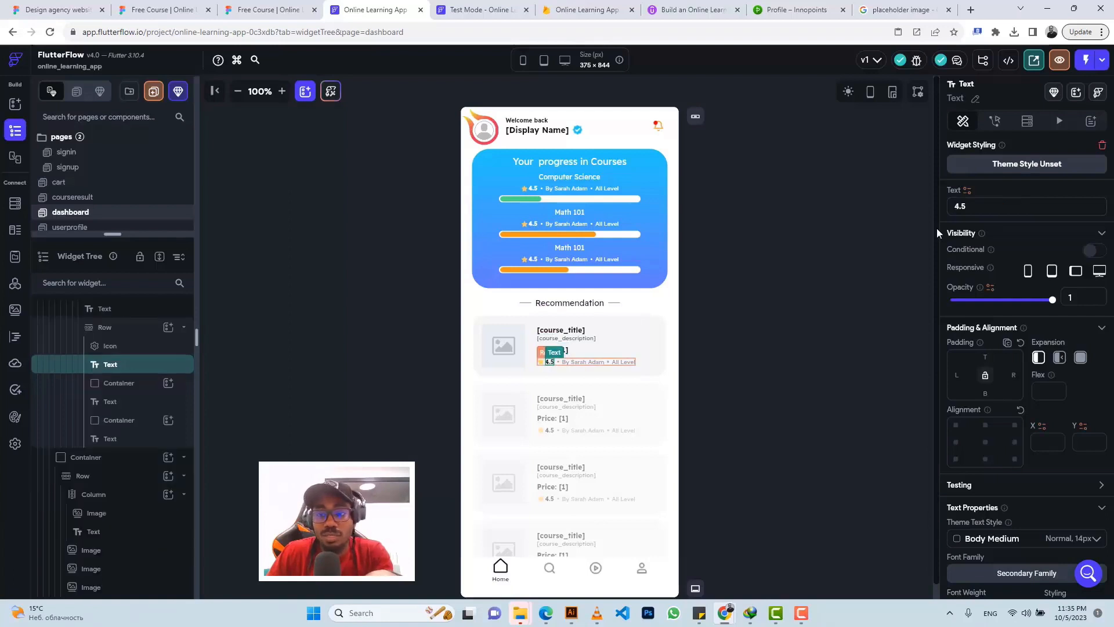
Step: Bind the rating text to the courses document's course_rating as a number
left_click(966, 191)
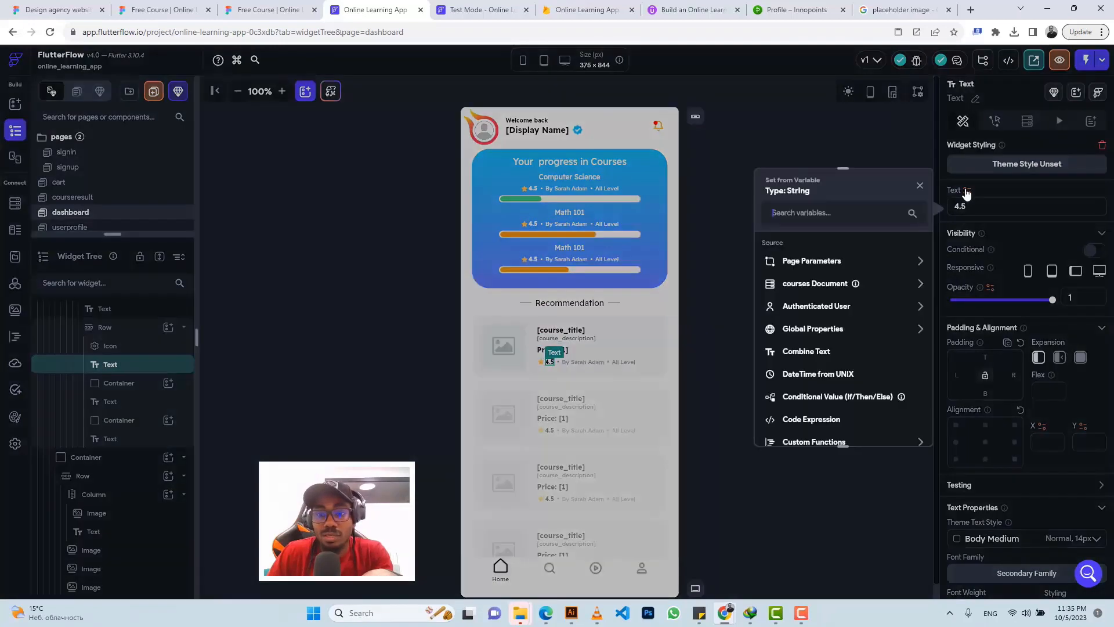
left_click(823, 285)
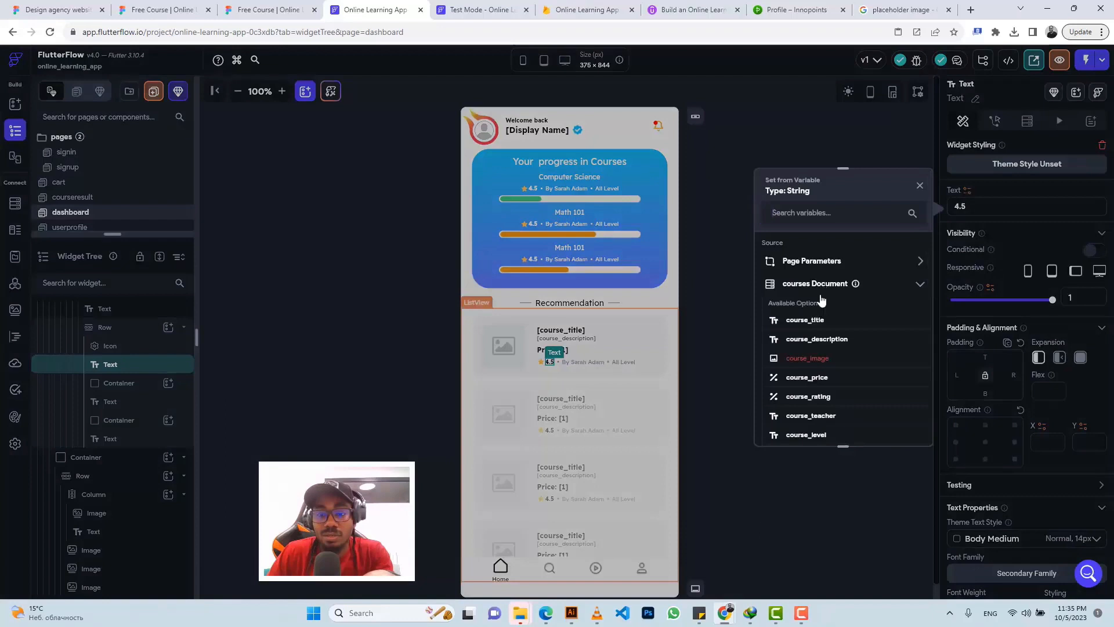
left_click(809, 397)
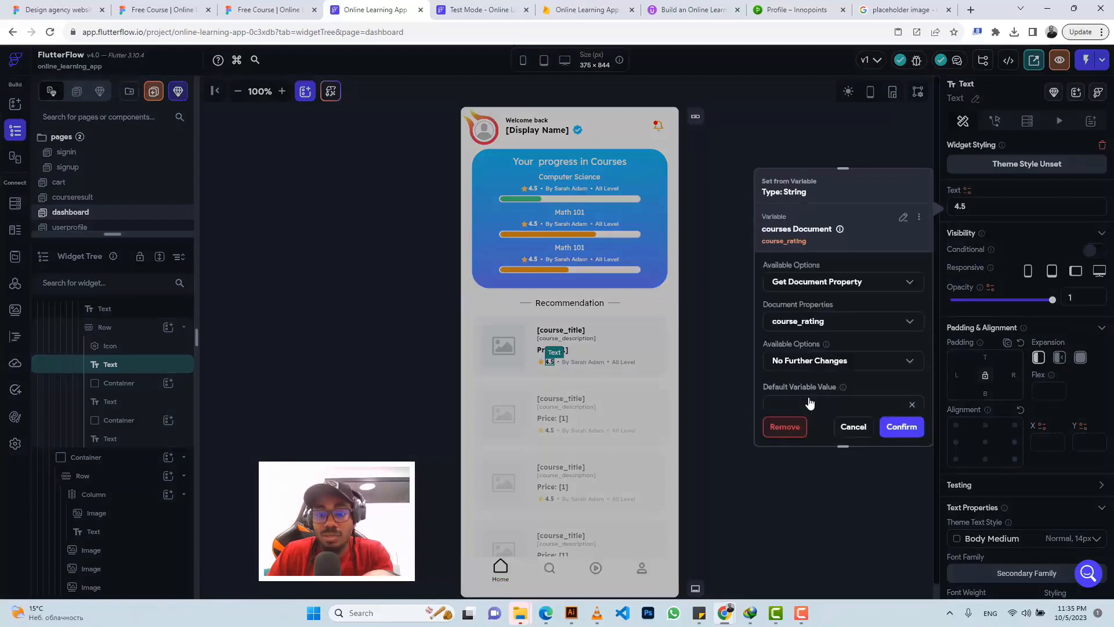
left_click(810, 361)
left_click(809, 331)
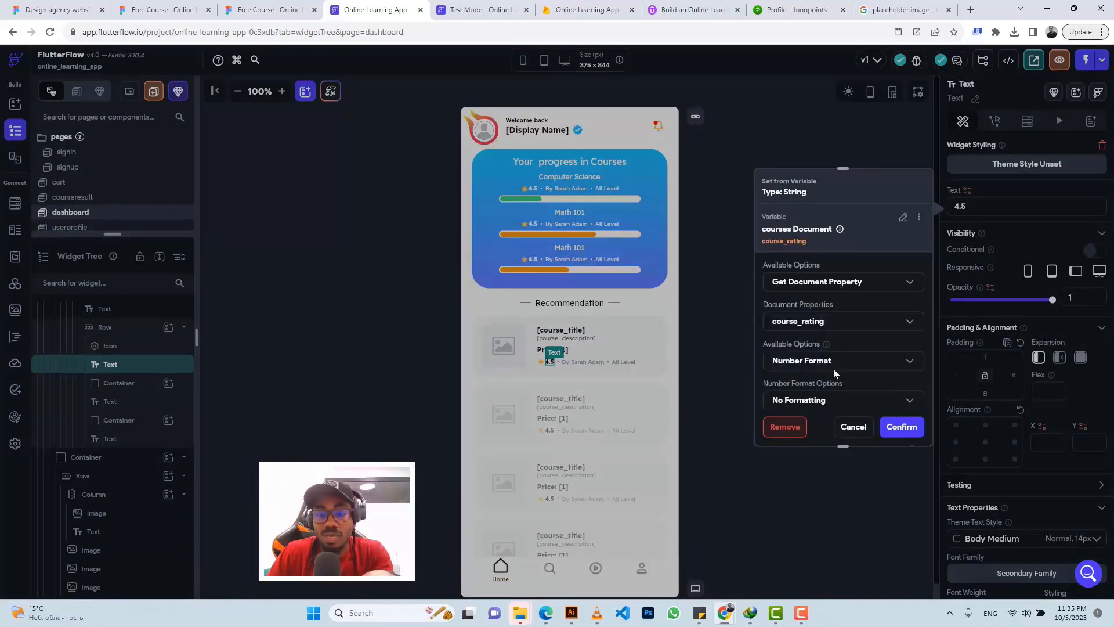
left_click(908, 432)
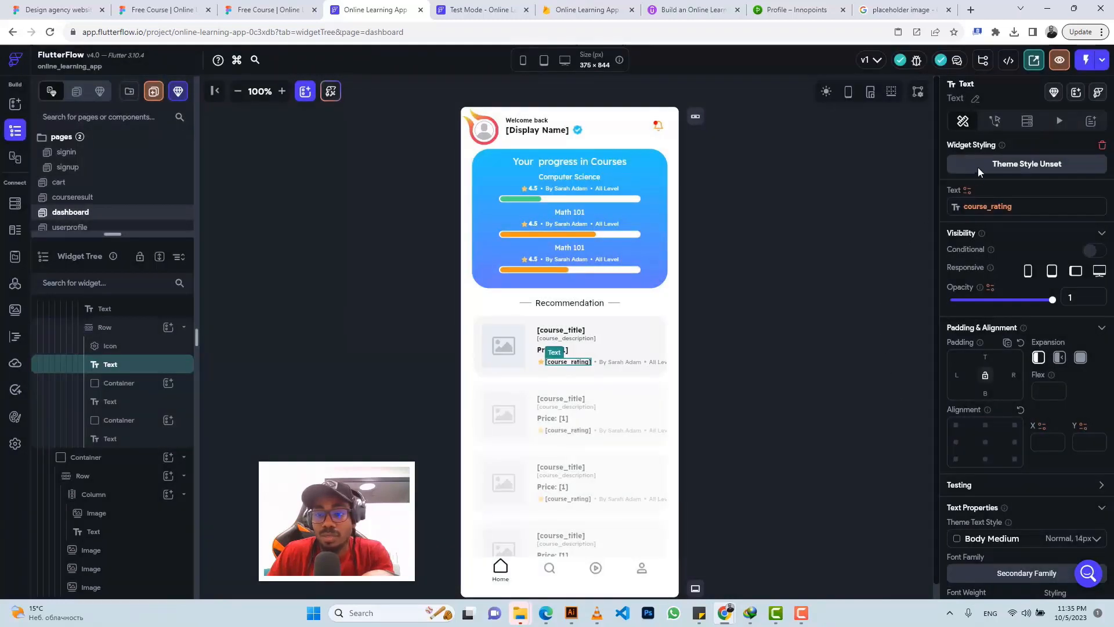
Step: Remove the number formatting from the course_rating binding
left_click(975, 209)
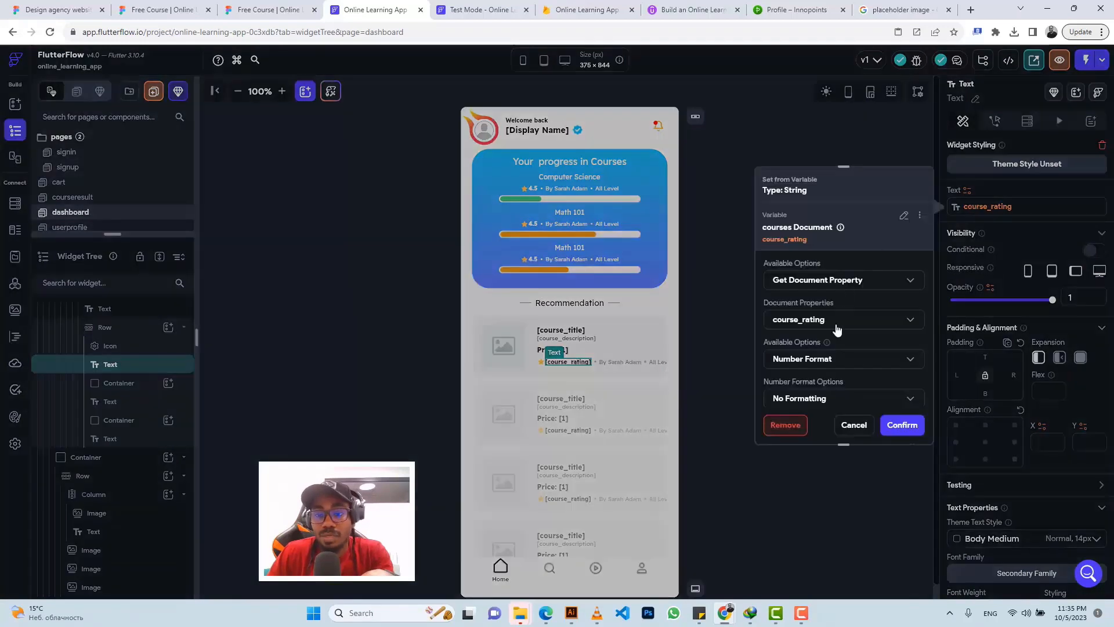
left_click(816, 360)
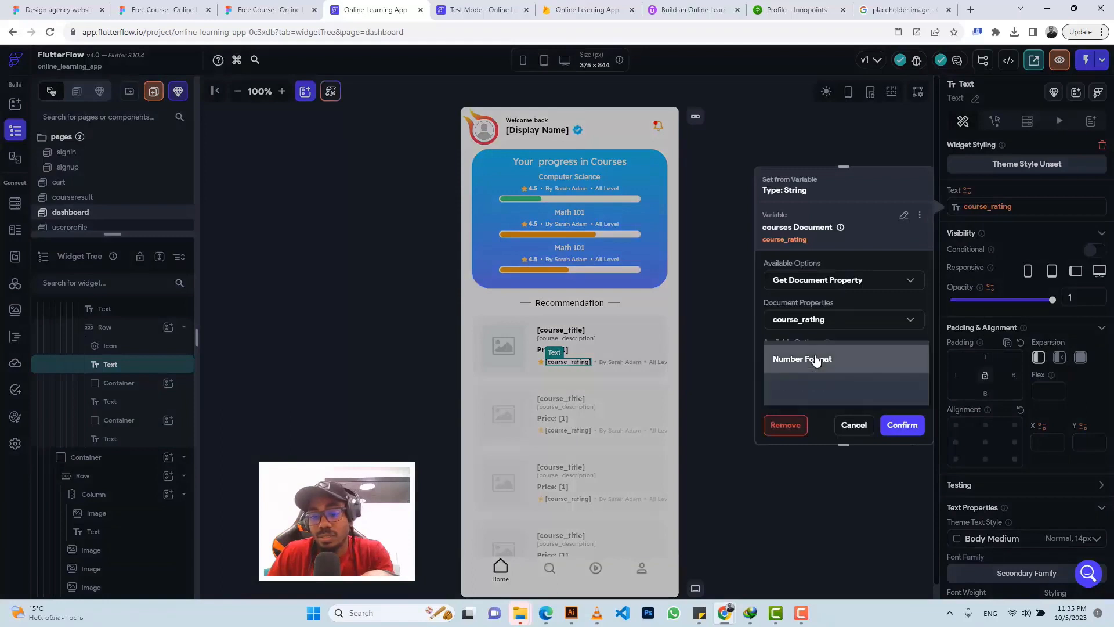
left_click(819, 388)
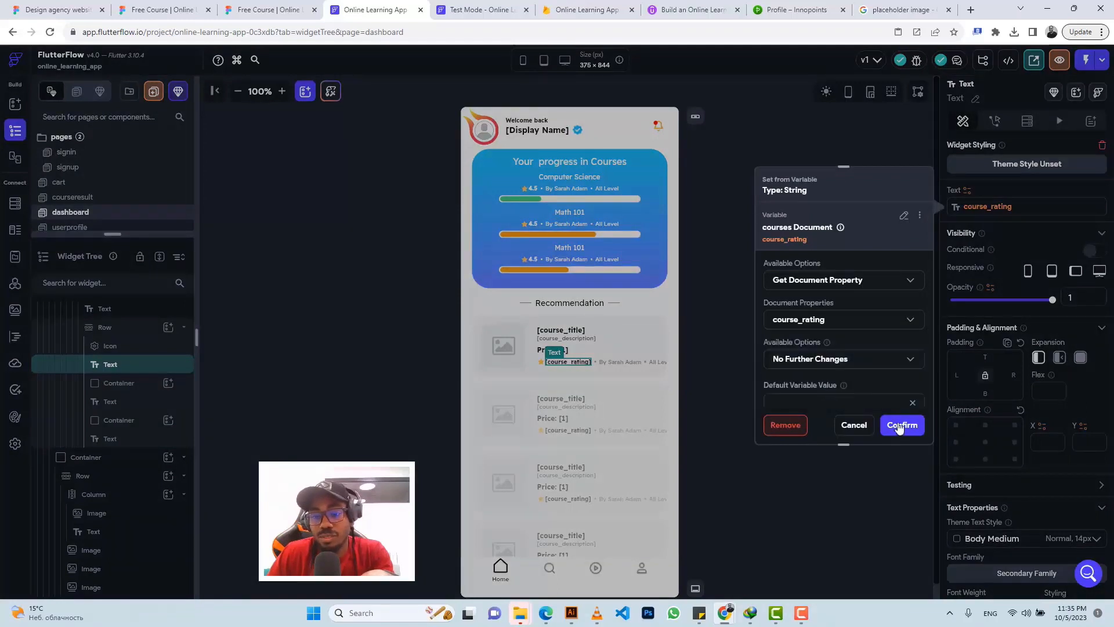
left_click(899, 428)
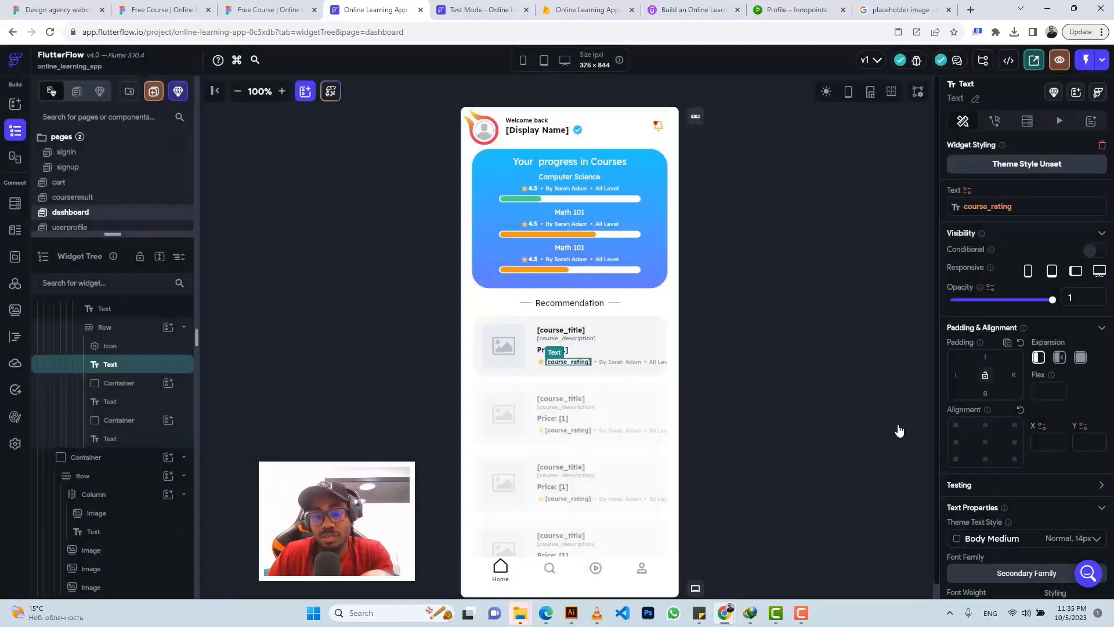
Step: Give the course_rating value a custom number format
left_click(985, 208)
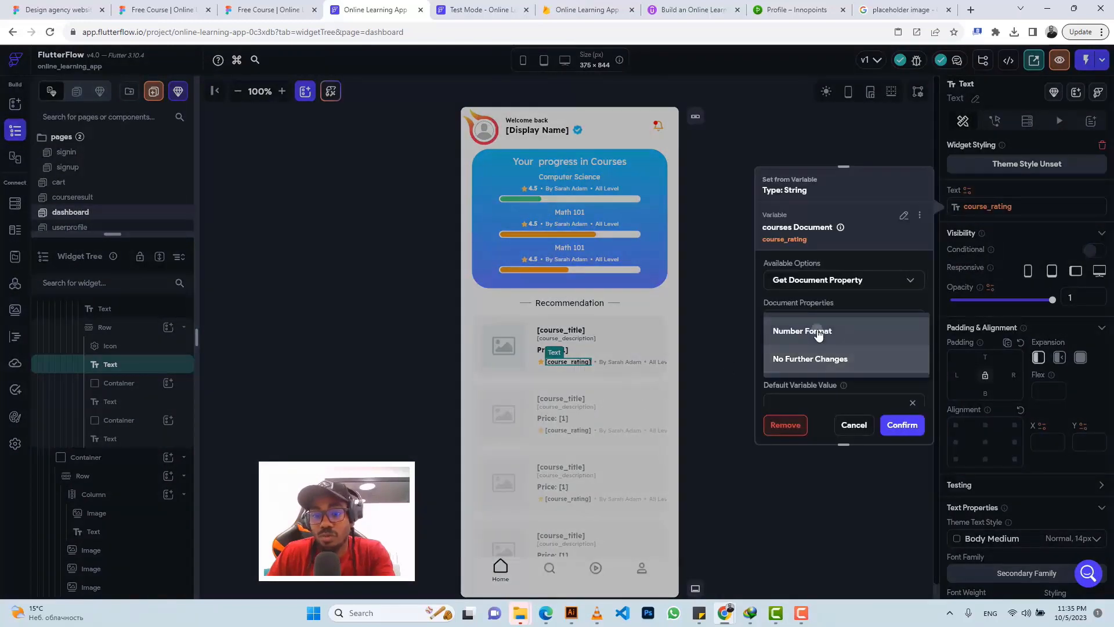
left_click(821, 331)
scroll(834, 345, "down", 1)
left_click(834, 345)
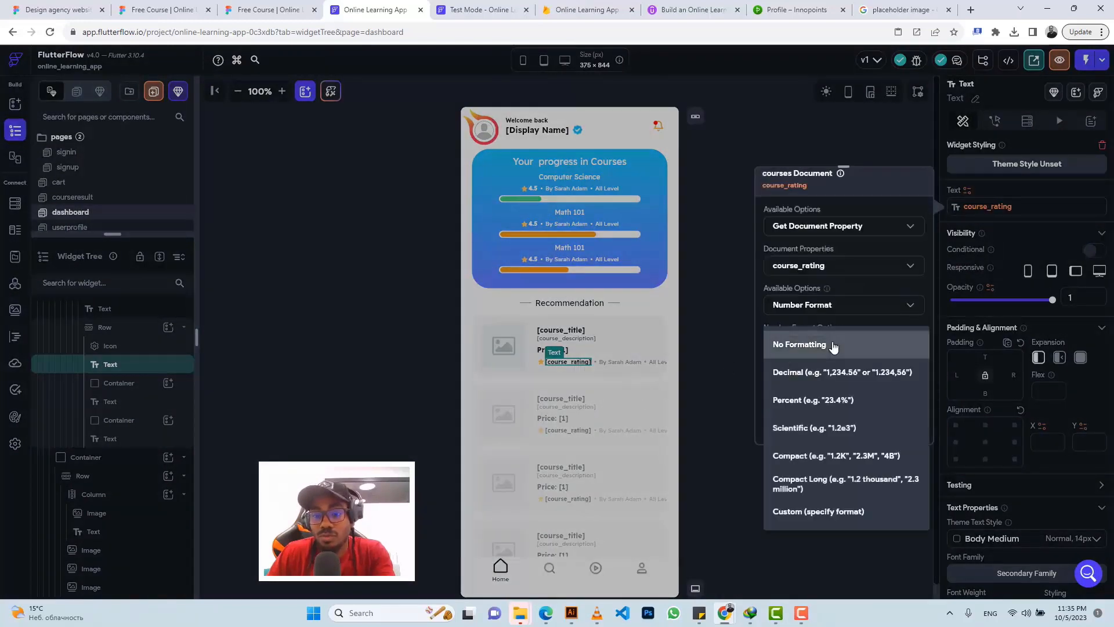
left_click(816, 510)
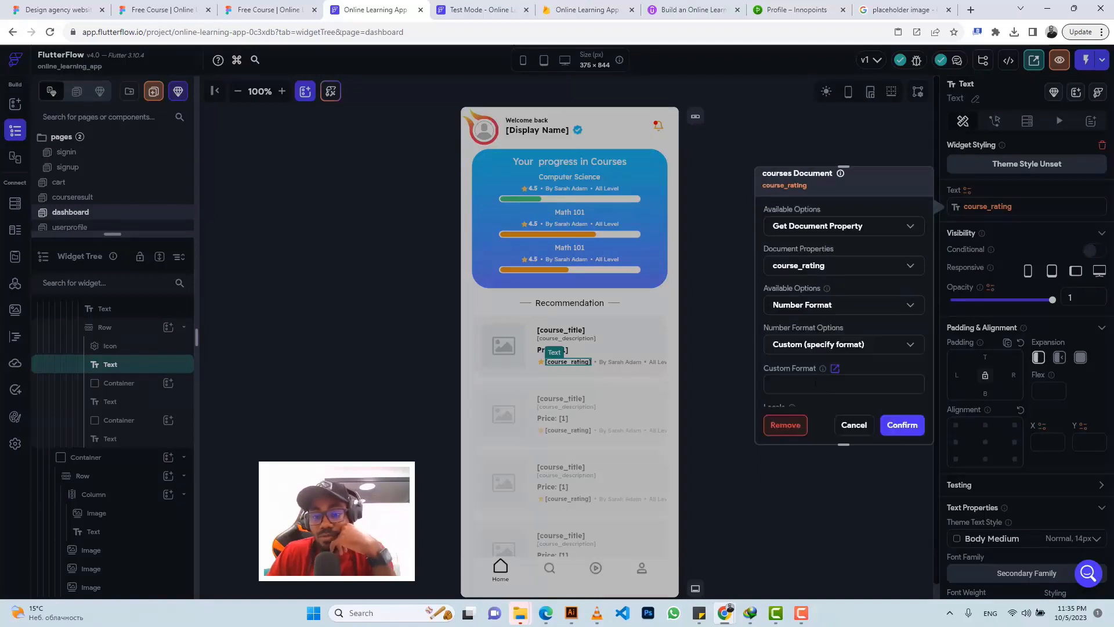
scroll(815, 383, "down", 2)
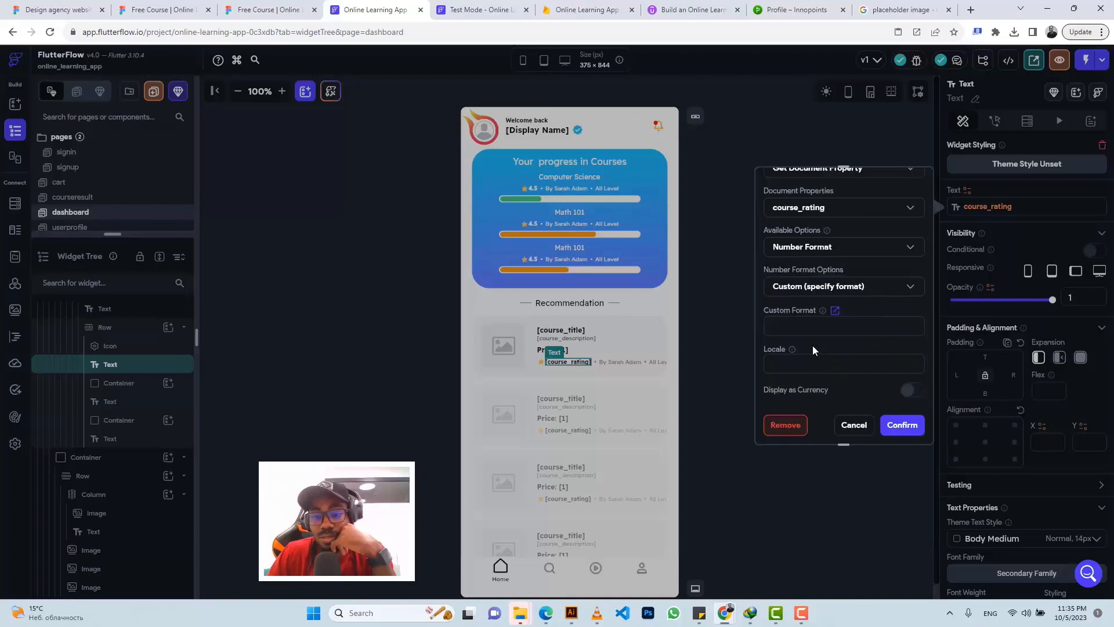
scroll(813, 346, "down", 2)
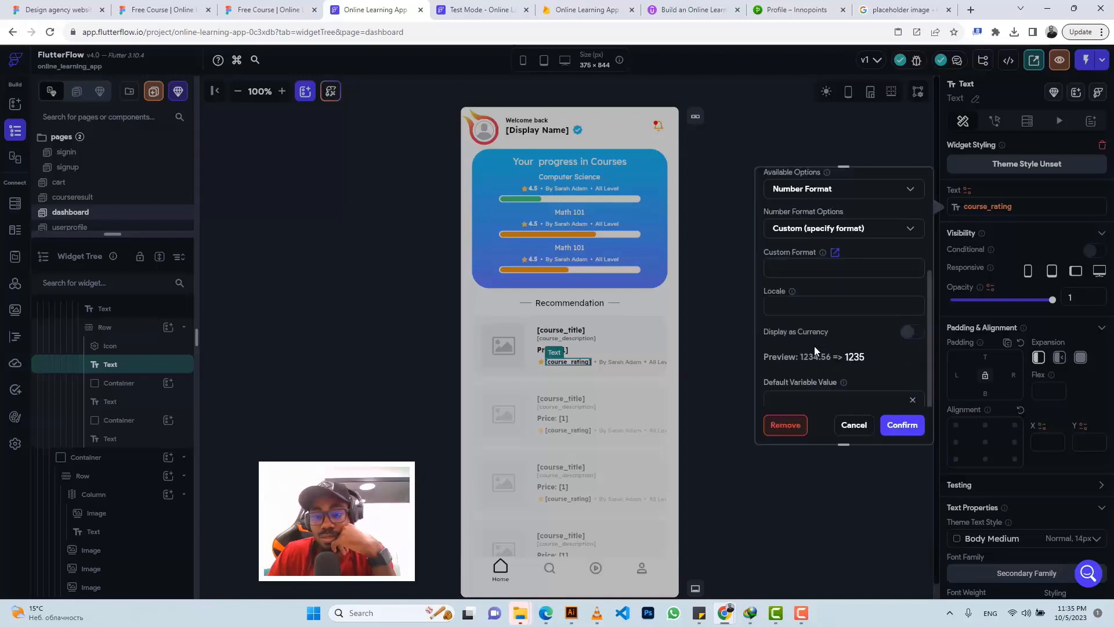
left_click(888, 423)
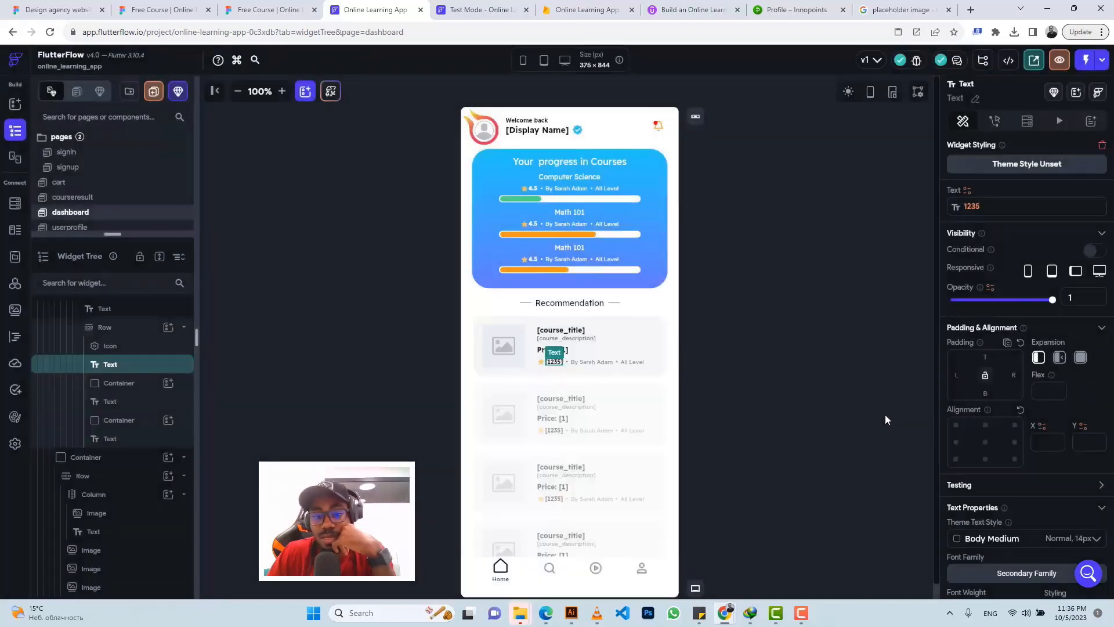
left_click(585, 368)
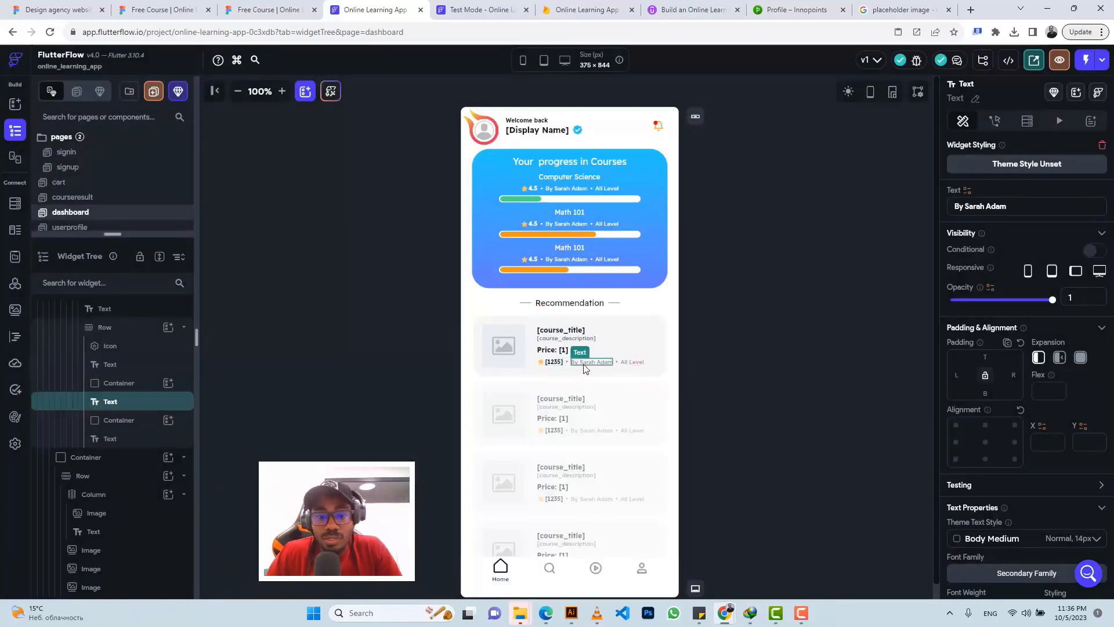
Step: Bind the teacher text to course_teacher and the All Level text to course_level
left_click(965, 192)
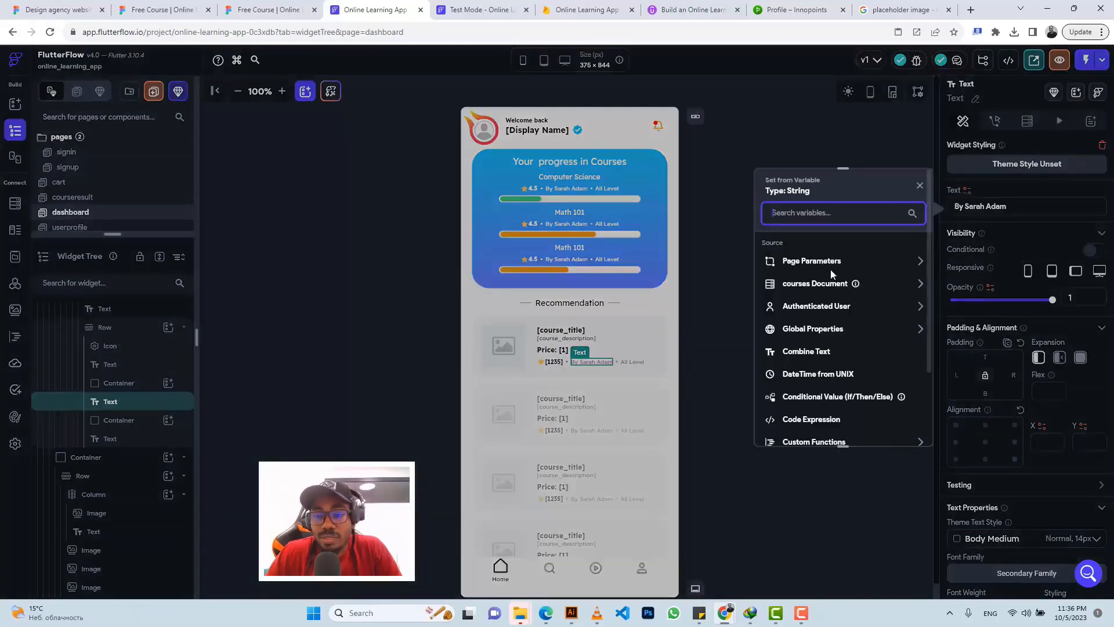
left_click(819, 284)
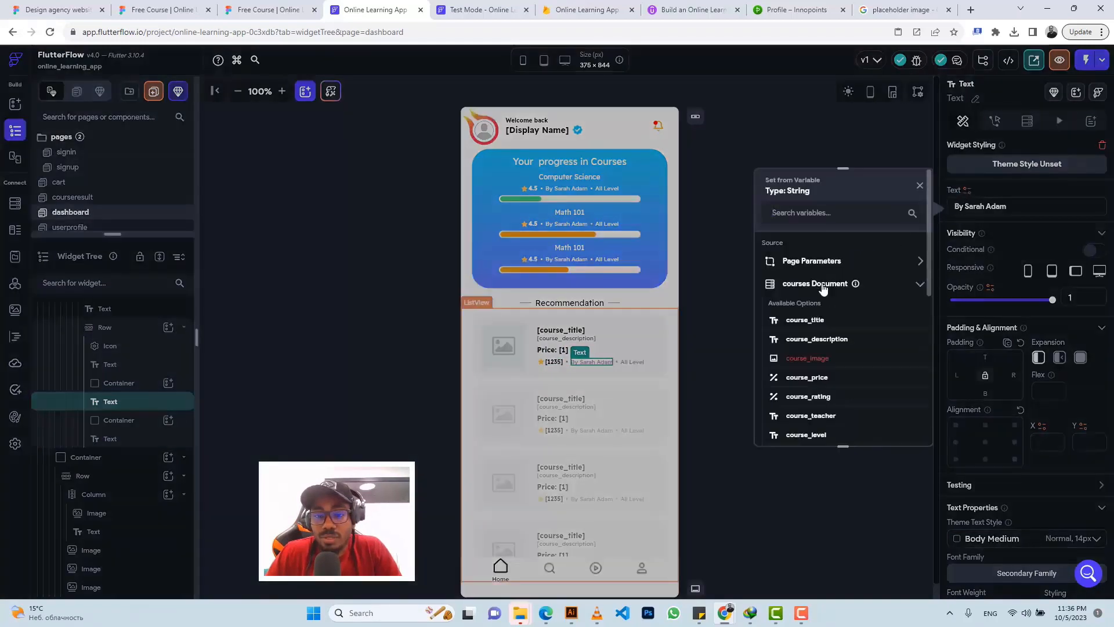
left_click(815, 414)
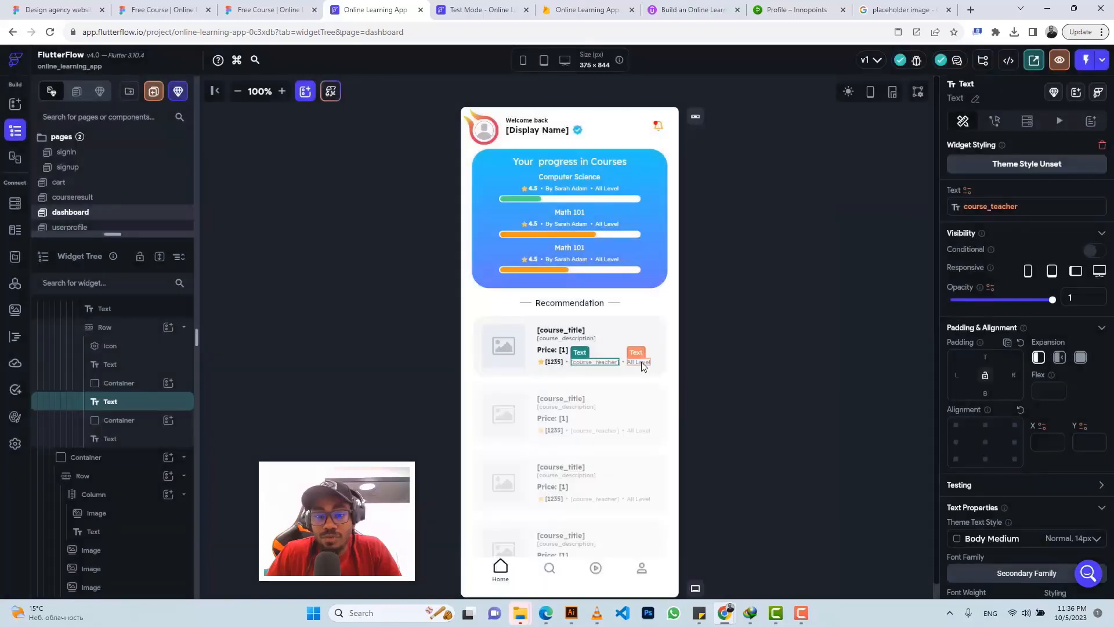
left_click(640, 362)
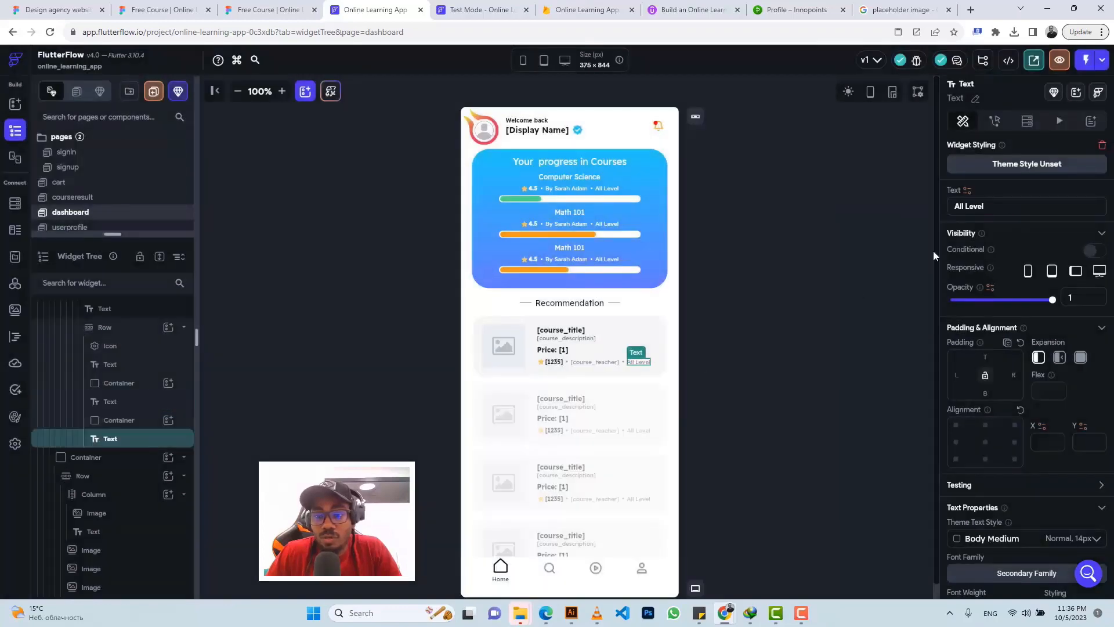
left_click(967, 191)
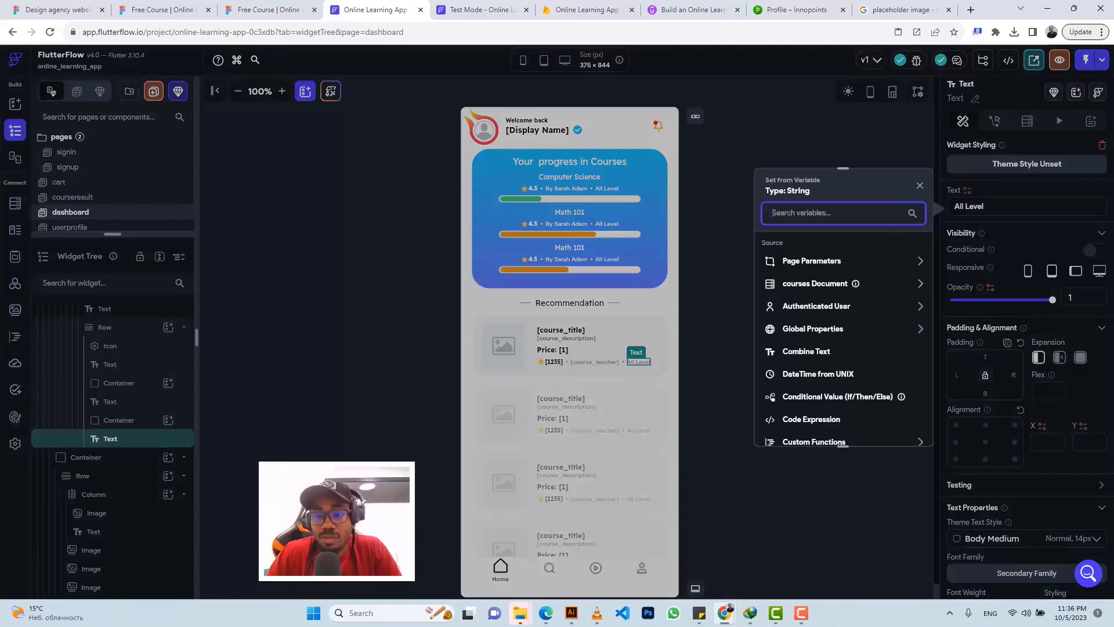
left_click(806, 285)
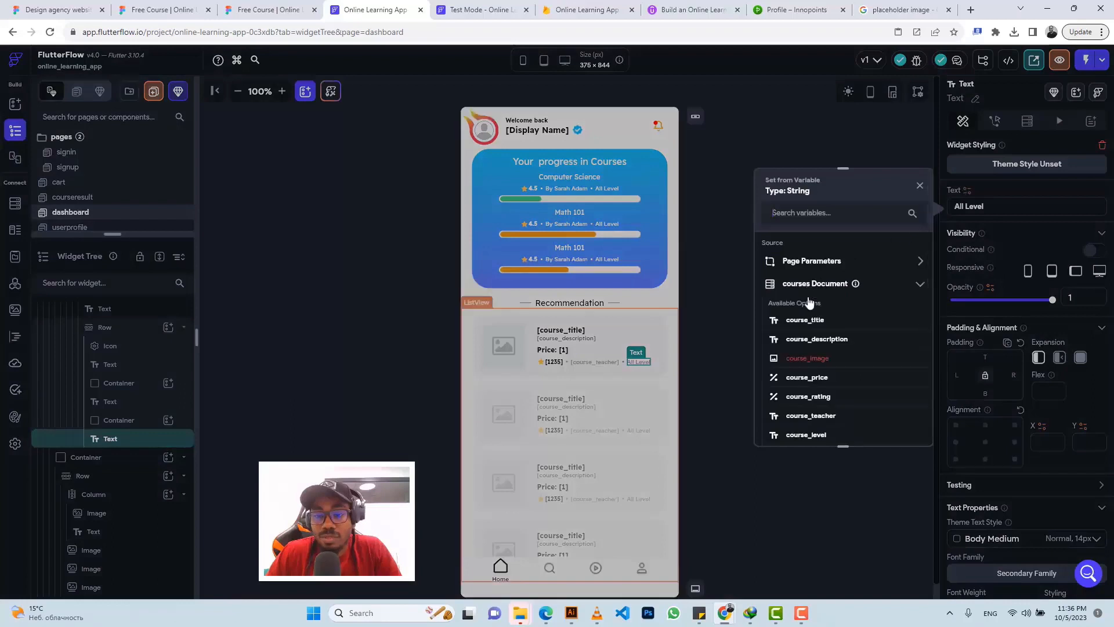
left_click(804, 435)
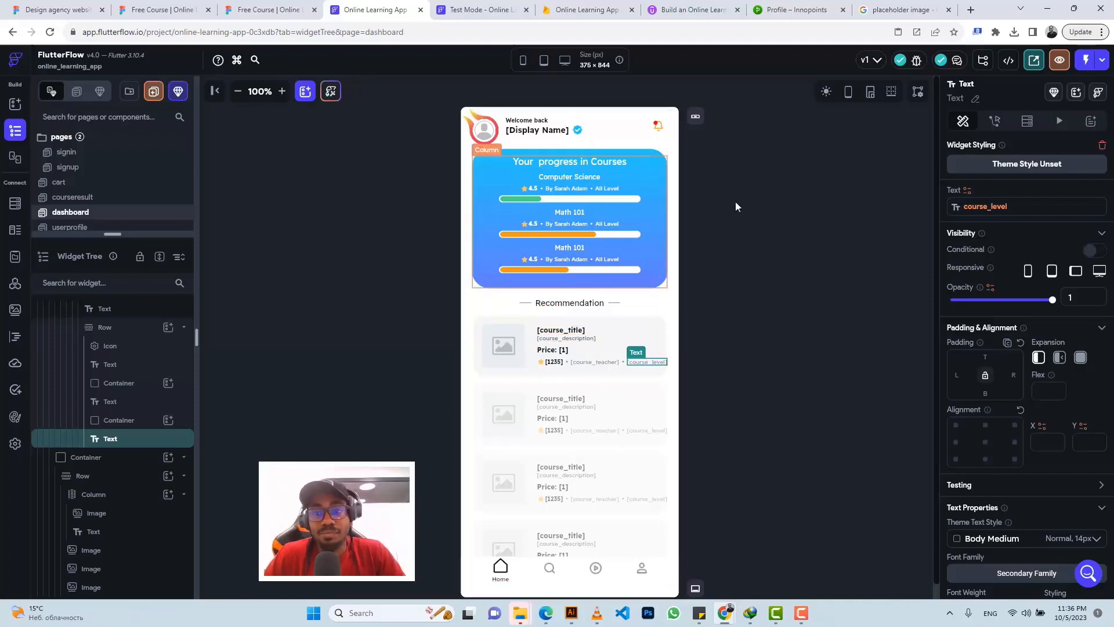
left_click(474, 5)
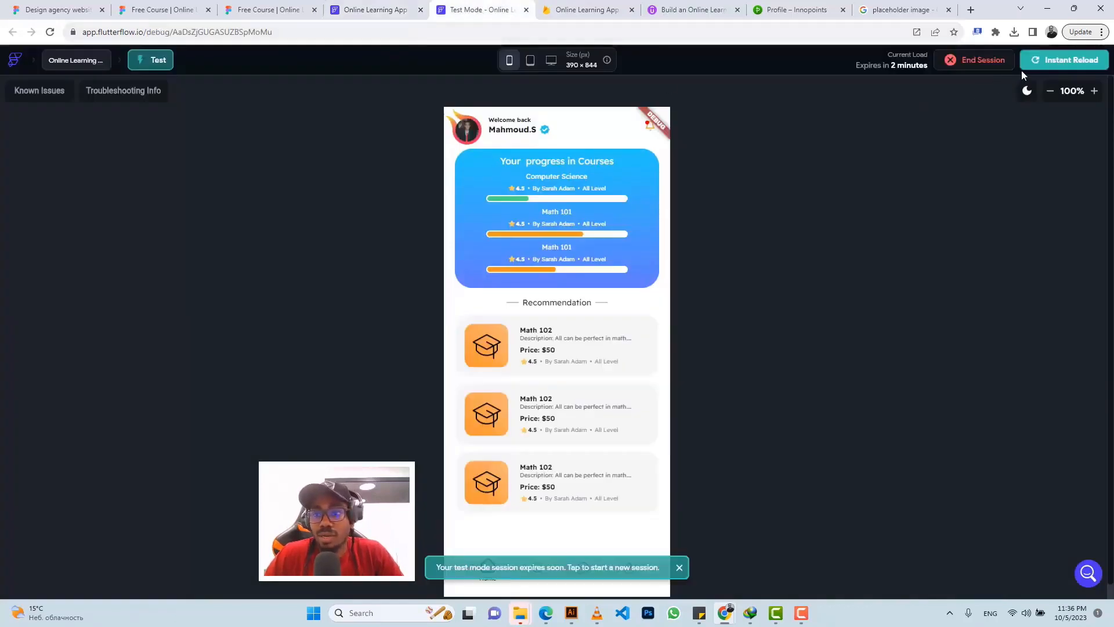
Step: End the expired test session, start a new one, and close the old test tab
left_click(973, 62)
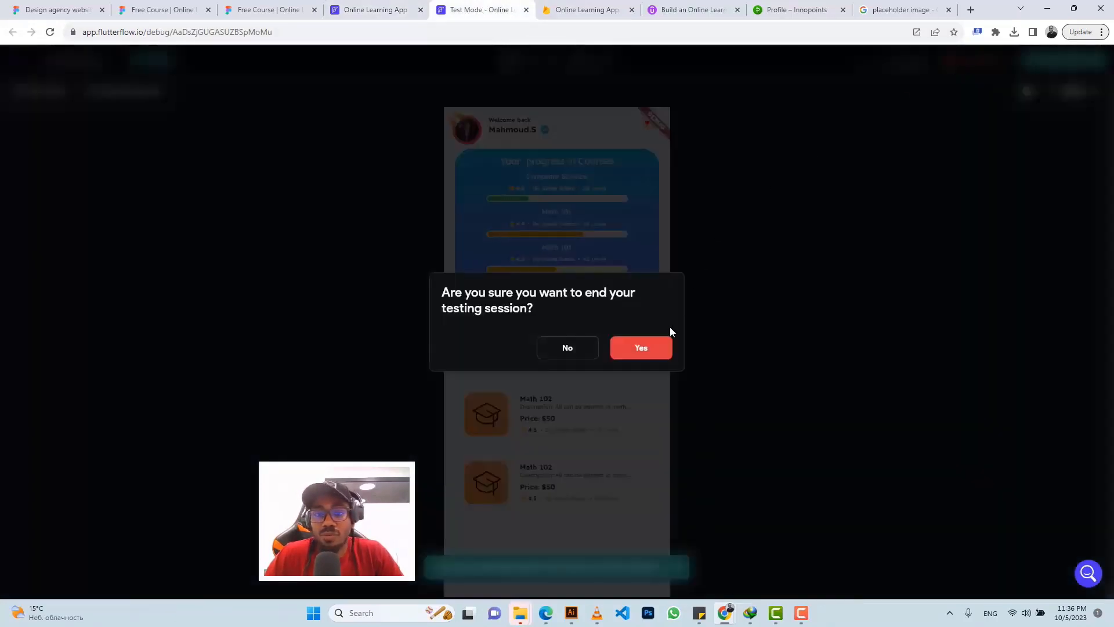
left_click(639, 352)
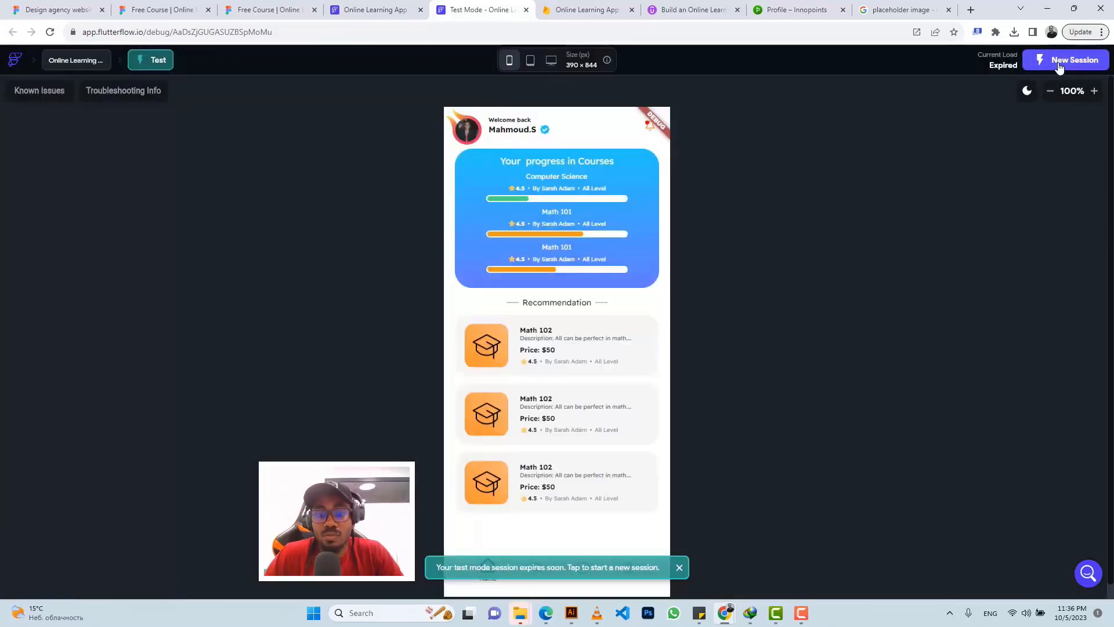
left_click(679, 572)
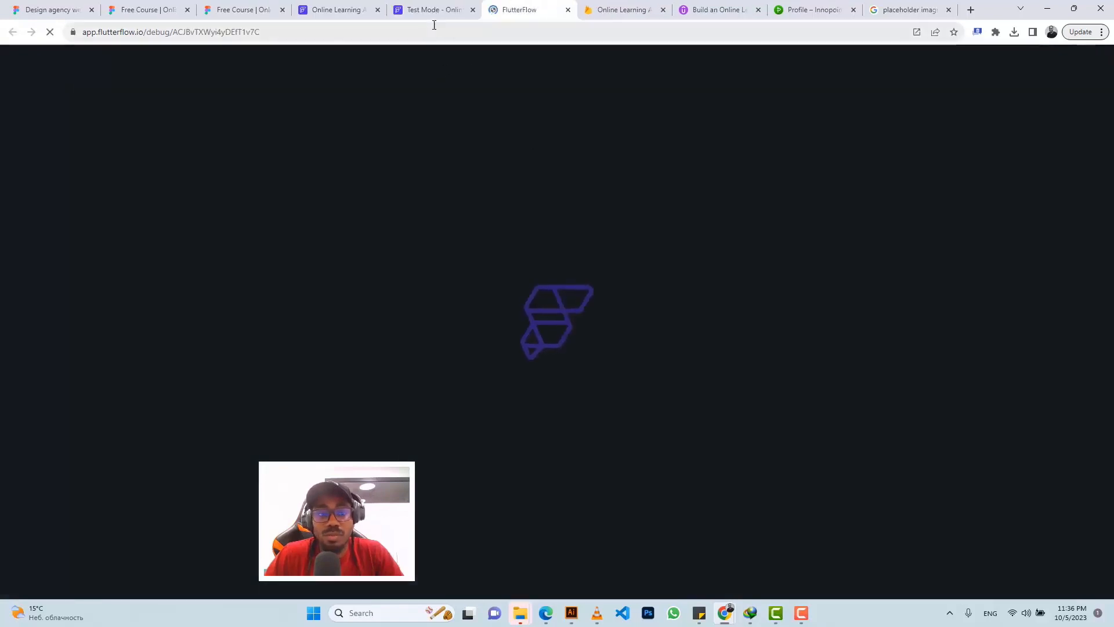
left_click(413, 10)
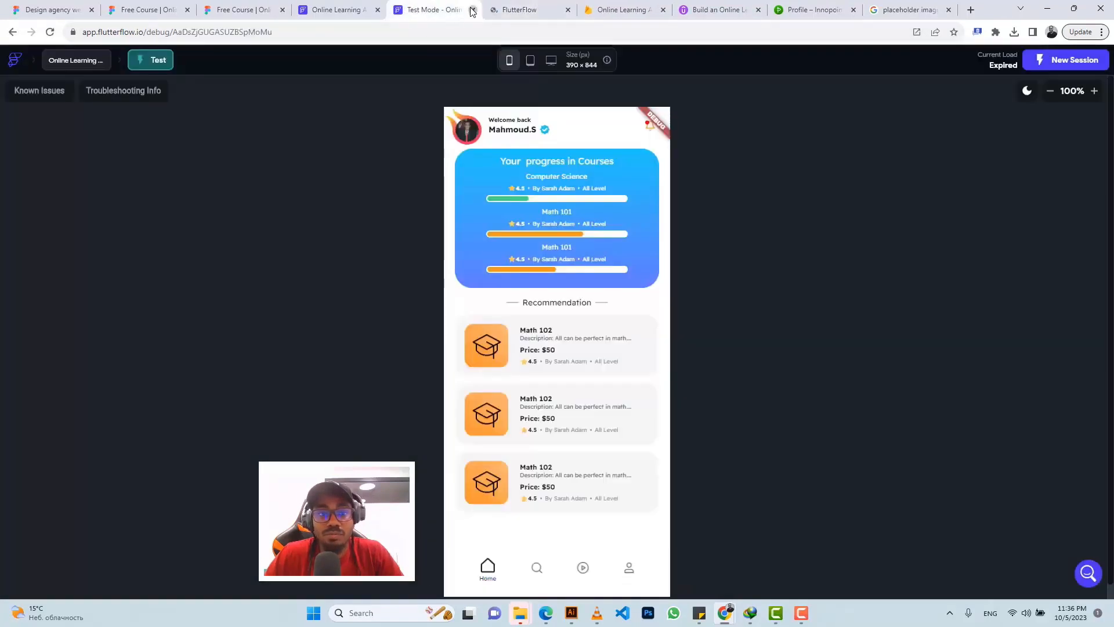
left_click(473, 10)
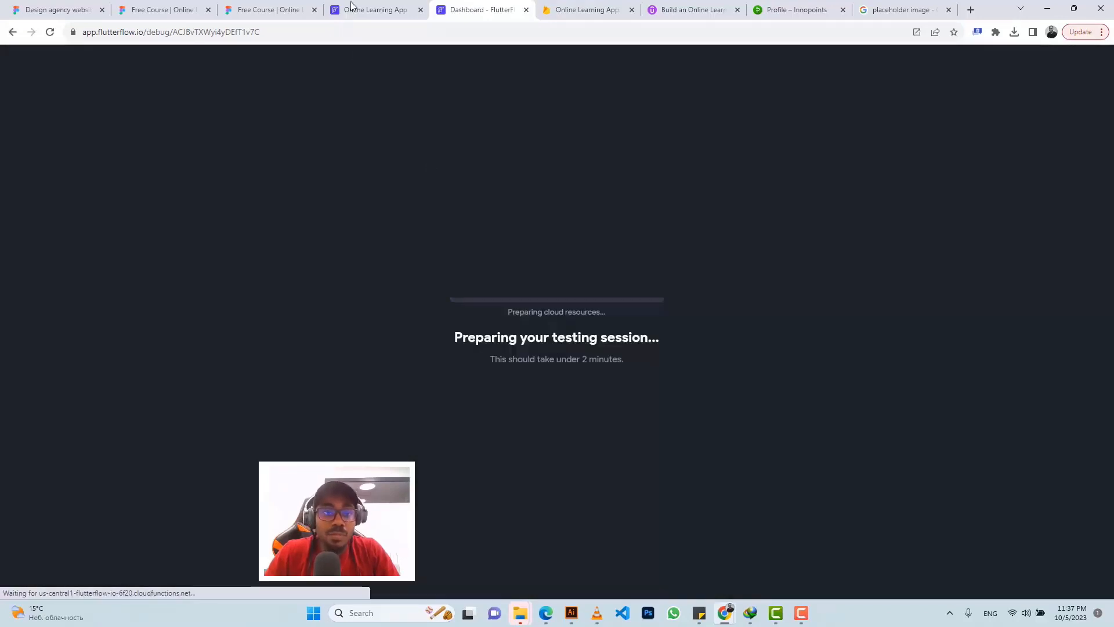
left_click(352, 8)
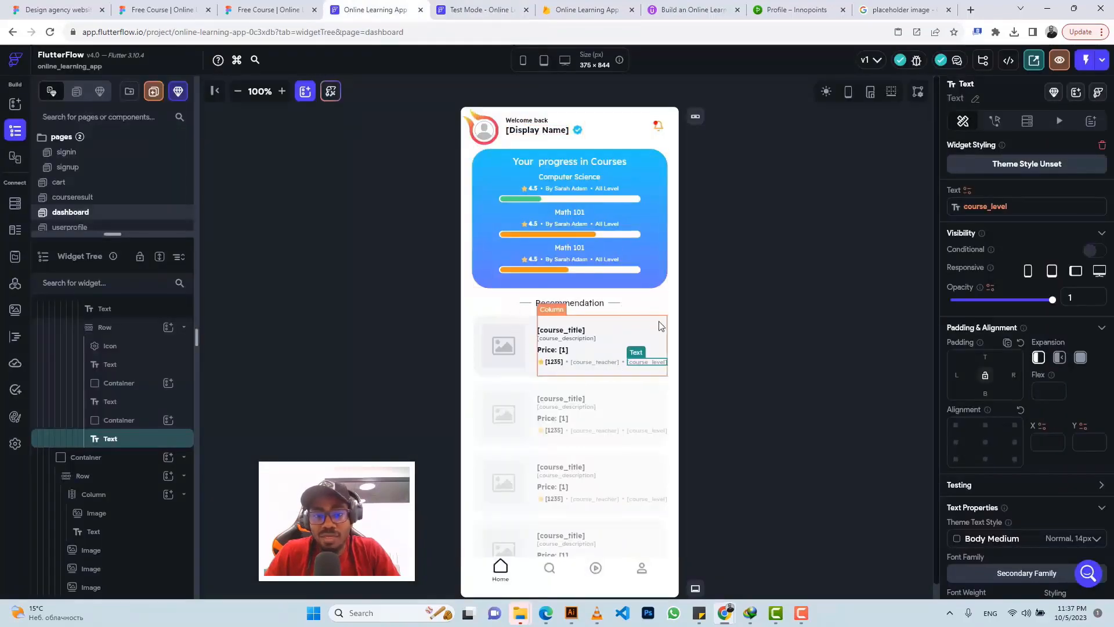
Step: Zoom out in Figma to compare the dashboard's recommendation cards with the other app screens
left_click(261, 8)
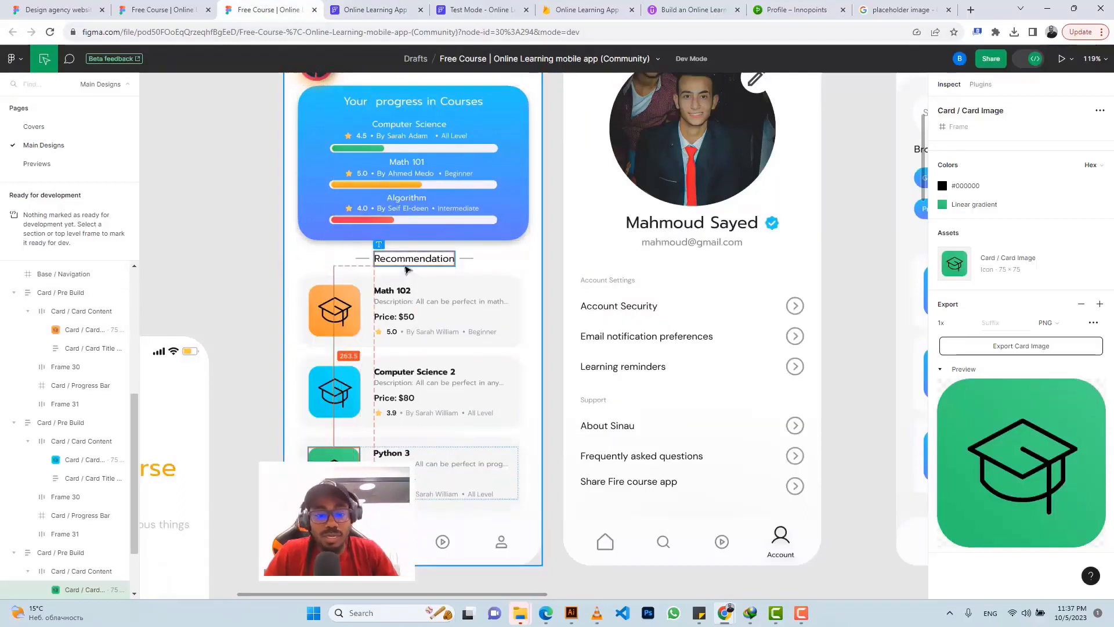
scroll(407, 269, "down", 5)
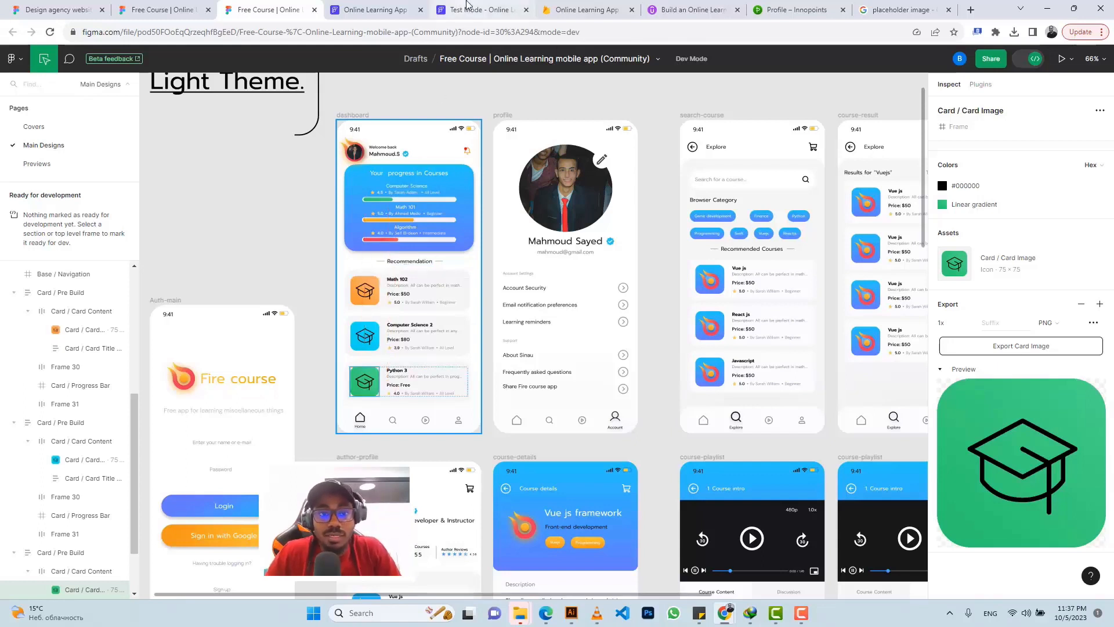
left_click(467, 6)
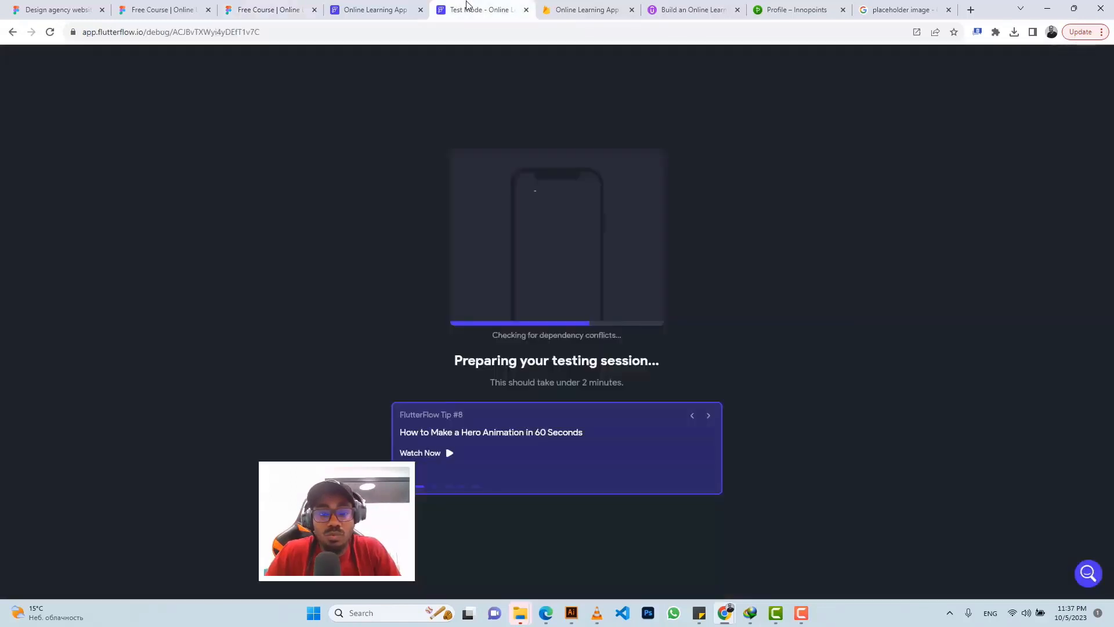
Step: Open the users collection in Firestore settings and bring up its Manage Content view
left_click(342, 10)
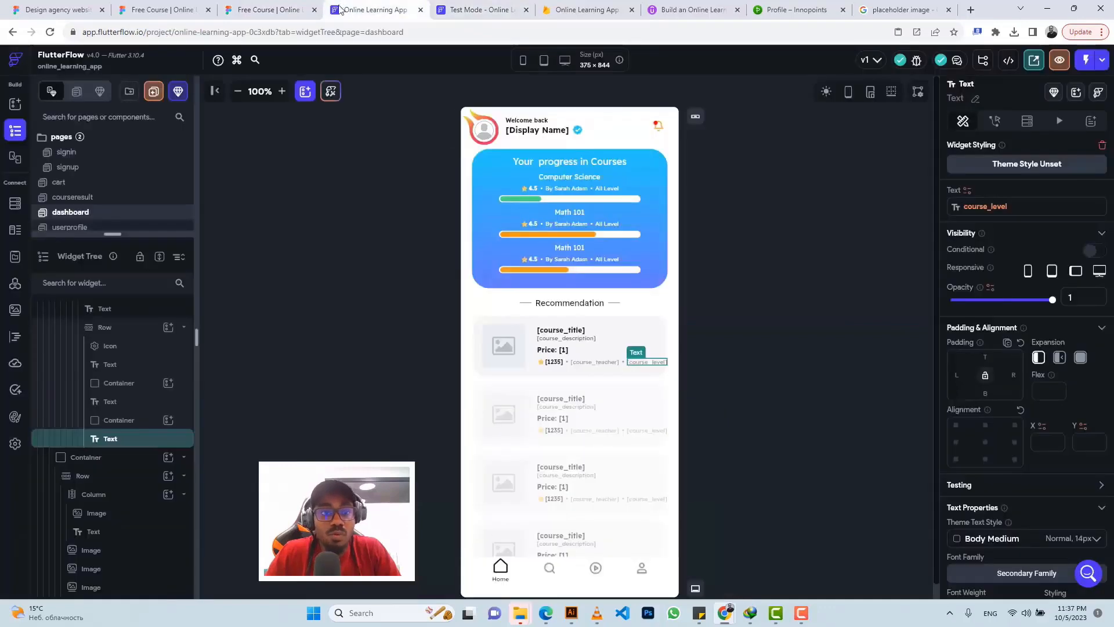
left_click(11, 444)
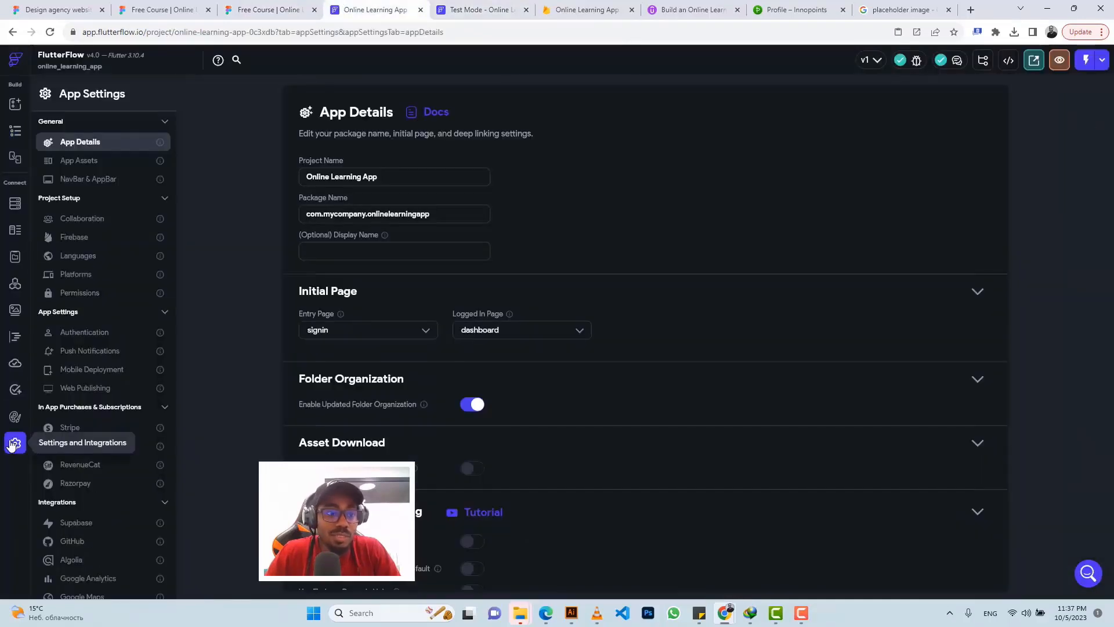
left_click(14, 207)
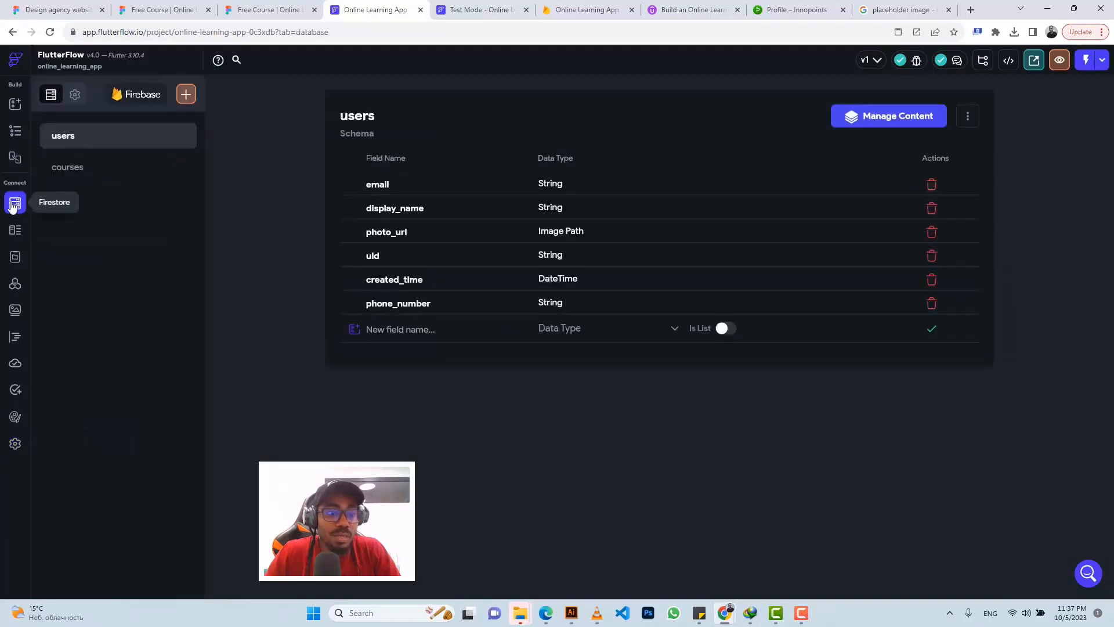
left_click(888, 118)
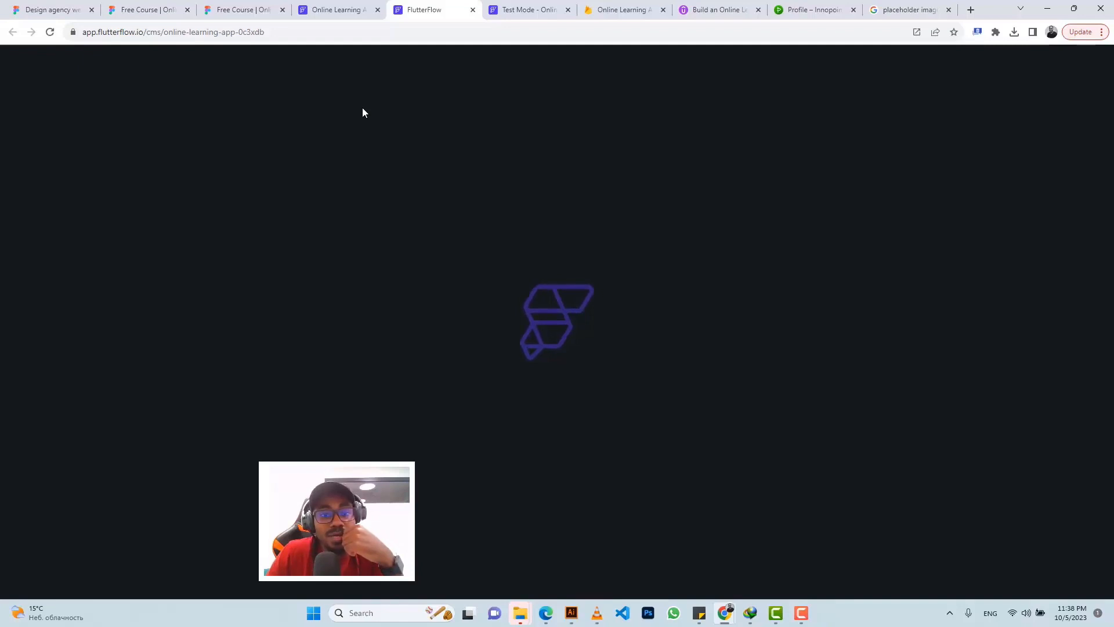
left_click(535, 10)
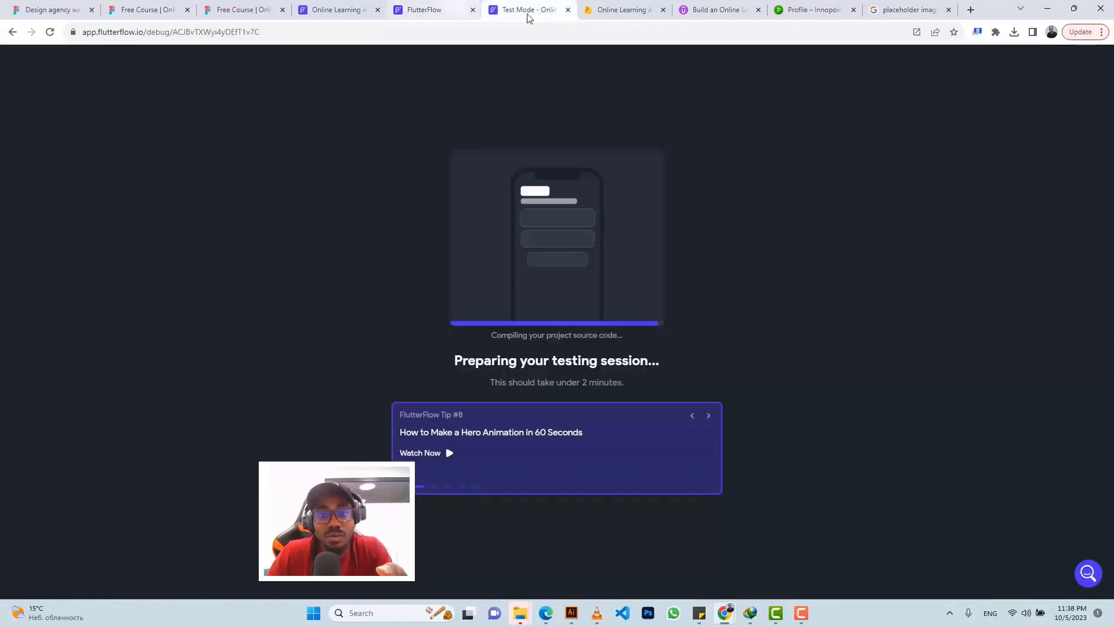
left_click(916, 8)
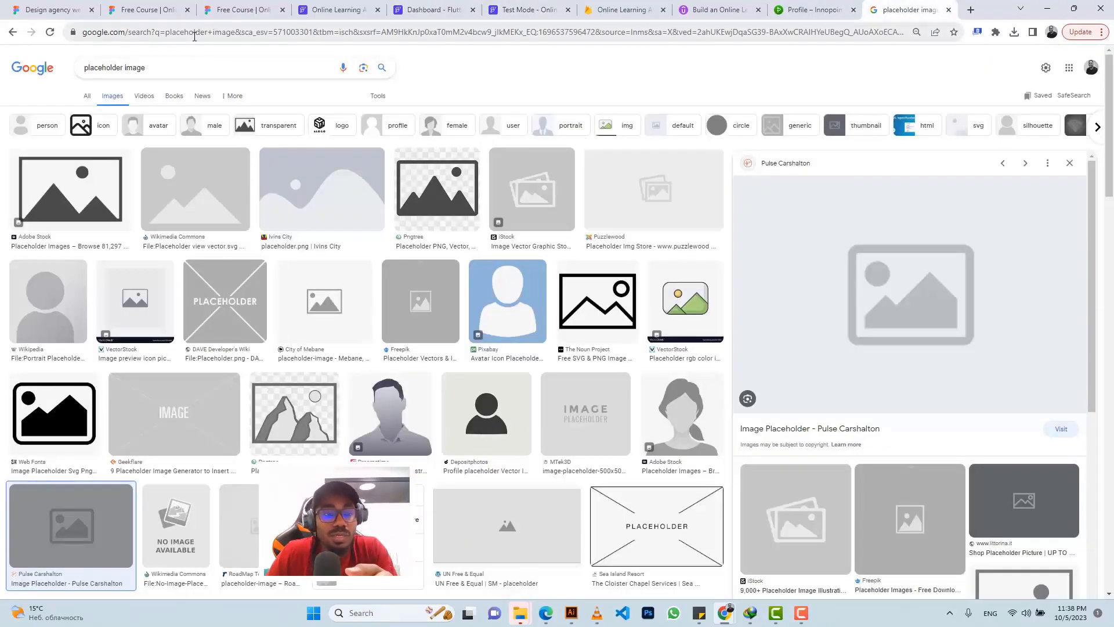
Step: Search Google Images for 'integral calculus course' and scroll through the results
left_click(165, 68)
key("ctrl+a")
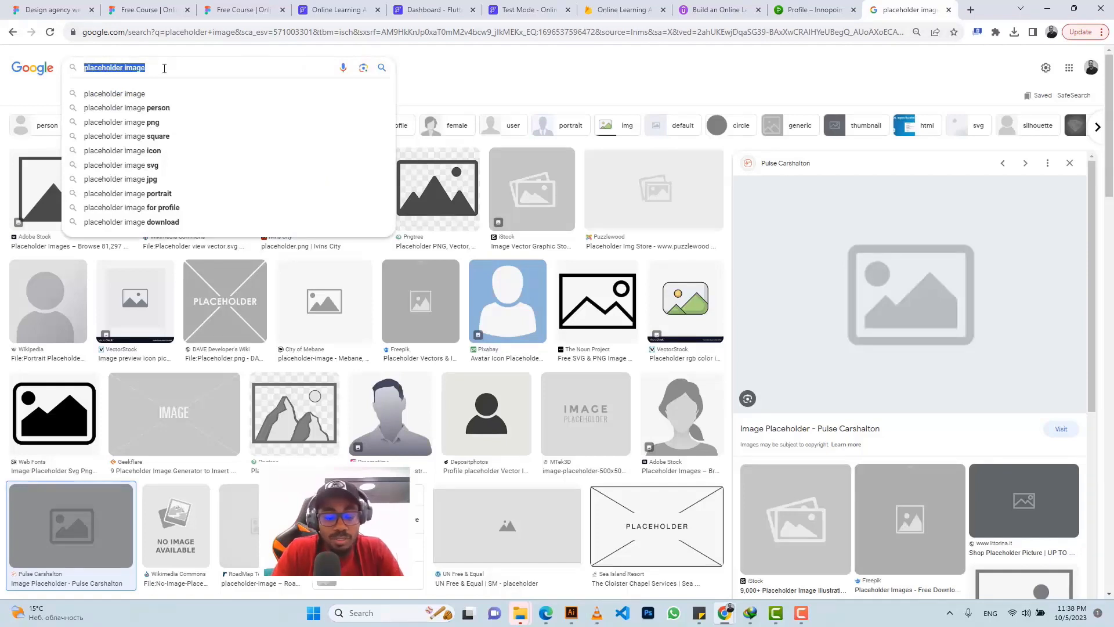
type("i")
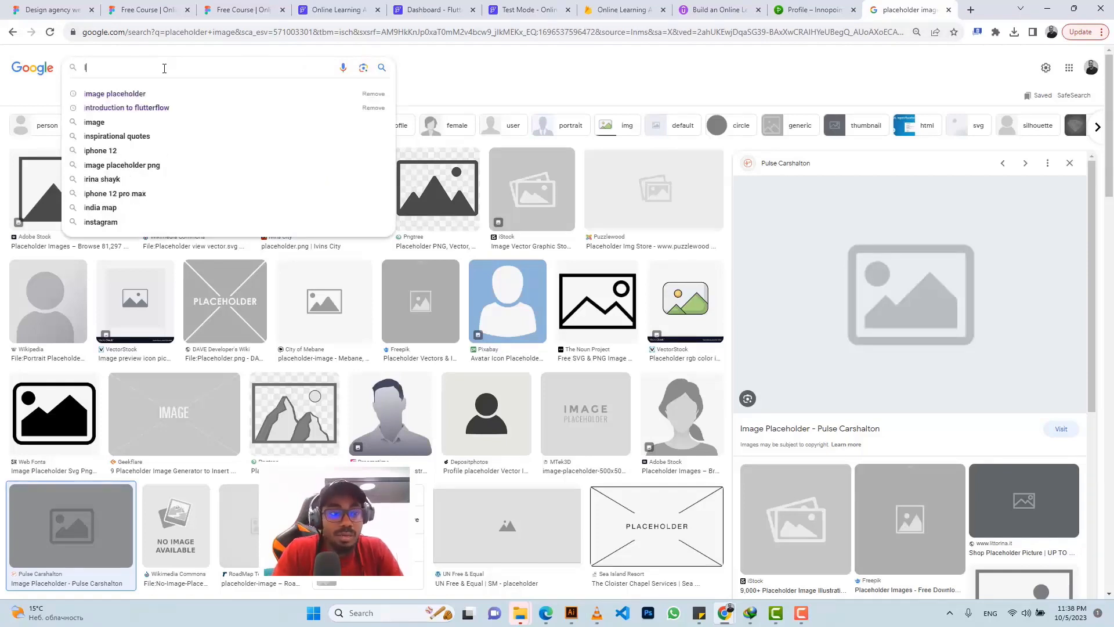
type("ntegra")
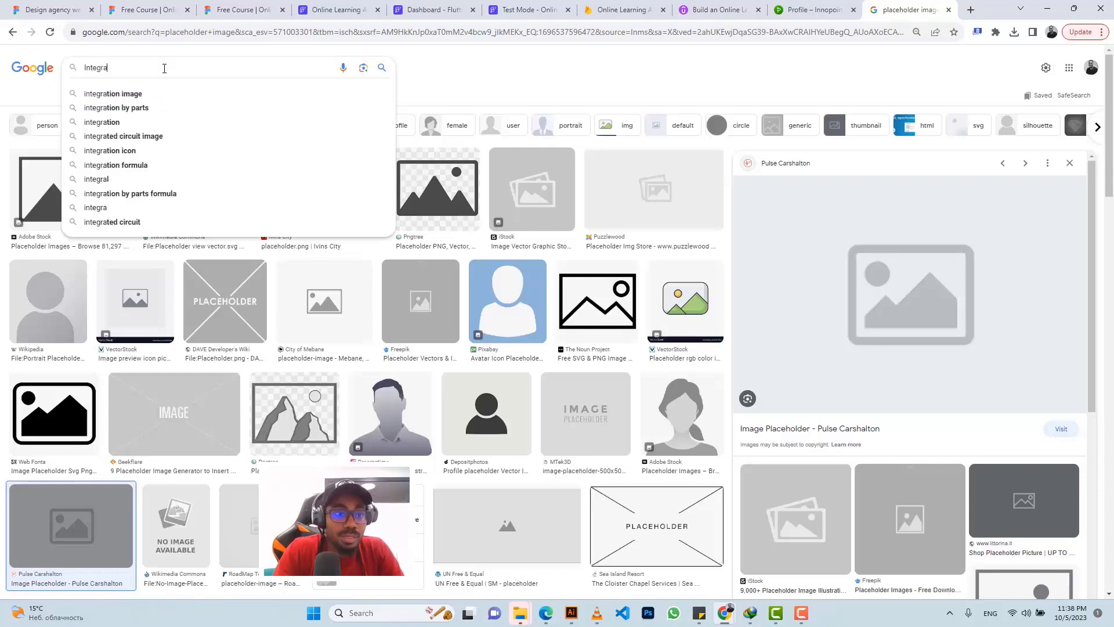
type("l cal")
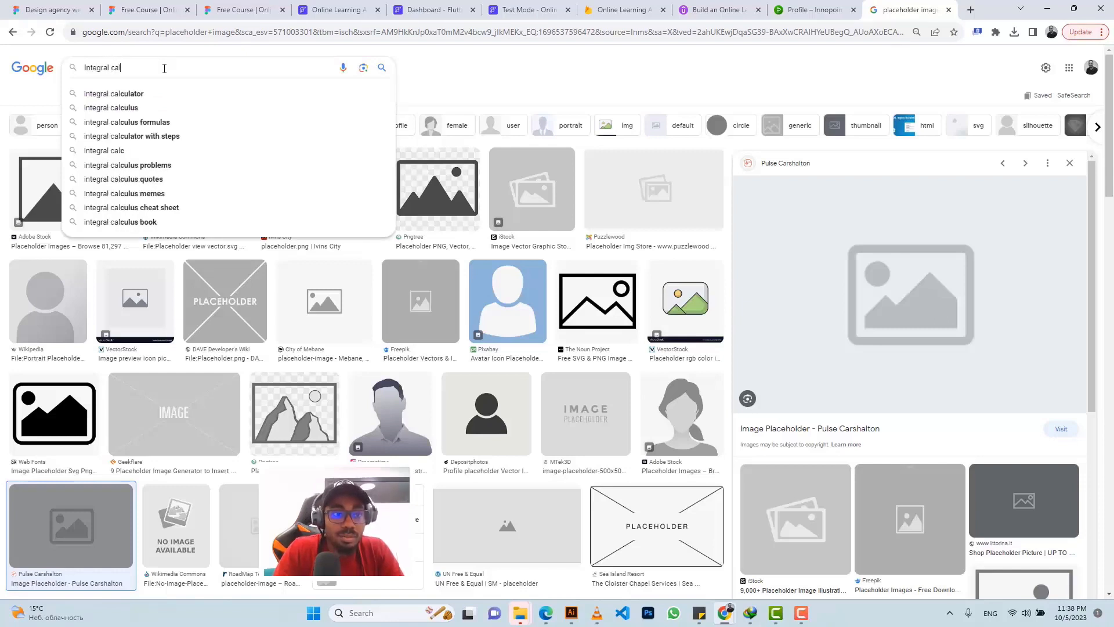
type("culus course")
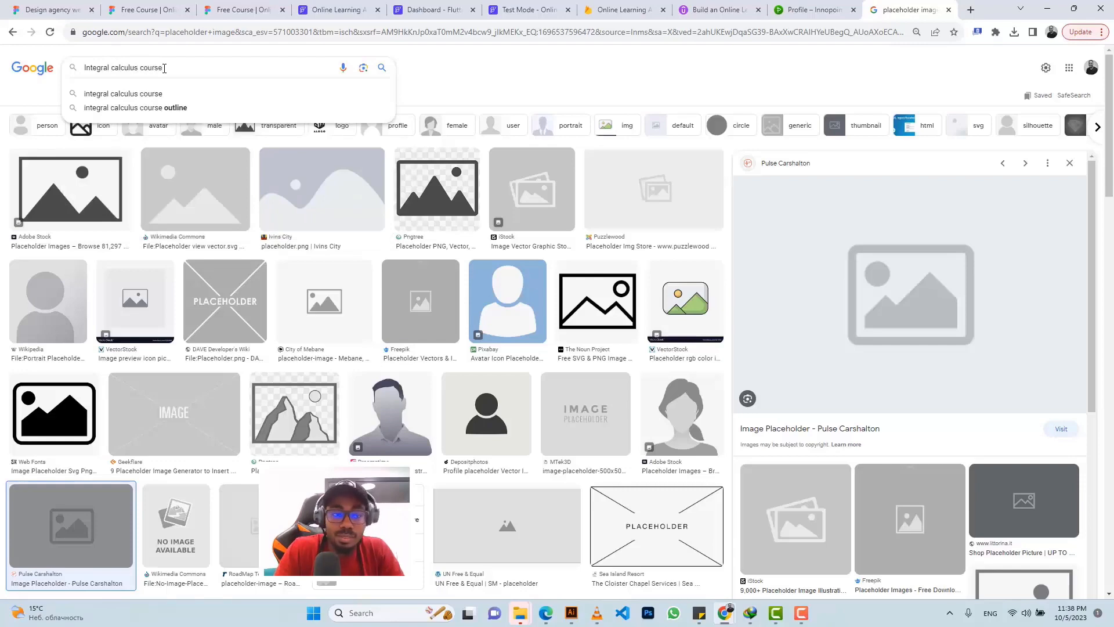
key("Return")
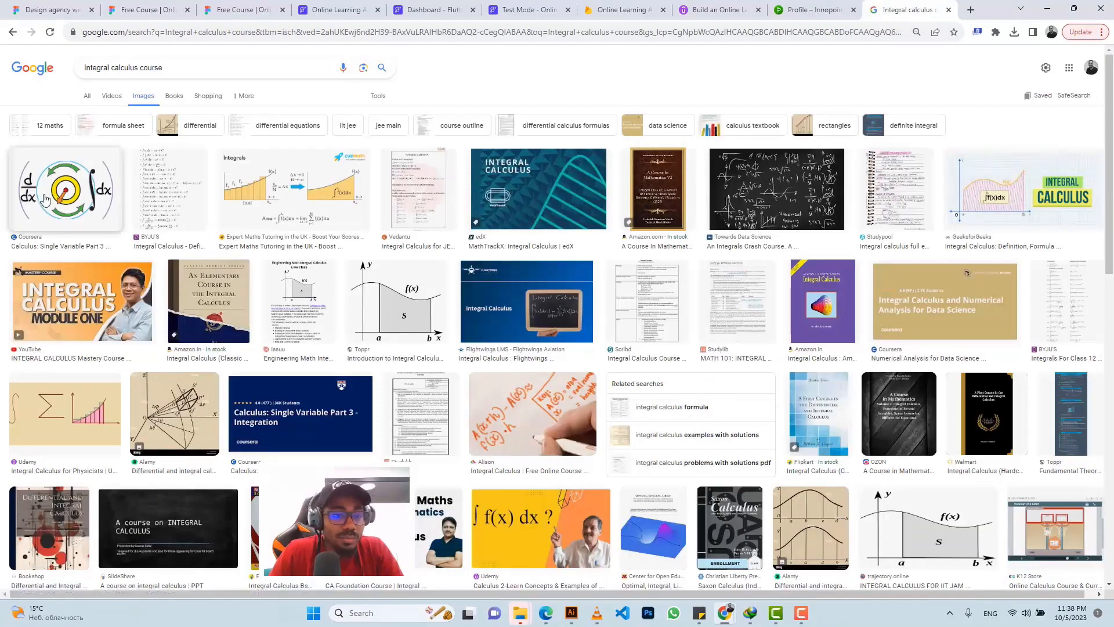
scroll(316, 174, "down", 2)
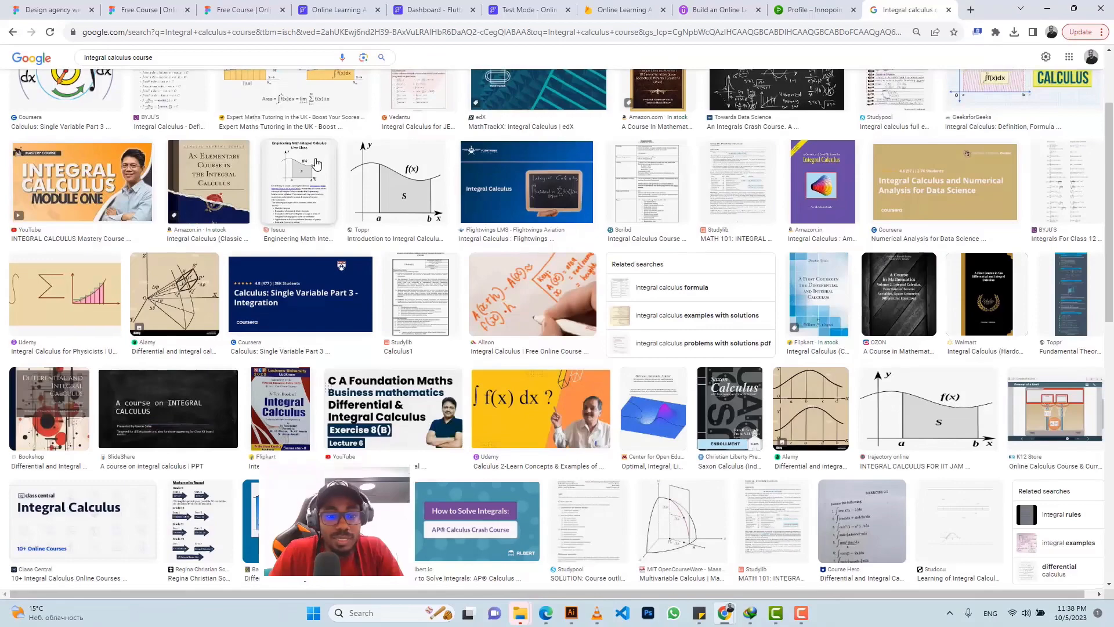
scroll(316, 164, "down", 2)
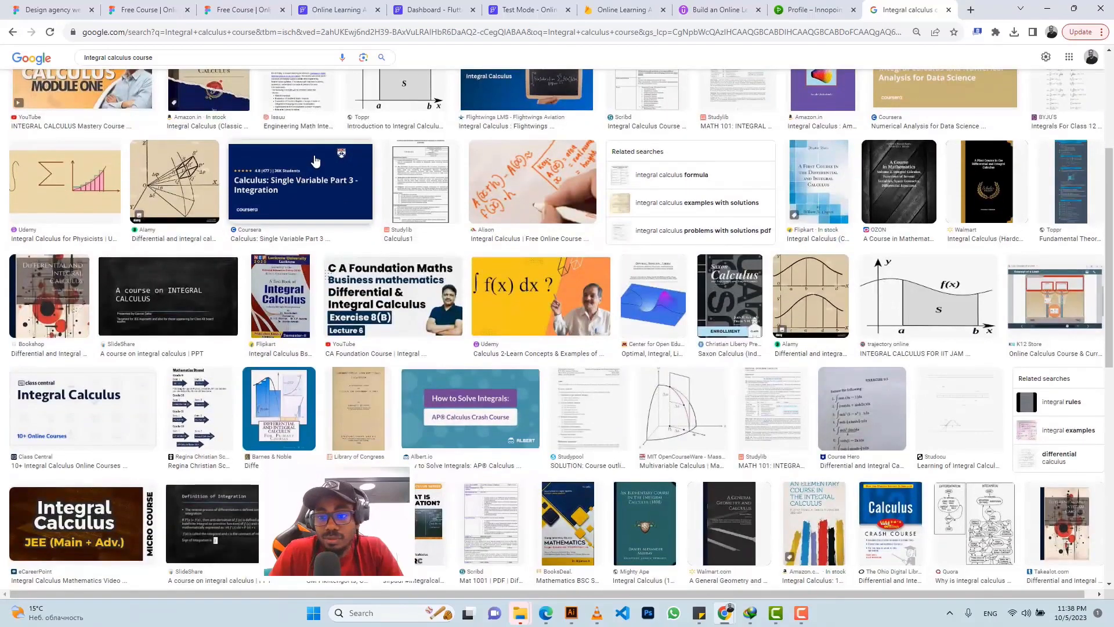
scroll(315, 161, "down", 4)
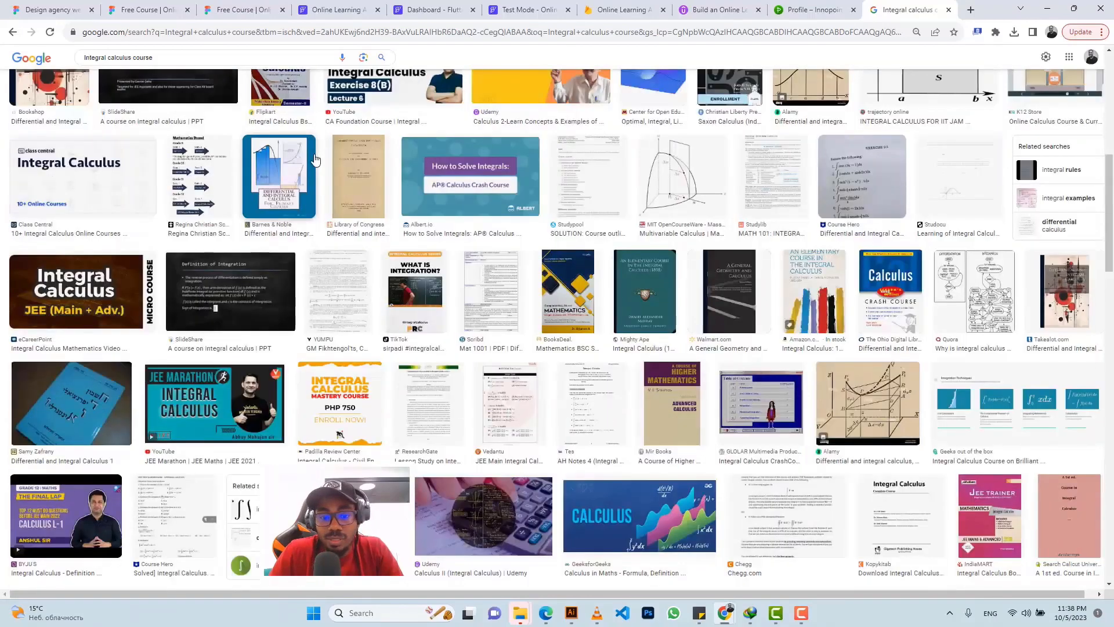
scroll(315, 161, "down", 7)
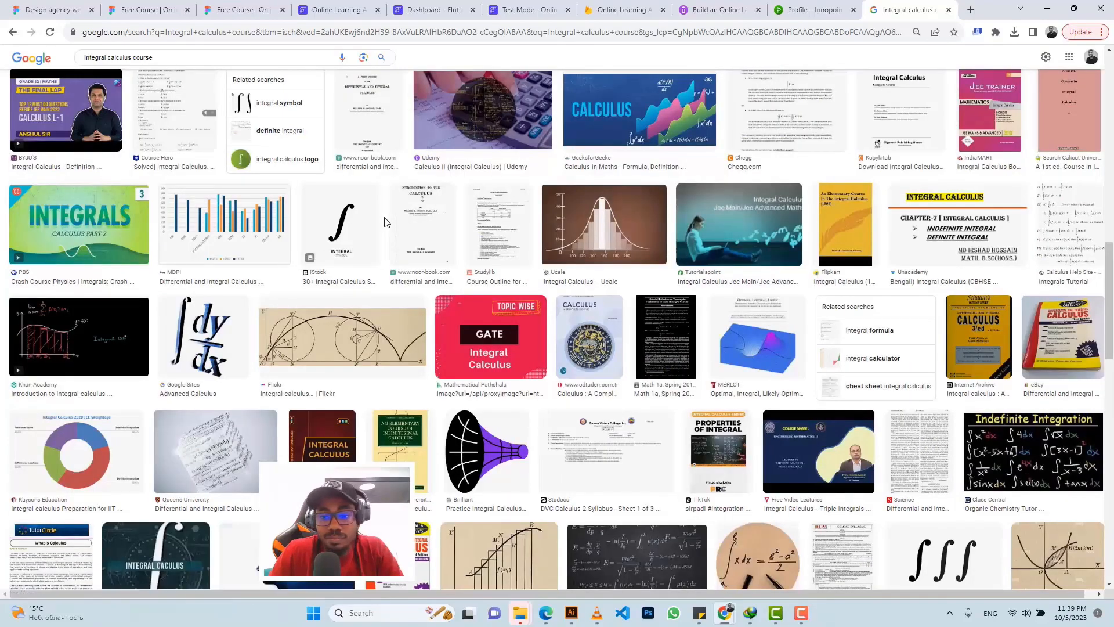
scroll(382, 215, "down", 3)
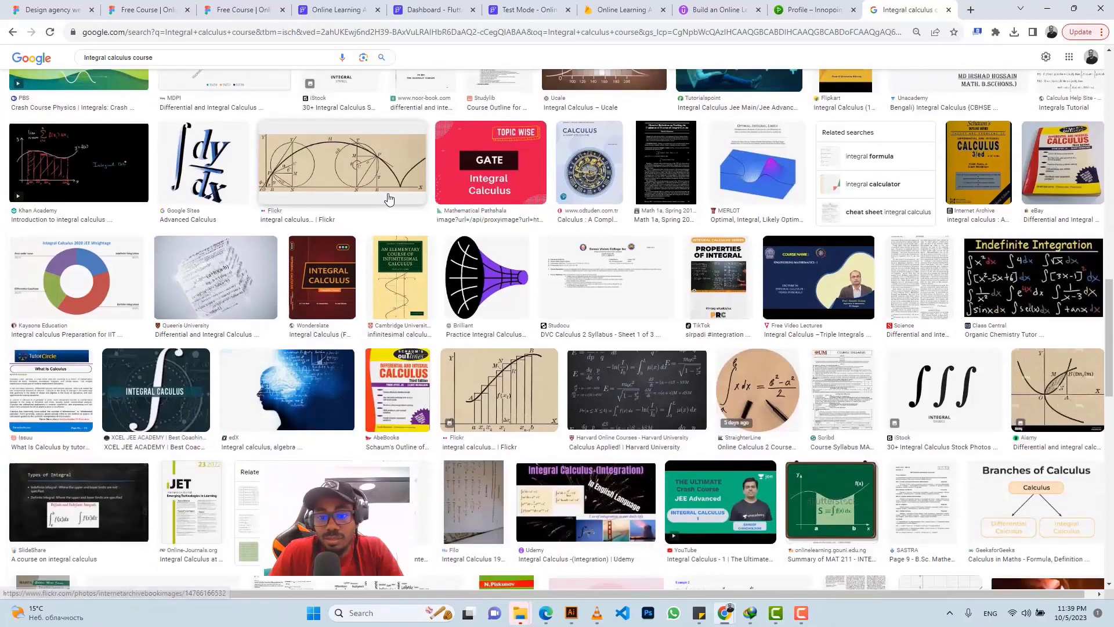
scroll(466, 219, "down", 4)
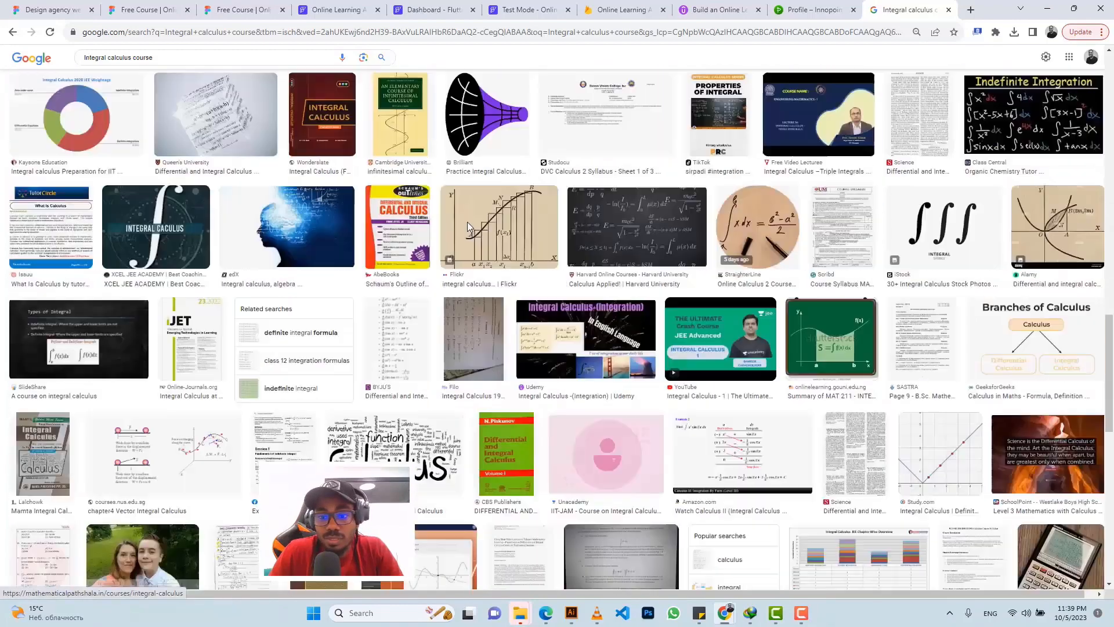
scroll(469, 224, "down", 2)
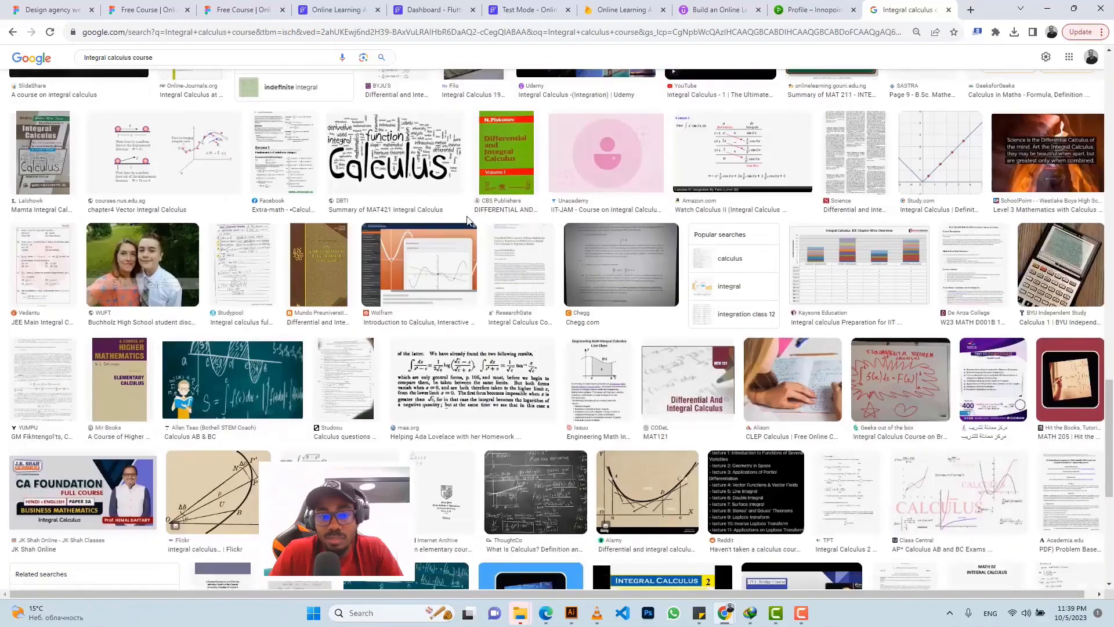
scroll(469, 216, "down", 4)
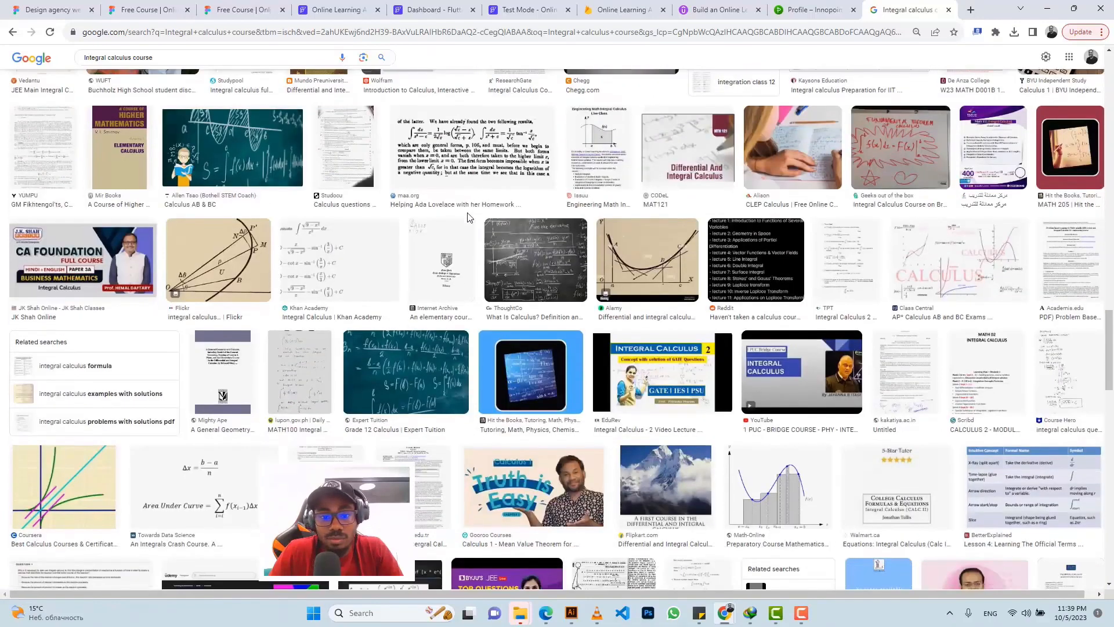
Step: Save the Flickr calculus diagram image from its preview using Save image as
left_click(238, 255)
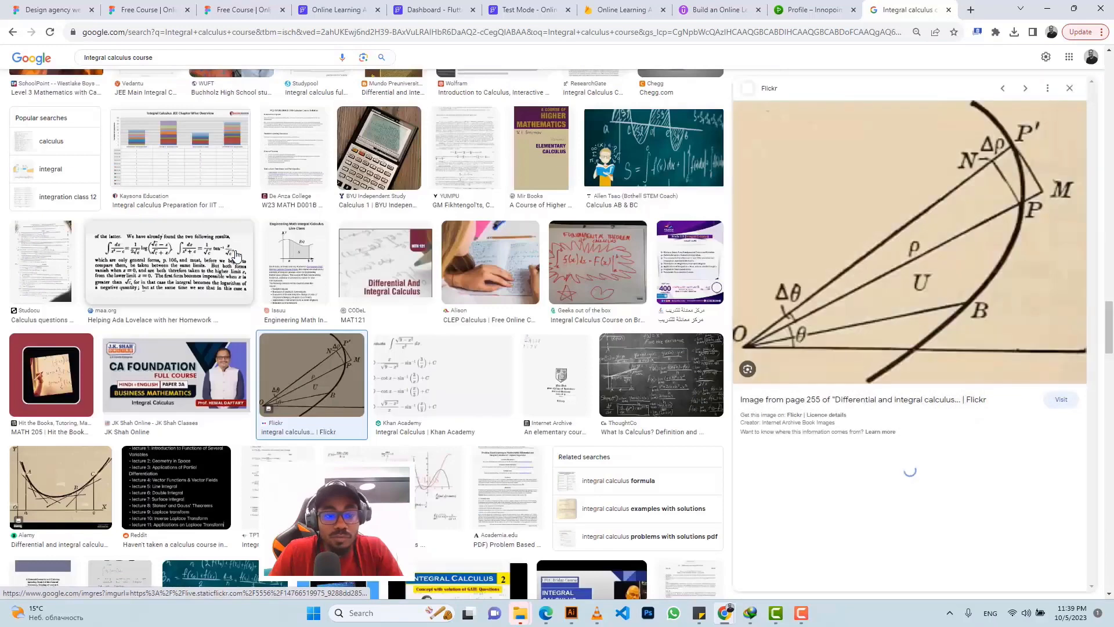
right_click(924, 256)
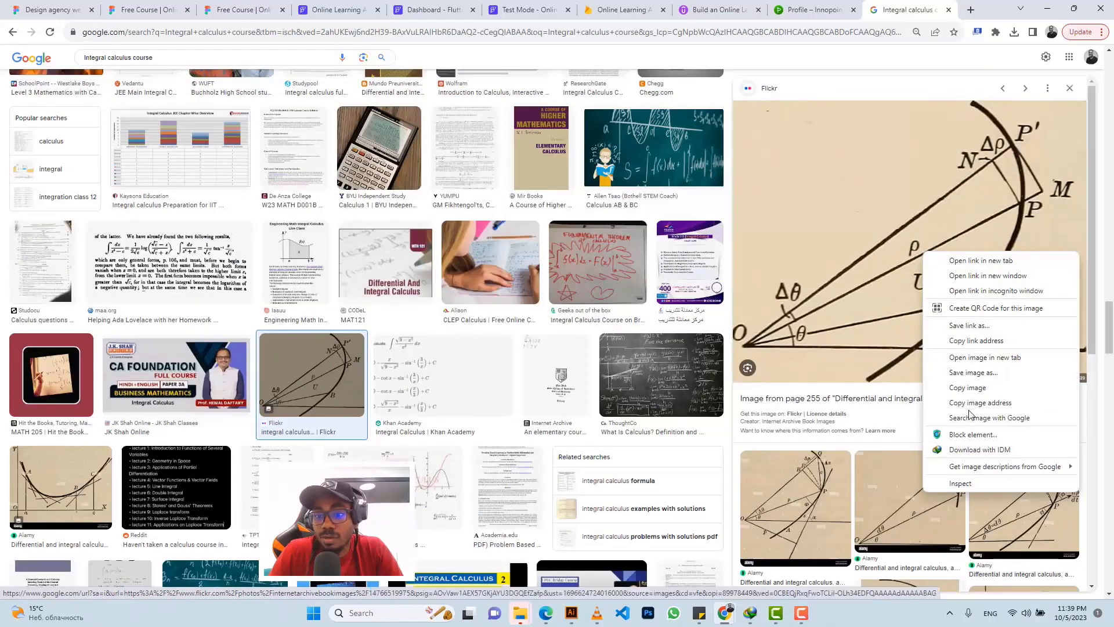
left_click(959, 376)
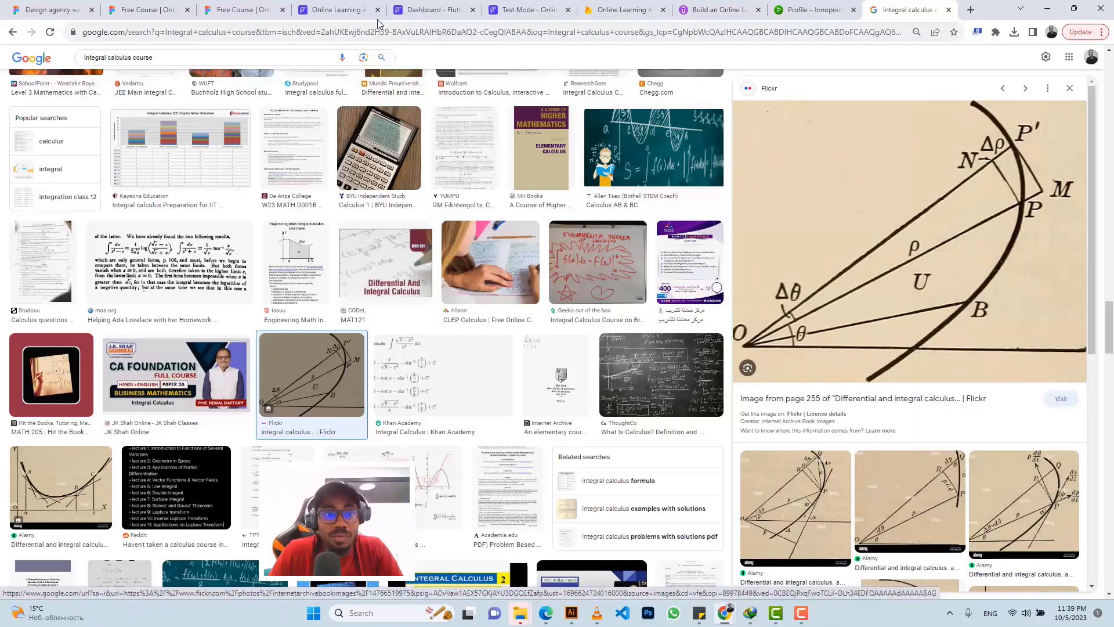
left_click(414, 4)
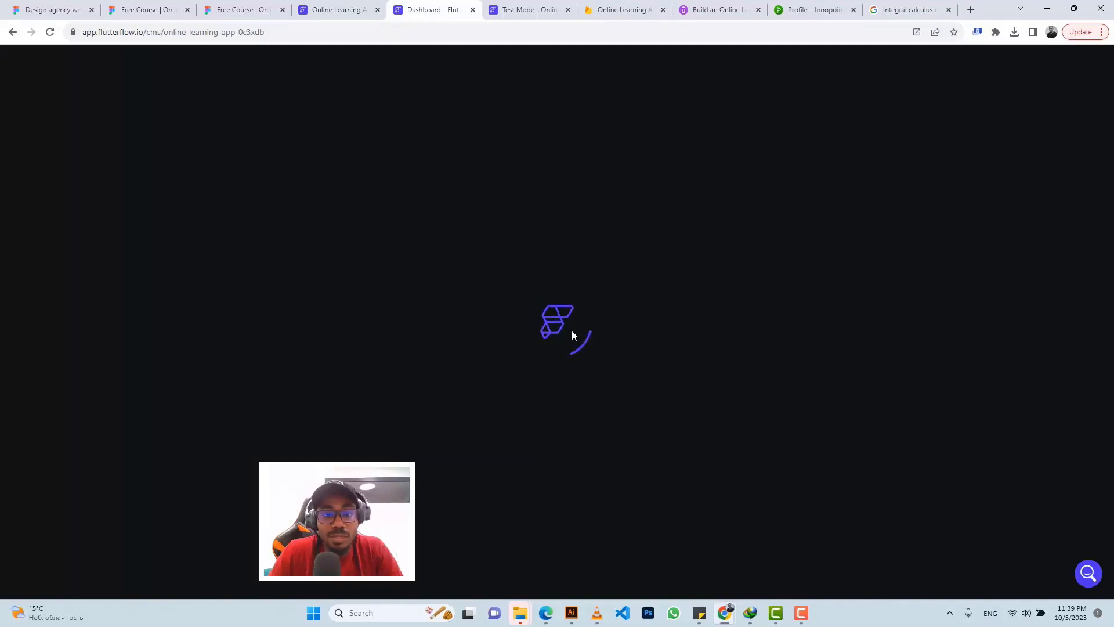
Step: Select the empty courses collection in the Firestore Data Manager and start a new document
left_click(533, 4)
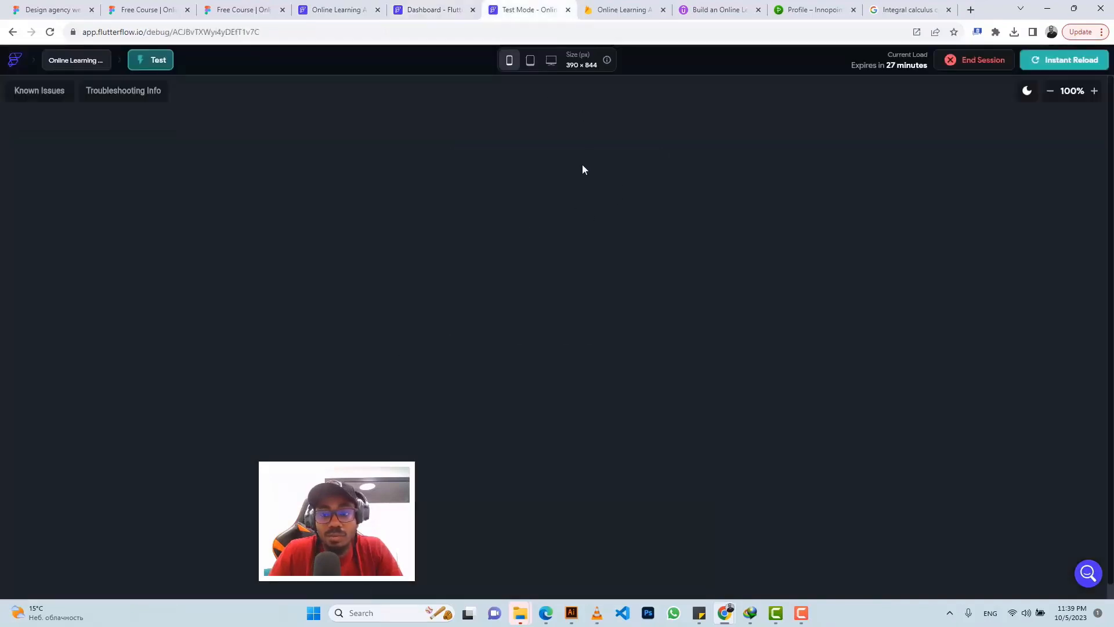
left_click(435, 9)
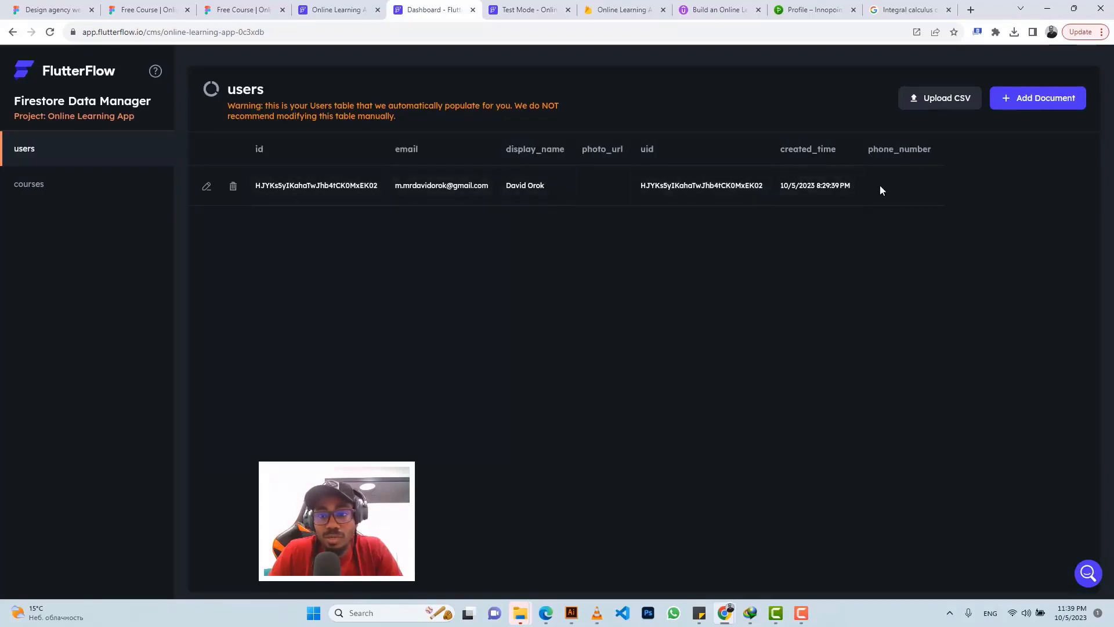
left_click(79, 184)
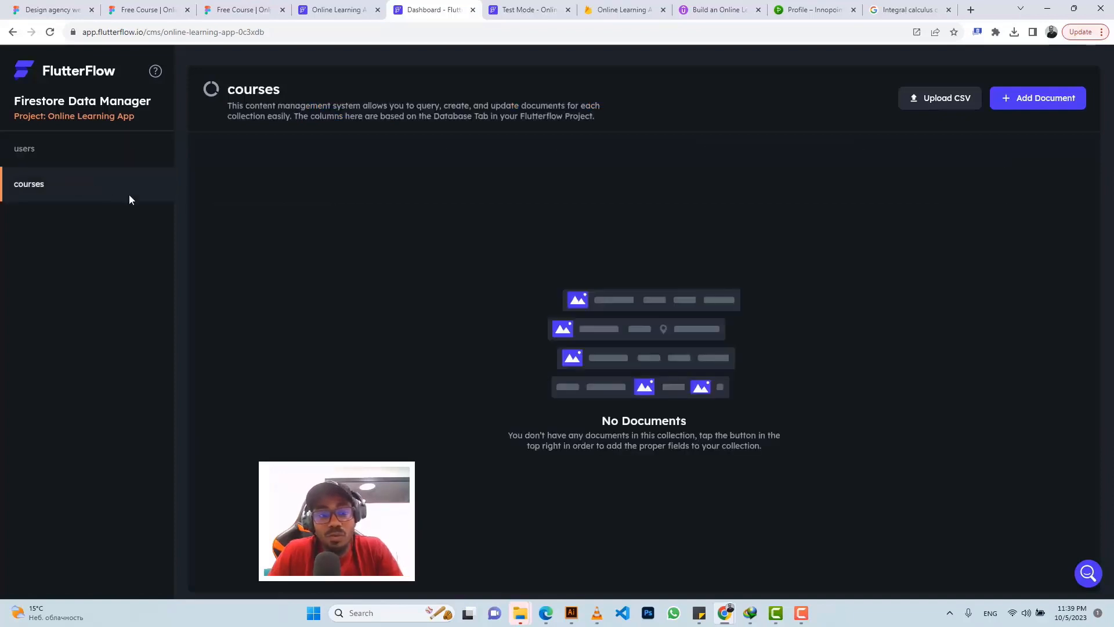
left_click(503, 9)
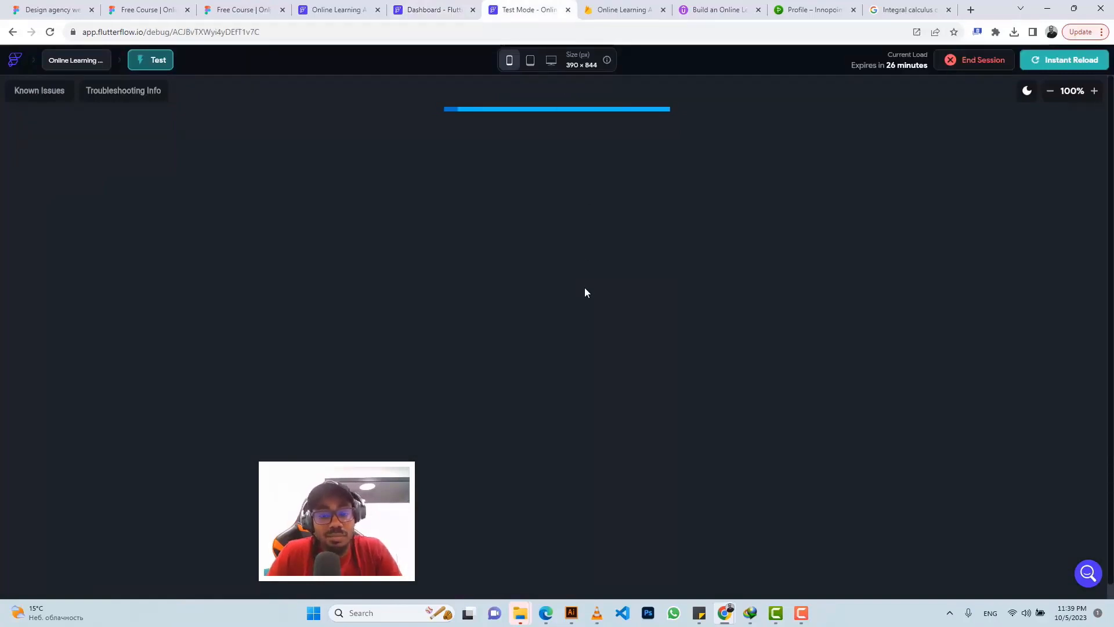
left_click(432, 9)
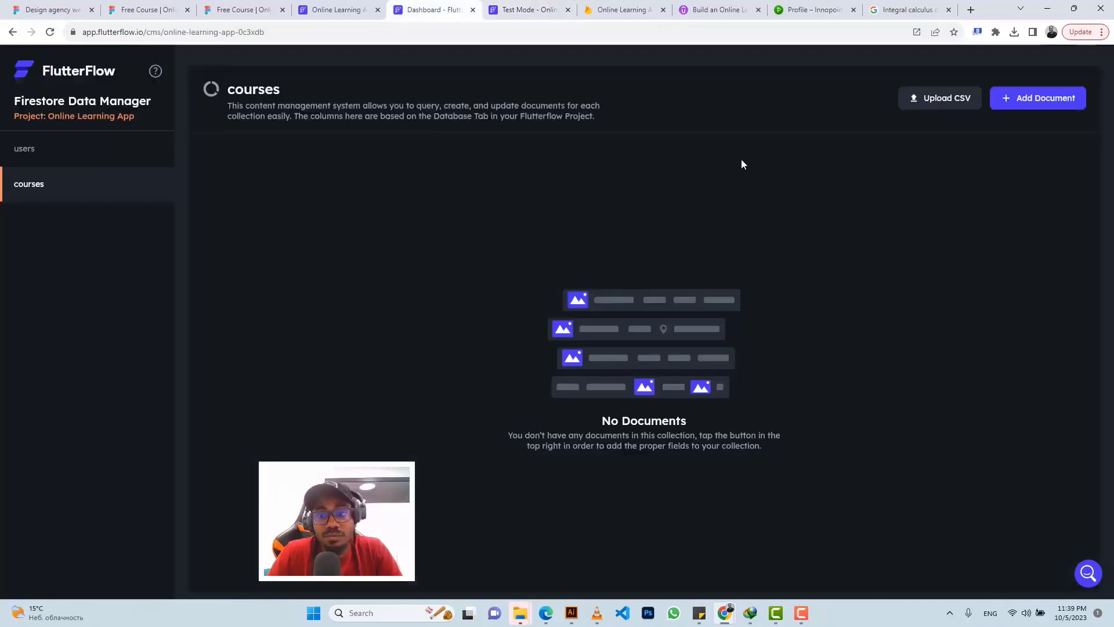
left_click(1018, 96)
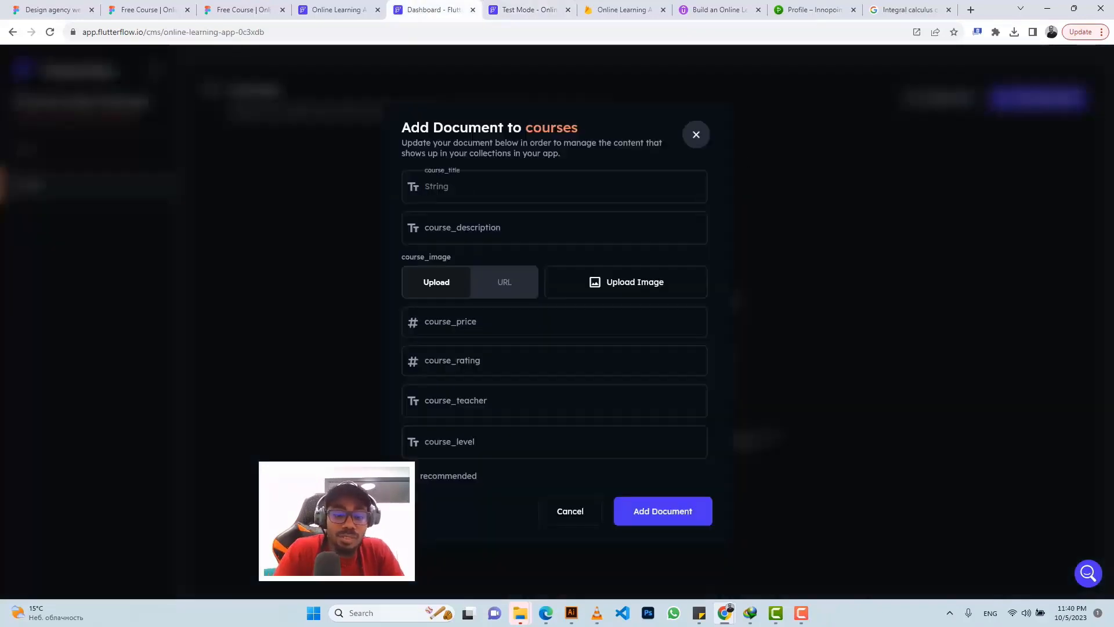
Step: Enter 'Integral Calculus' as the course name with a description about Differentiation and Integration
type("In")
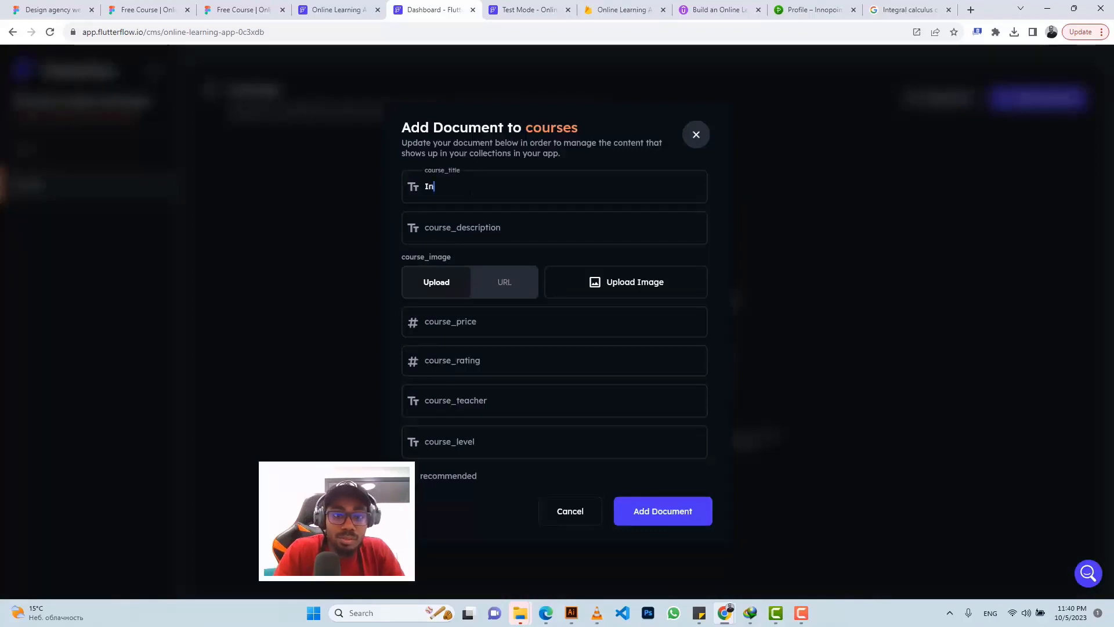
type("tegral Calculus")
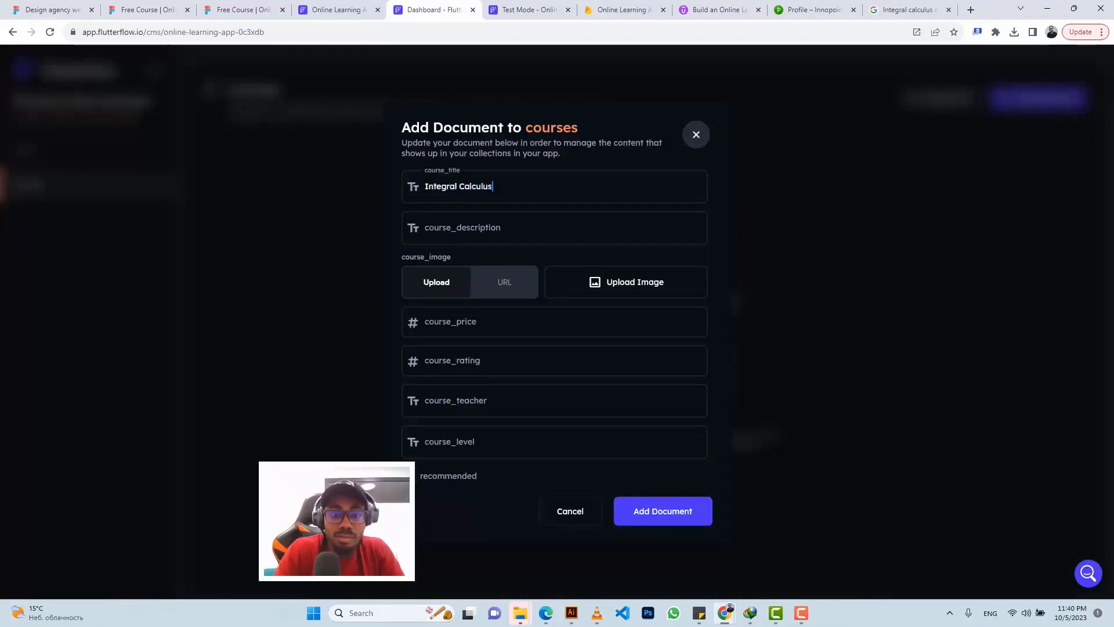
key("Tab")
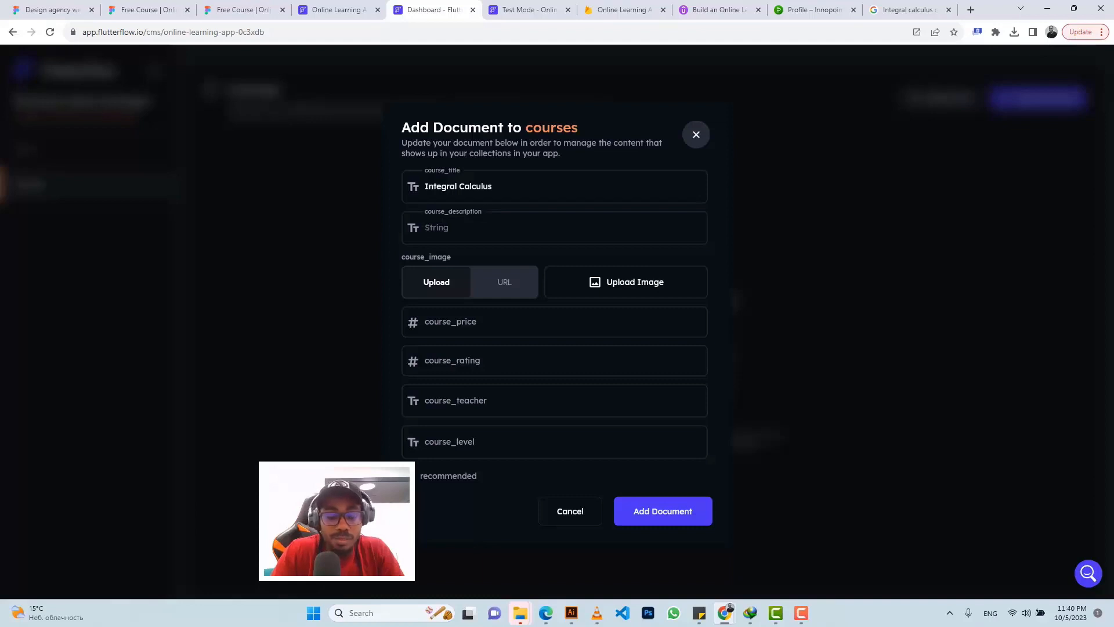
type("Diff")
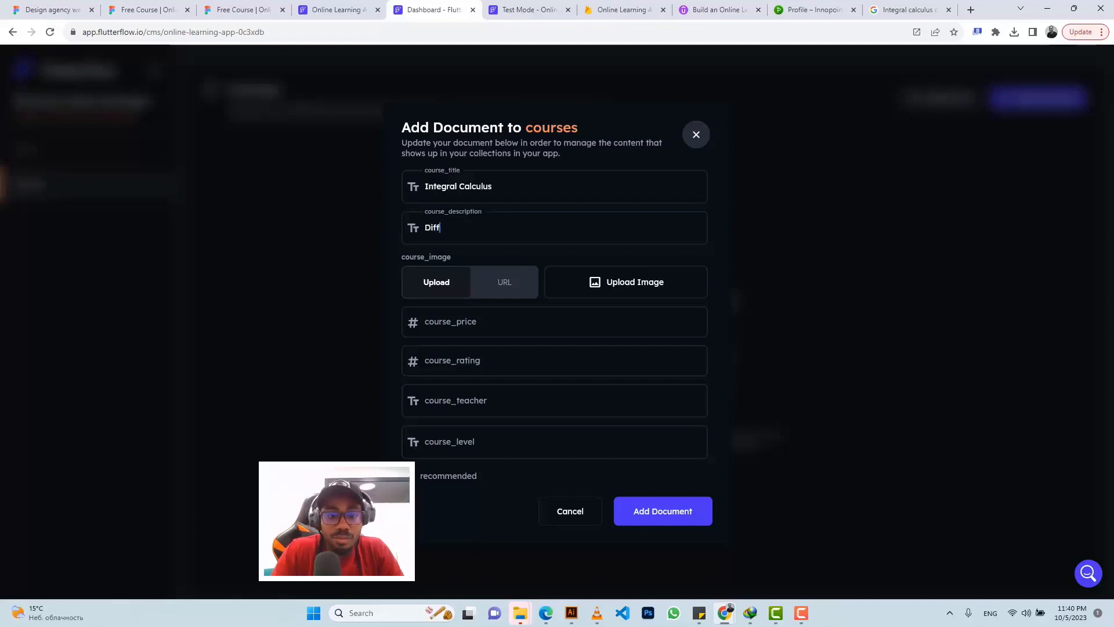
type("erentiation and")
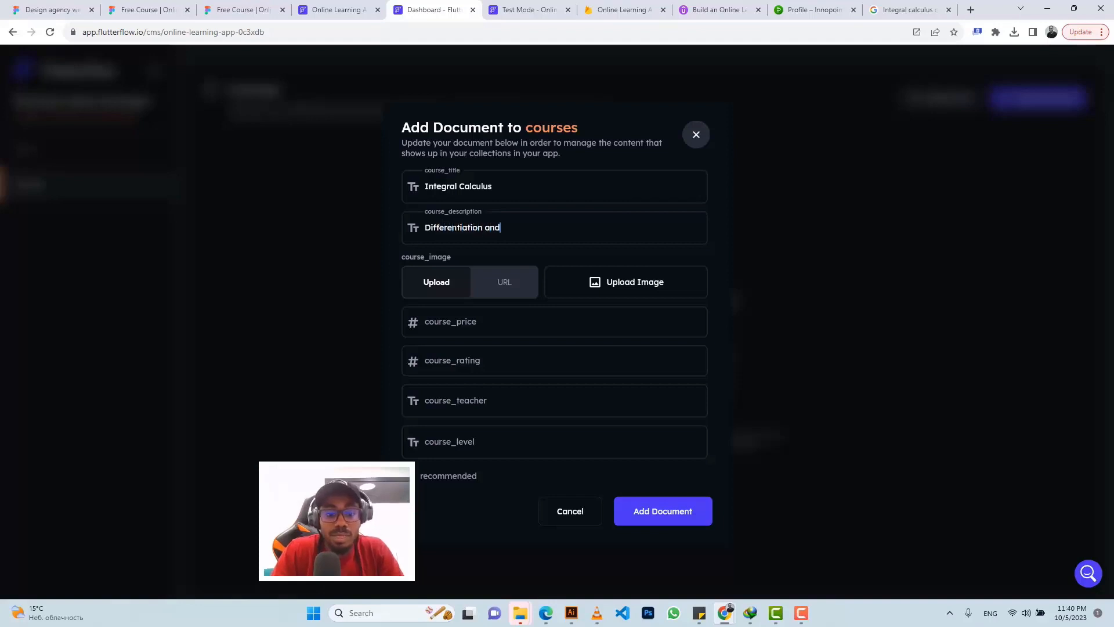
type(" Integrat")
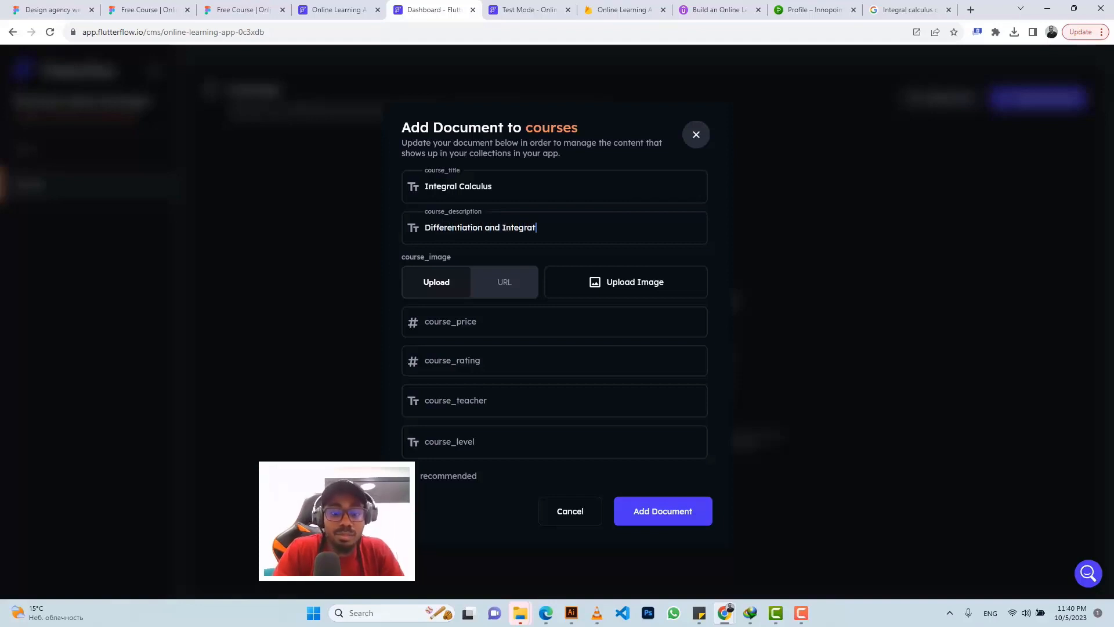
type("ion m")
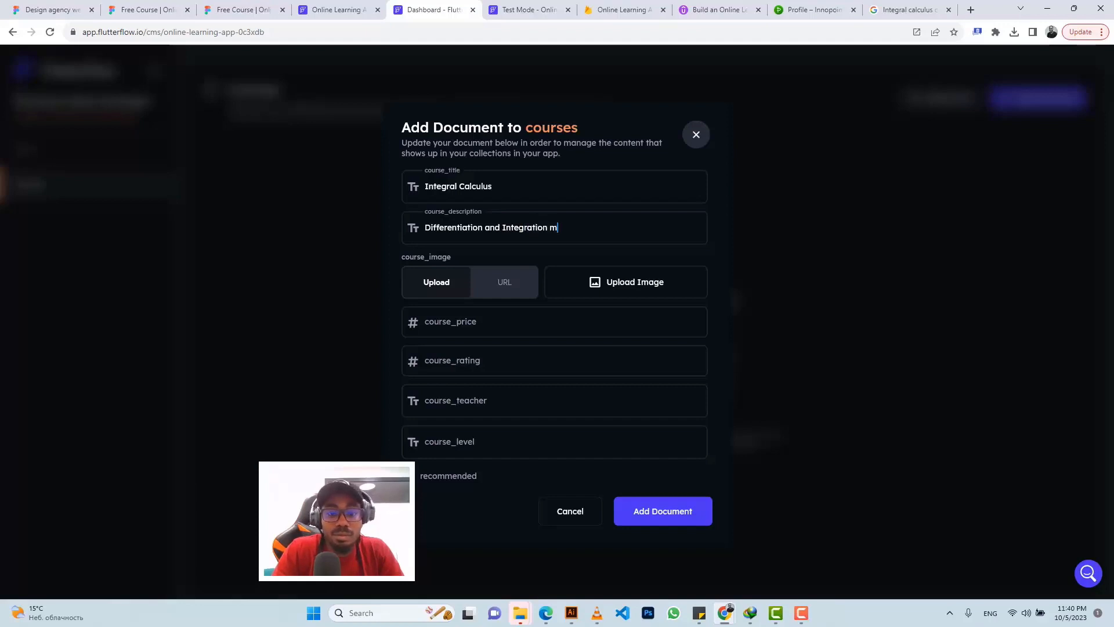
type("akes the worl")
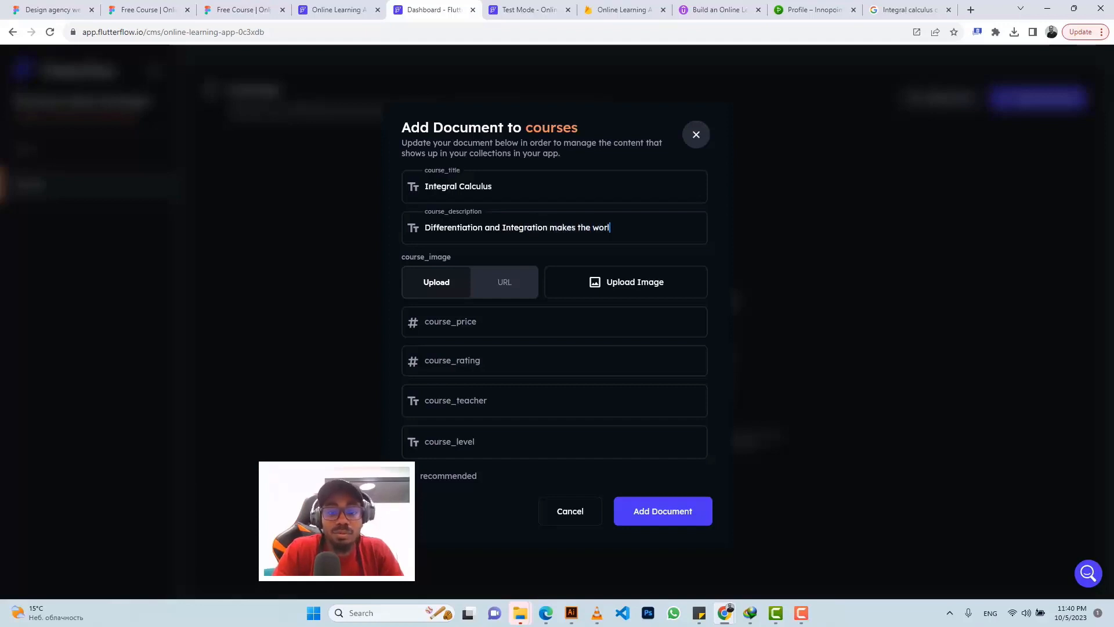
type("d better")
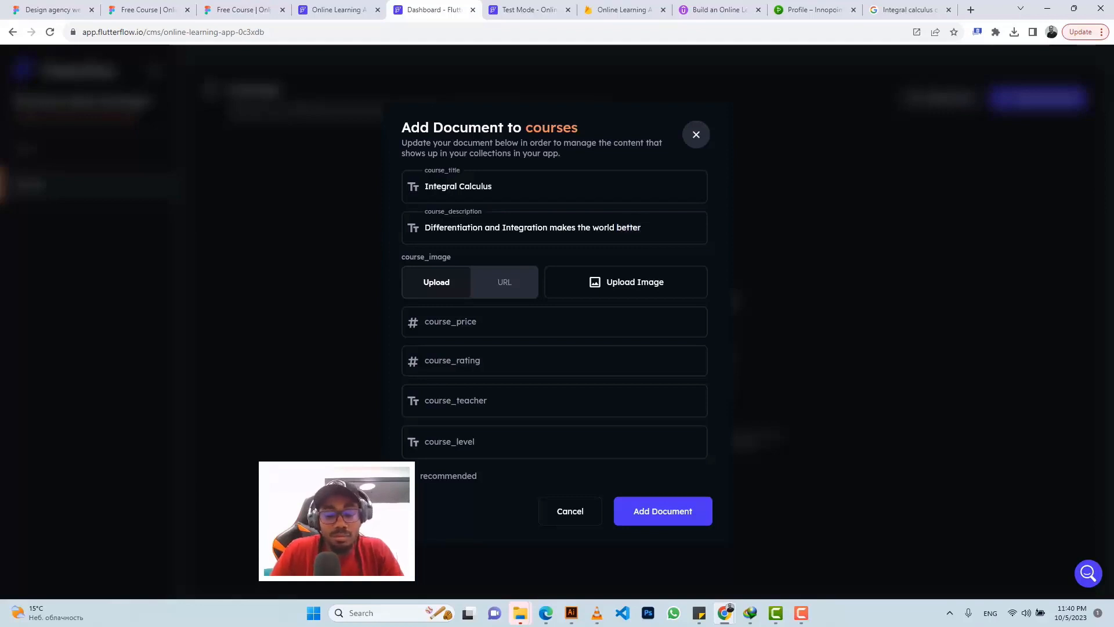
type(", ")
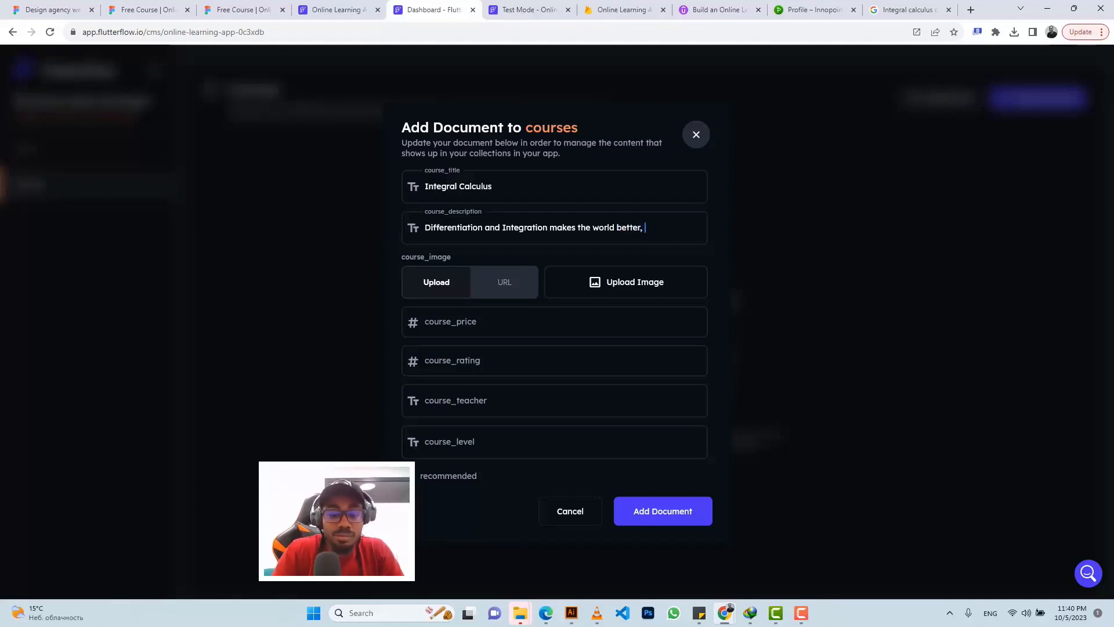
type("becaseu ")
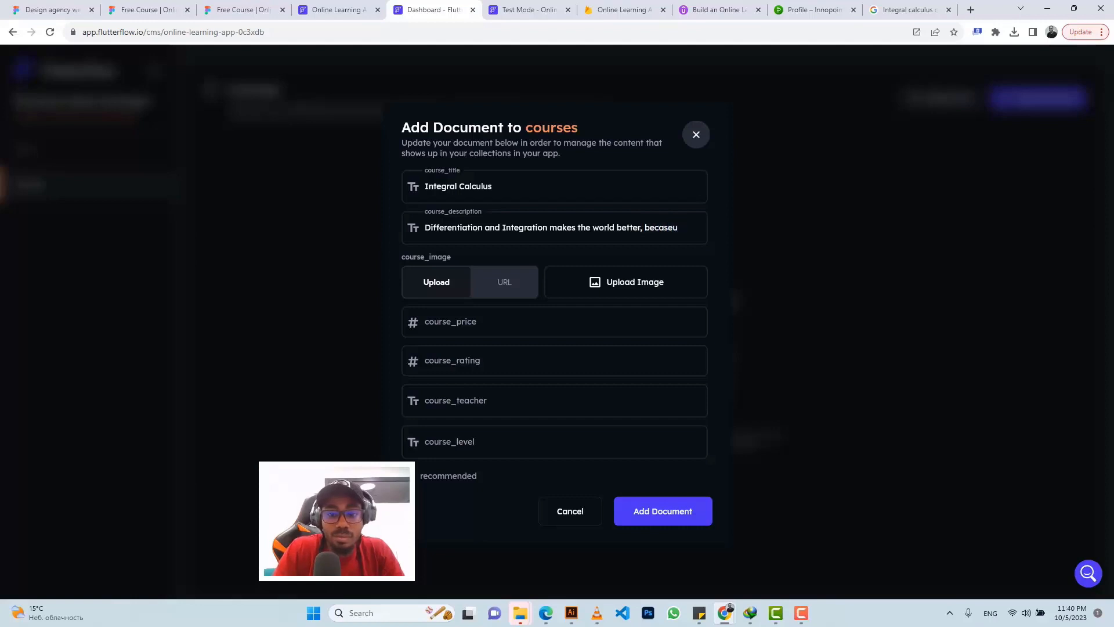
key("BackSpace")
key("BackSpace")
key("BackSpace")
key("BackSpace")
type("use why not?")
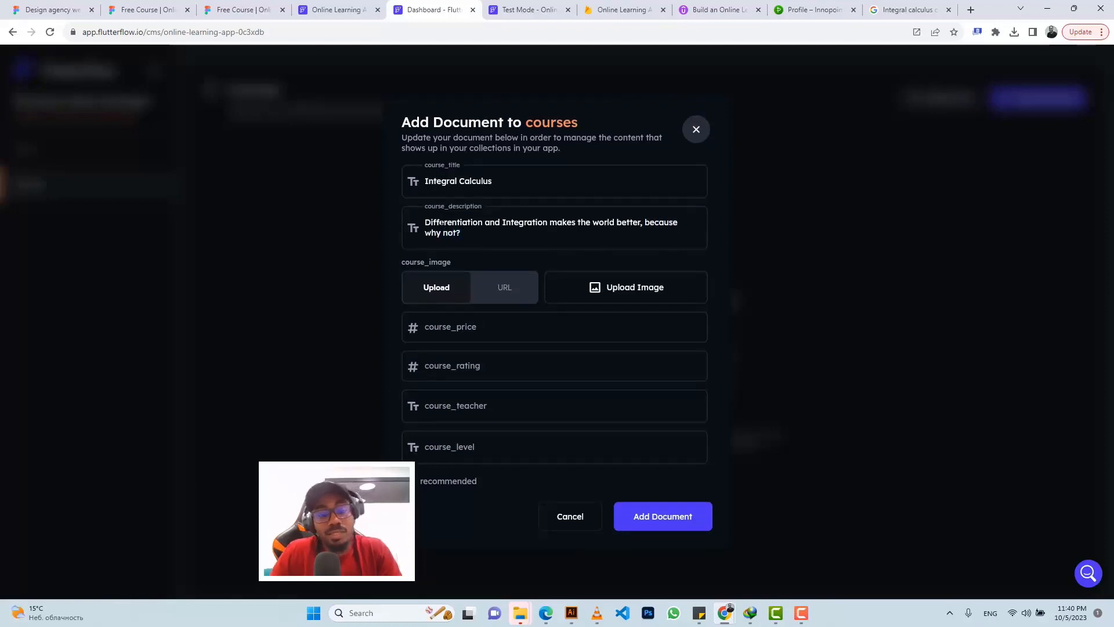
Step: Set the course image to a pasted URL, the price to 345 and the rating to 4
left_click(498, 294)
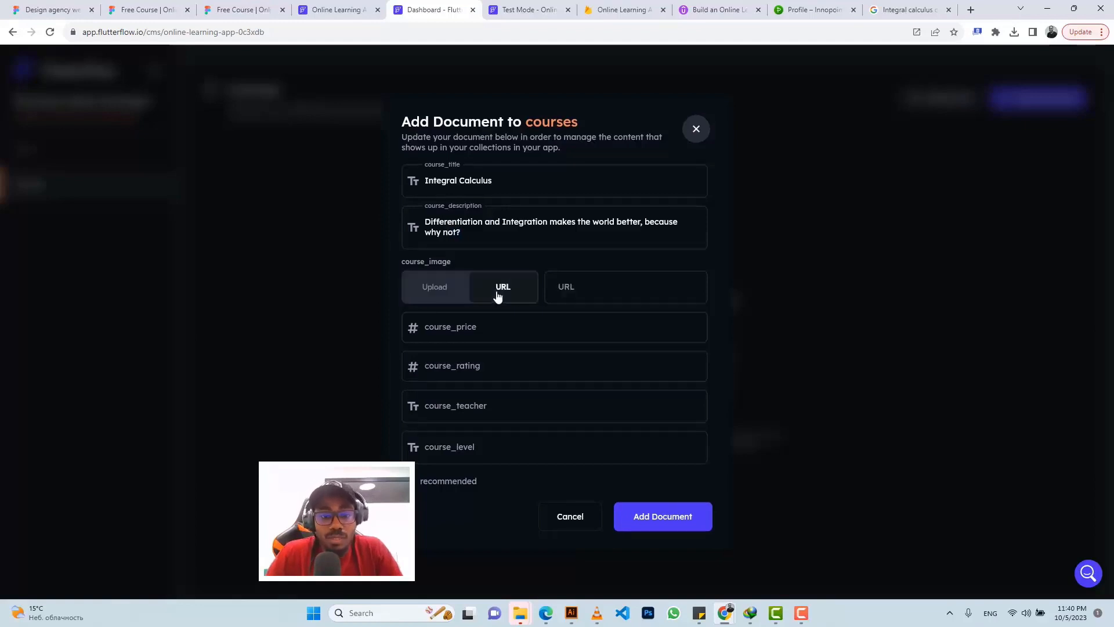
left_click(586, 288)
key("ctrl+v")
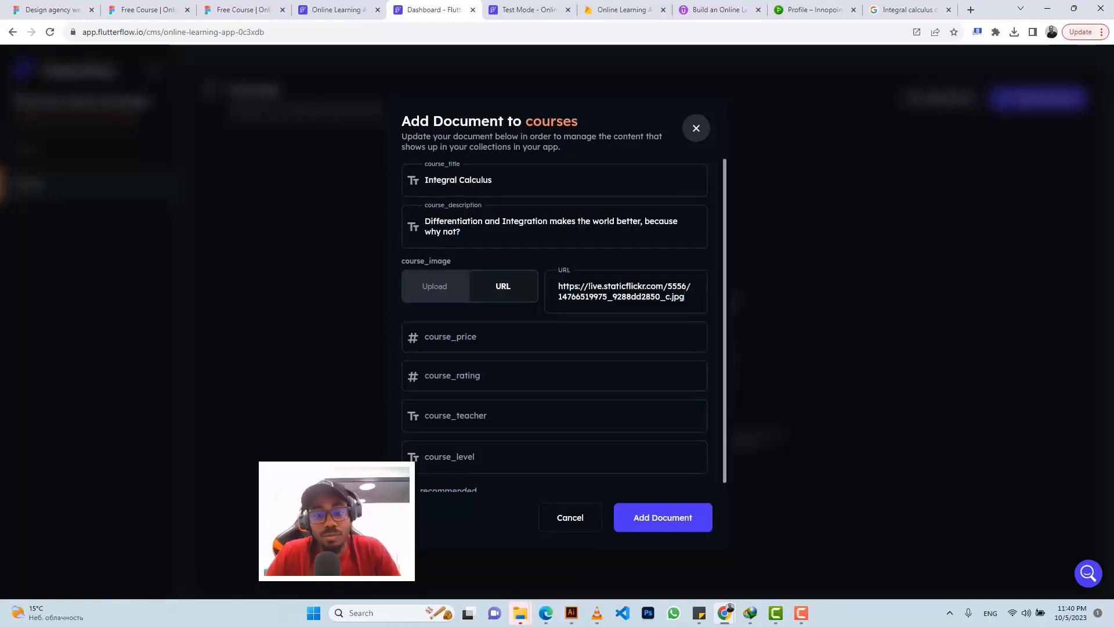
left_click(489, 337)
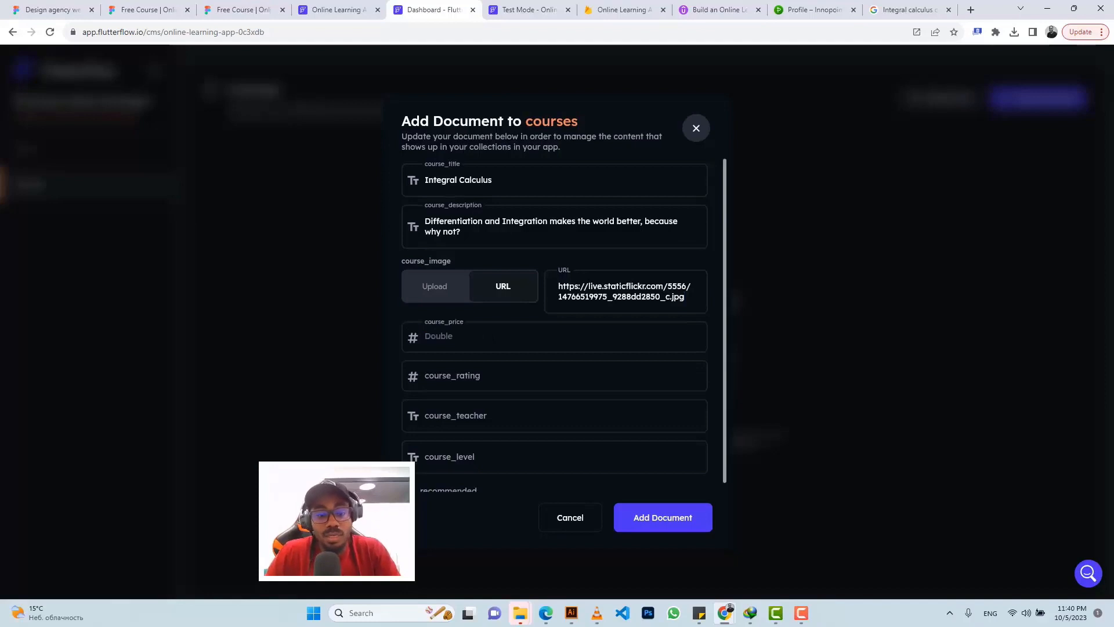
type("345")
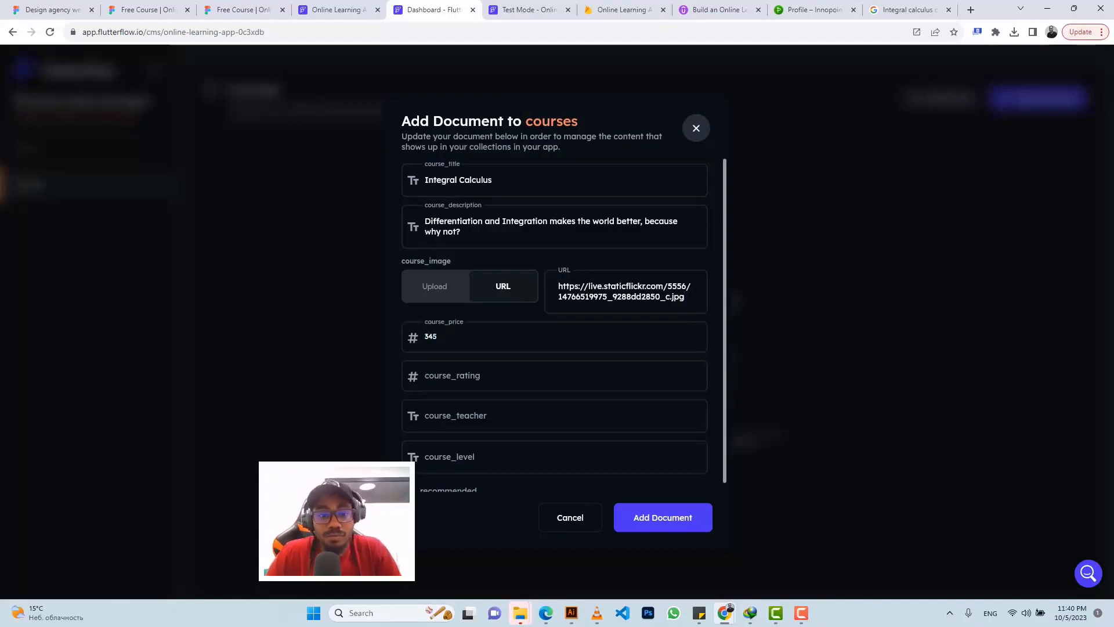
left_click(450, 375)
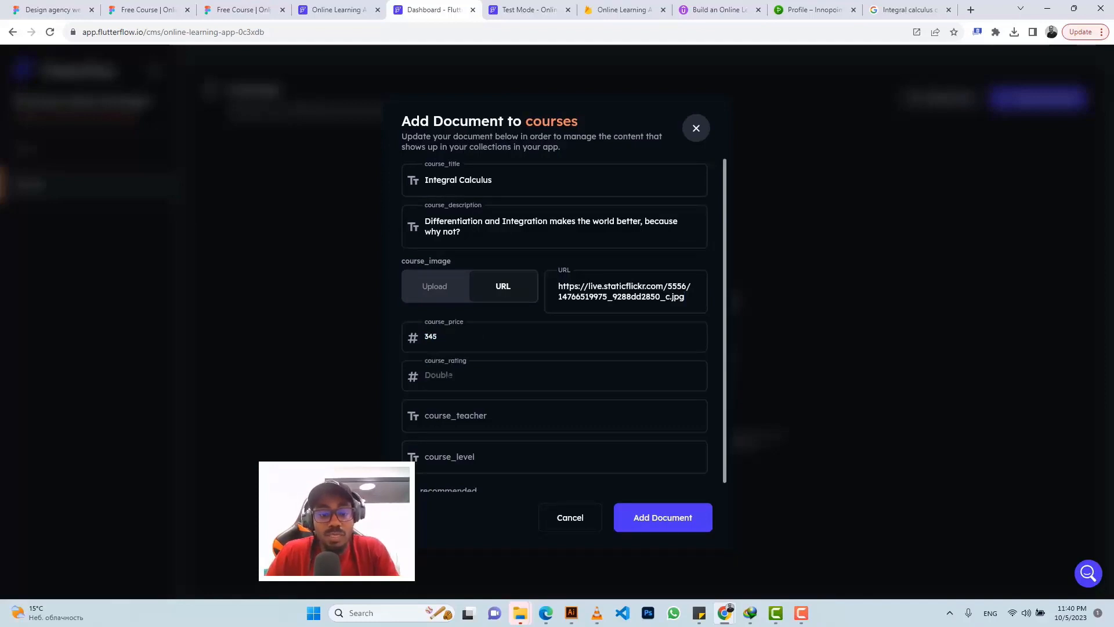
type("4")
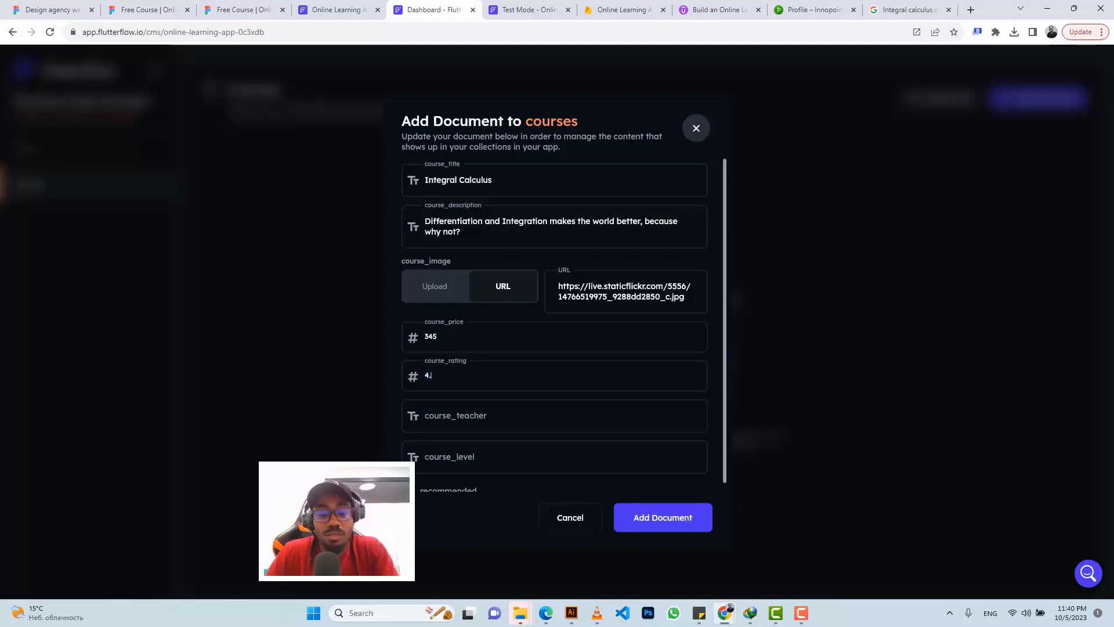
Step: Enter the teacher's name with a 'Dr.' prefix and set the level to Beginner
left_click(450, 416)
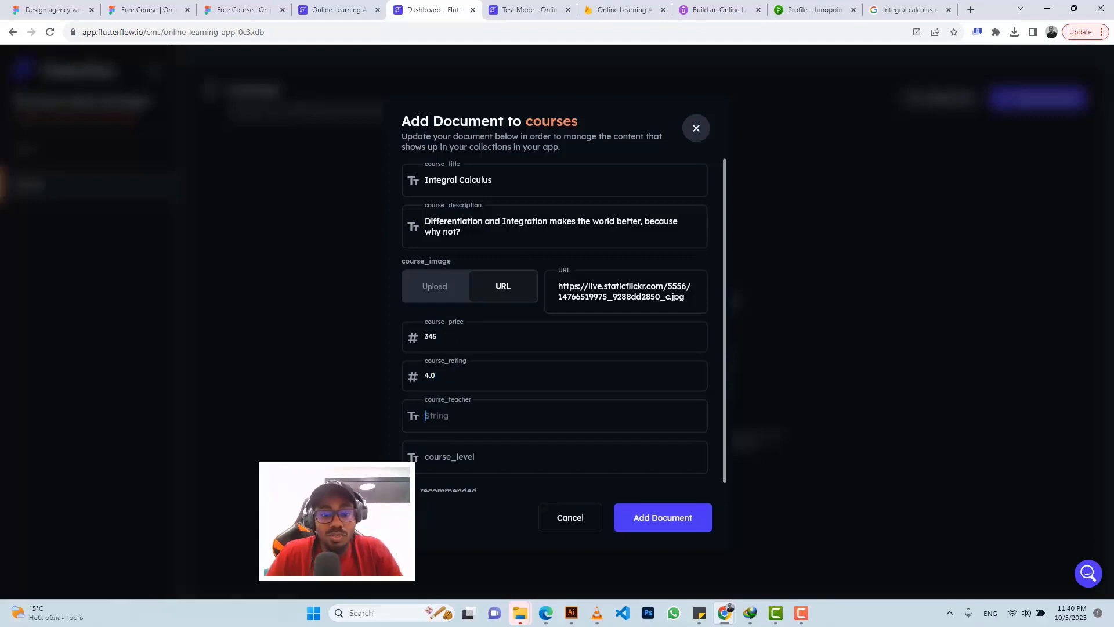
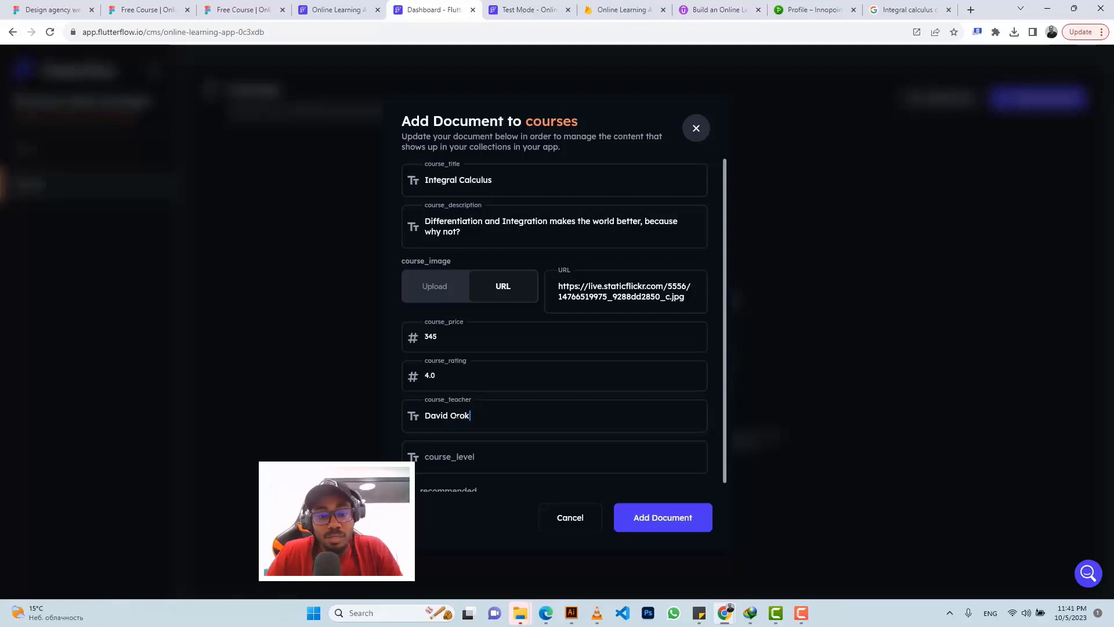
scroll(419, 418, "down", 1)
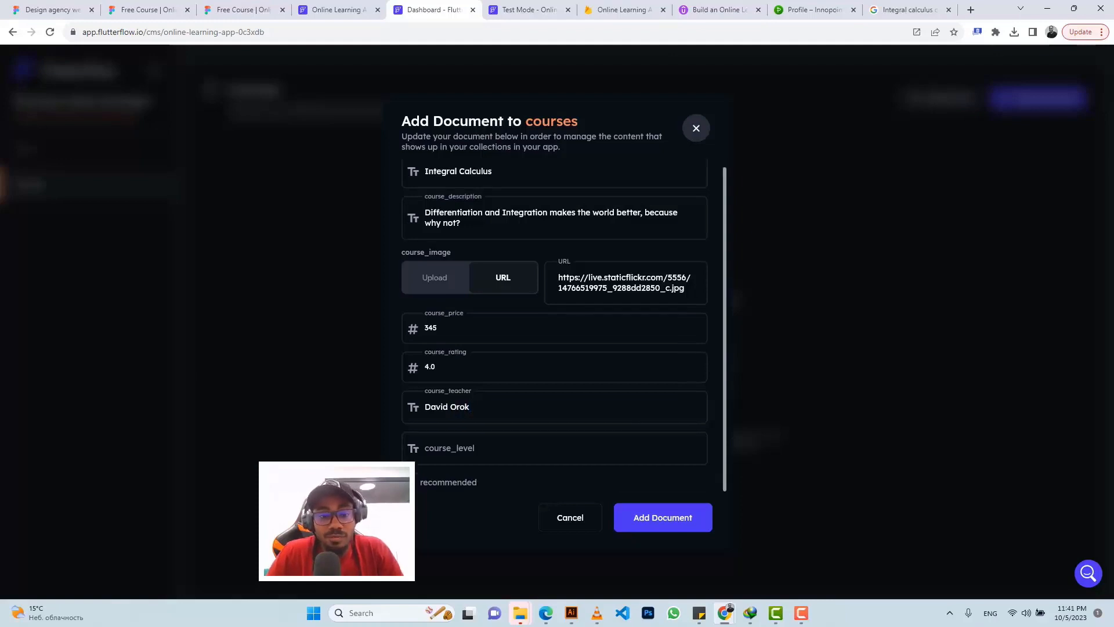
left_click(425, 407)
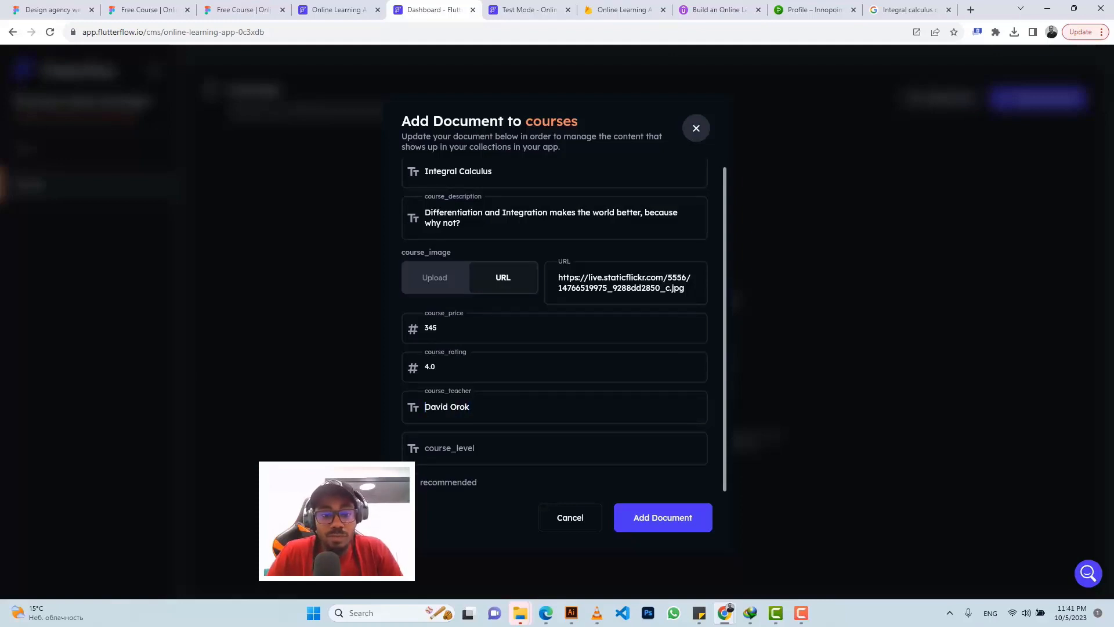
type("Dr.")
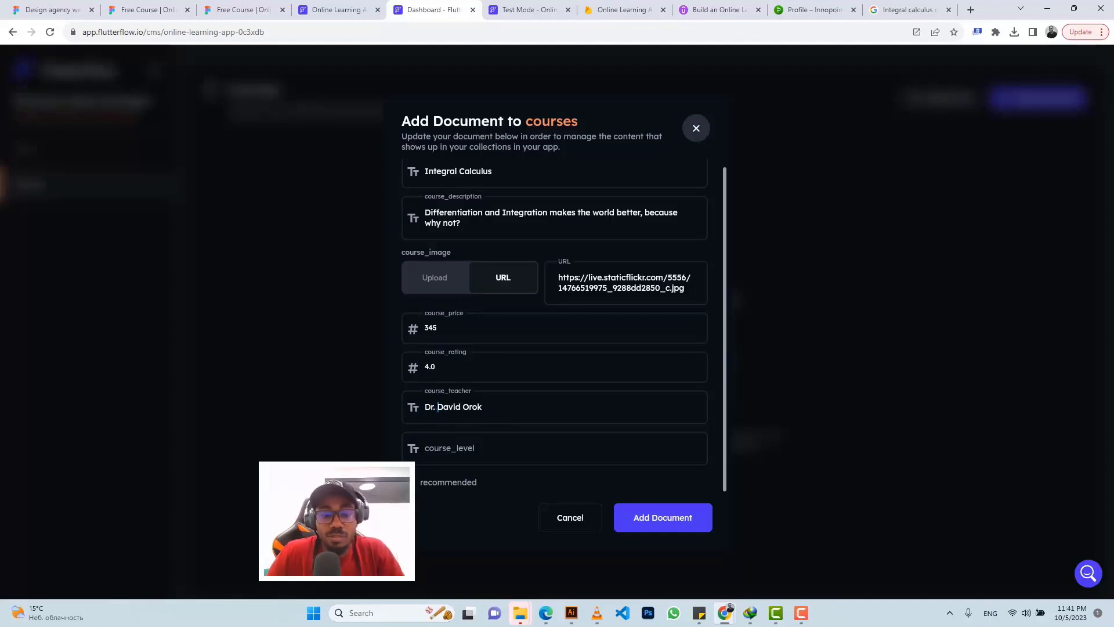
left_click(440, 448)
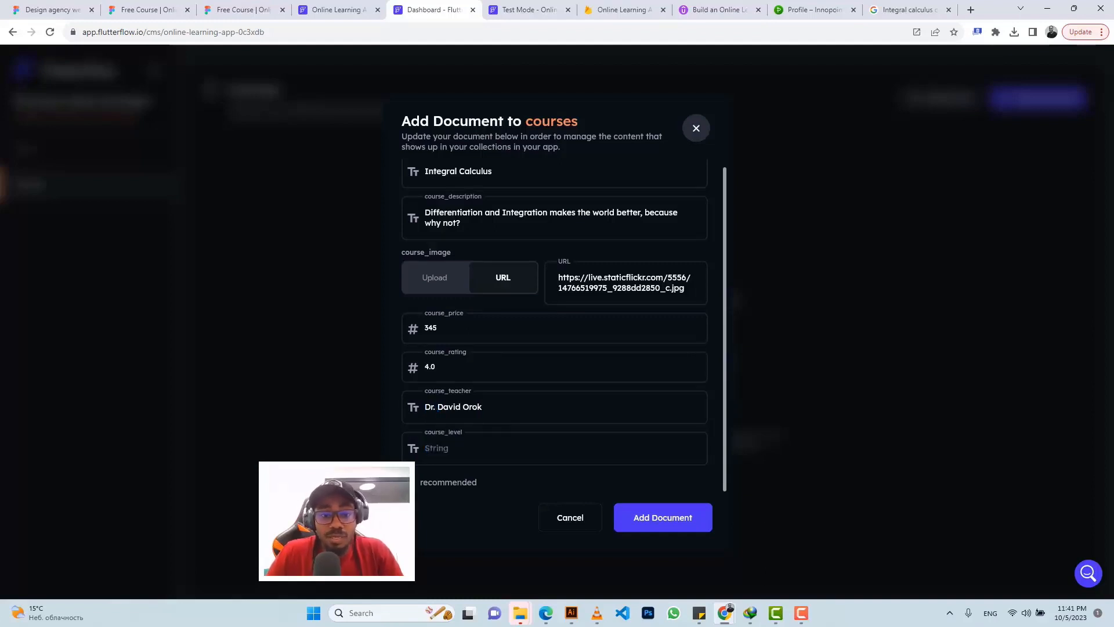
type("Beginner")
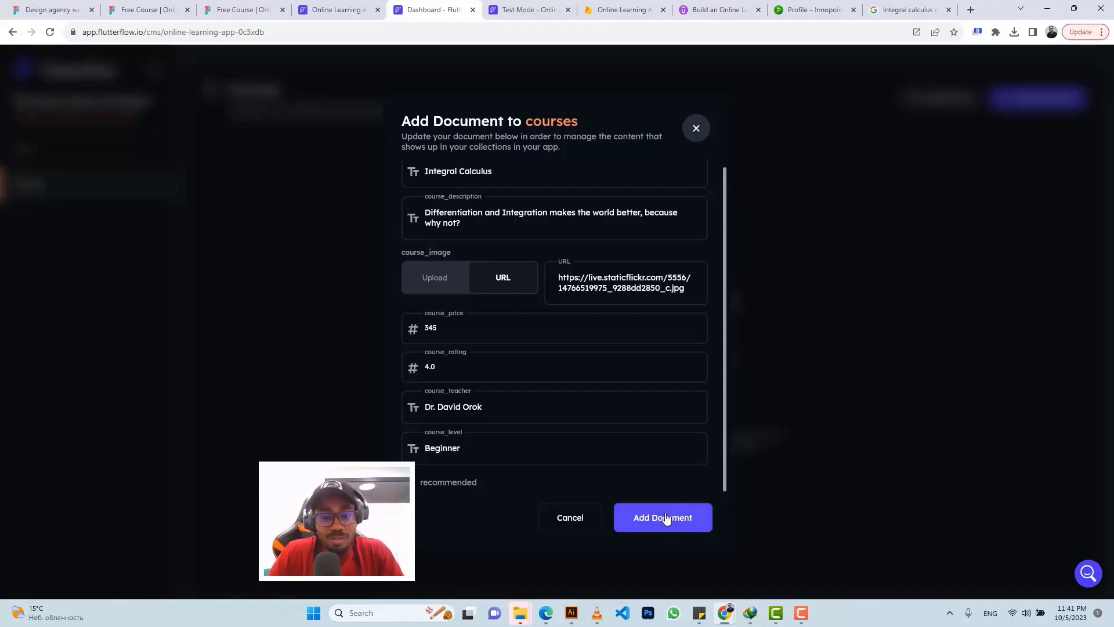
Step: Save the Integral Calculus course document and return to the test app
left_click(533, 16)
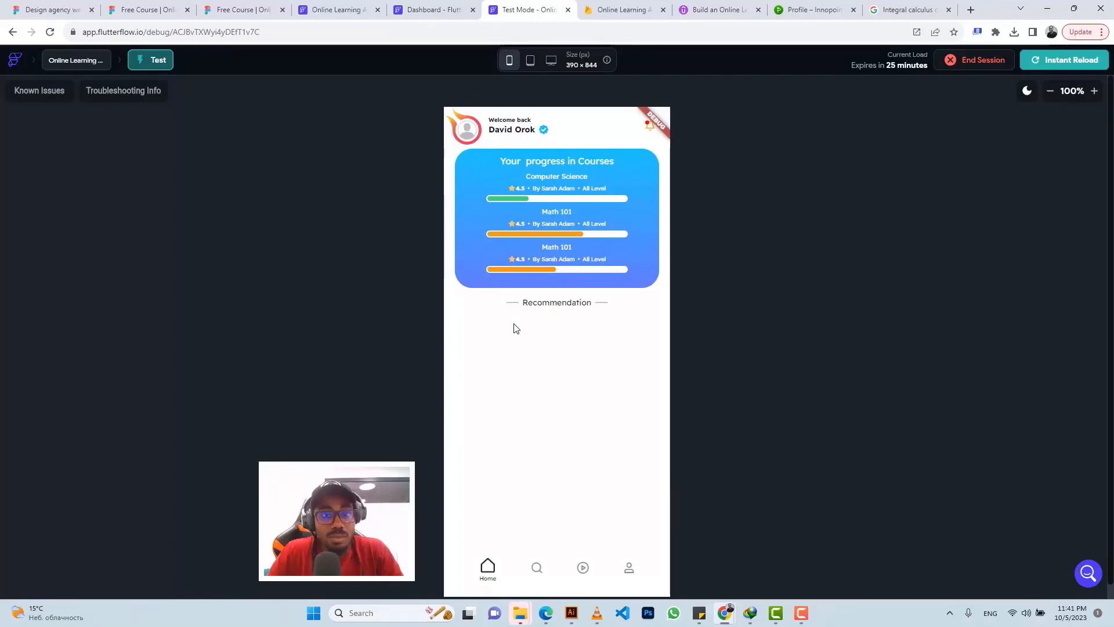
left_click(441, 9)
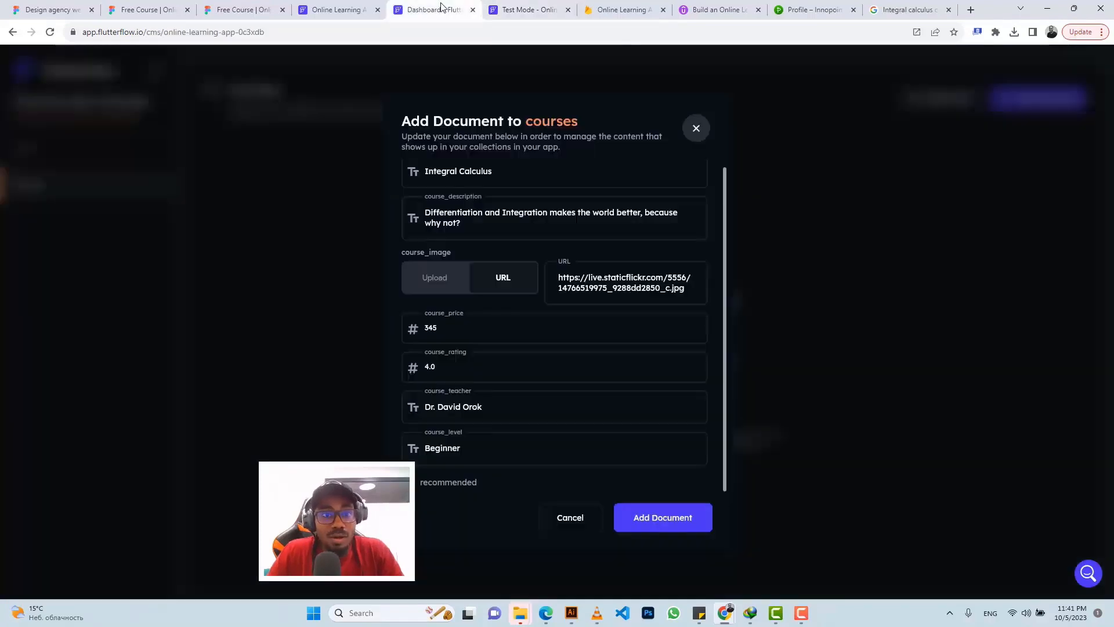
left_click(665, 525)
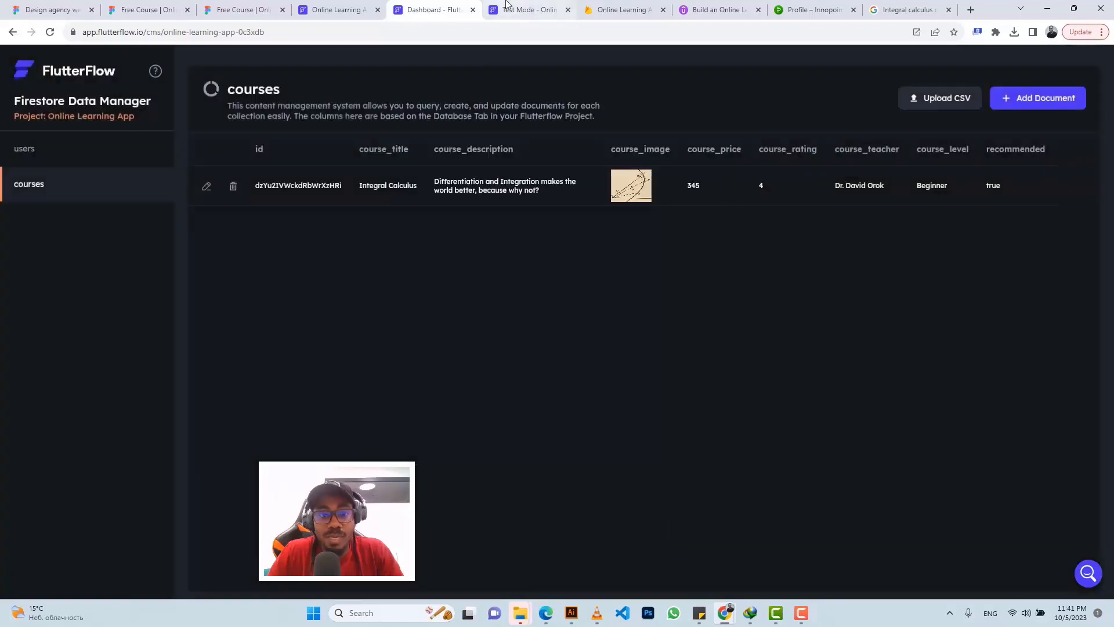
left_click(510, 10)
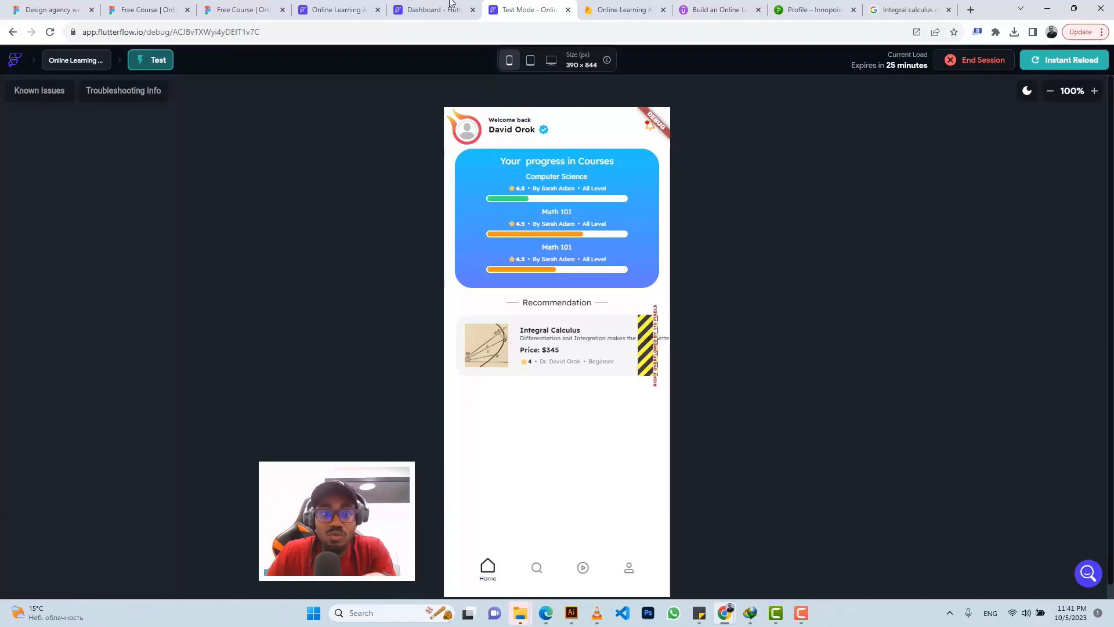
Step: Check the Integral Calculus card in the test app, then select the dashboard's course_description text
left_click(429, 10)
left_click(332, 8)
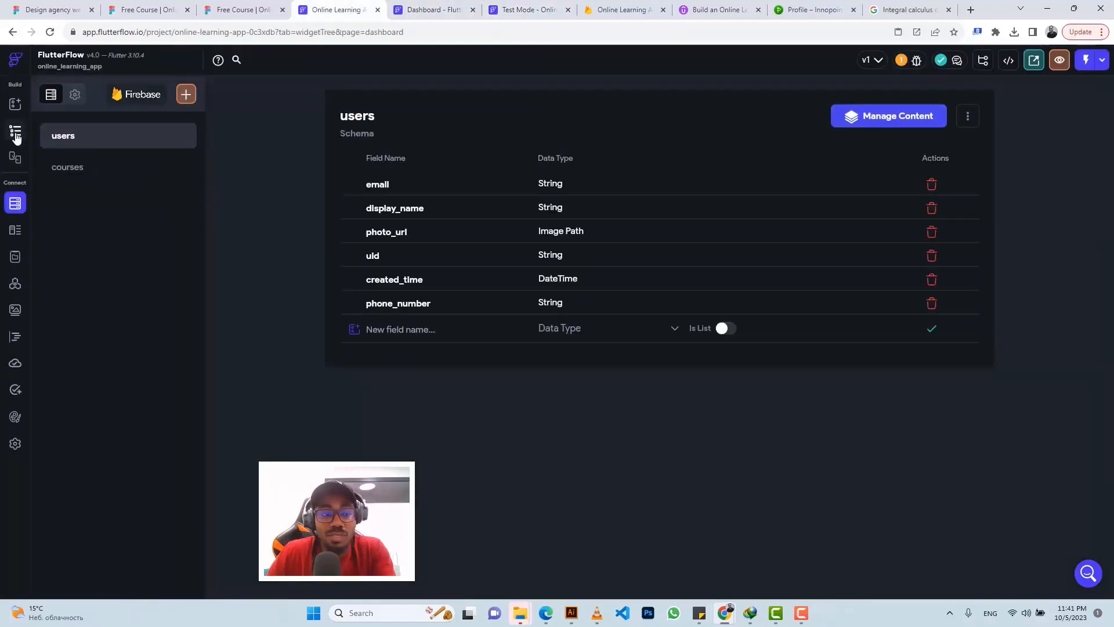
left_click(16, 136)
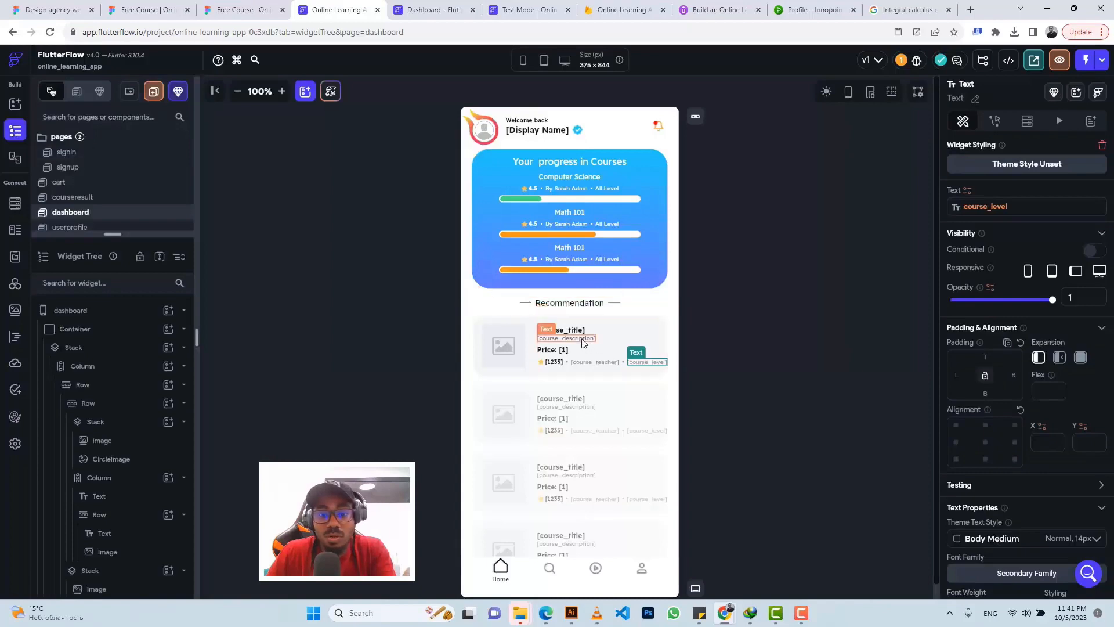
left_click(512, 4)
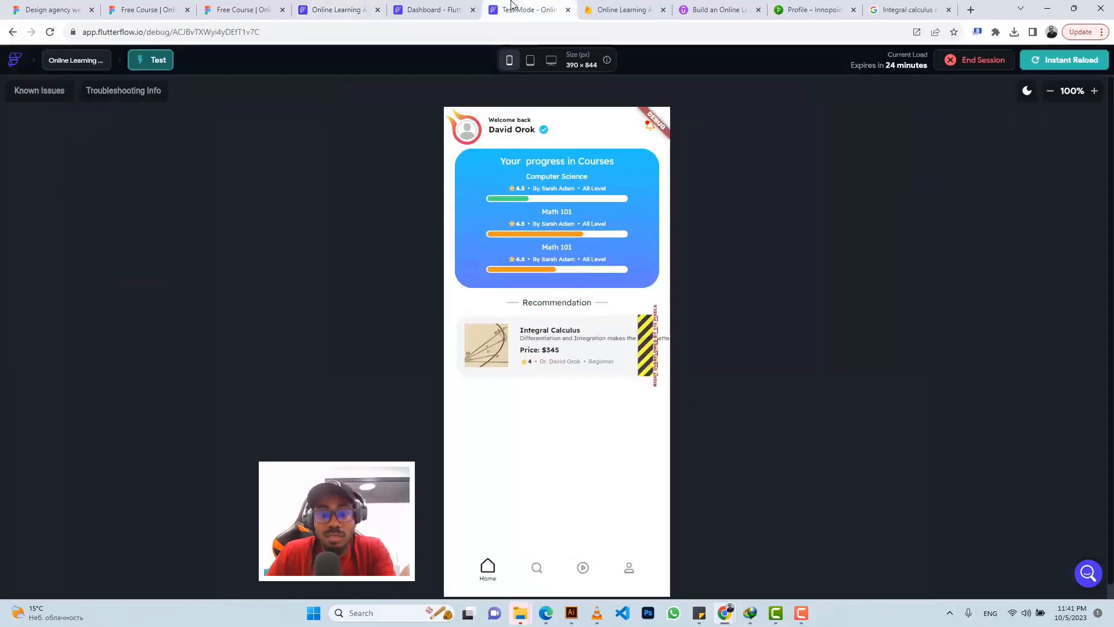
left_click(334, 8)
left_click(521, 7)
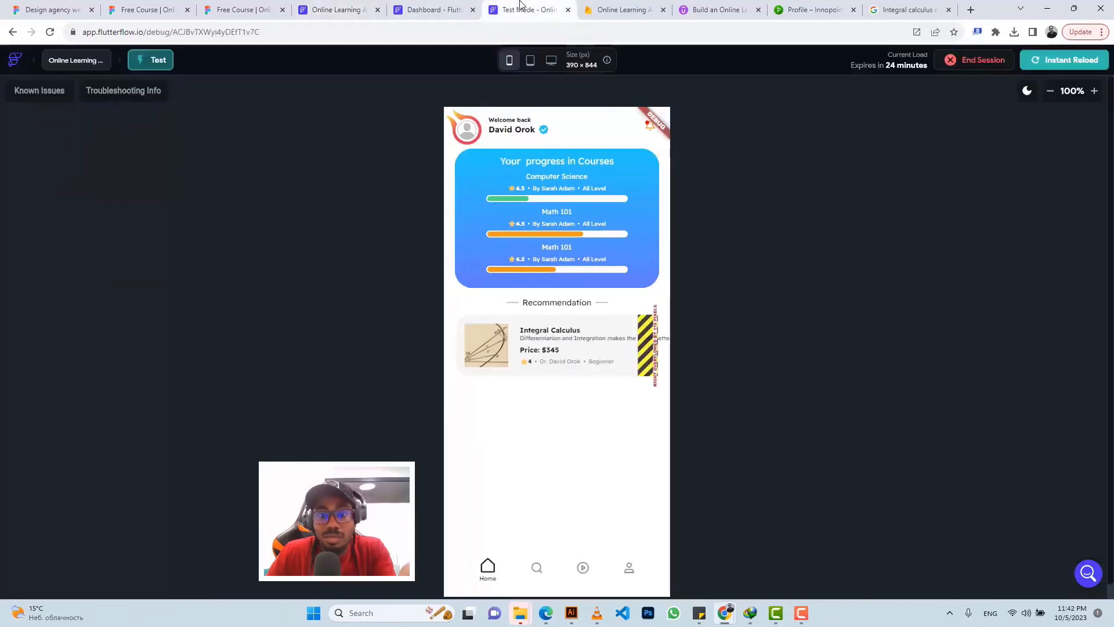
left_click(335, 8)
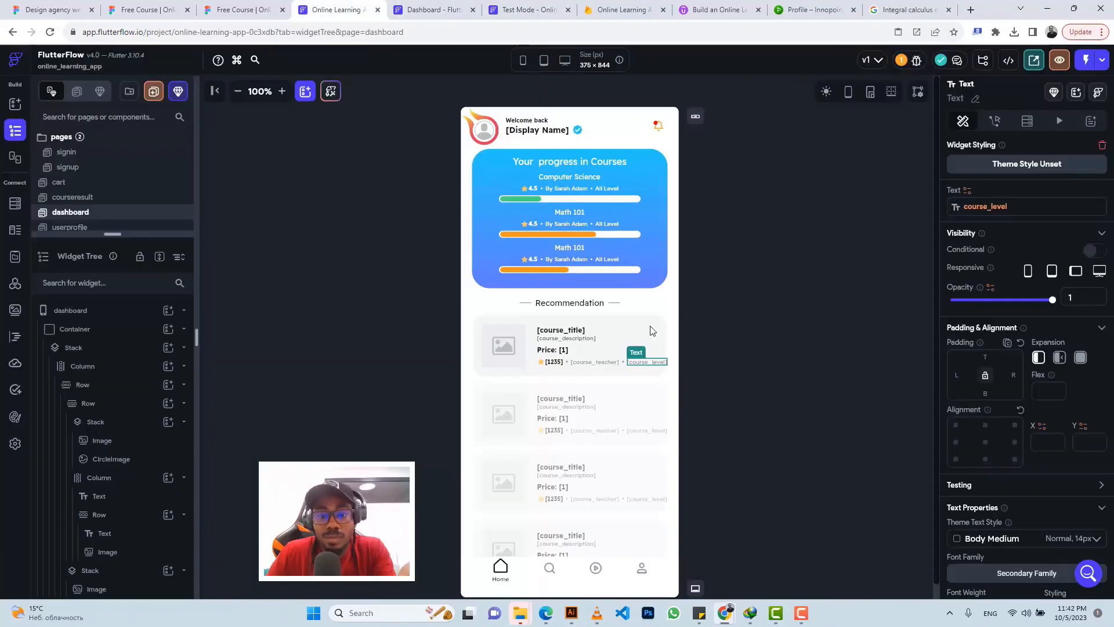
left_click(579, 339)
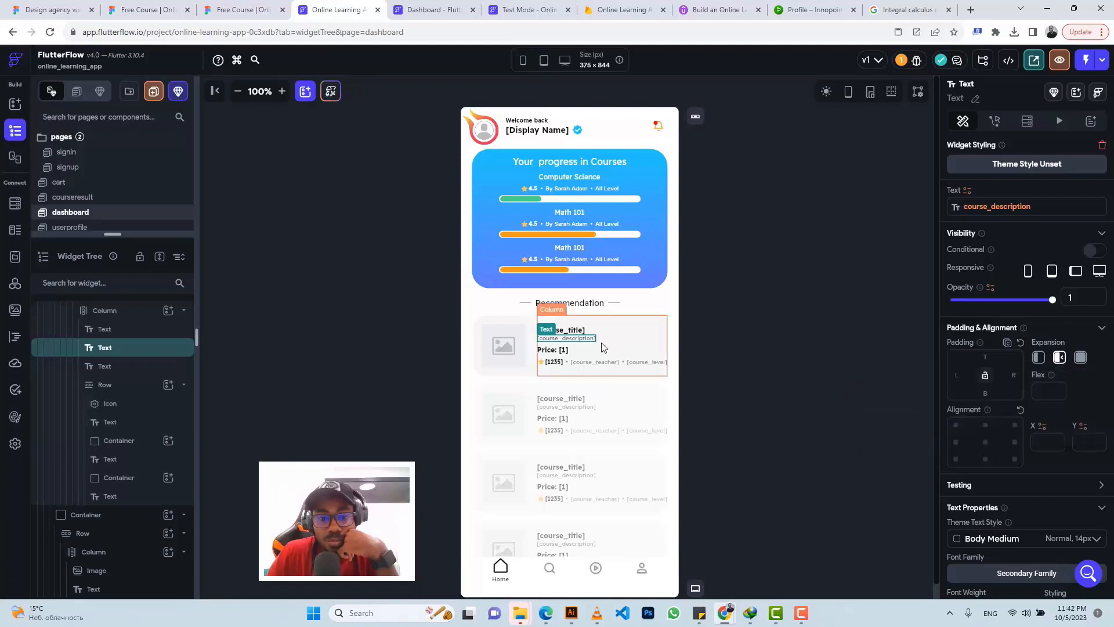
Step: Reselect the card's title and description texts and instant-reload the test app to check the layout
left_click(120, 333)
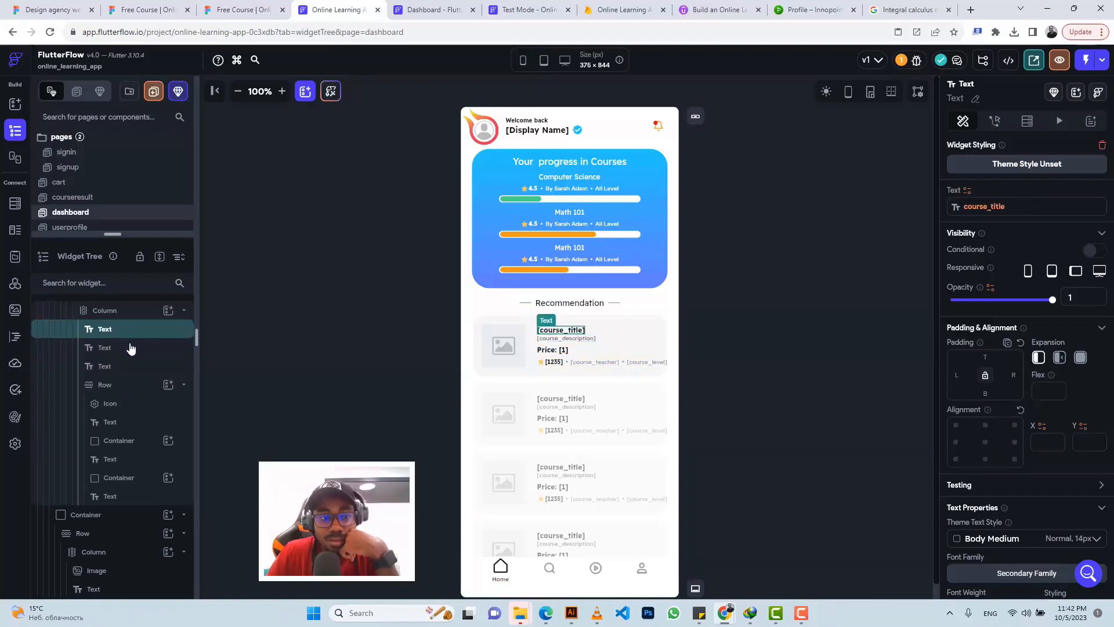
left_click(131, 348)
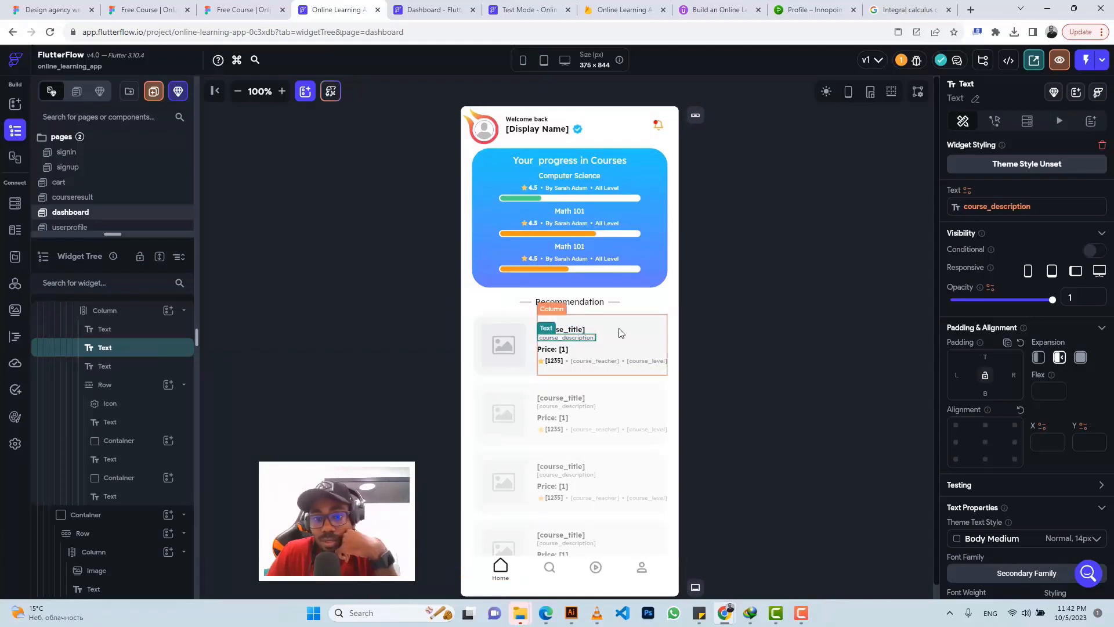
left_click(525, 10)
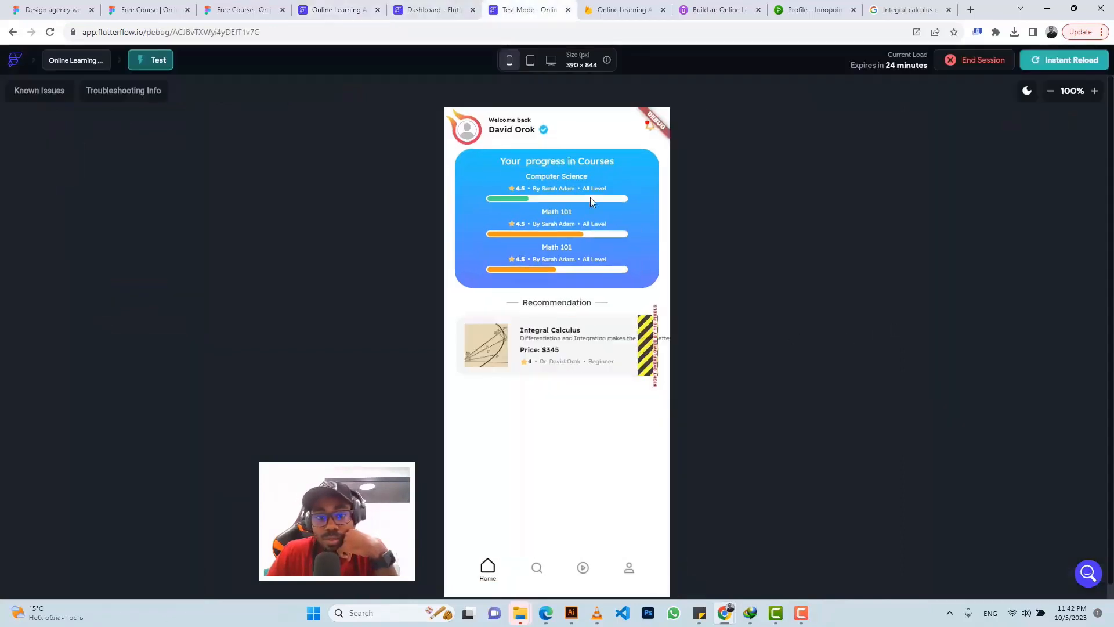
left_click(1064, 63)
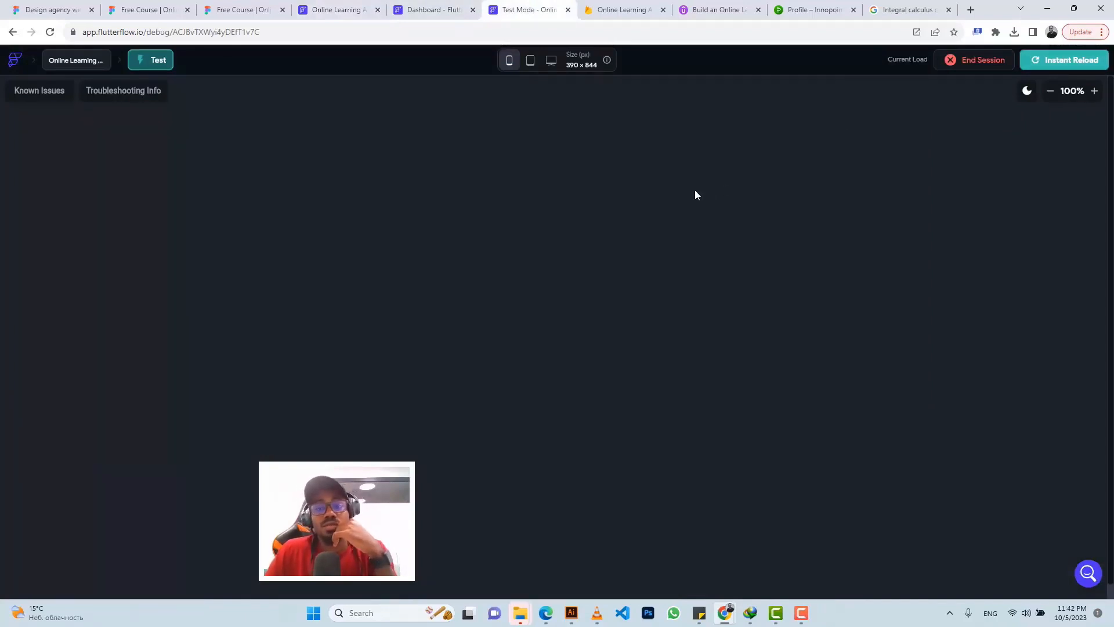
left_click(342, 10)
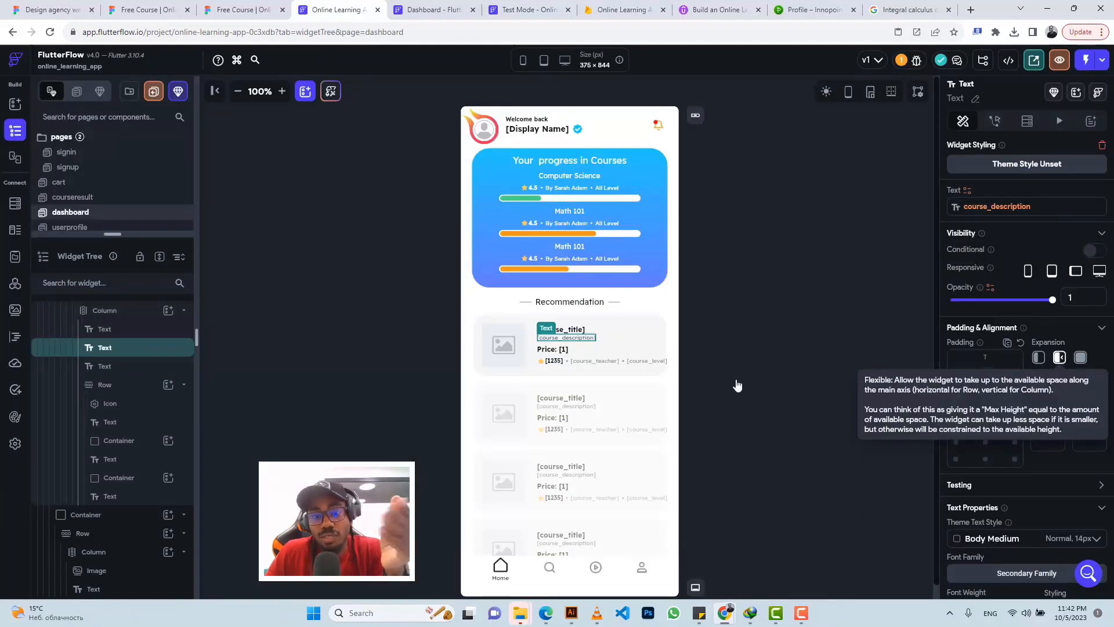
Step: Set the card's text column right padding to 14 and reload the test app to check it
left_click(651, 337)
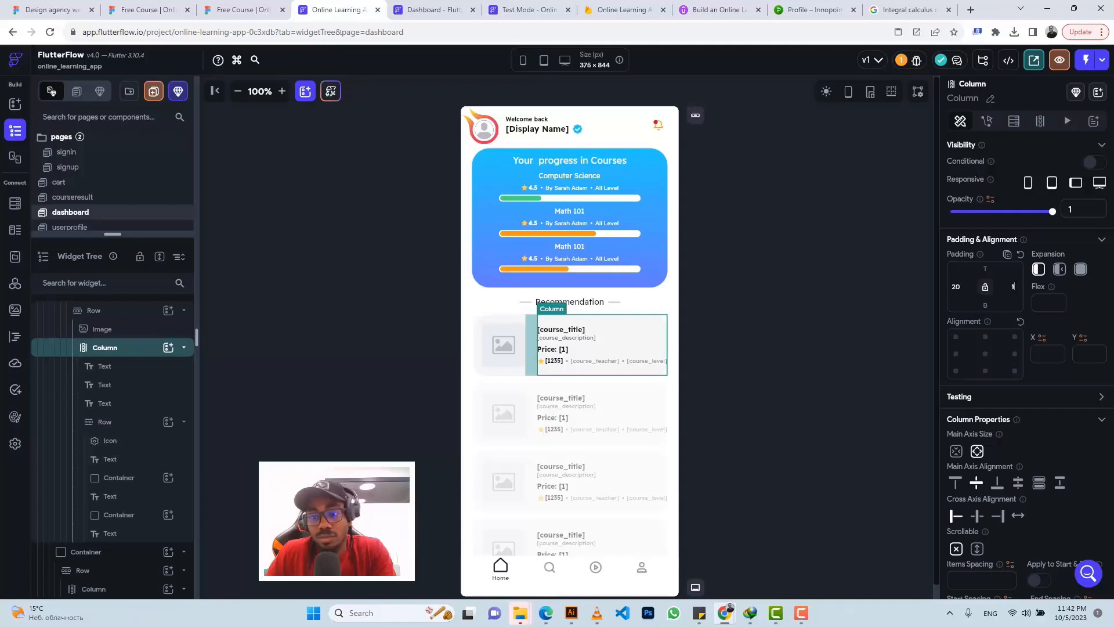
type("4")
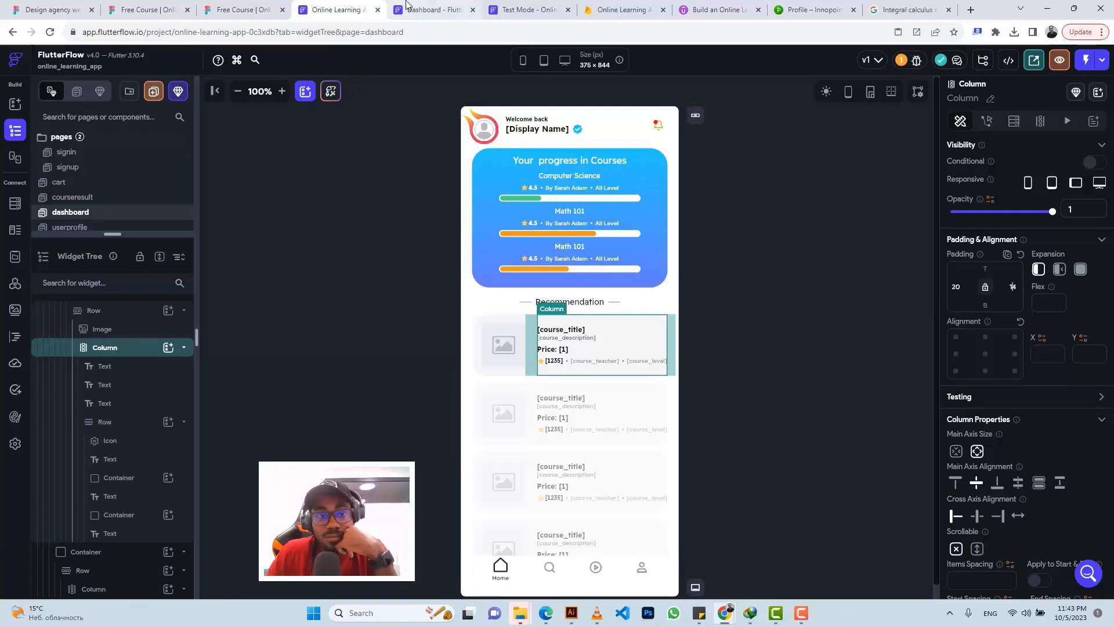
left_click(420, 9)
left_click(522, 7)
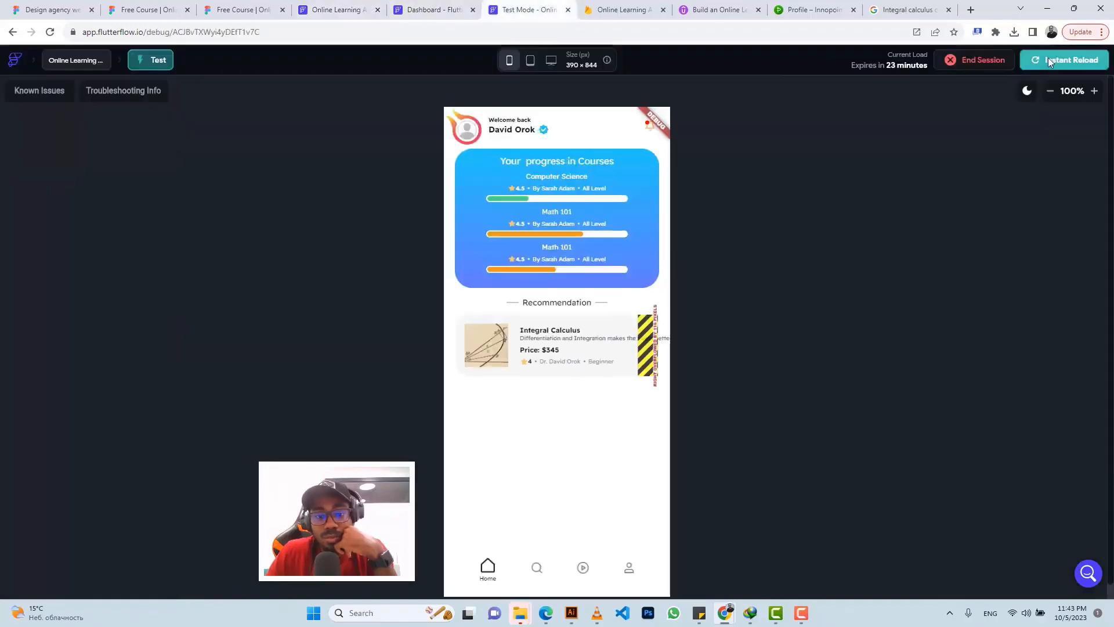
left_click(1050, 63)
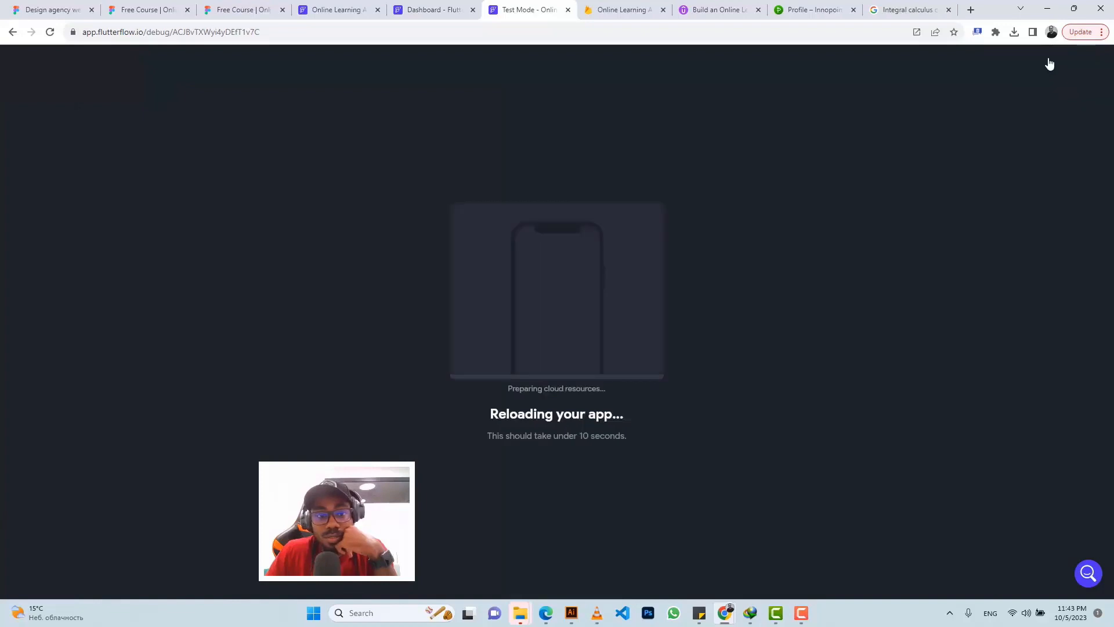
left_click(348, 8)
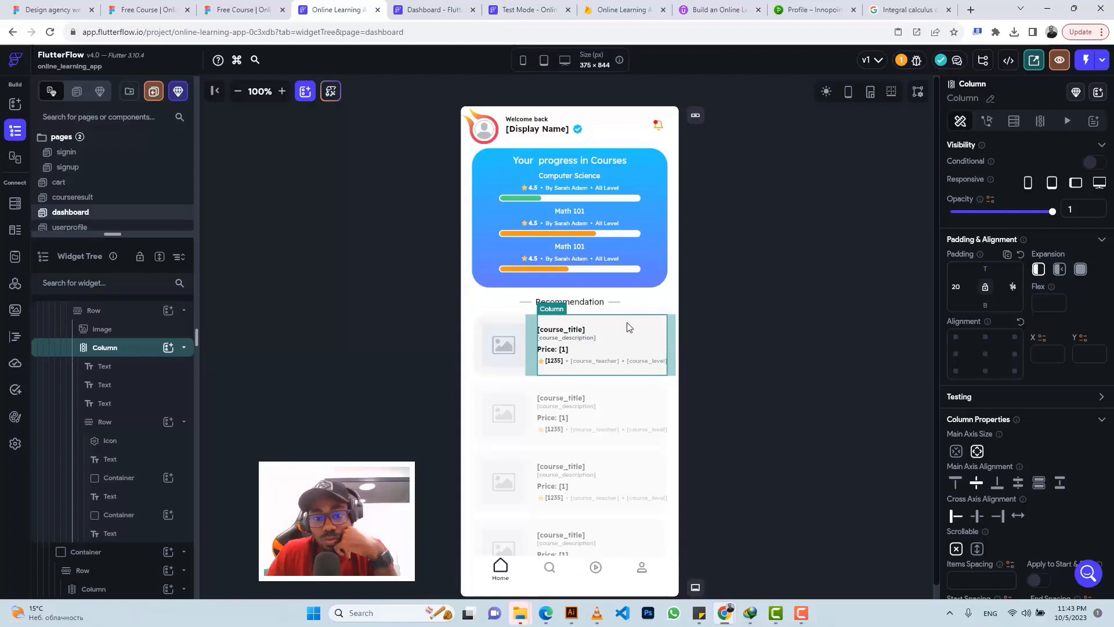
left_click(583, 343)
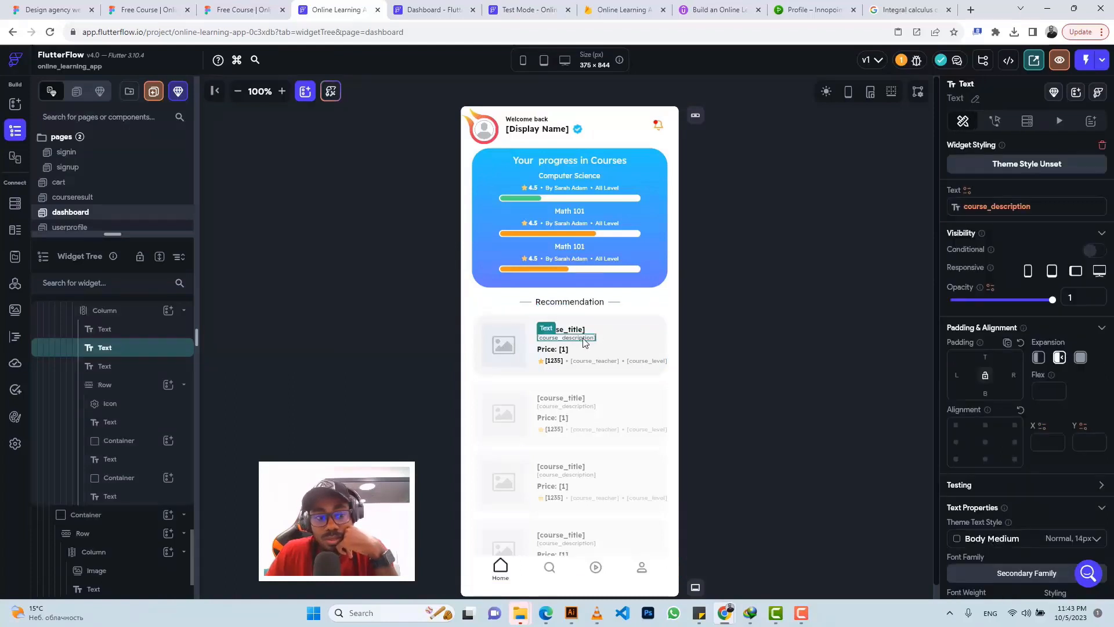
Step: Wrap the course_description Text in a Row and reload the test app, where the overflow remains
right_click(123, 347)
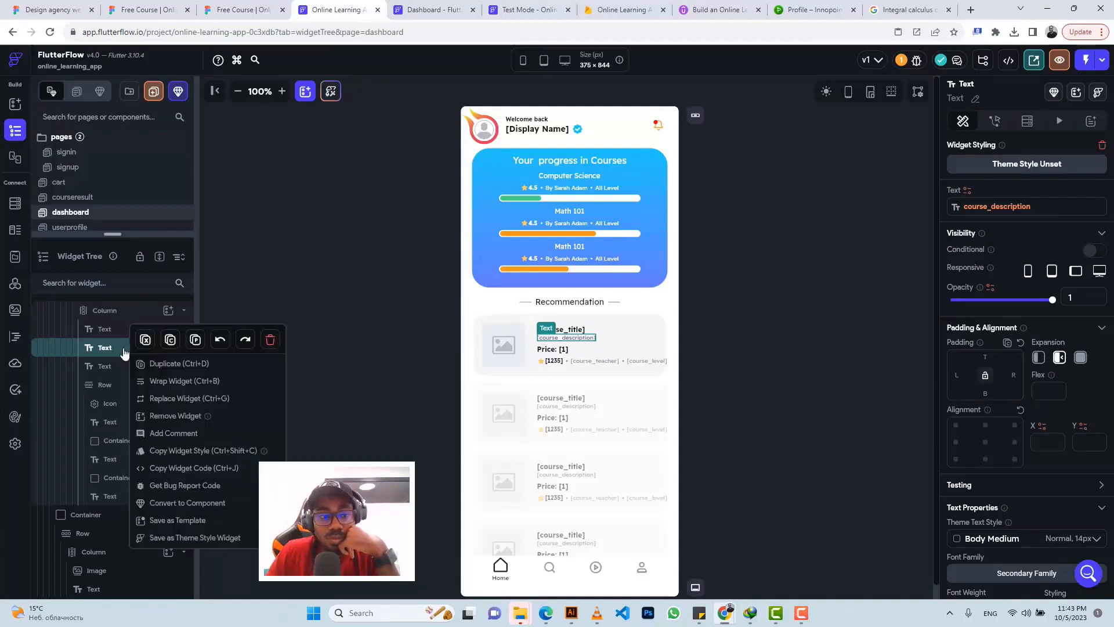
left_click(168, 381)
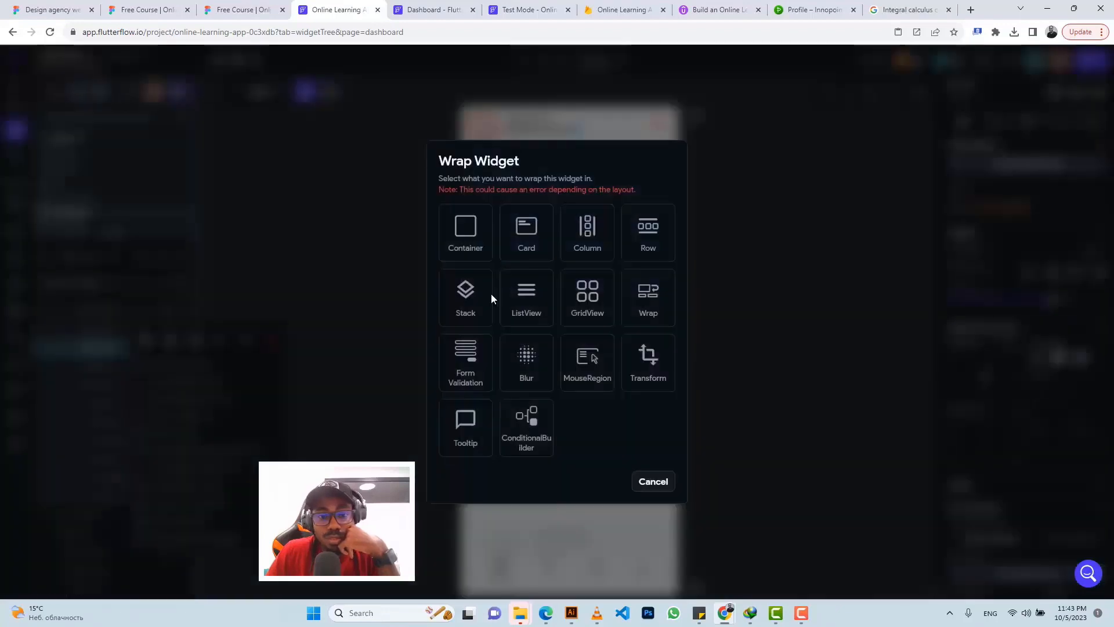
left_click(652, 234)
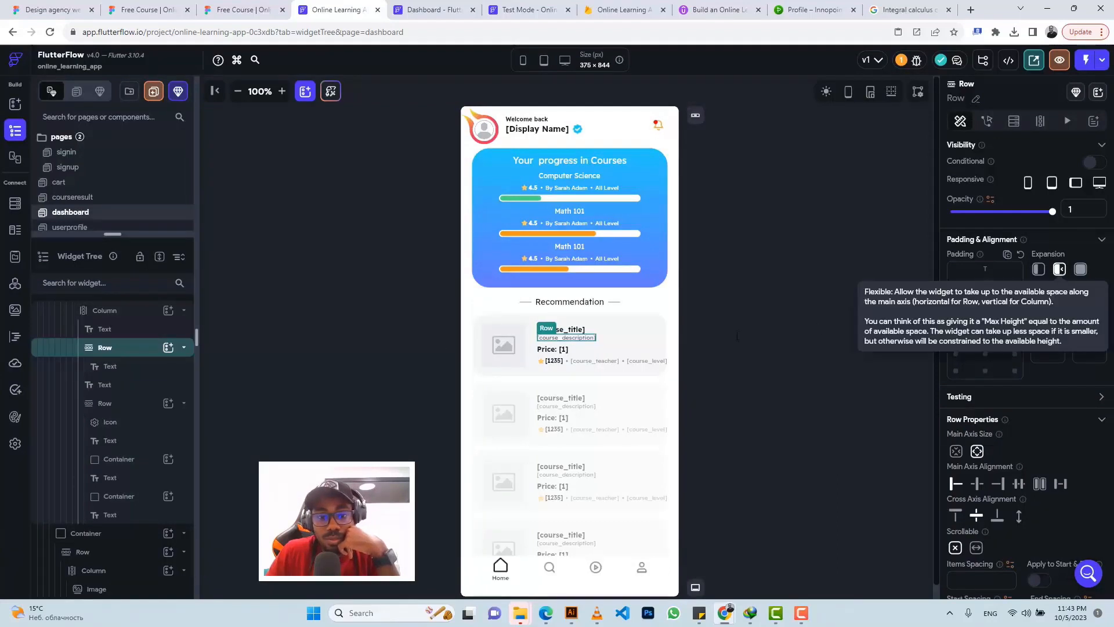
left_click(131, 367)
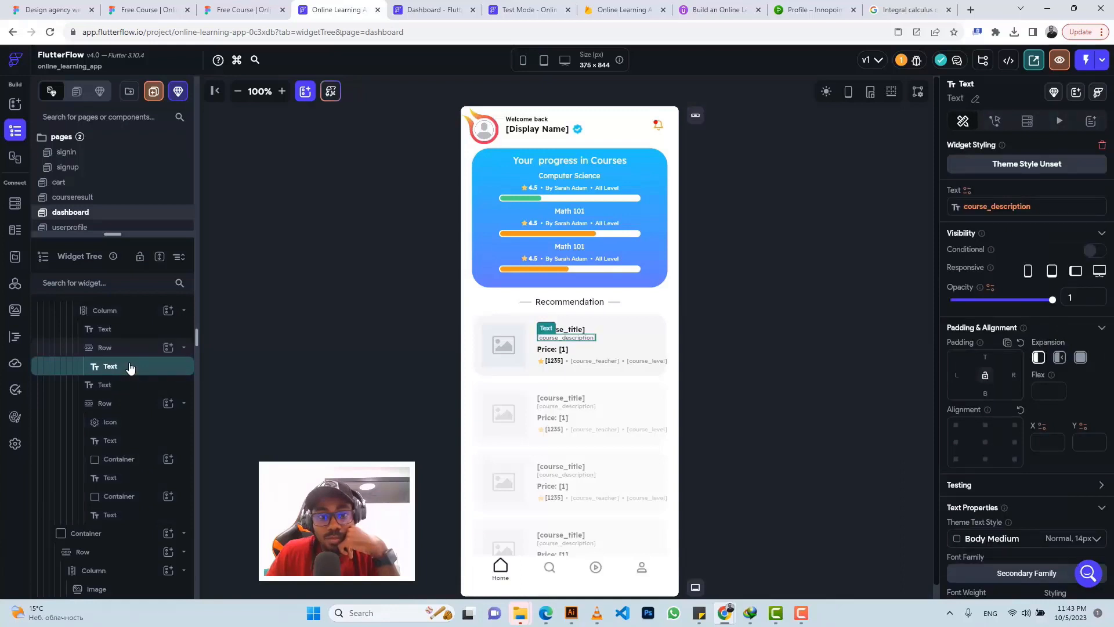
left_click(525, 10)
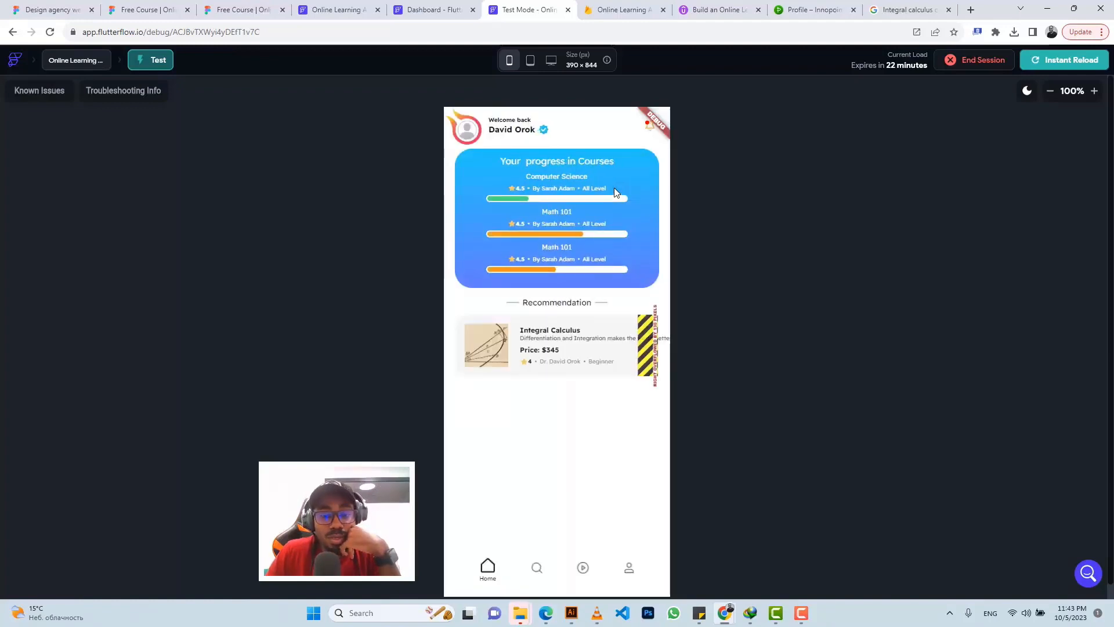
left_click(1060, 67)
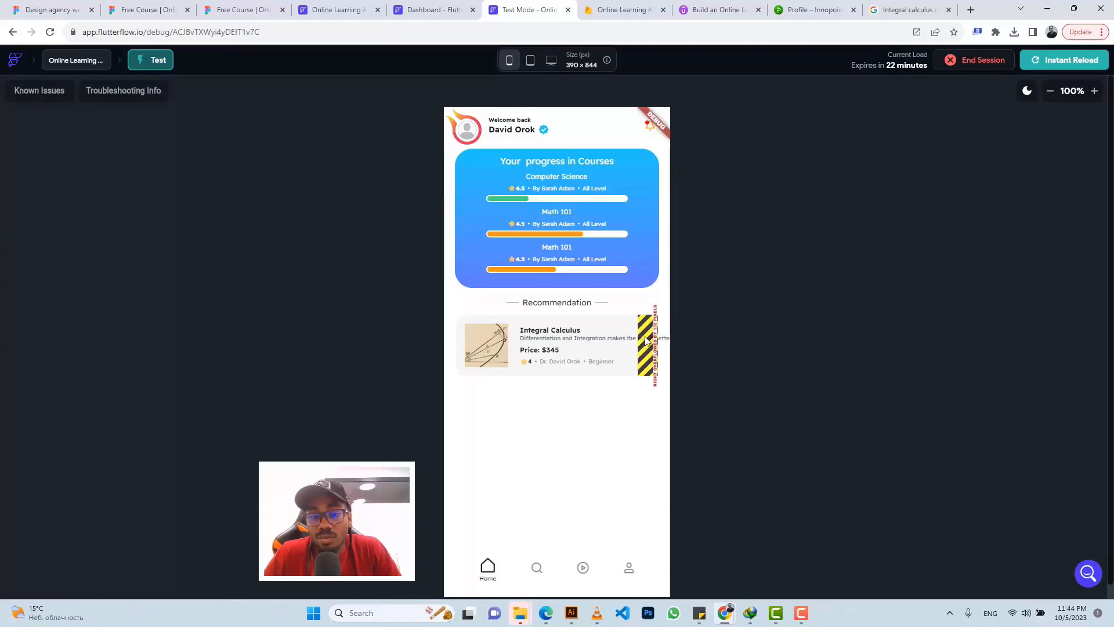
left_click(412, 6)
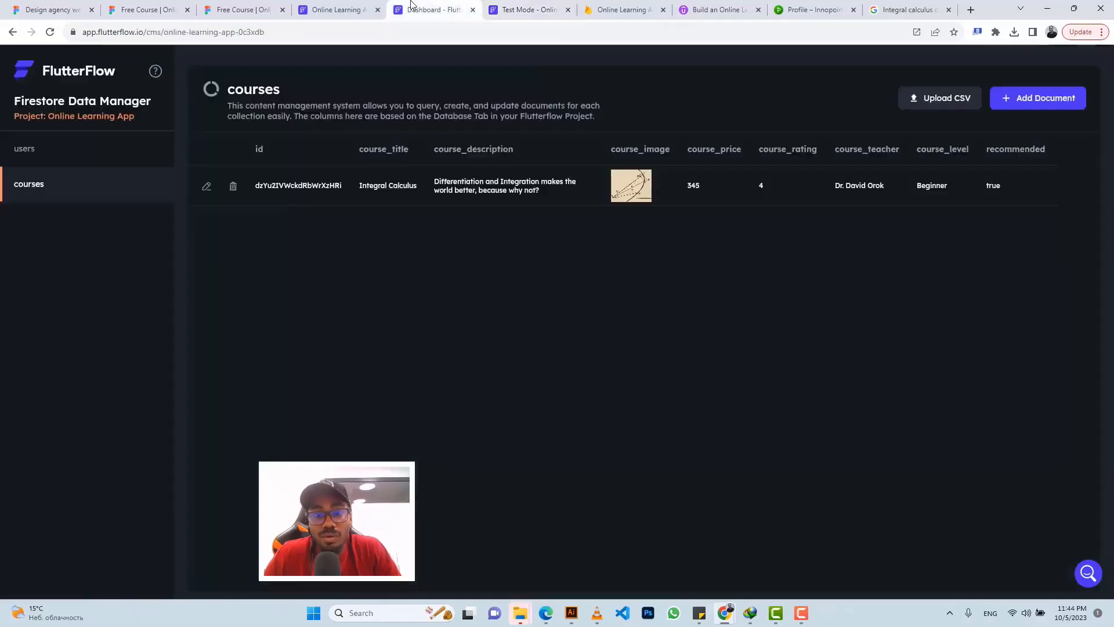
Step: Replace the Integral Calculus description's ending with 'is great', update the document, and check the test app
left_click(207, 187)
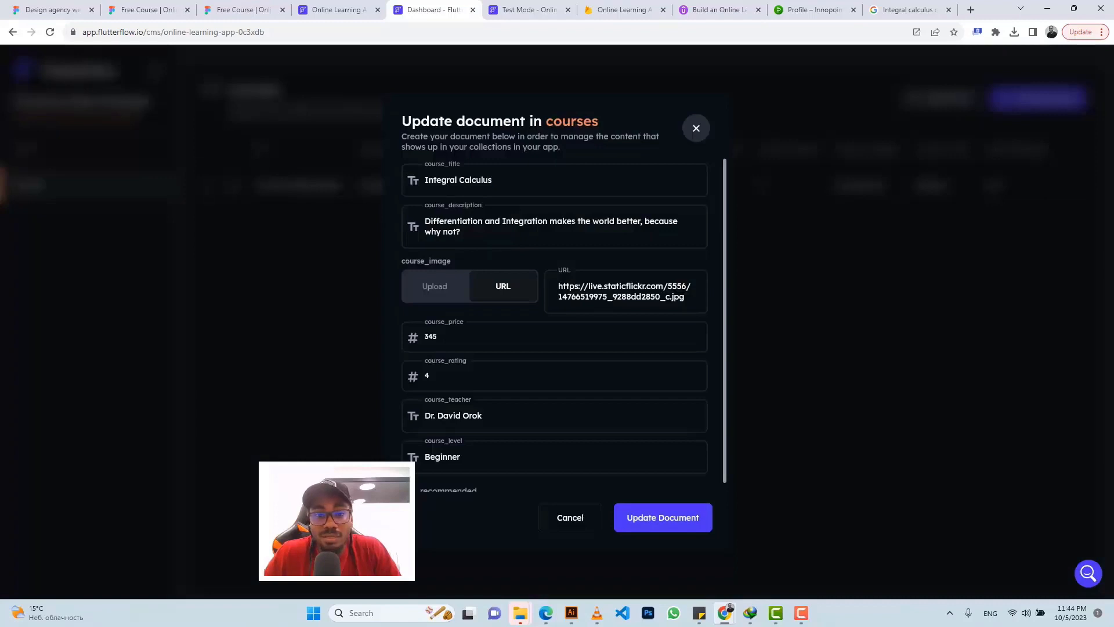
left_click_drag(550, 221, 463, 232)
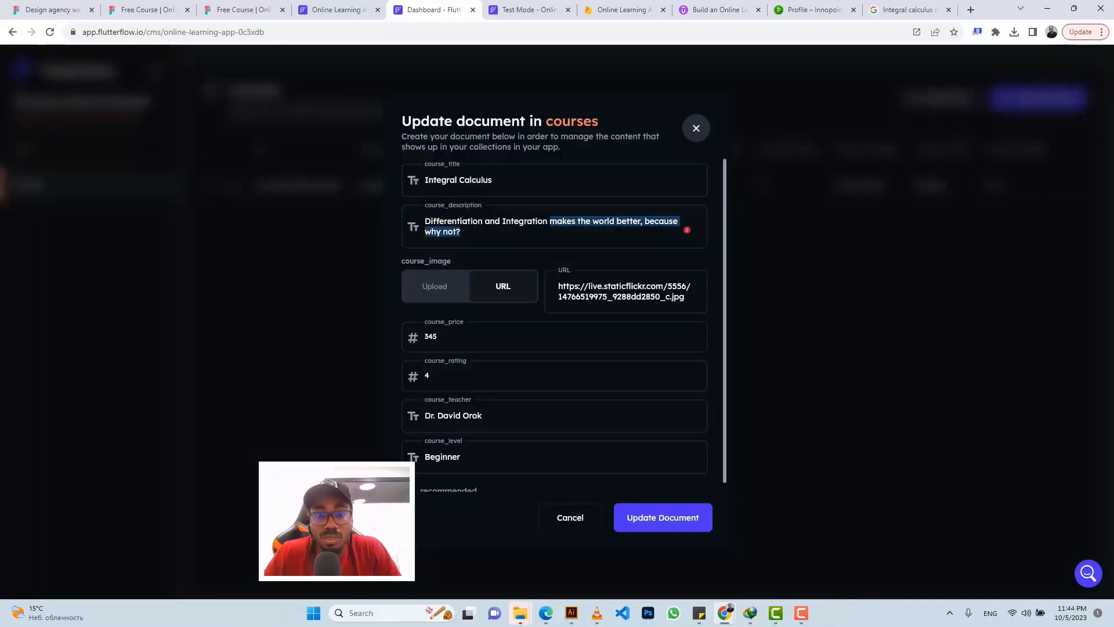
key("BackSpace")
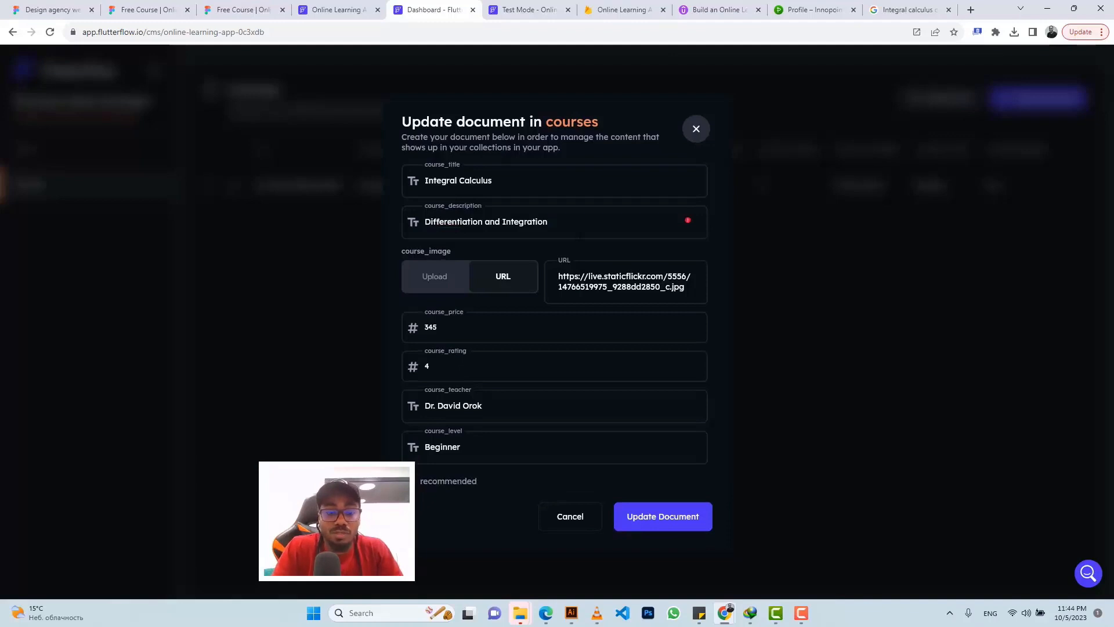
type("is gr")
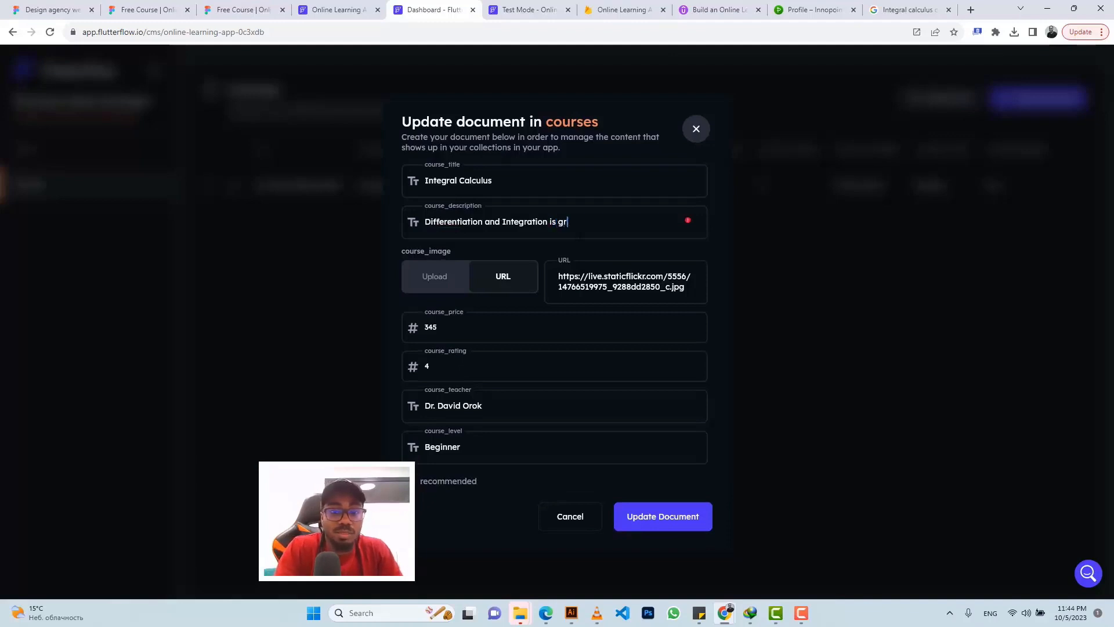
type("eat")
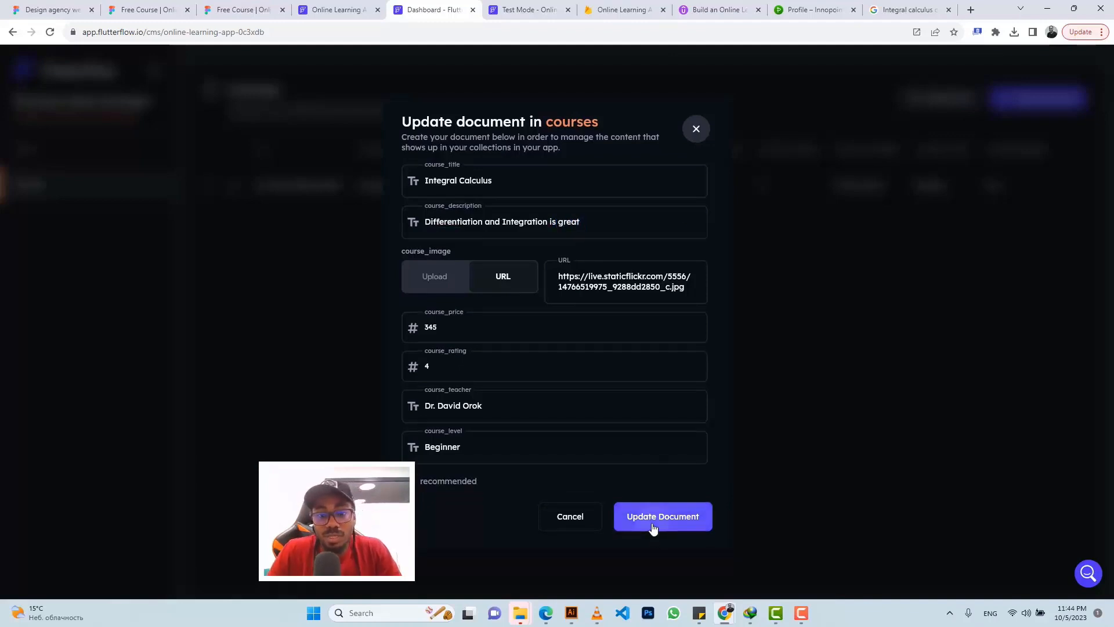
left_click(652, 526)
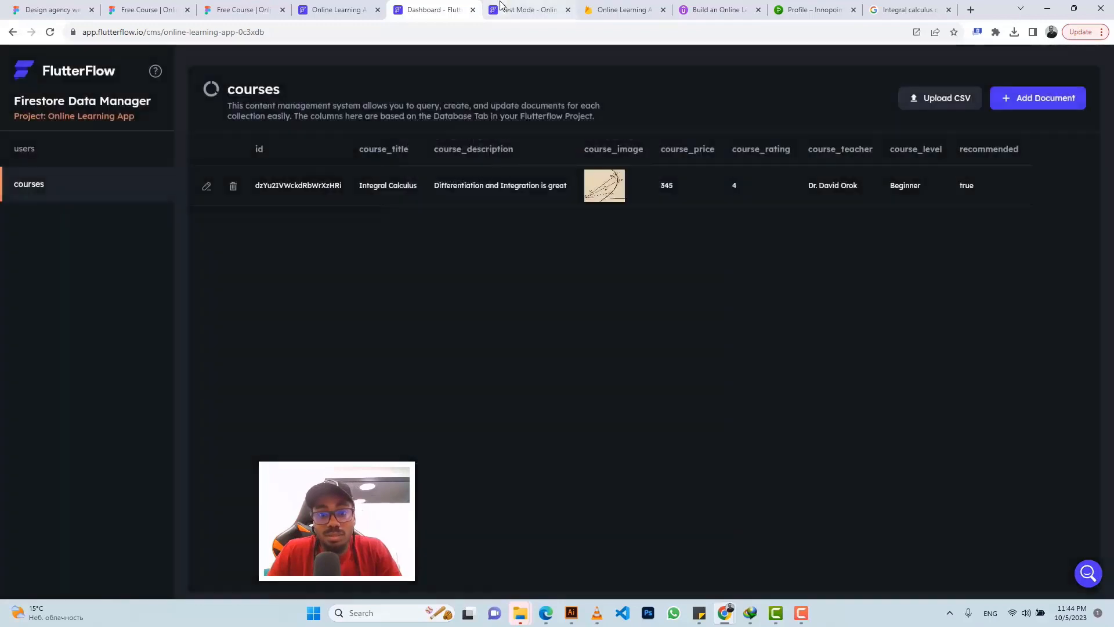
left_click(502, 8)
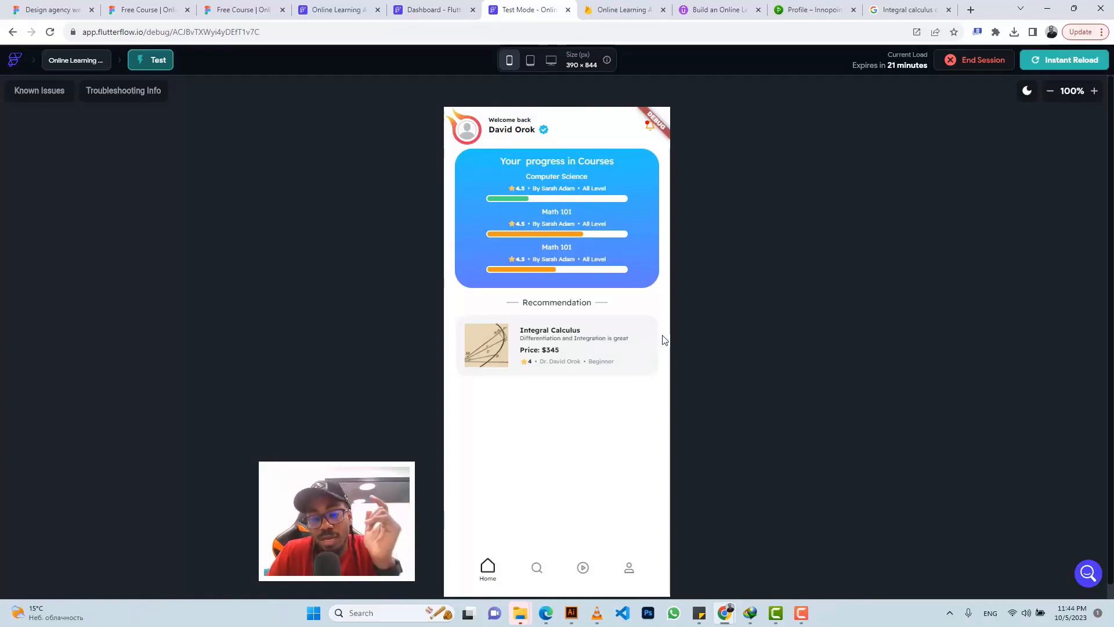
Step: Compare the card image in the Figma design with the test app, then return to the dashboard editor
left_click(408, 8)
left_click(336, 9)
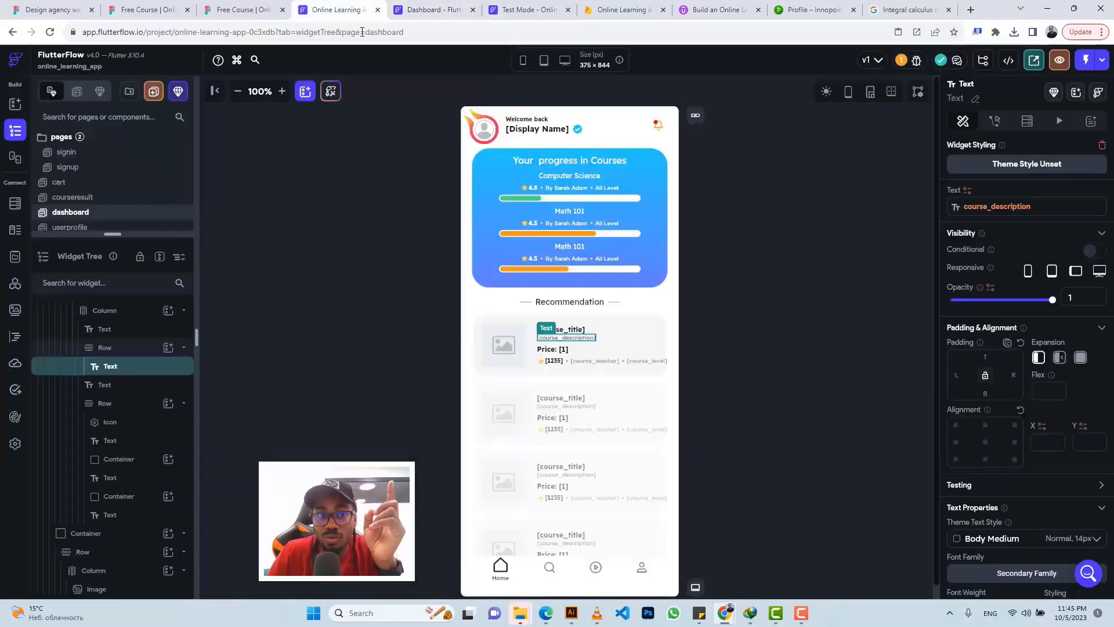
left_click(216, 7)
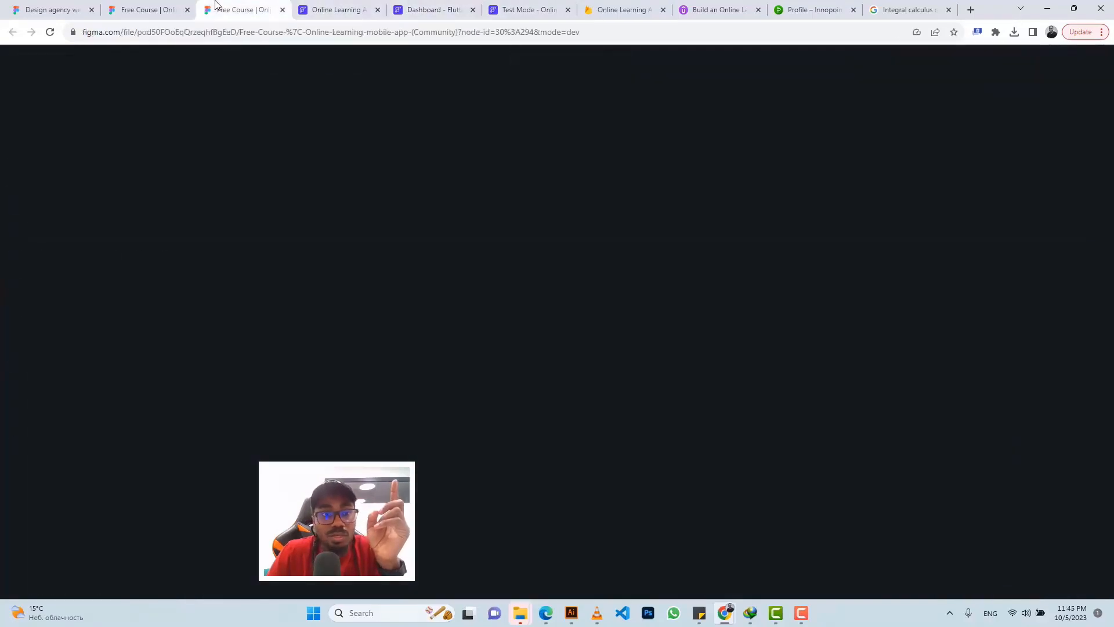
left_click(372, 284)
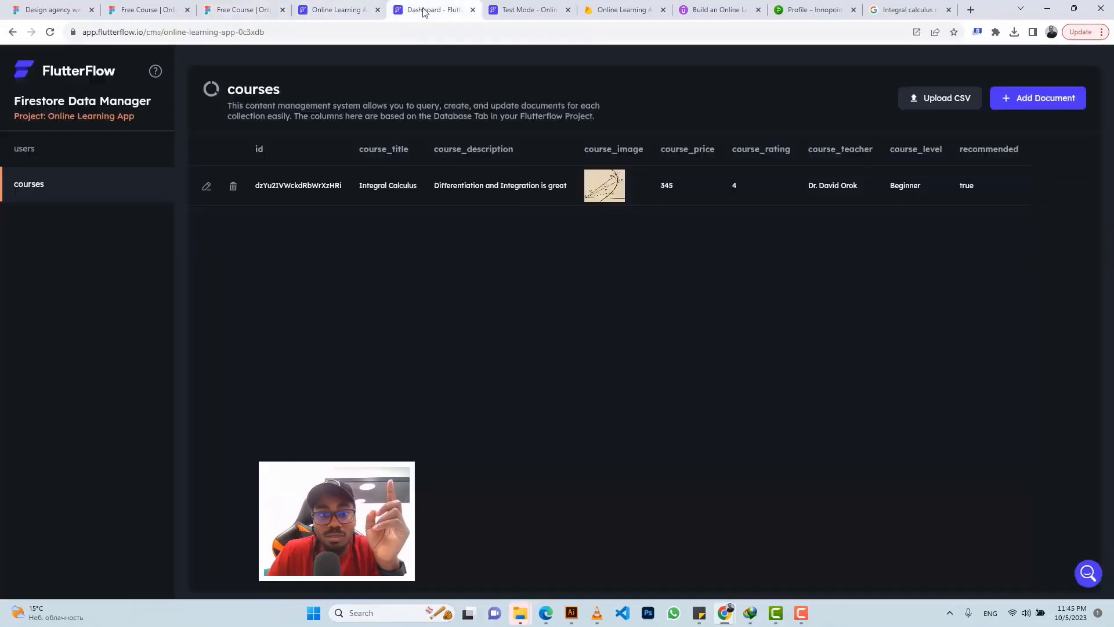
left_click(427, 10)
left_click(350, 9)
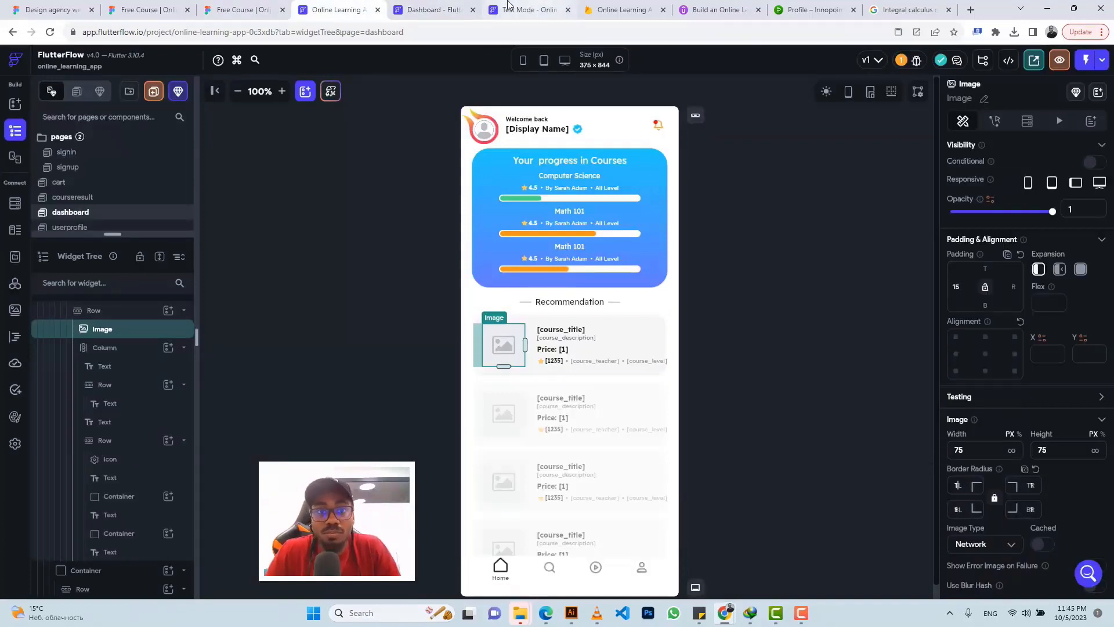
left_click(524, 10)
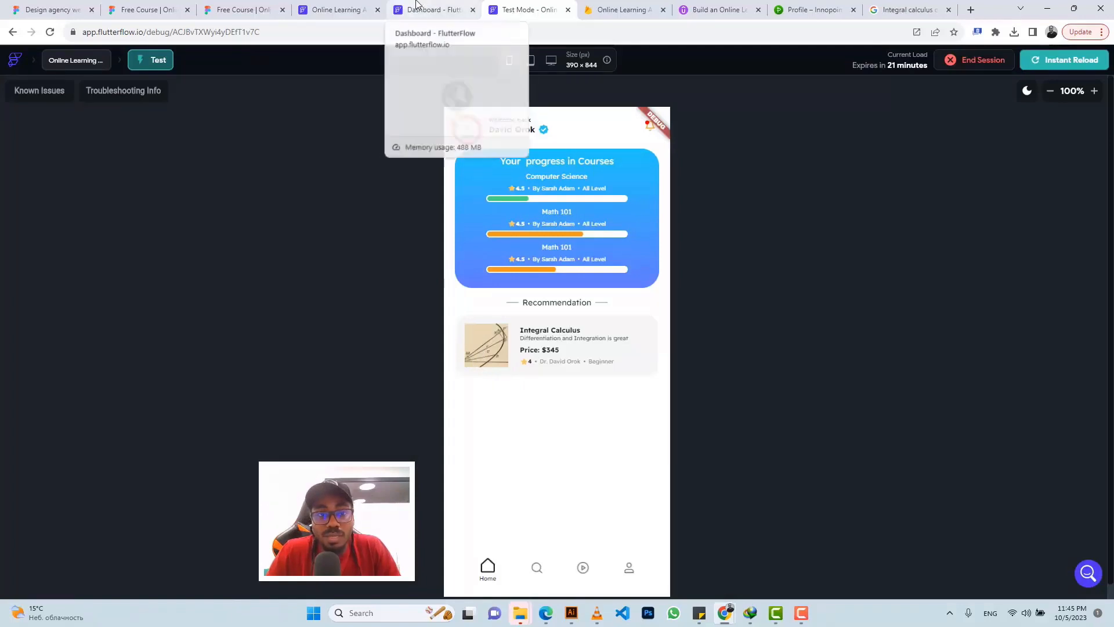
left_click(355, 5)
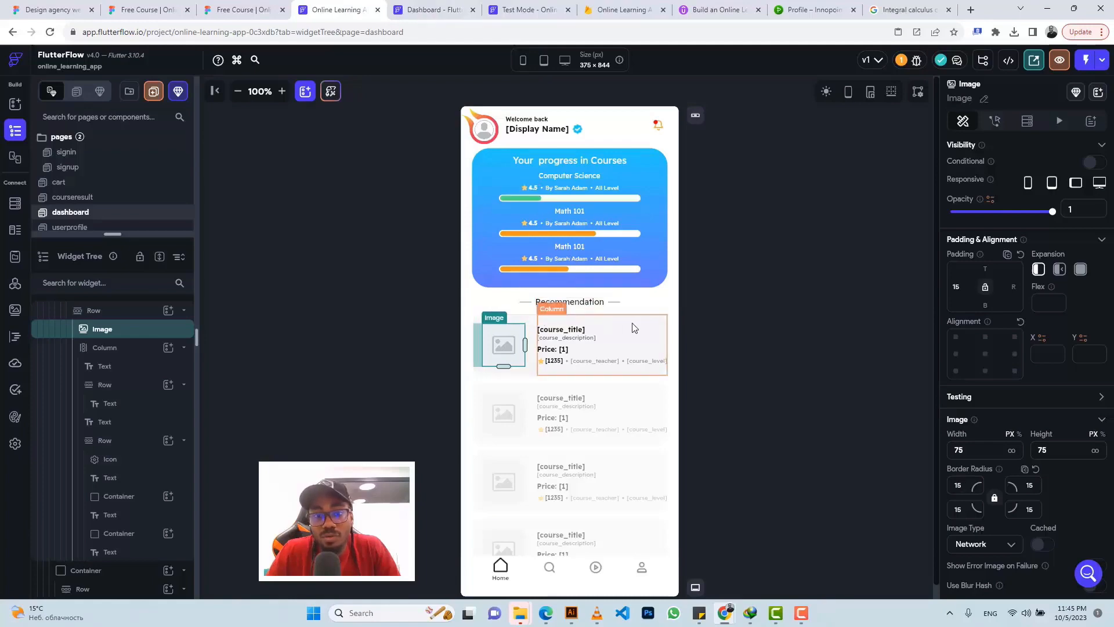
left_click(243, 10)
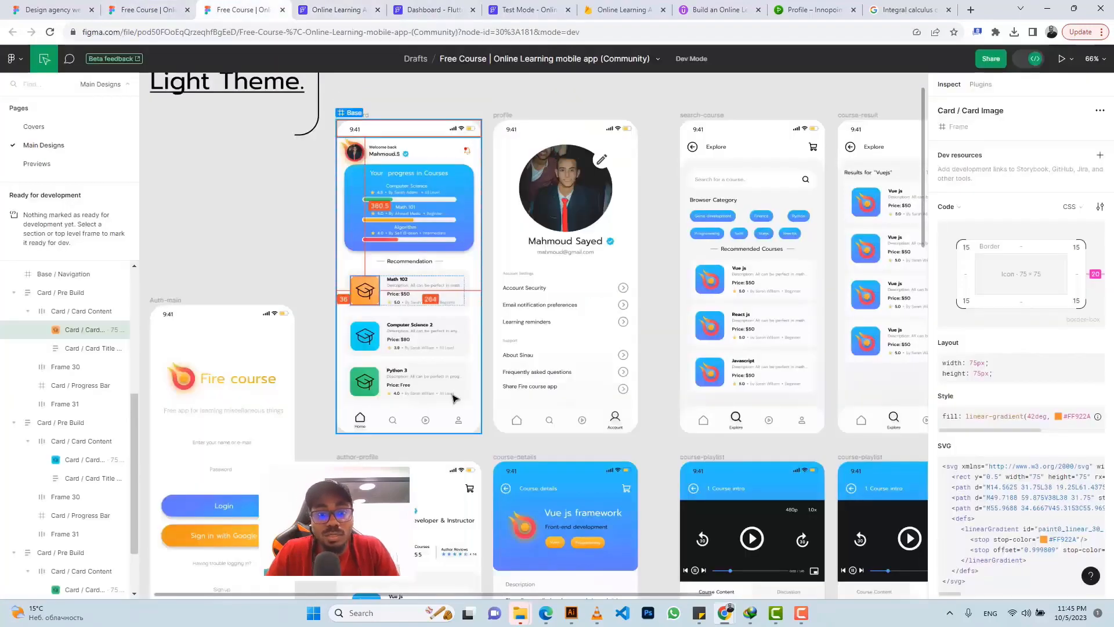
scroll(464, 365, "down", 3)
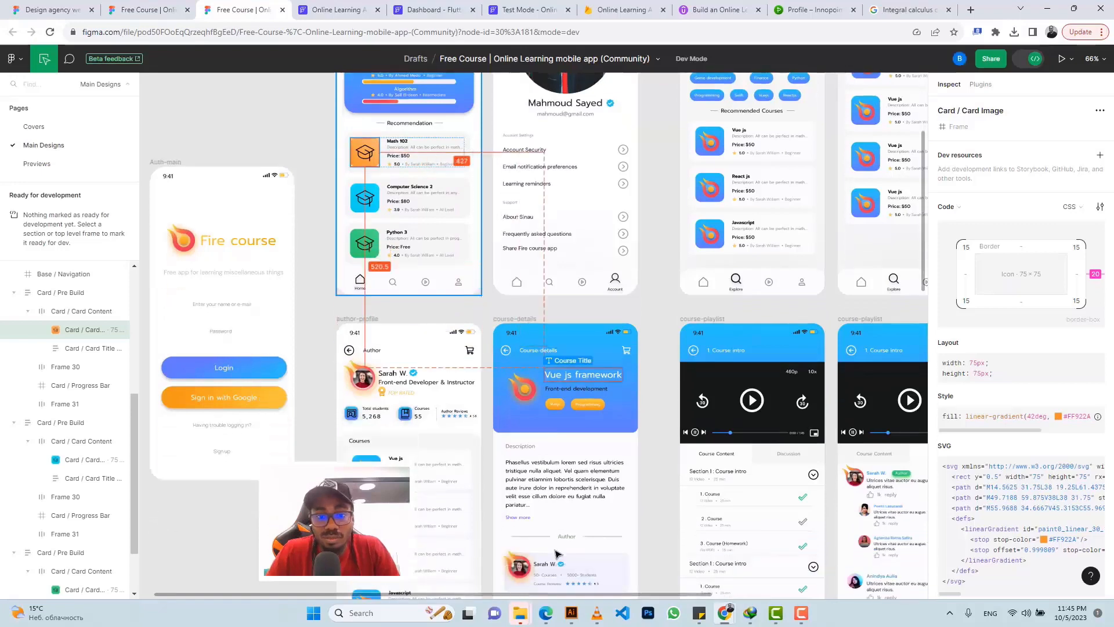
scroll(562, 543, "down", 5)
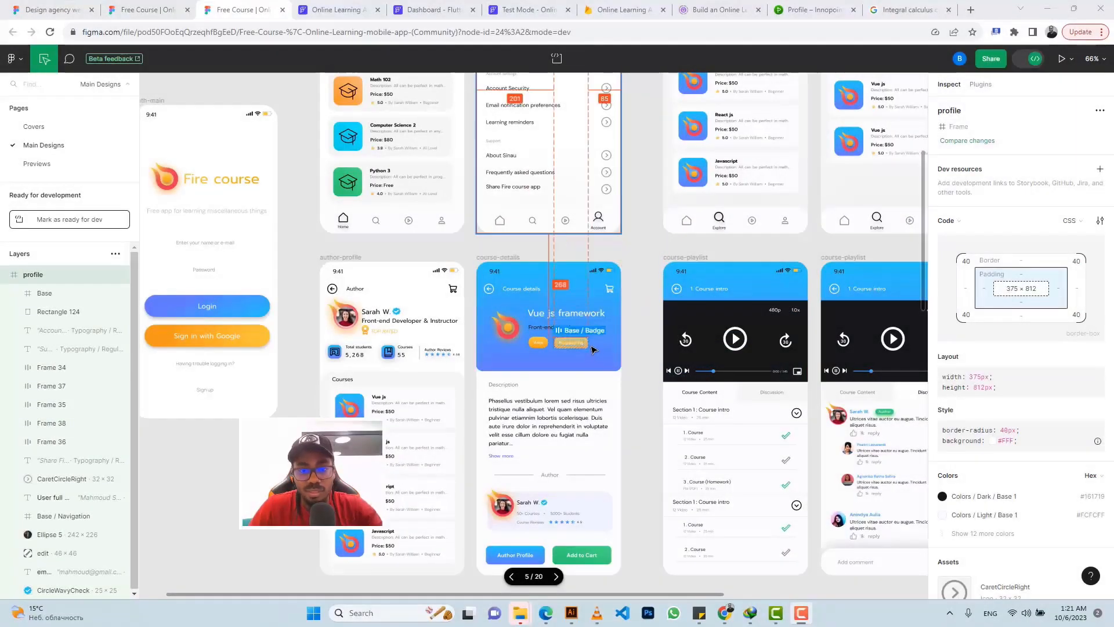
scroll(594, 349, "up", 3)
scroll(594, 348, "up", 2)
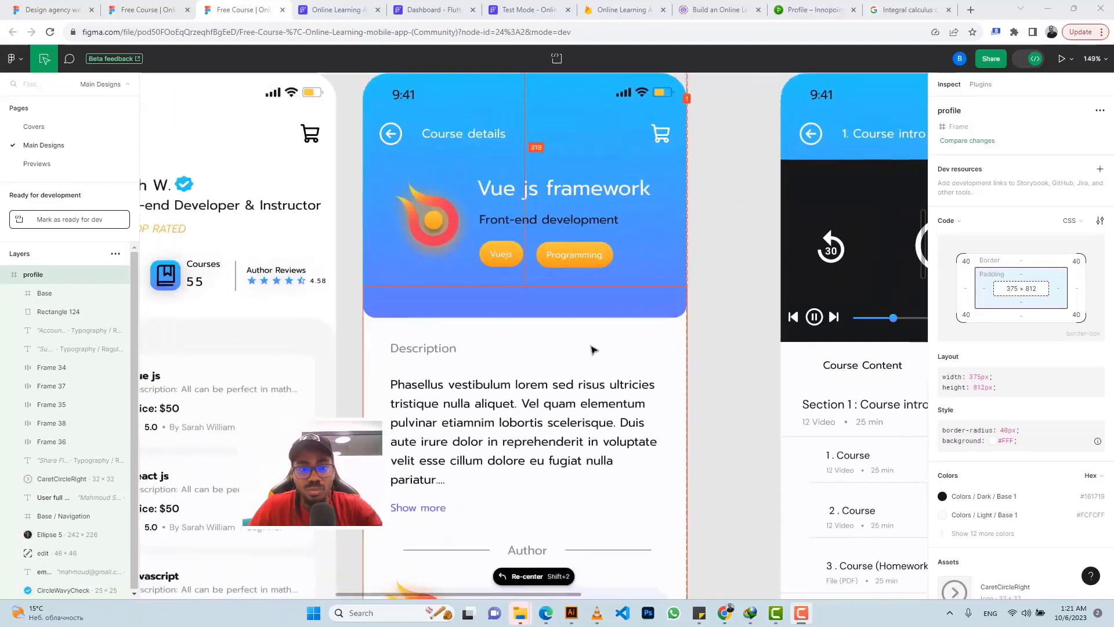
scroll(593, 349, "down", 5)
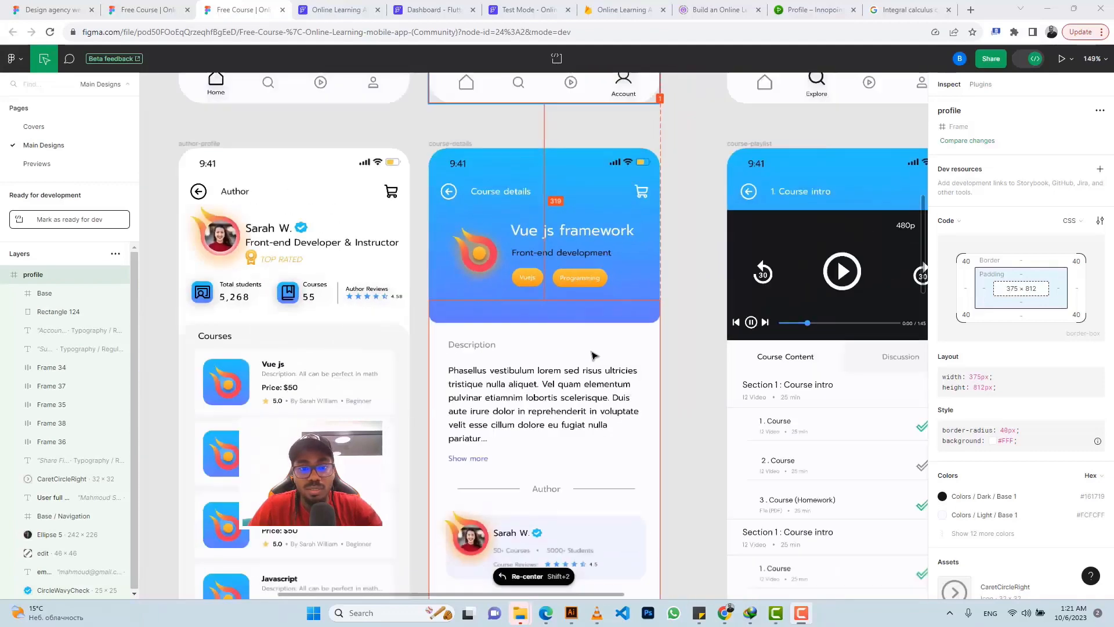
scroll(592, 354, "up", 1)
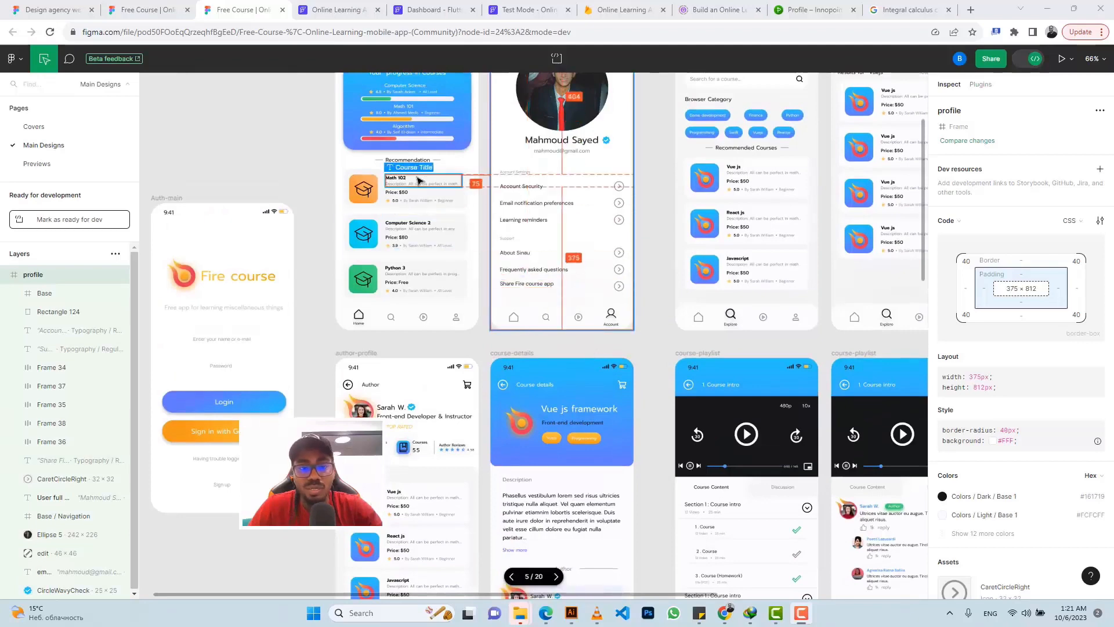
scroll(458, 178, "up", 4)
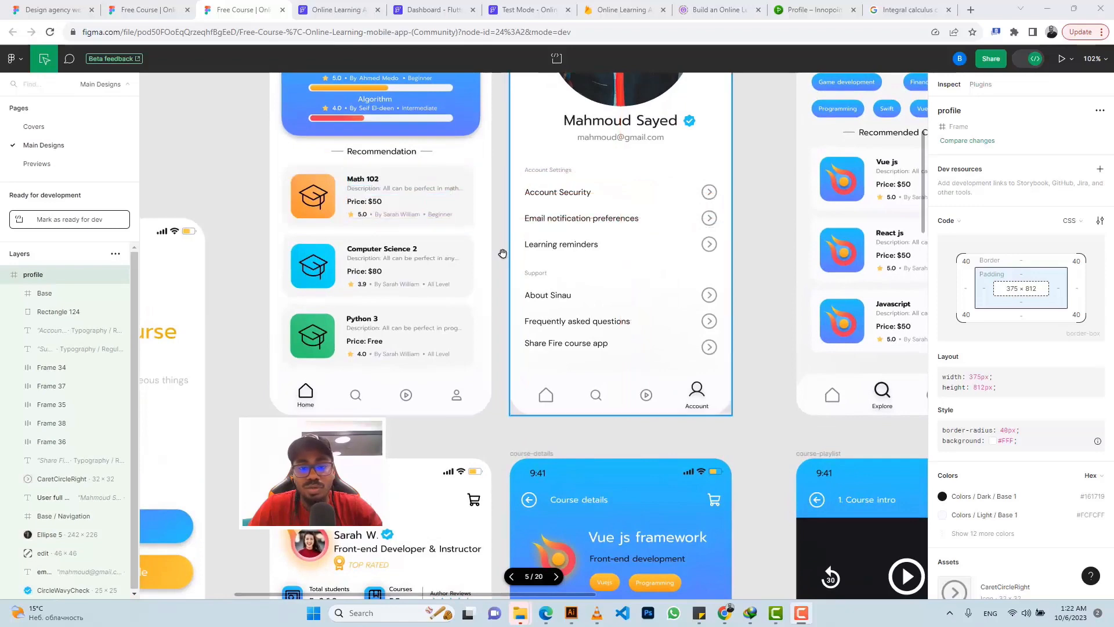
scroll(488, 273, "down", 3)
scroll(487, 273, "right", 1)
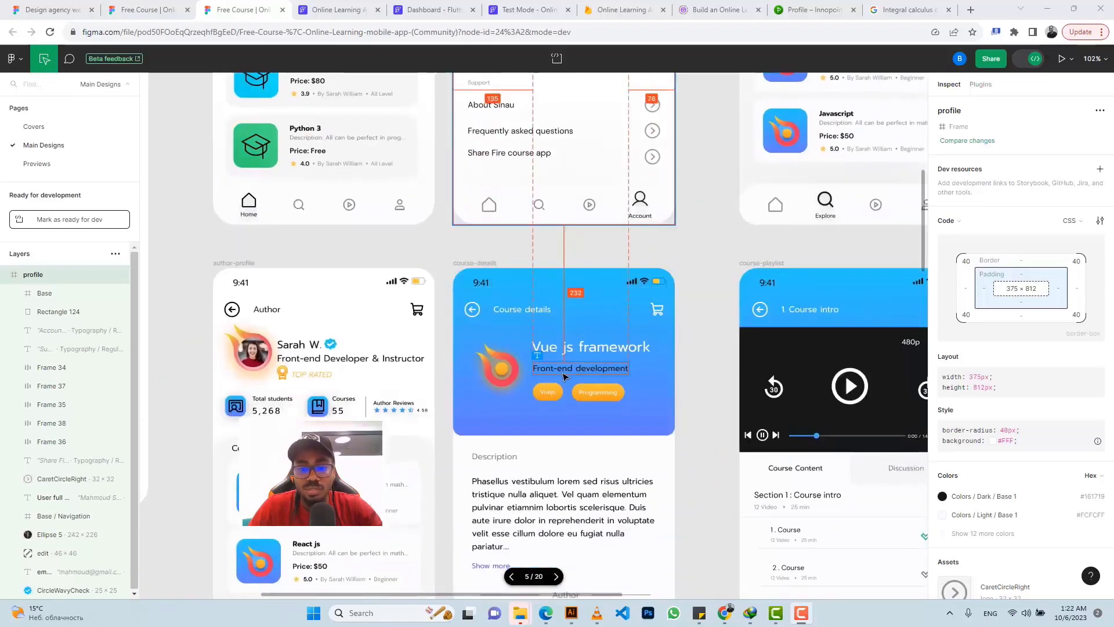
scroll(556, 365, "down", 5)
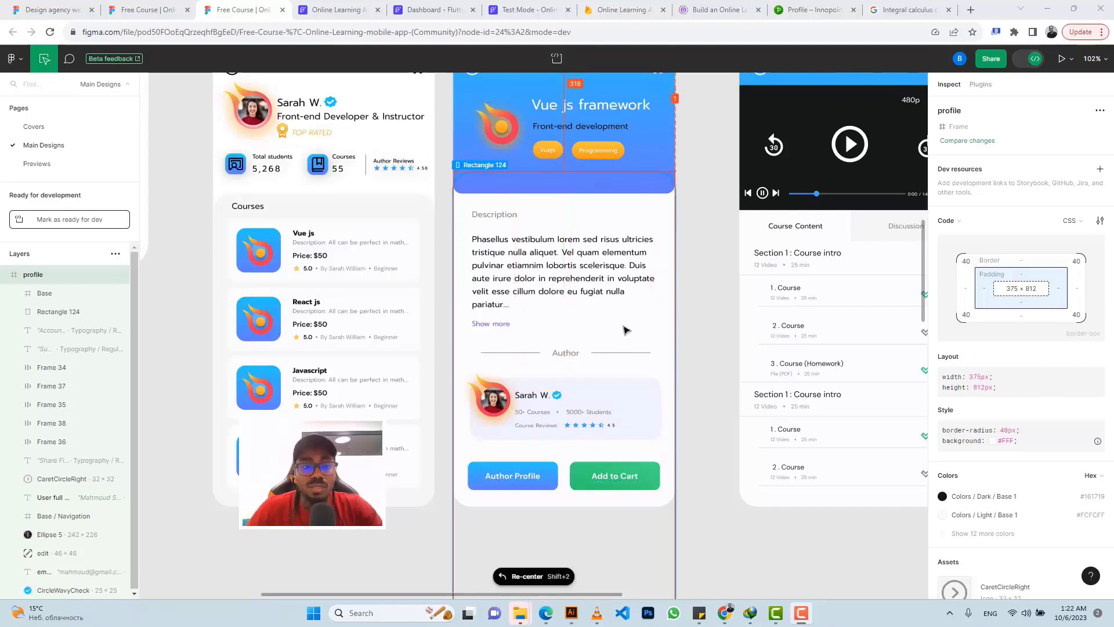
left_click(340, 10)
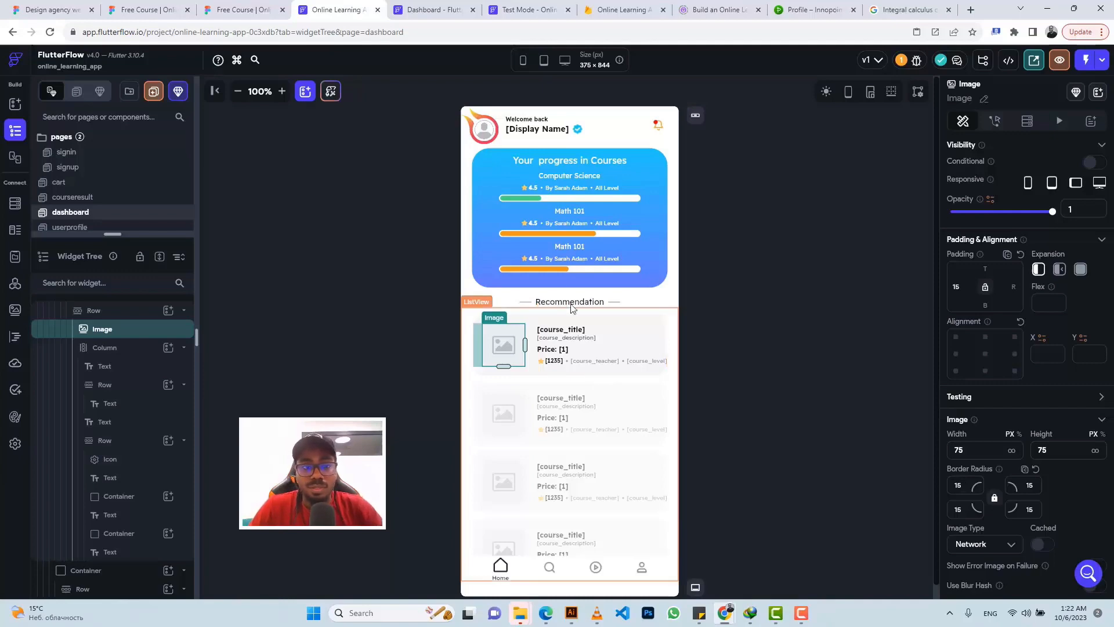
left_click(231, 8)
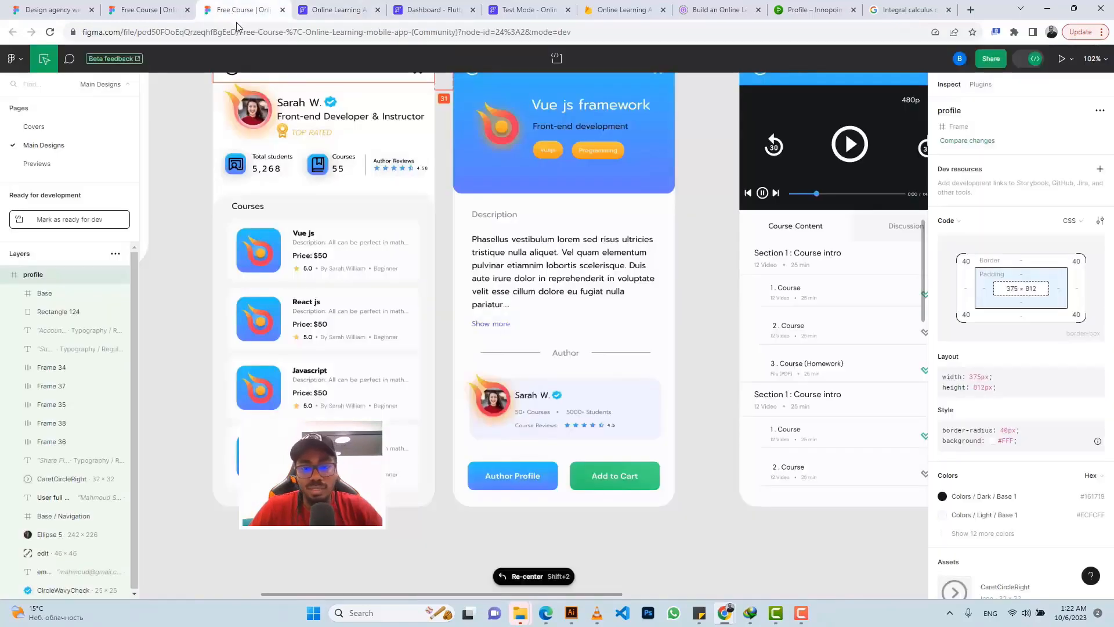
scroll(575, 232, "up", 2)
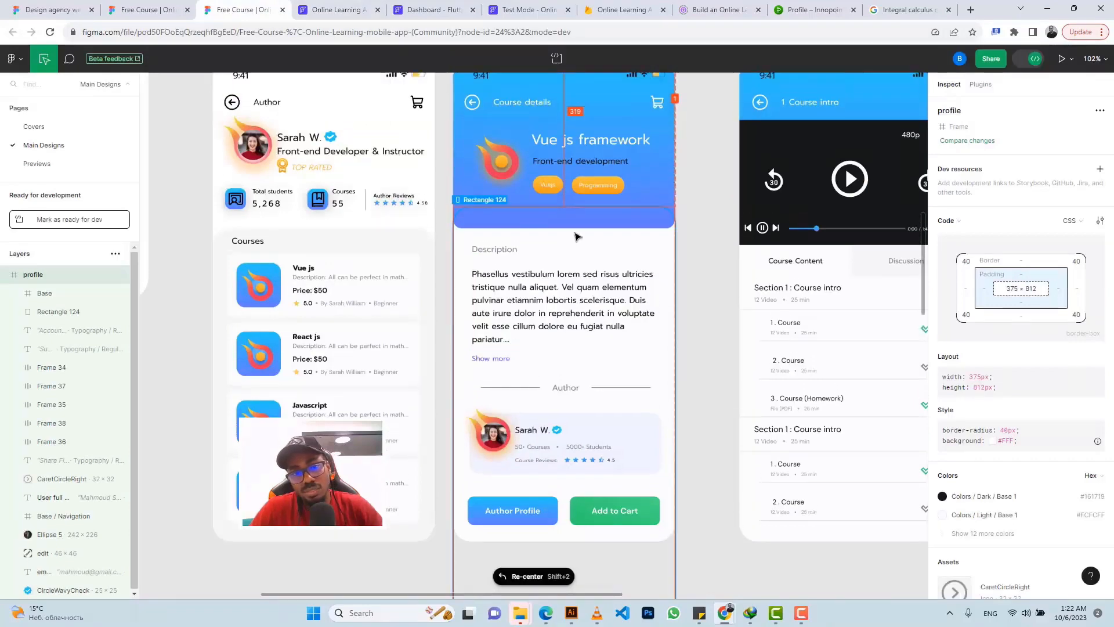
scroll(576, 236, "up", 4)
scroll(572, 234, "up", 15)
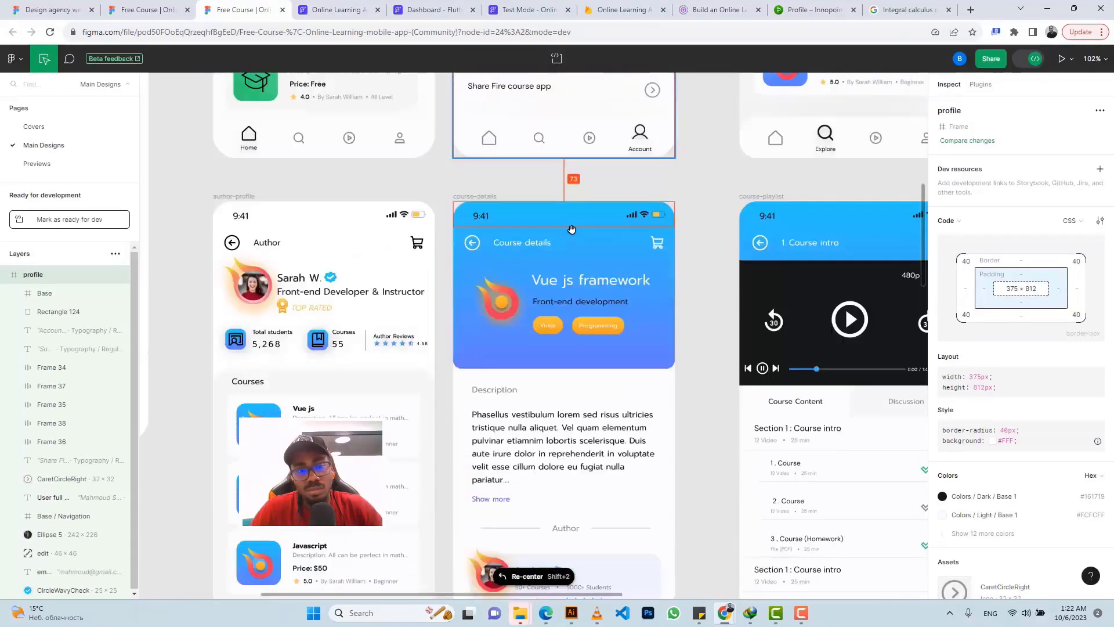
scroll(568, 232, "down", 6)
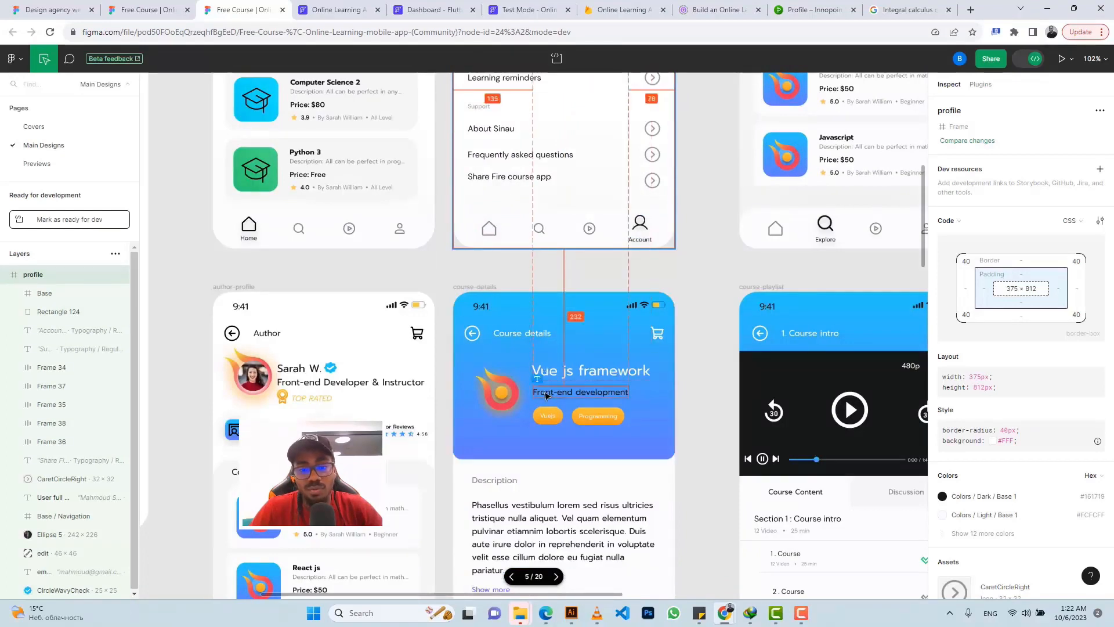
scroll(609, 406, "down", 1)
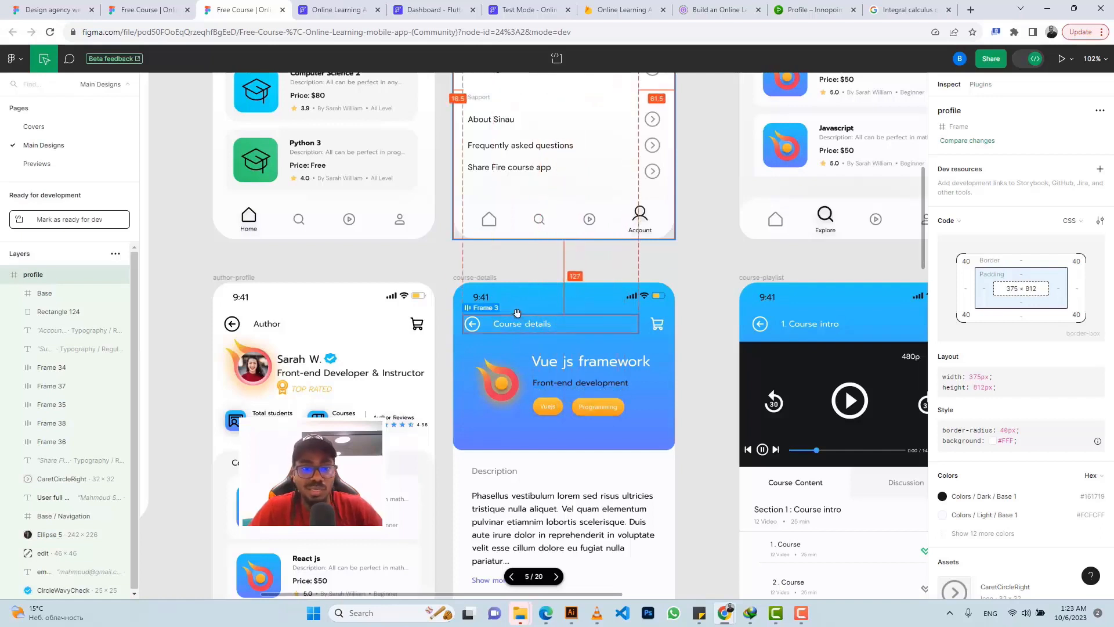
scroll(516, 315, "up", 2)
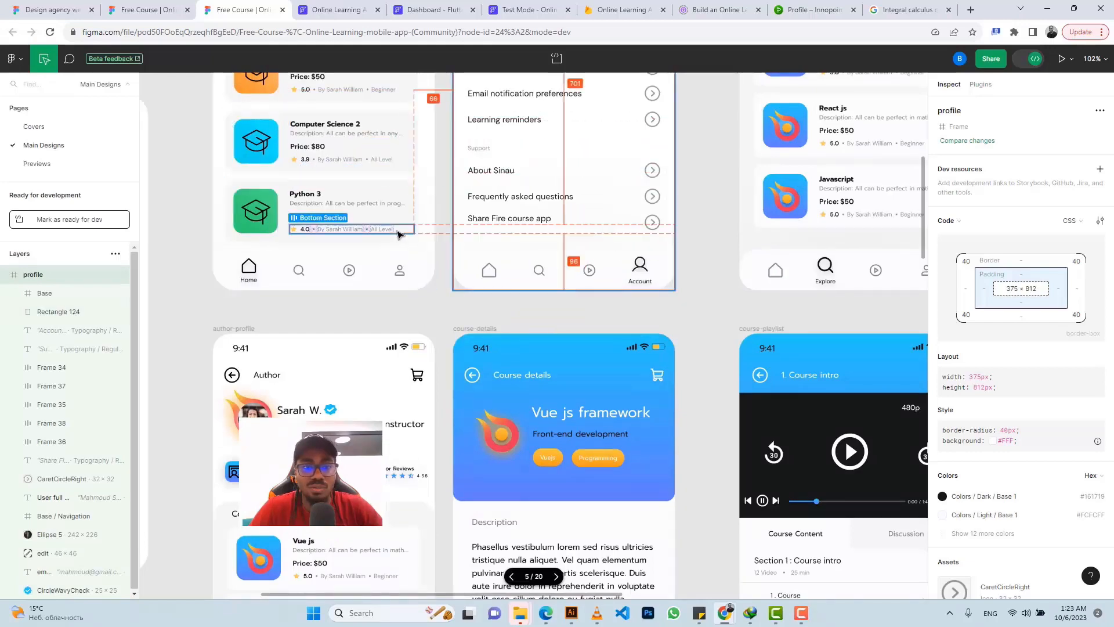
scroll(399, 234, "up", 3)
scroll(400, 238, "down", 4)
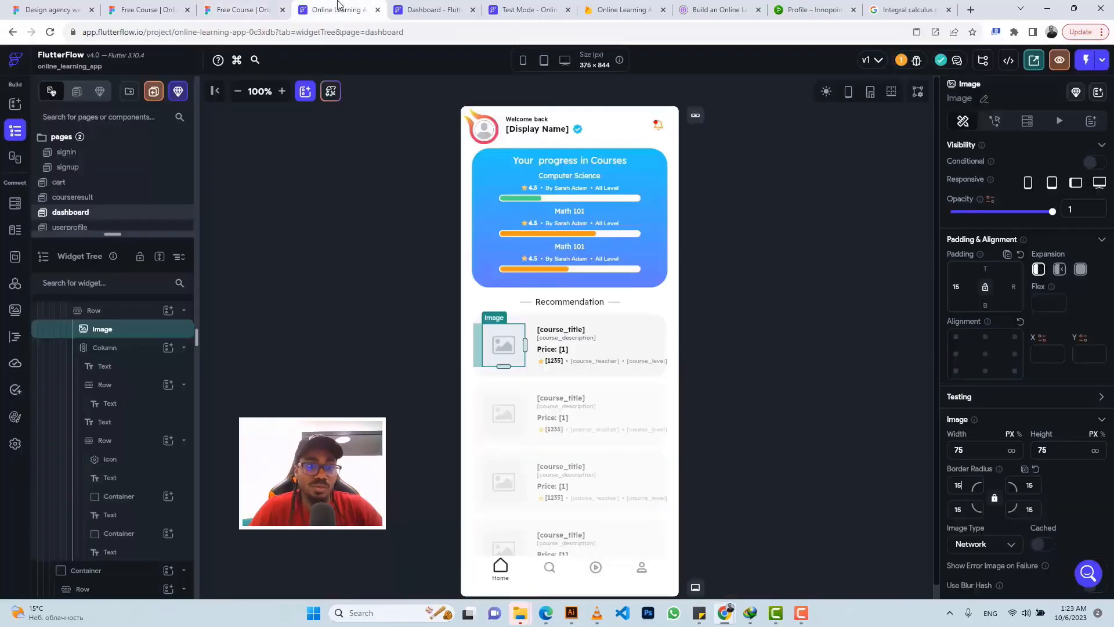
Step: Add a String field named focus to the courses collection schema
left_click(337, 9)
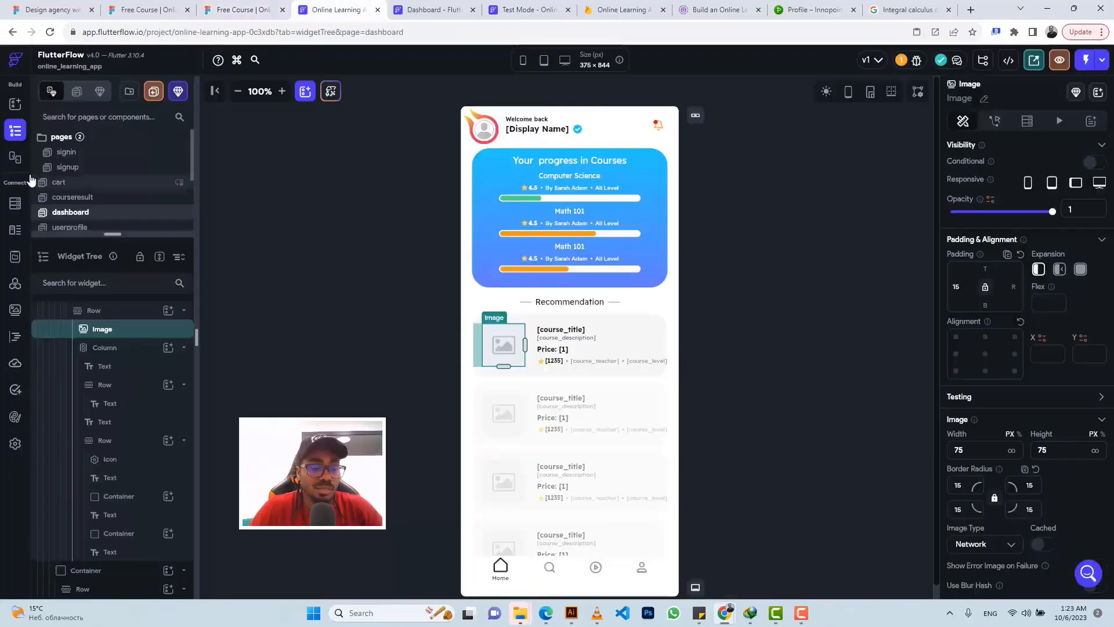
left_click(14, 205)
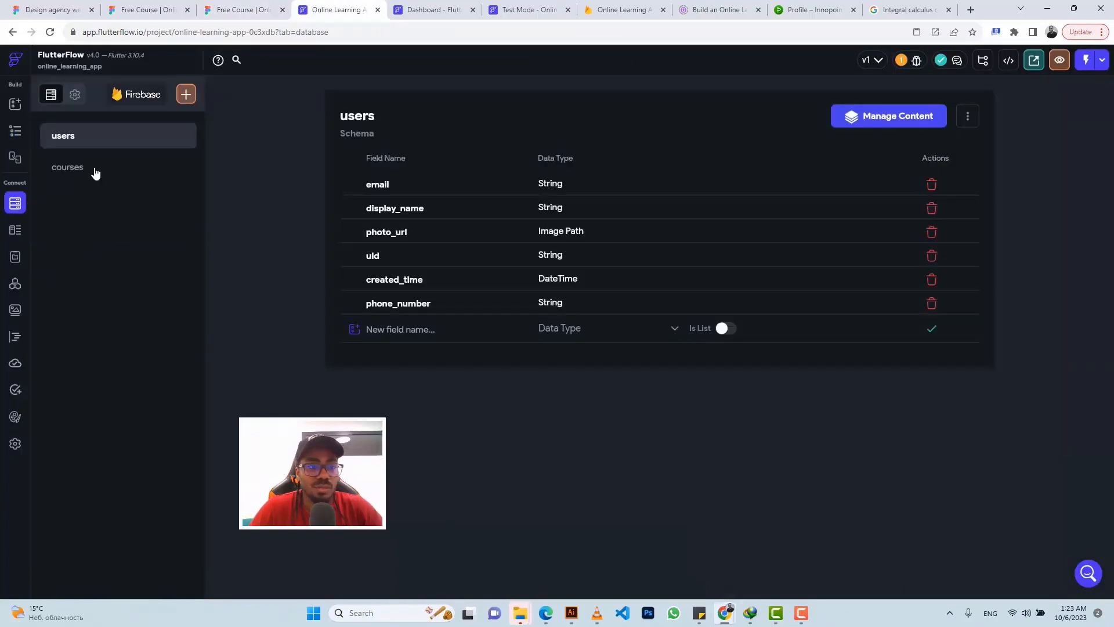
left_click(95, 171)
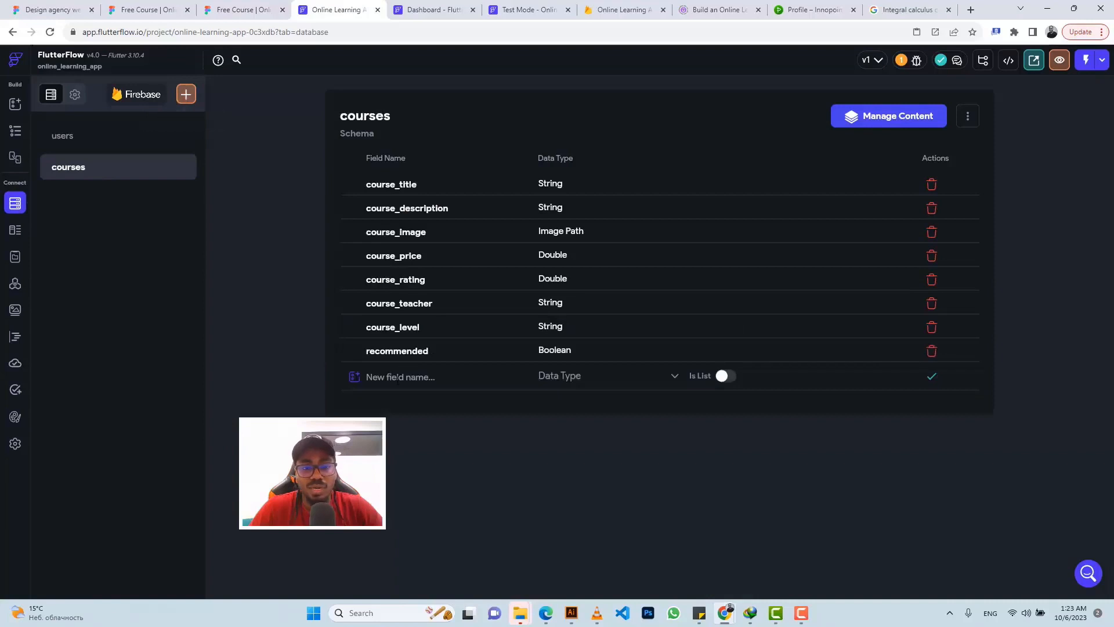
left_click(397, 379)
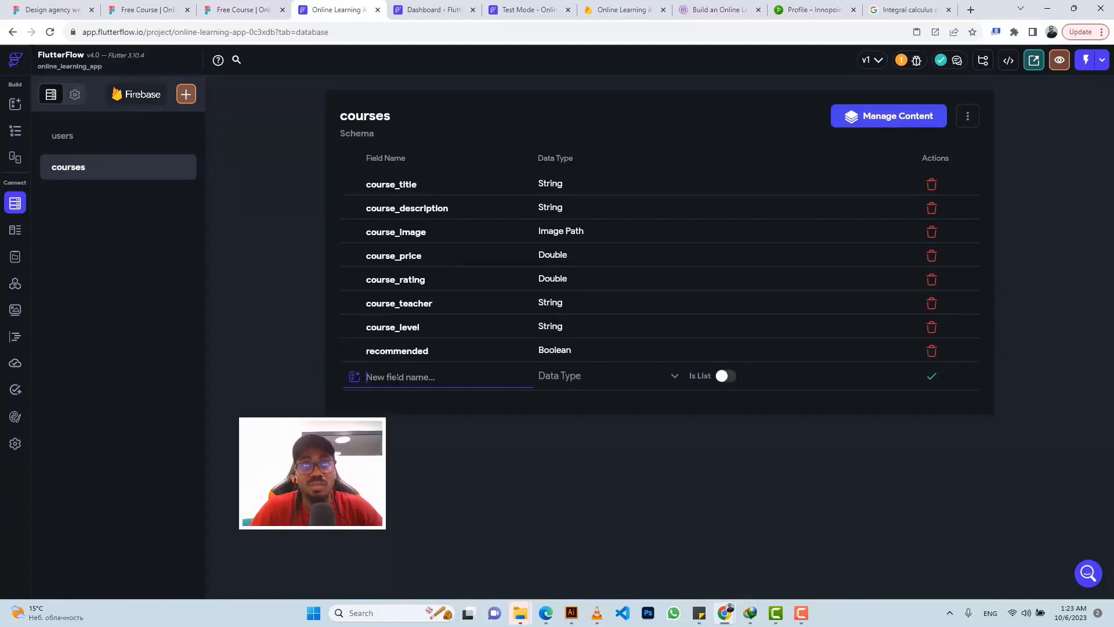
type("fc")
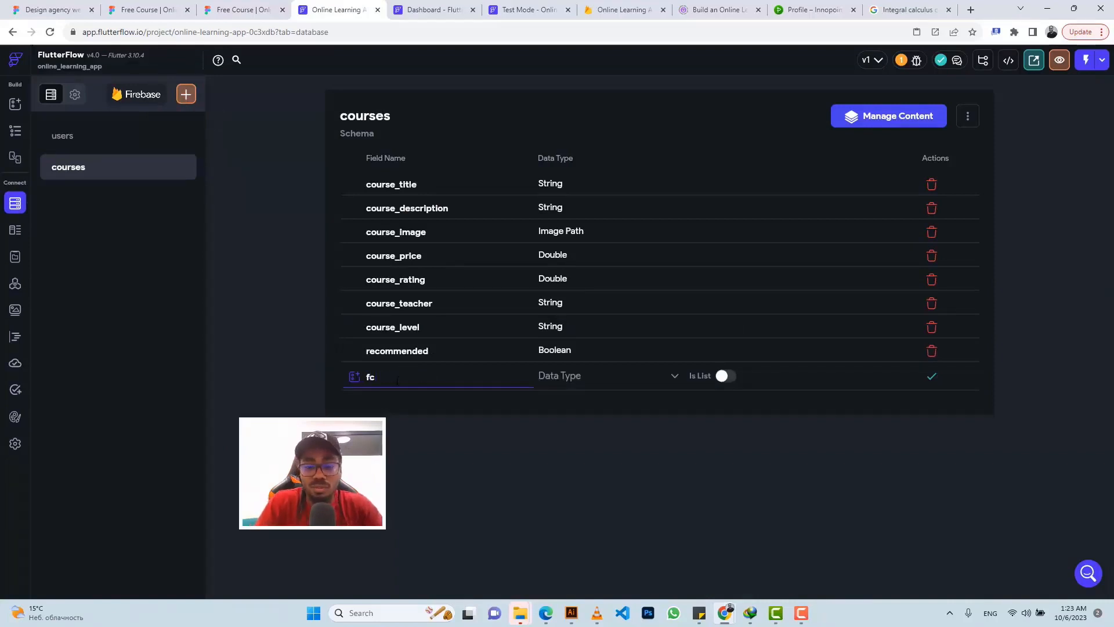
type("ofuc")
key("BackSpace")
key("BackSpace")
key("BackSpace")
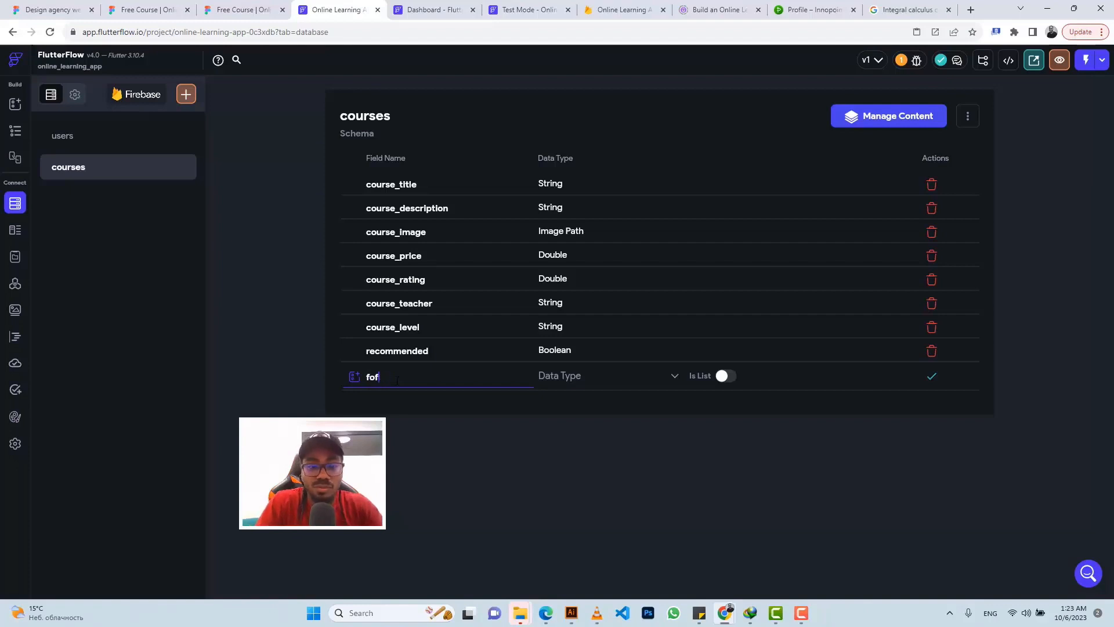
type("cus")
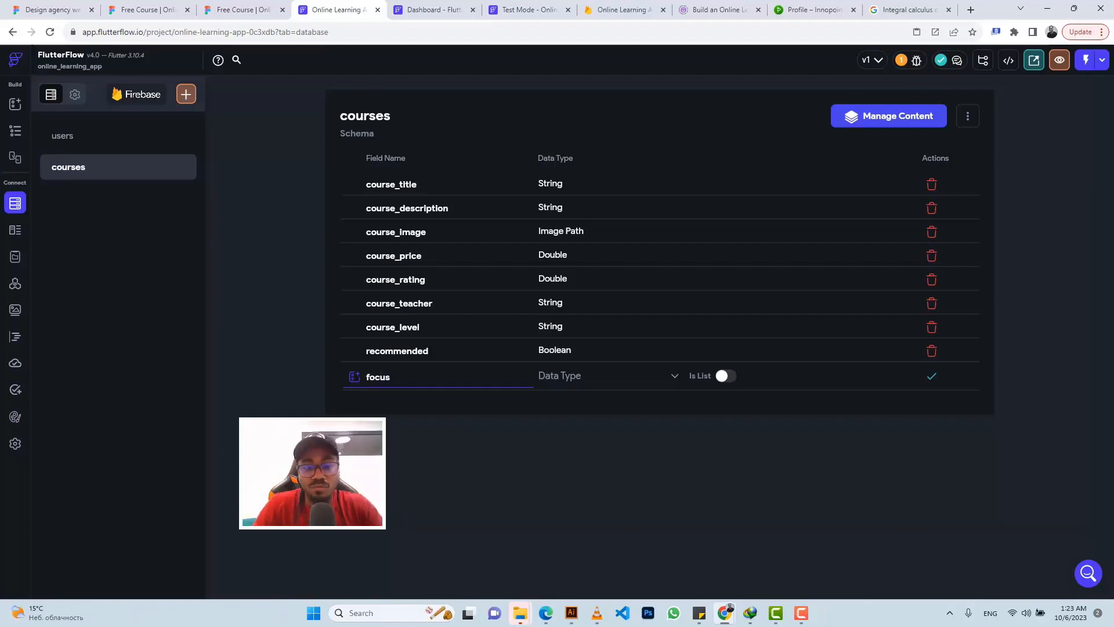
left_click(567, 379)
left_click(560, 303)
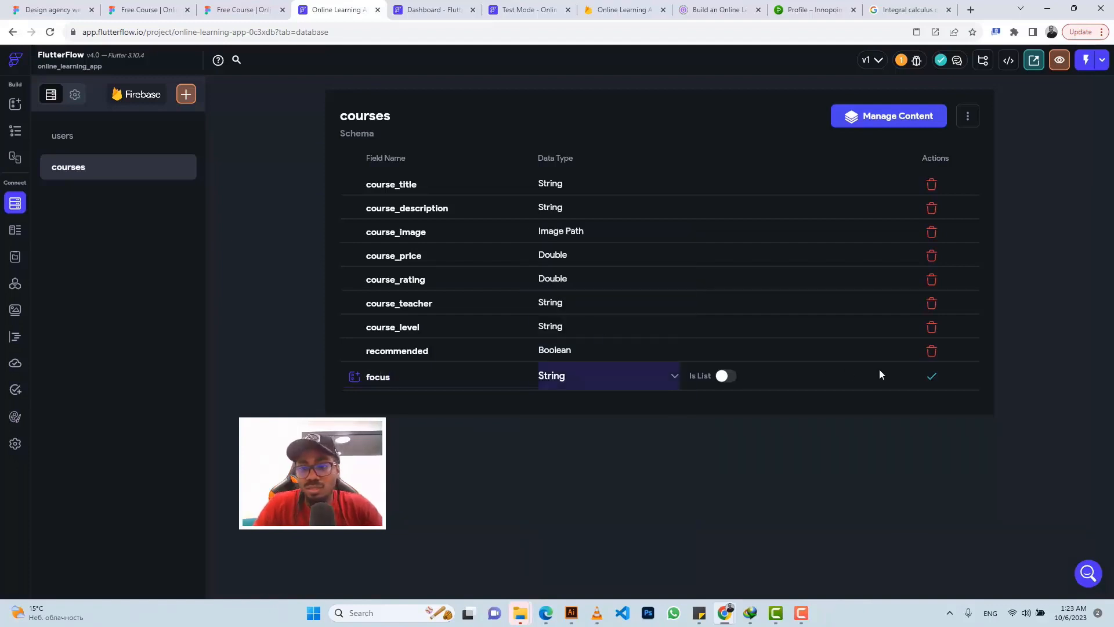
left_click(932, 379)
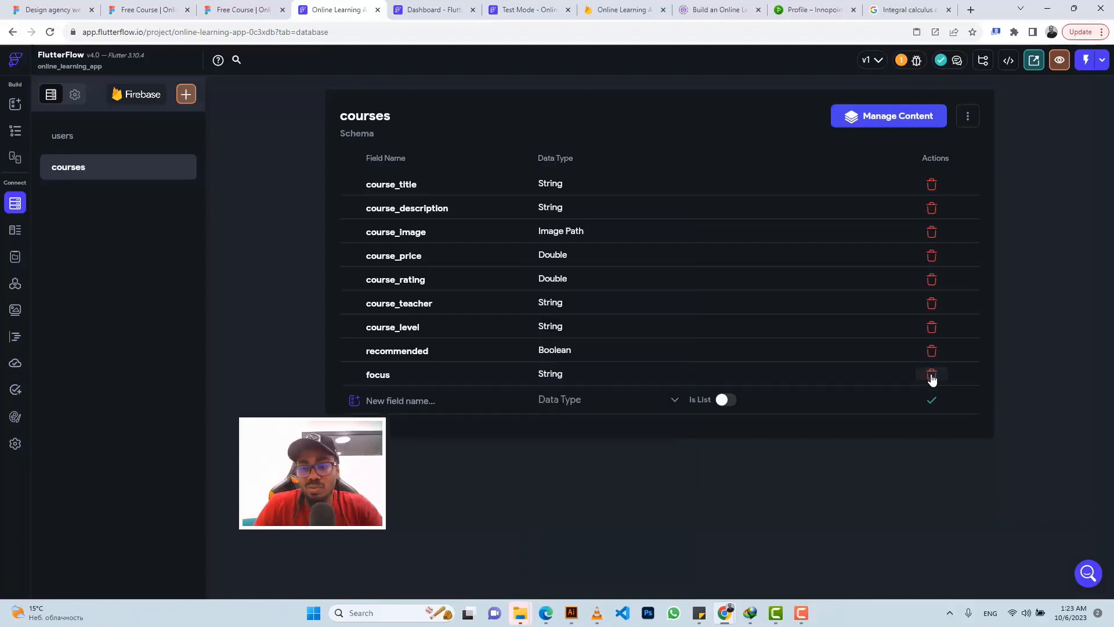
Step: Add String fields element1 and element2 to the courses collection
left_click(398, 401)
type("elemen")
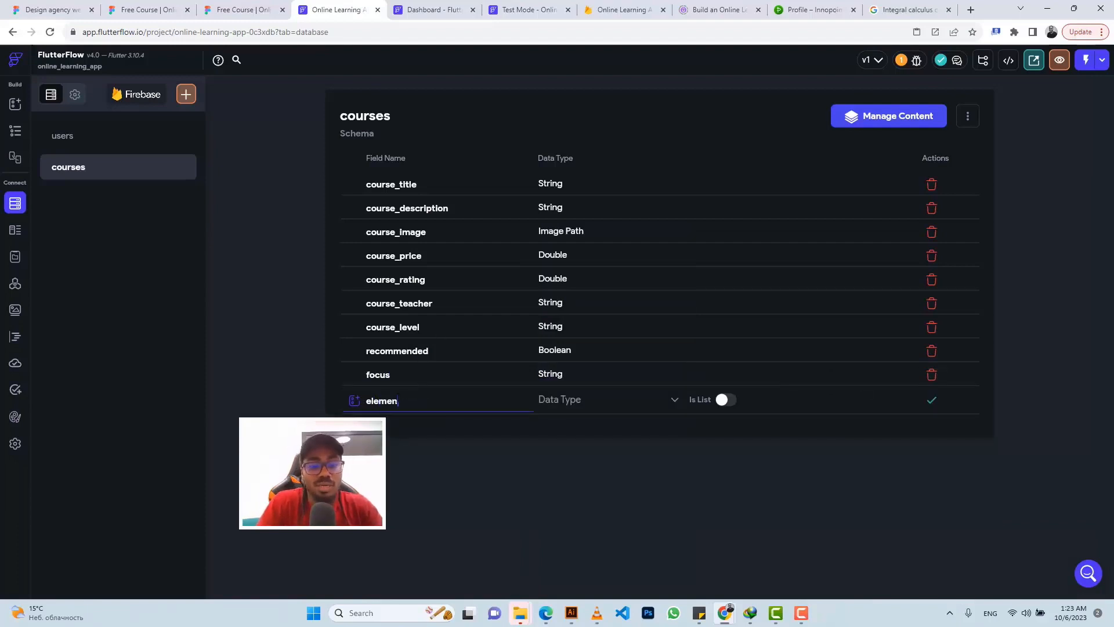
type("t")
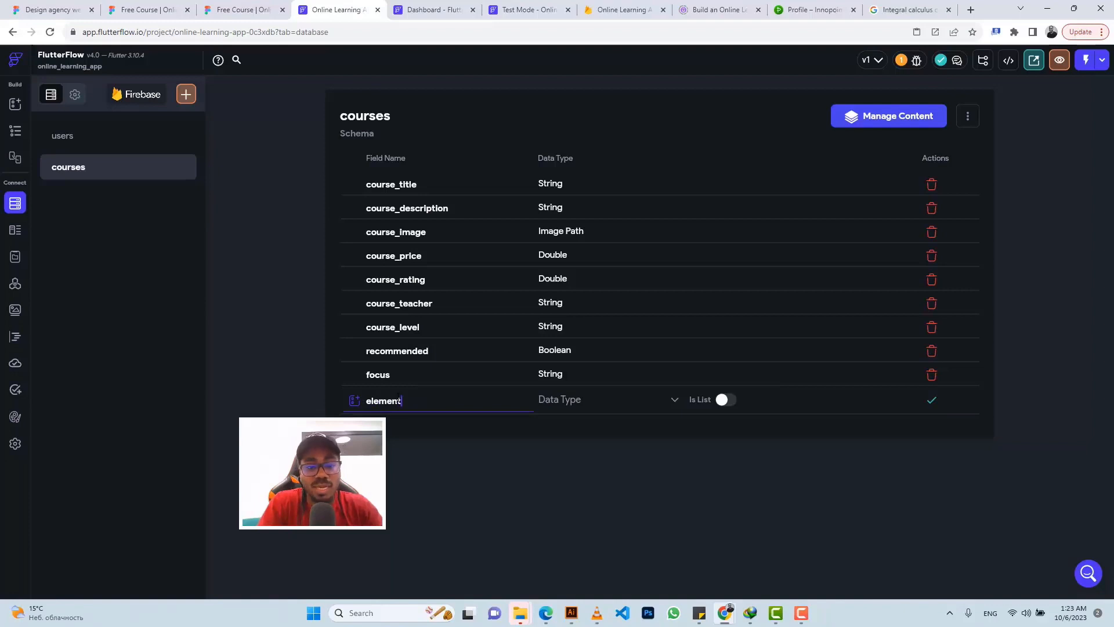
type("1")
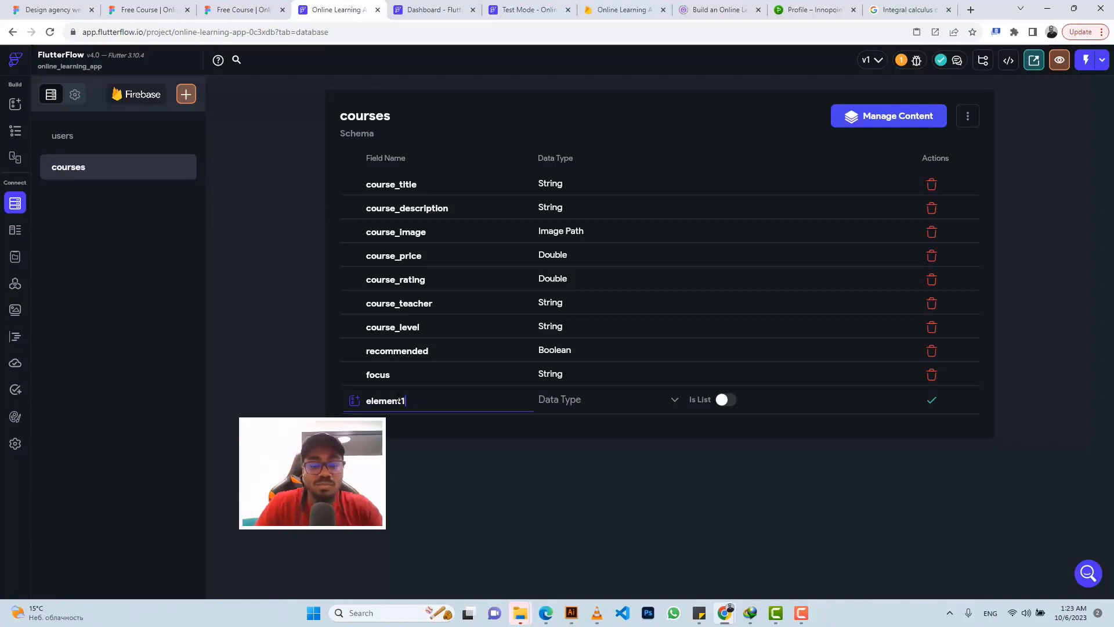
left_click(587, 400)
left_click(561, 302)
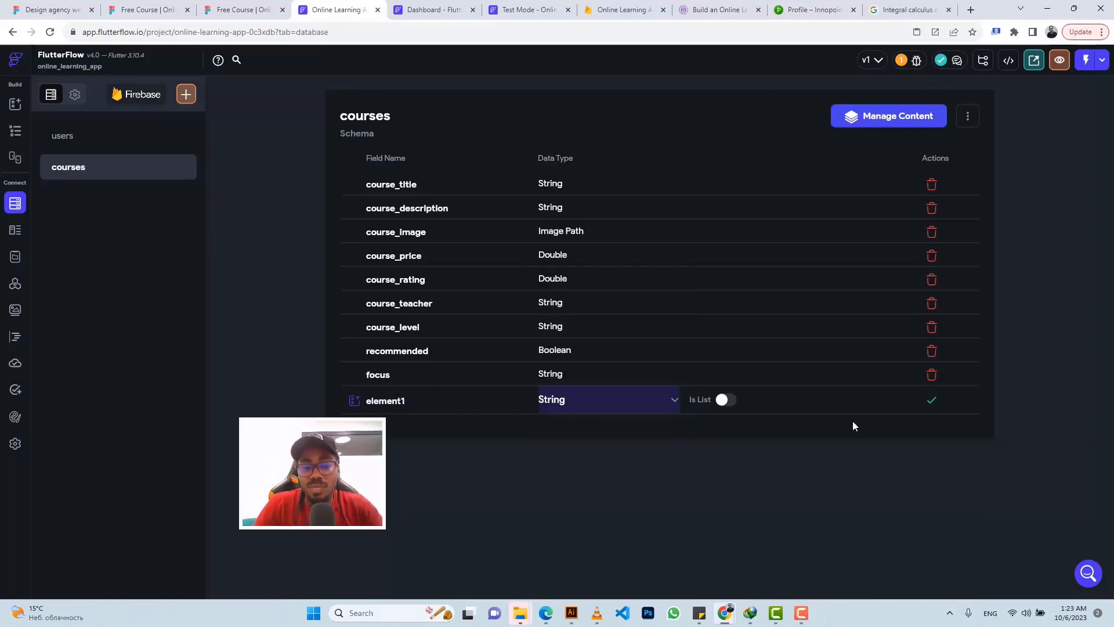
left_click(931, 400)
left_click(402, 423)
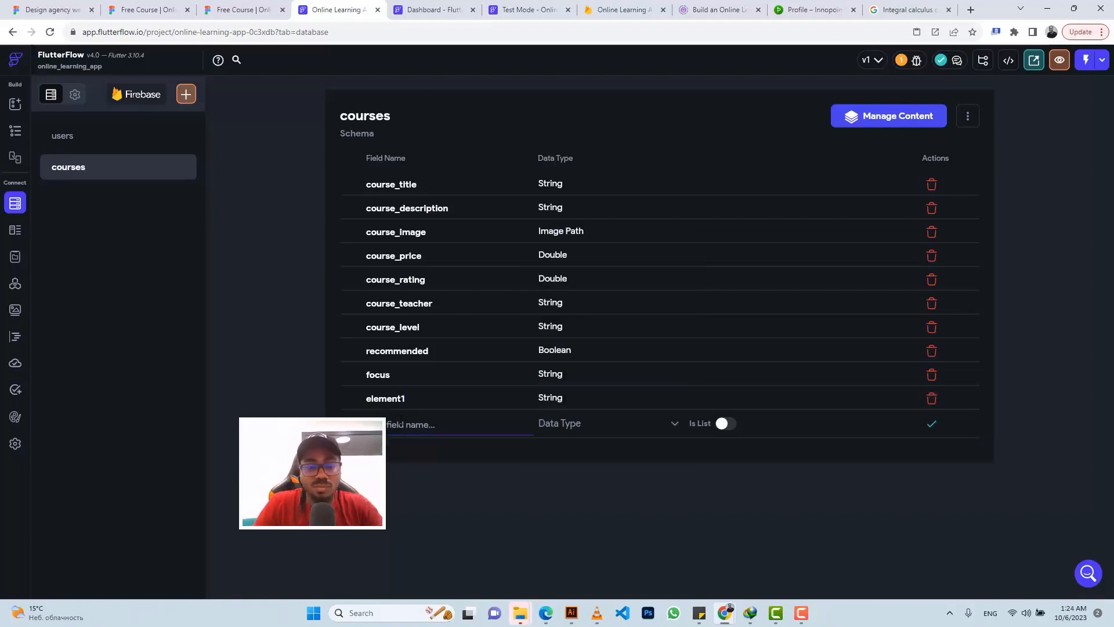
type("element")
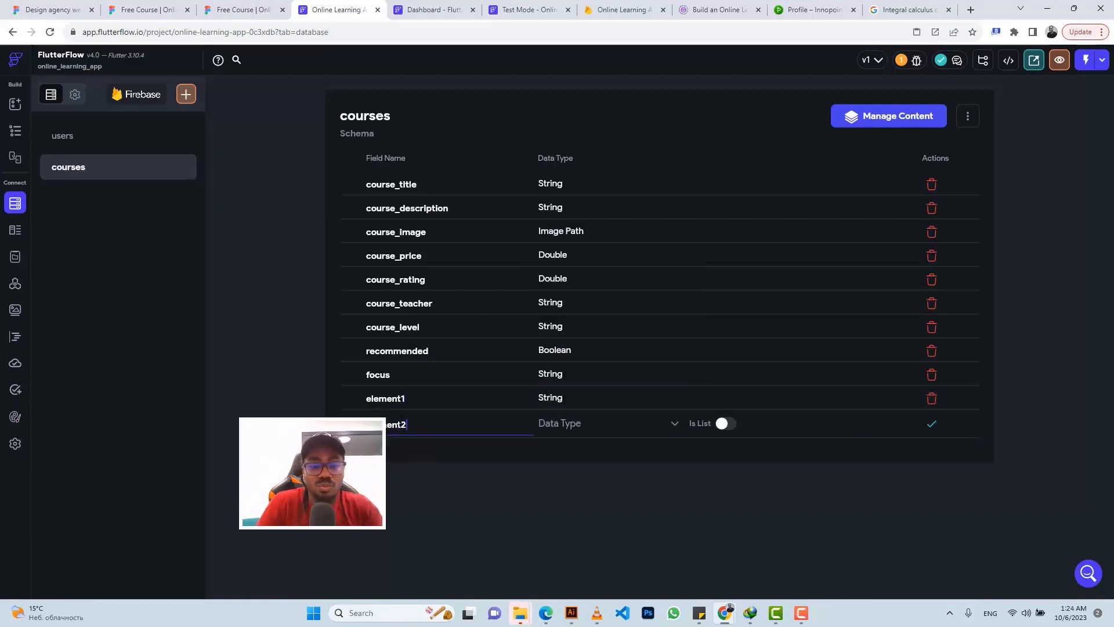
left_click(564, 423)
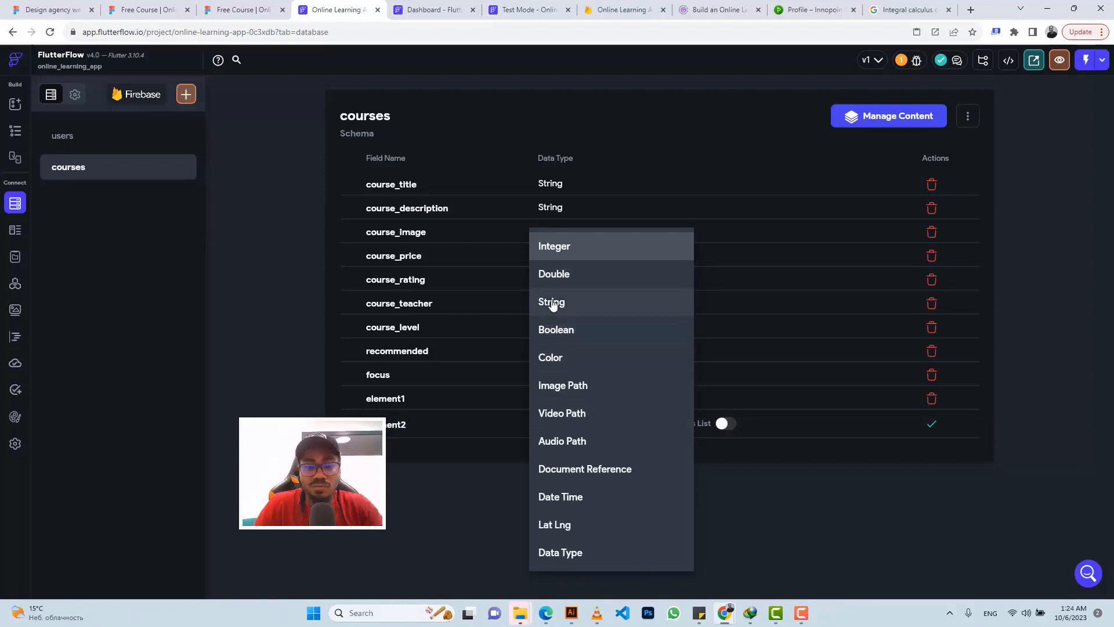
left_click(553, 303)
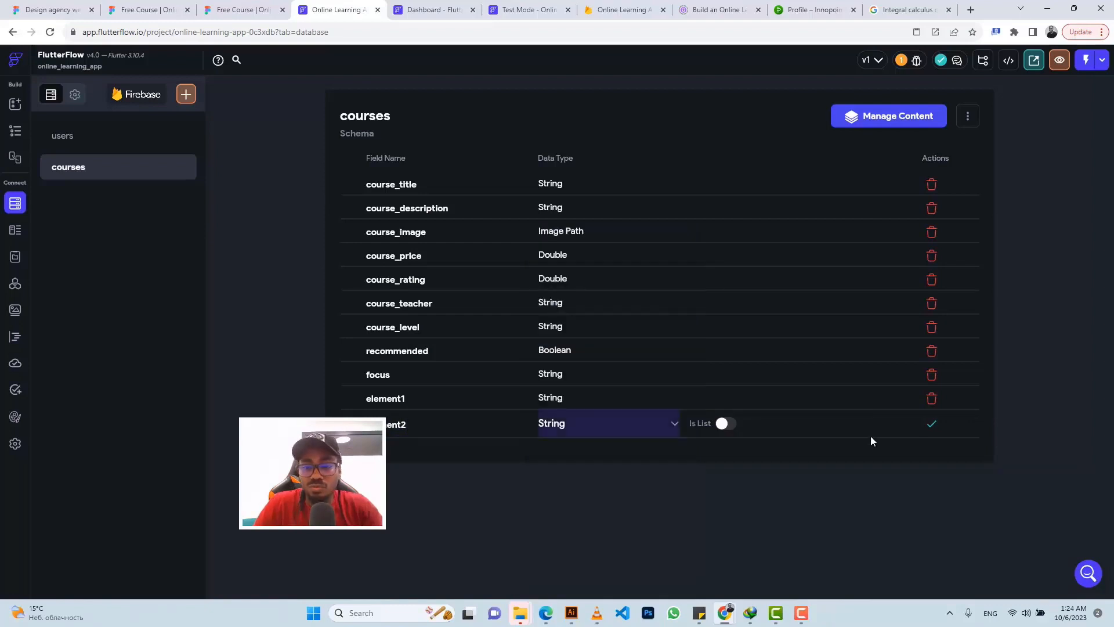
left_click(931, 424)
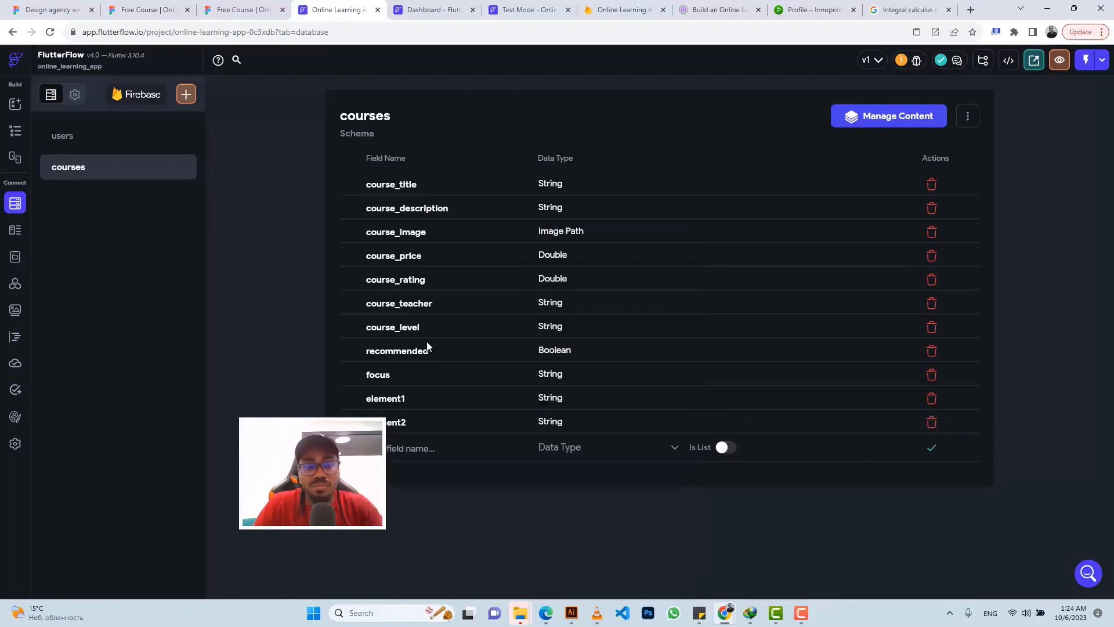
left_click(16, 131)
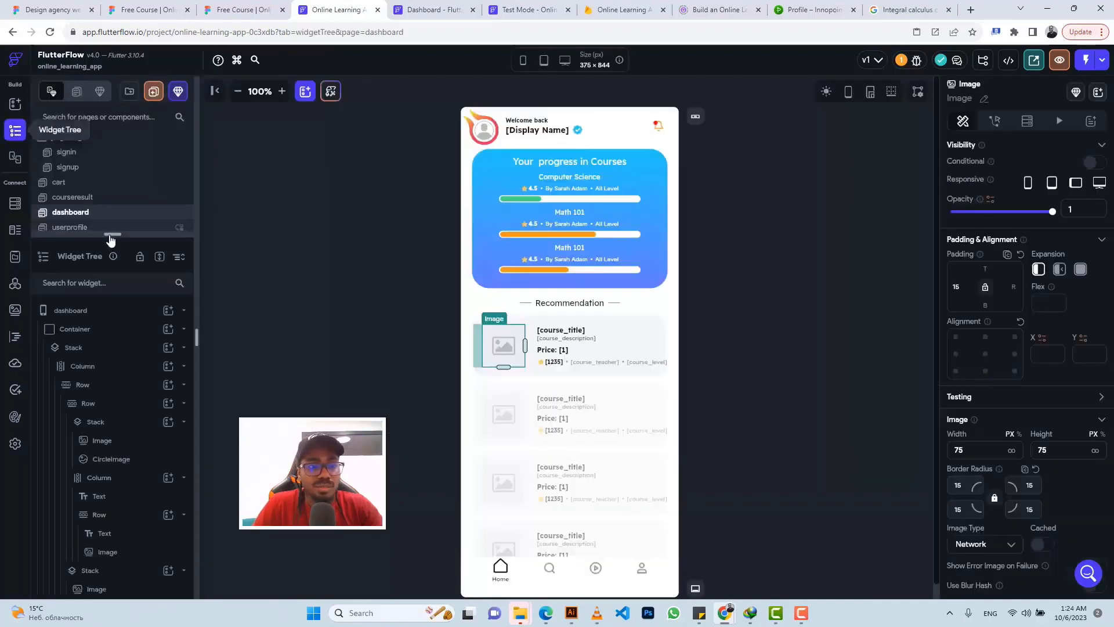
Step: Switch to the Figma Free Course design and scroll to the course-details frame with the author card
left_click_drag(109, 234, 112, 332)
left_click(227, 8)
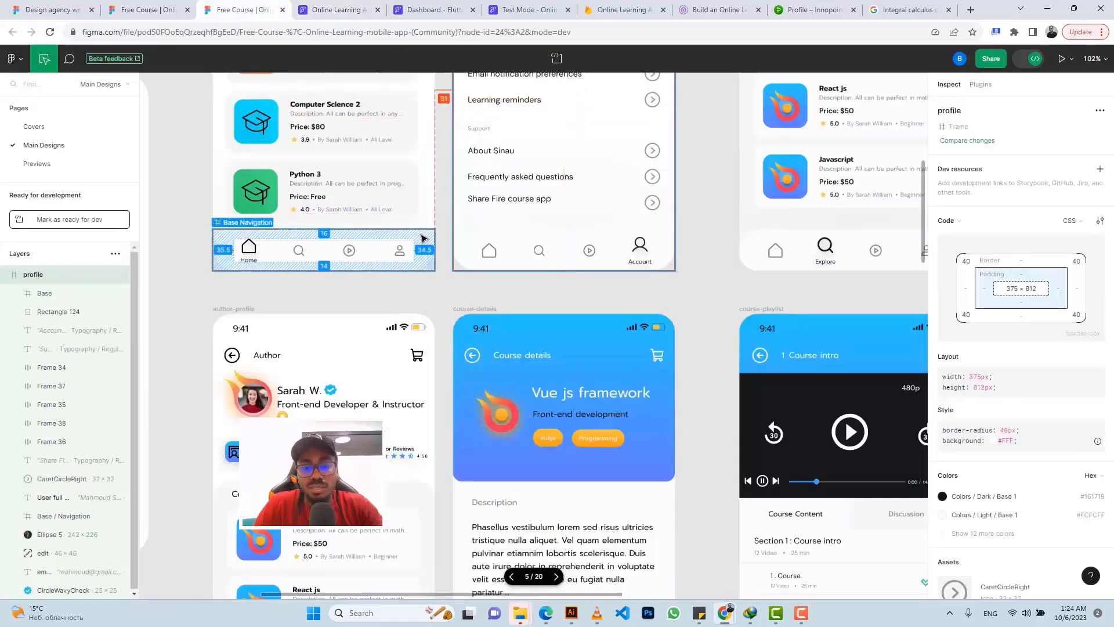
scroll(424, 238, "down", 3)
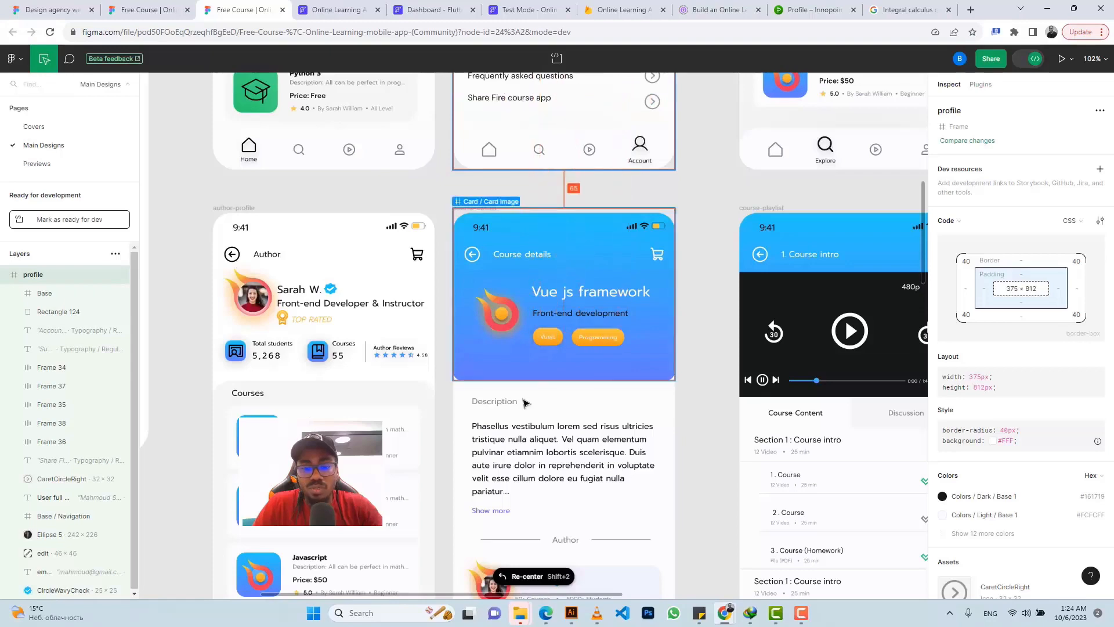
scroll(514, 384, "down", 1)
scroll(516, 385, "down", 1)
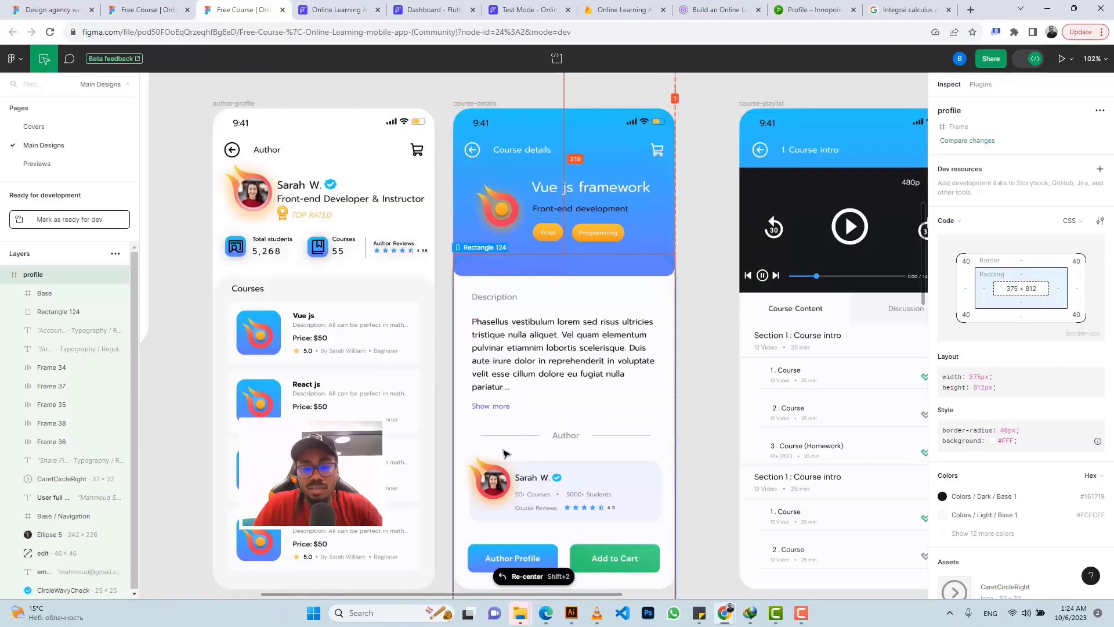
scroll(561, 441, "down", 1)
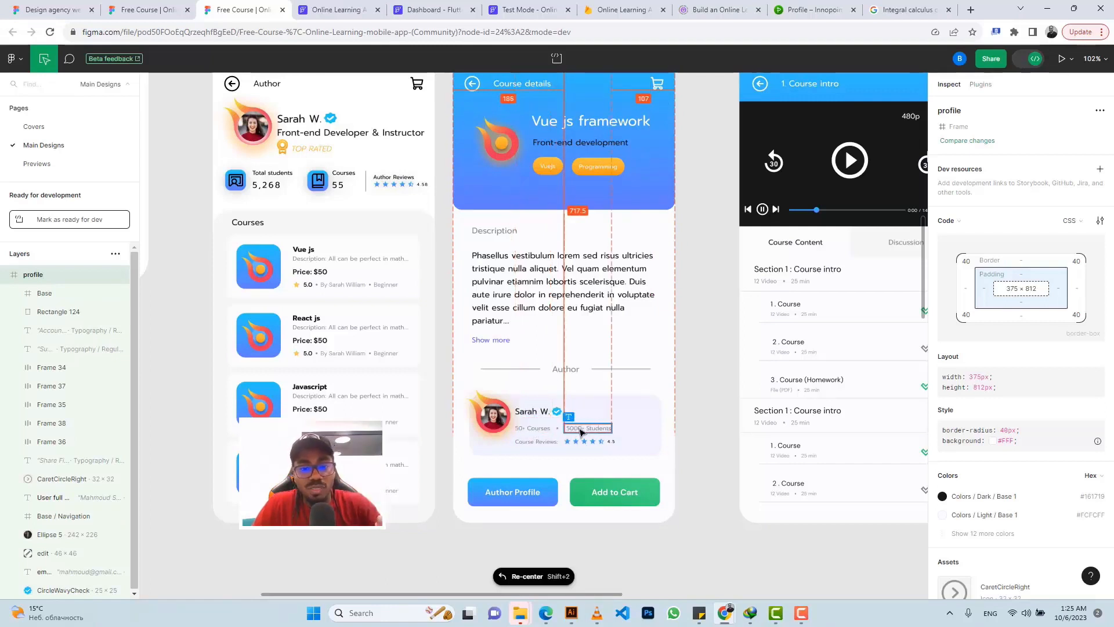
Step: Add an Integer field num_of_courses to the users collection schema
left_click(307, 5)
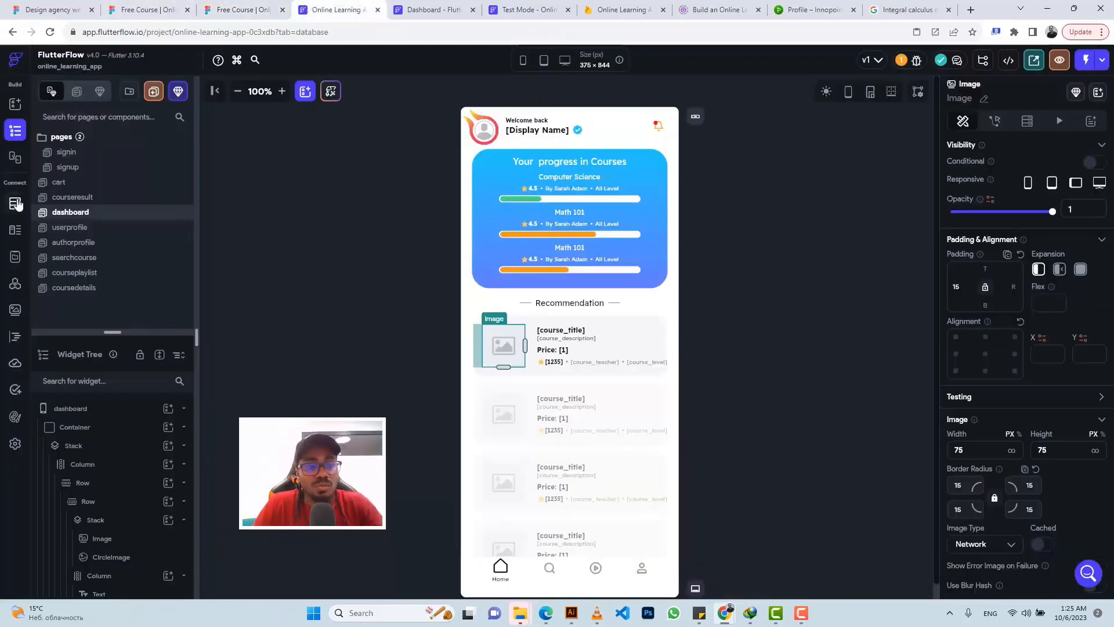
left_click(16, 203)
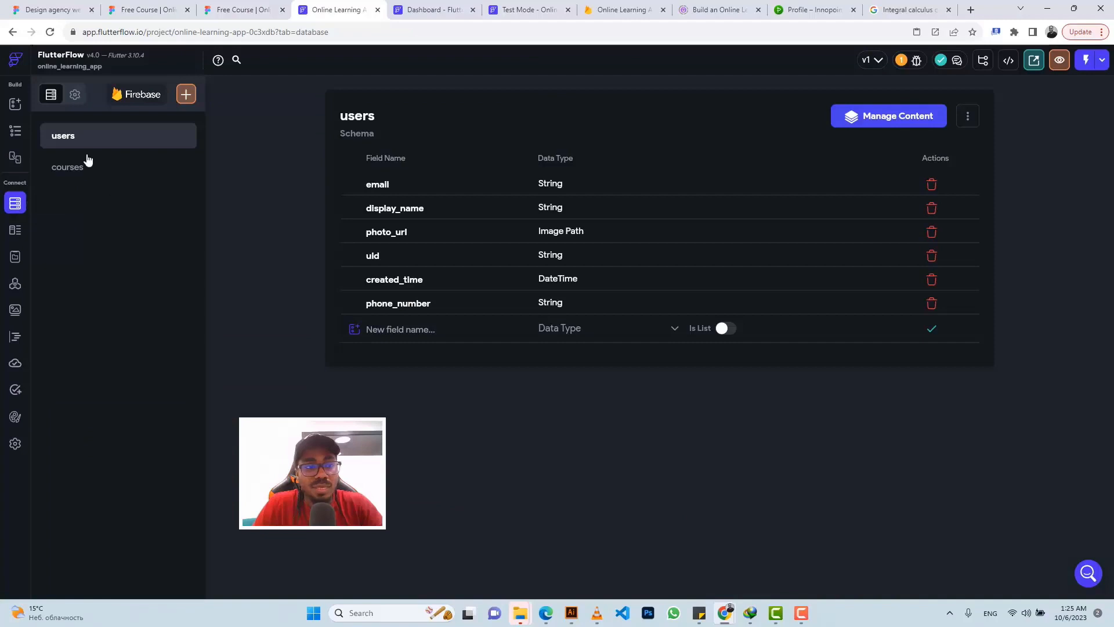
left_click(384, 328)
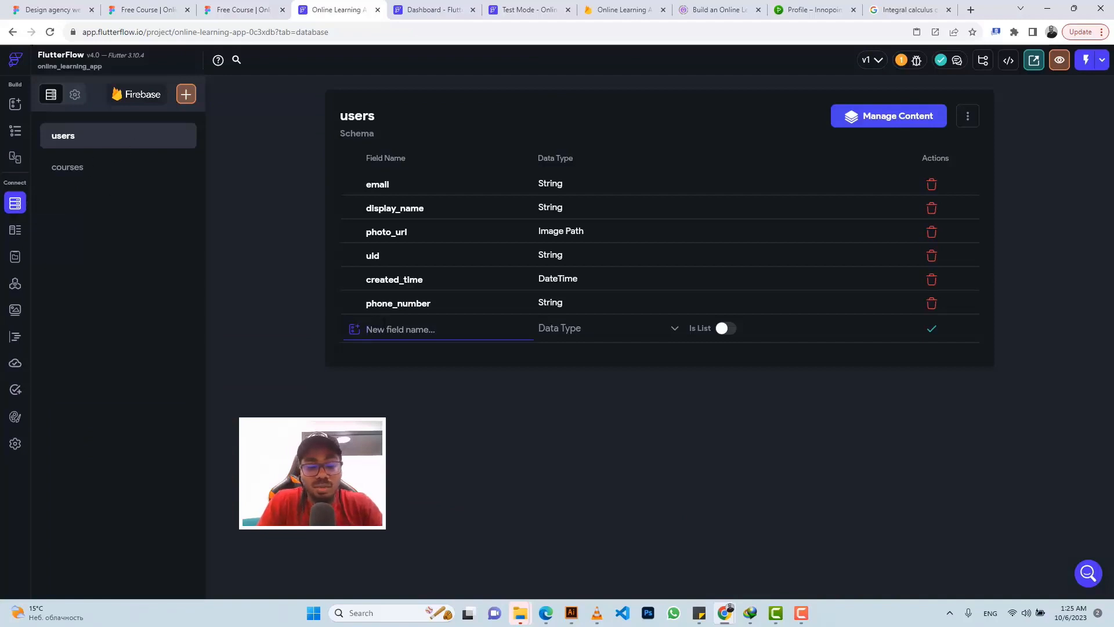
type("n")
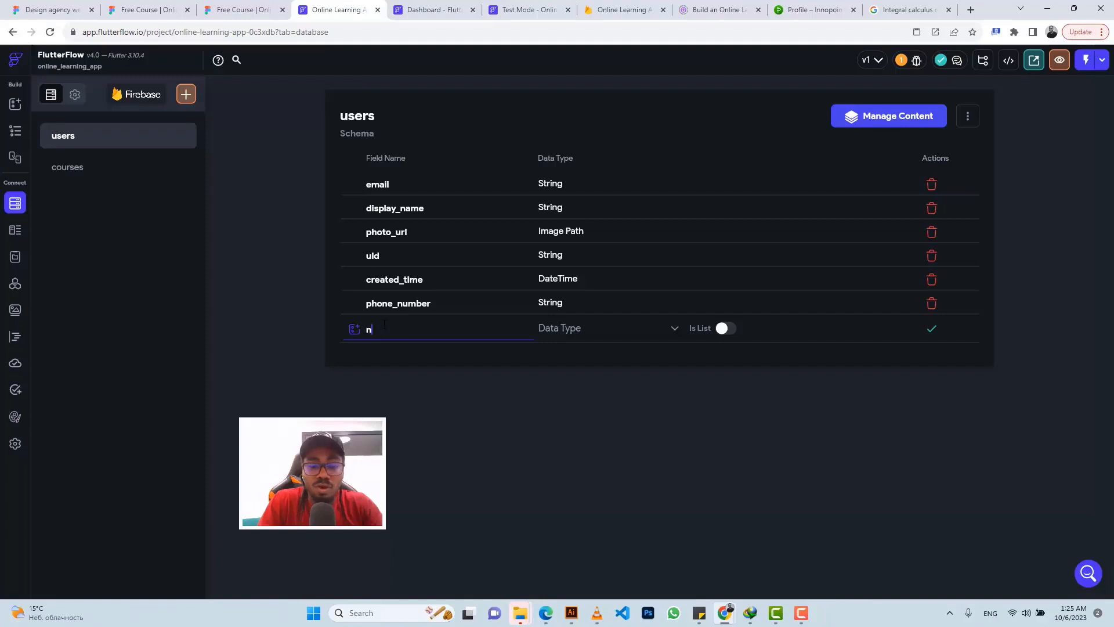
type("om_of_")
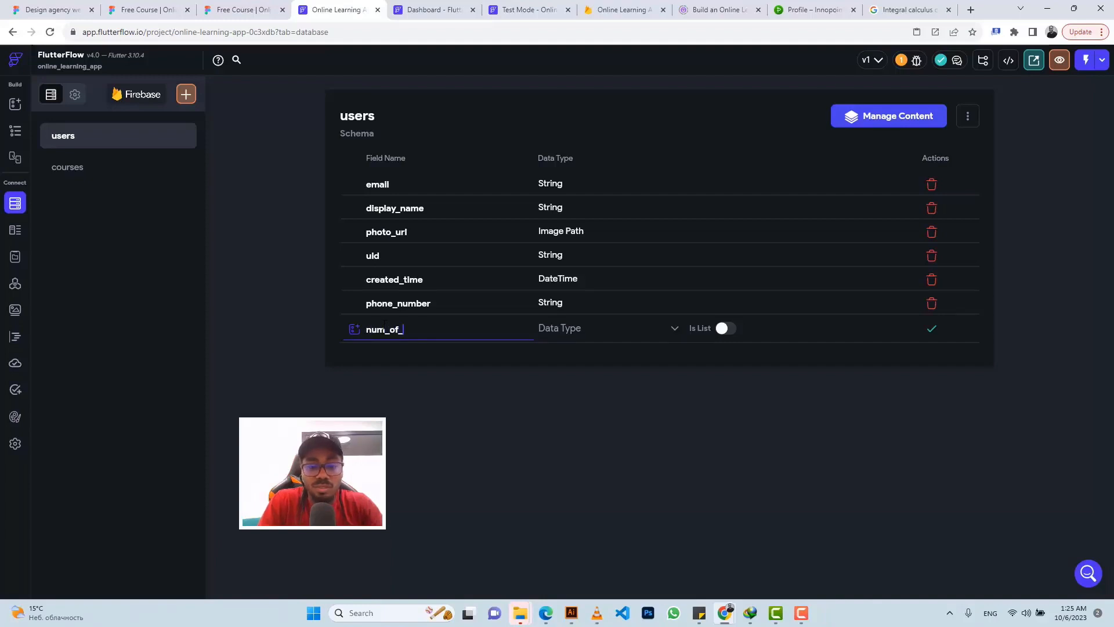
type("courses")
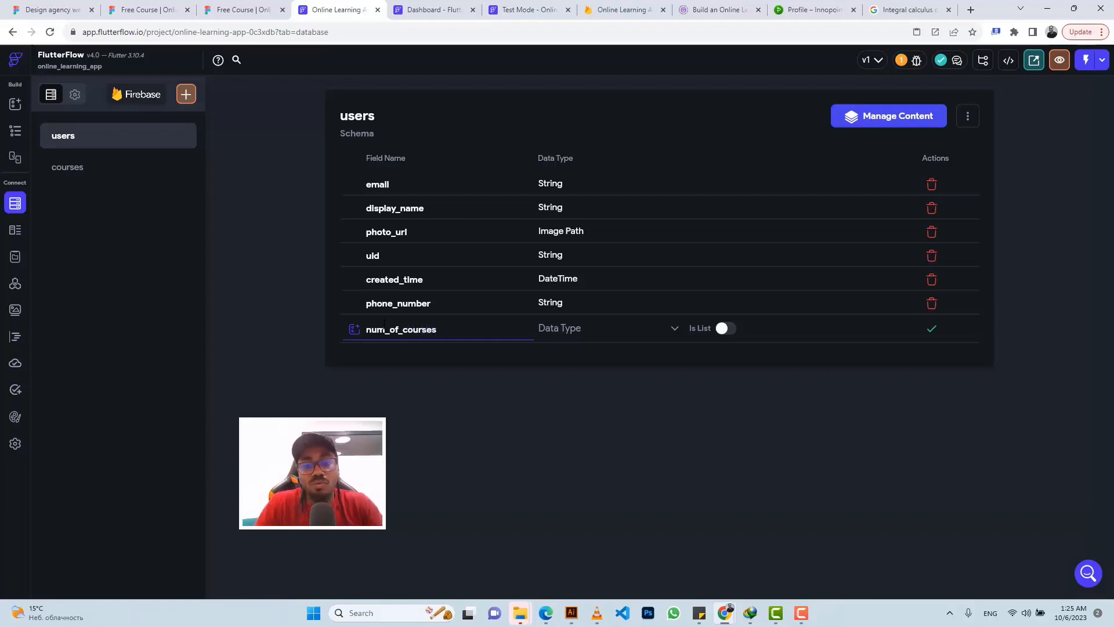
left_click(587, 329)
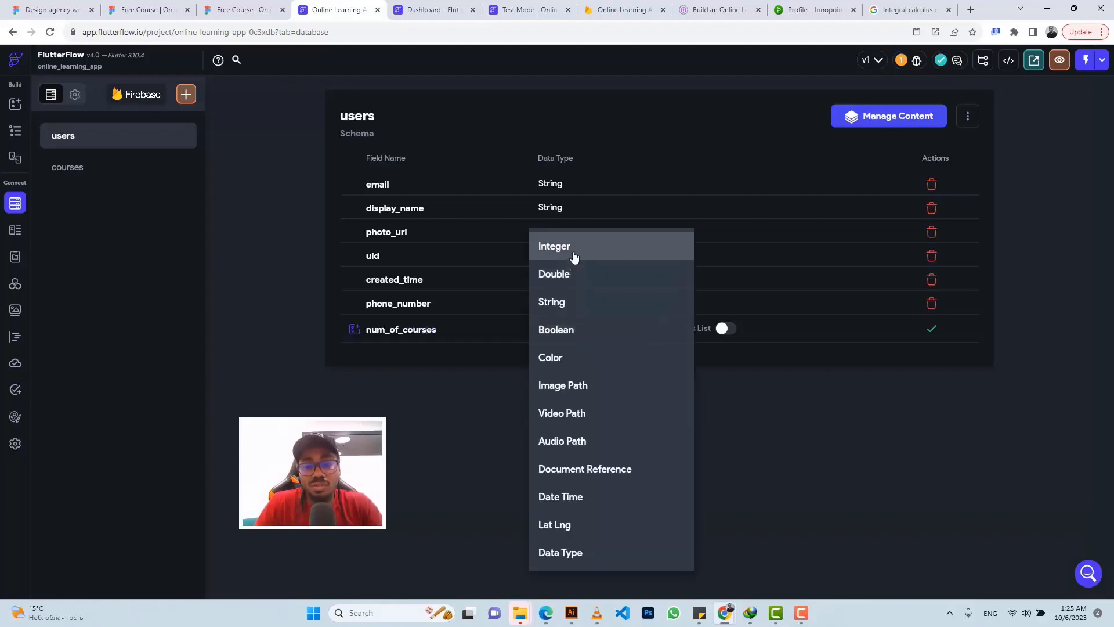
left_click(574, 257)
left_click(932, 329)
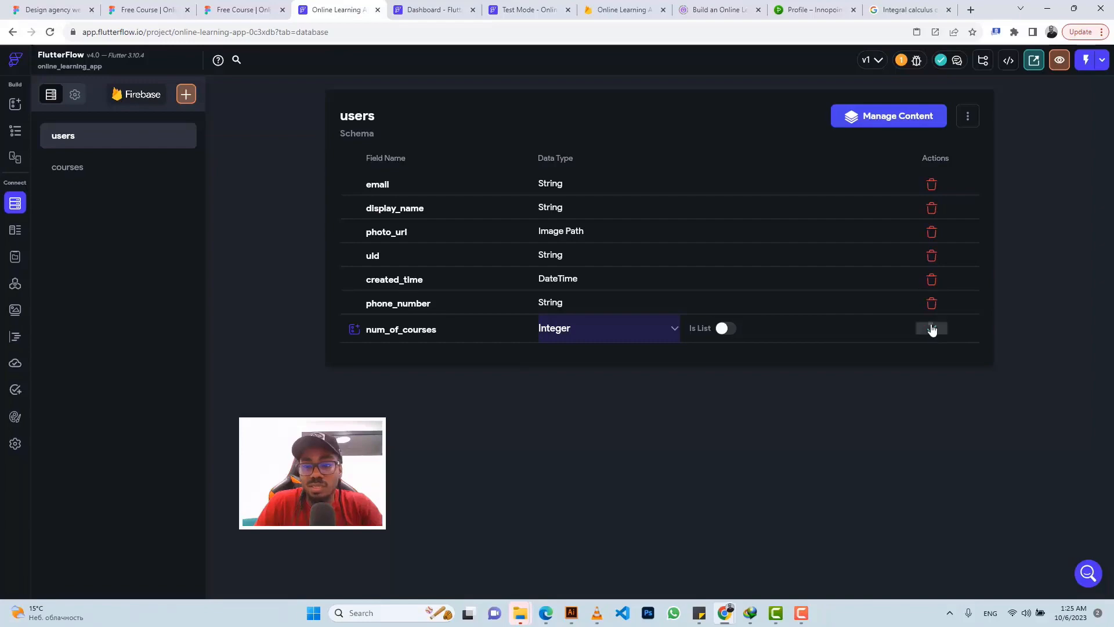
Step: Add an Integer field num_of_students to the users collection, matching the Figma author card
left_click(237, 7)
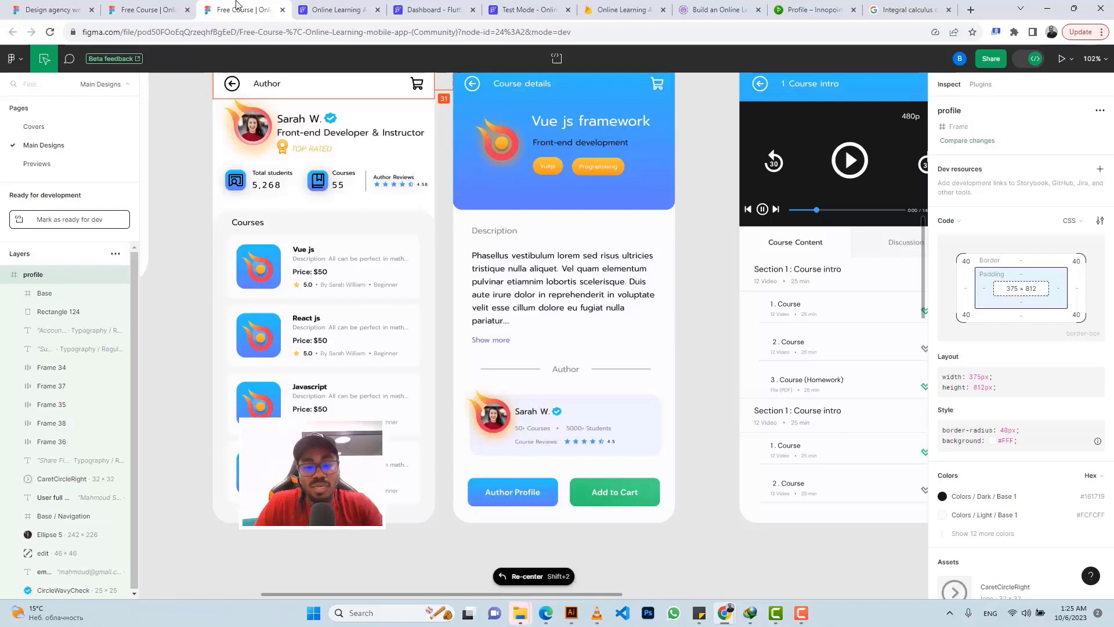
left_click(332, 9)
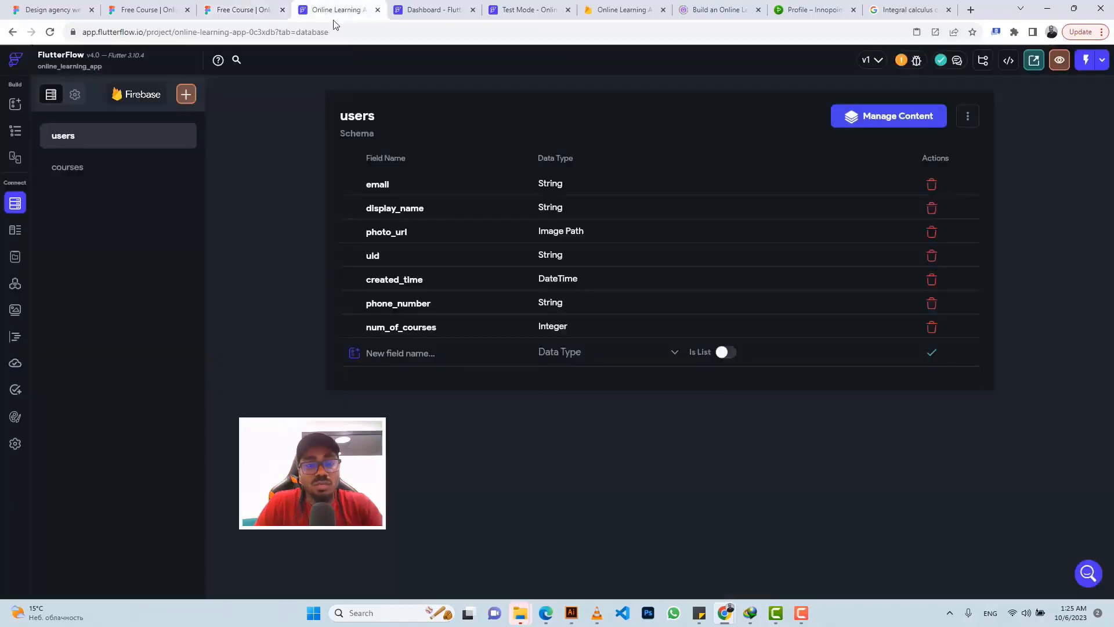
left_click(413, 349)
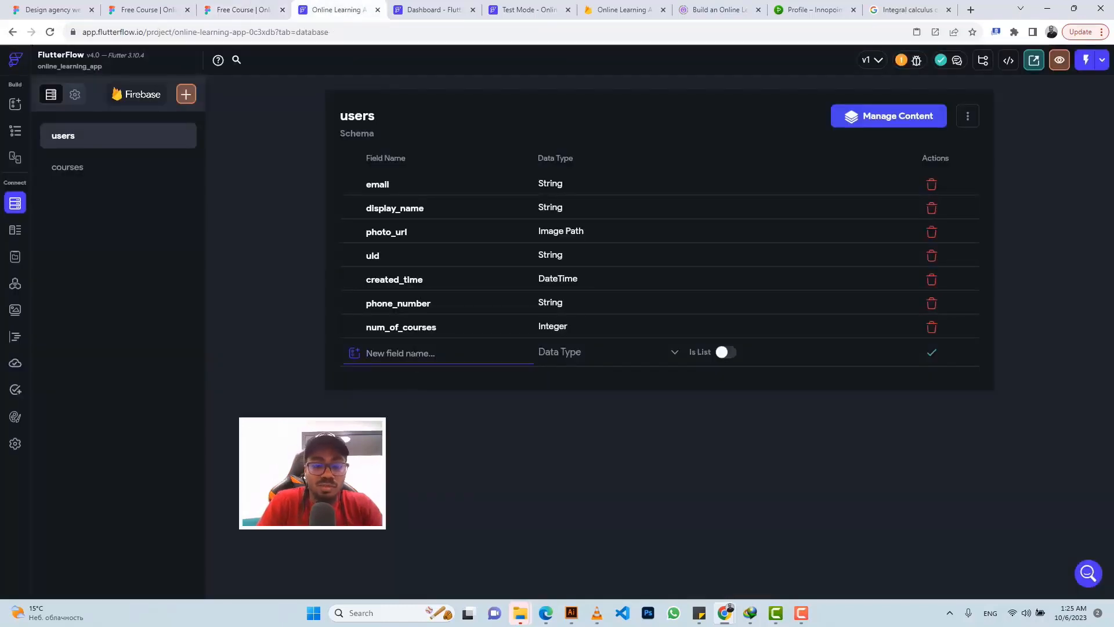
type("num")
type("_of")
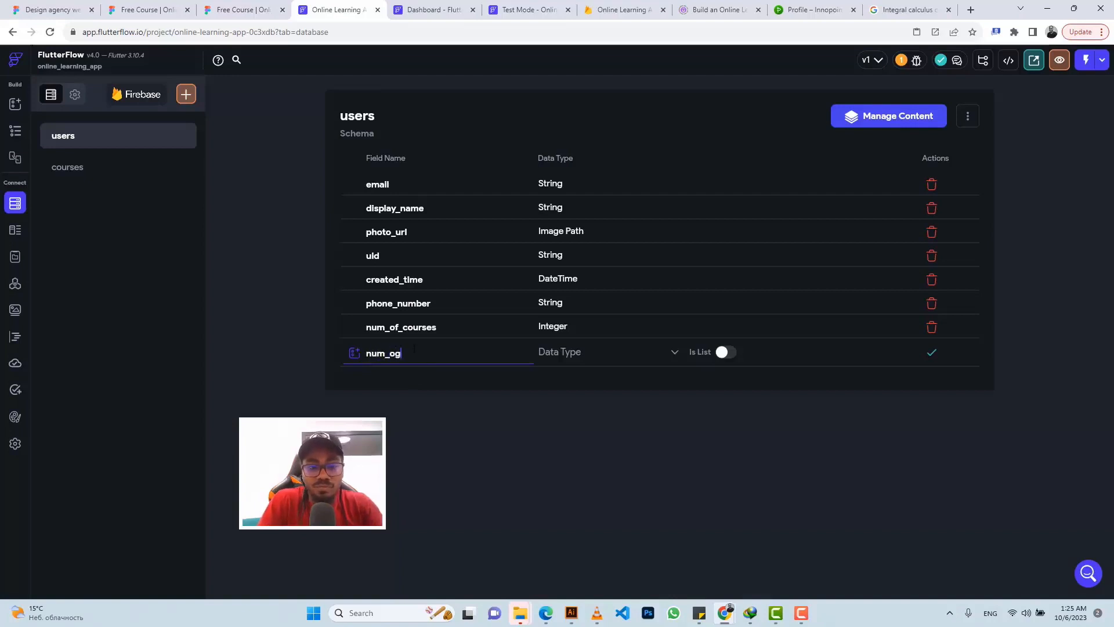
type("_students")
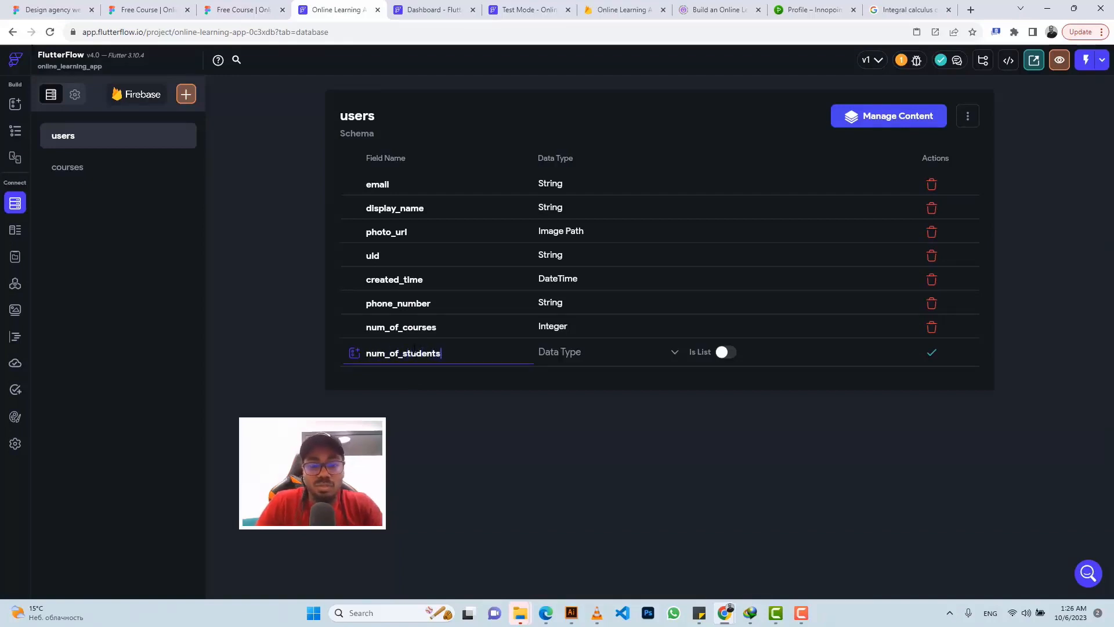
left_click(597, 355)
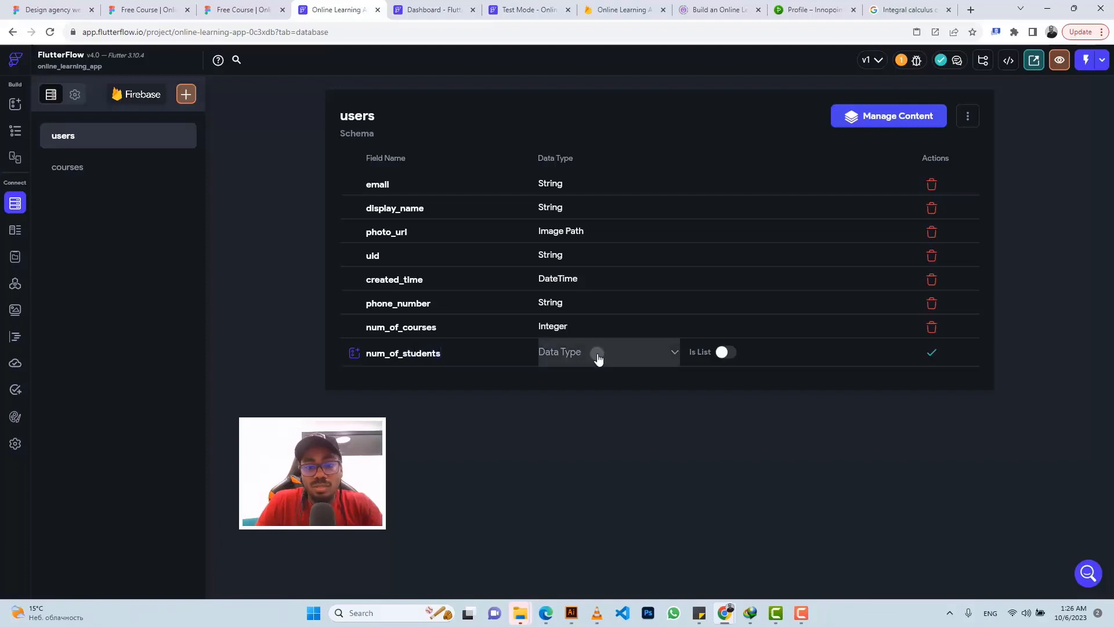
left_click(571, 259)
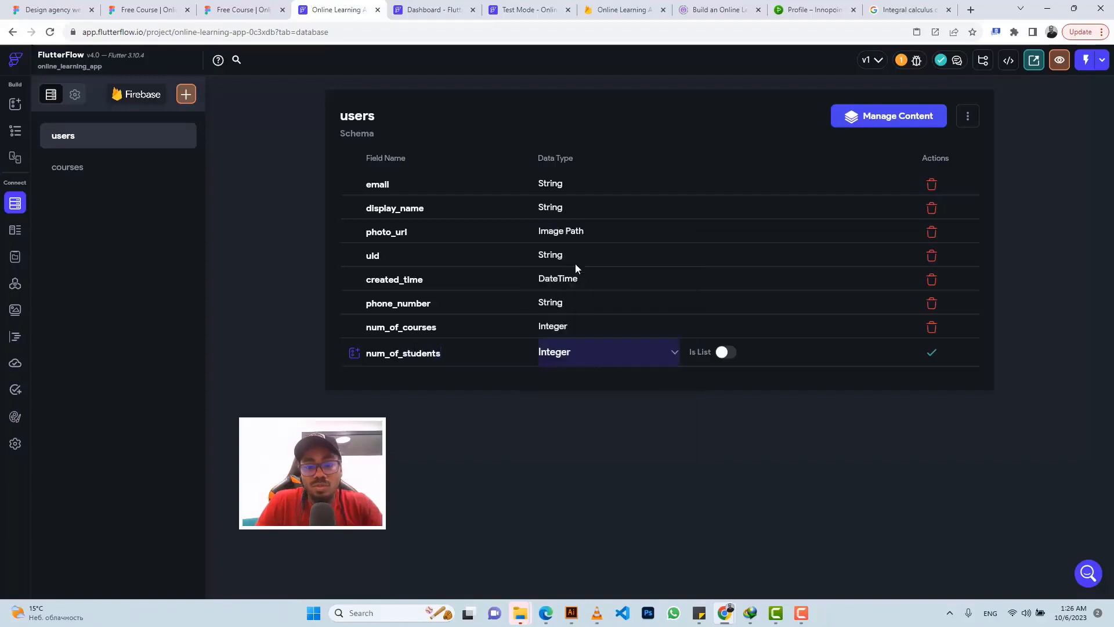
left_click(931, 354)
Step: Add a Double field named rating to the users collection
left_click(434, 381)
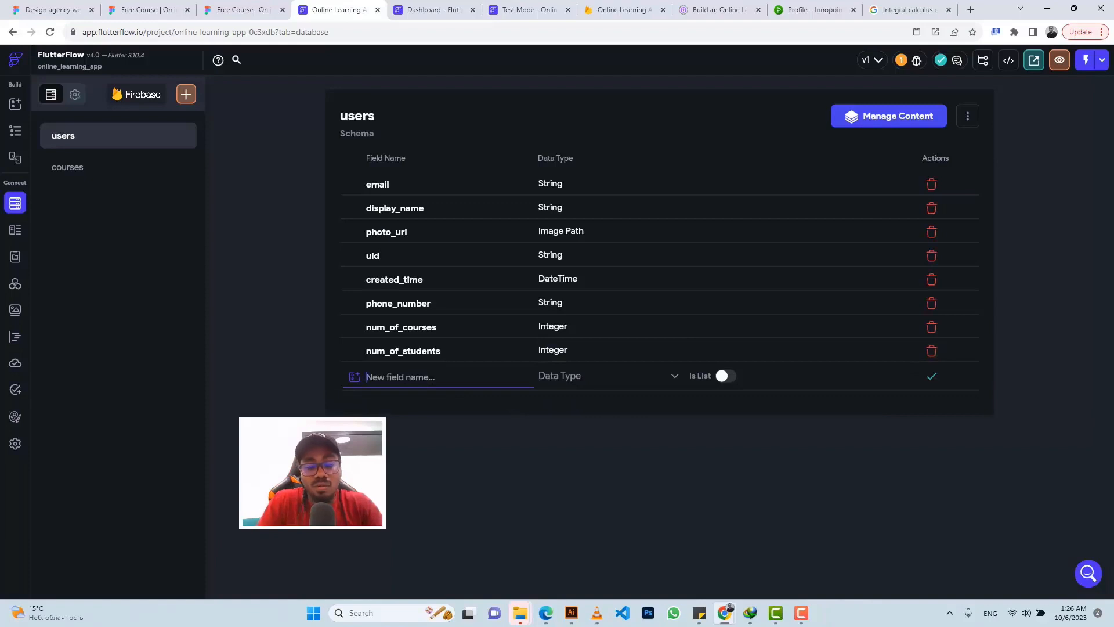
type("course")
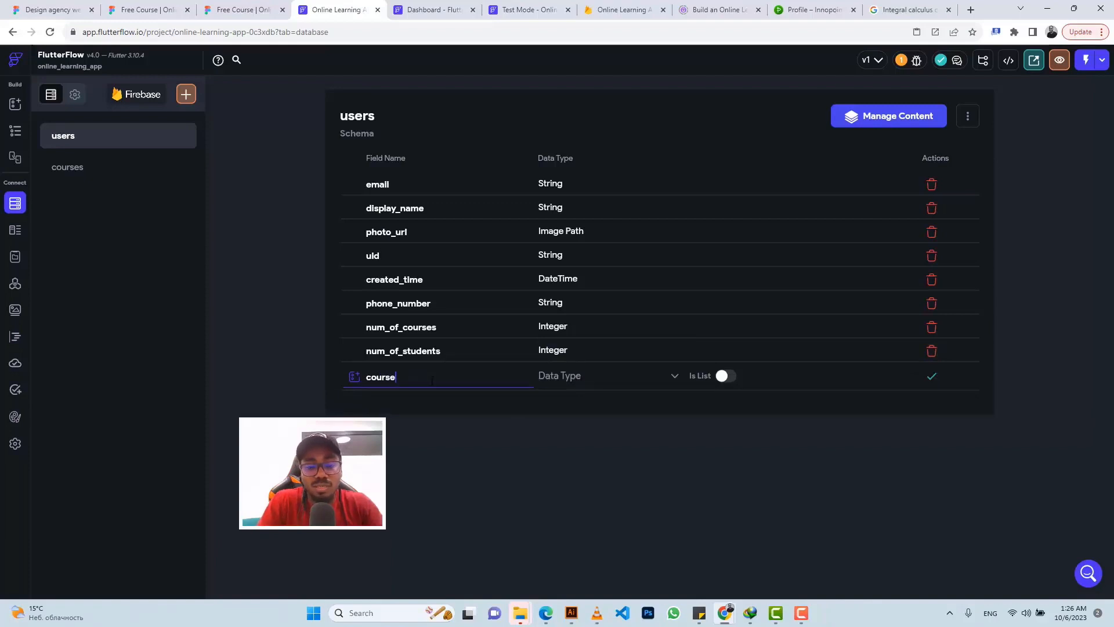
type("_ra")
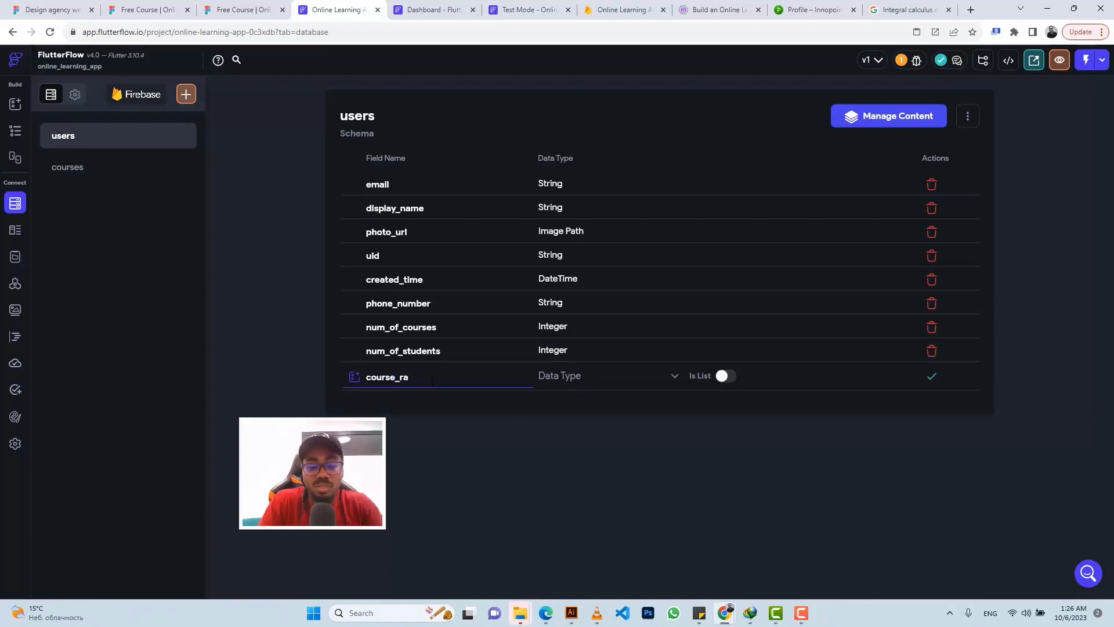
type("ting")
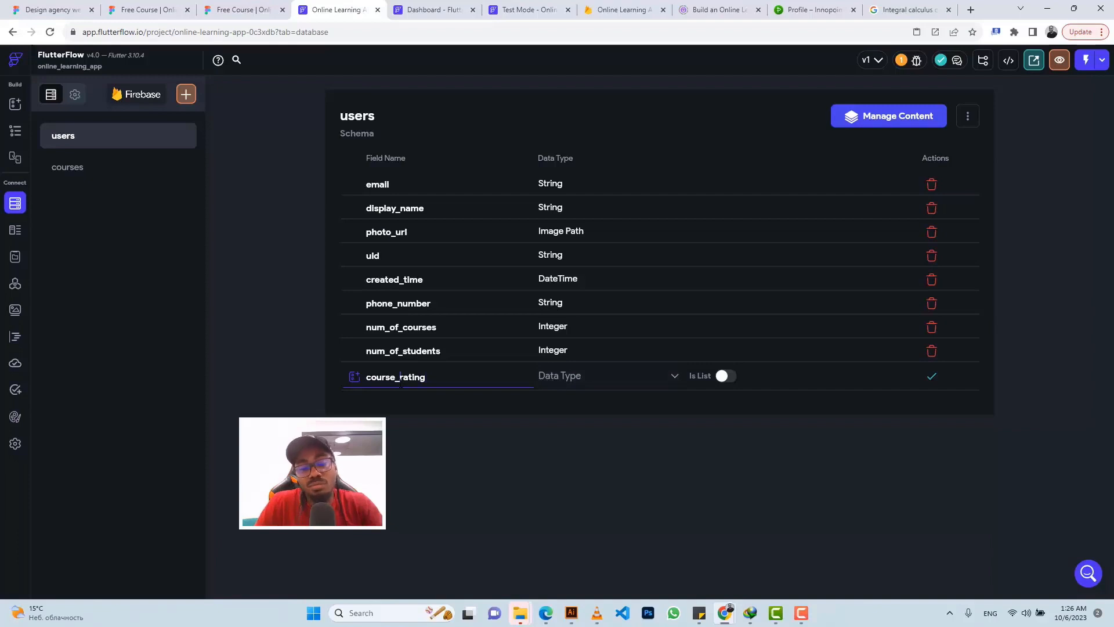
key("BackSpace")
key("BackSpace")
key("BackSpace")
key("BackSpace")
key("BackSpace")
key("BackSpace")
key("BackSpace")
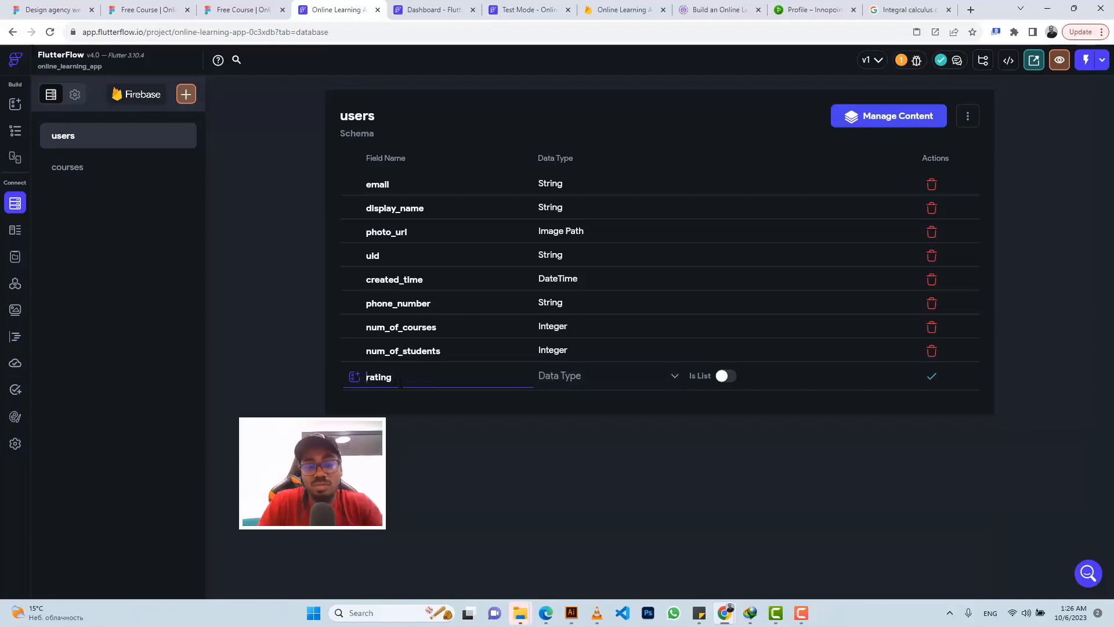
left_click(551, 376)
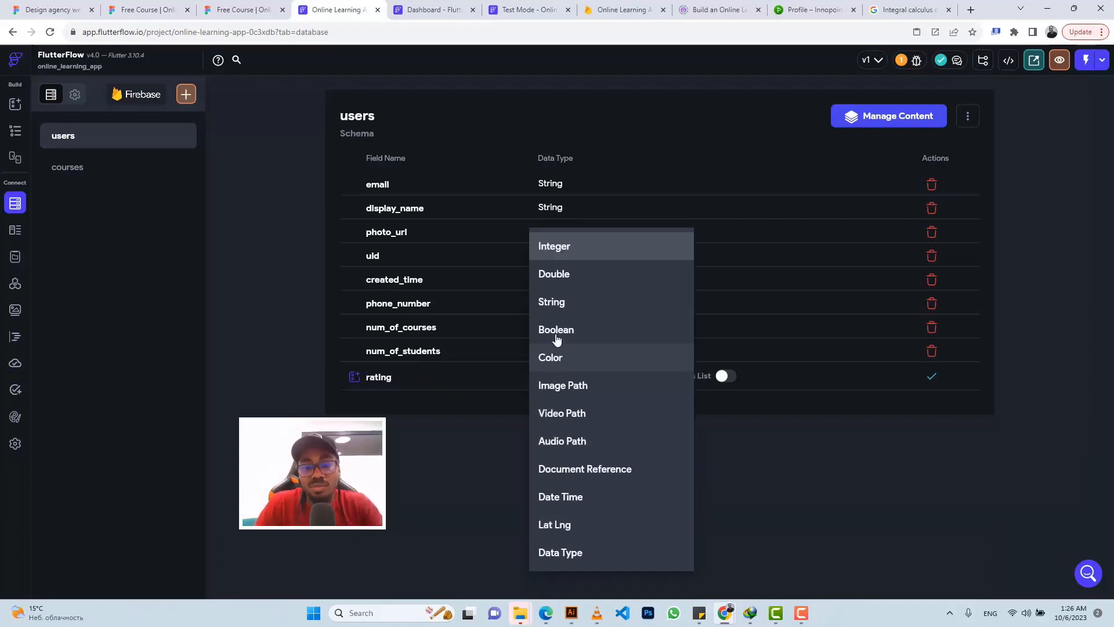
left_click(554, 284)
left_click(230, 11)
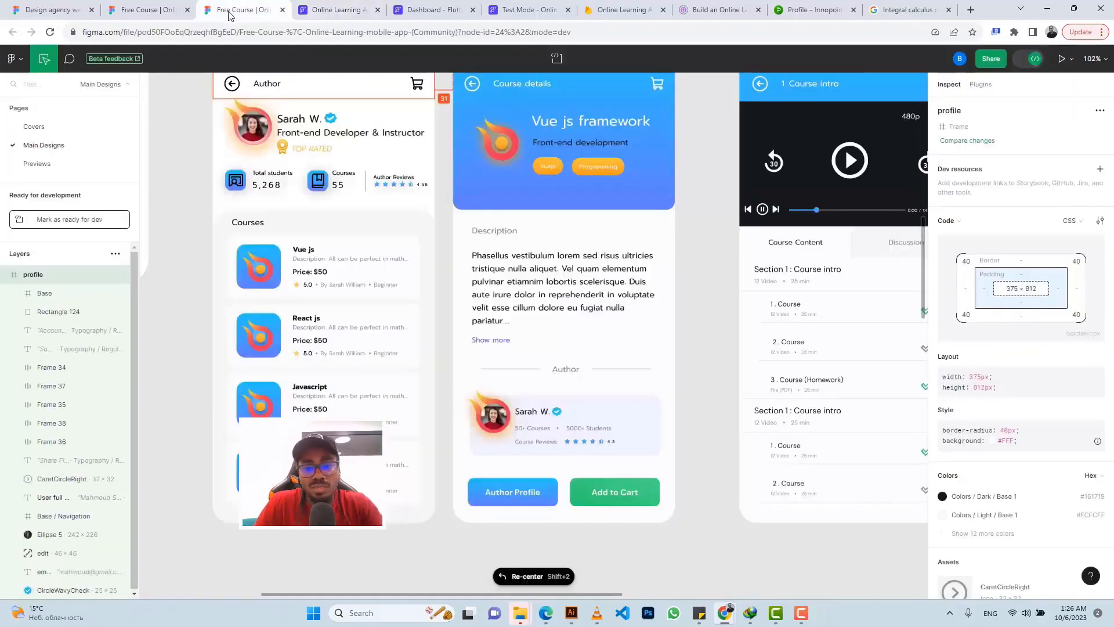
left_click(329, 10)
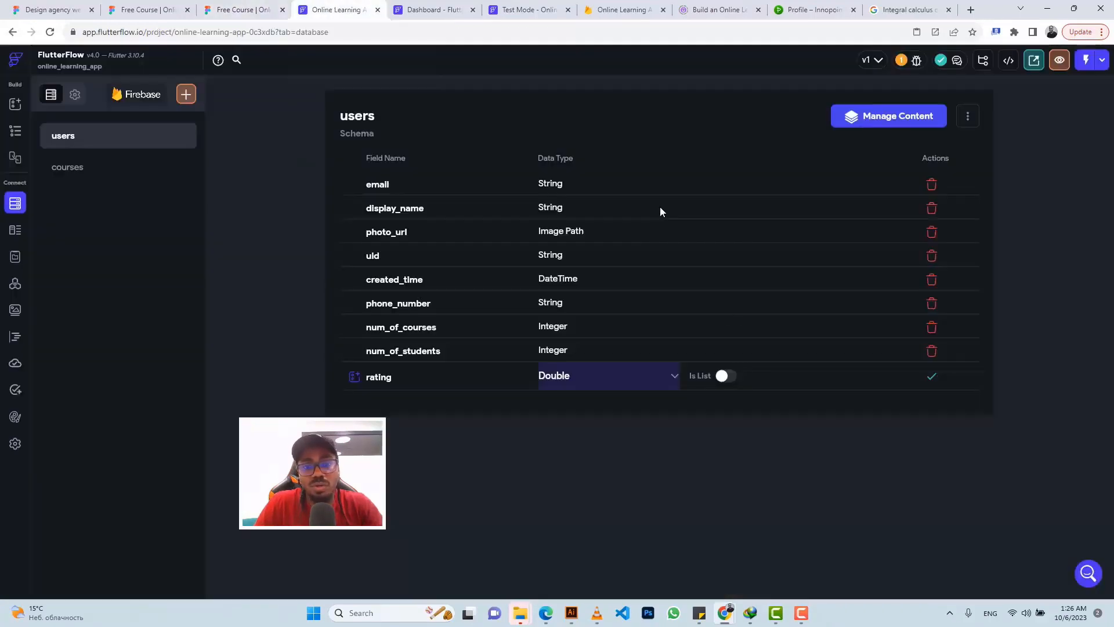
left_click(933, 379)
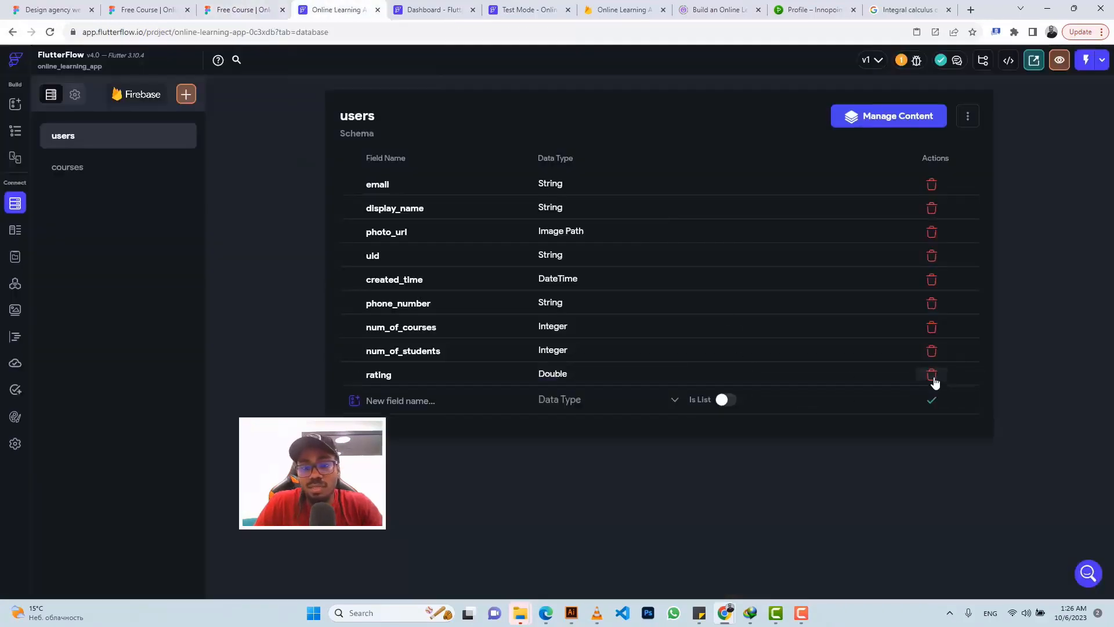
Step: Select the recommendation card's outer Container on the dashboard page and view the app in Test Mode
left_click(9, 133)
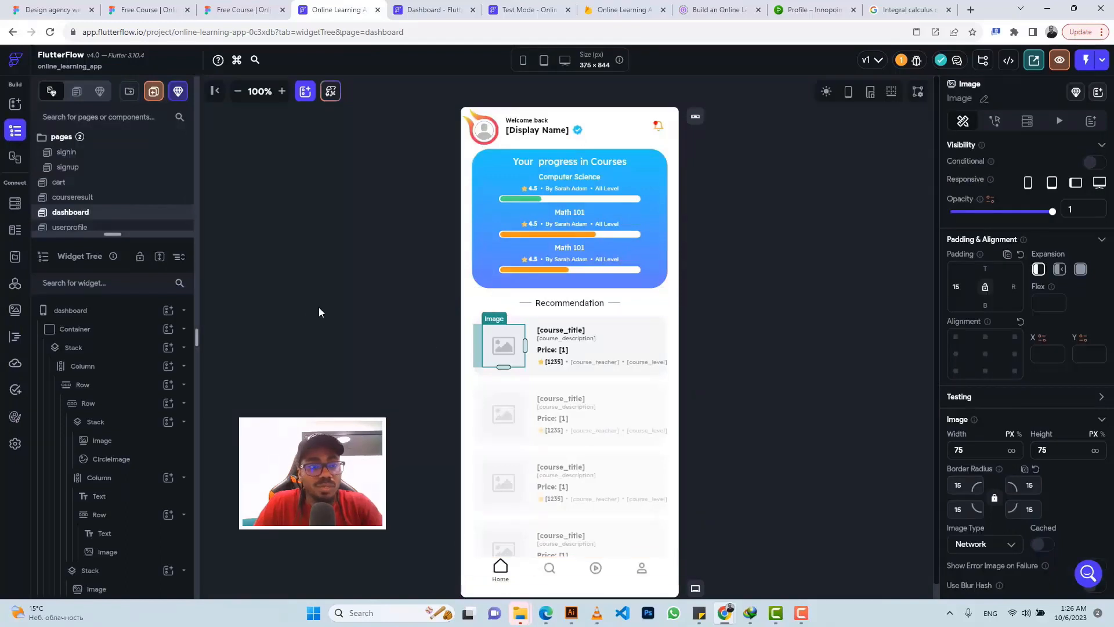
left_click_drag(112, 234, 112, 284)
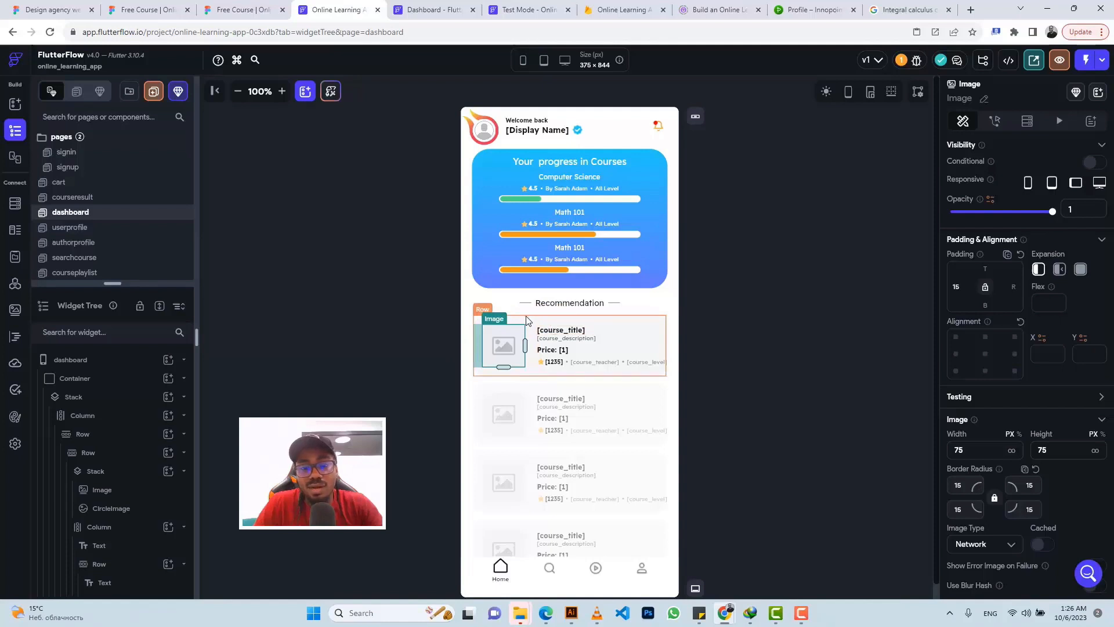
left_click(530, 323)
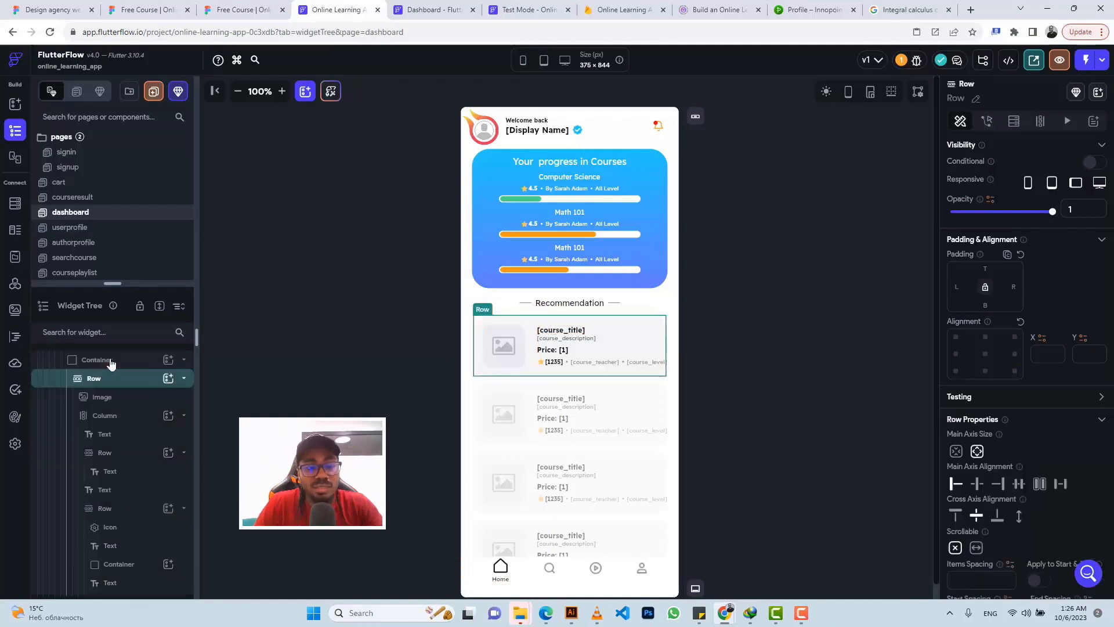
left_click(111, 361)
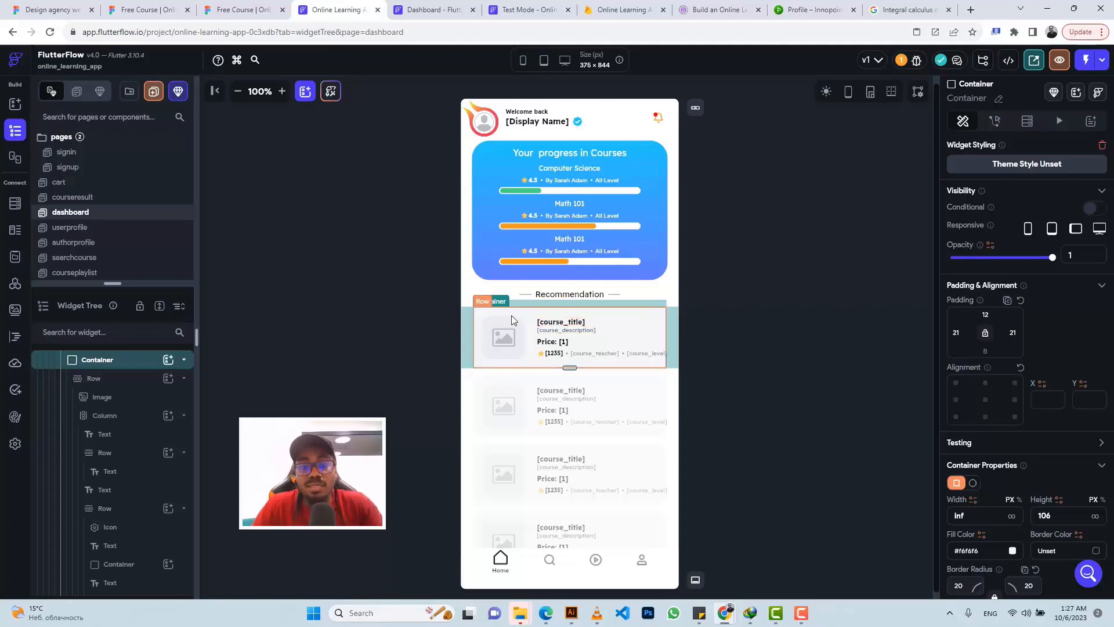
left_click(519, 8)
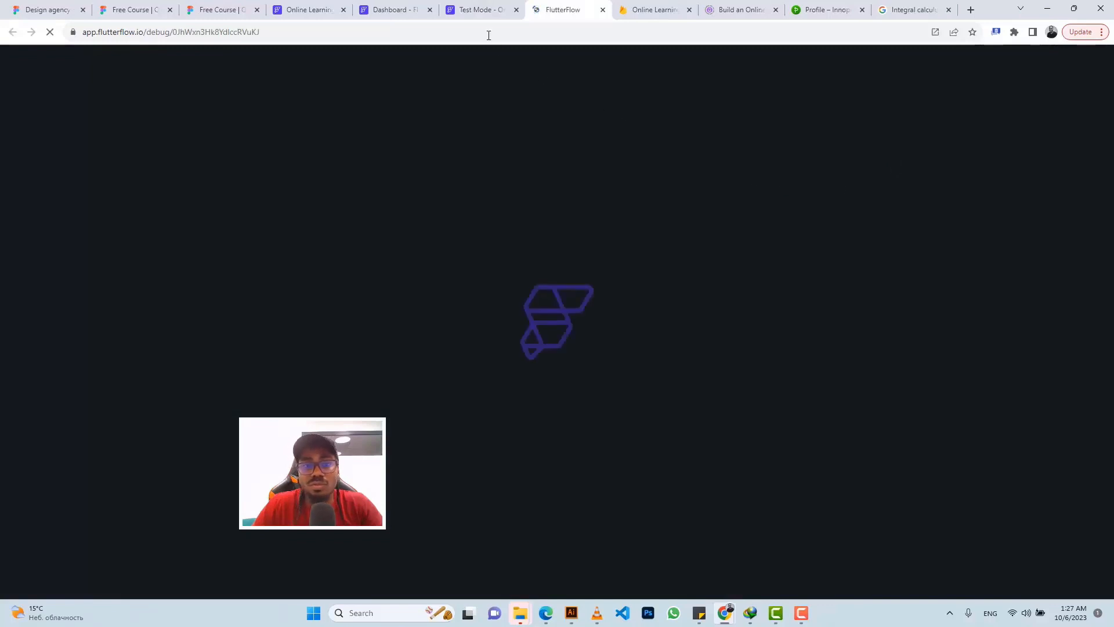
Step: Close the Test Mode app preview
left_click(483, 13)
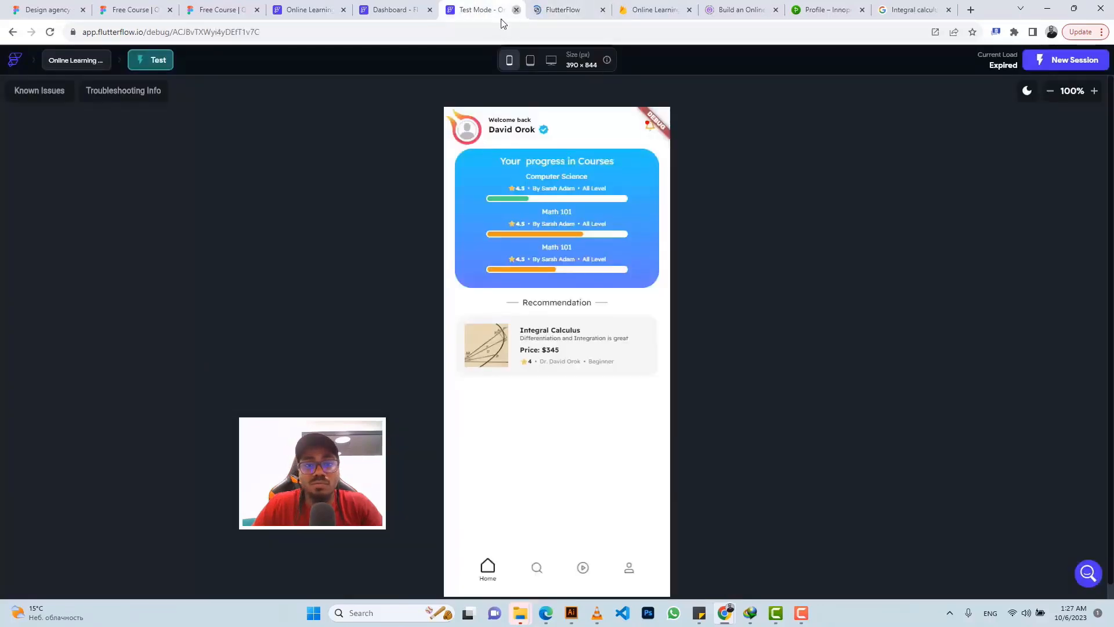
key("ctrl+w")
left_click(340, 12)
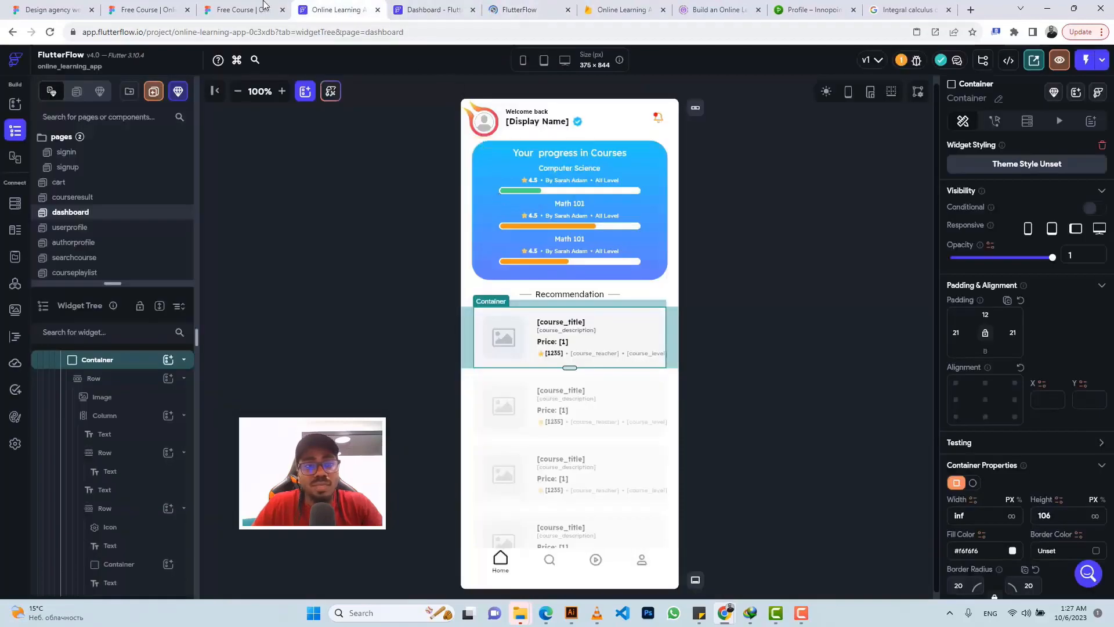
Step: Review the Course details frame in the Figma design, then return to the FlutterFlow dashboard editor
left_click(247, 10)
scroll(531, 216, "up", 6)
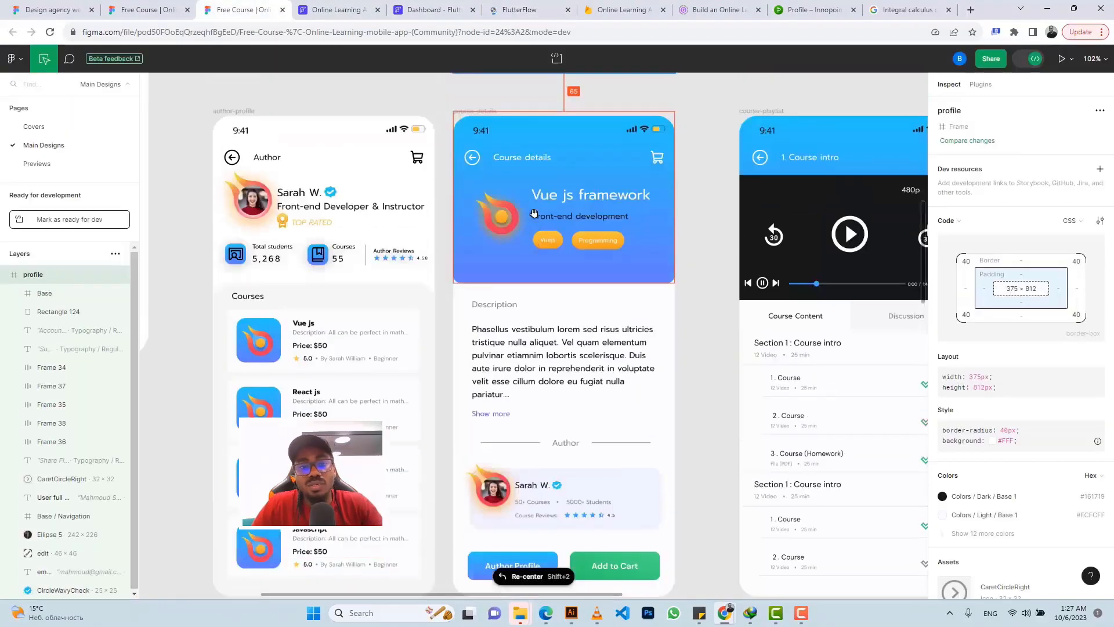
scroll(536, 213, "up", 1)
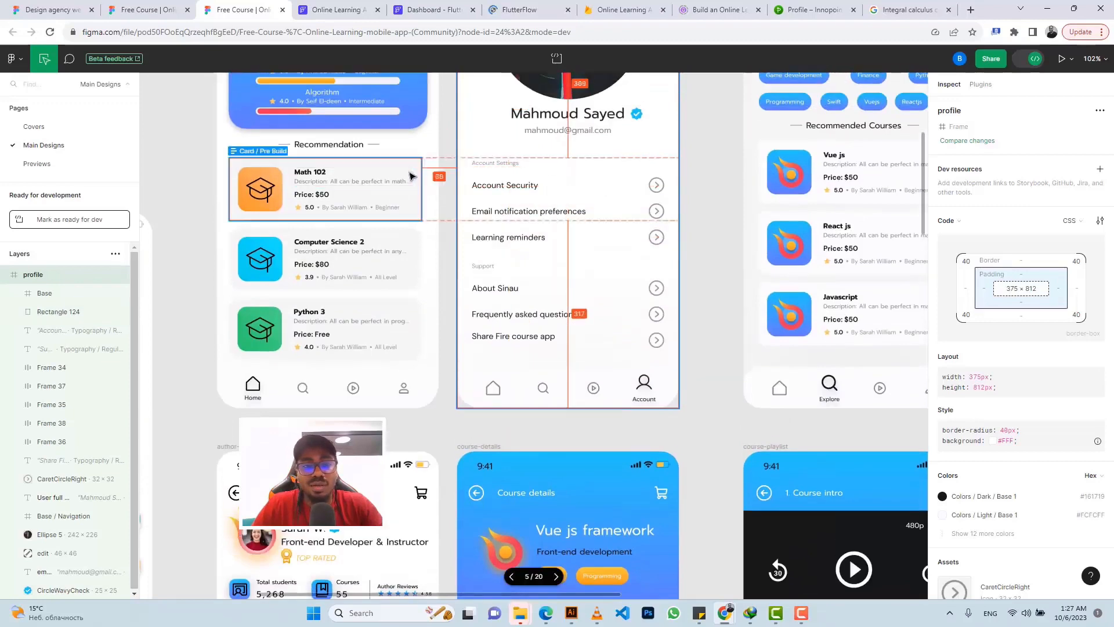
scroll(575, 348, "down", 5)
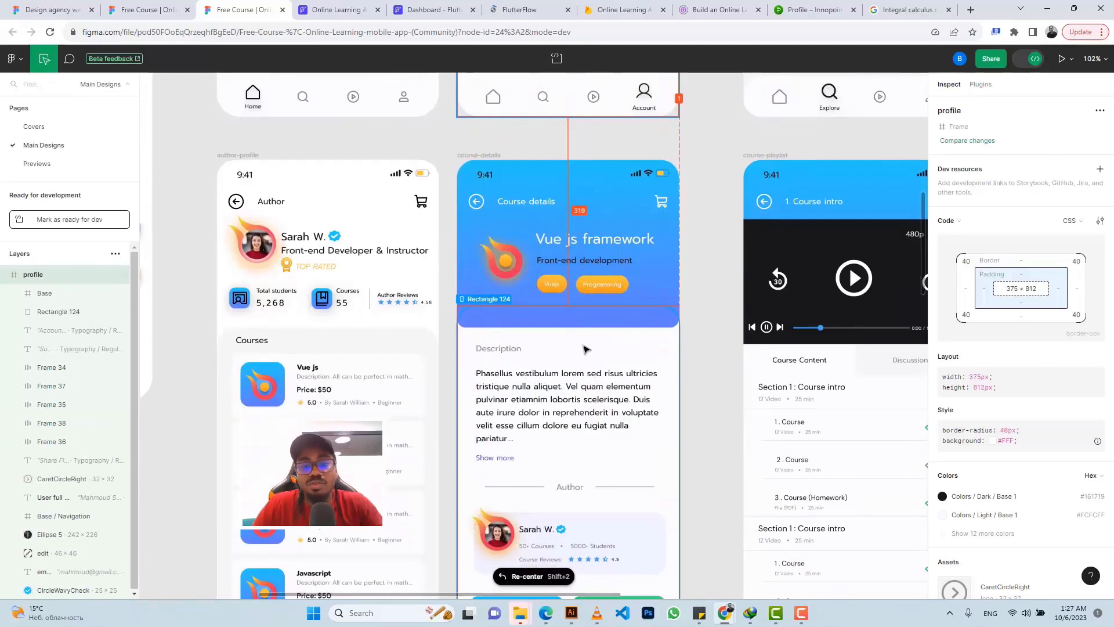
scroll(585, 348, "down", 2)
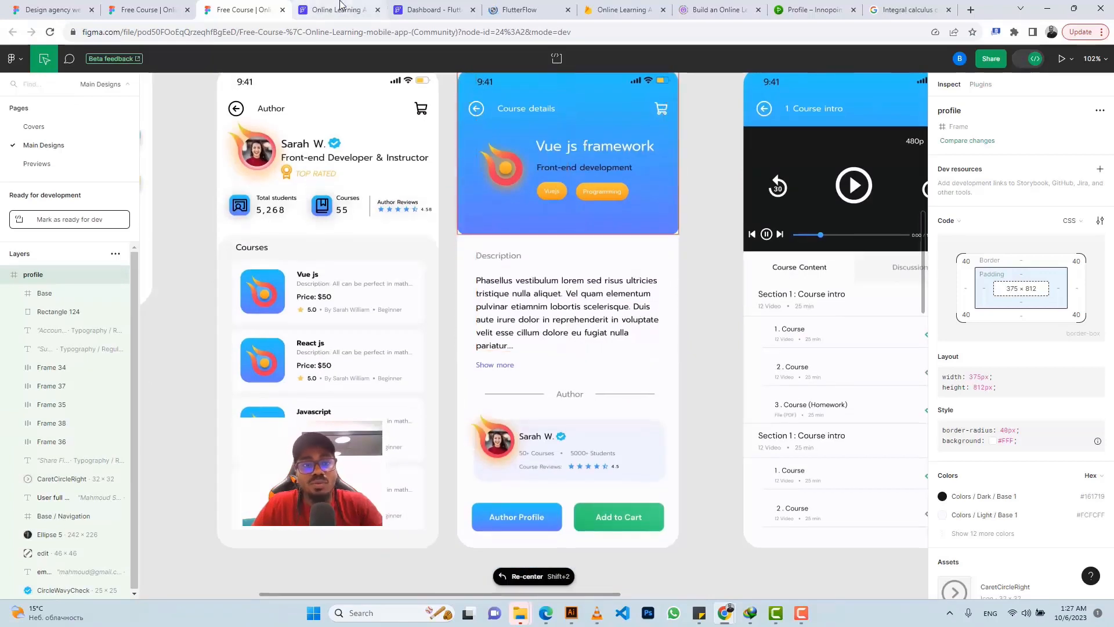
left_click(333, 10)
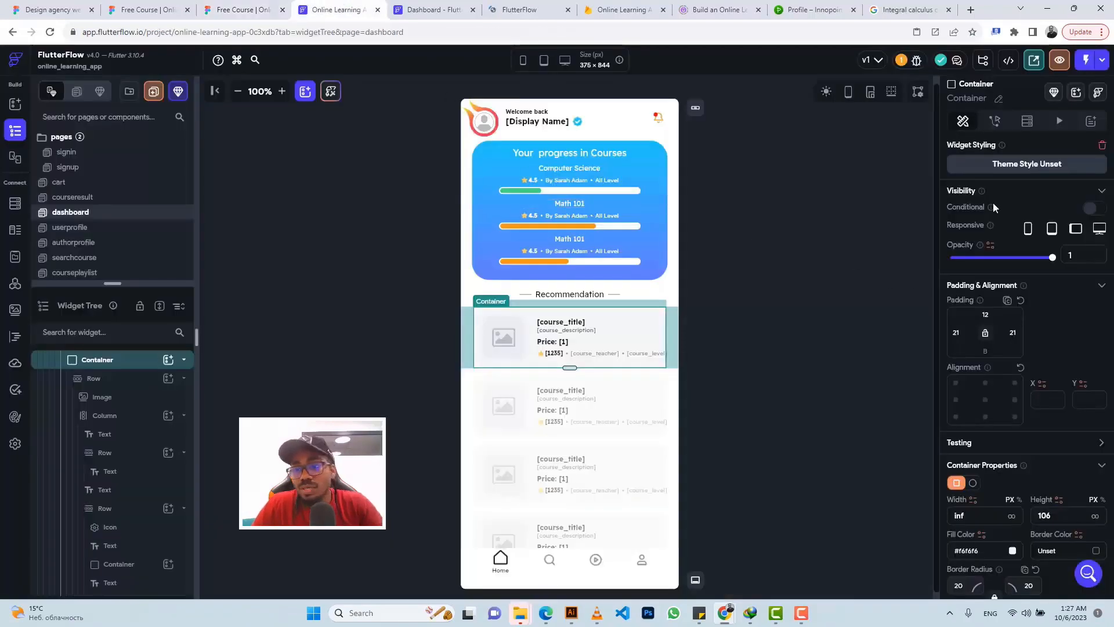
Step: Give the card container an On Tap Navigate To coursedetails action with Fade transition, 500 ms duration
left_click(995, 122)
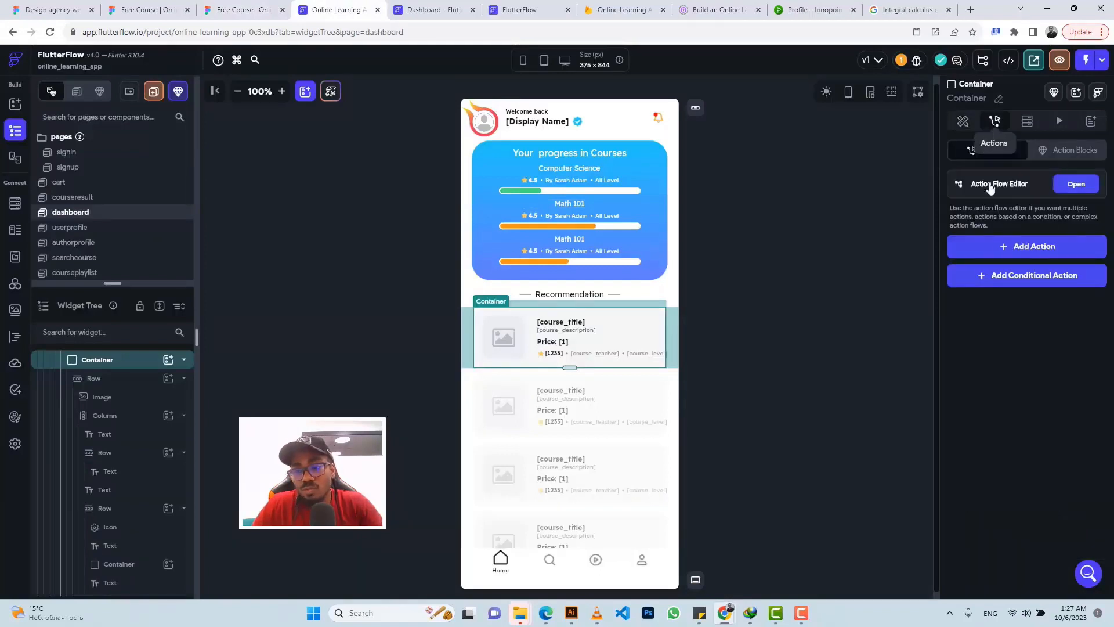
left_click(1003, 248)
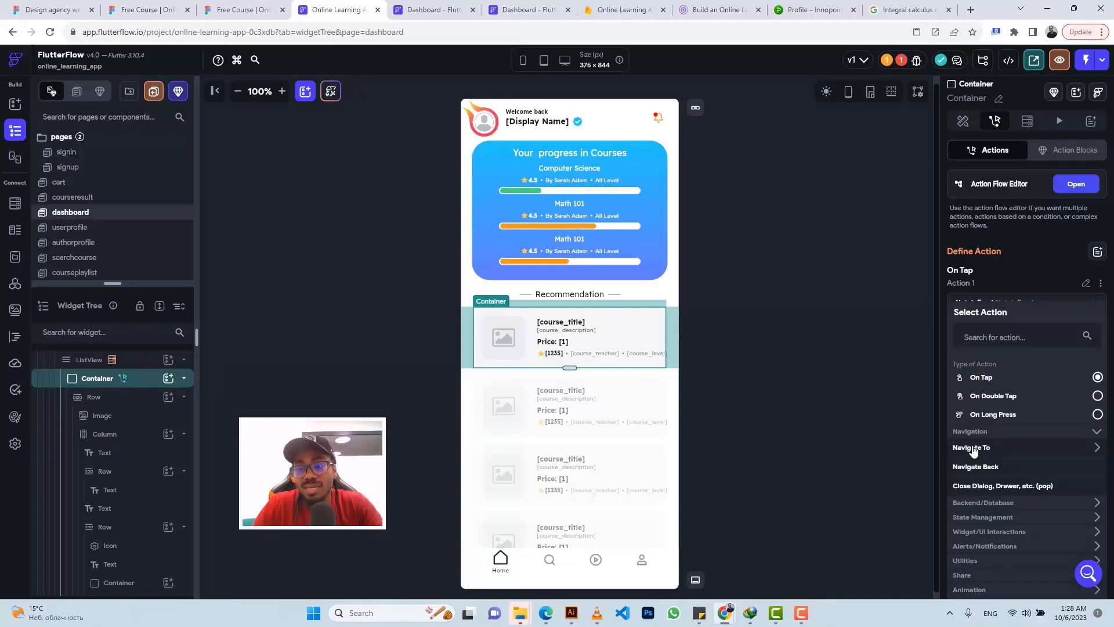
left_click(973, 452)
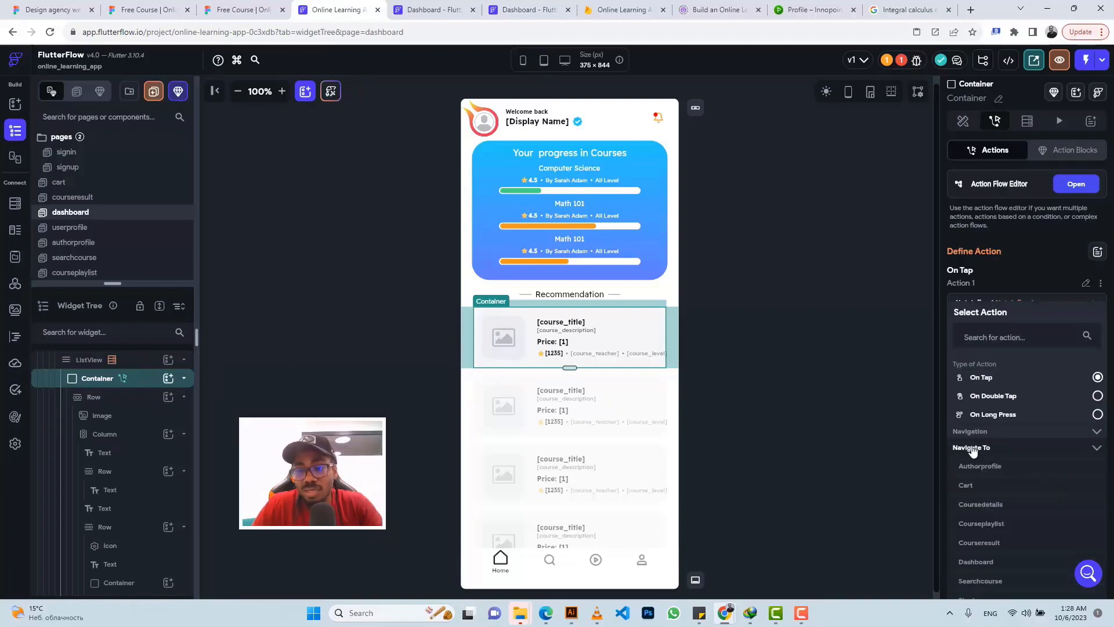
scroll(980, 496, "down", 2)
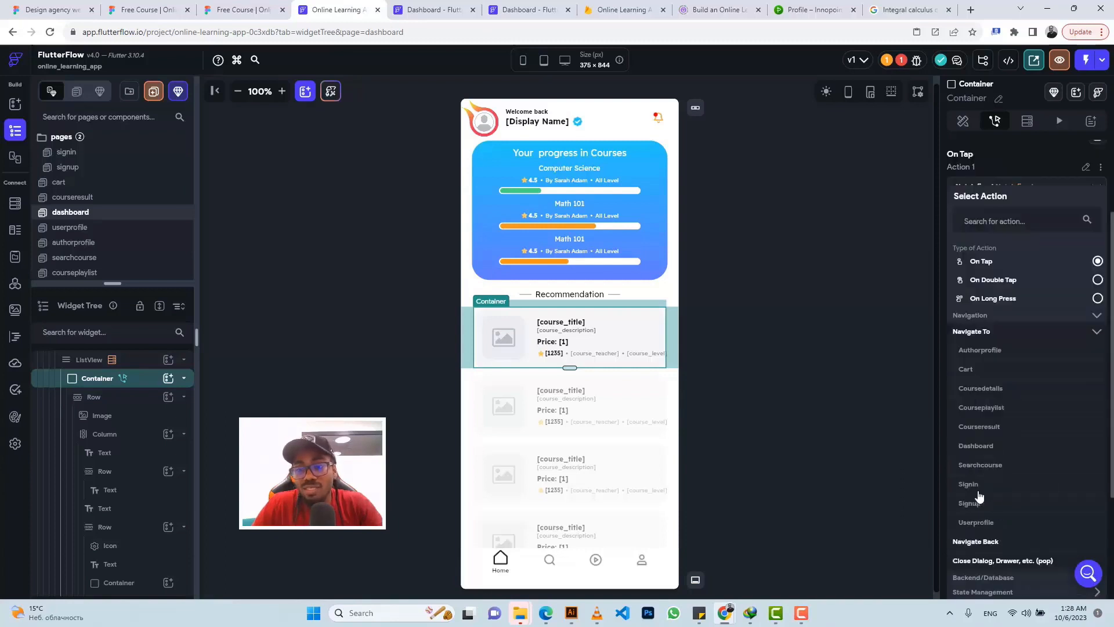
left_click(980, 395)
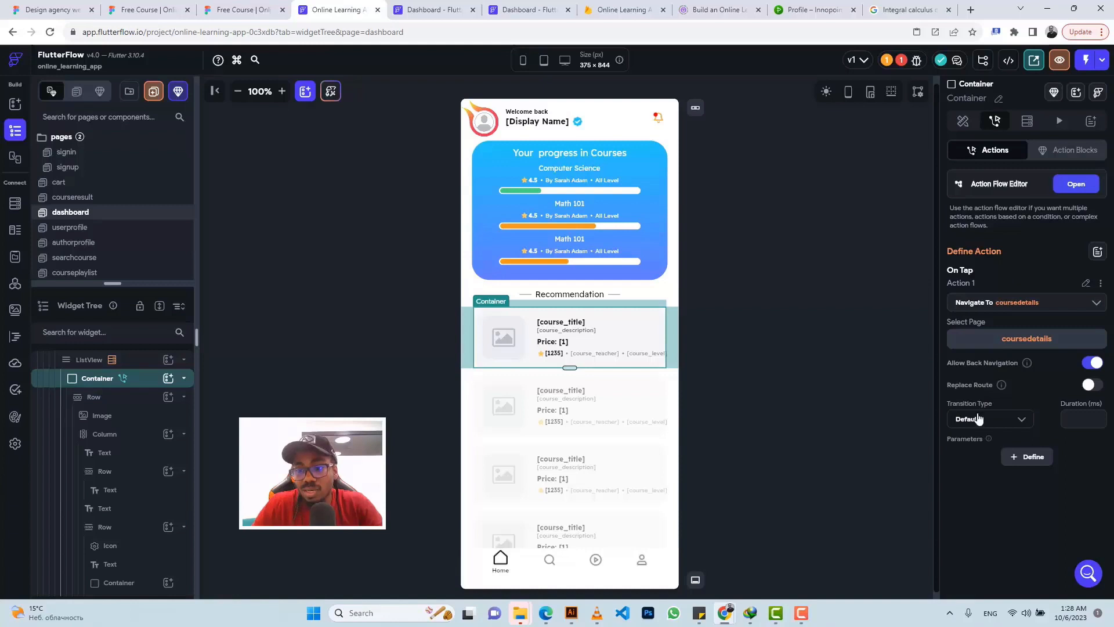
left_click(979, 419)
left_click(963, 414)
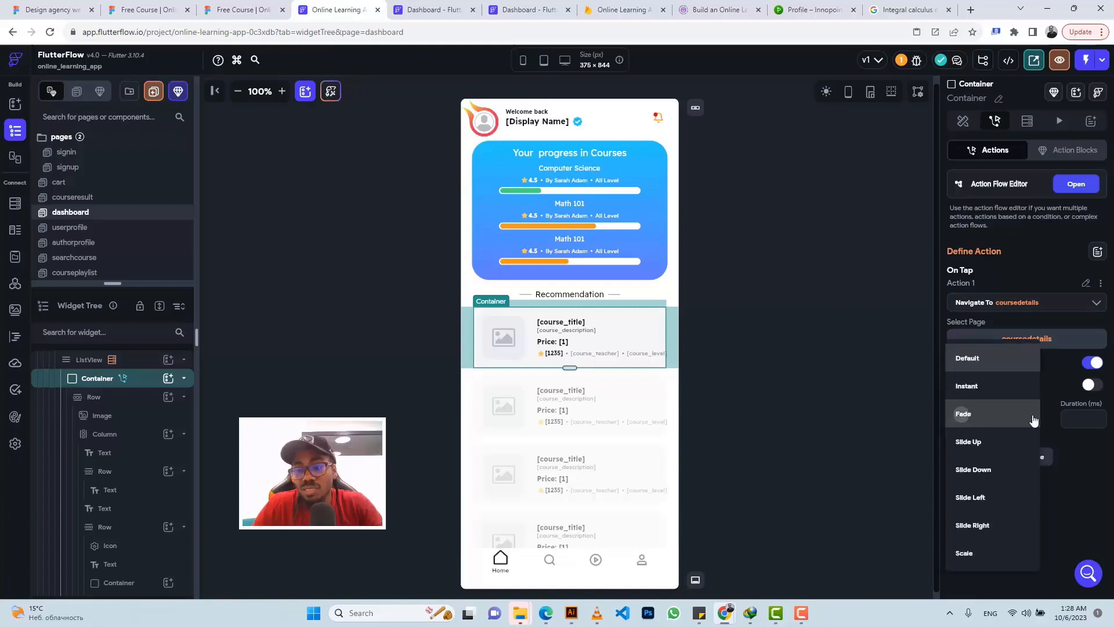
left_click(1081, 418)
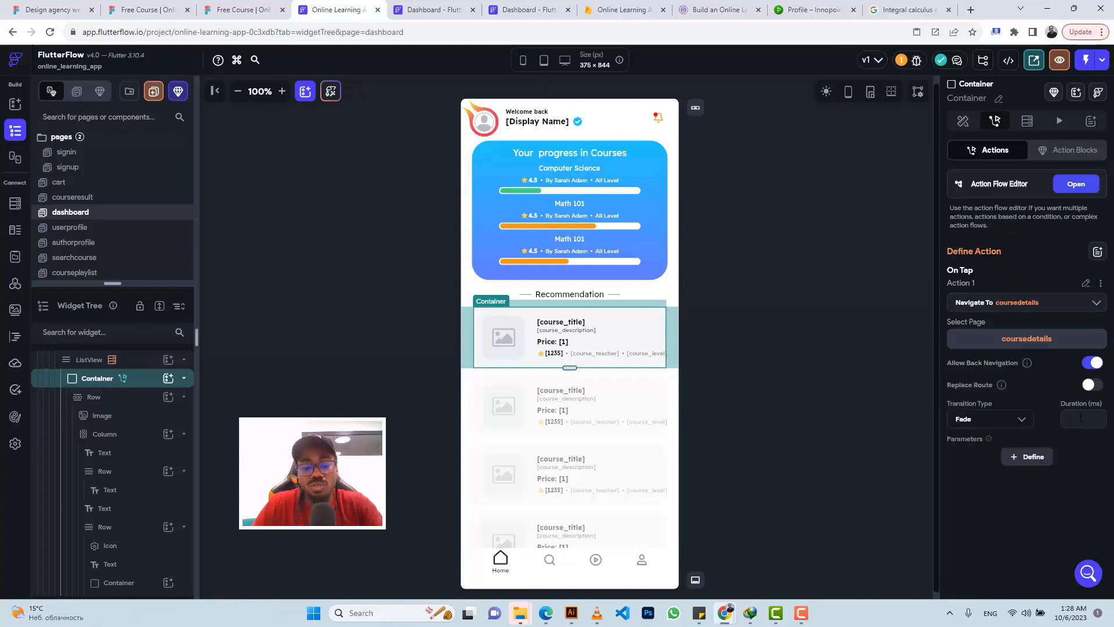
type("500")
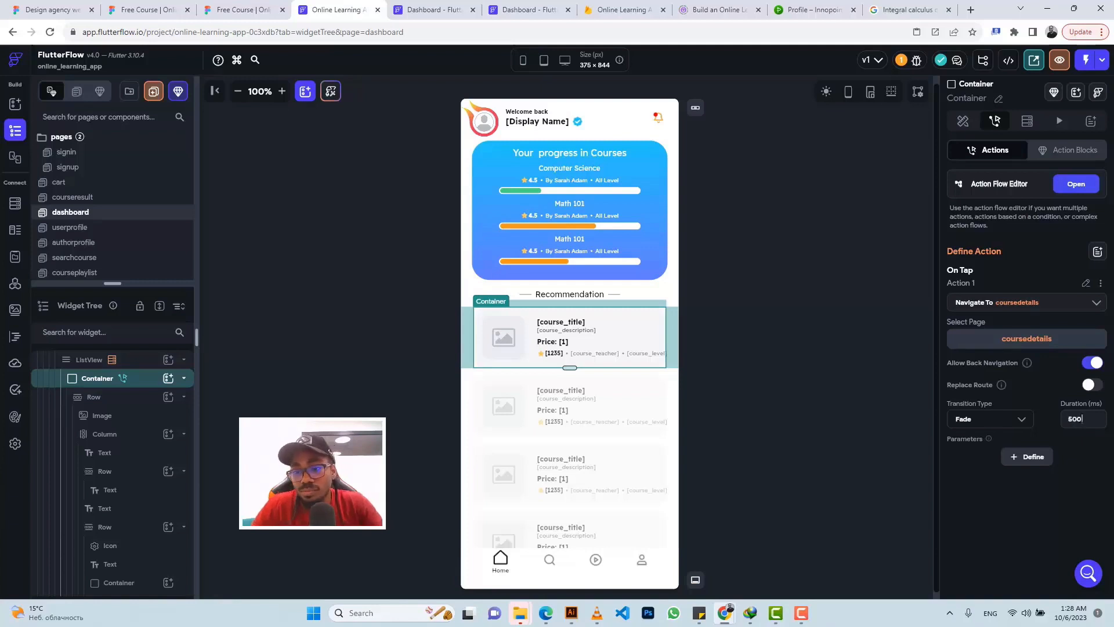
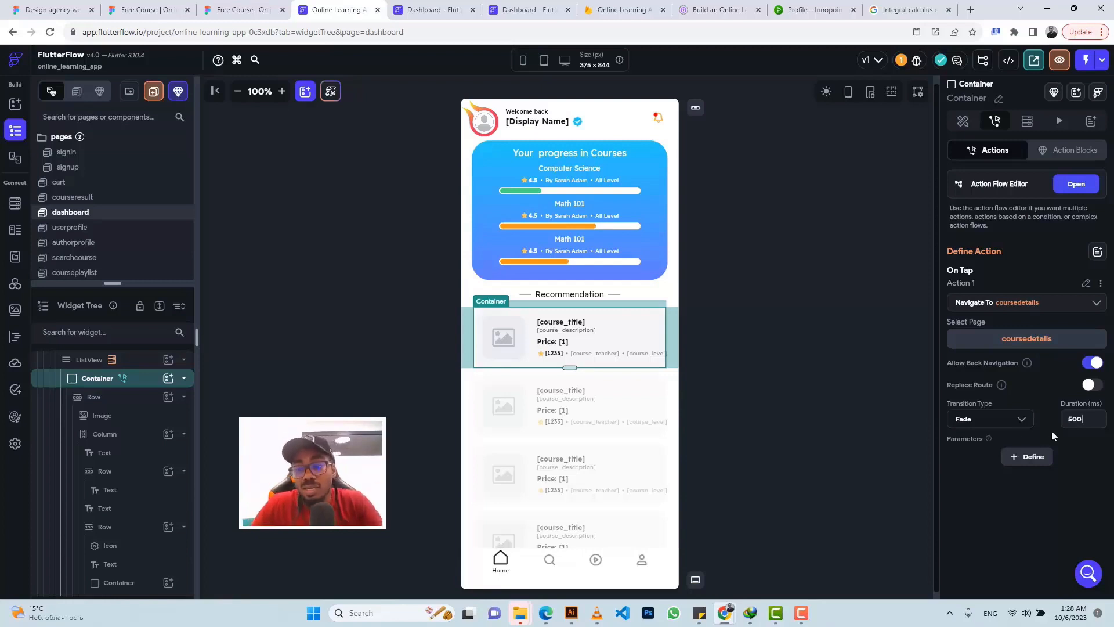
Step: Open the coursedetails page's parameter definitions from the Navigate To action
left_click(1026, 457)
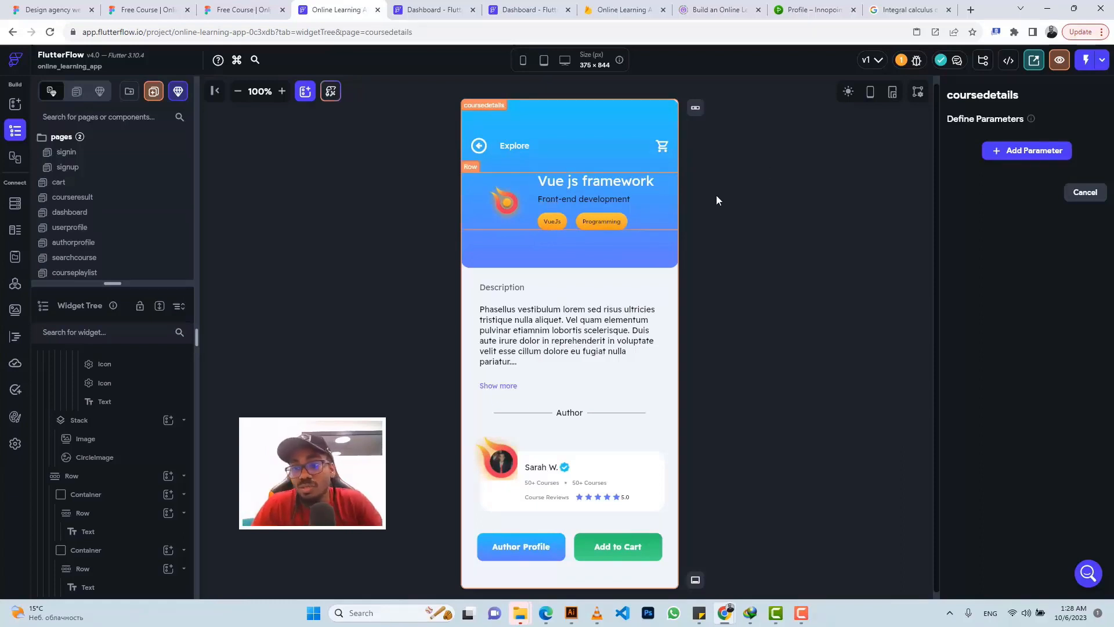
Step: Add a non-required coursesRef DocumentReference parameter whose collection is courses
left_click(1033, 154)
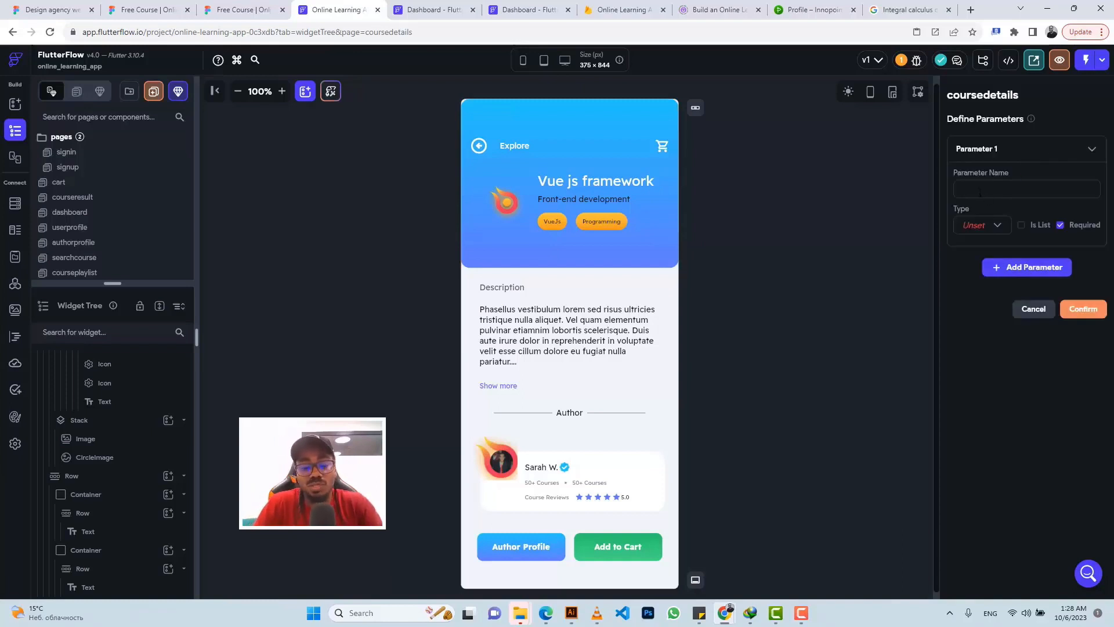
type("course")
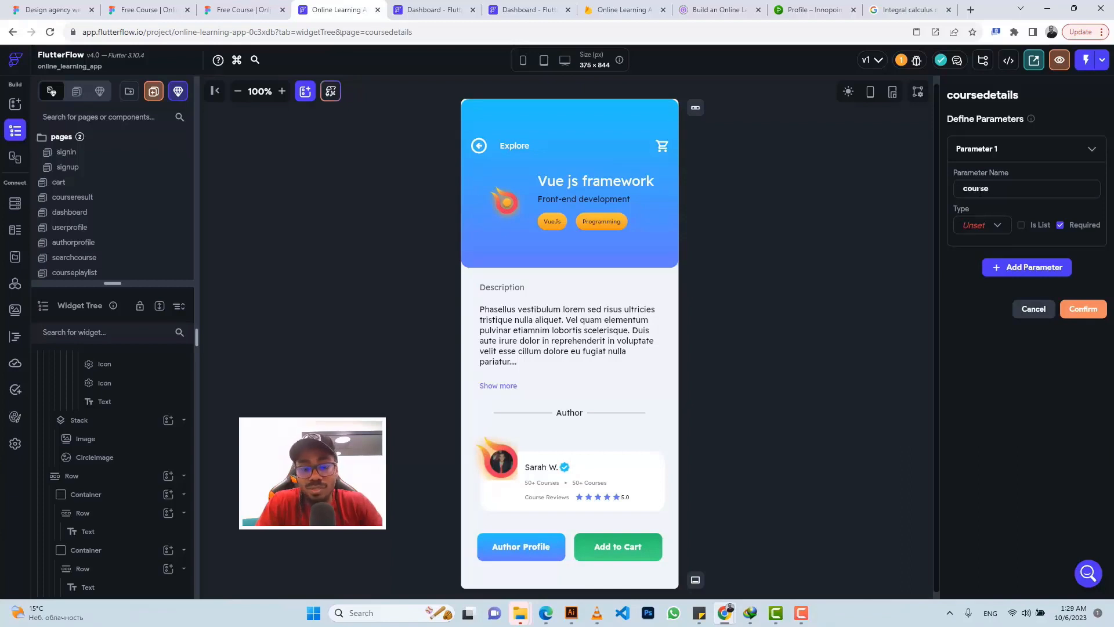
type("sRef")
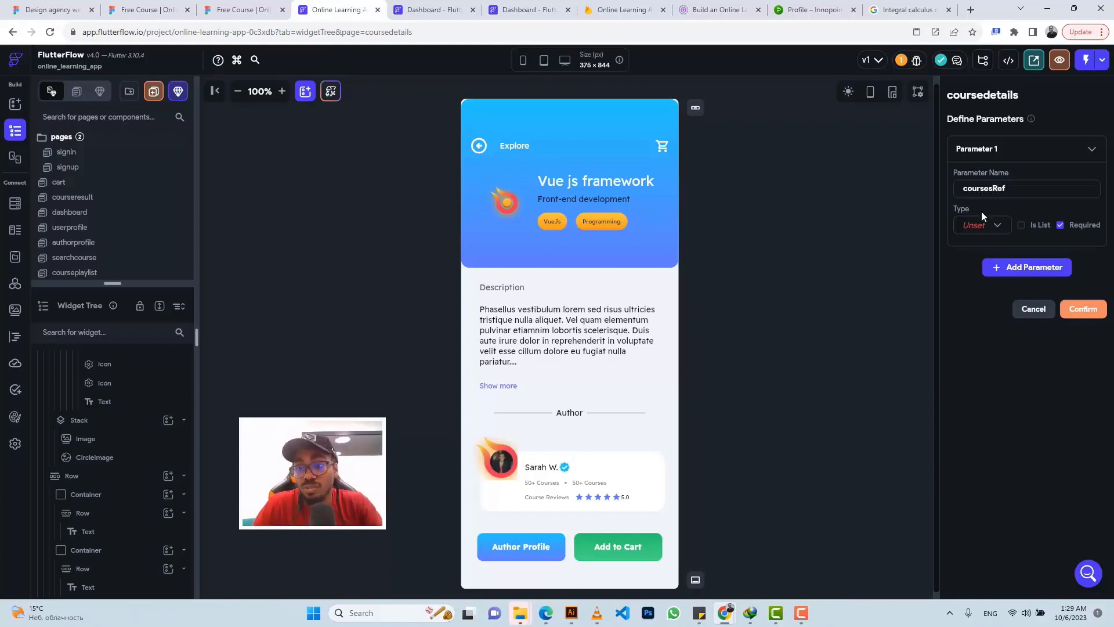
left_click(989, 231)
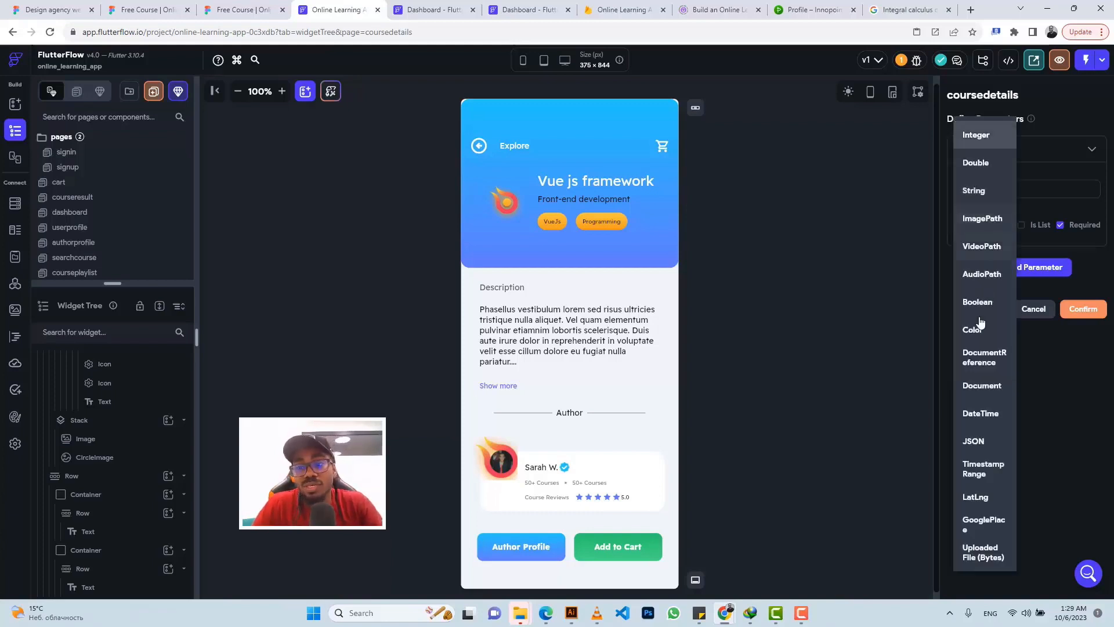
left_click(979, 357)
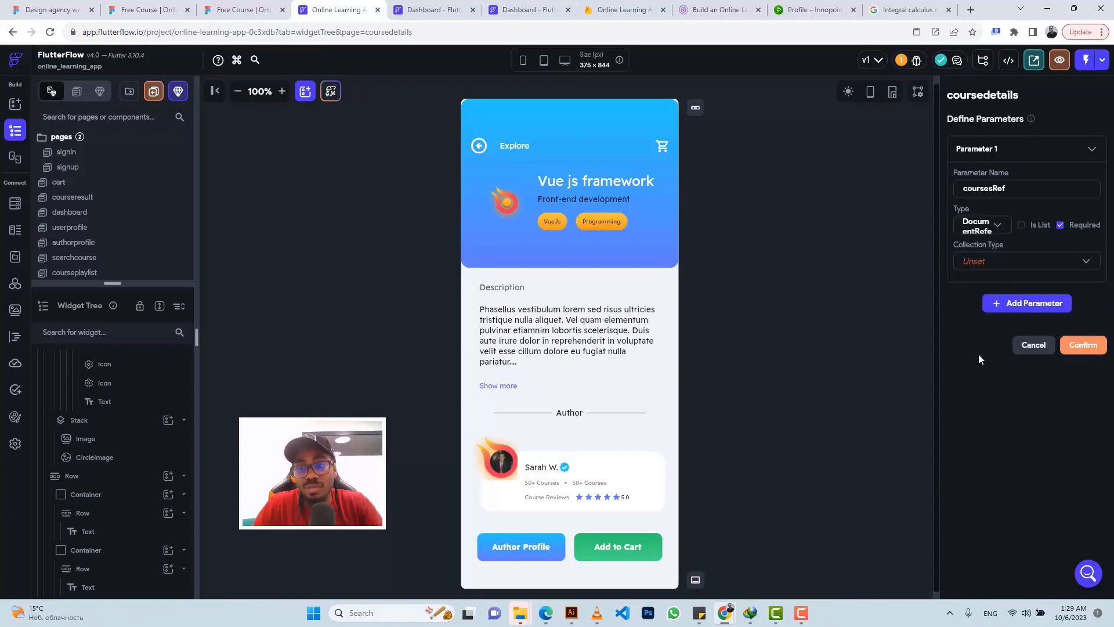
left_click(1061, 225)
left_click(978, 228)
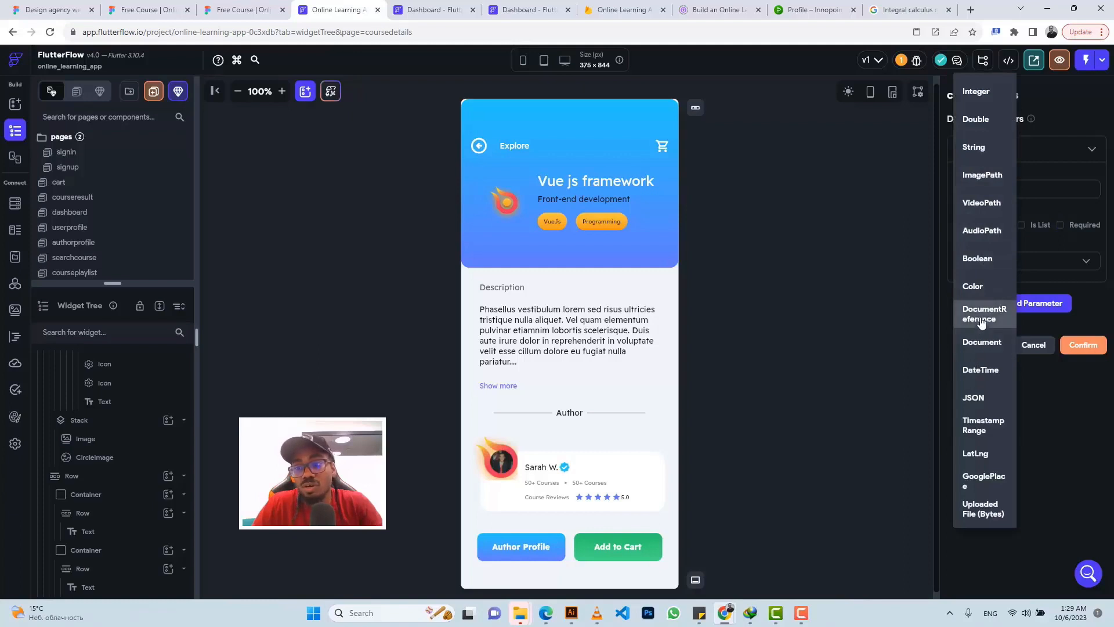
left_click(1038, 245)
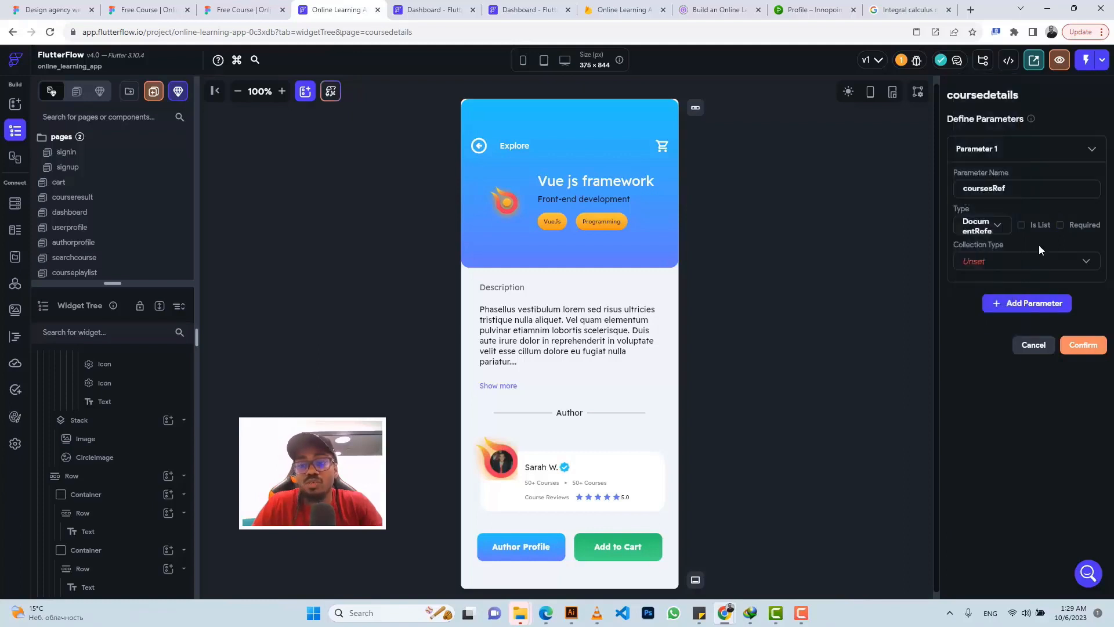
left_click(981, 267)
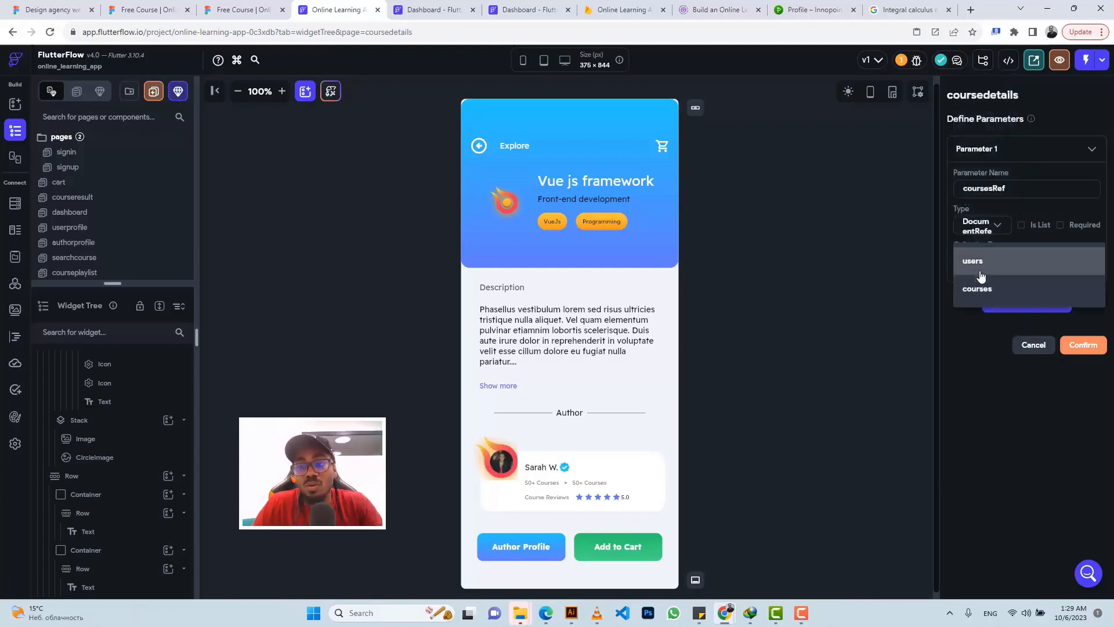
left_click(980, 293)
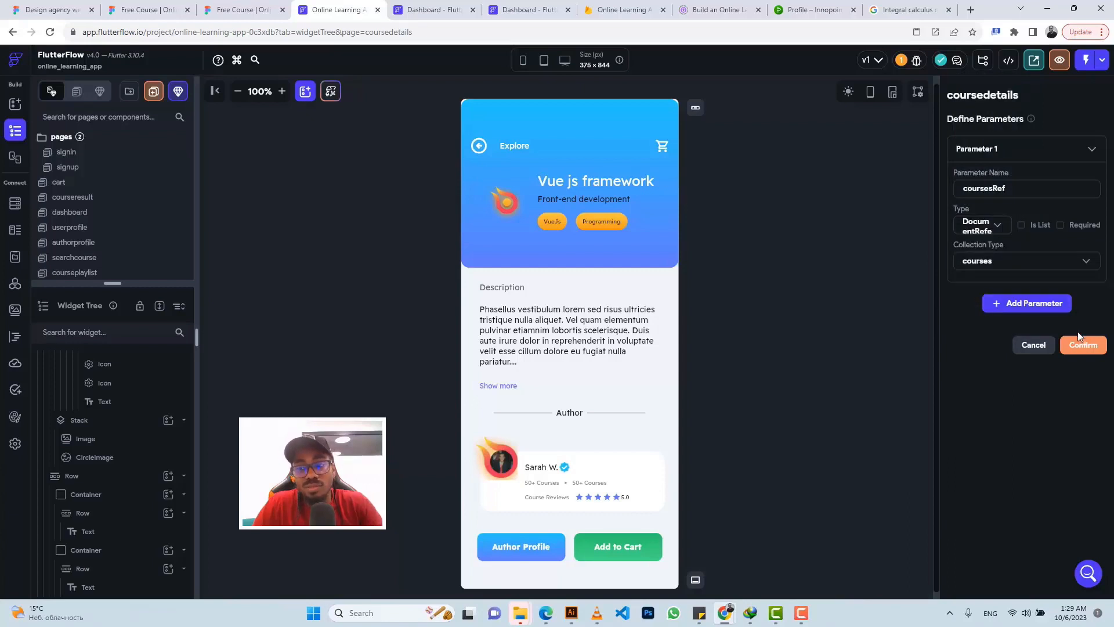
left_click(1075, 346)
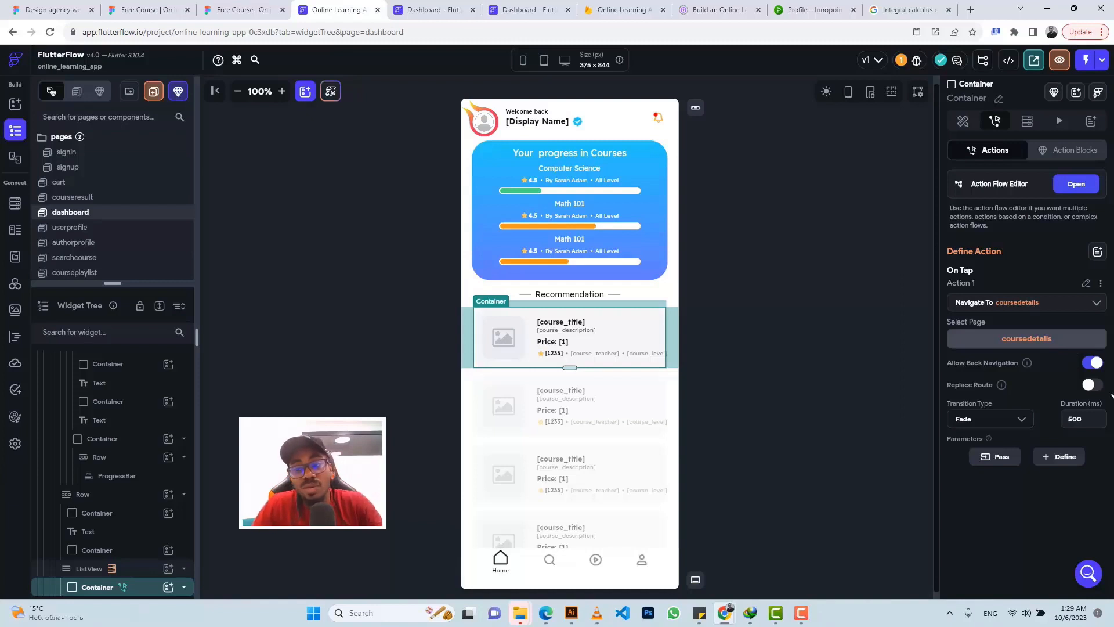
Step: Pass the card's courses Document Reference as the coursesRef value
left_click(989, 463)
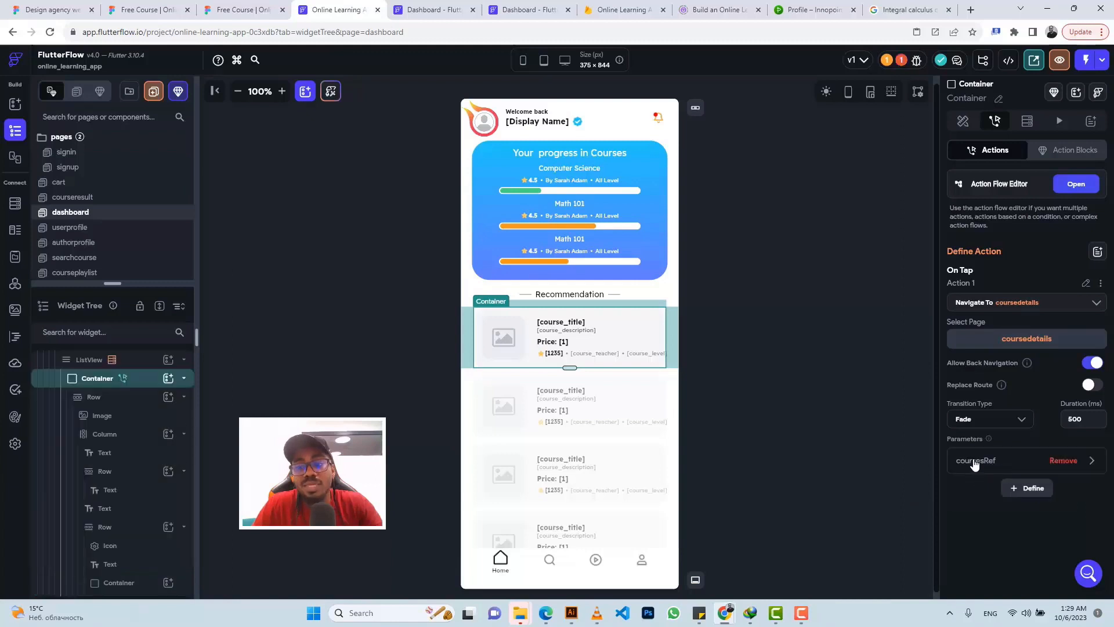
left_click(976, 462)
scroll(975, 462, "down", 1)
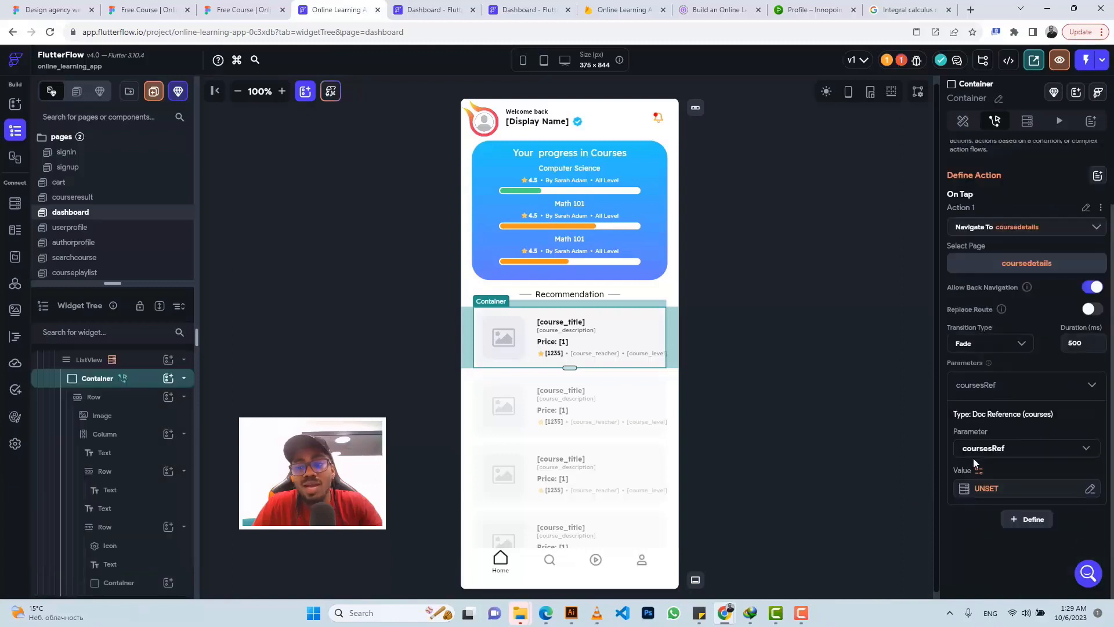
left_click(986, 490)
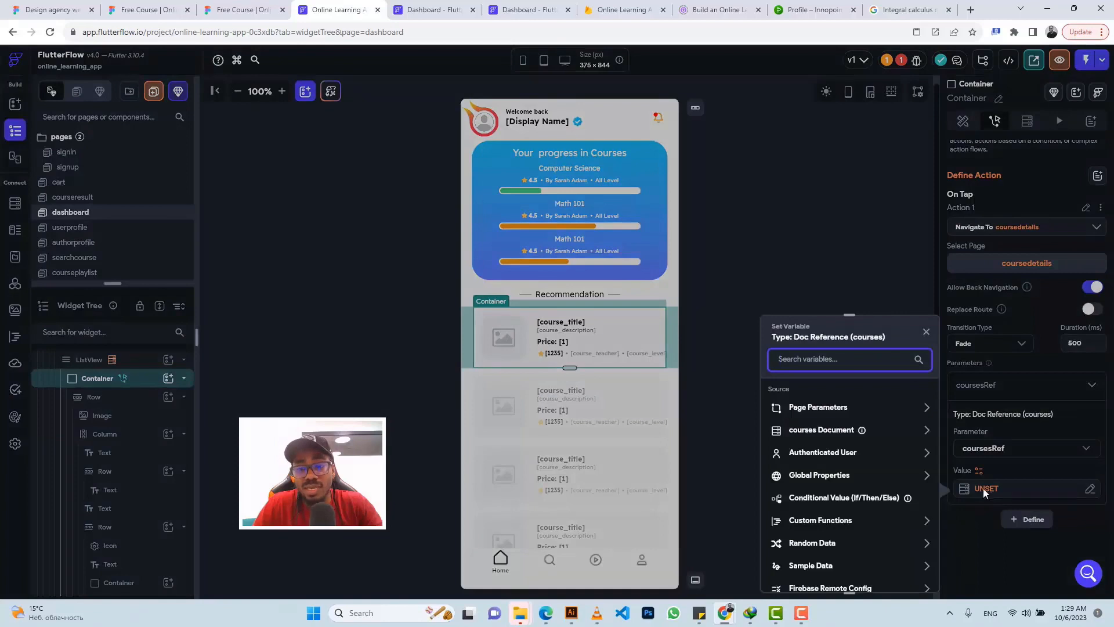
left_click(831, 432)
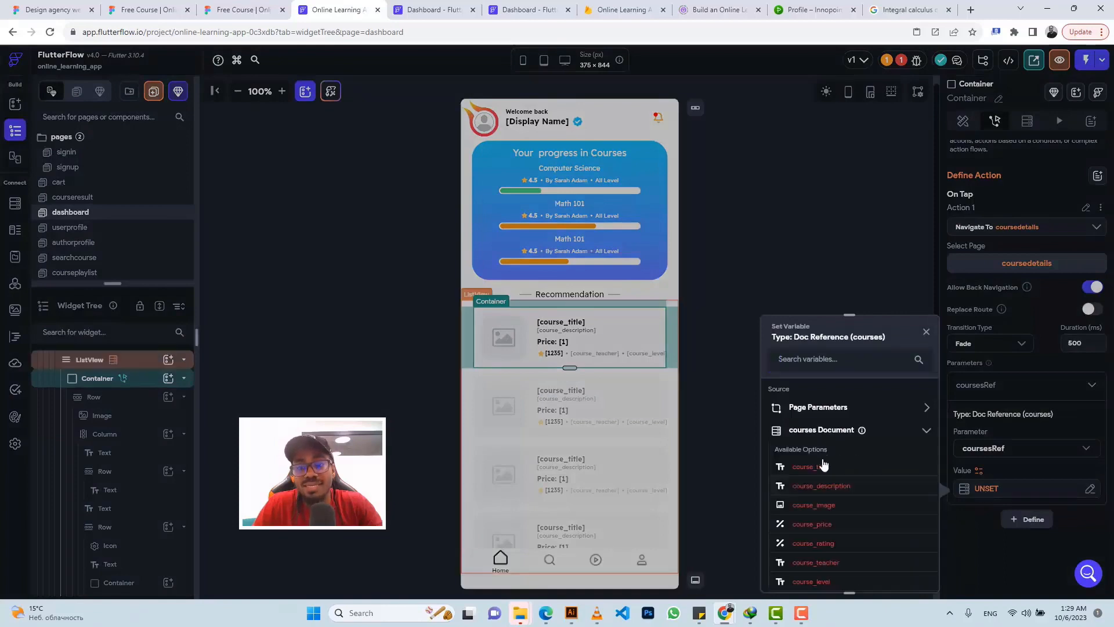
scroll(824, 465, "down", 5)
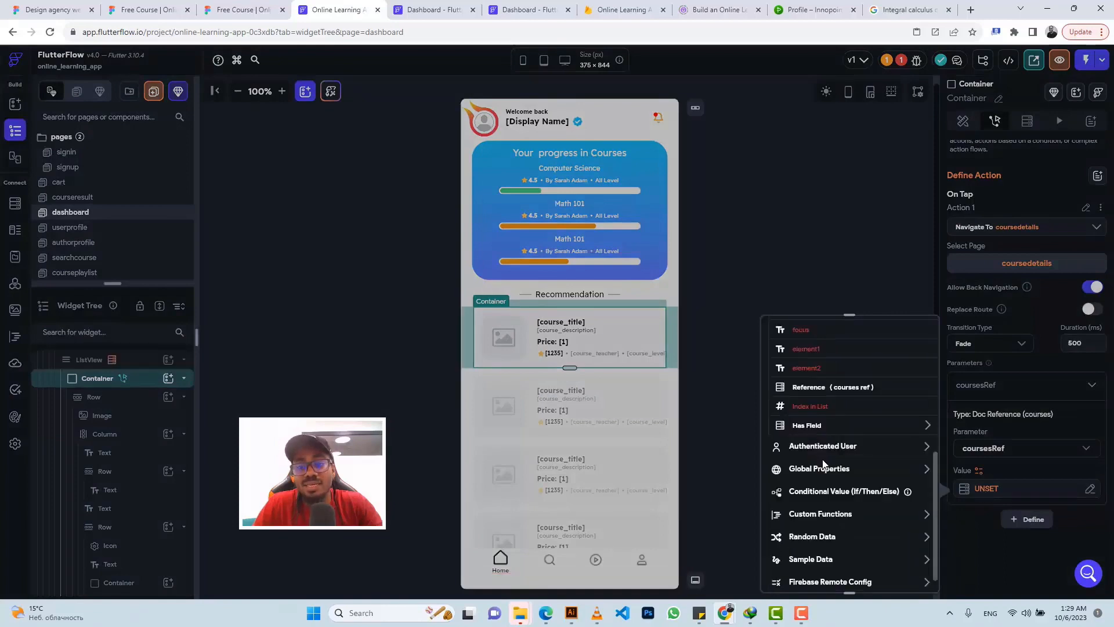
left_click(816, 393)
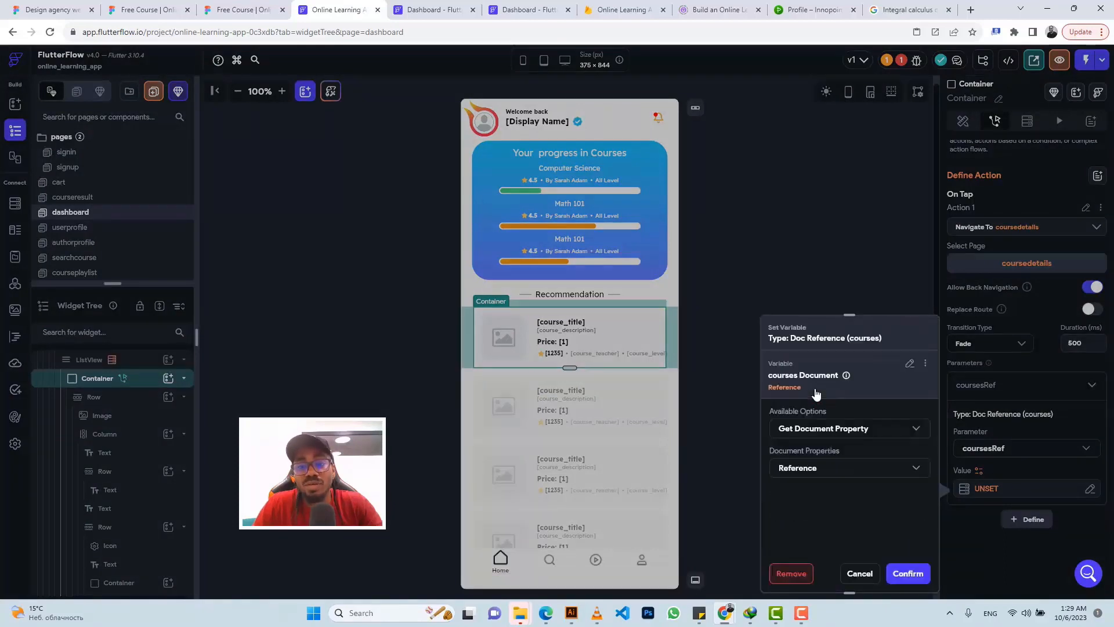
left_click(911, 574)
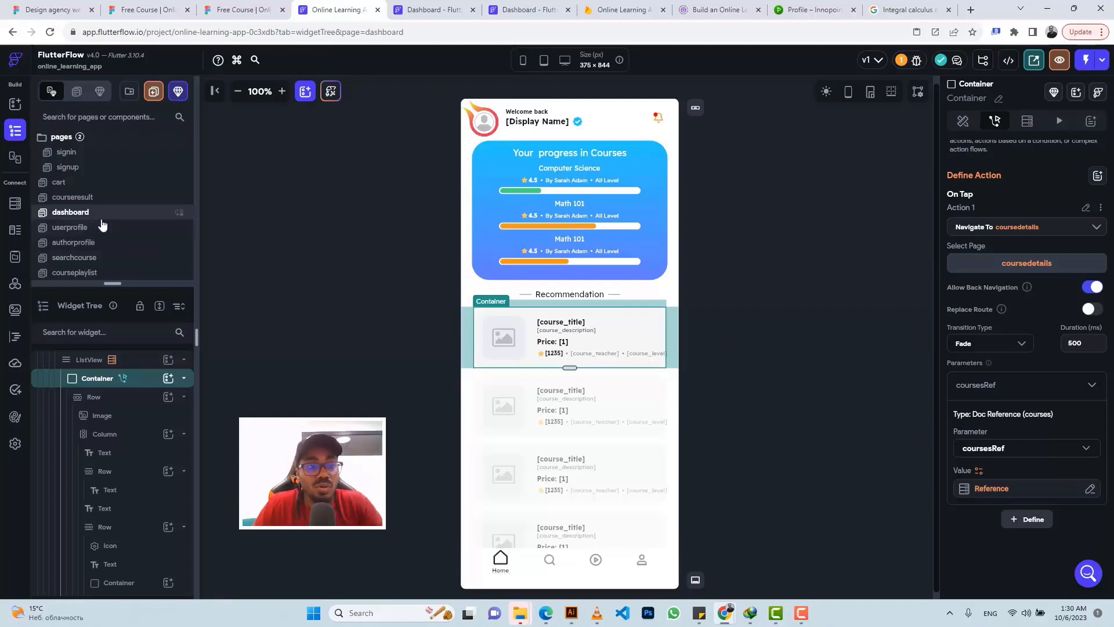
Step: Open coursedetails and select its root to see the coursesRef Doc Reference parameter
scroll(102, 225, "down", 2)
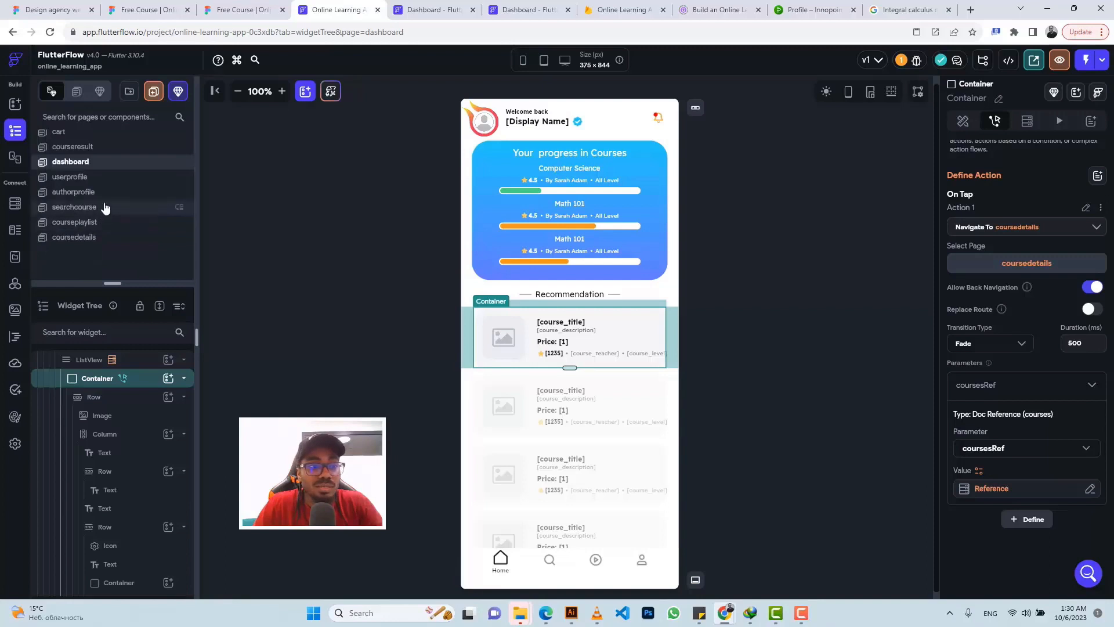
scroll(107, 203, "up", 2)
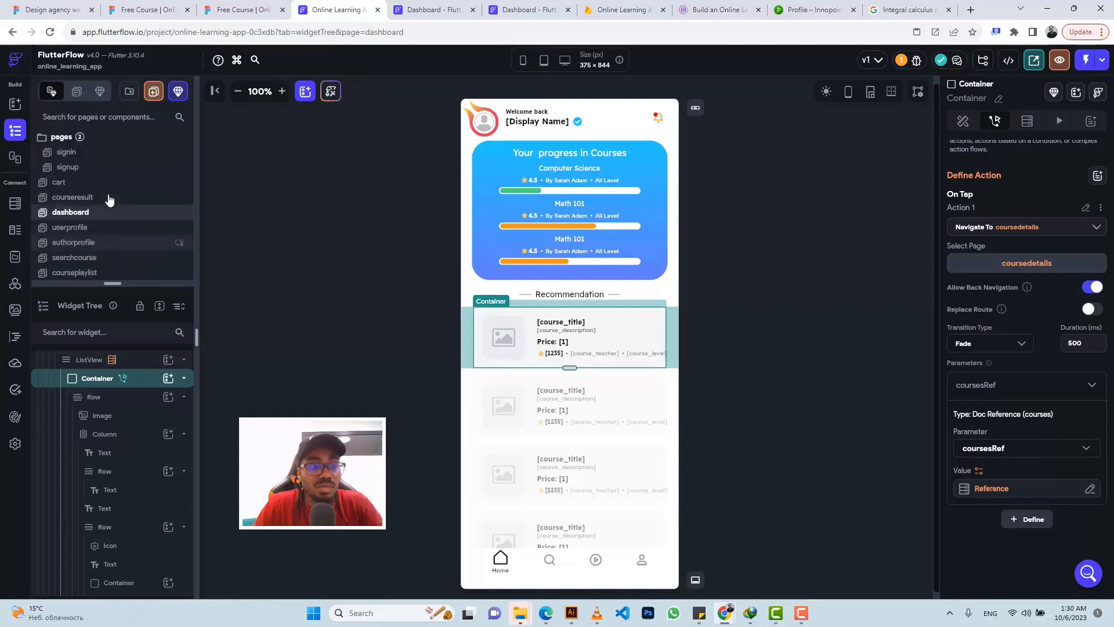
scroll(116, 235, "down", 2)
left_click(113, 238)
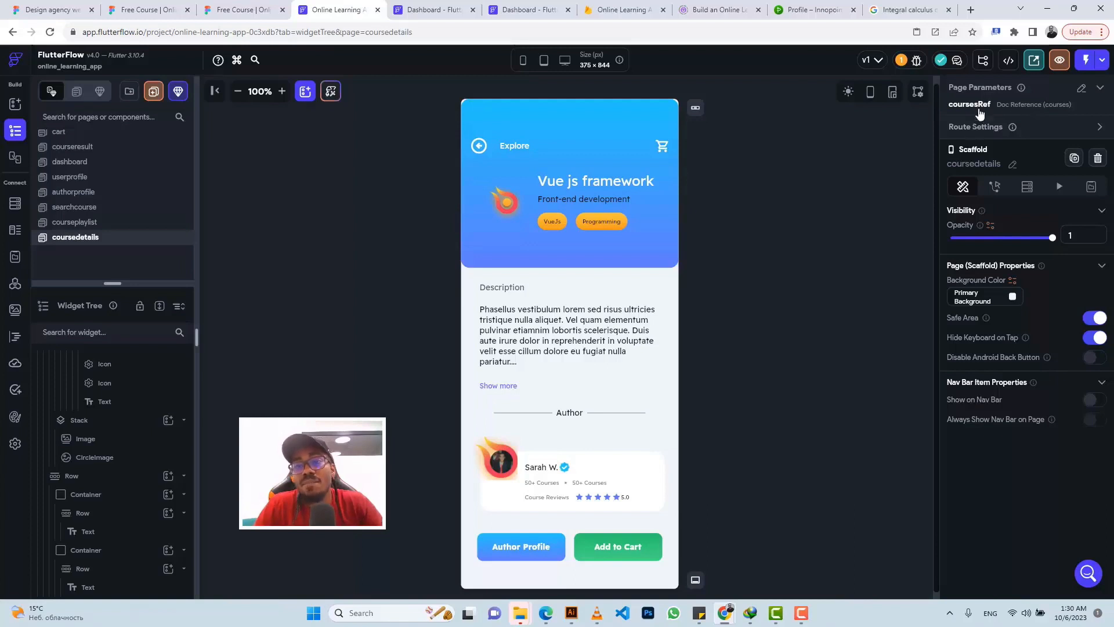
scroll(122, 400, "down", 5)
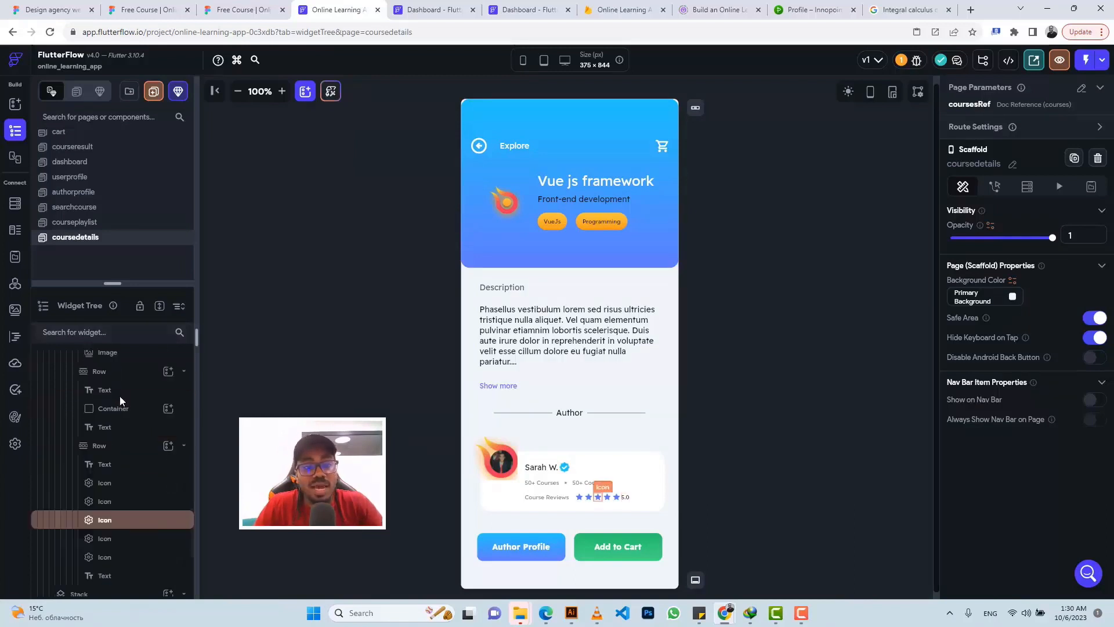
scroll(122, 400, "up", 10)
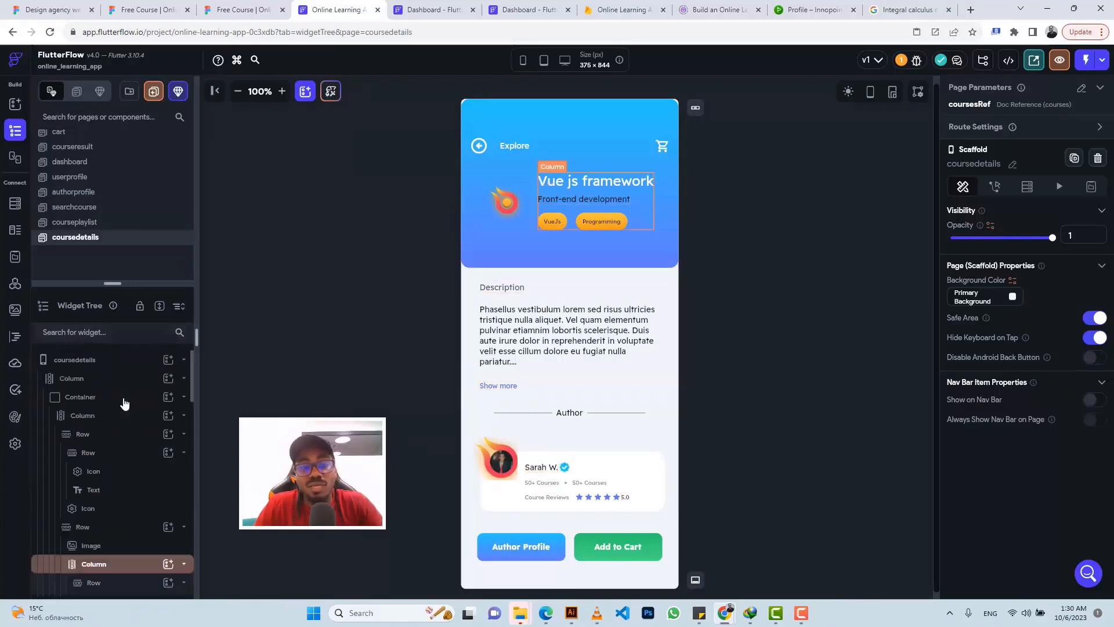
left_click(113, 364)
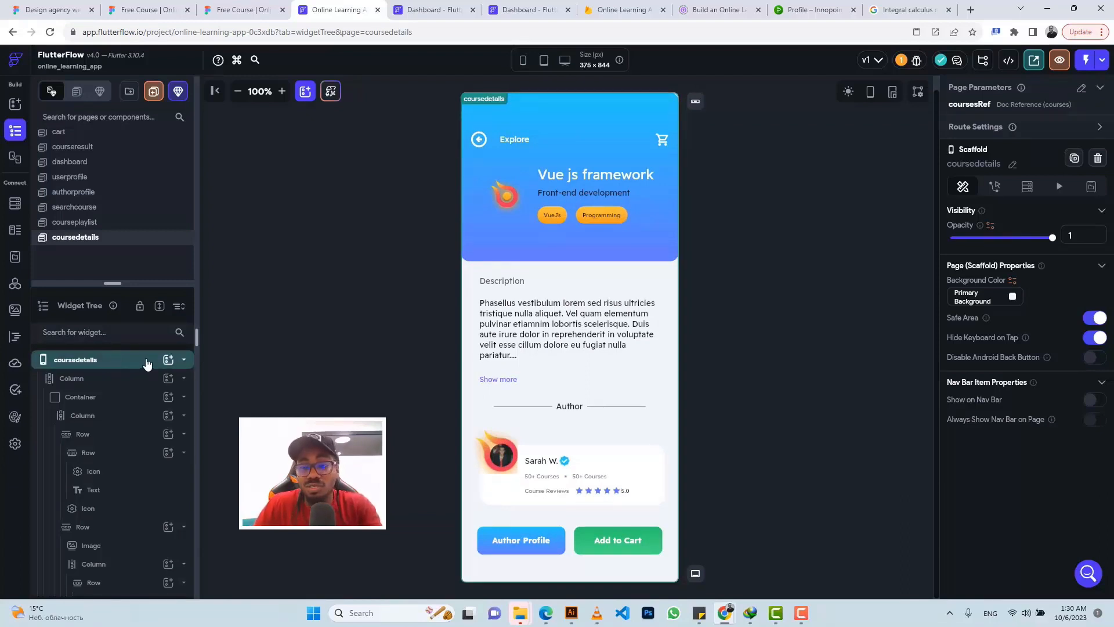
Step: Add a Document from Reference query on courses, sourced from the coursesRef page parameter
left_click(1028, 187)
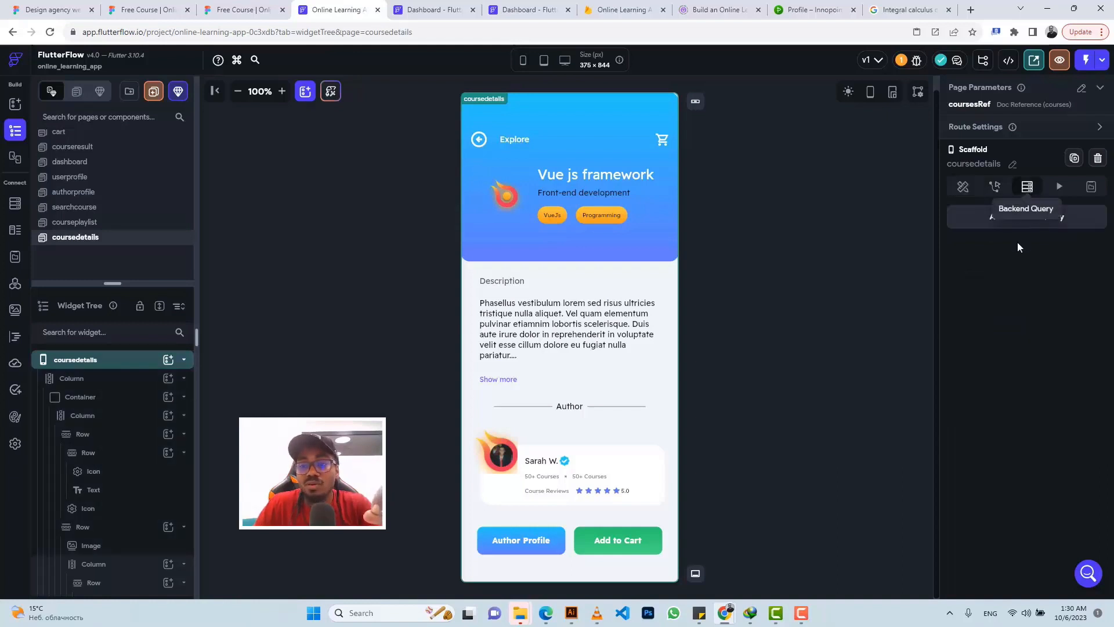
left_click(1032, 218)
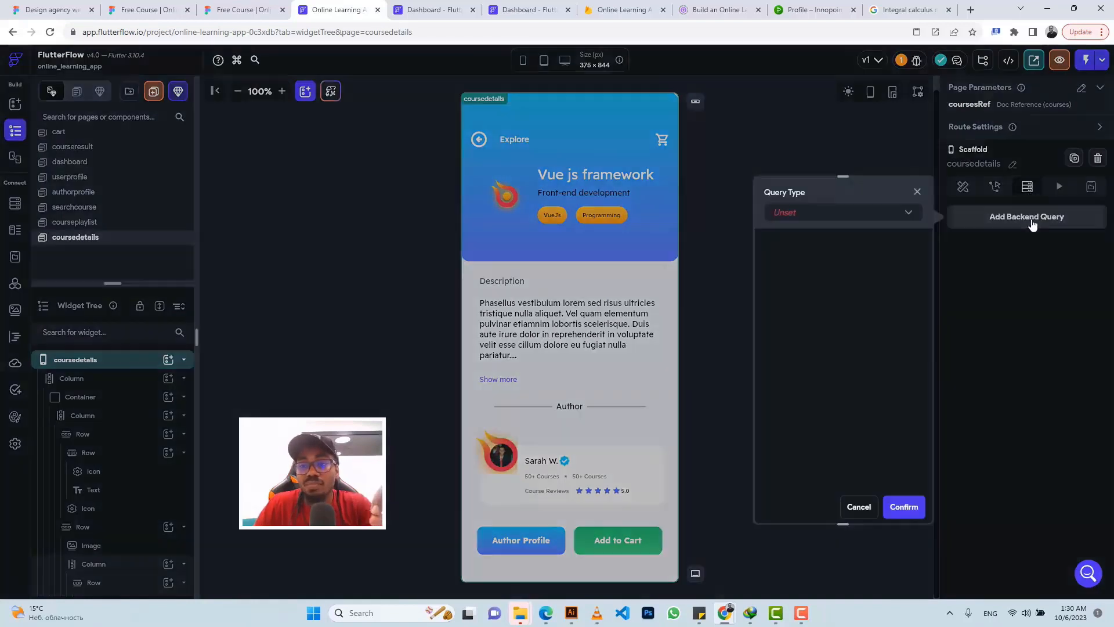
left_click(792, 216)
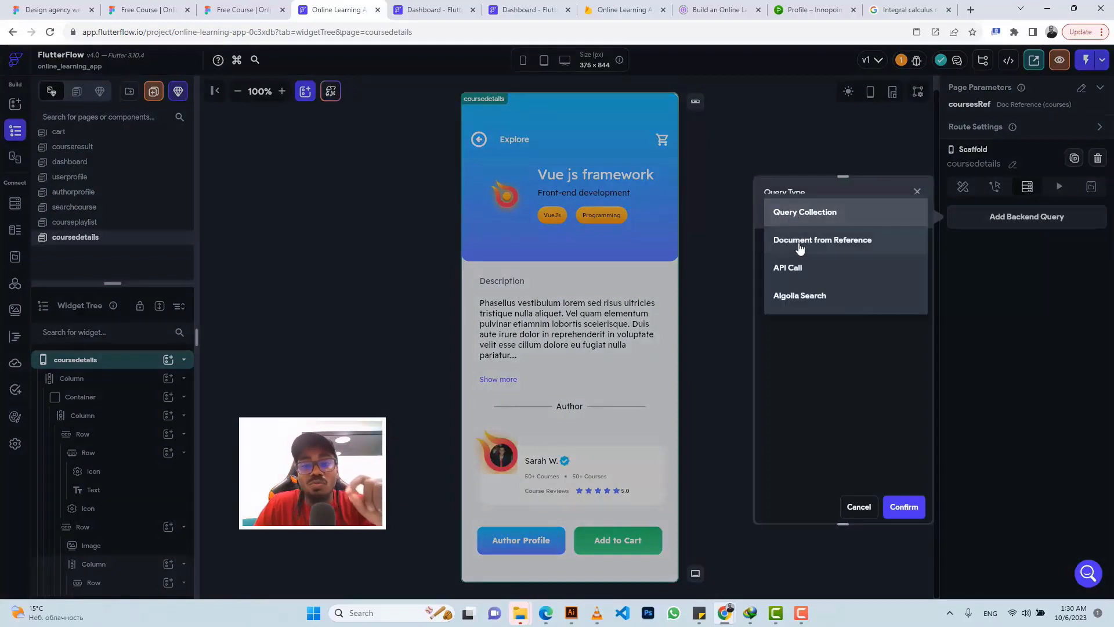
left_click(800, 244)
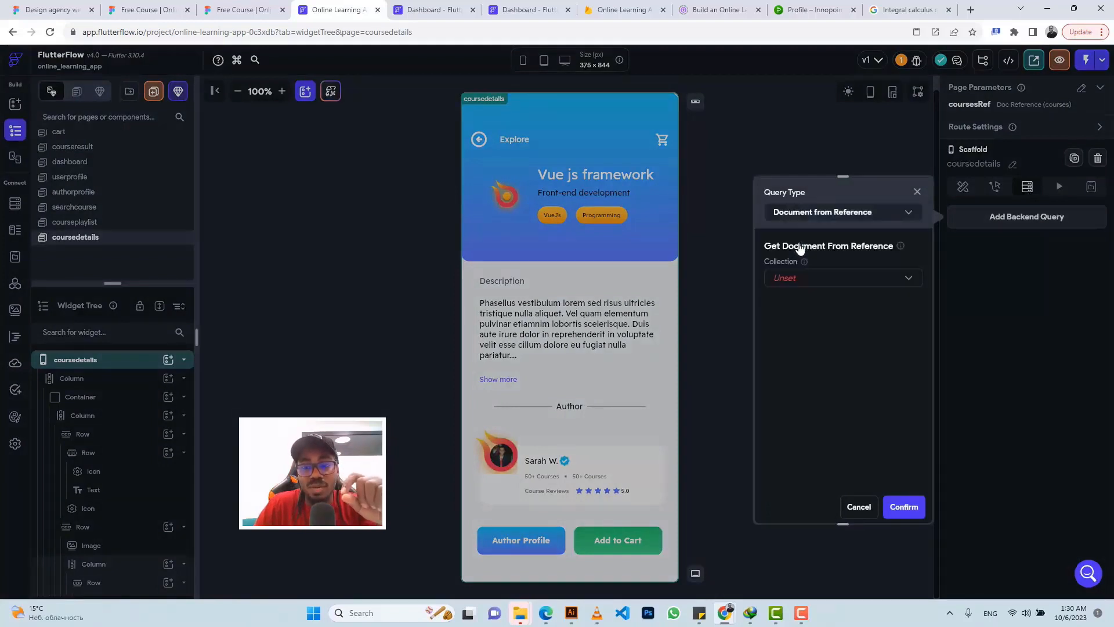
left_click(788, 282)
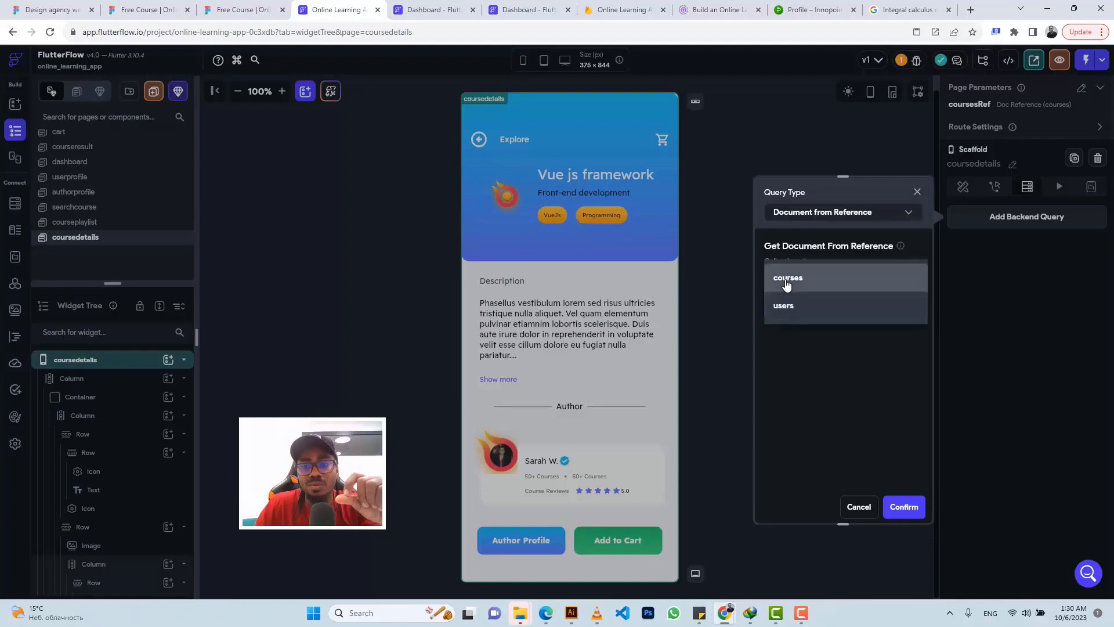
left_click(787, 282)
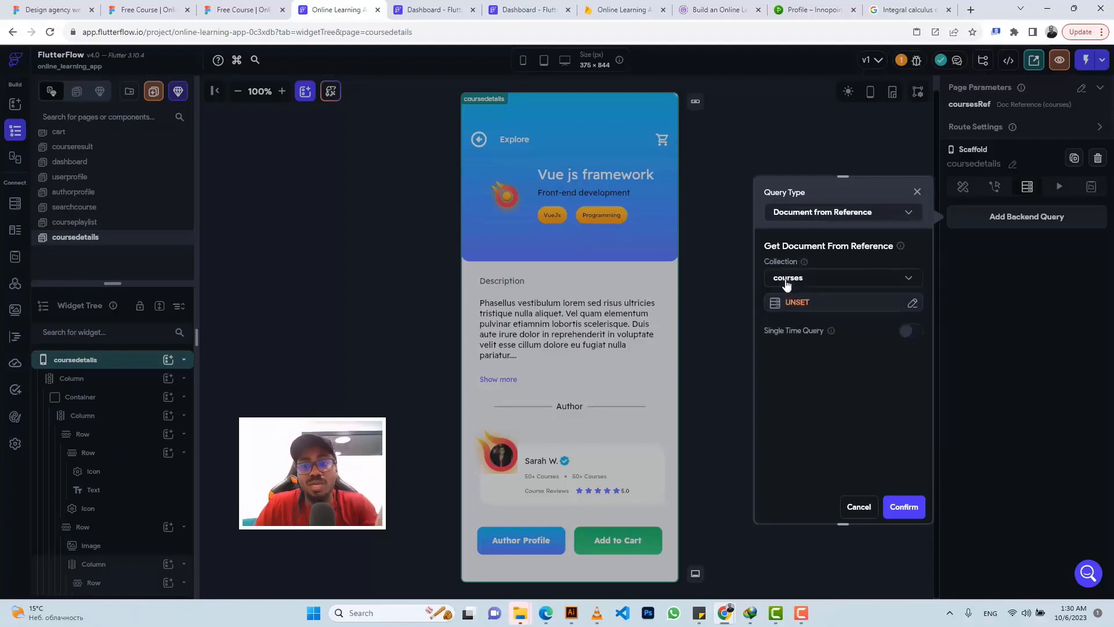
left_click(795, 302)
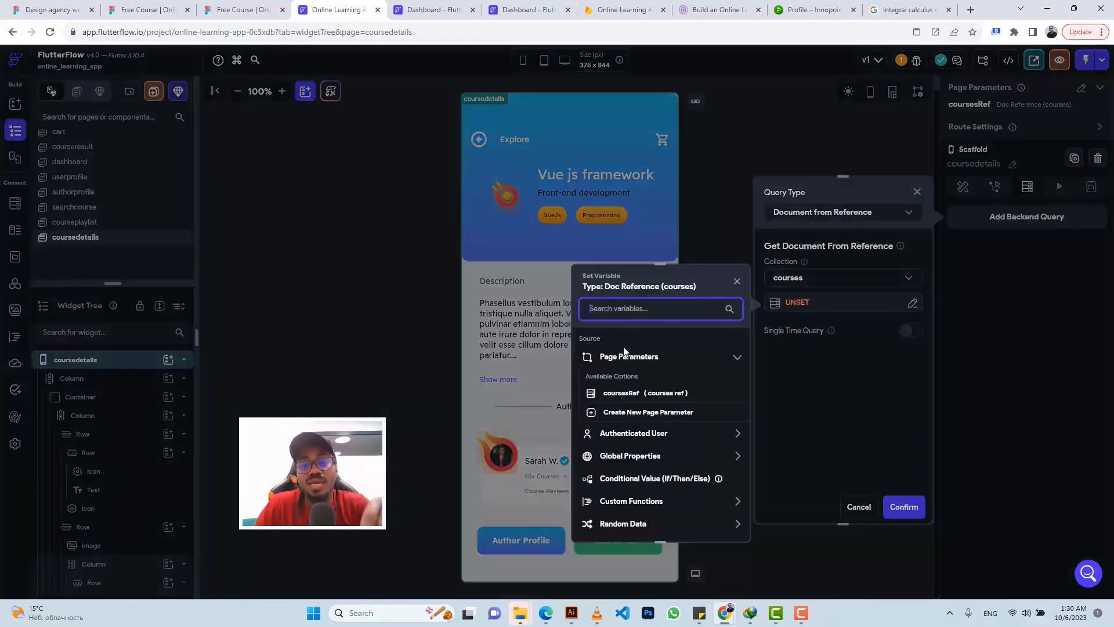
left_click(616, 395)
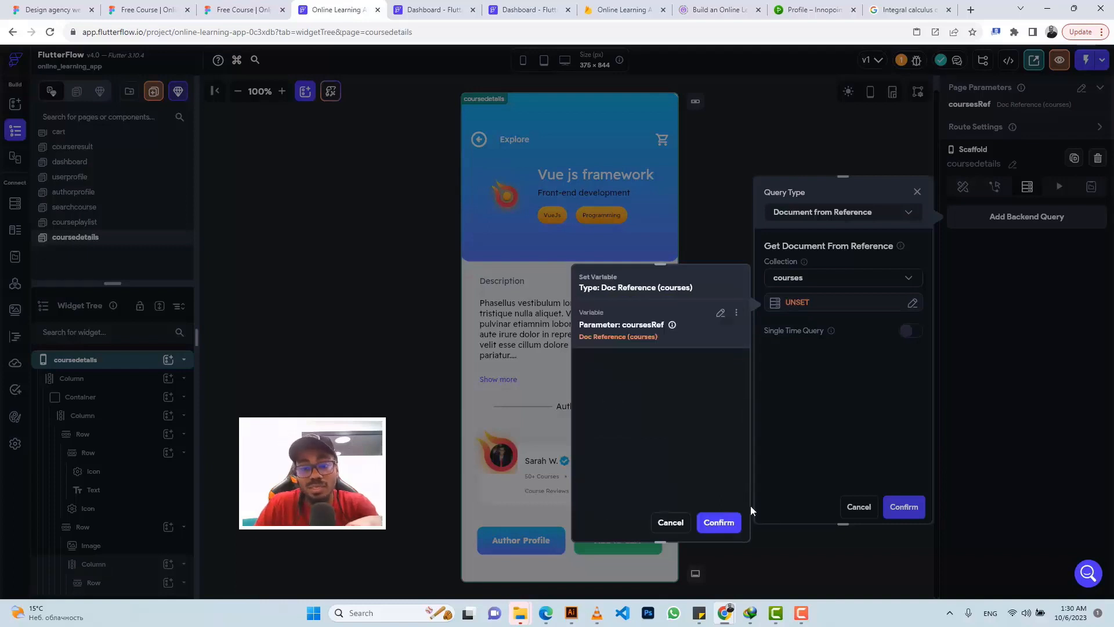
left_click(719, 523)
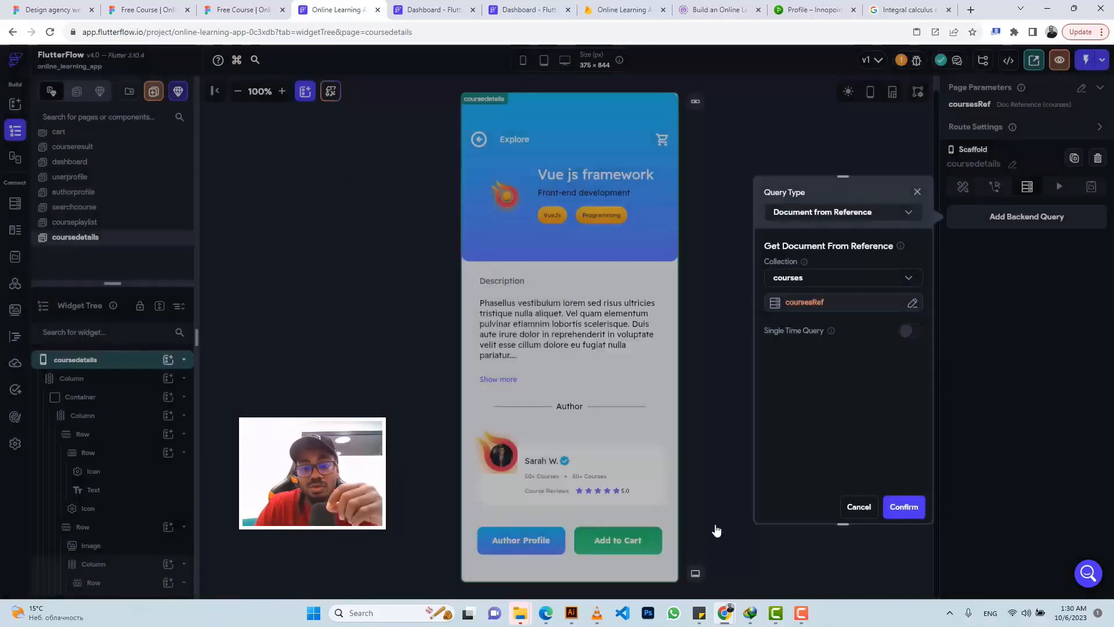
left_click(904, 507)
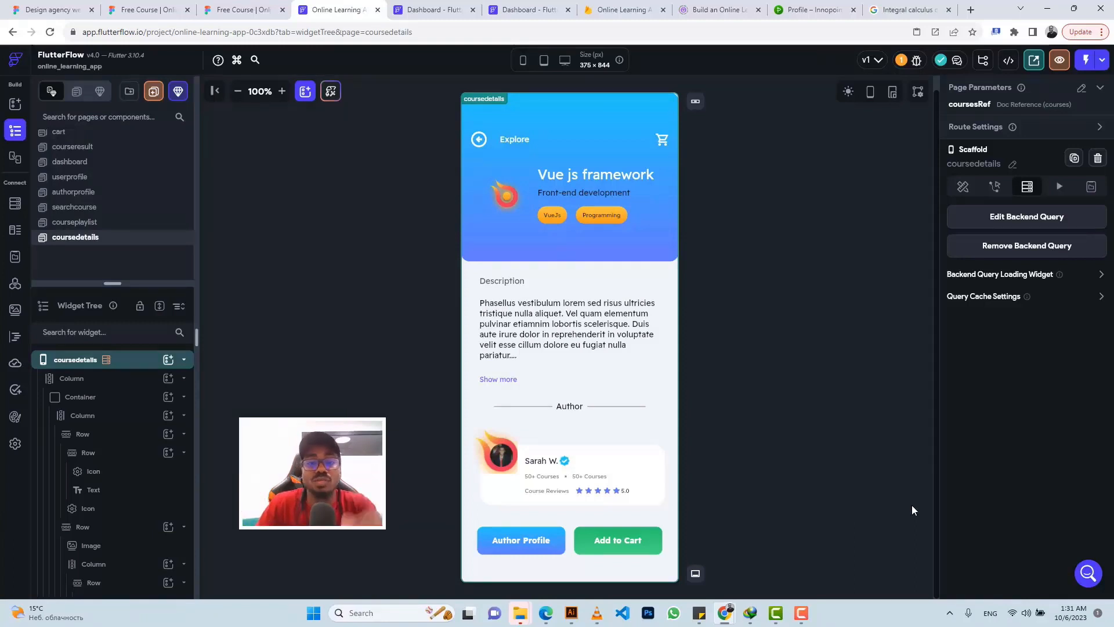
Step: Bind the 'Vue js framework' title text to the courses document's course_title
left_click(577, 173)
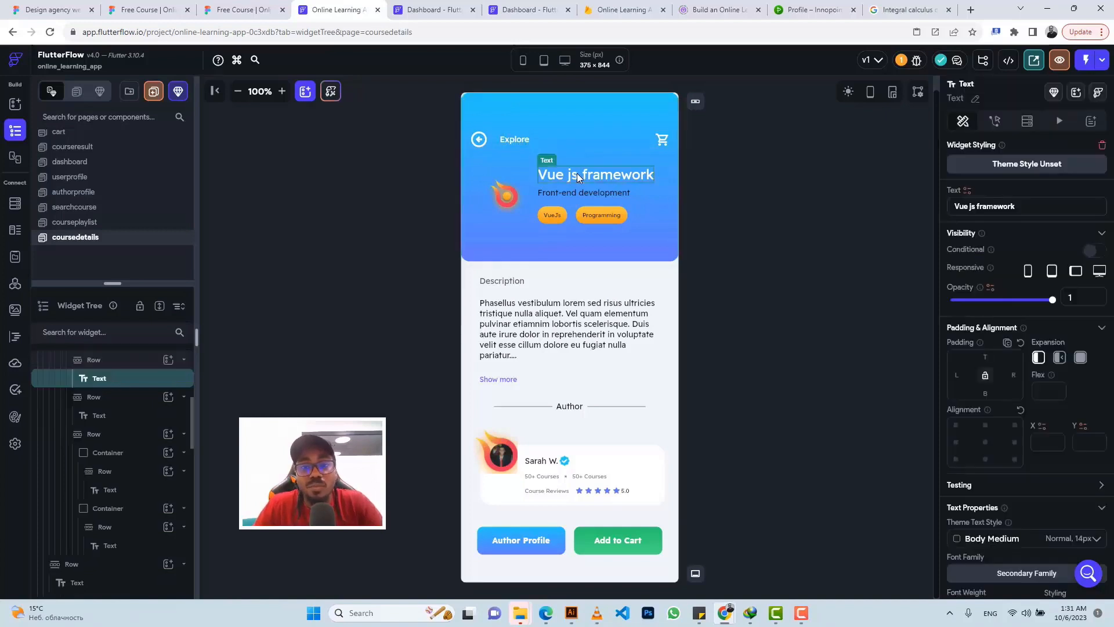
left_click(967, 190)
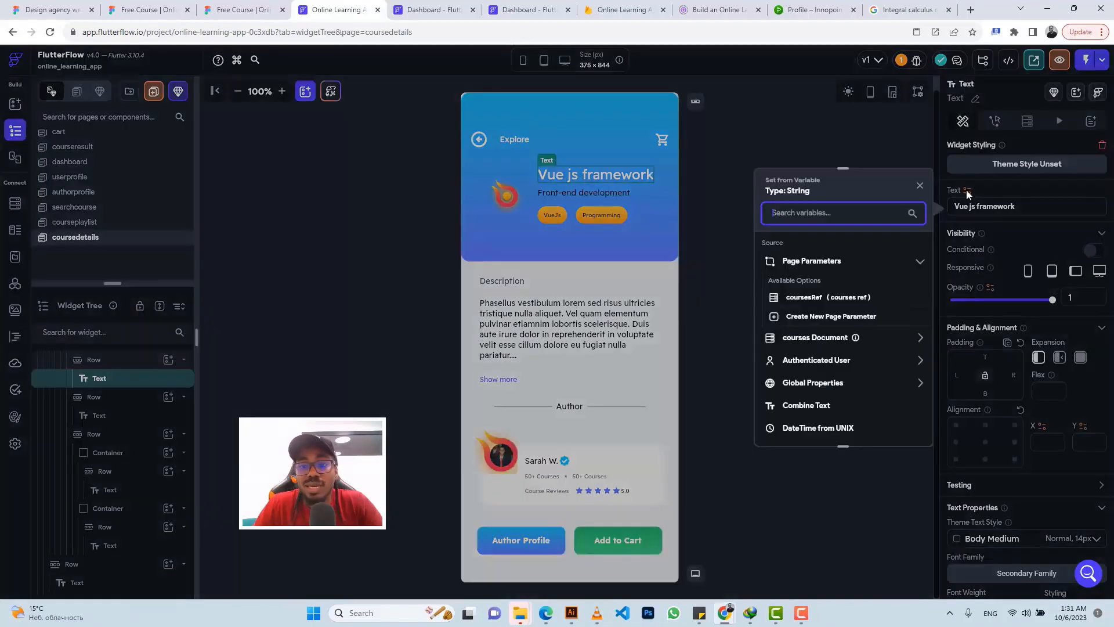
left_click(818, 339)
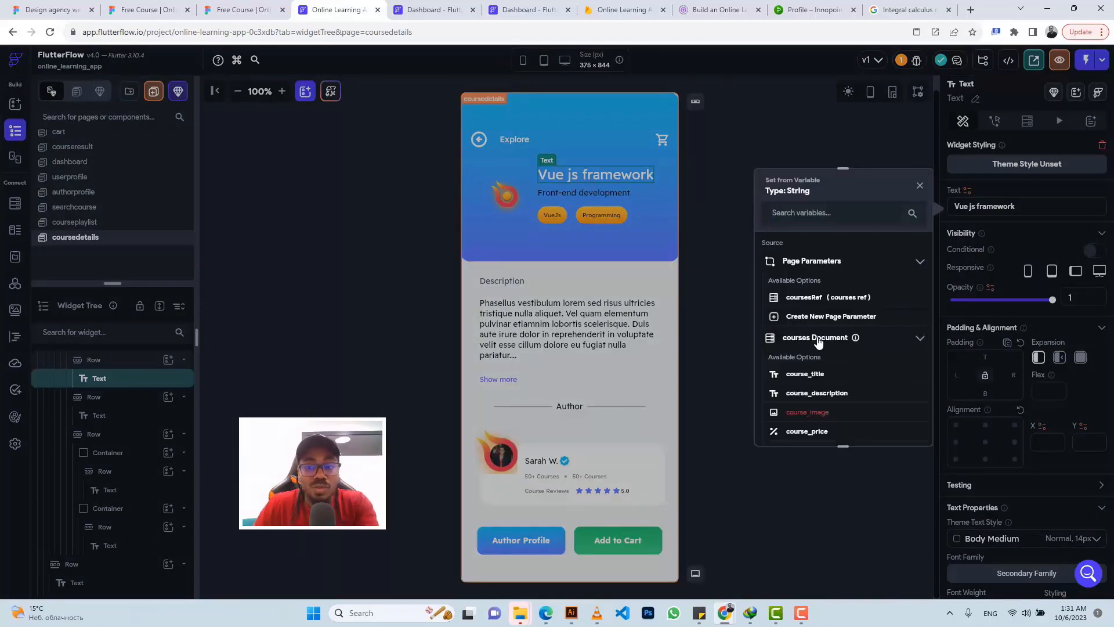
left_click(804, 374)
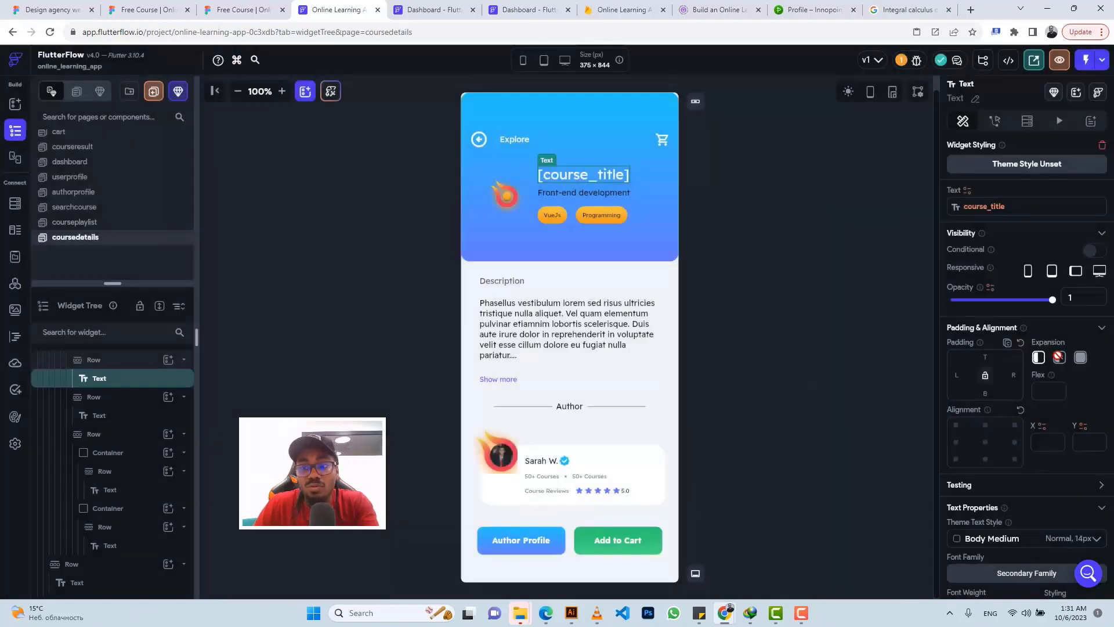
Step: Set the column holding the title and tags to Flexible expansion
left_click(123, 364)
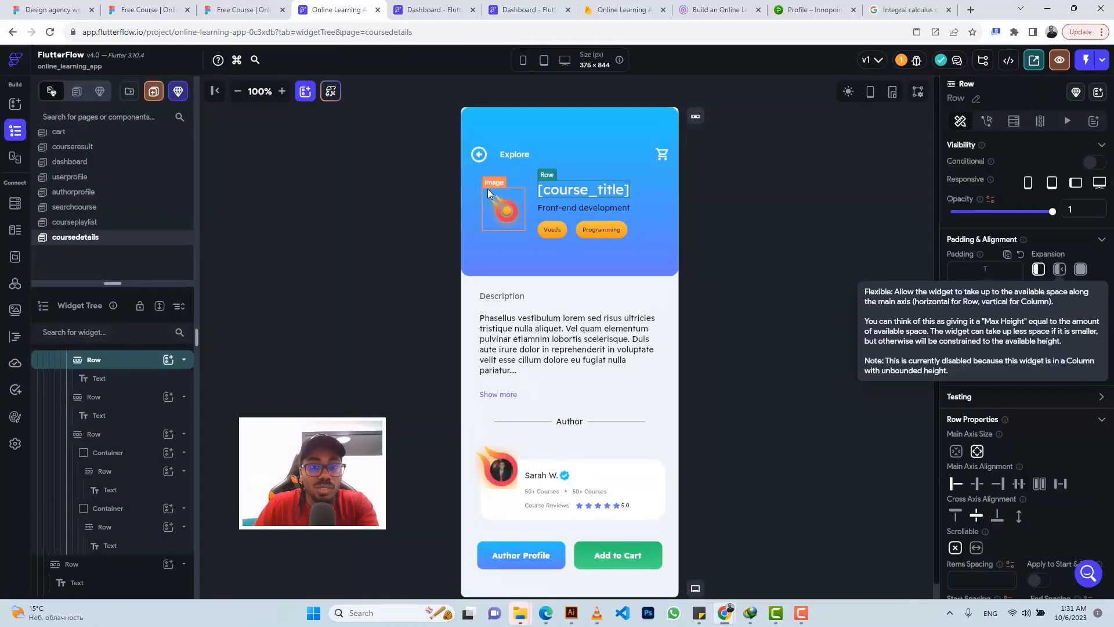
left_click(576, 218)
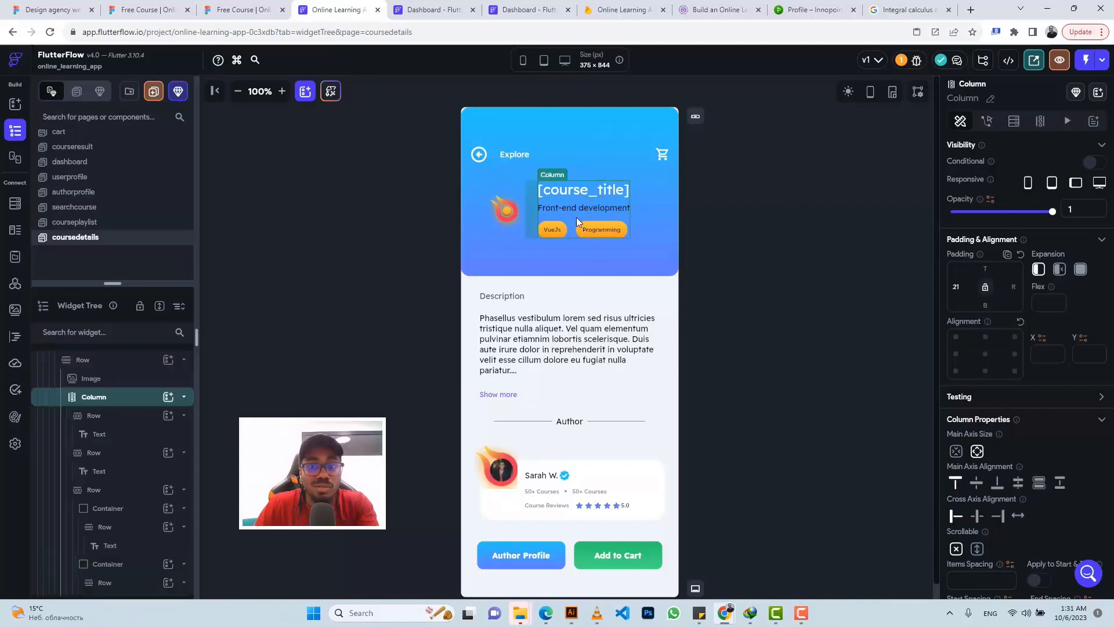
left_click(1059, 271)
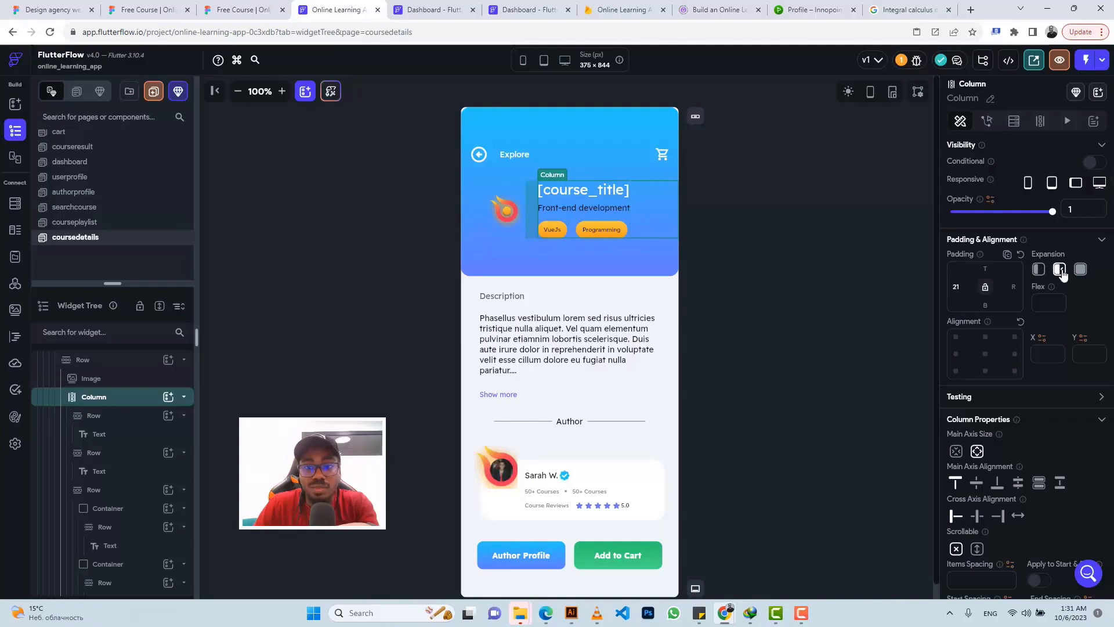
Step: Make the [course_title] text Flexible with 16 right padding
left_click(584, 192)
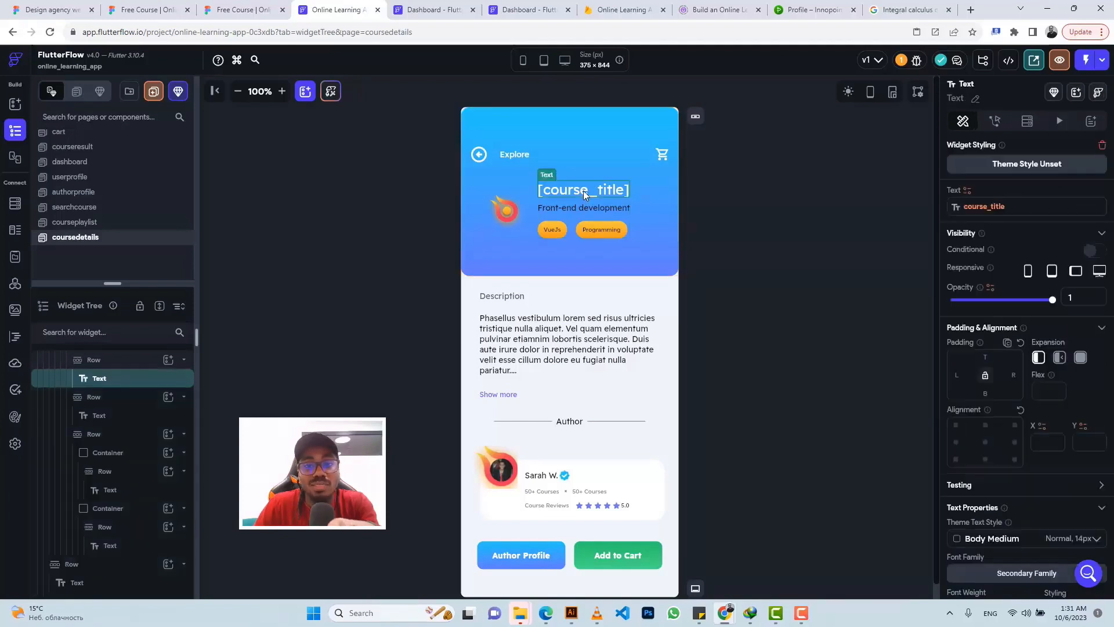
left_click(1059, 359)
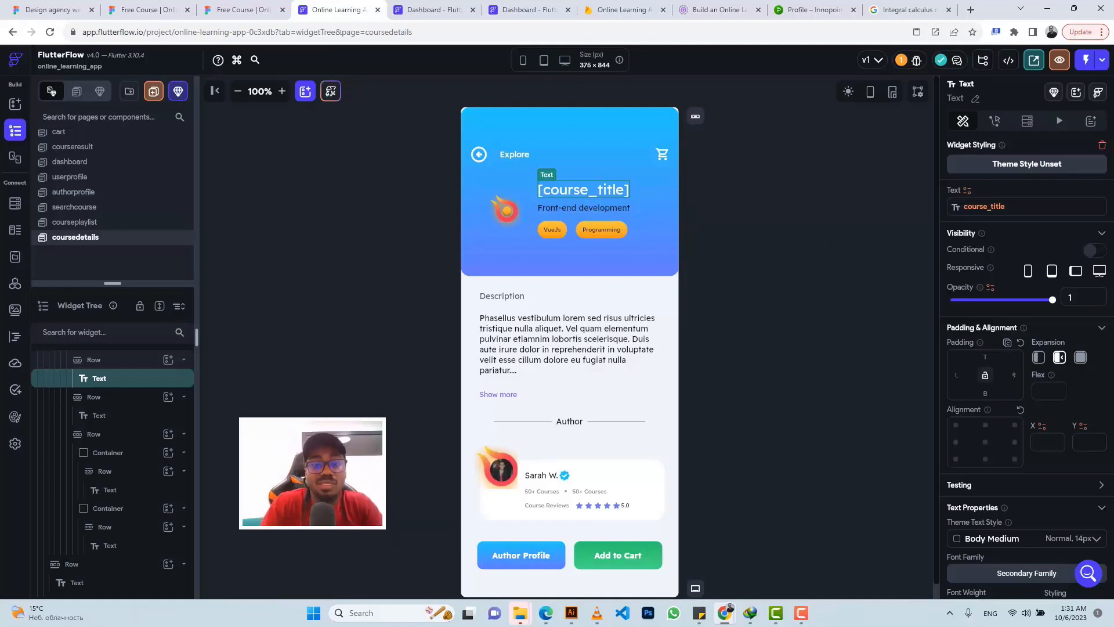
left_click(1014, 374)
type("16")
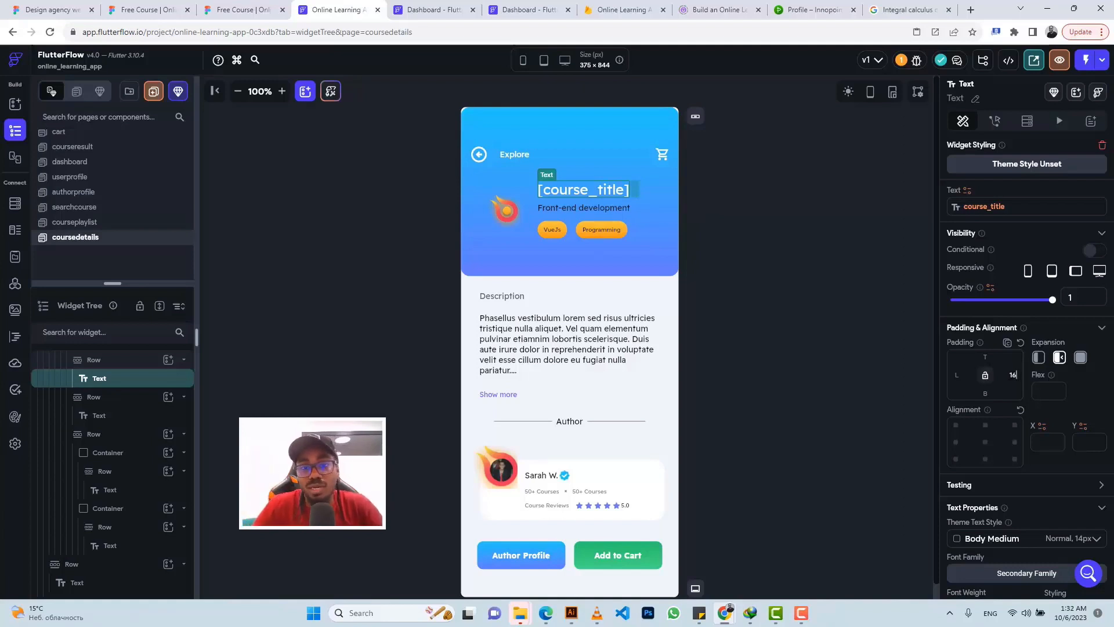
left_click(574, 209)
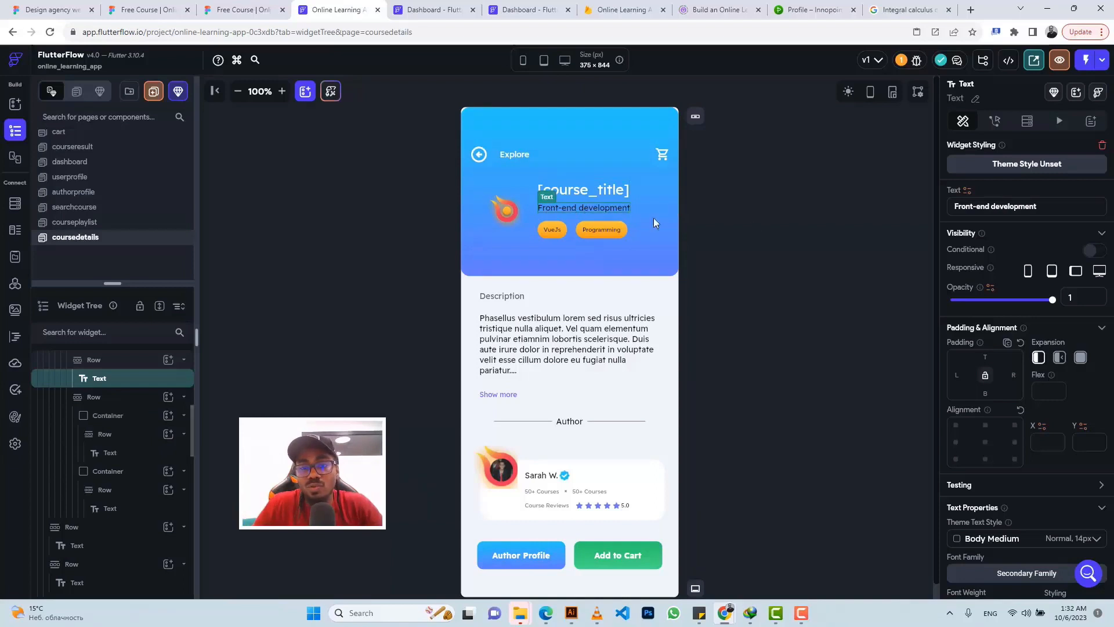
left_click(968, 191)
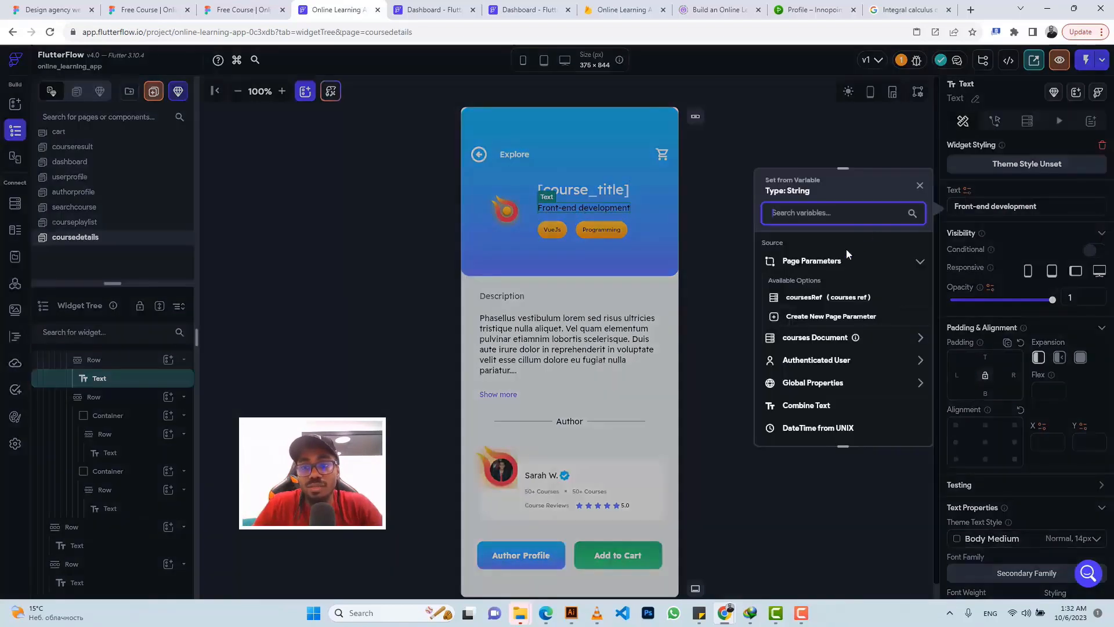
Step: Bind the 'Front-end development' subtitle to the focus field and make it Flexible
left_click(811, 339)
scroll(807, 406, "down", 3)
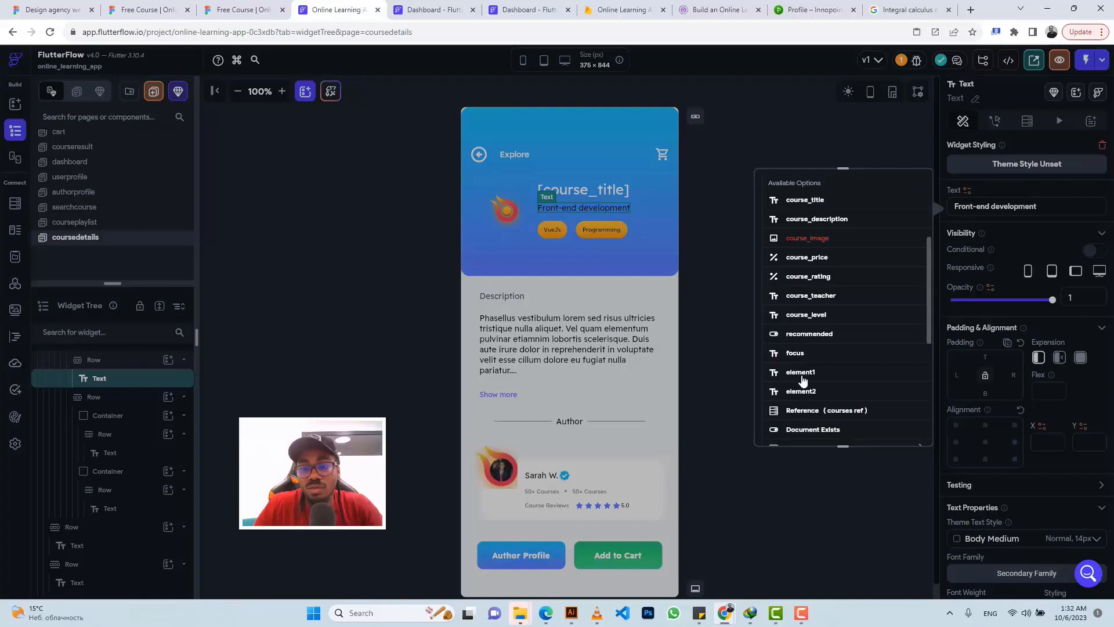
left_click(801, 354)
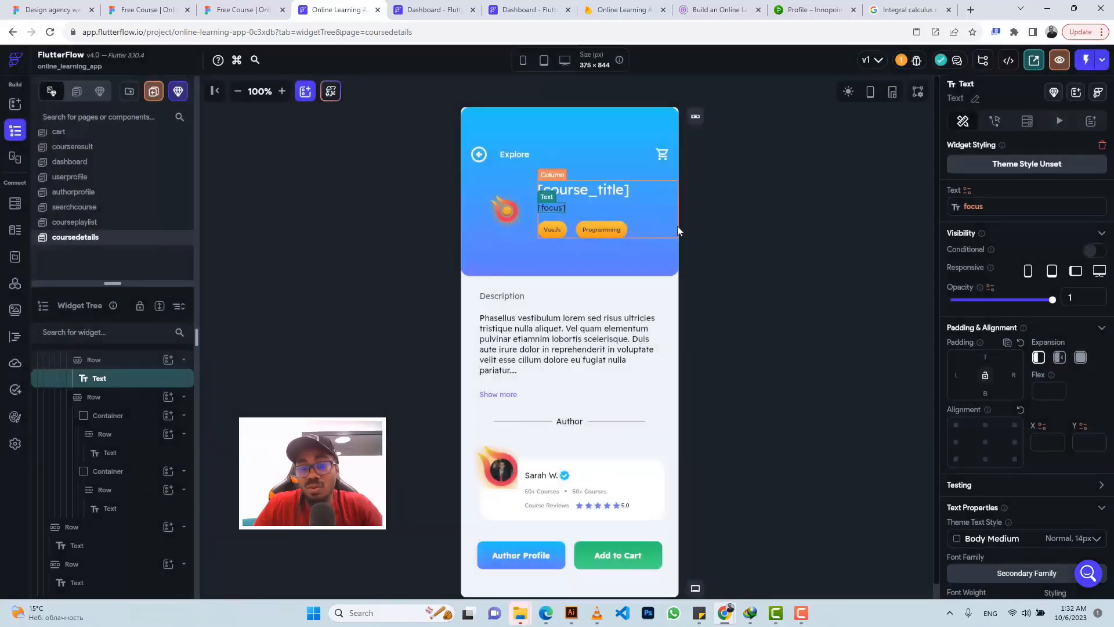
left_click(1061, 358)
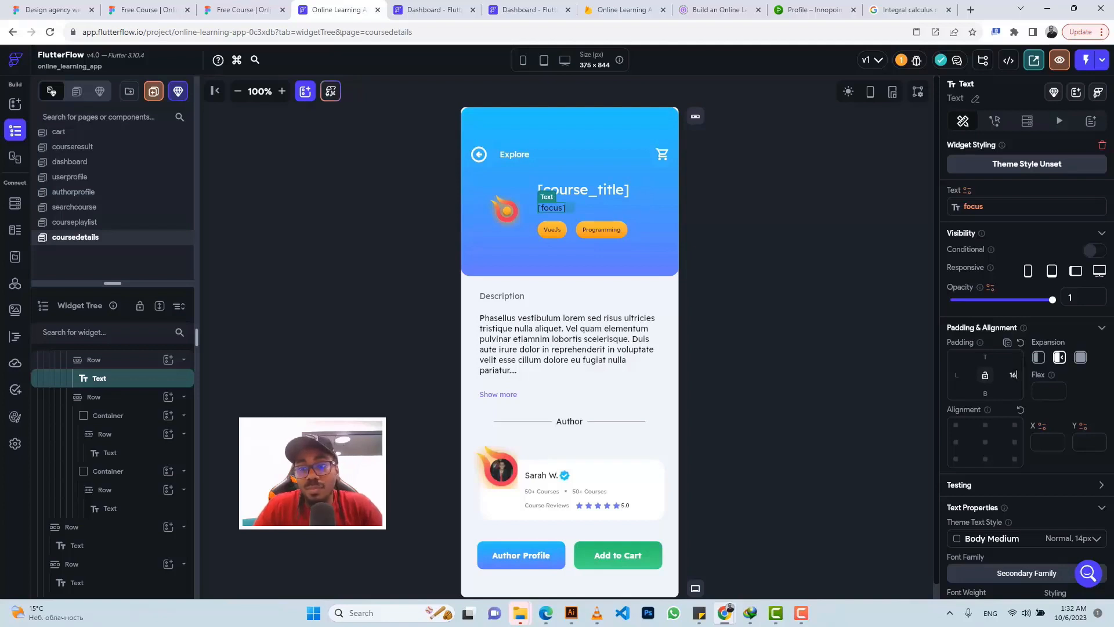
Step: Bind the VueJs chip to element1 and the Programming chip to element2
left_click(550, 231)
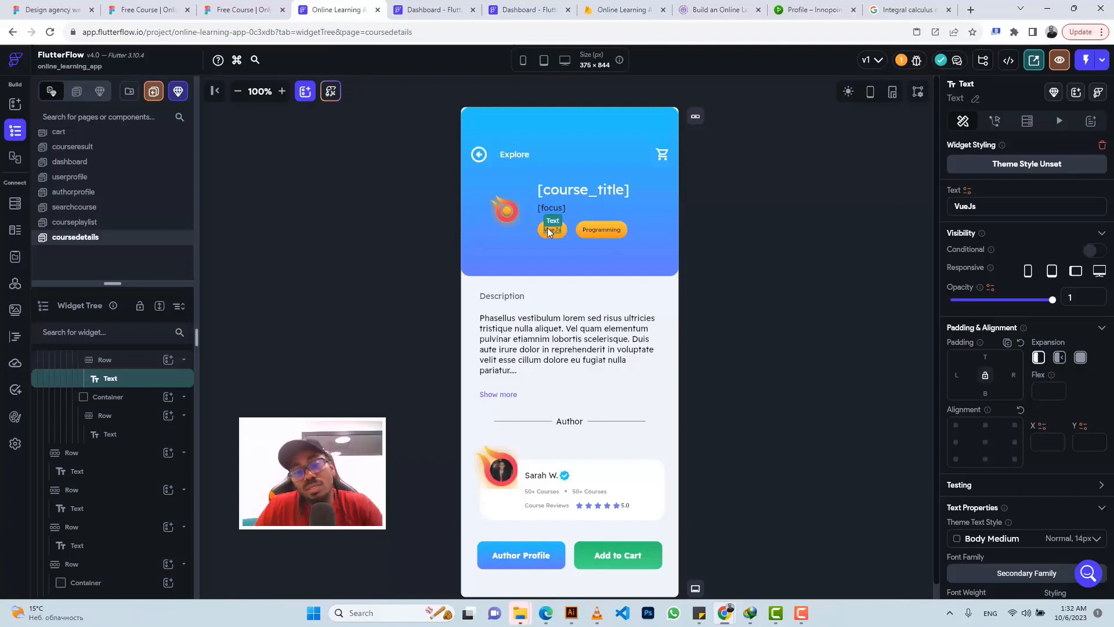
left_click(968, 191)
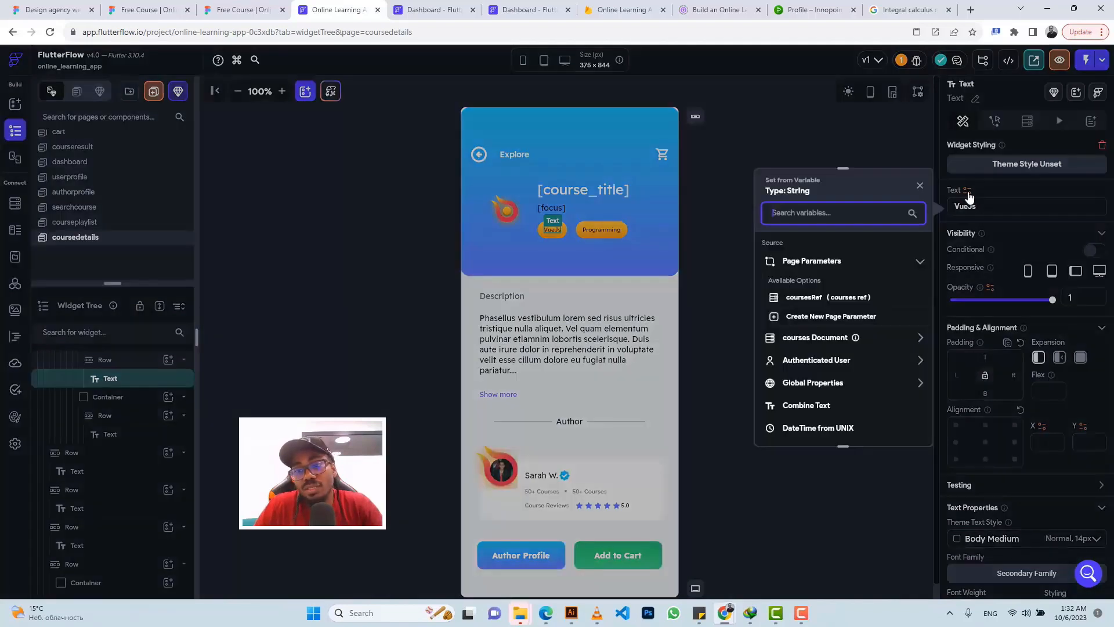
left_click(816, 338)
scroll(815, 388, "down", 3)
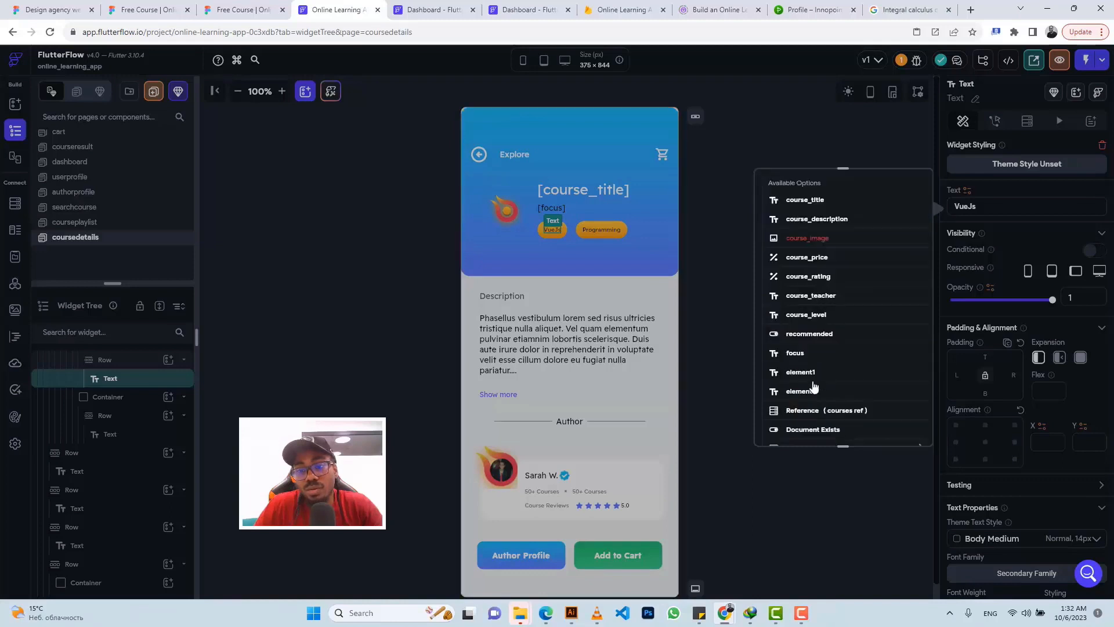
scroll(815, 388, "down", 2)
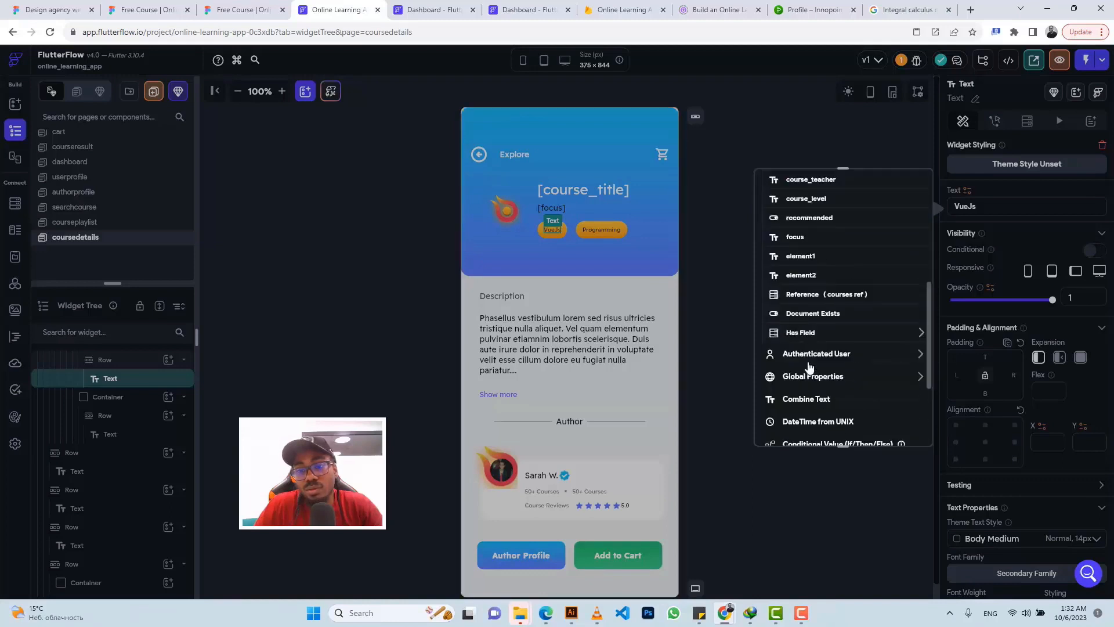
left_click(805, 259)
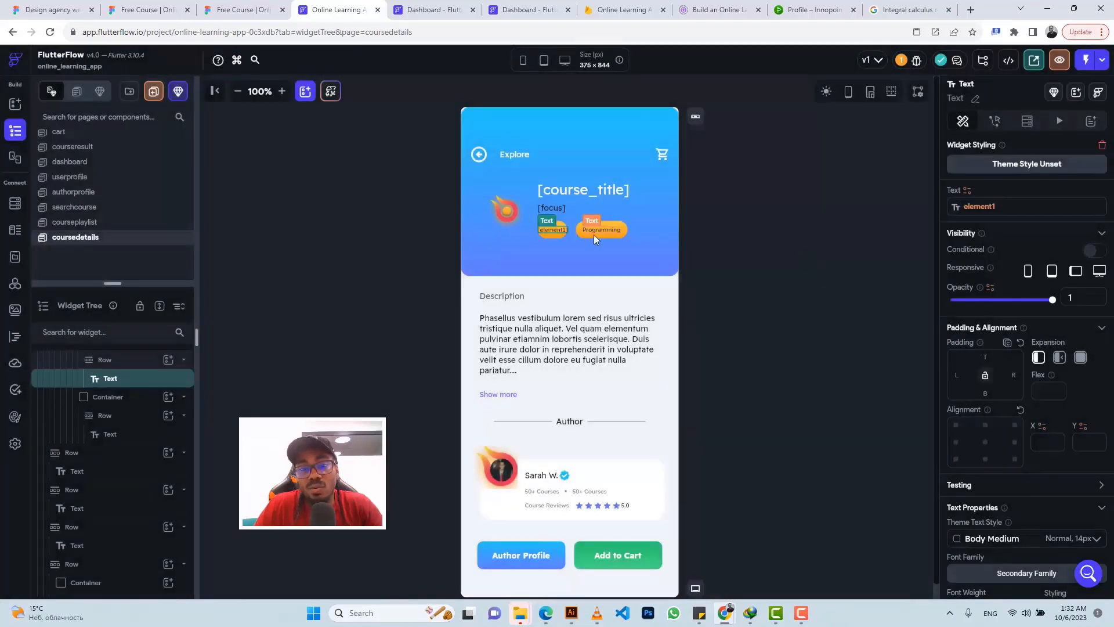
left_click(593, 230)
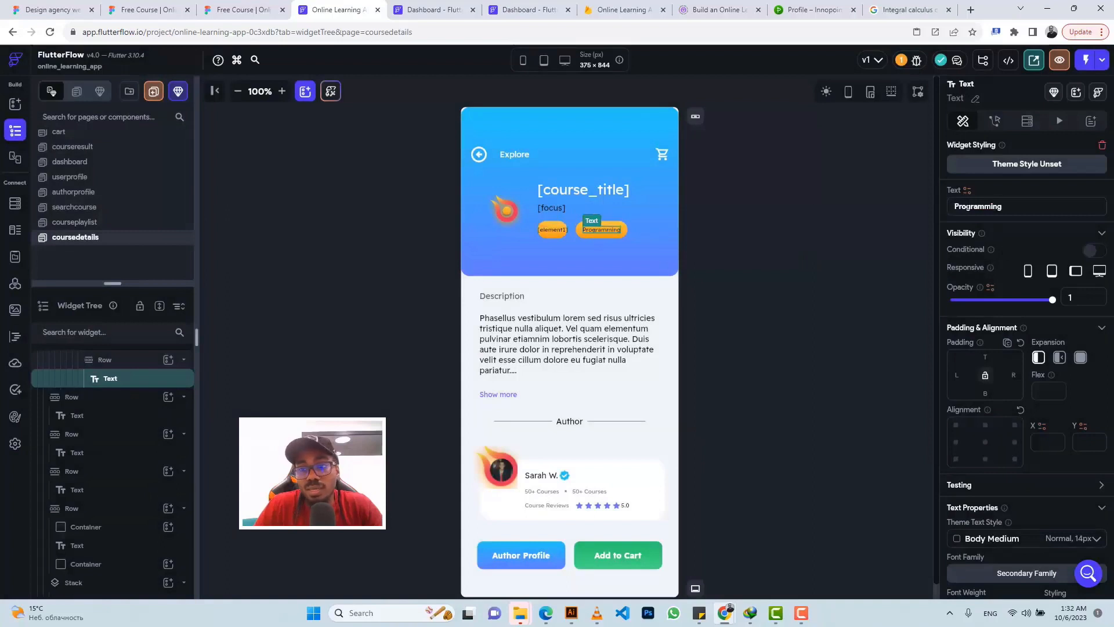
left_click(967, 191)
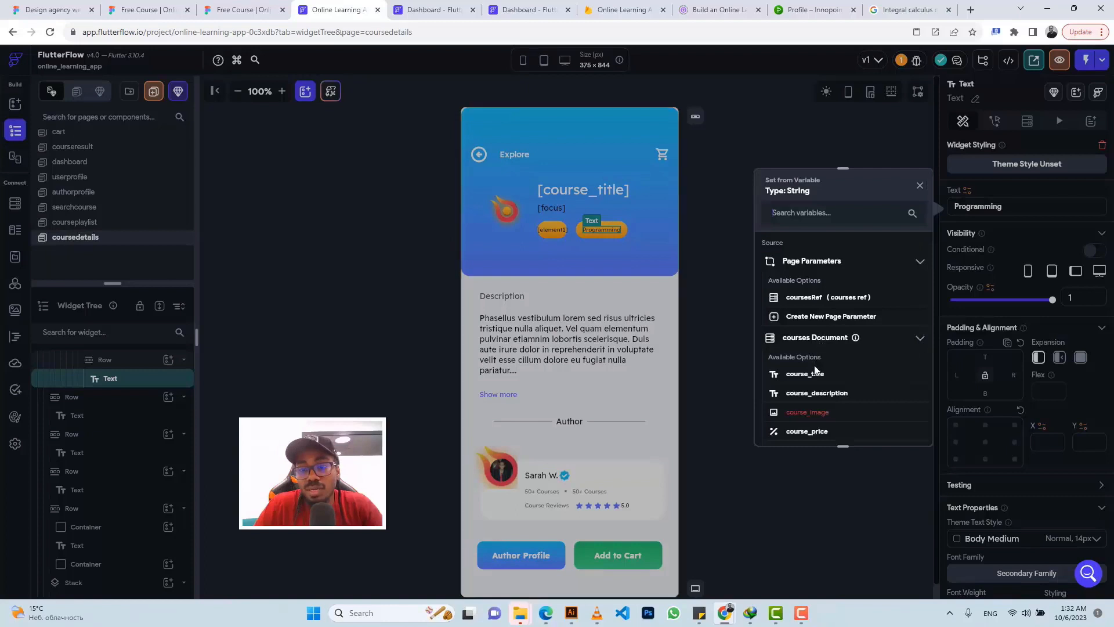
scroll(813, 349, "down", 4)
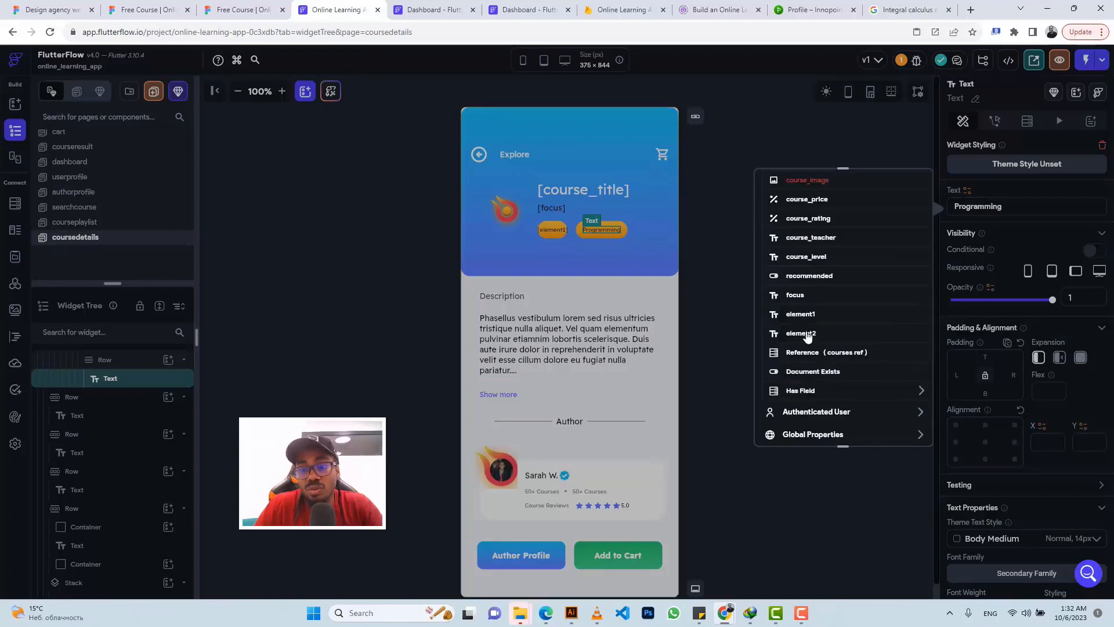
left_click(808, 335)
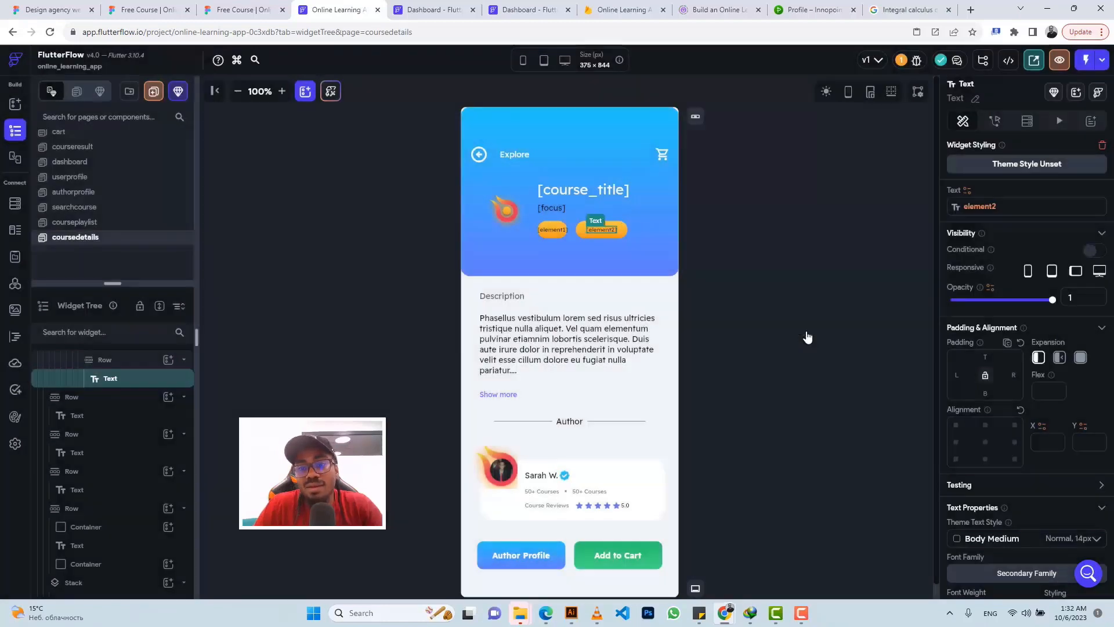
left_click(545, 230)
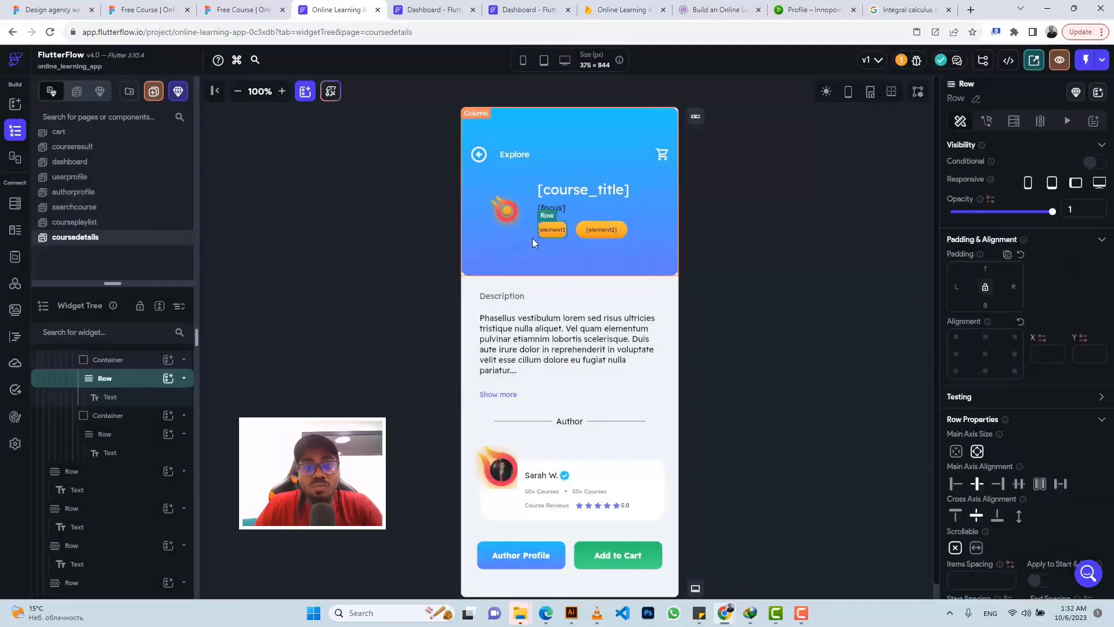
Step: Set the element1 chip container to Expanded with infinite width
left_click(139, 361)
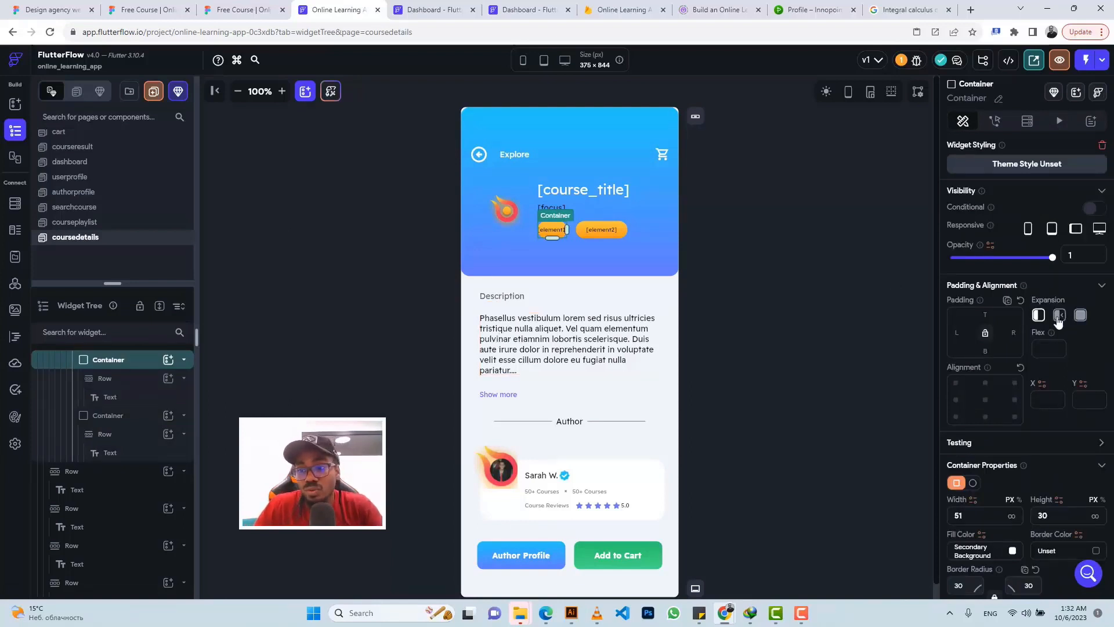
left_click(1012, 516)
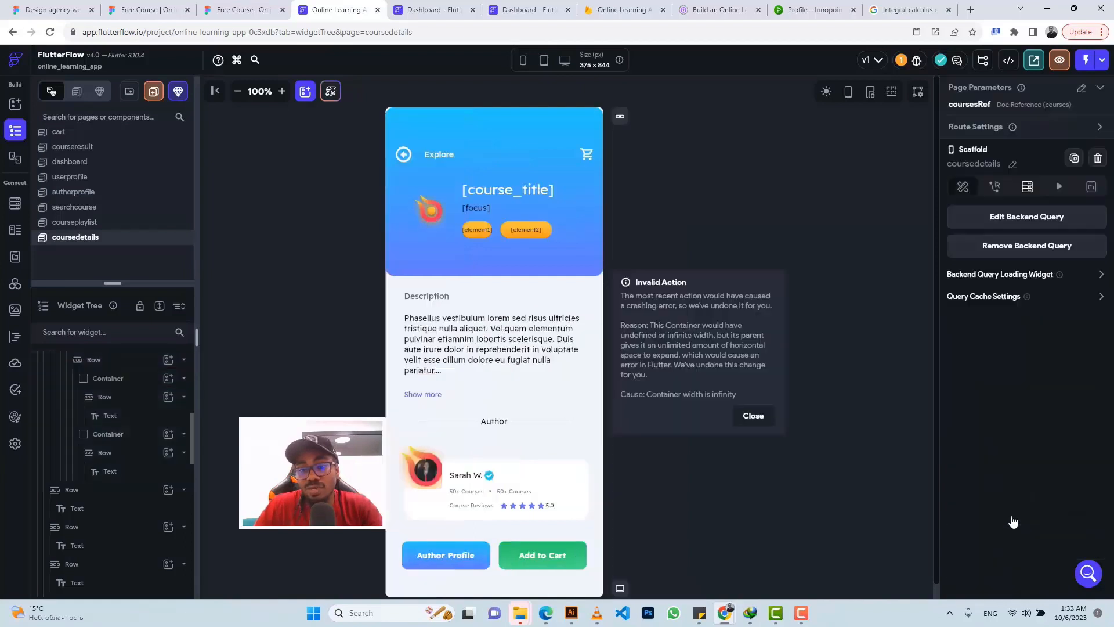
left_click(750, 415)
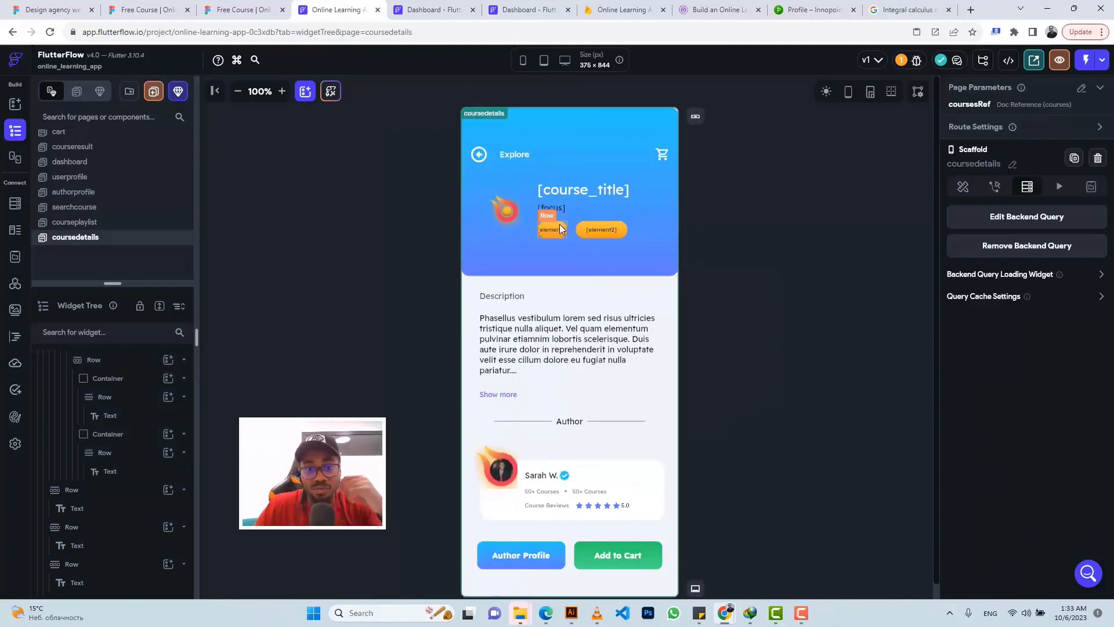
left_click(560, 228)
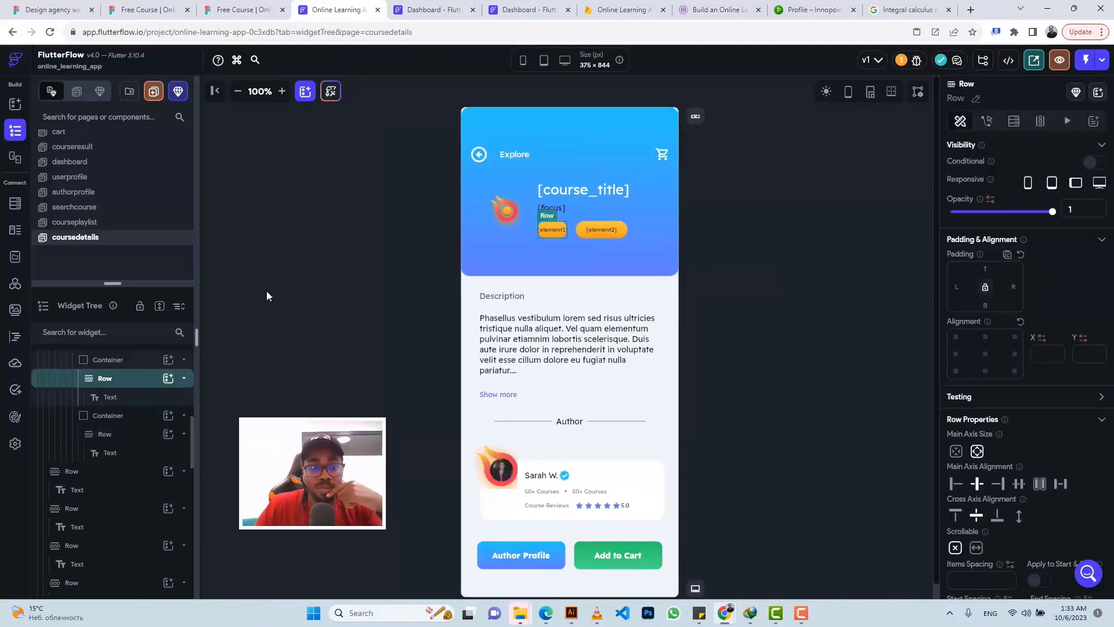
left_click(119, 360)
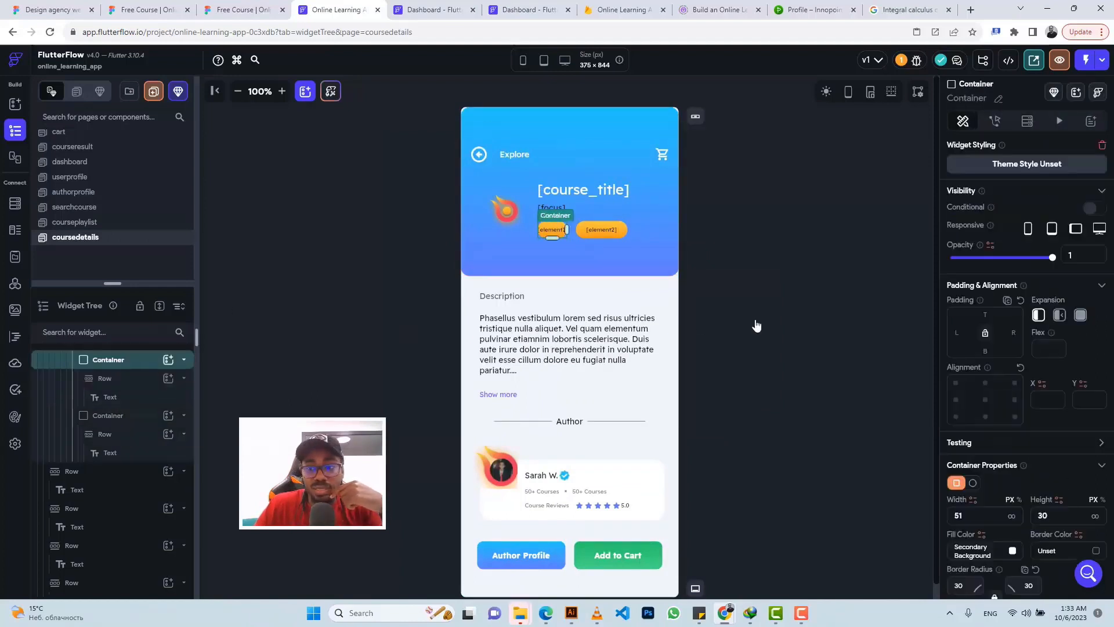
left_click(1061, 316)
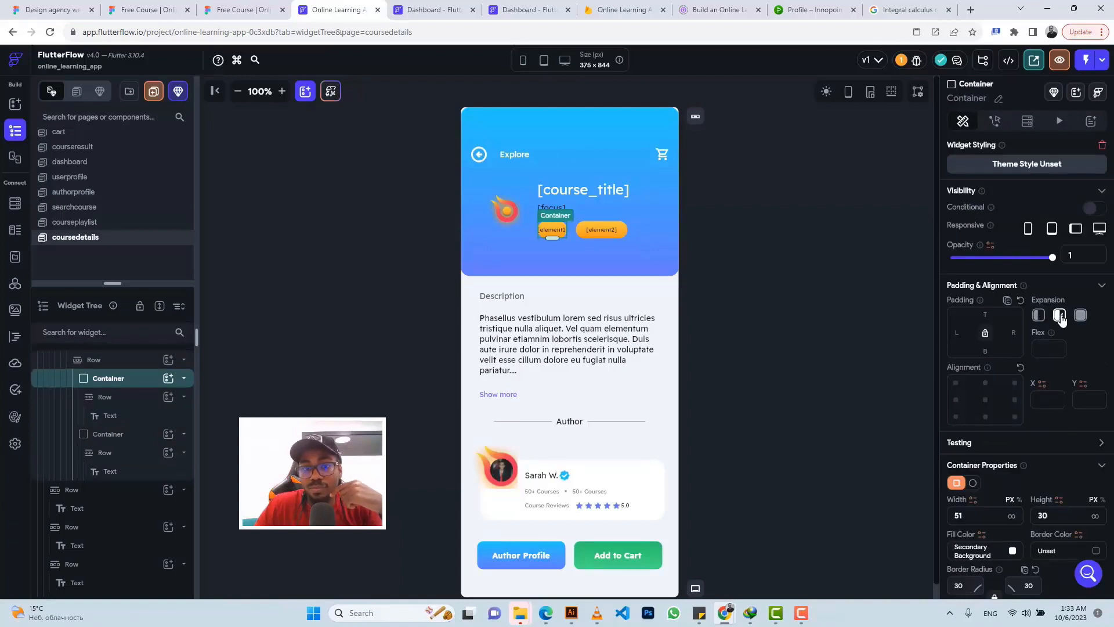
scroll(1032, 388, "down", 2)
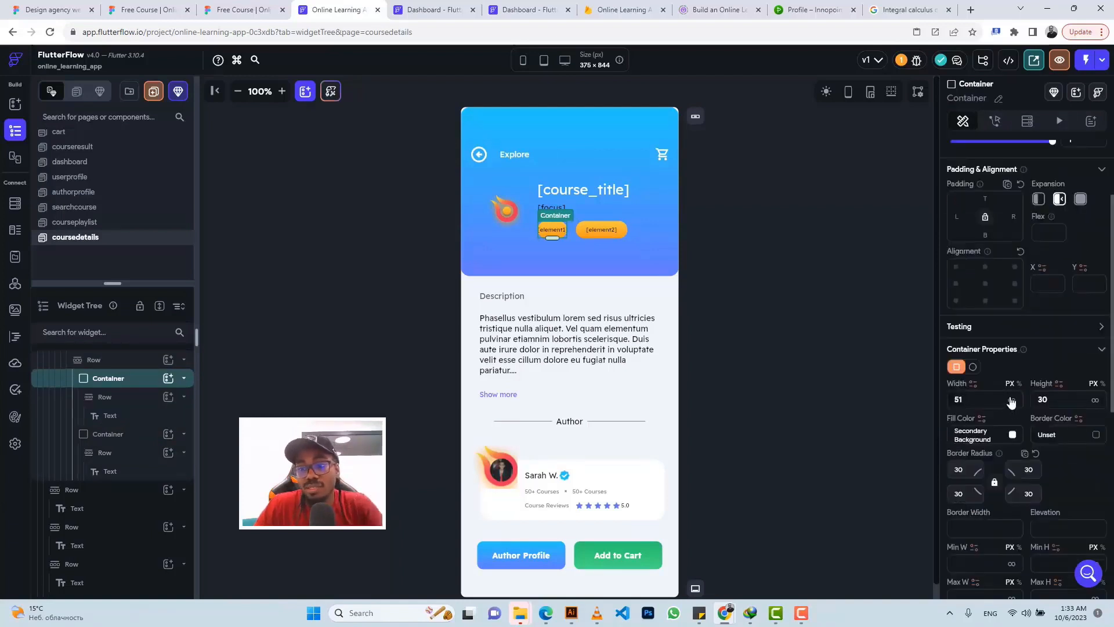
left_click(1011, 401)
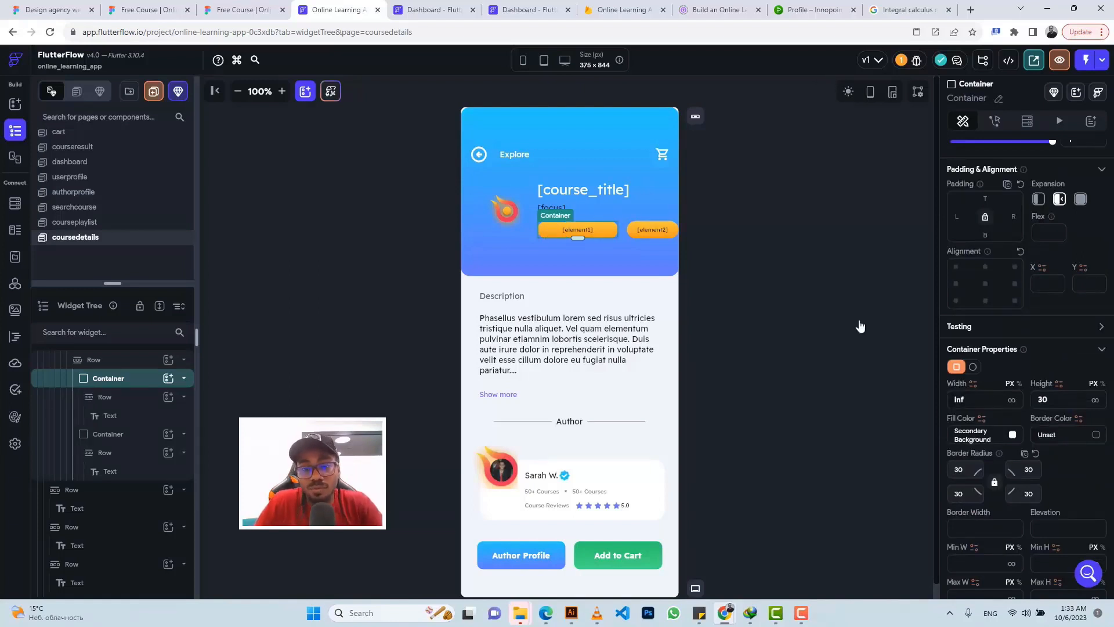
Step: Set the element2 chip container to Flexible, infinite width, 16 right padding
left_click(633, 231)
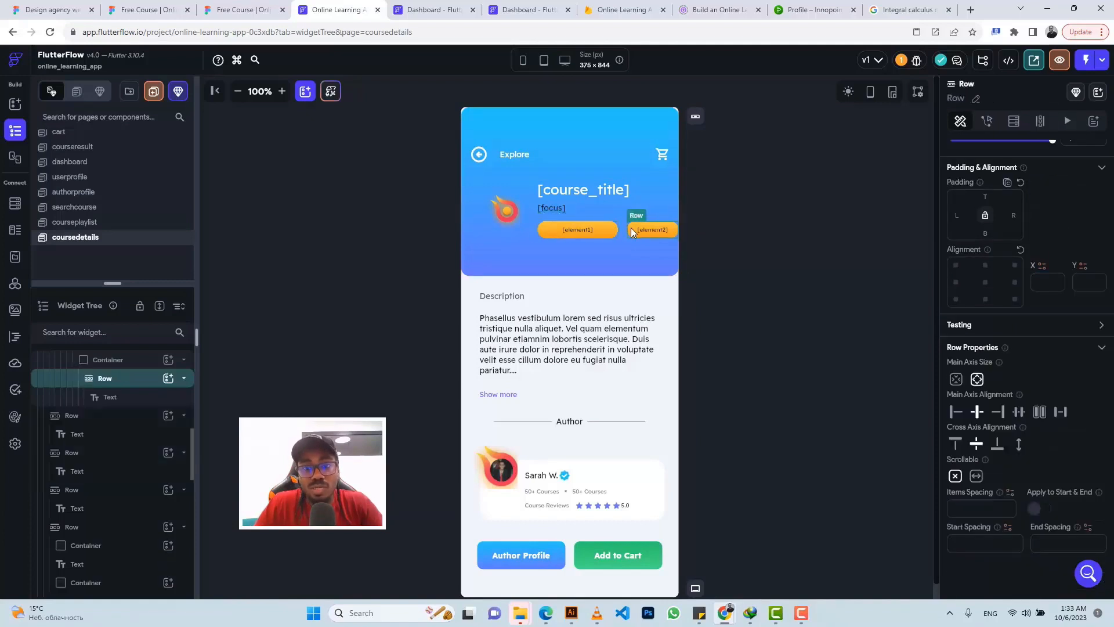
left_click(113, 365)
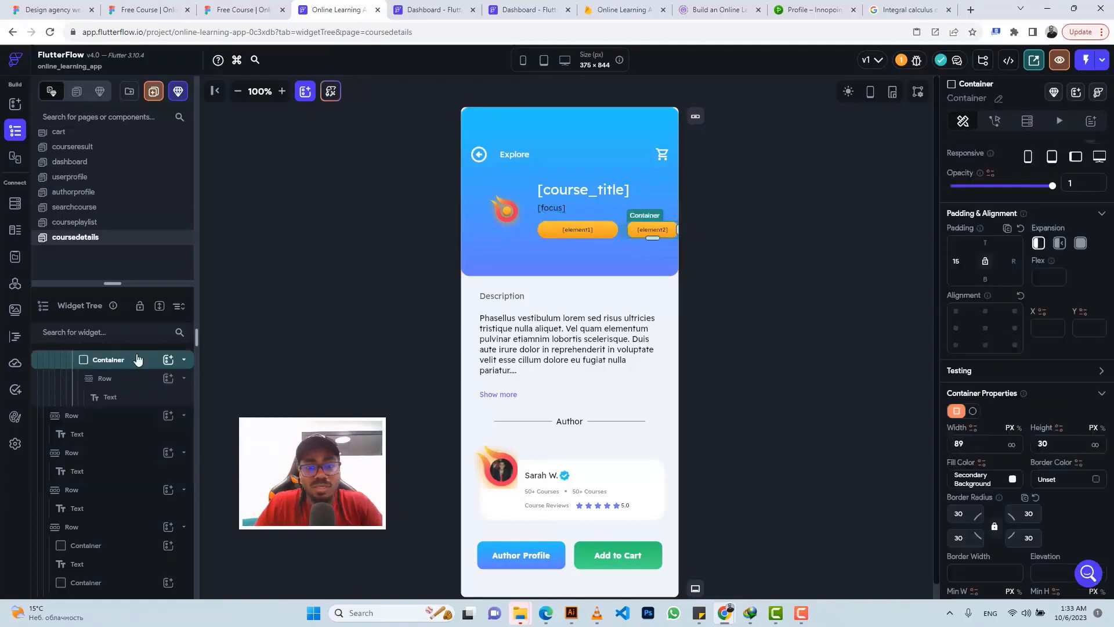
left_click(1059, 246)
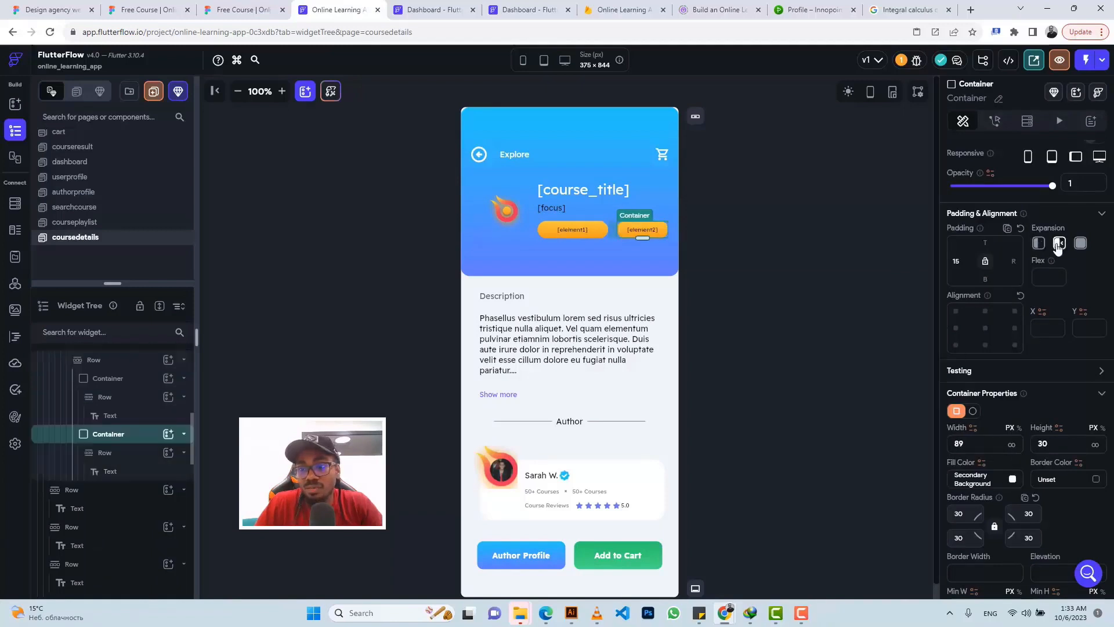
left_click(1012, 446)
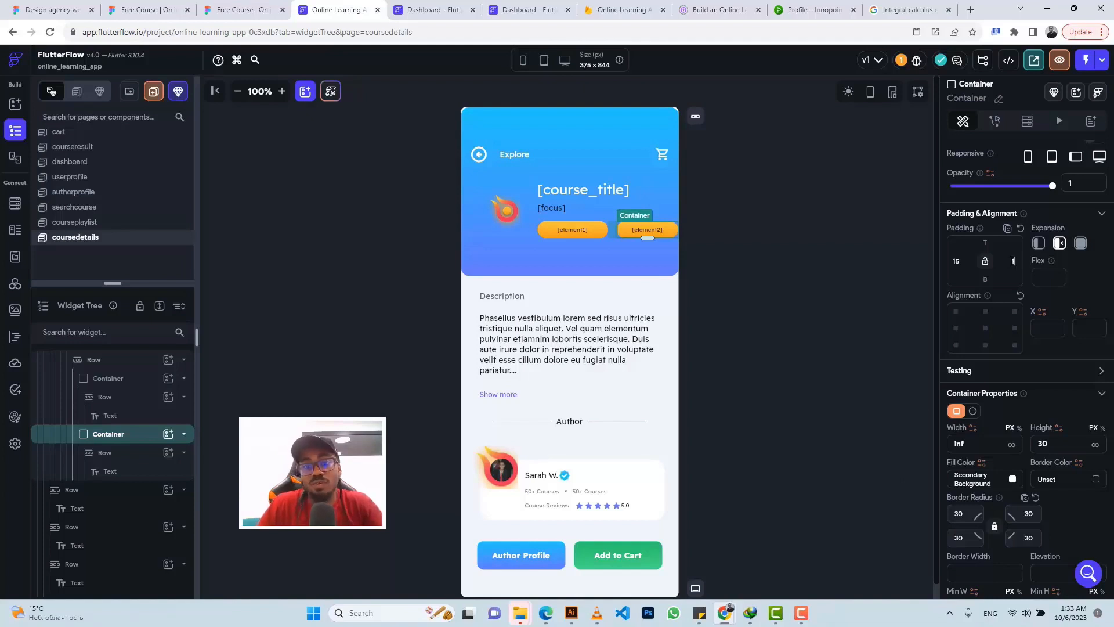
type("16")
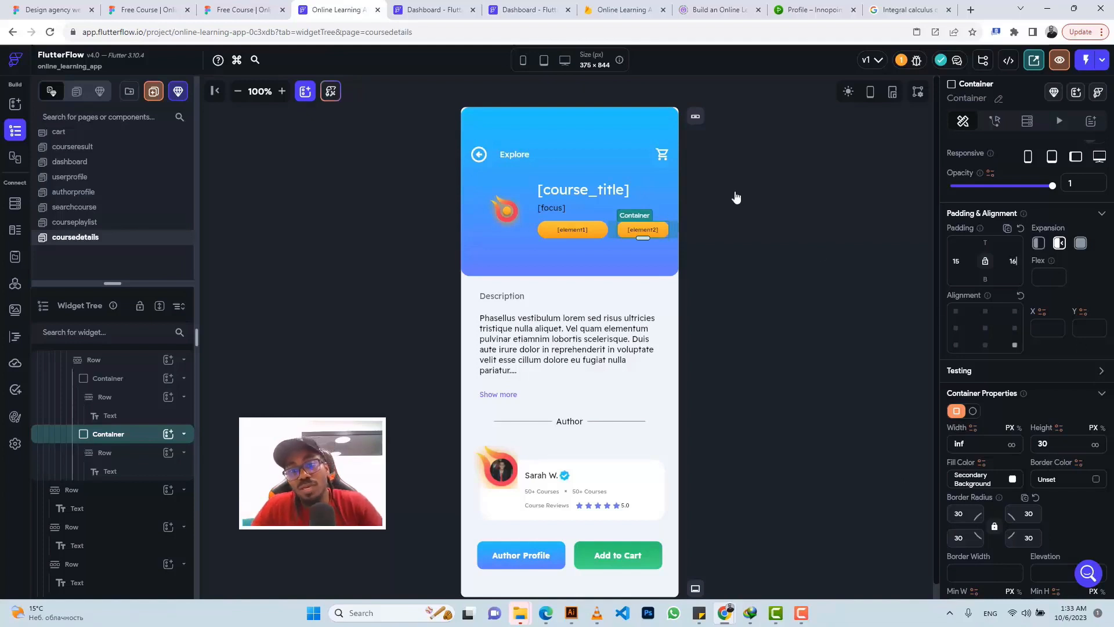
left_click(726, 192)
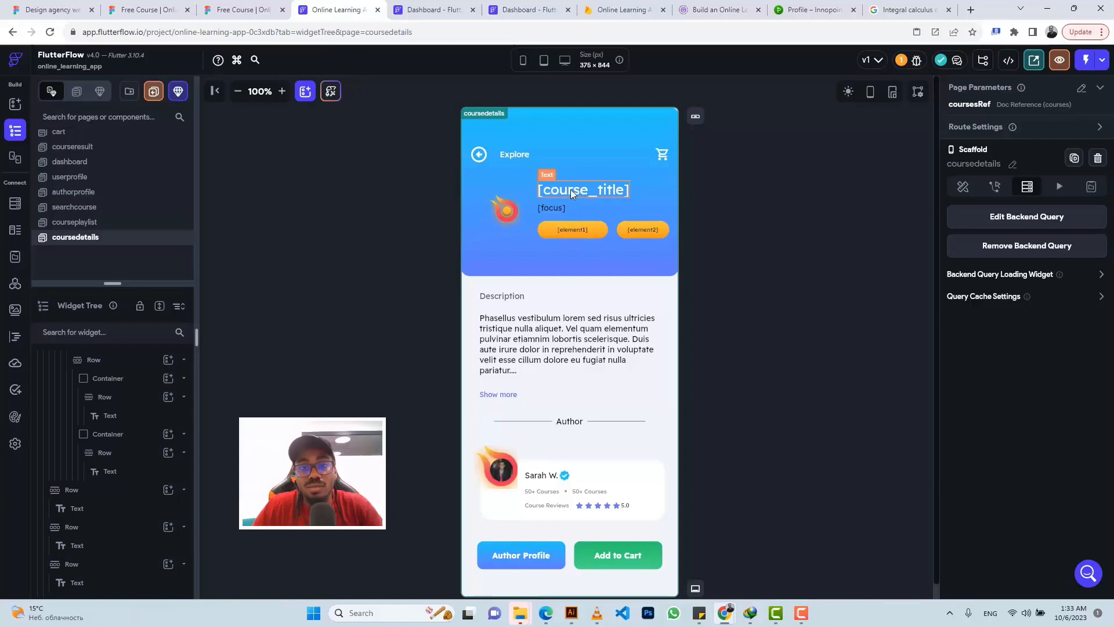
Step: Give the back arrow icon an On Tap Navigate Back action
left_click(477, 155)
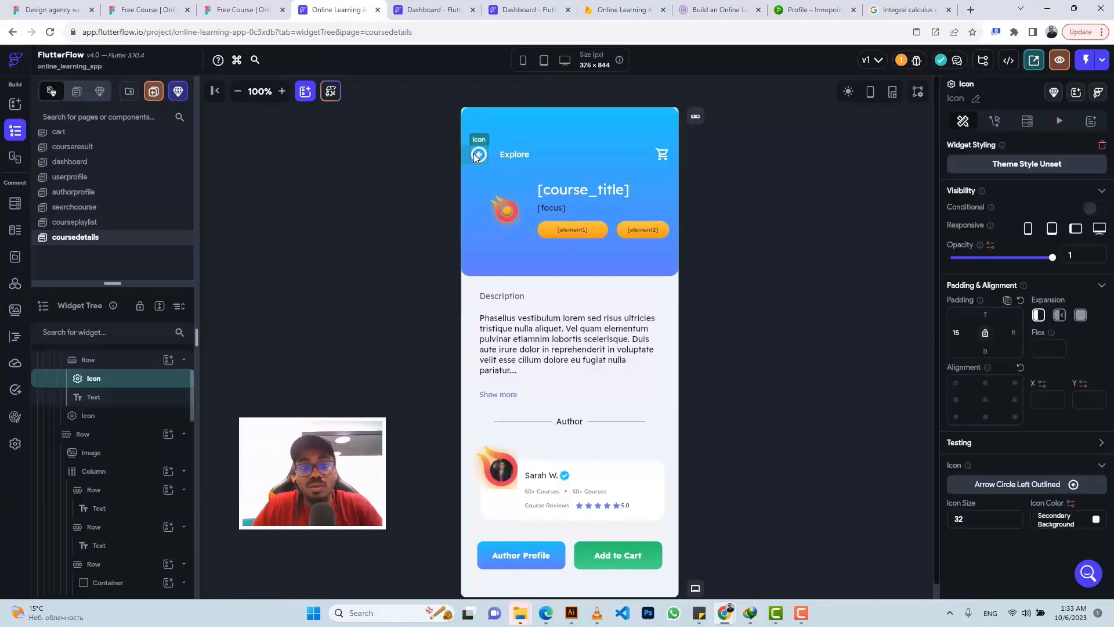
left_click(994, 122)
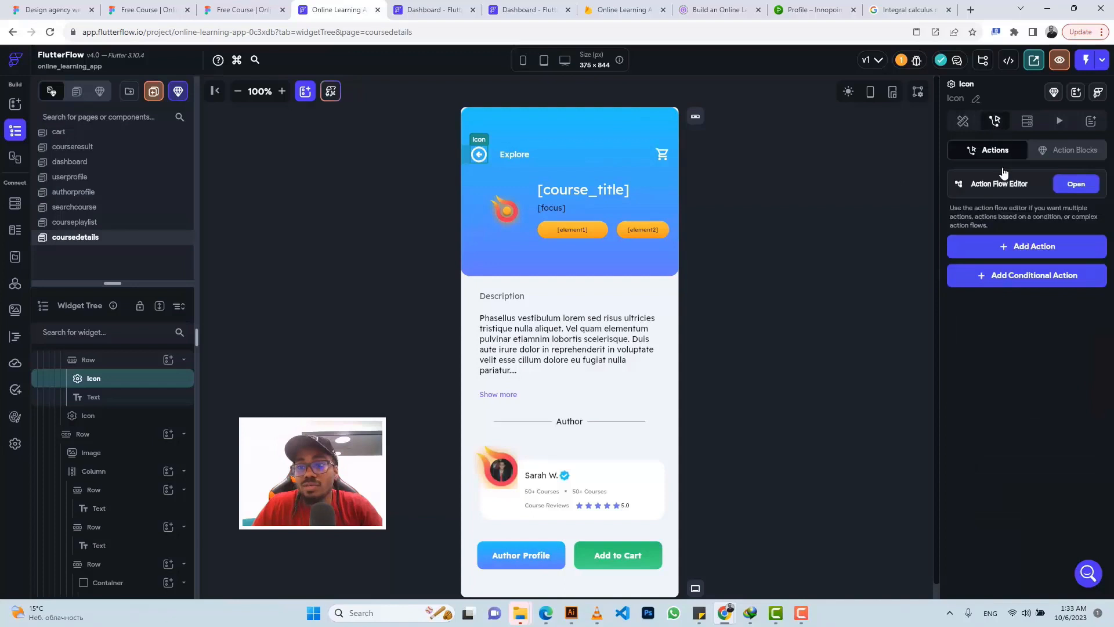
left_click(1017, 250)
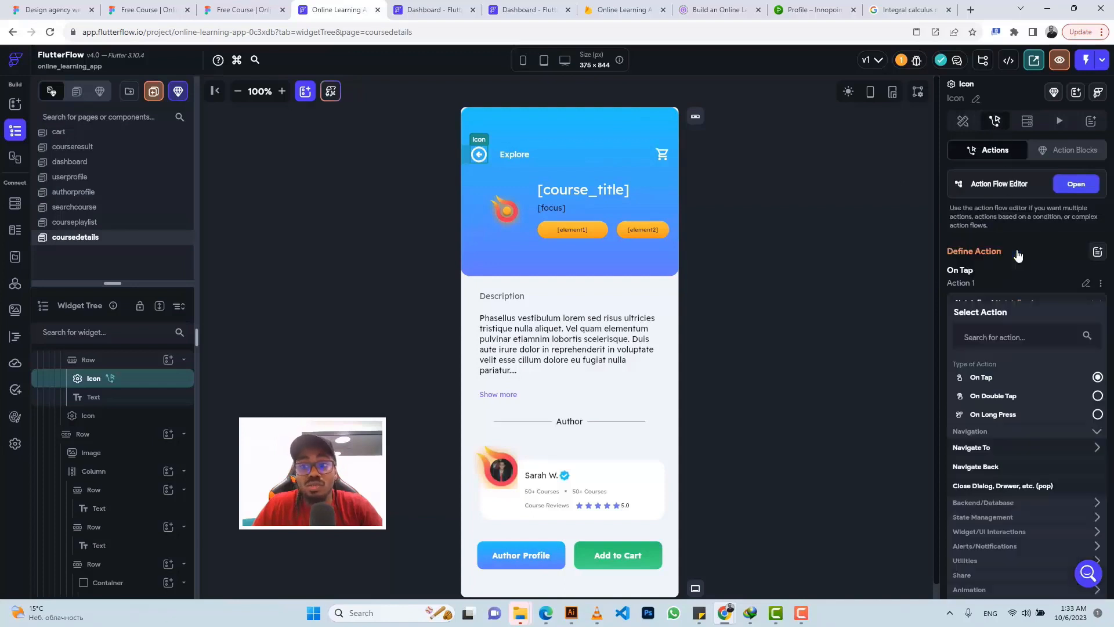
left_click(981, 467)
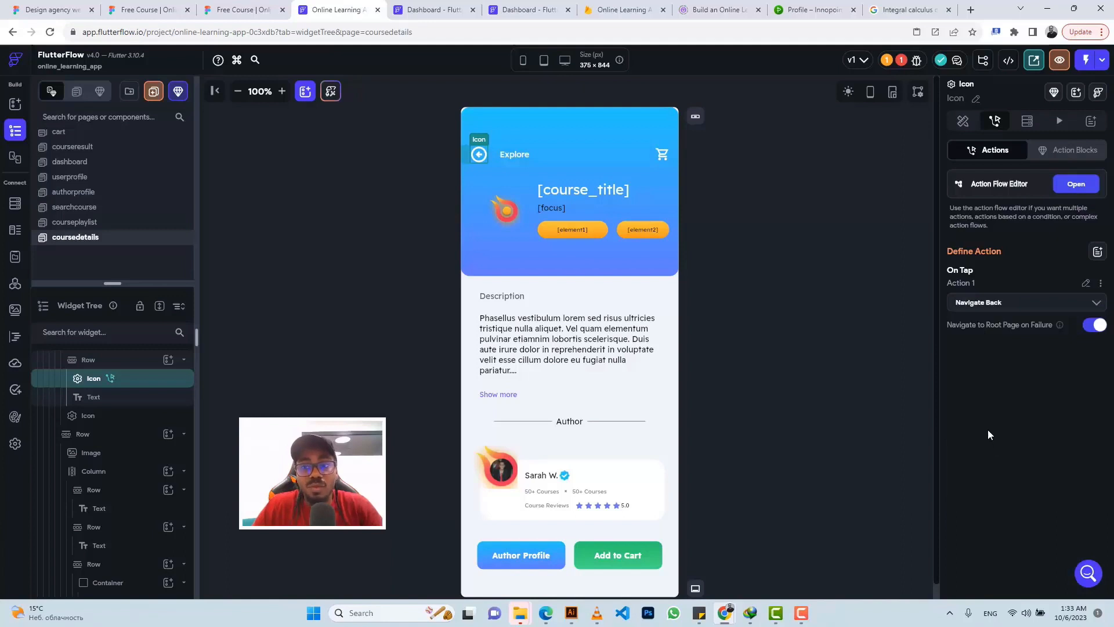
Step: Make the cart icon navigate to the cart page with a 500 ms Fade transition
left_click(662, 155)
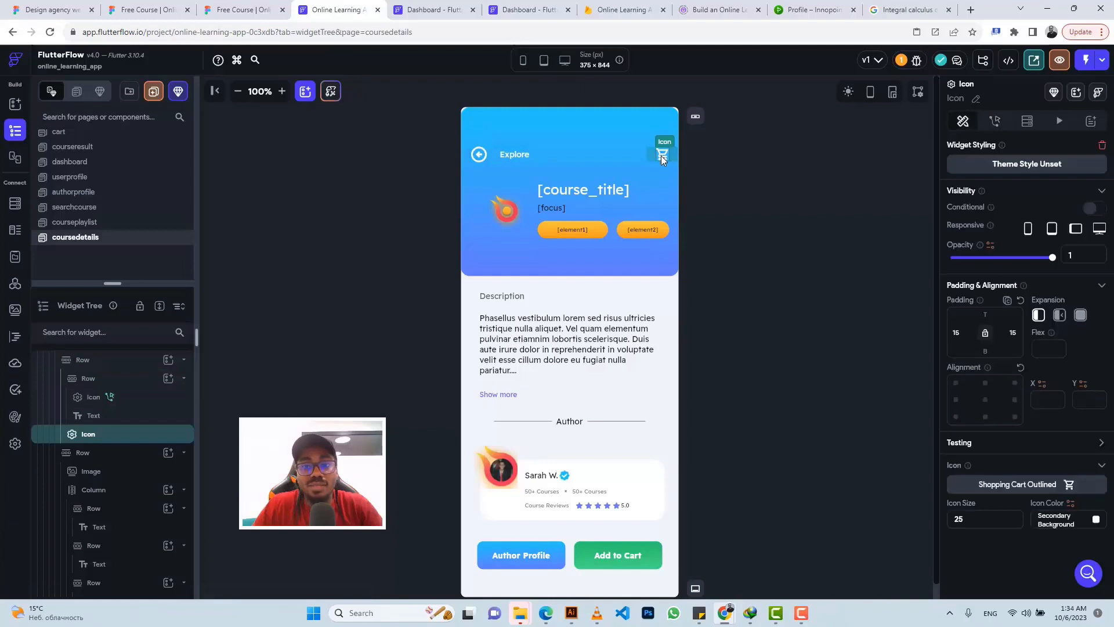
left_click(995, 121)
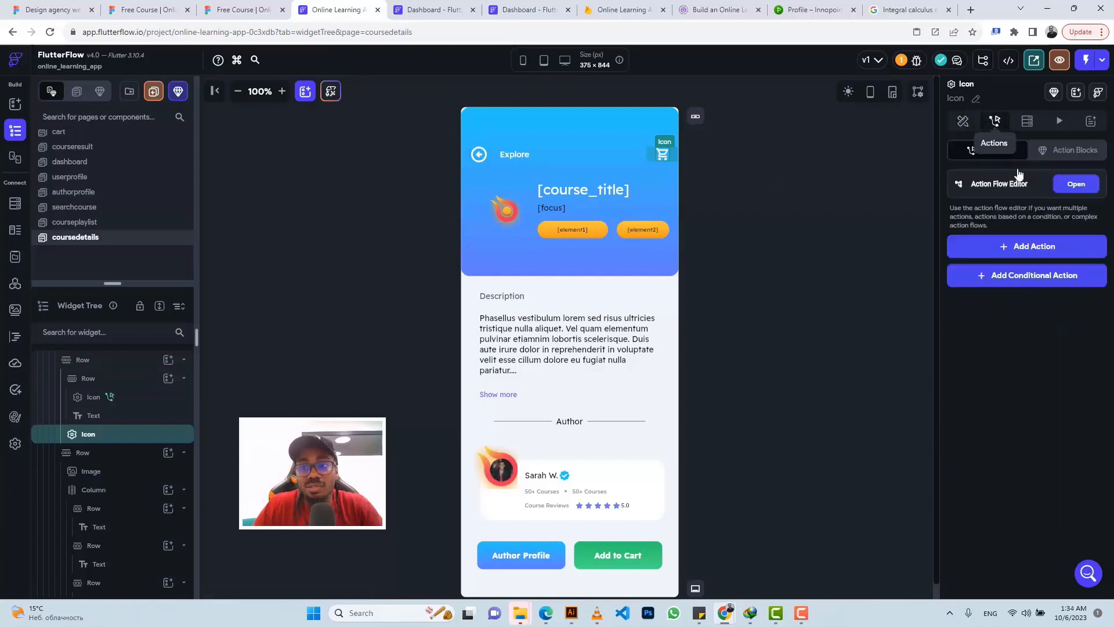
left_click(1033, 247)
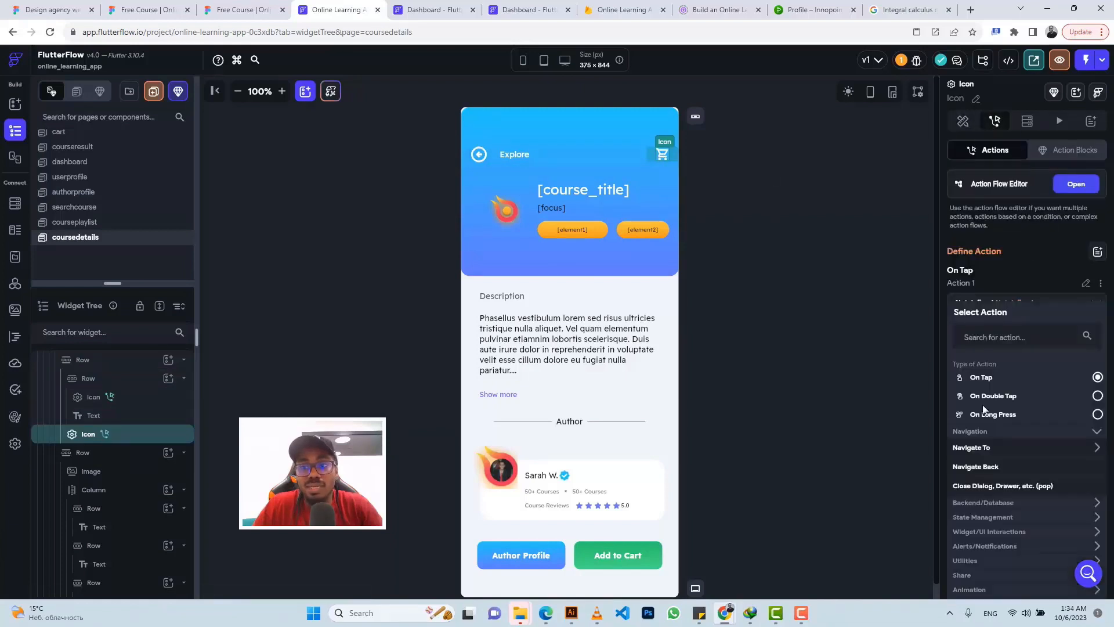
left_click(972, 449)
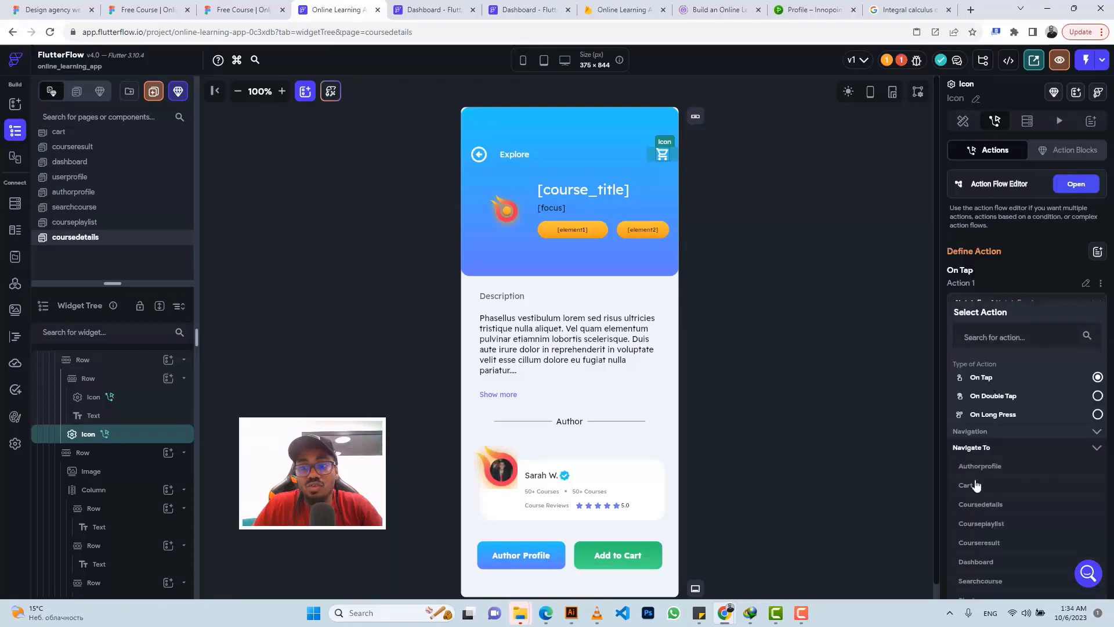
left_click(966, 485)
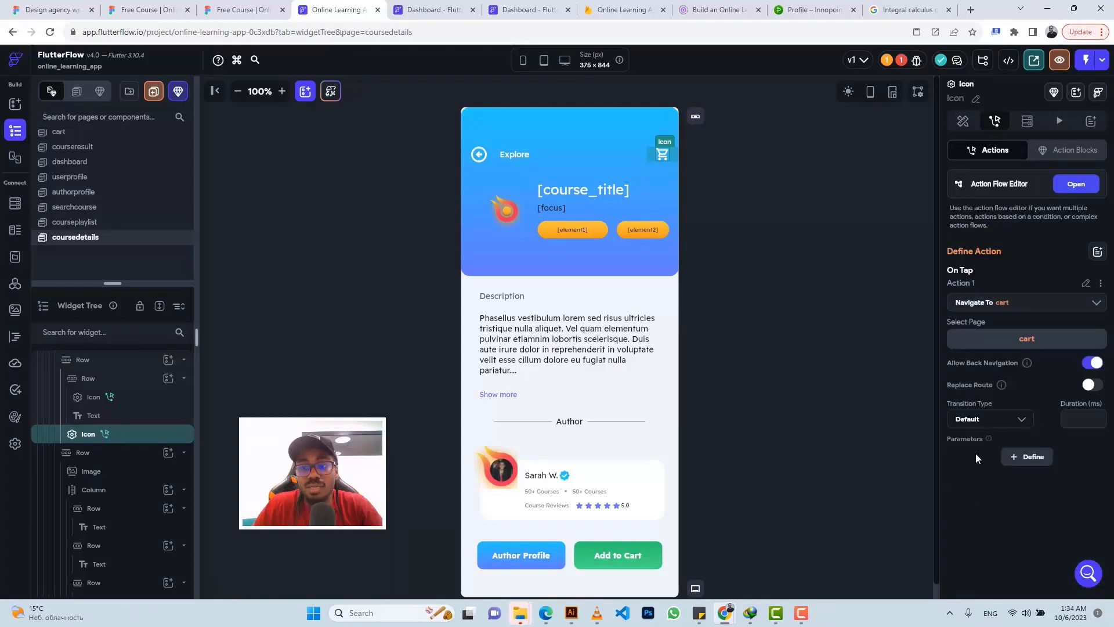
left_click(979, 419)
left_click(973, 418)
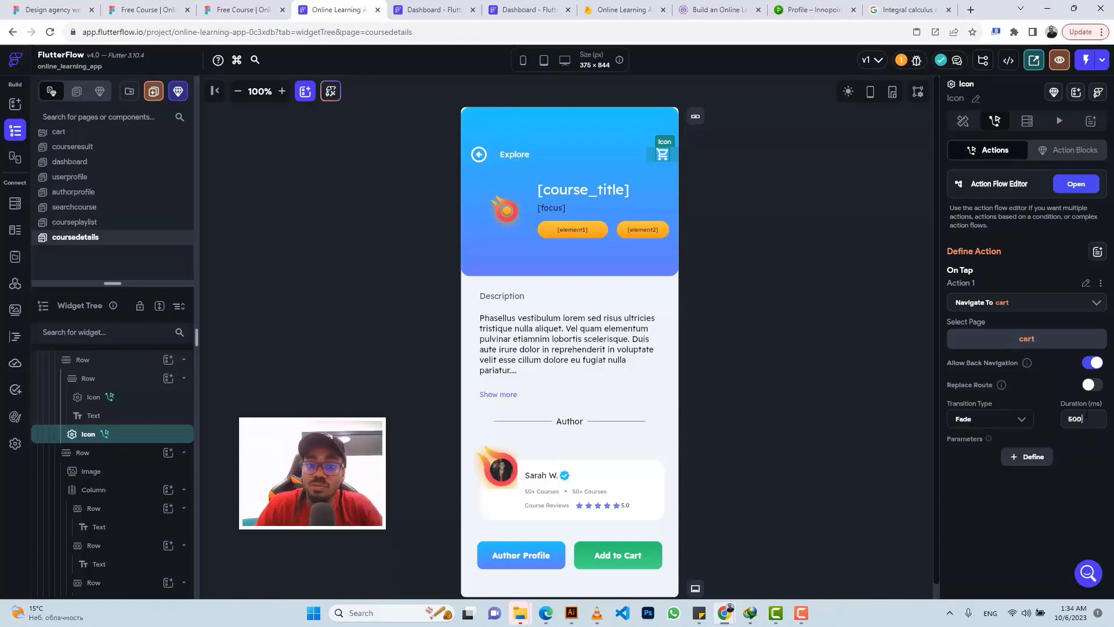
left_click(516, 328)
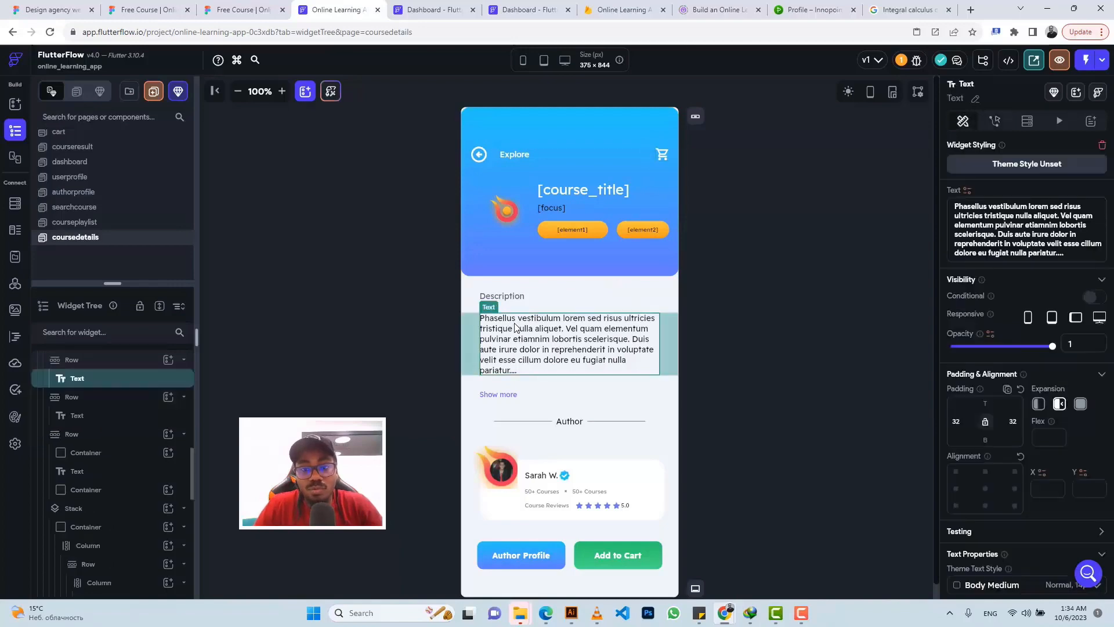
left_click(968, 192)
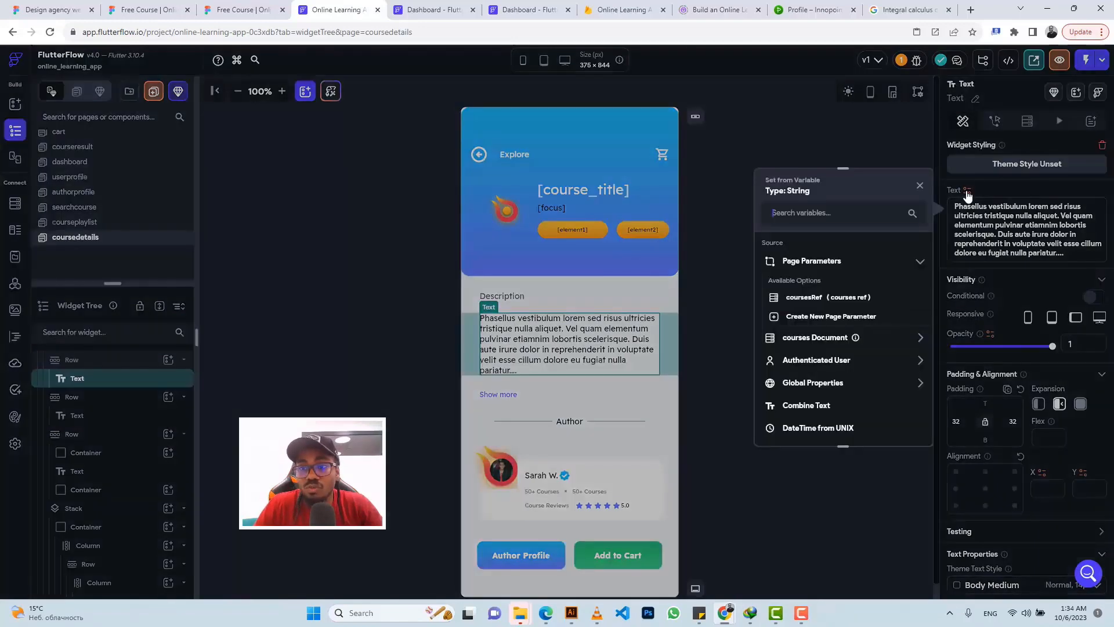
left_click(796, 338)
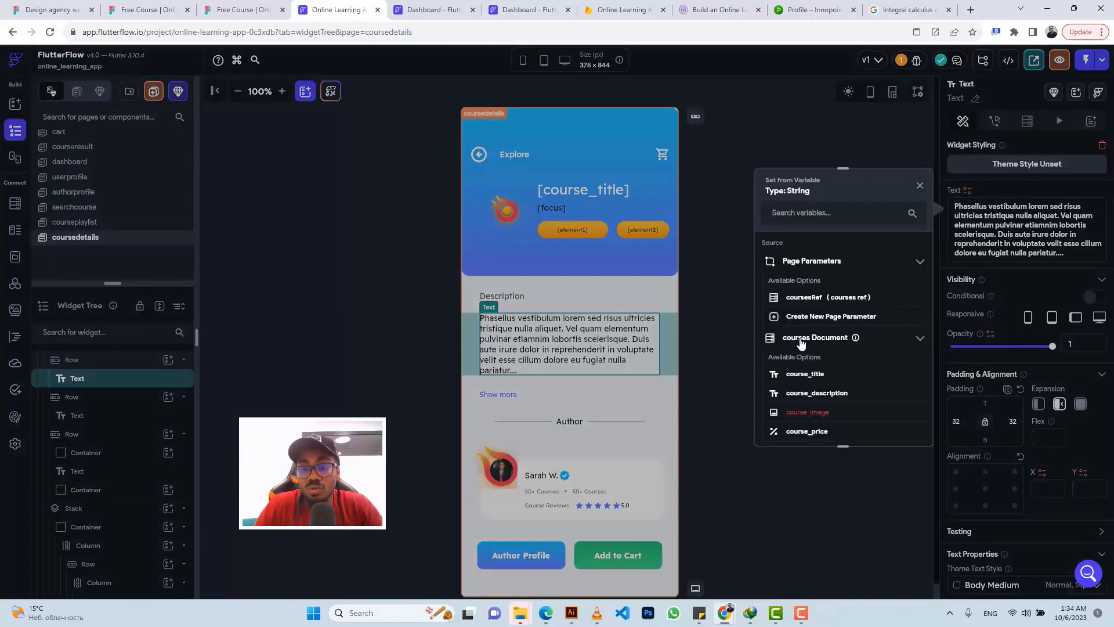
left_click(808, 393)
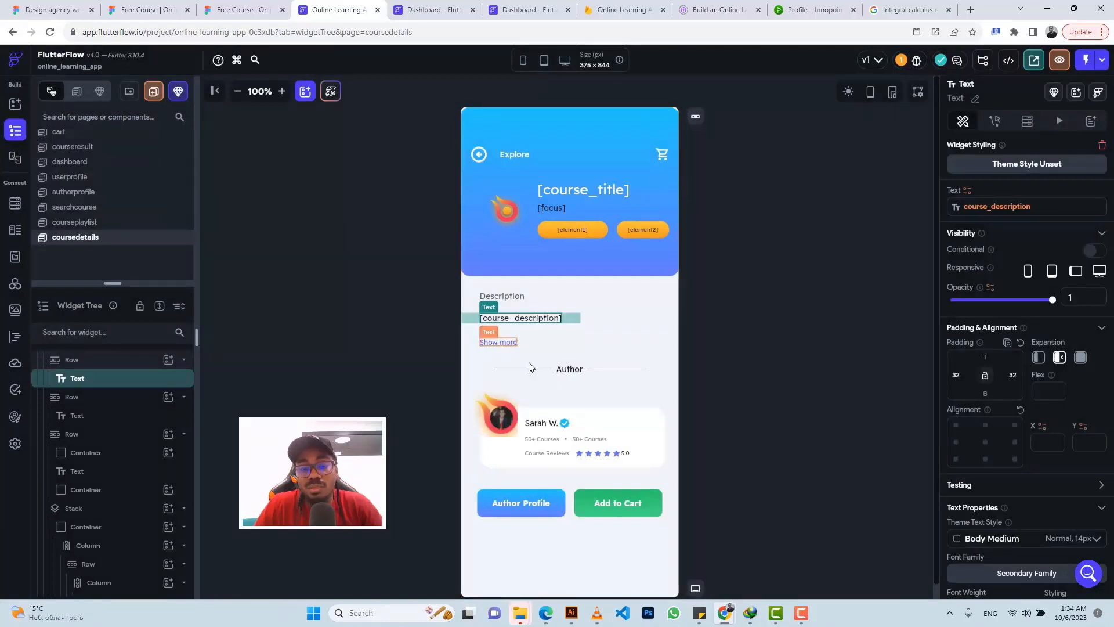
left_click(502, 420)
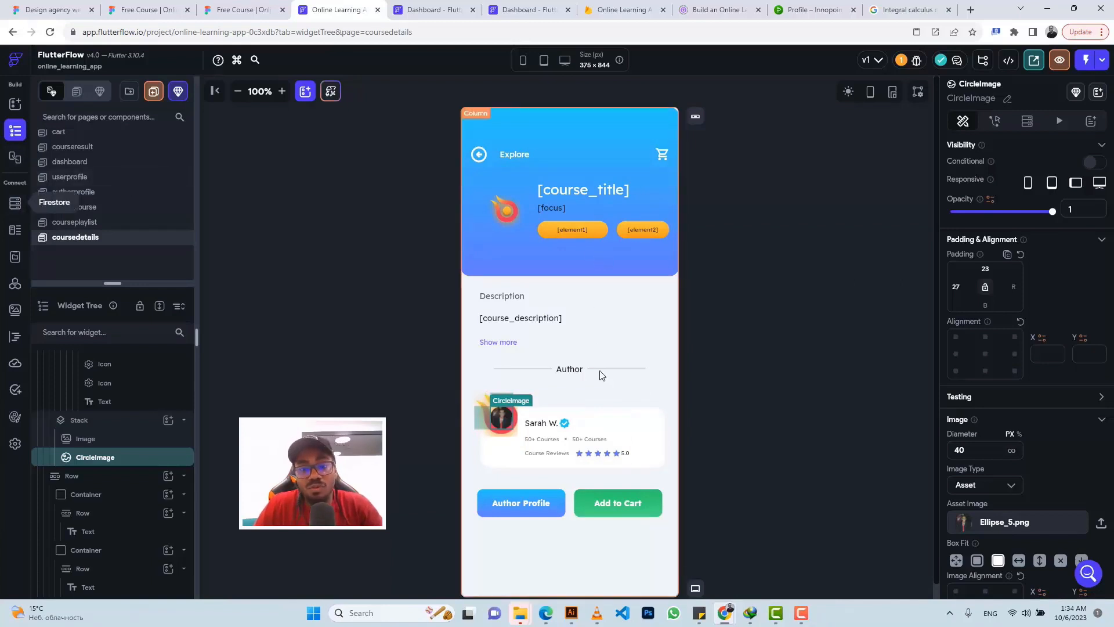
Step: Select the parent Stack that wraps the whole author card in the Widget Tree
left_click(633, 415)
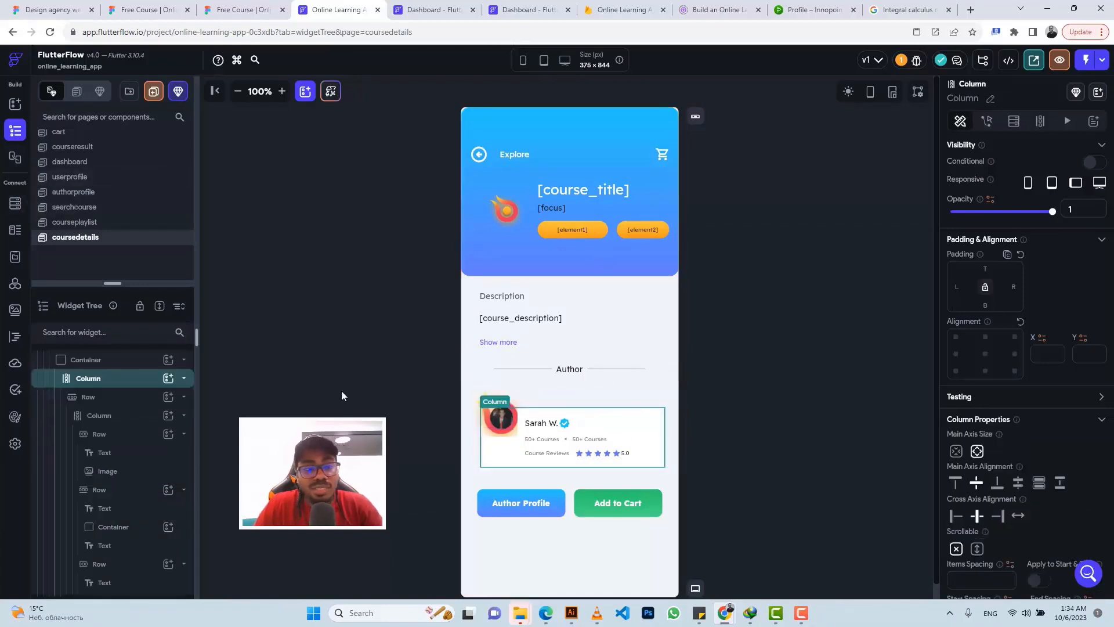
left_click(97, 360)
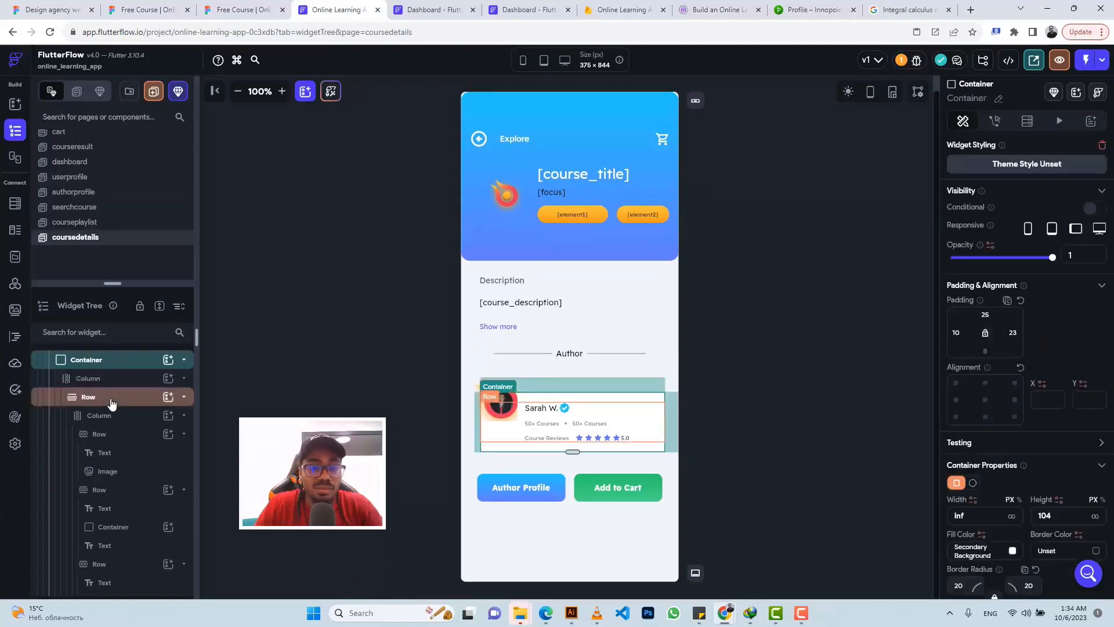
scroll(111, 398, "up", 1)
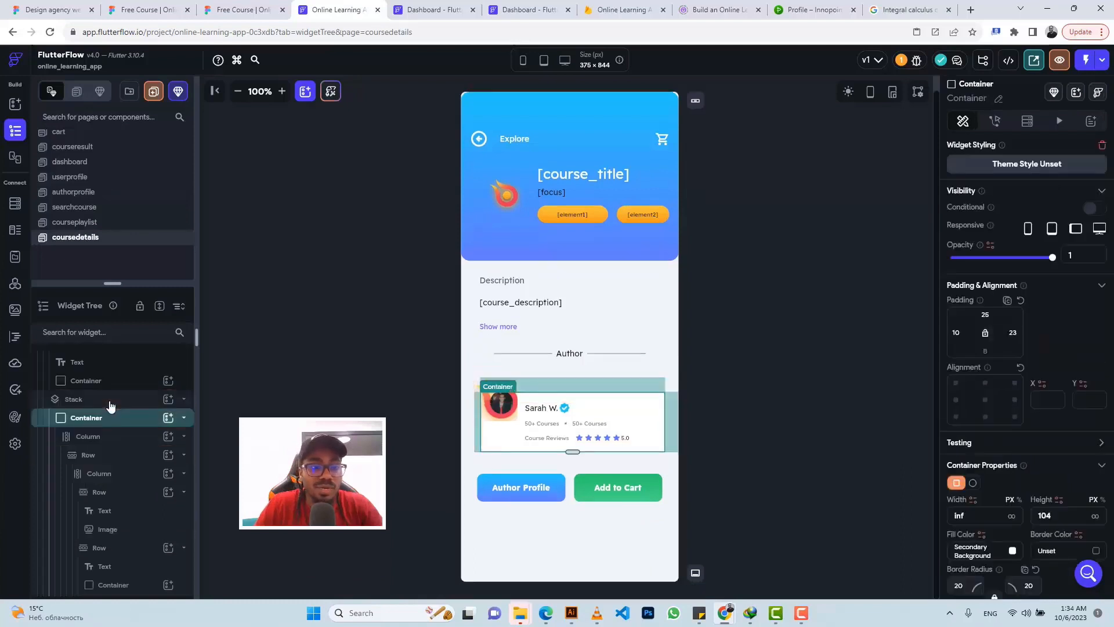
left_click(110, 405)
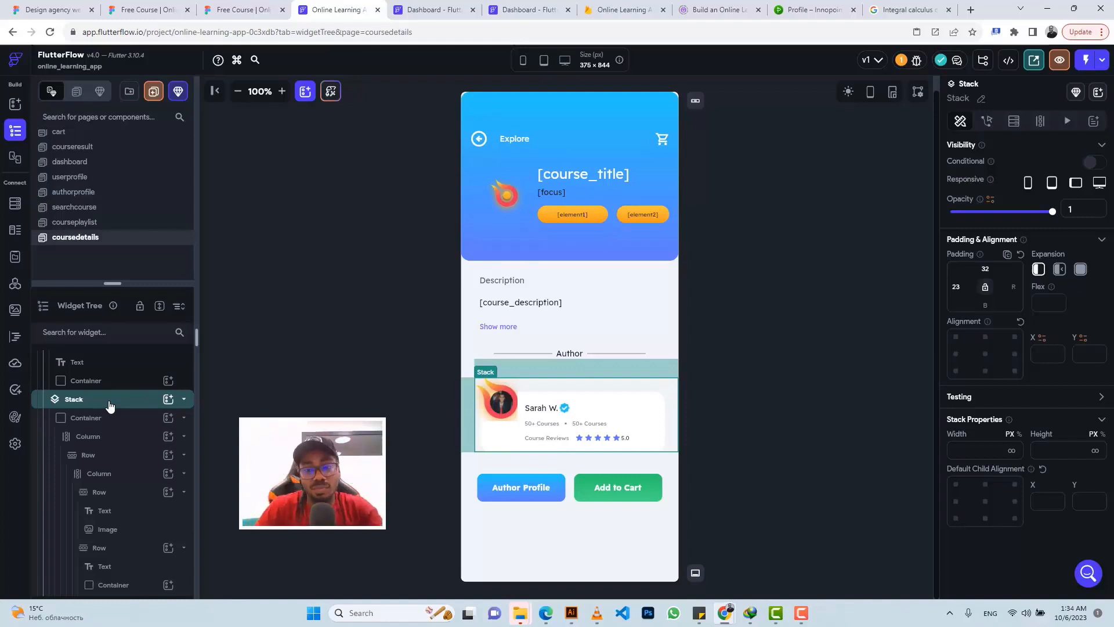
Step: Give the Stack a Query Collection backend query on users returning a Single Document, then review it
left_click(1015, 122)
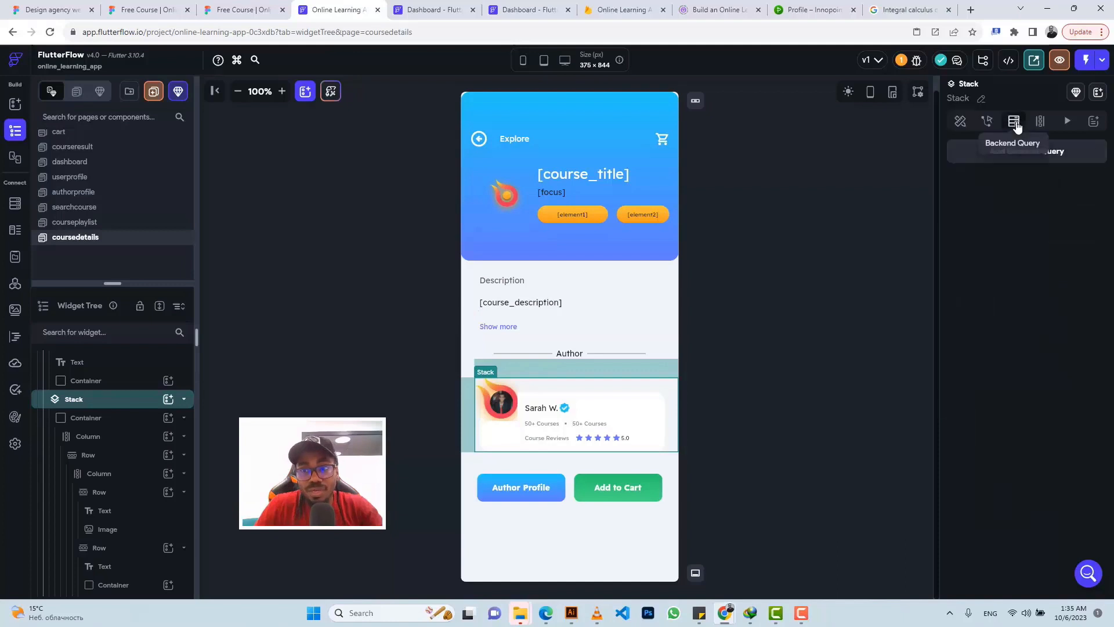
left_click(1051, 157)
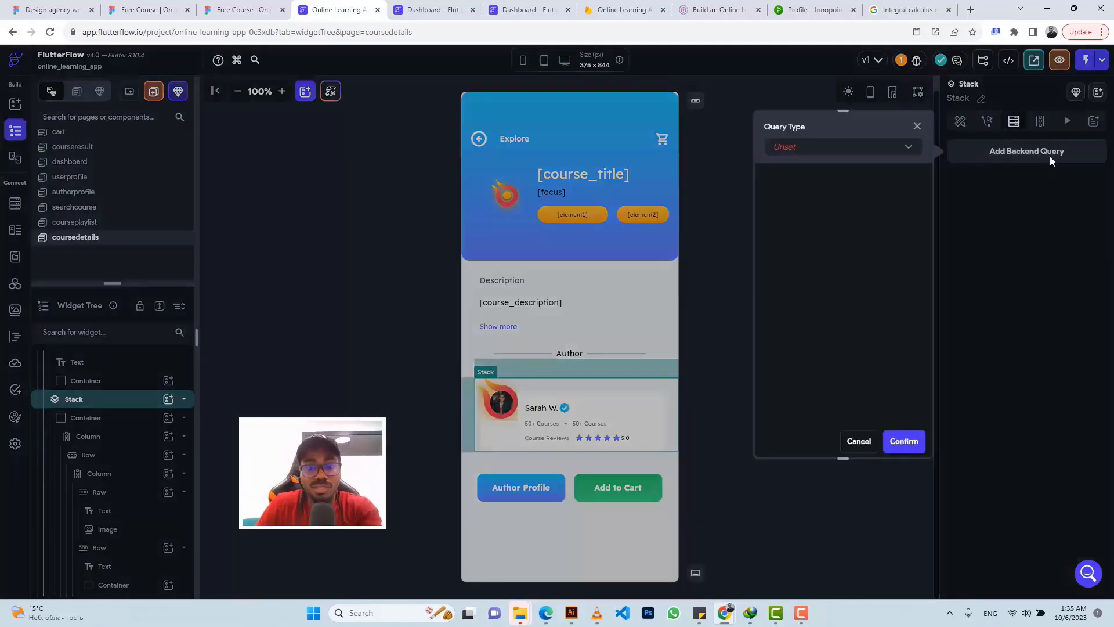
left_click(789, 152)
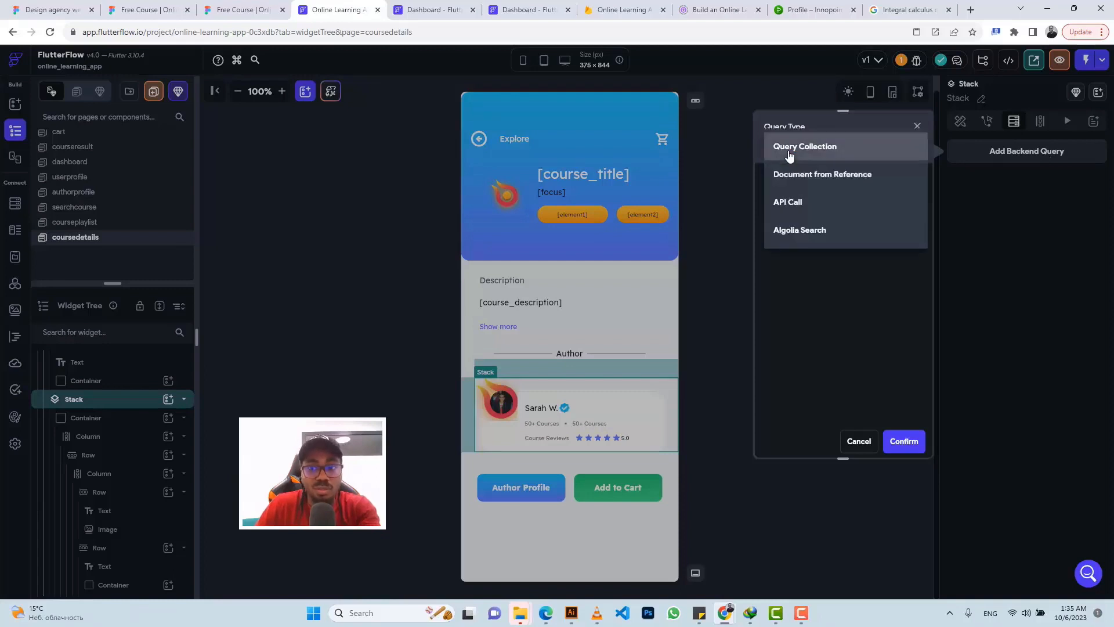
left_click(789, 152)
left_click(778, 219)
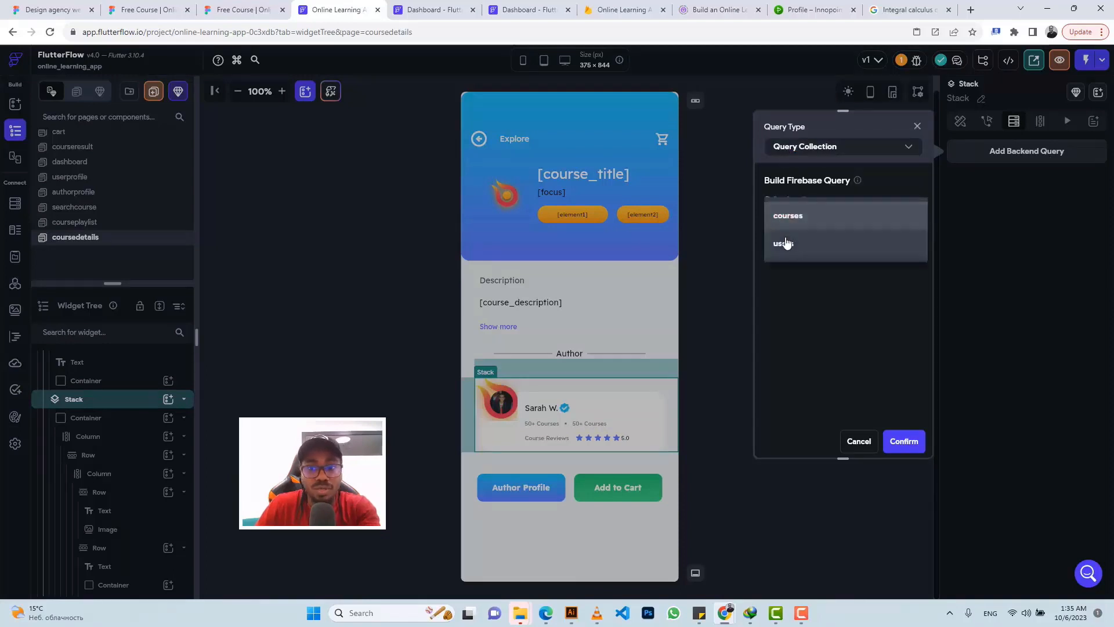
left_click(783, 243)
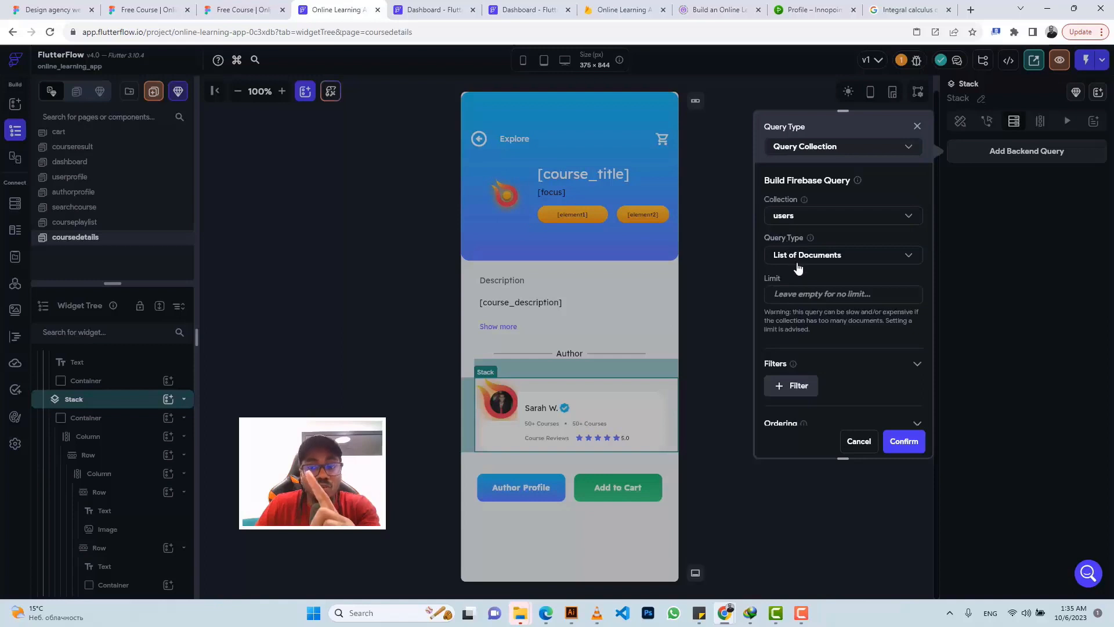
left_click(797, 255)
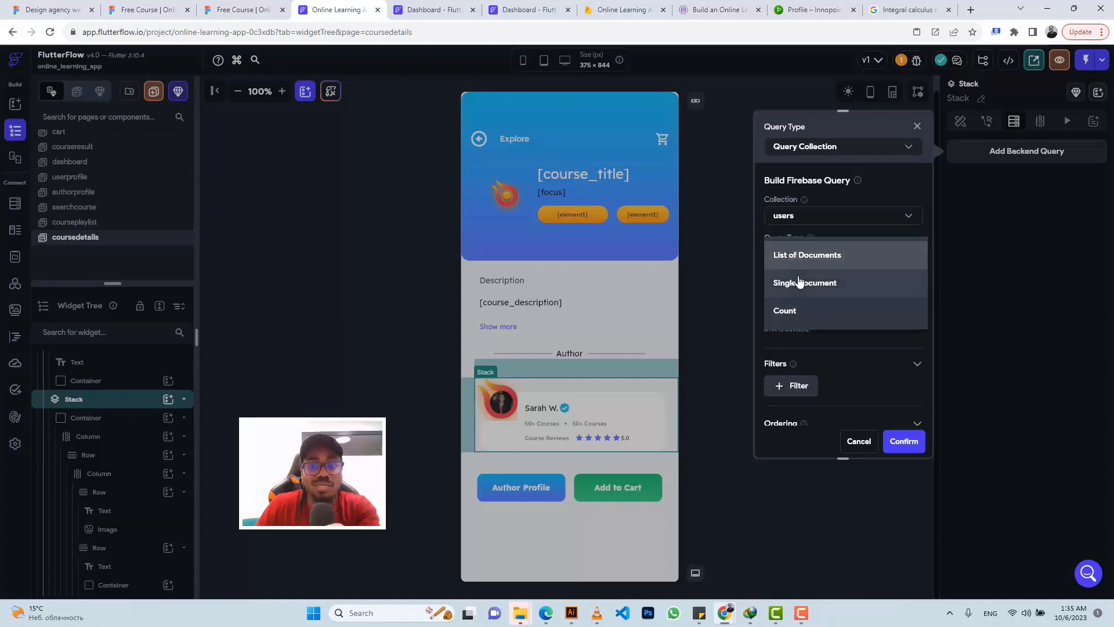
left_click(800, 281)
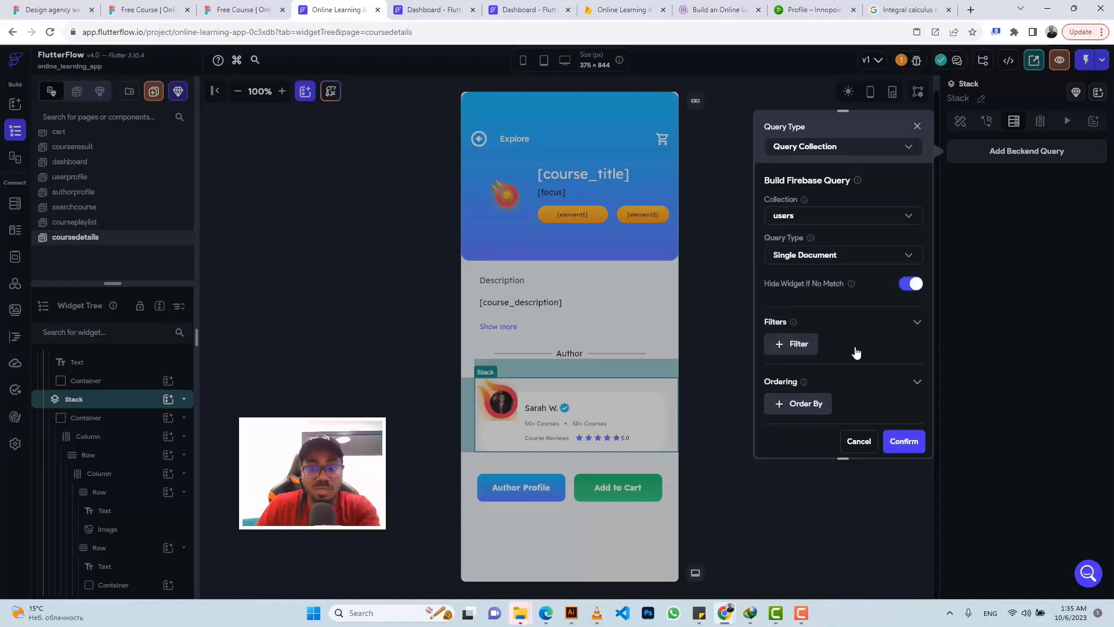
left_click(903, 442)
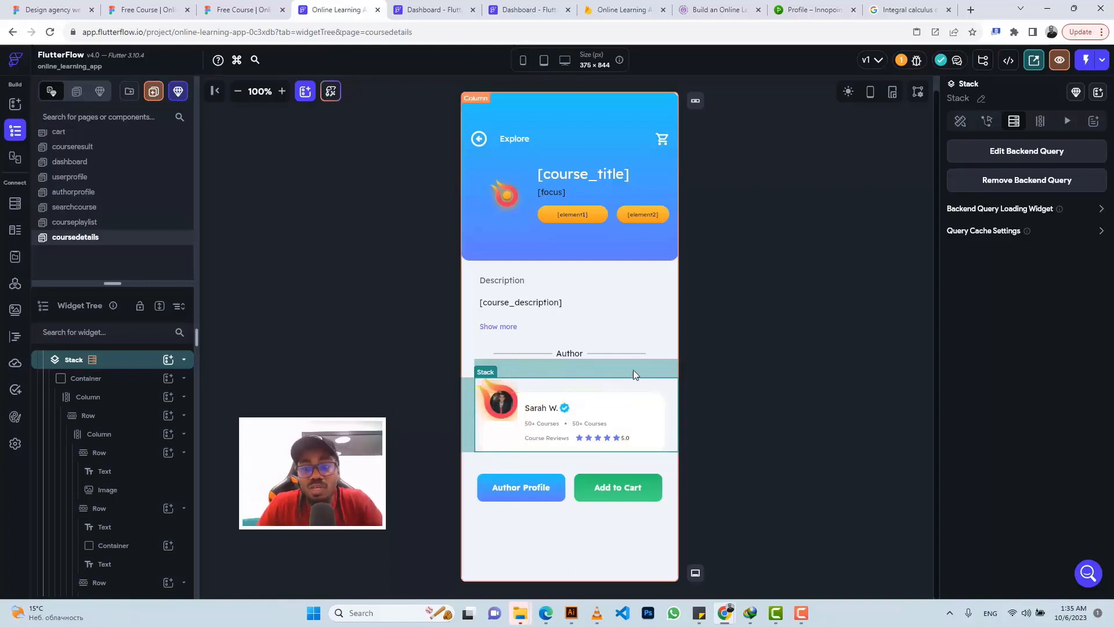
left_click(1011, 152)
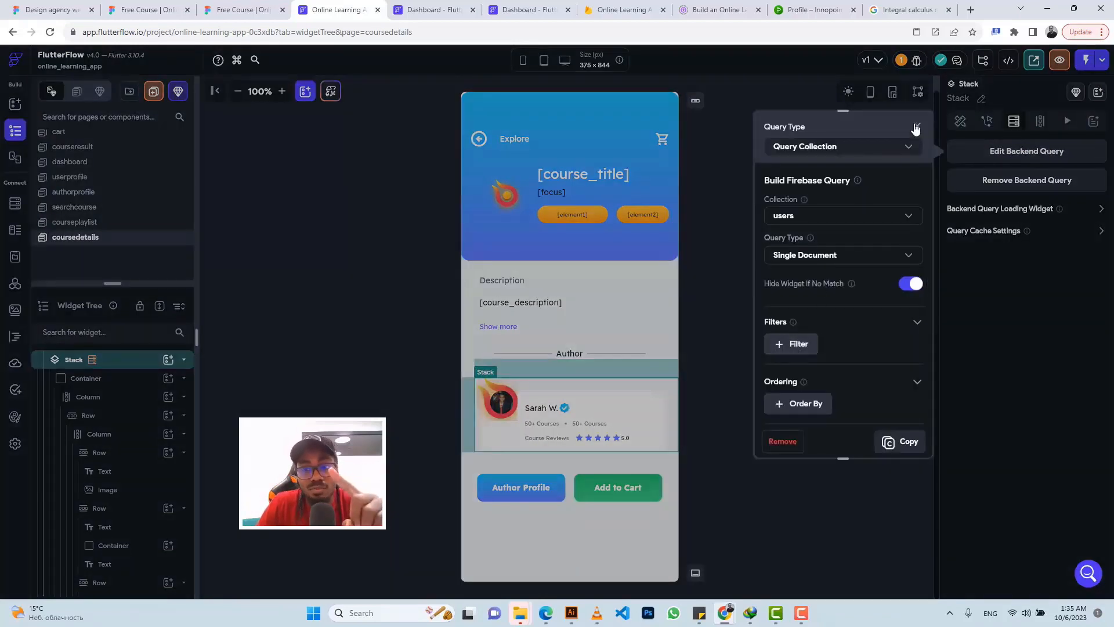
left_click(918, 126)
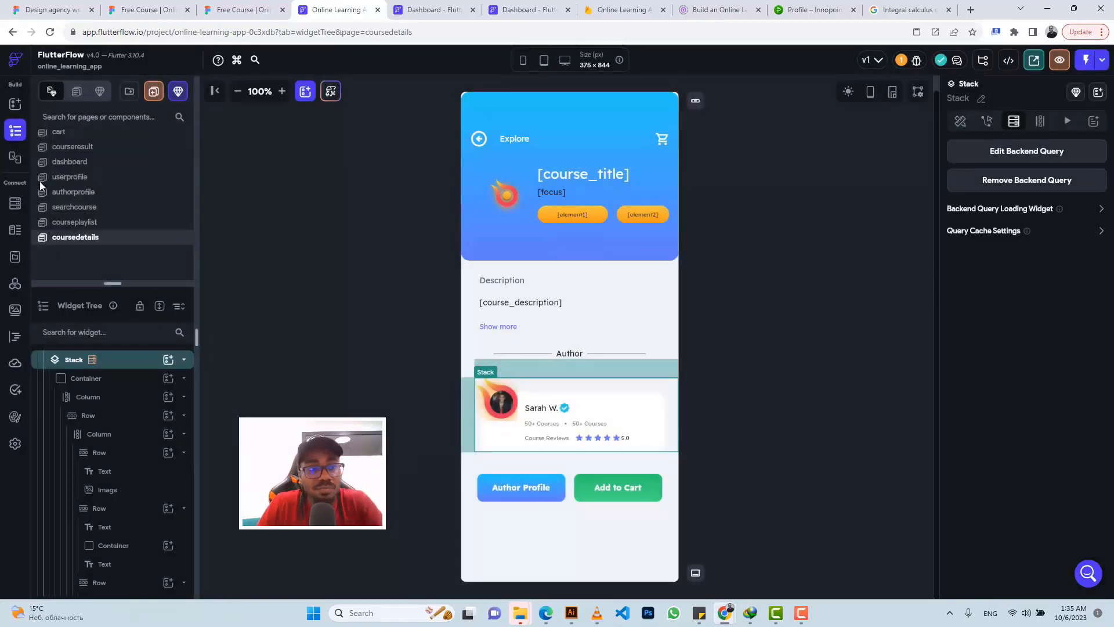
Step: Add a String authors_email field to the Firestore courses collection schema, then return to the page
left_click(14, 204)
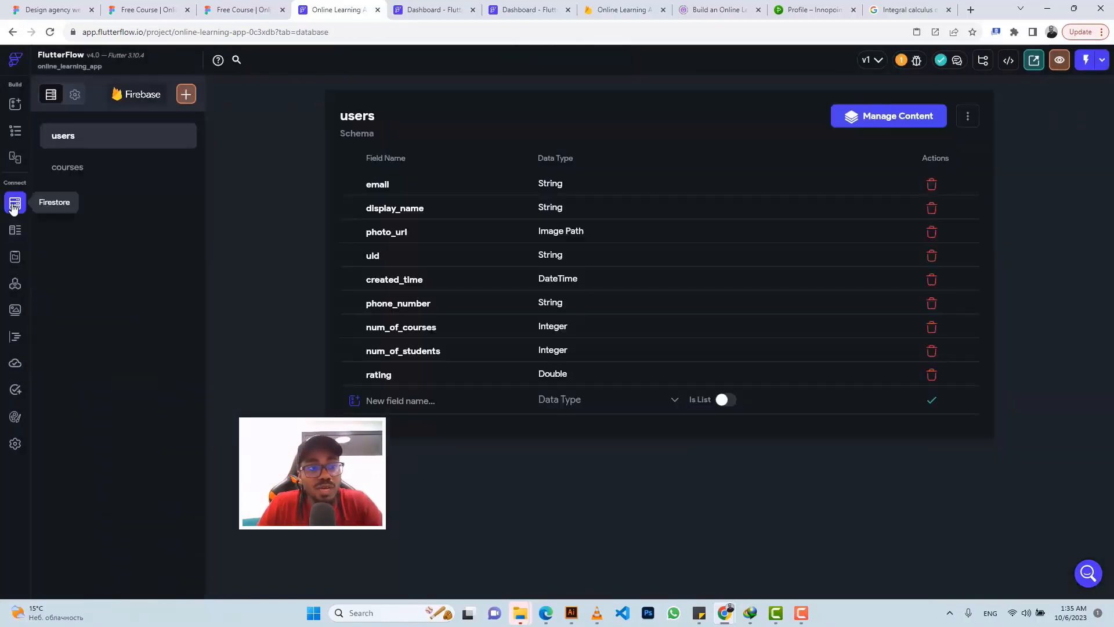
left_click(93, 169)
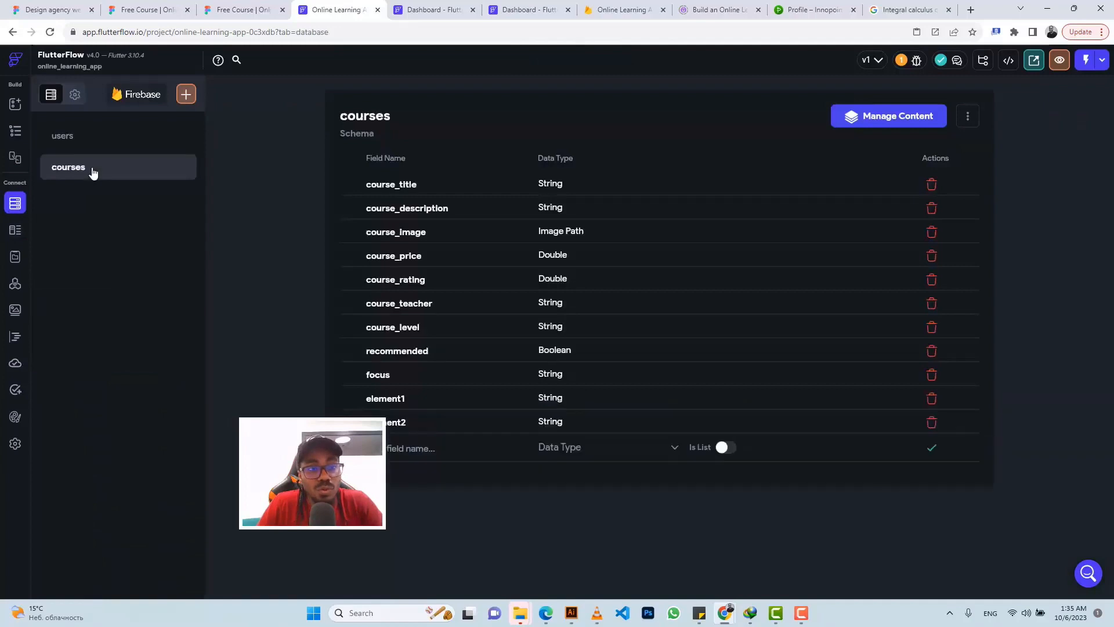
left_click(388, 448)
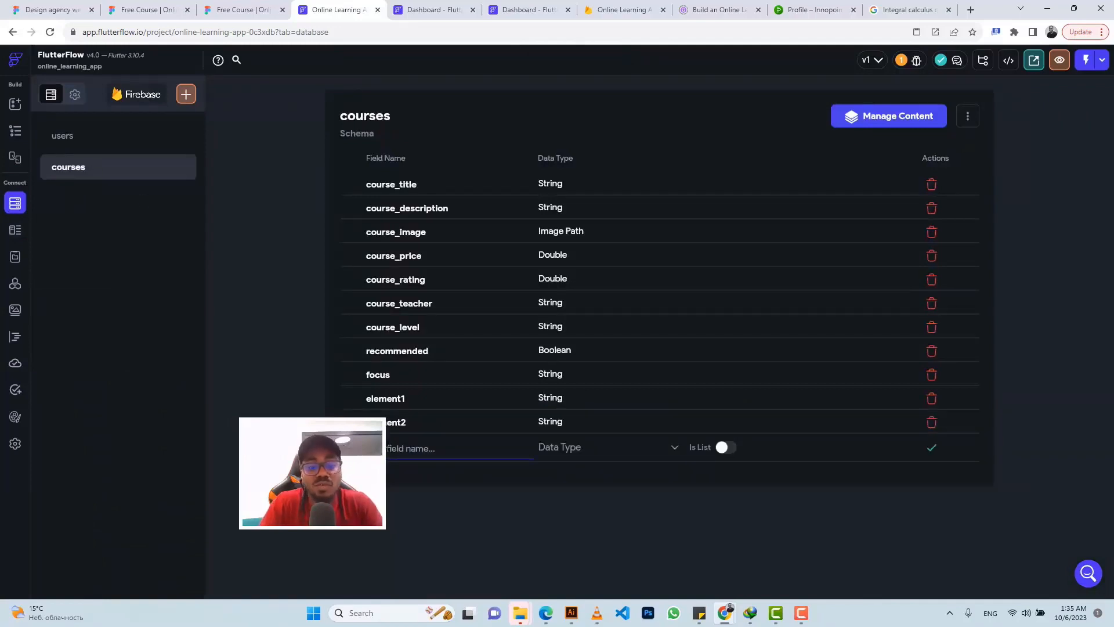
type("elem")
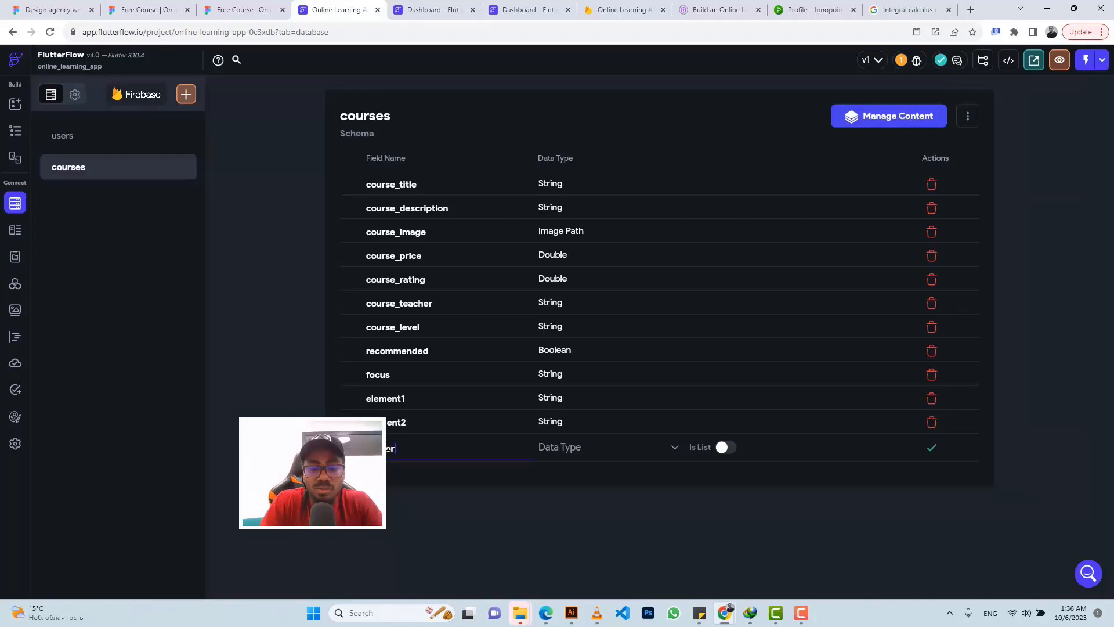
type("email")
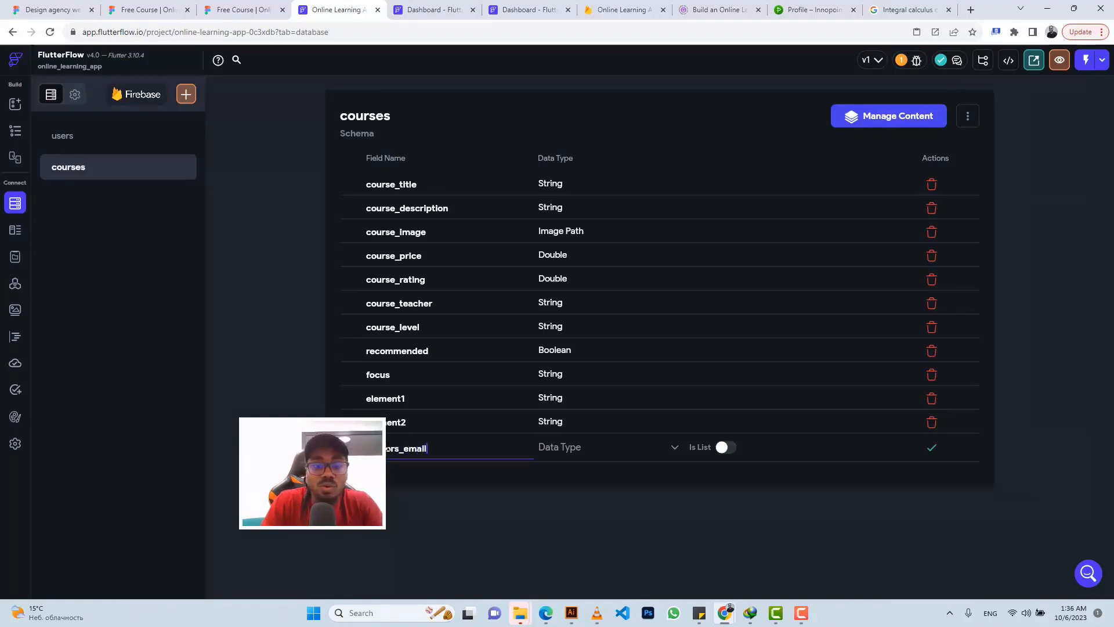
left_click(560, 452)
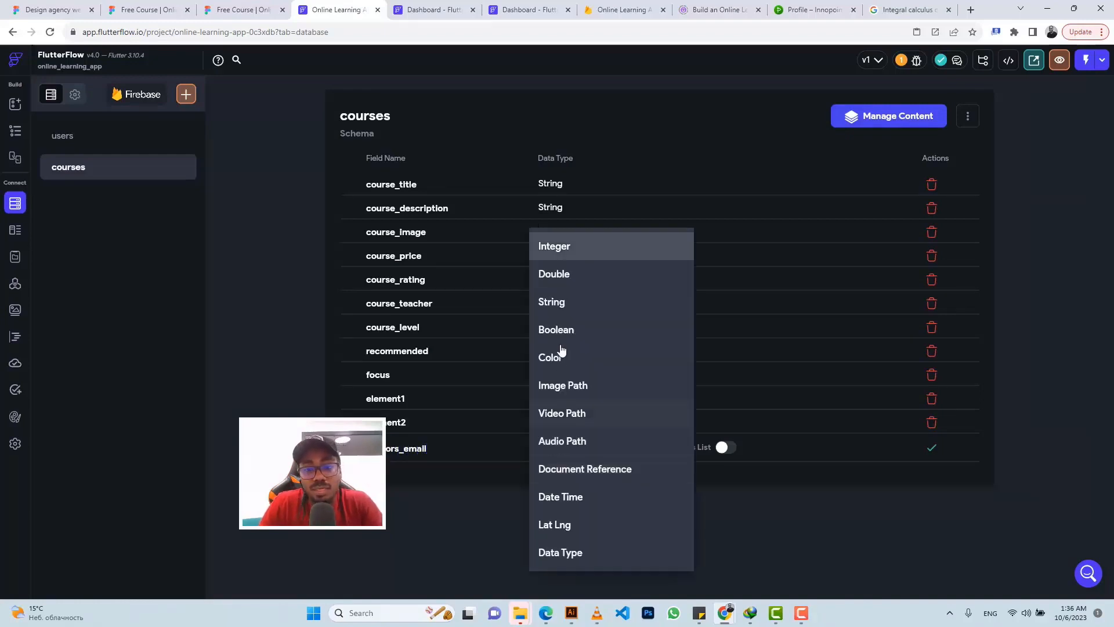
left_click(563, 304)
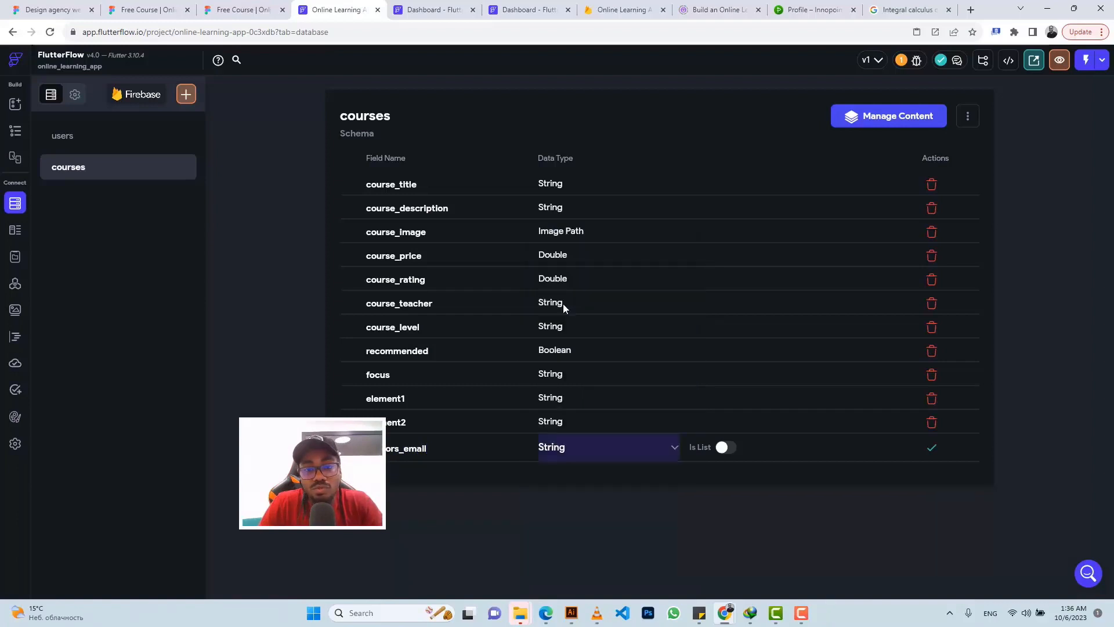
left_click(931, 448)
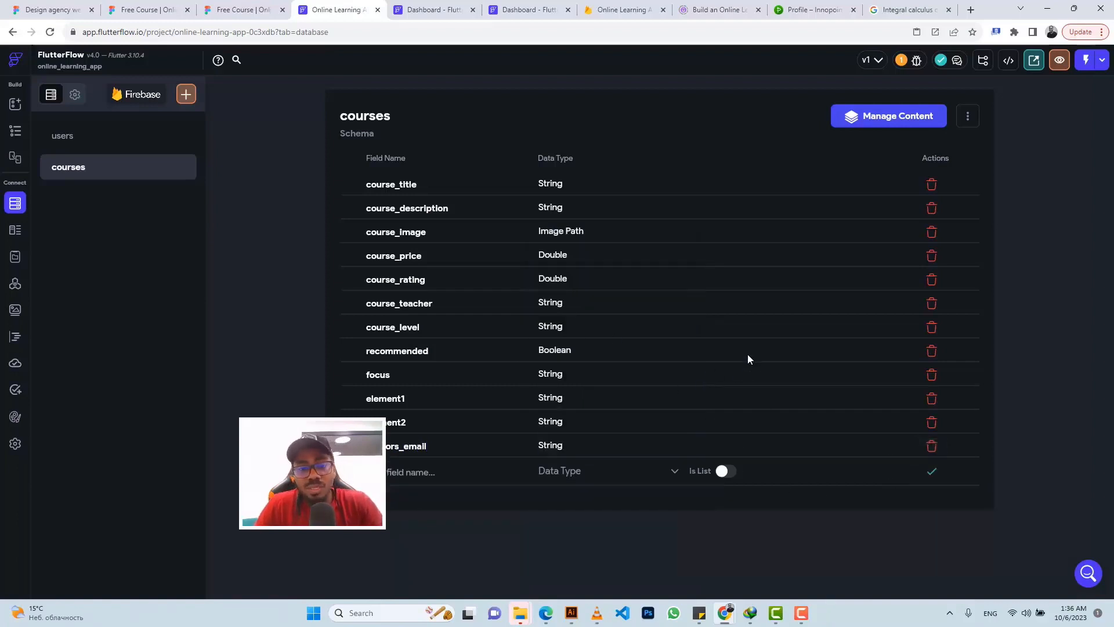
left_click(15, 131)
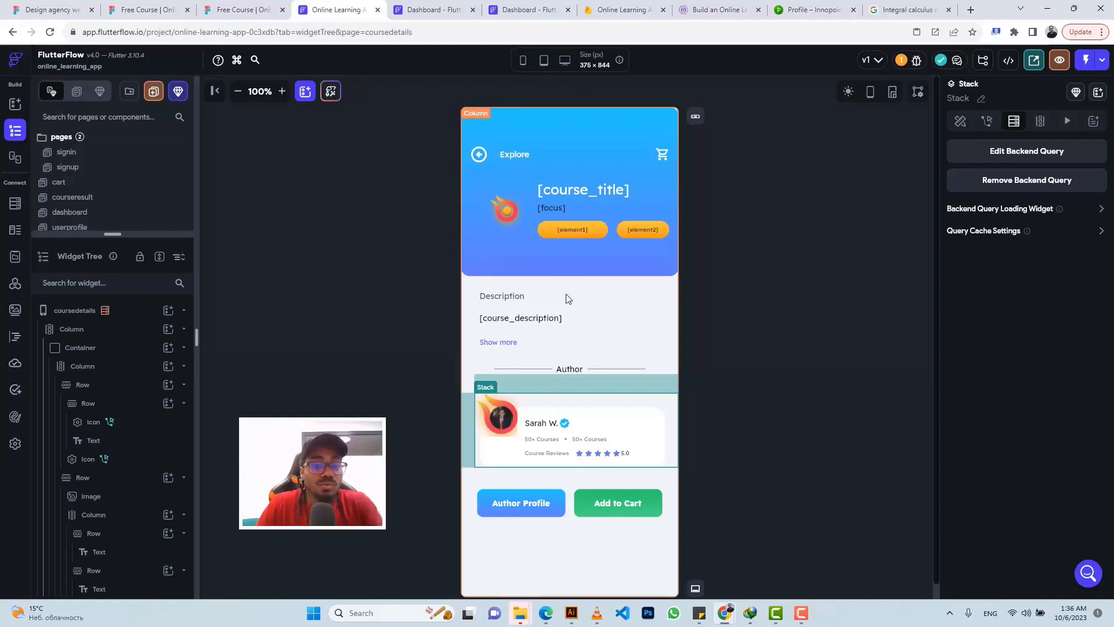
Step: Add a filter to the users query on the email field with relation Equal To
left_click(1017, 152)
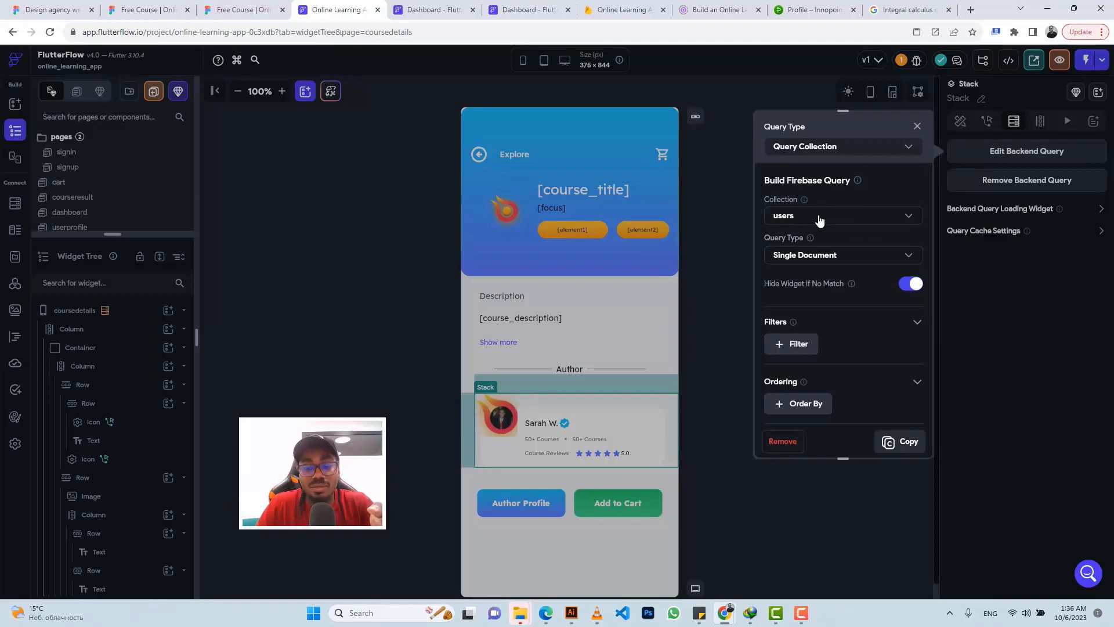
left_click(796, 347)
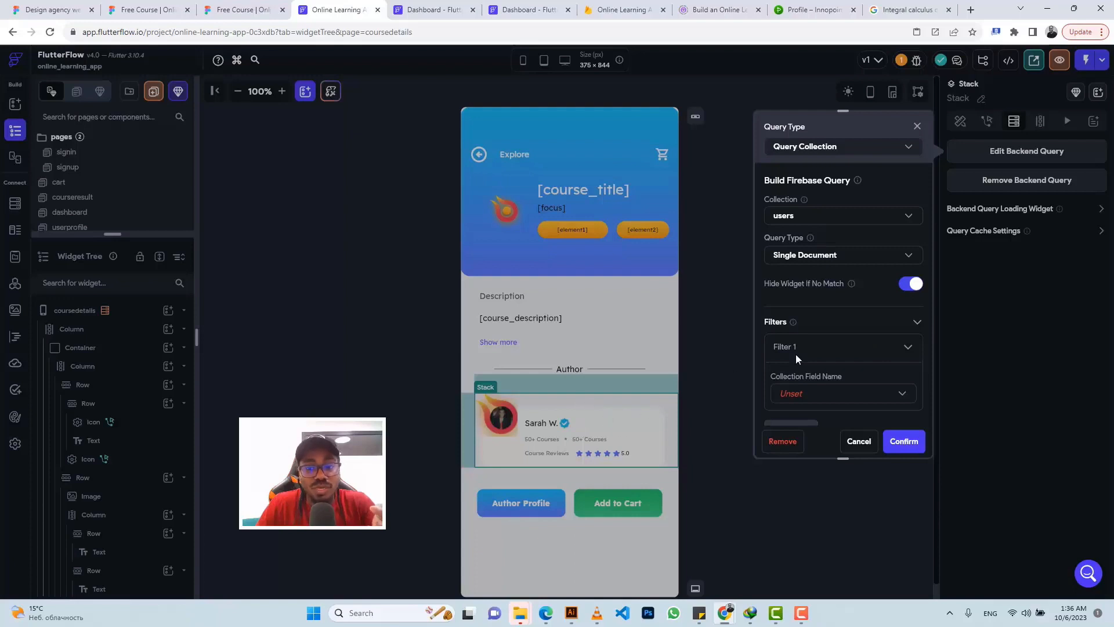
left_click(801, 396)
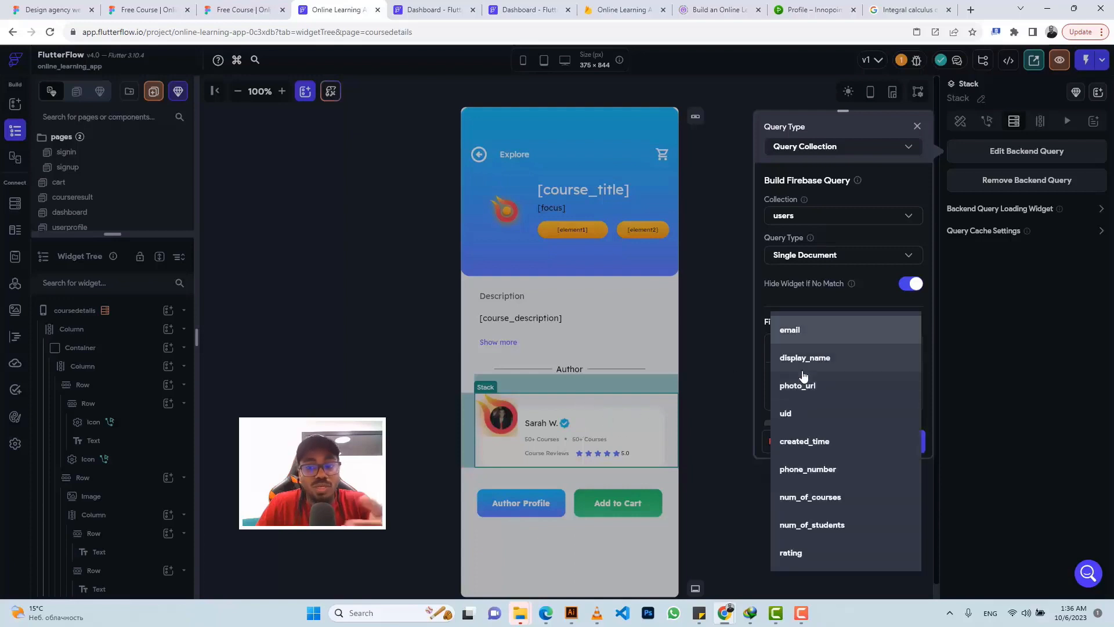
left_click(798, 335)
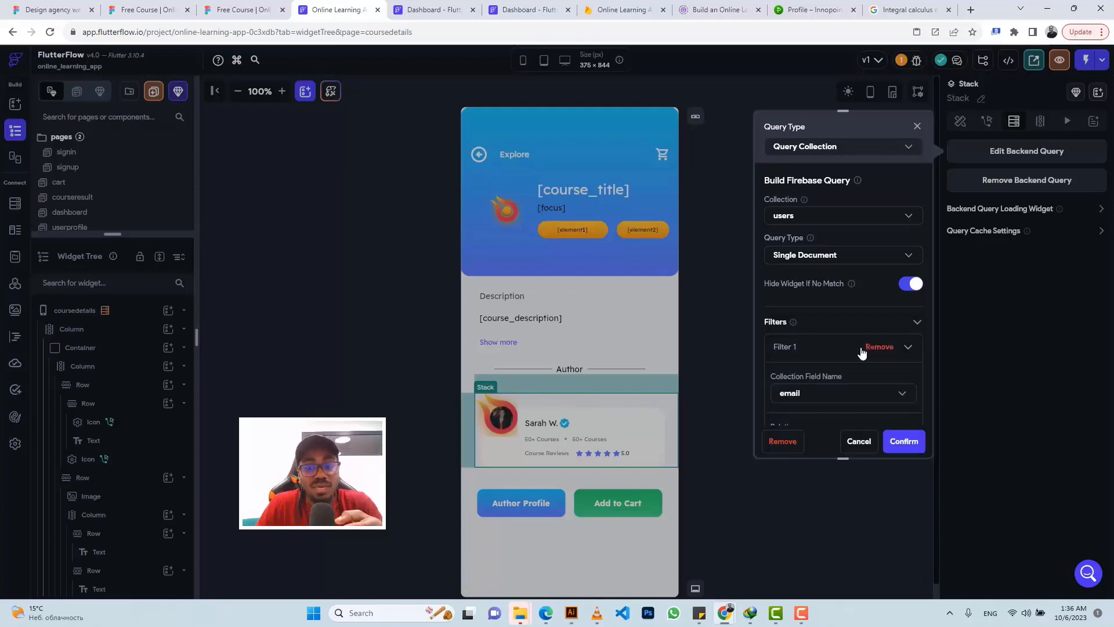
scroll(862, 352, "down", 1)
left_click(784, 389)
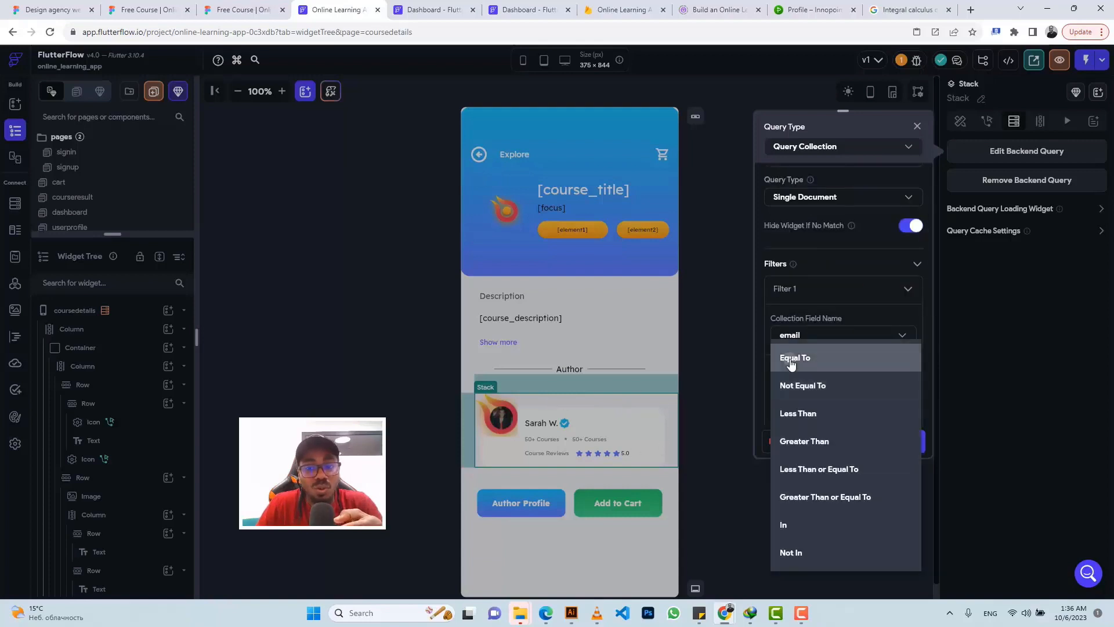
left_click(790, 361)
Step: Set the filter value to the course document's authors_email and confirm the query
scroll(803, 349, "down", 2)
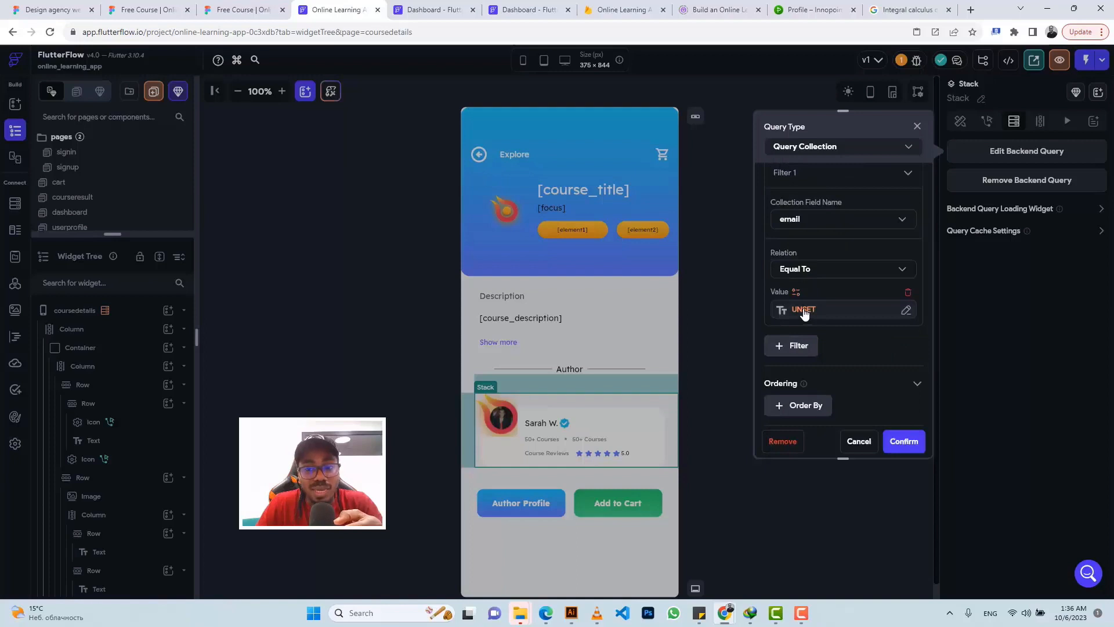
left_click(804, 310)
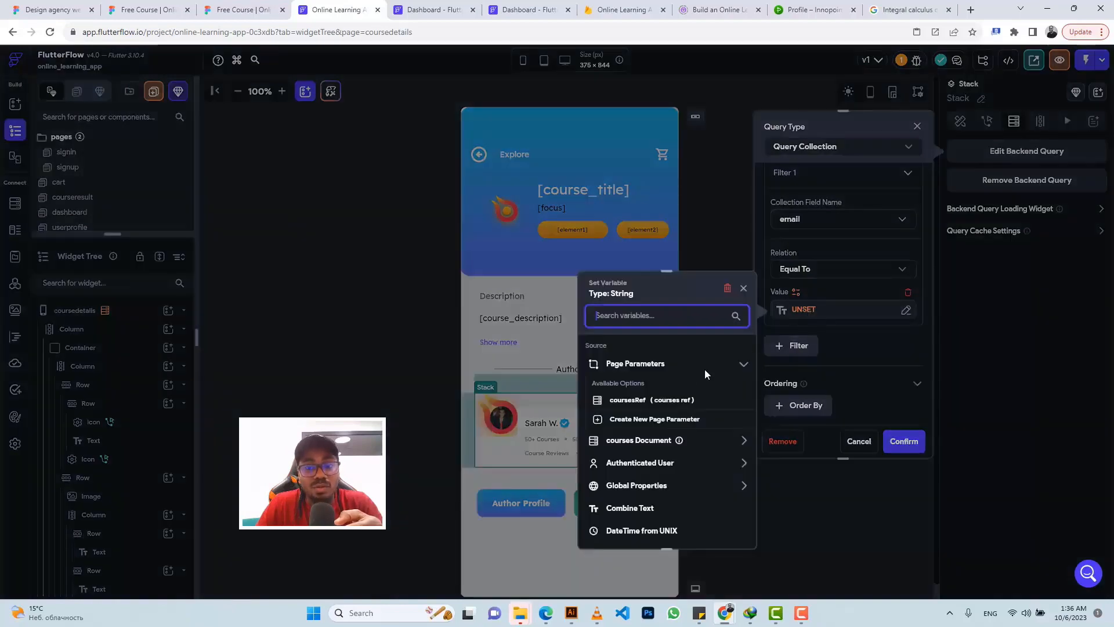
left_click(637, 441)
scroll(638, 467, "down", 5)
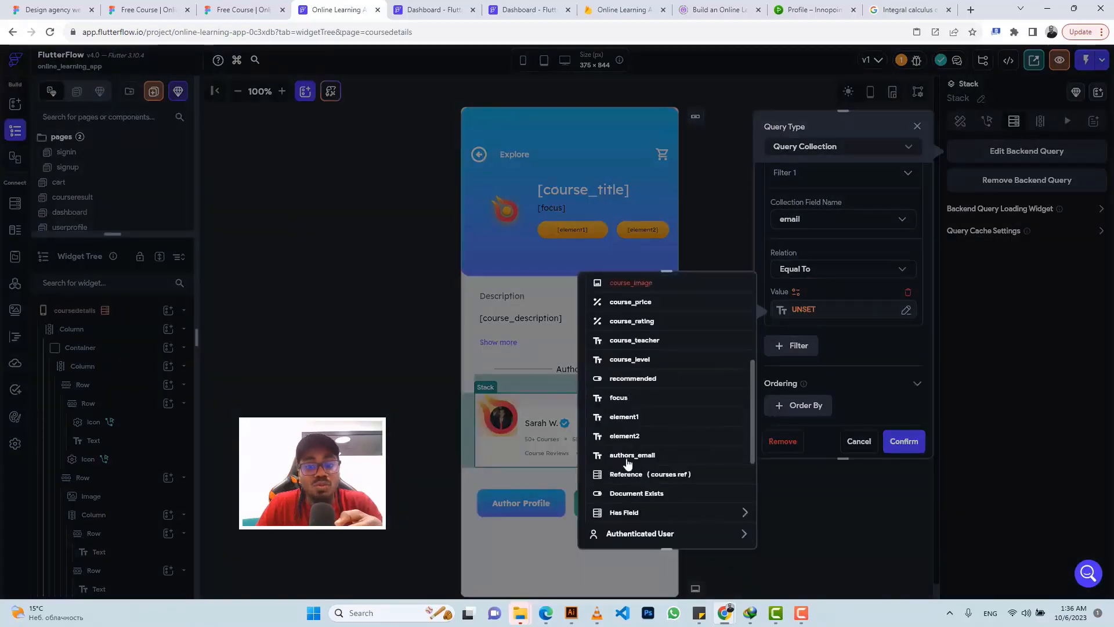
left_click(627, 457)
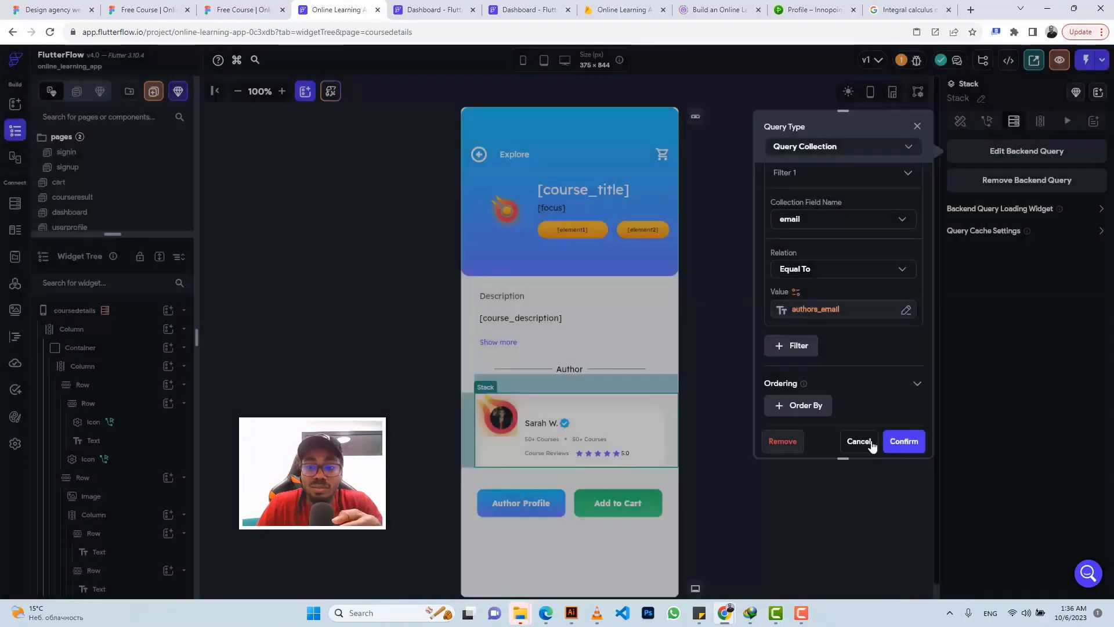
left_click(903, 443)
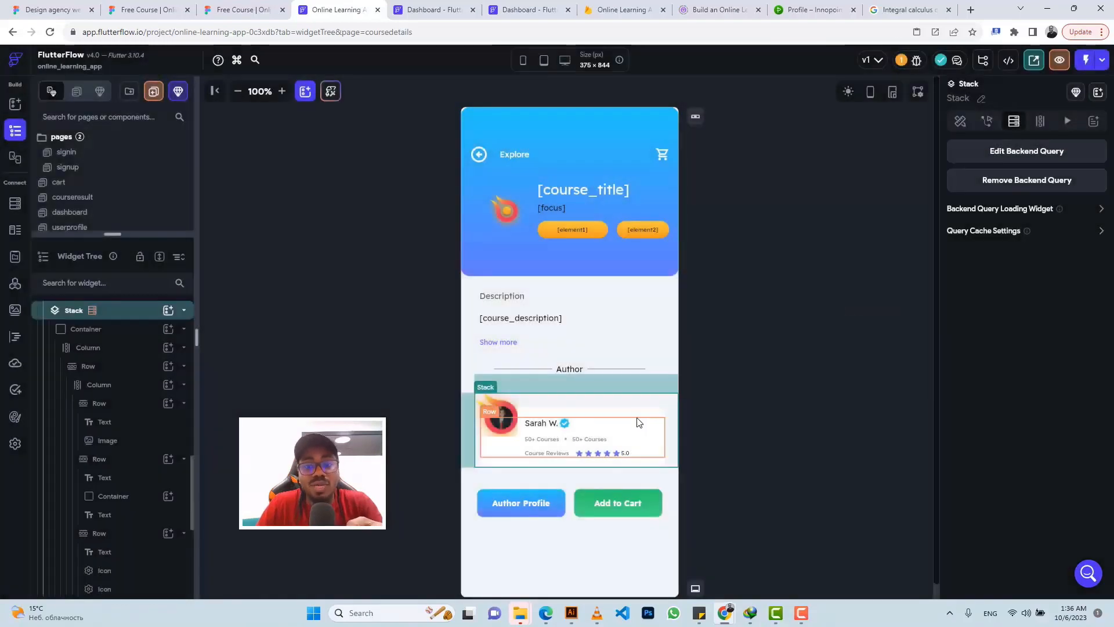
Step: Change the author avatar CircleImage's Image Type from Asset to Network
left_click(502, 419)
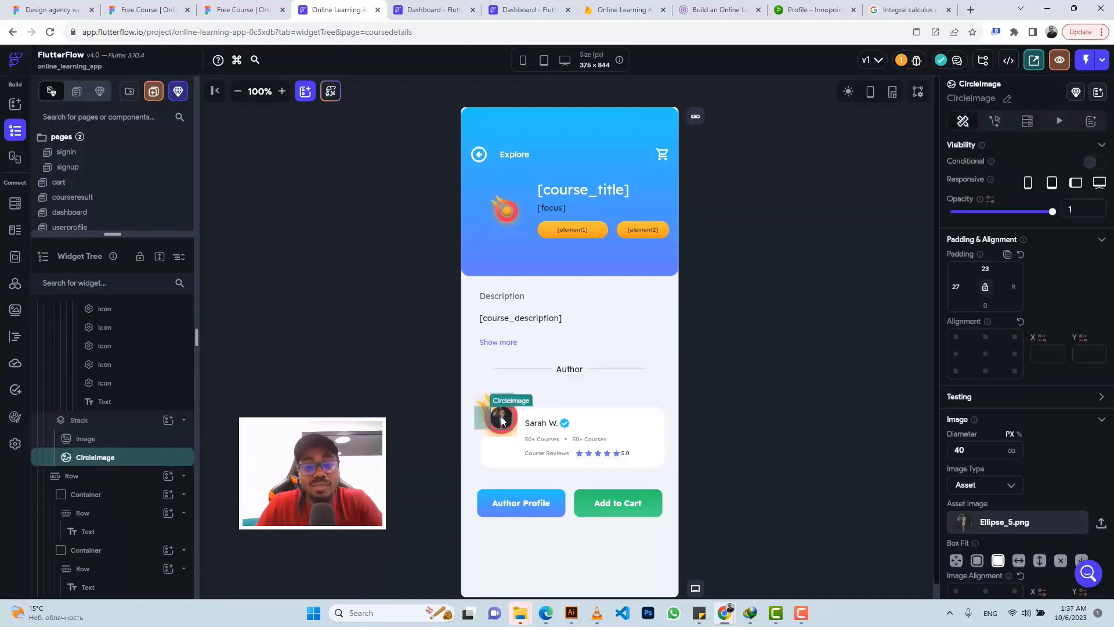
left_click(972, 487)
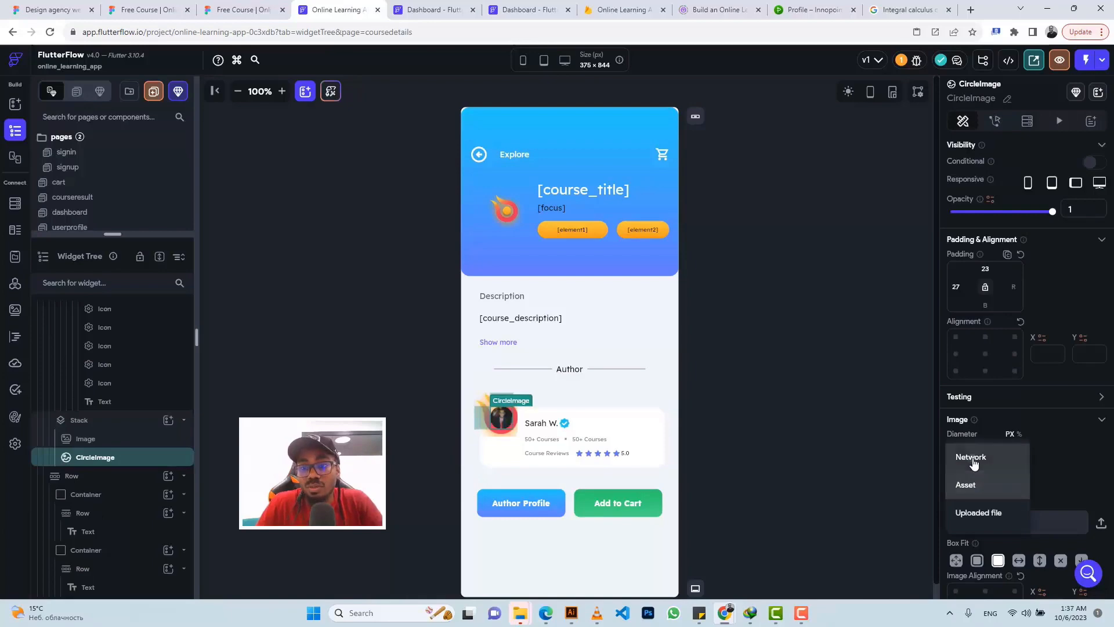
left_click(972, 458)
left_click(907, 10)
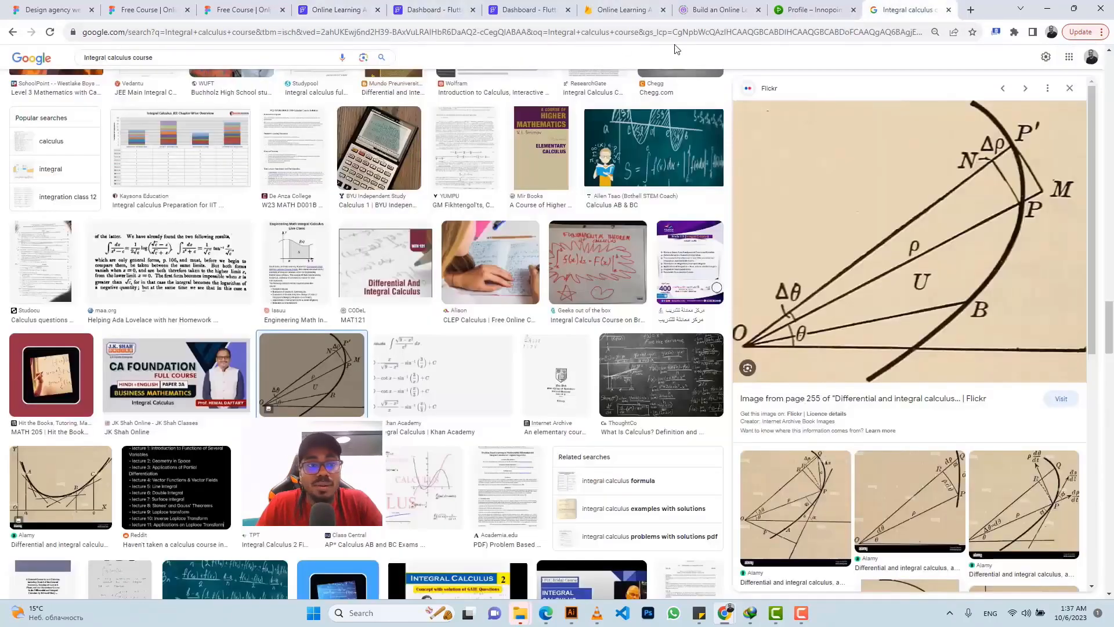
Step: Search Google Images for a placeholder image and browse the results
left_click(118, 58)
key("ctrl+a")
type("plac")
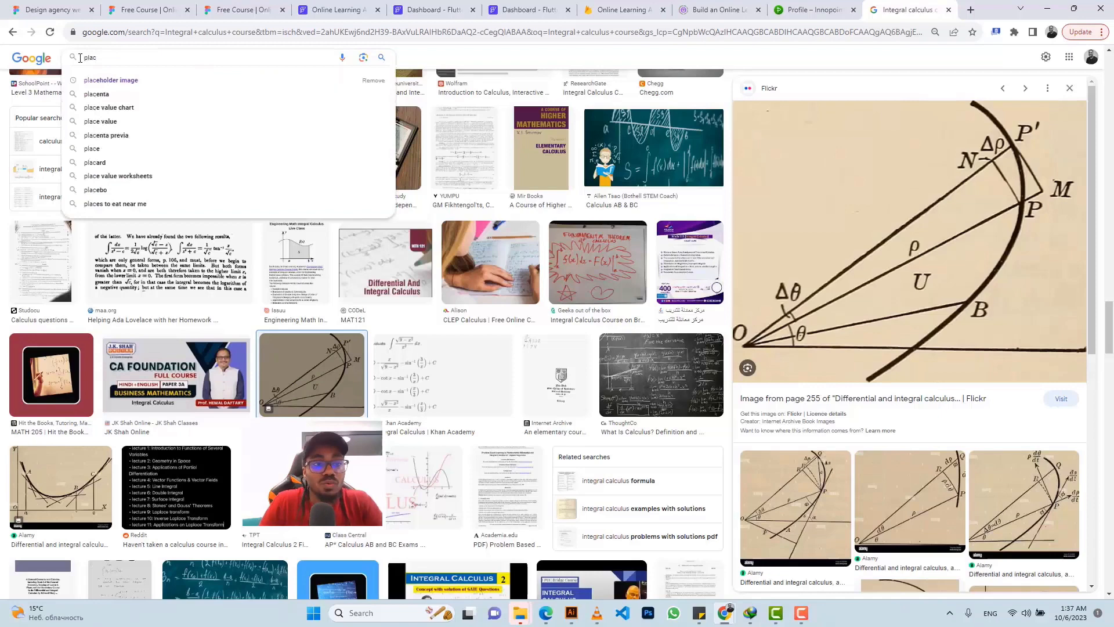
left_click(120, 81)
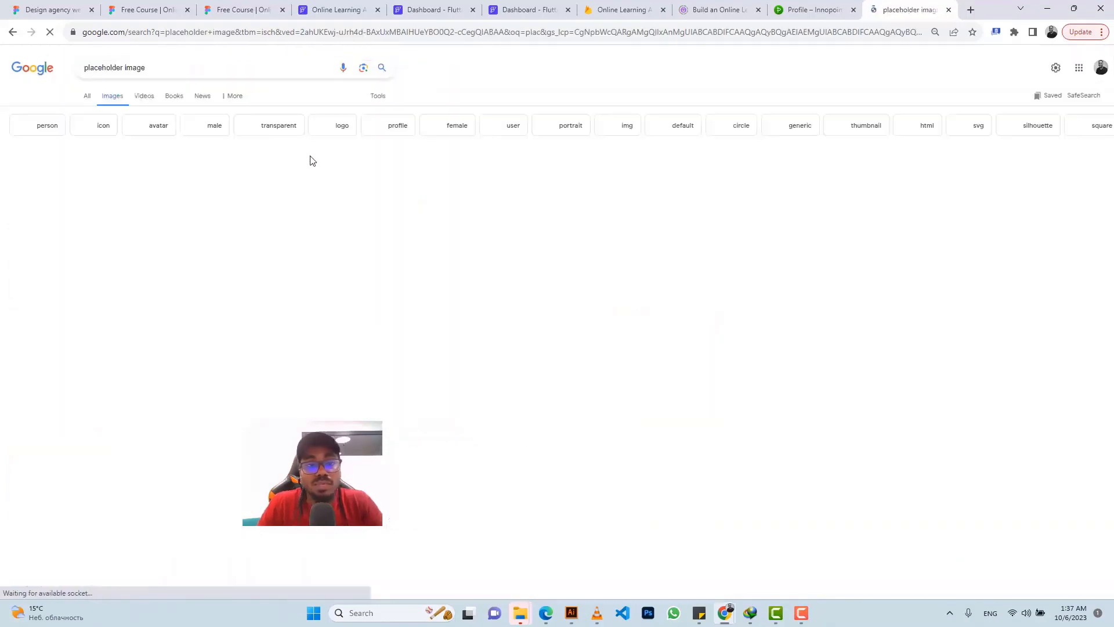
scroll(303, 307, "down", 1)
scroll(302, 306, "down", 3)
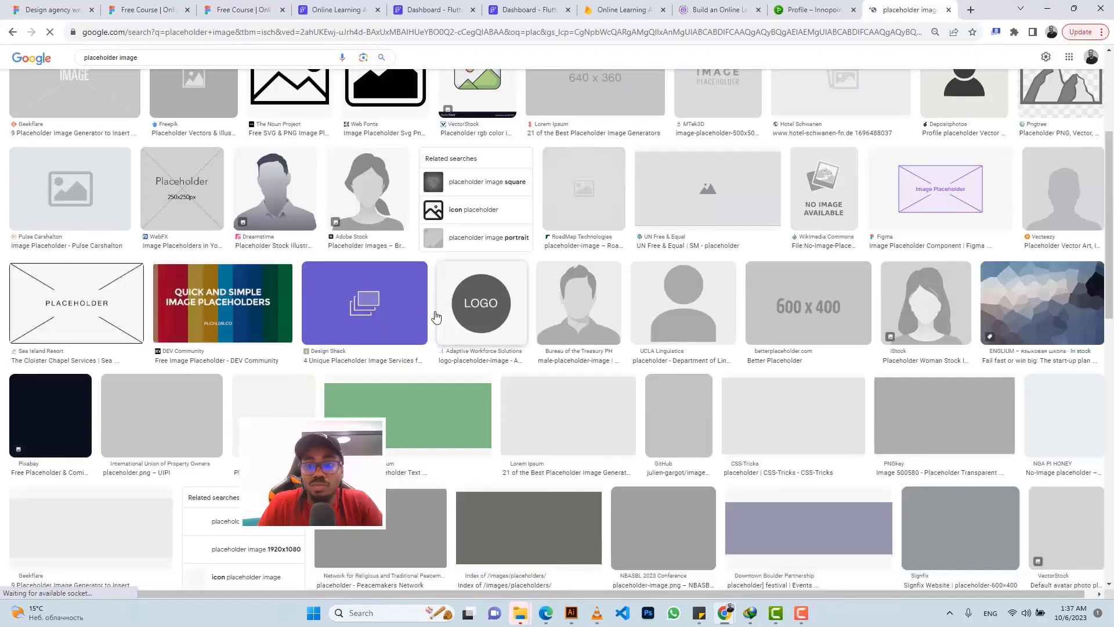
scroll(423, 312, "down", 3)
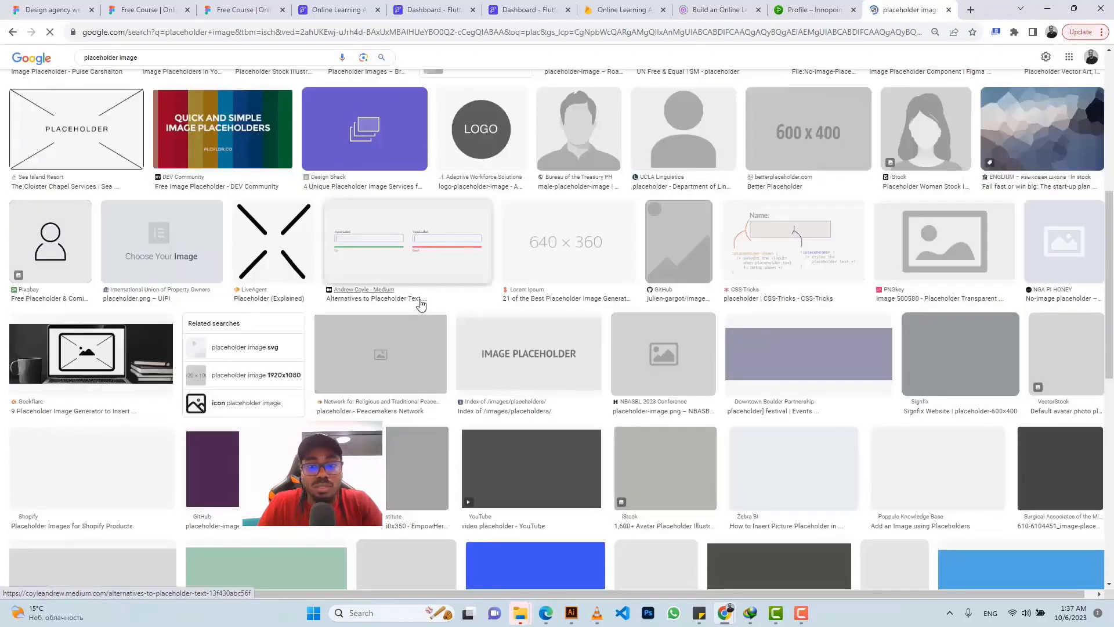
scroll(424, 308, "up", 4)
scroll(440, 289, "down", 5)
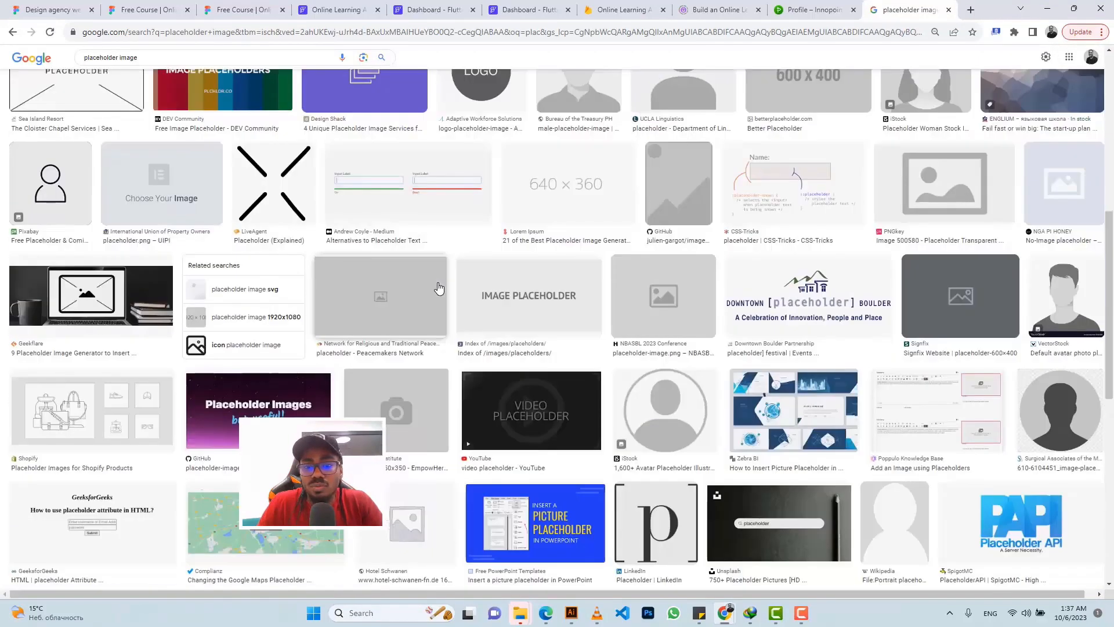
Step: Copy the iStock avatar placeholder's image address and return to the FlutterFlow project
left_click(673, 404)
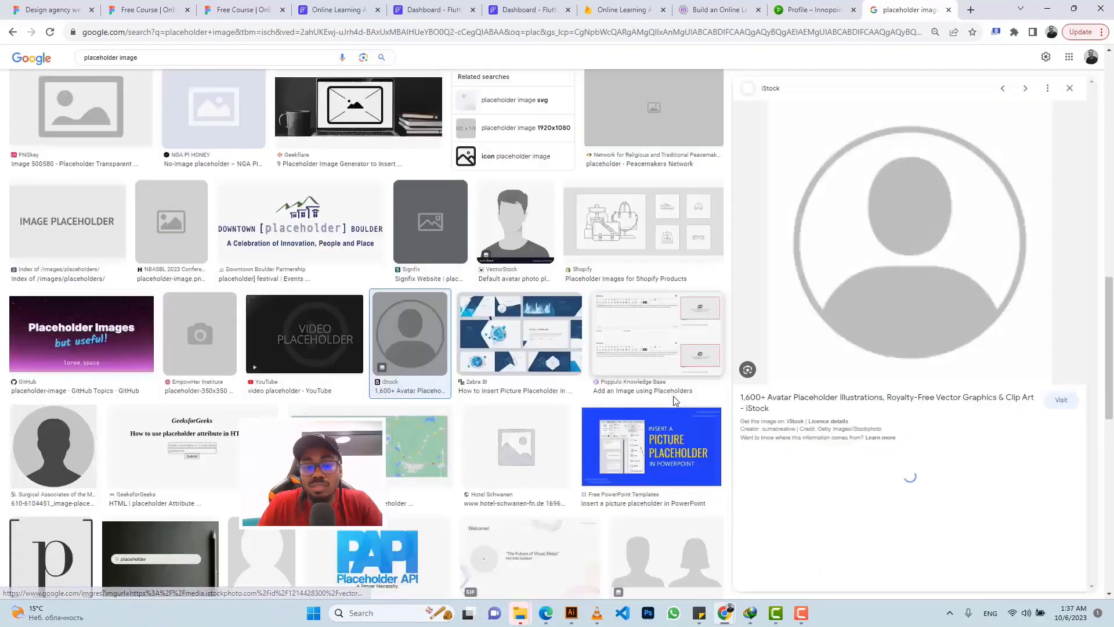
right_click(908, 228)
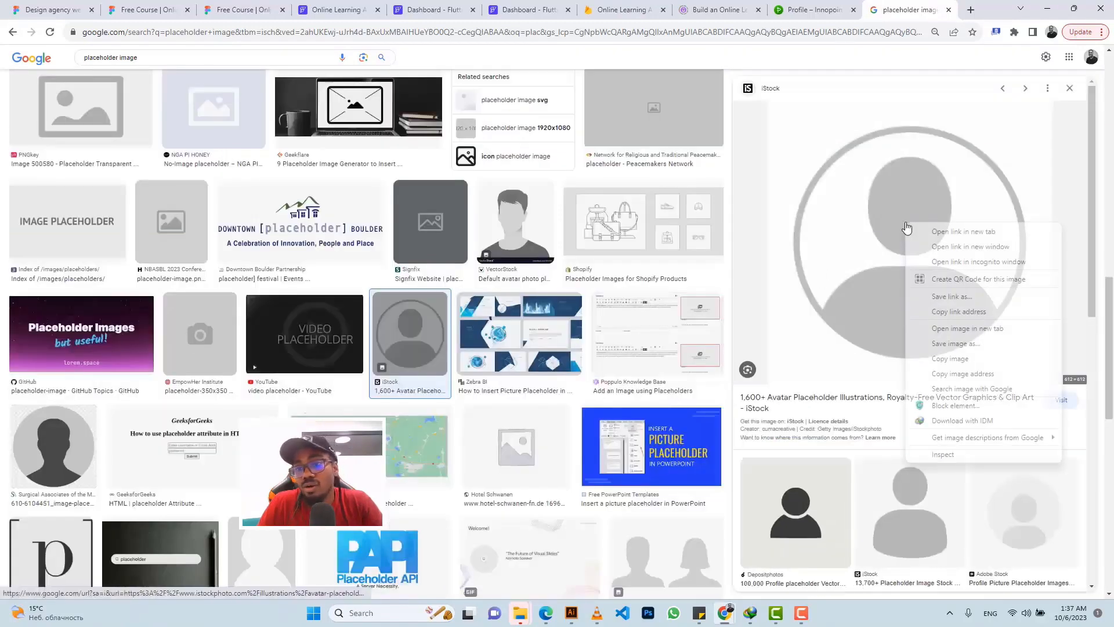
left_click(963, 374)
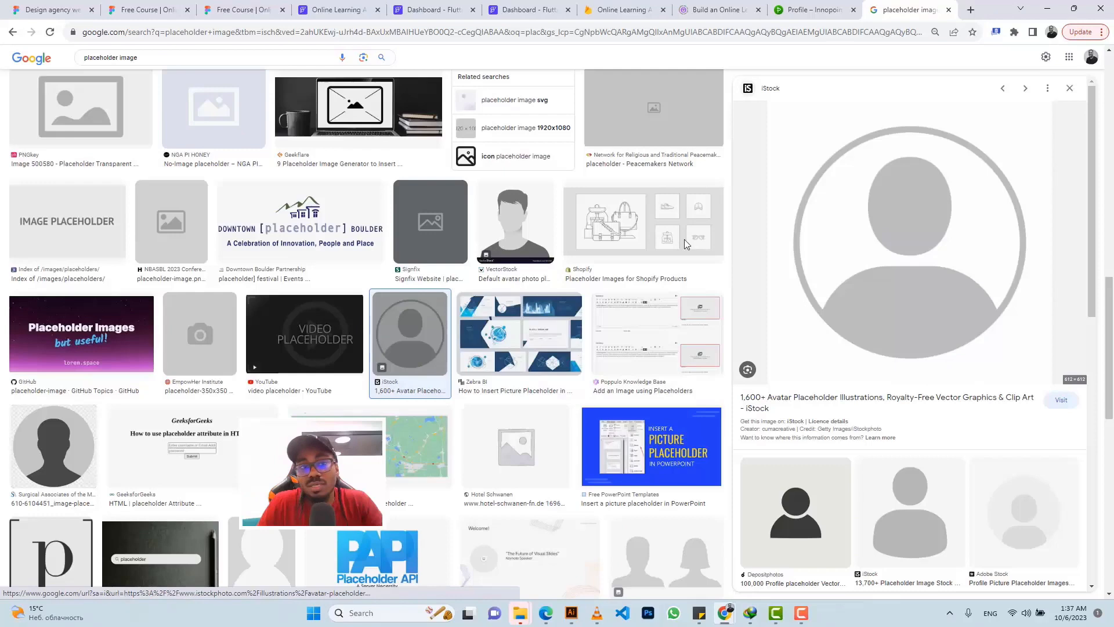
left_click(316, 8)
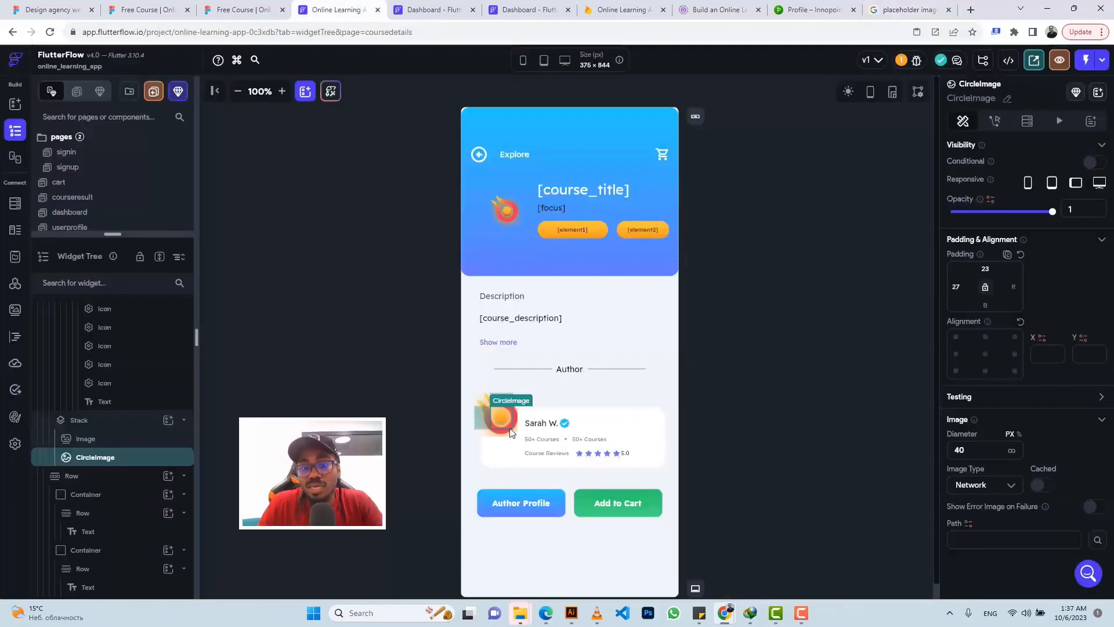
Step: Bind the avatar path to users Document photo_url, with the copied placeholder URL as default
left_click(968, 524)
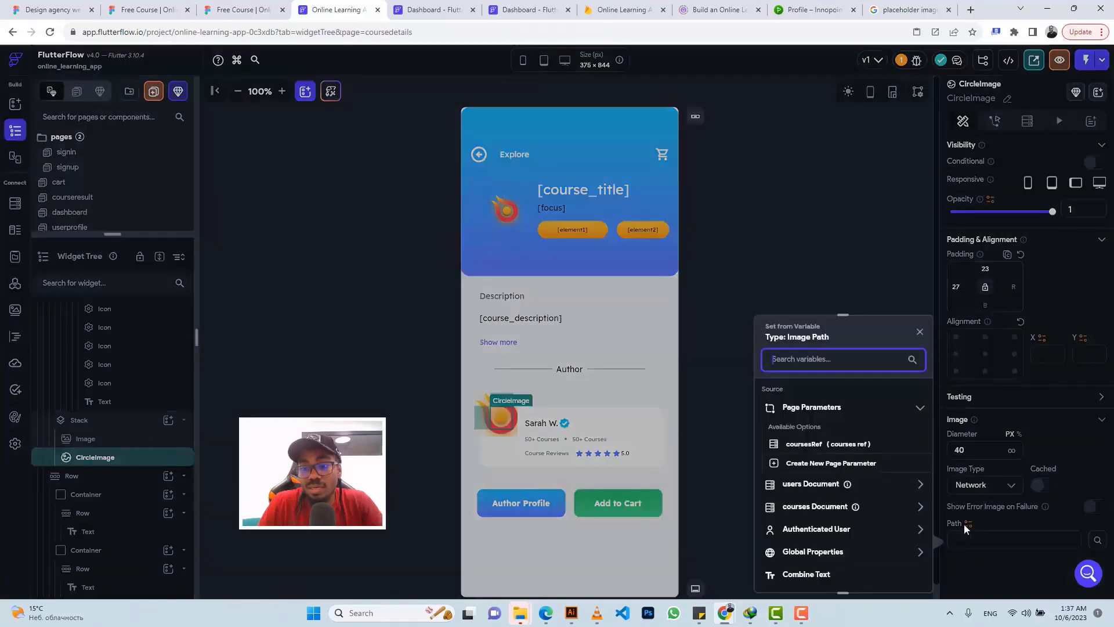
left_click(810, 484)
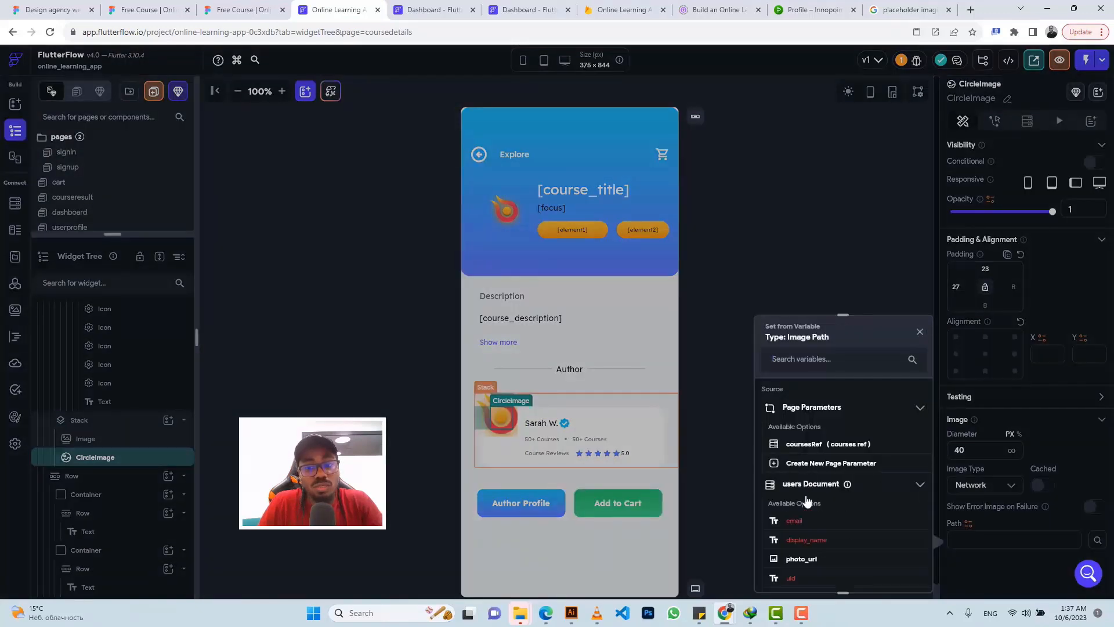
left_click(803, 561)
left_click(980, 540)
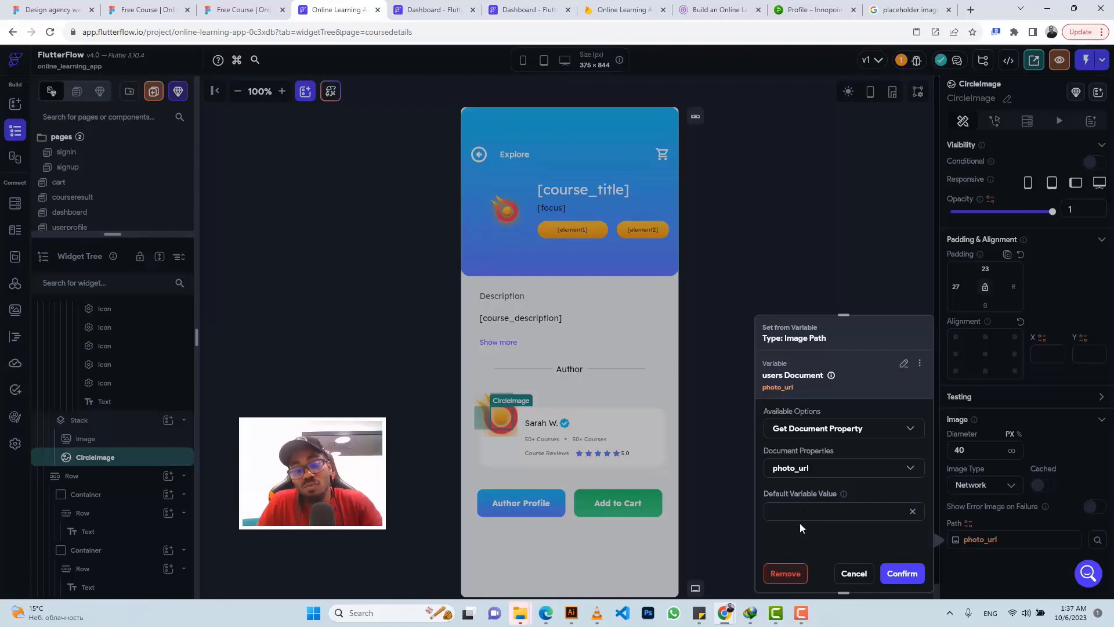
key("ctrl+v")
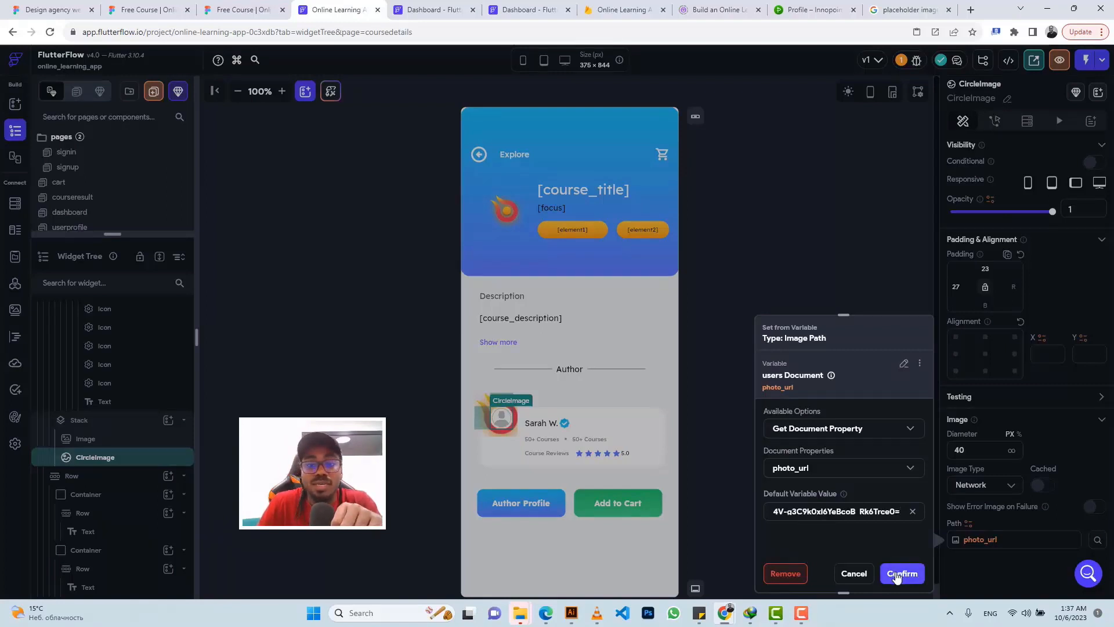
left_click(897, 575)
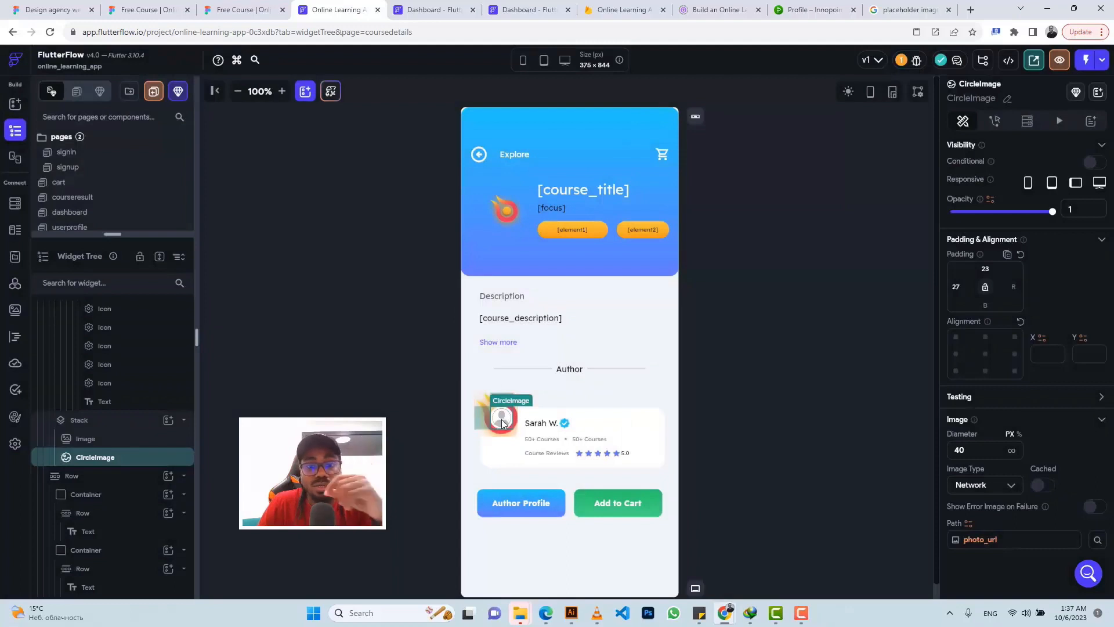
Step: Bind the author name text to the users document's display_name
left_click(545, 430)
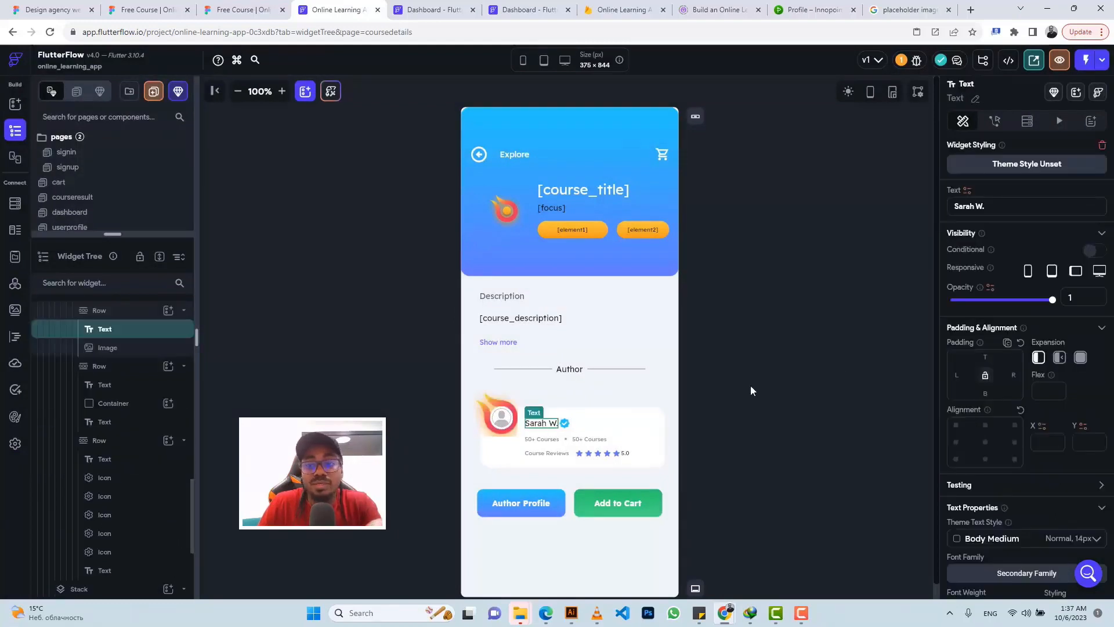
left_click(967, 193)
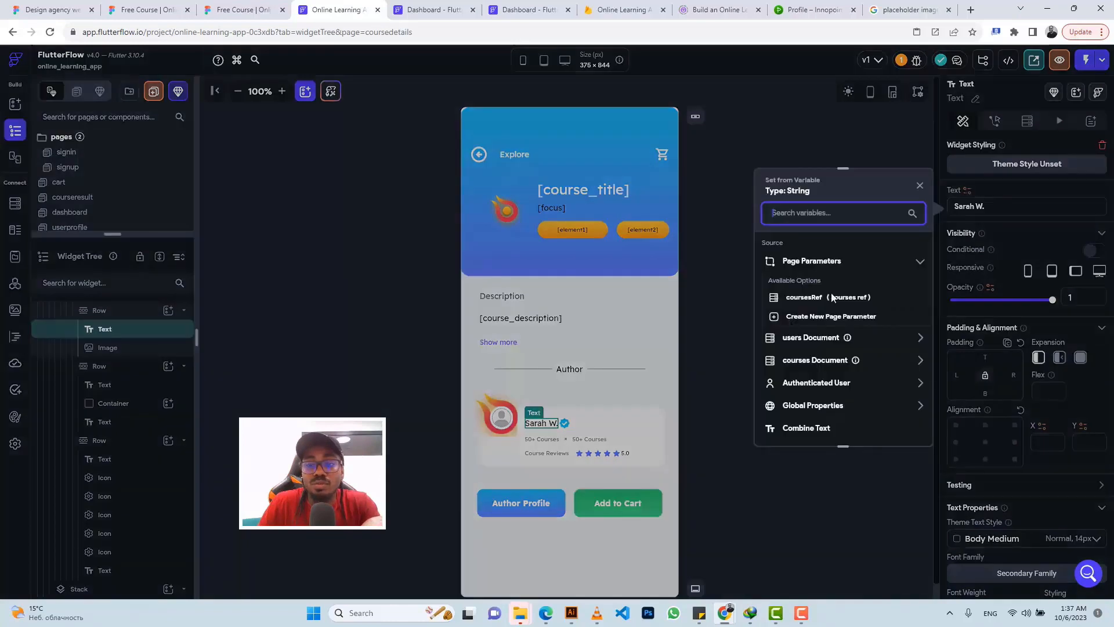
left_click(806, 339)
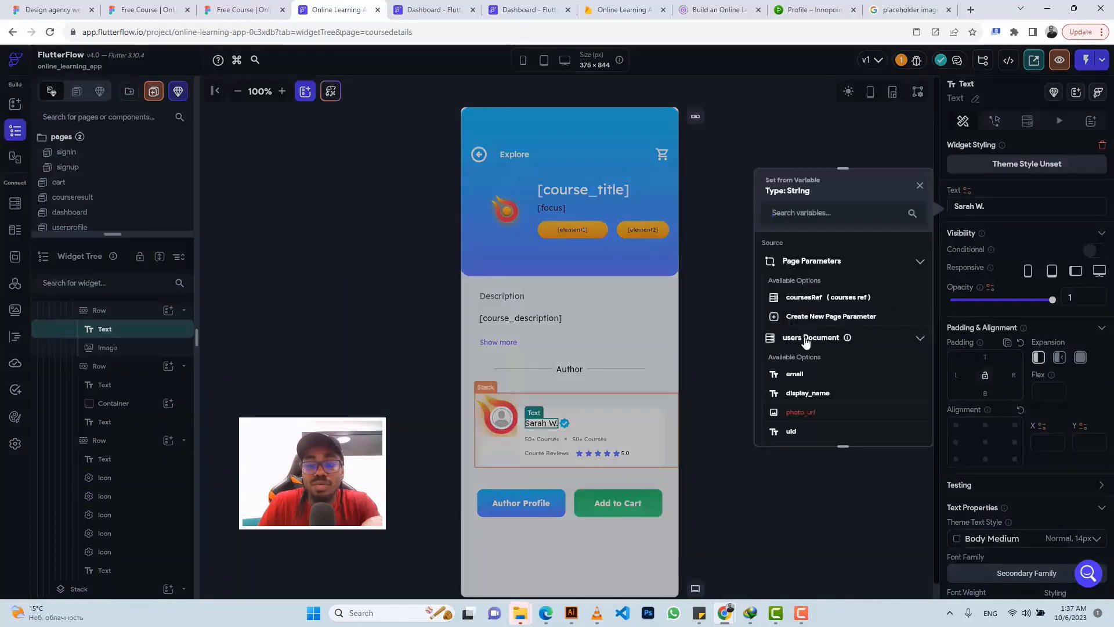
left_click(800, 396)
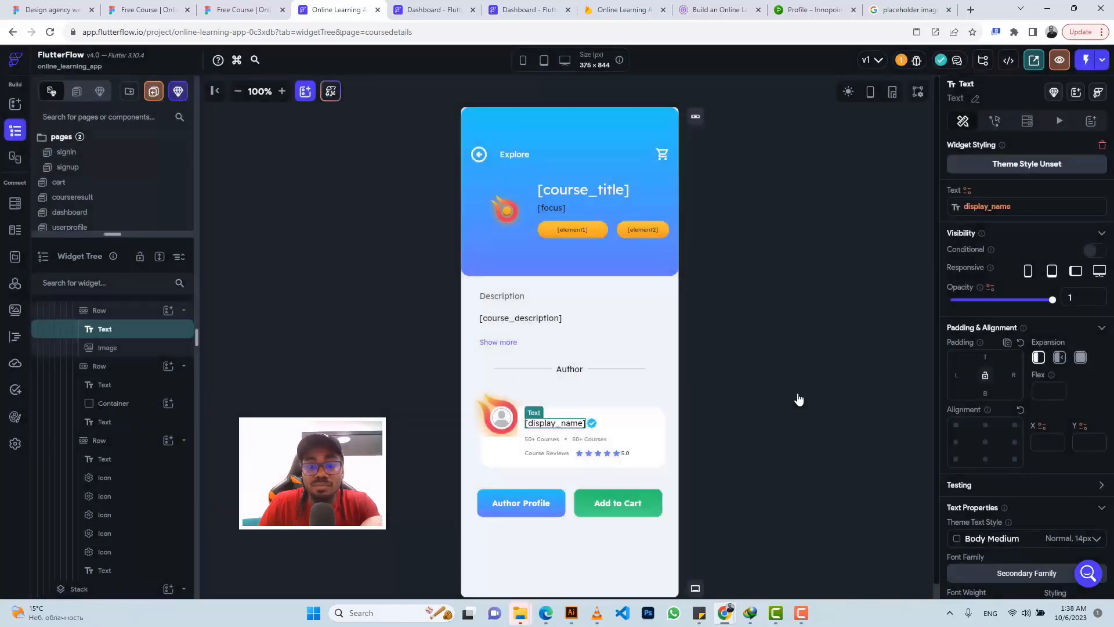
left_click(548, 444)
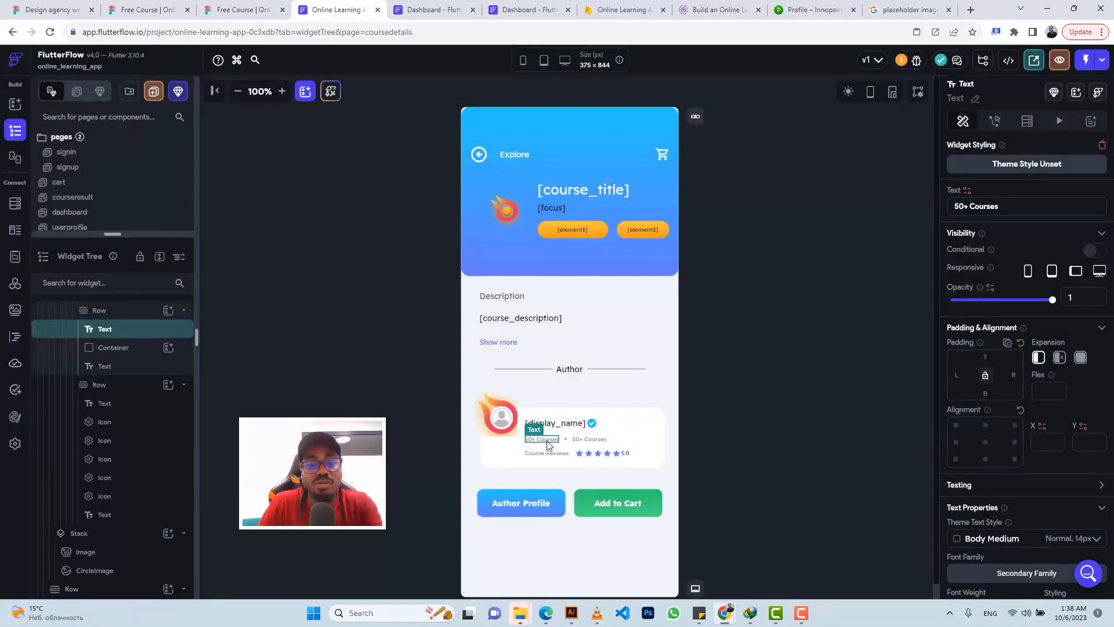
Step: Set the courses text to Combine Text, with users Document num_of_courses as Text 1
left_click(967, 192)
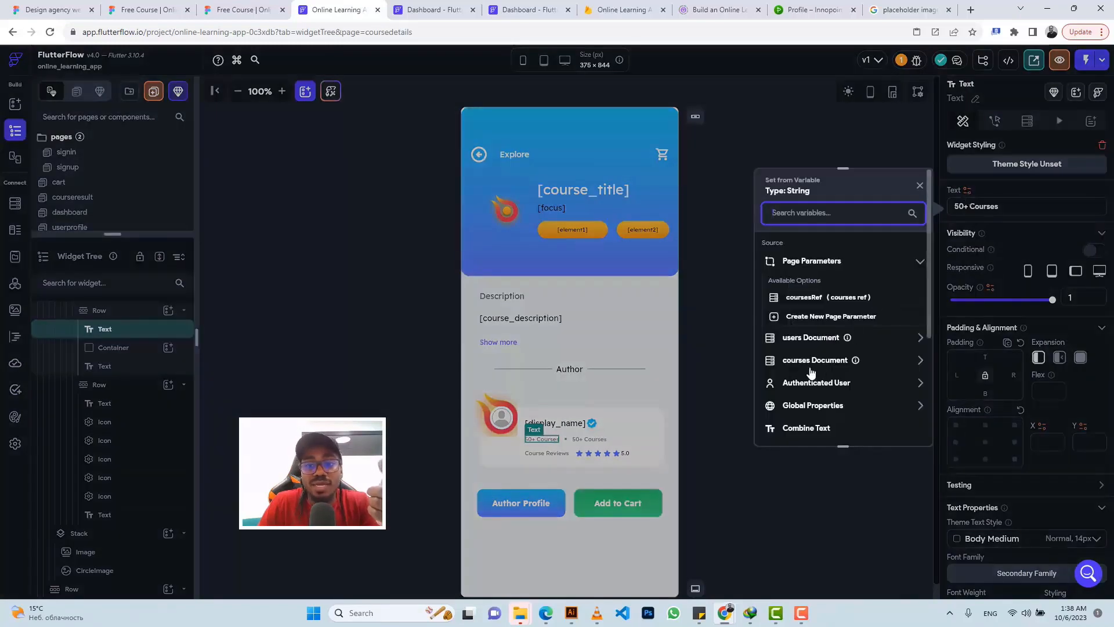
scroll(808, 377, "down", 1)
scroll(808, 377, "down", 1)
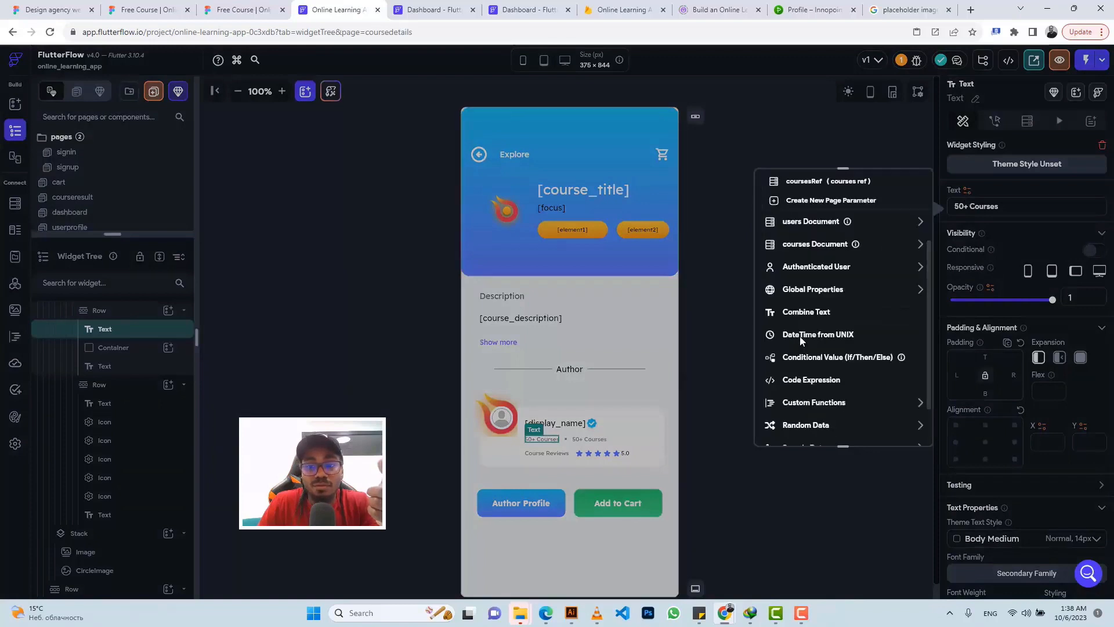
left_click(802, 312)
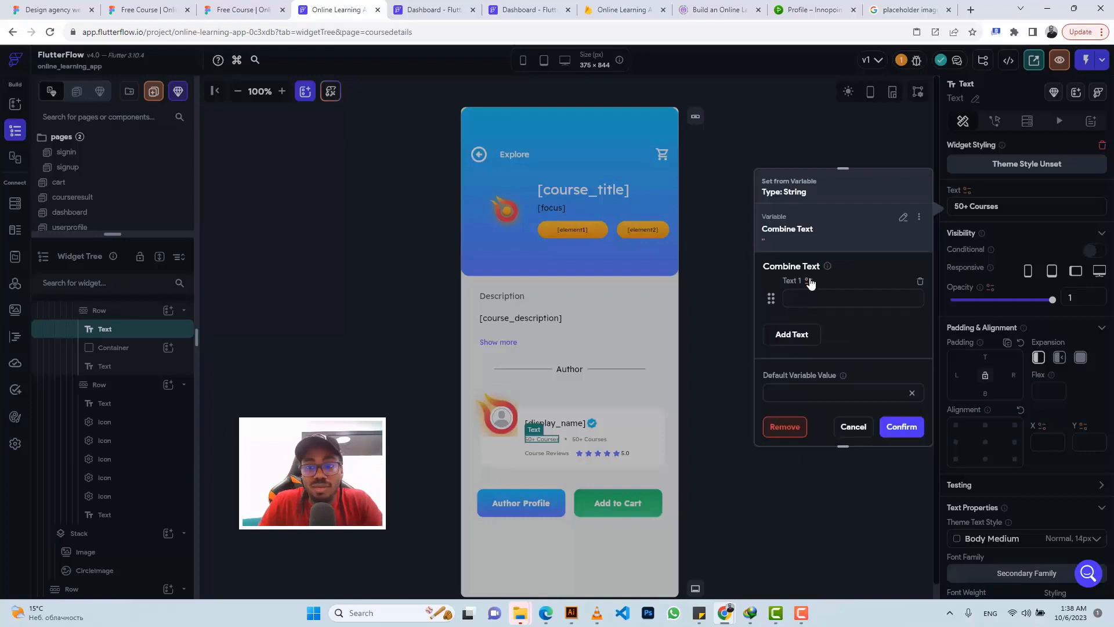
left_click(796, 297)
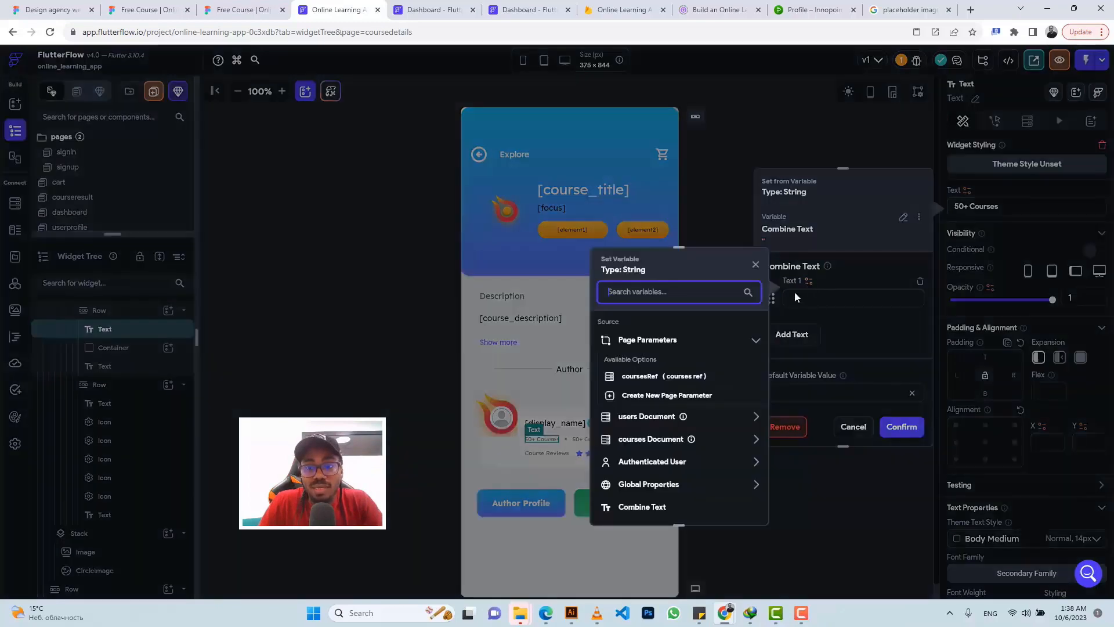
left_click(643, 421)
scroll(645, 418, "down", 3)
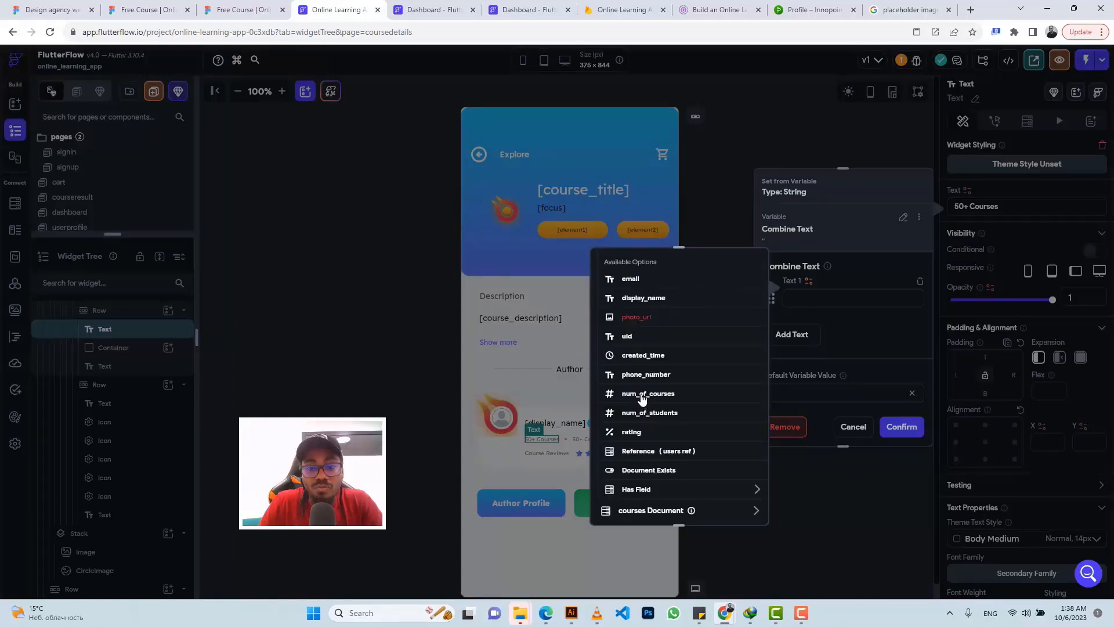
left_click(642, 395)
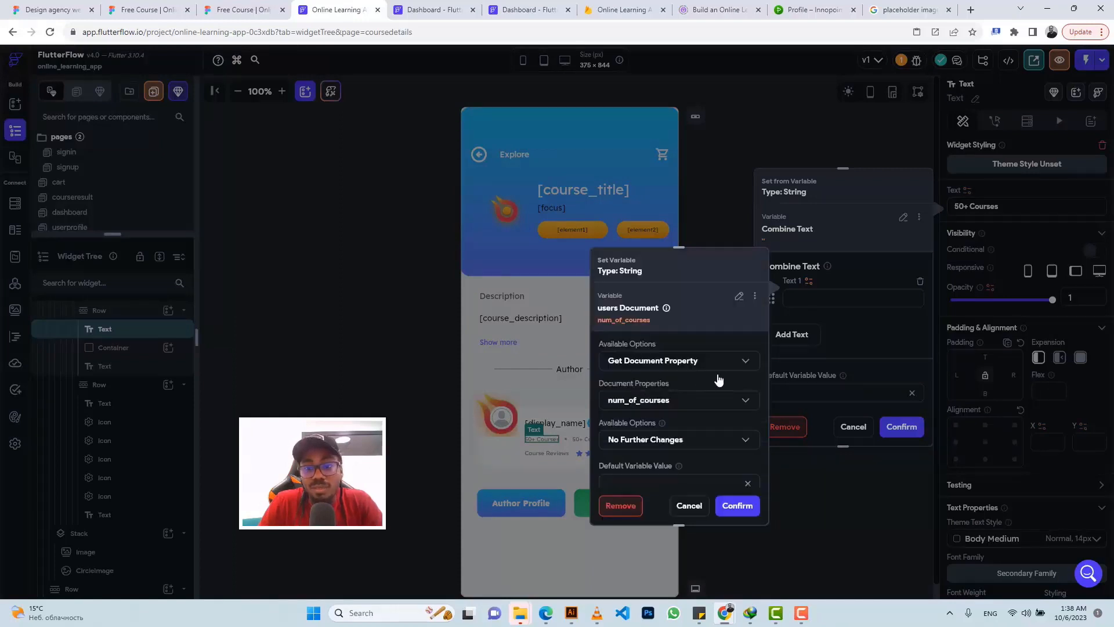
Step: Leave num_of_courses without number formatting and confirm it as the first piece
left_click(670, 444)
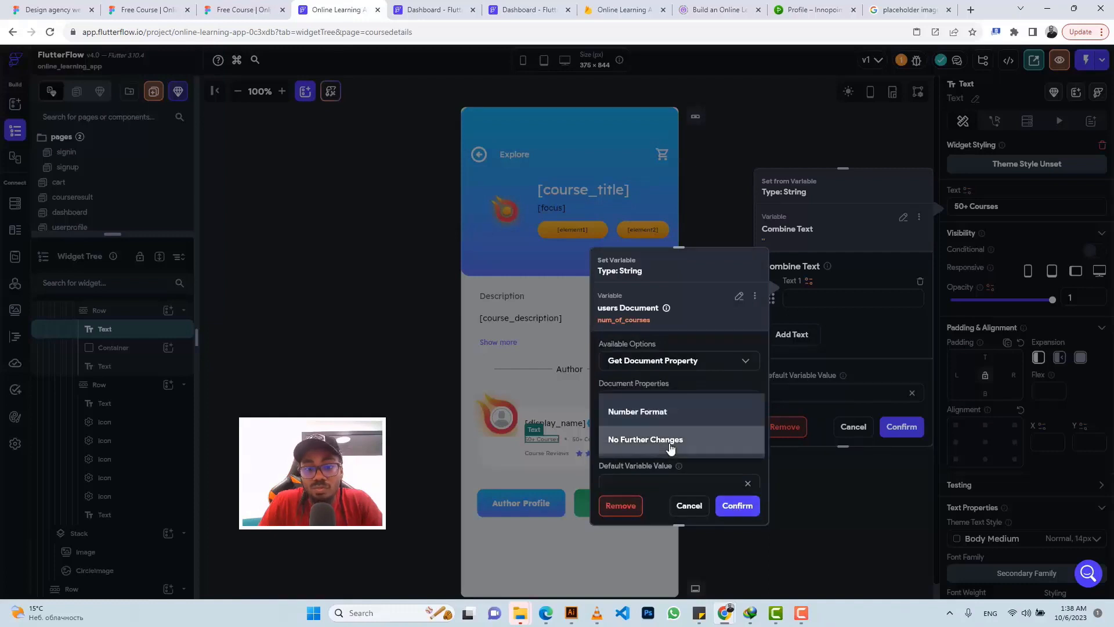
left_click(659, 413)
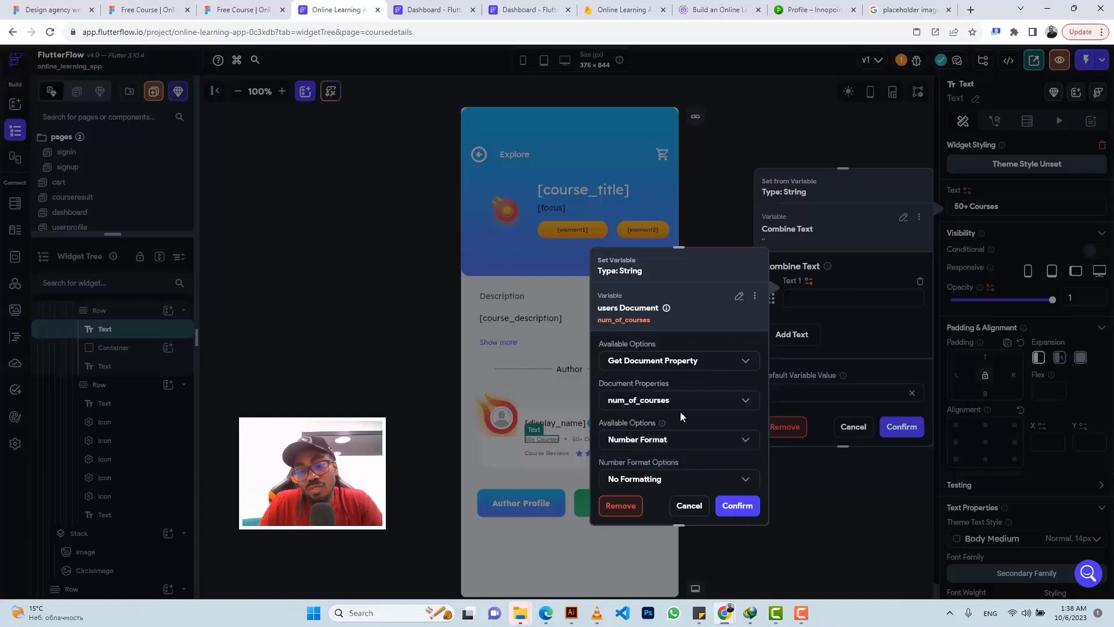
scroll(673, 415, "down", 1)
left_click(661, 426)
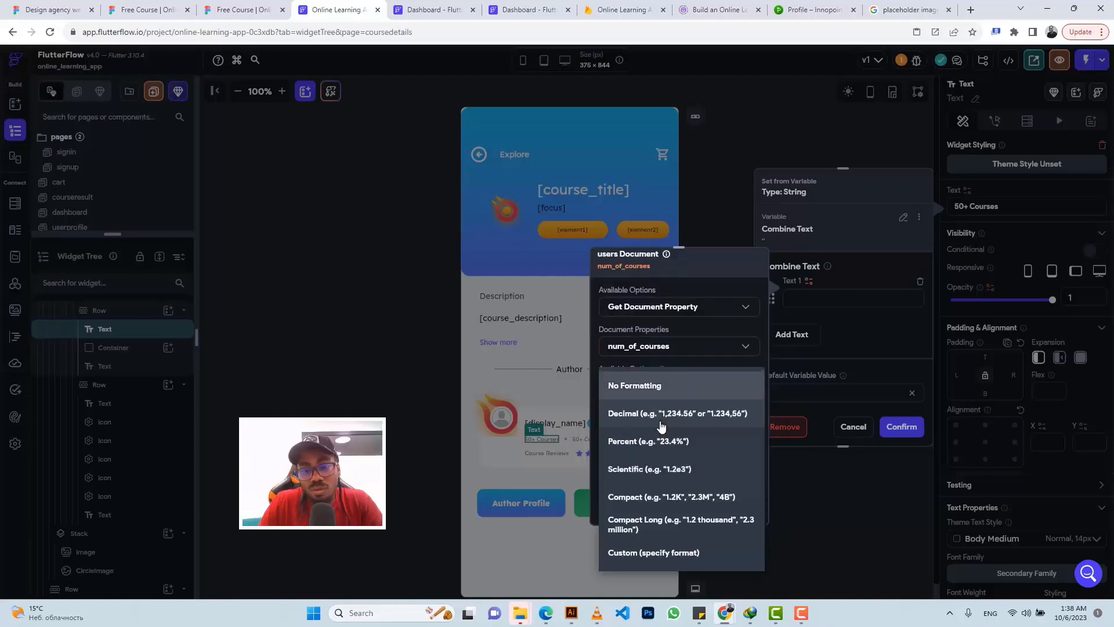
left_click(676, 363)
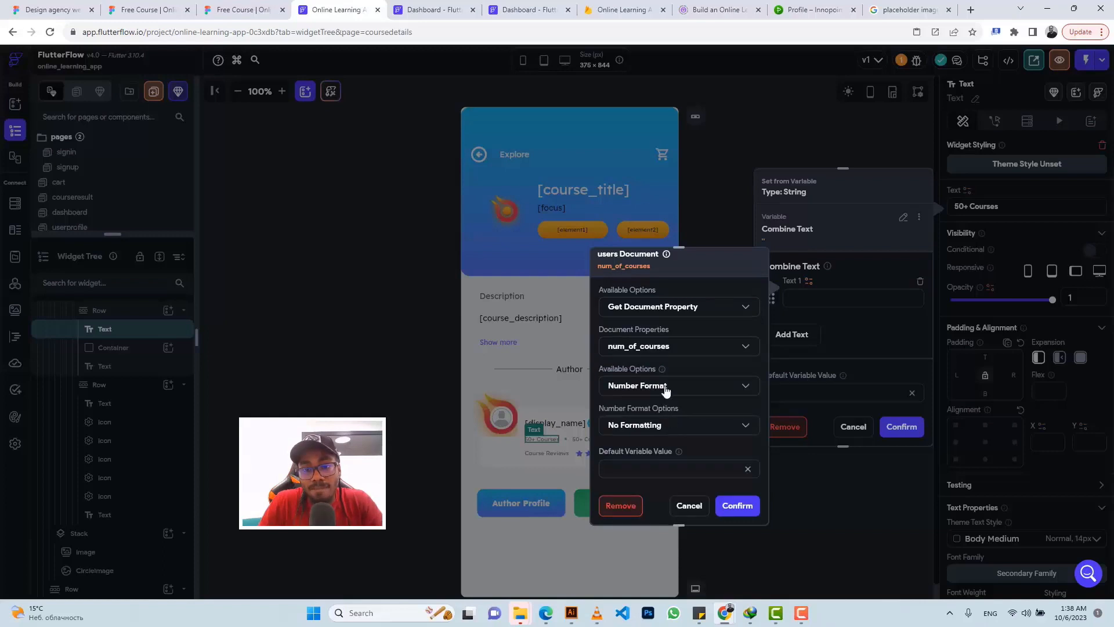
left_click(665, 388)
left_click(668, 418)
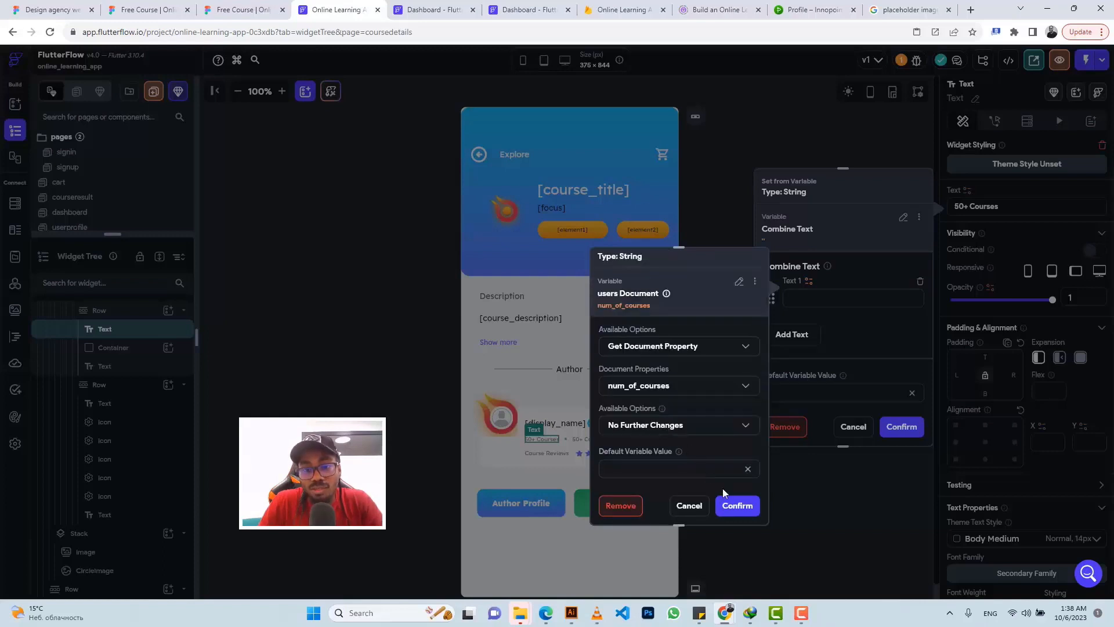
left_click(732, 504)
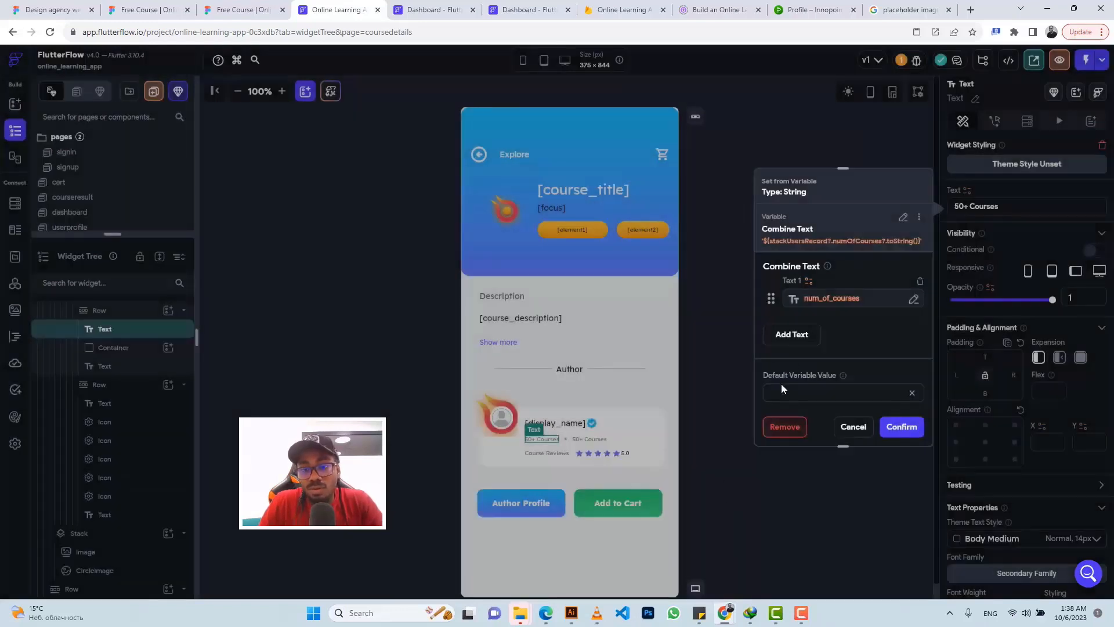
Step: Add '+' and 'Courses' as further text pieces and apply the combined label
left_click(793, 336)
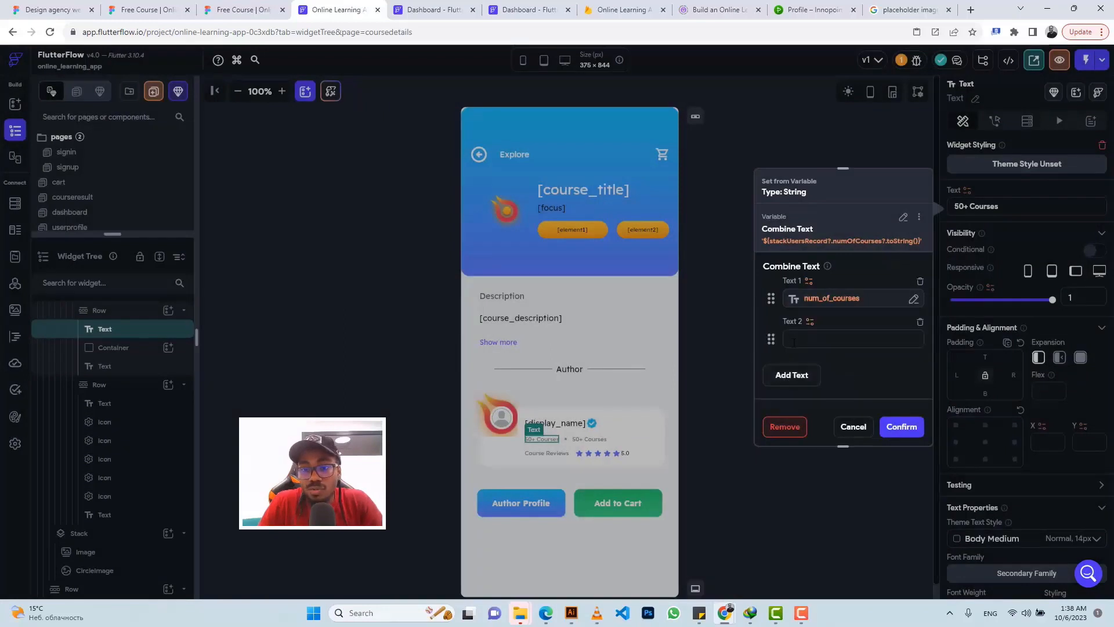
left_click(795, 341)
type("+")
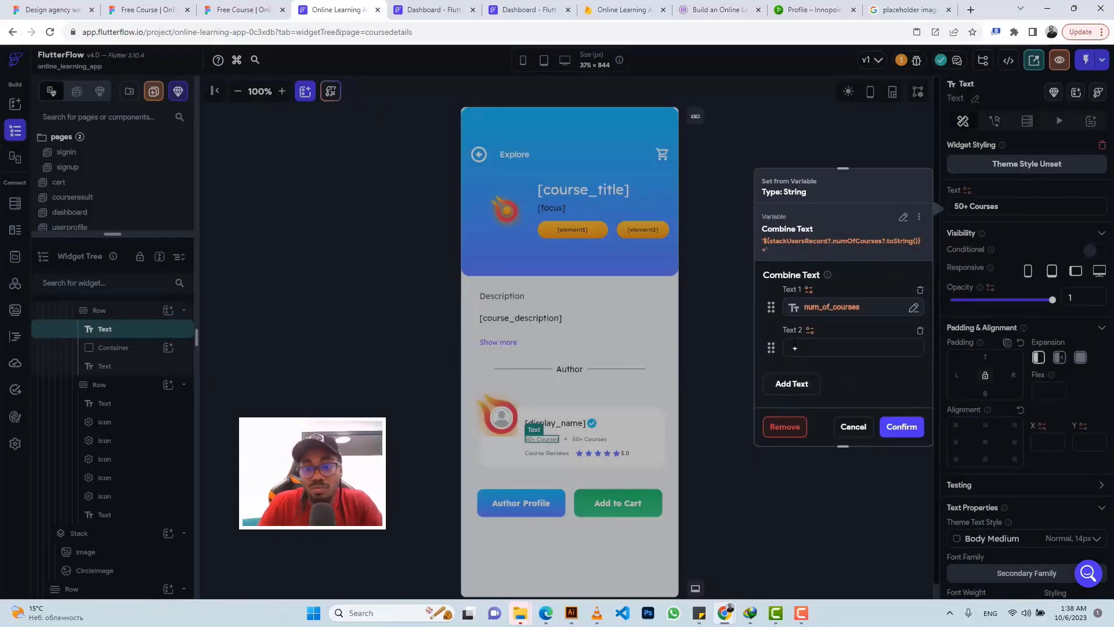
left_click(776, 383)
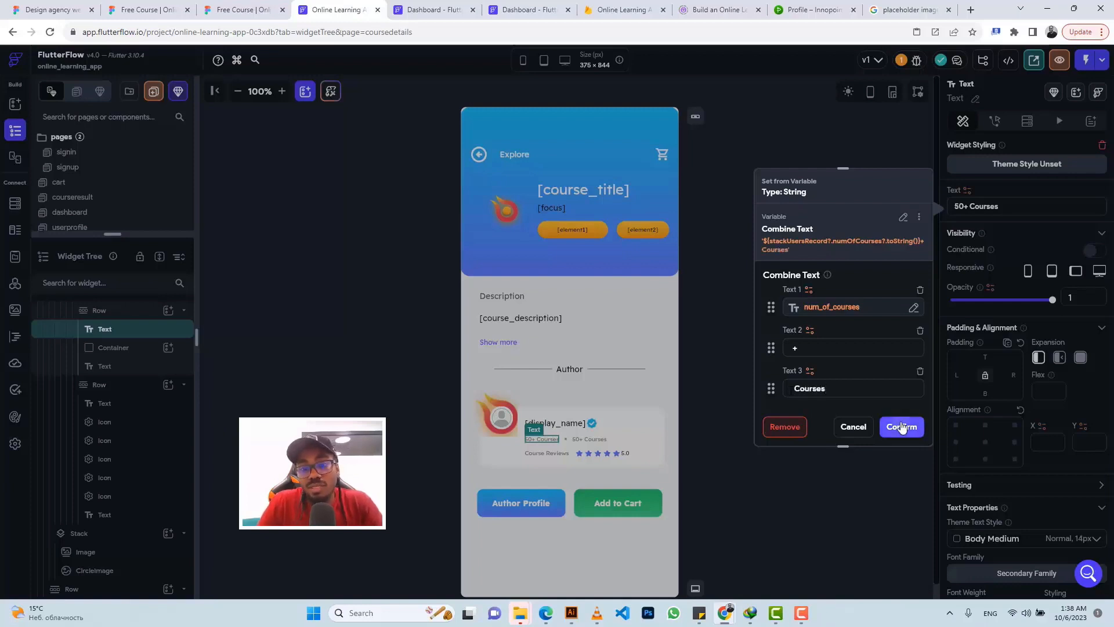
left_click(901, 427)
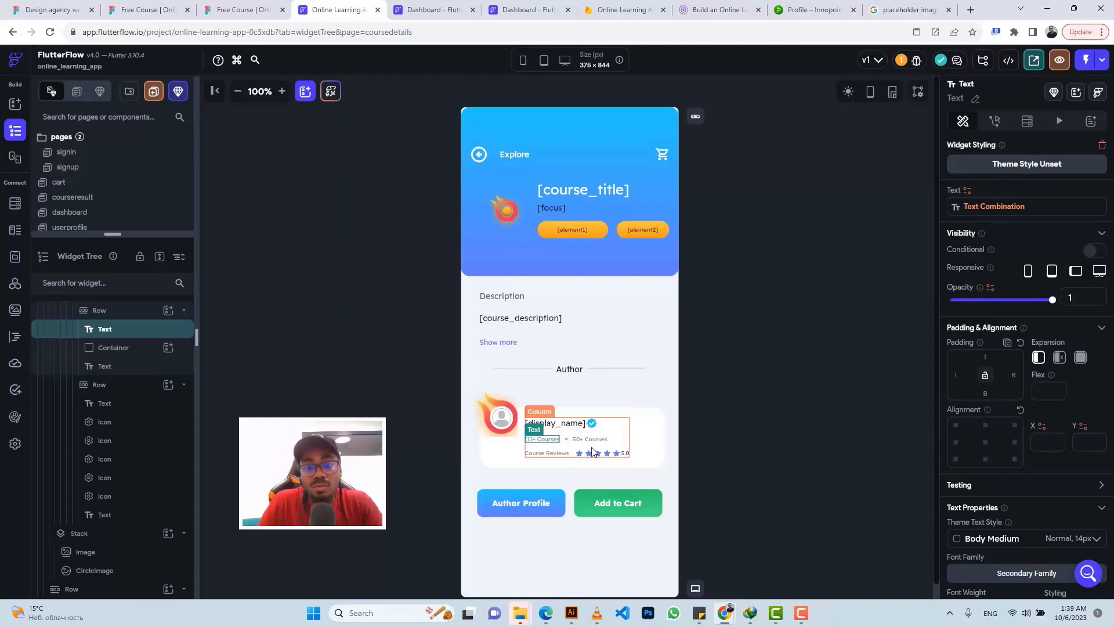
left_click(222, 7)
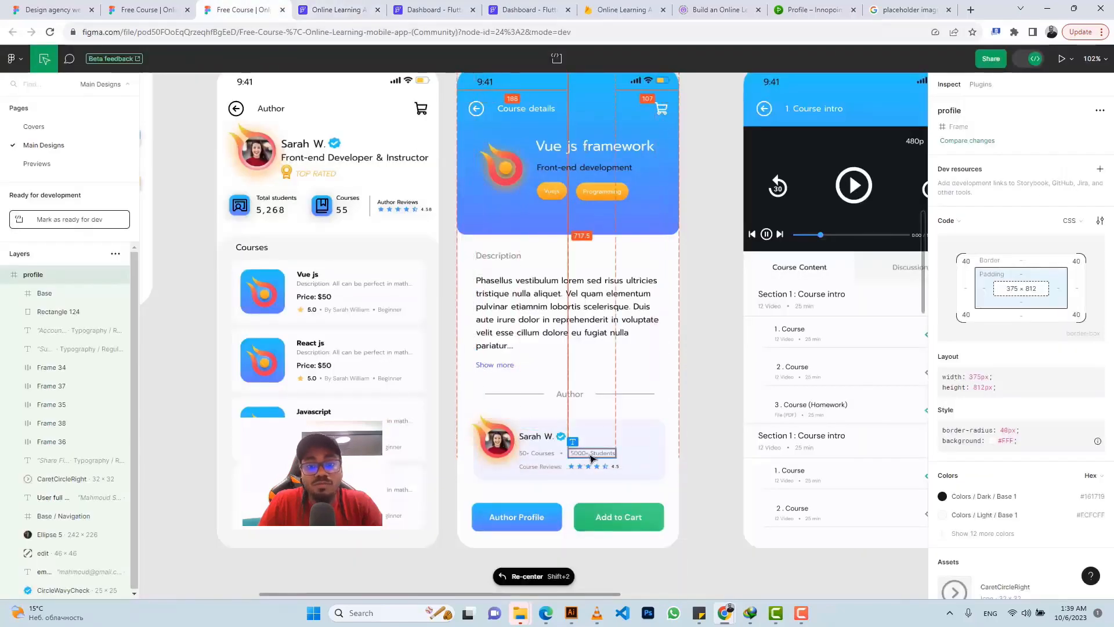
left_click(337, 9)
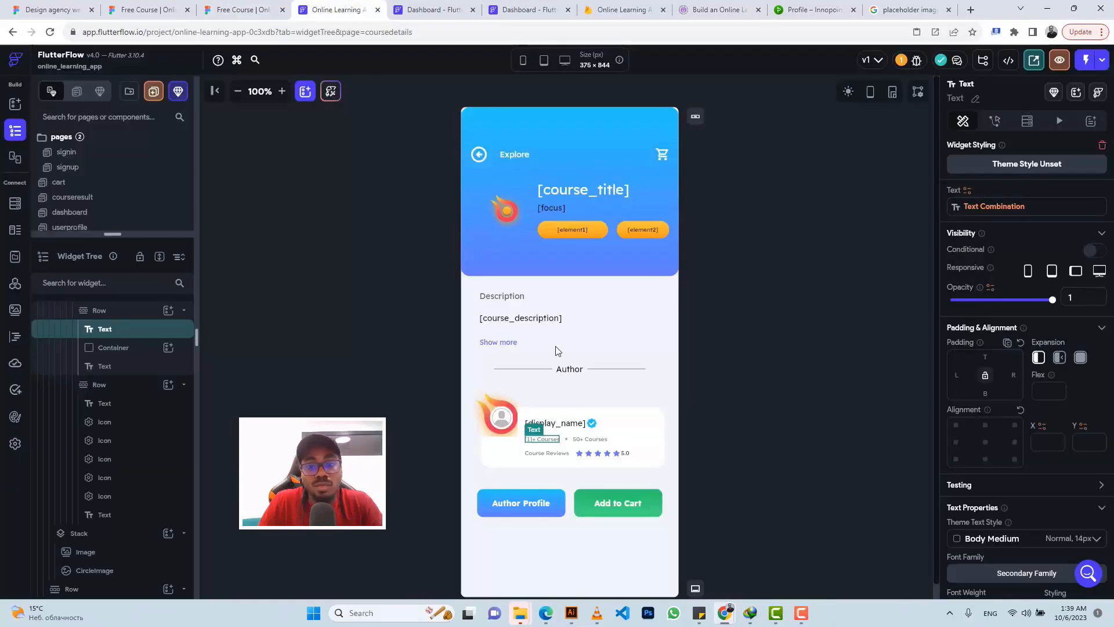
Step: Set the student count text to Combine Text, with users Document num_of_students as Text 1
left_click(602, 443)
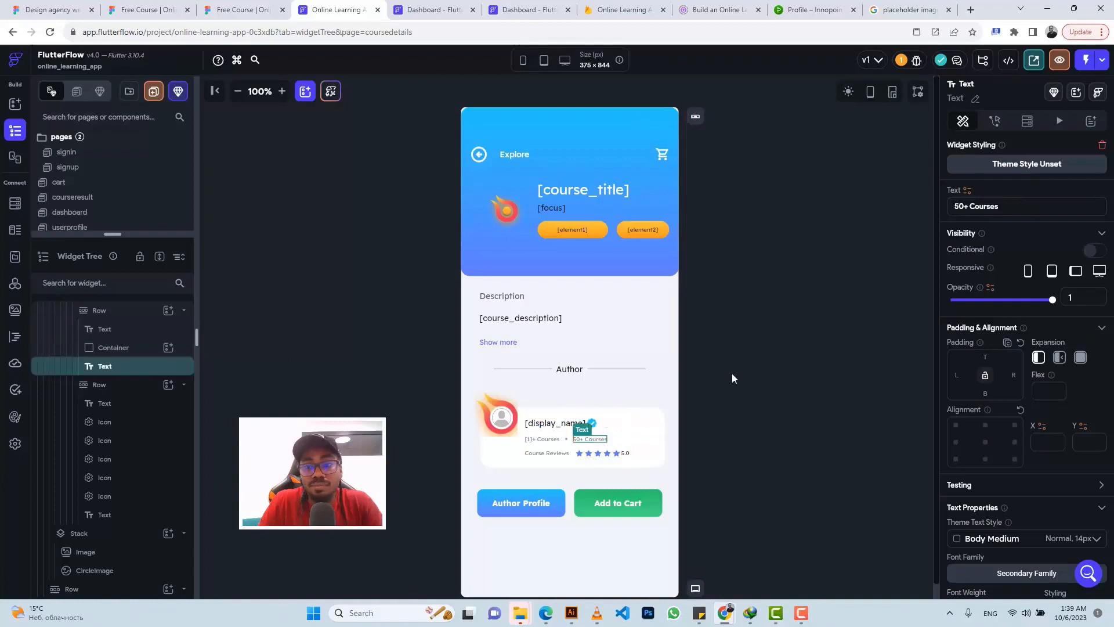
left_click(968, 193)
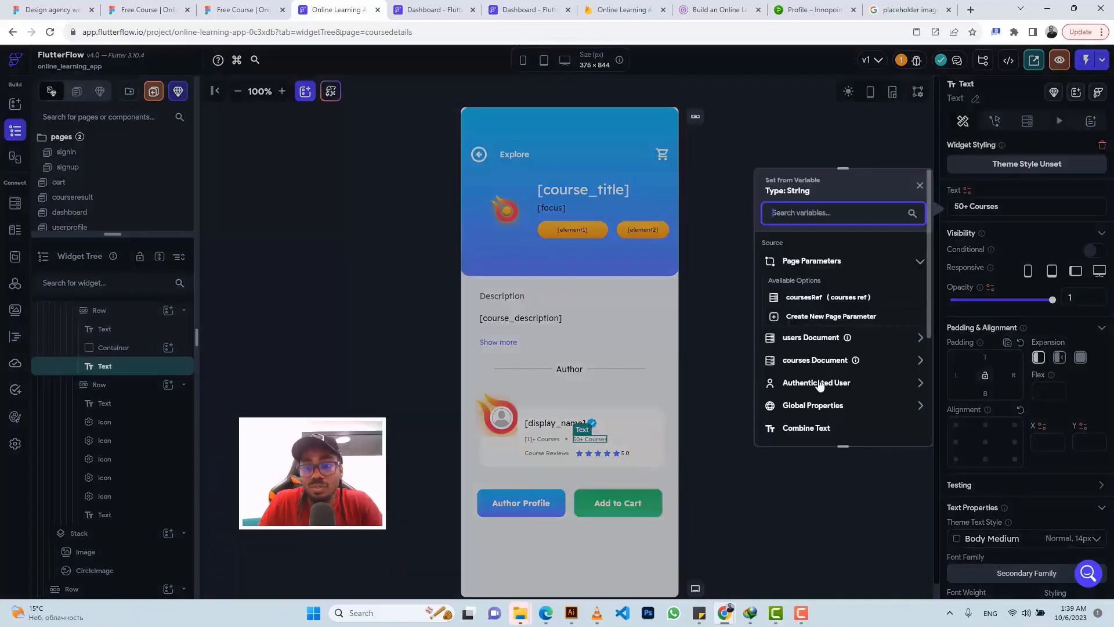
left_click(809, 429)
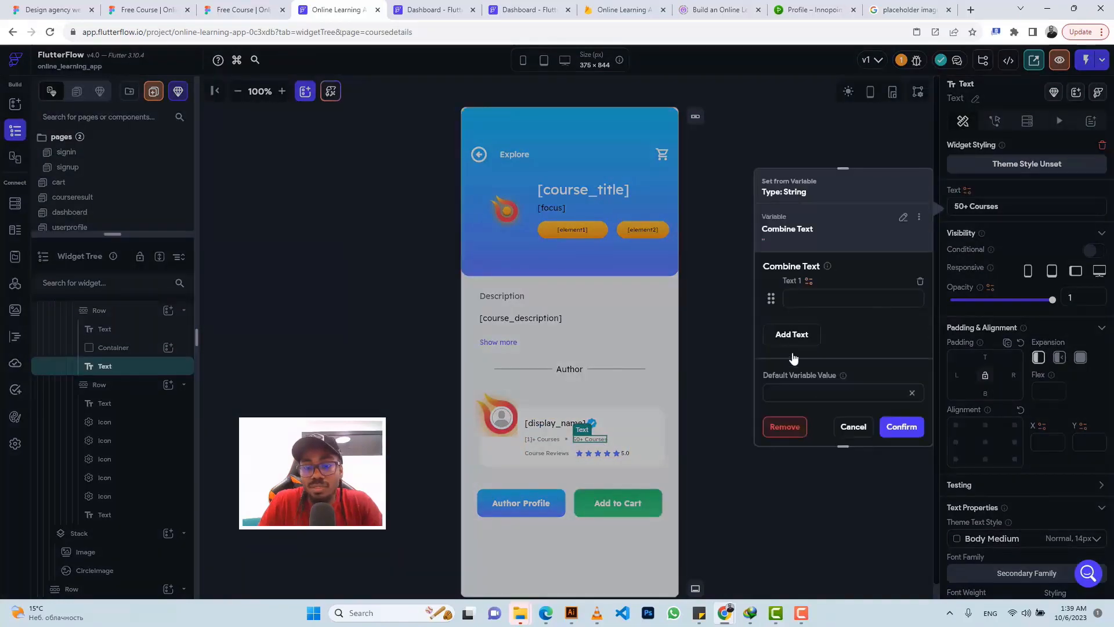
left_click(809, 282)
left_click(653, 417)
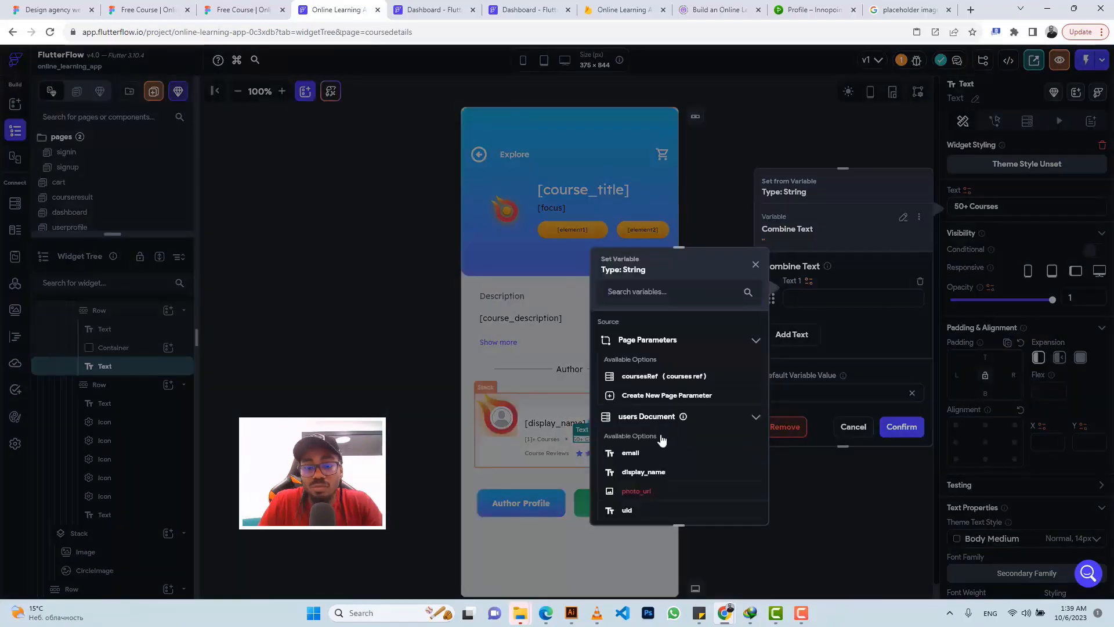
scroll(661, 438, "down", 5)
left_click(653, 419)
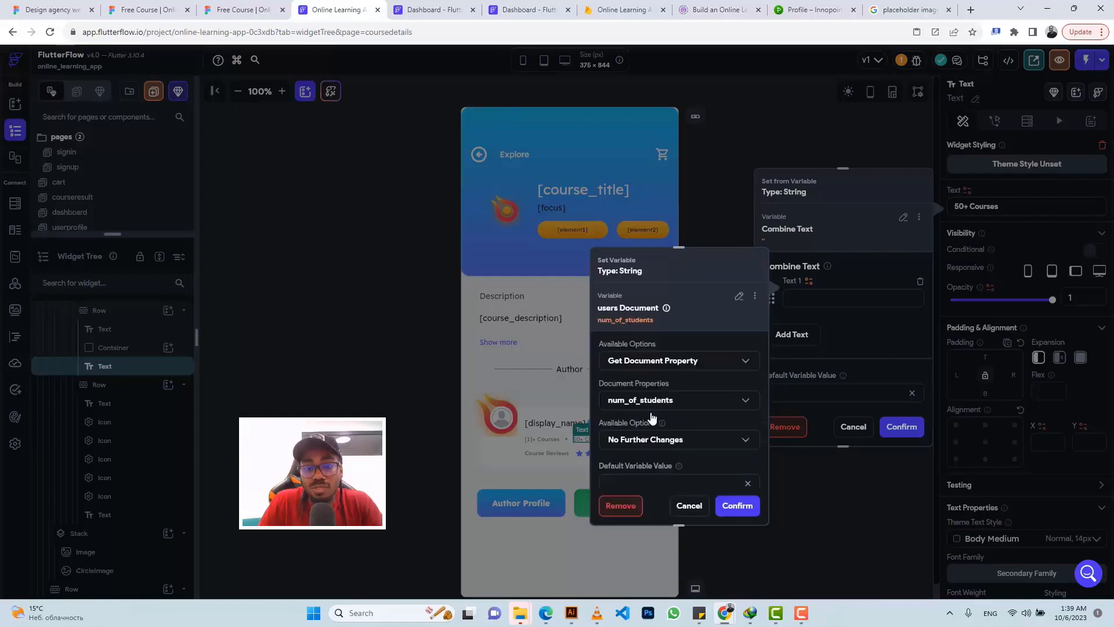
left_click(732, 506)
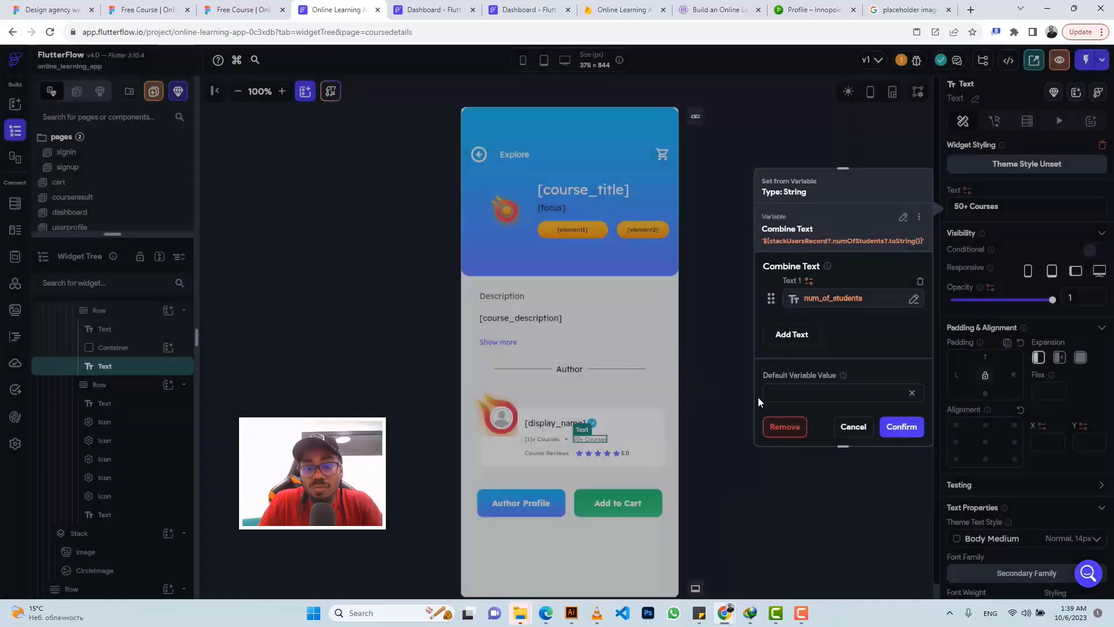
Step: Add '+' and 'Students' text pieces and apply the combined students label
left_click(789, 336)
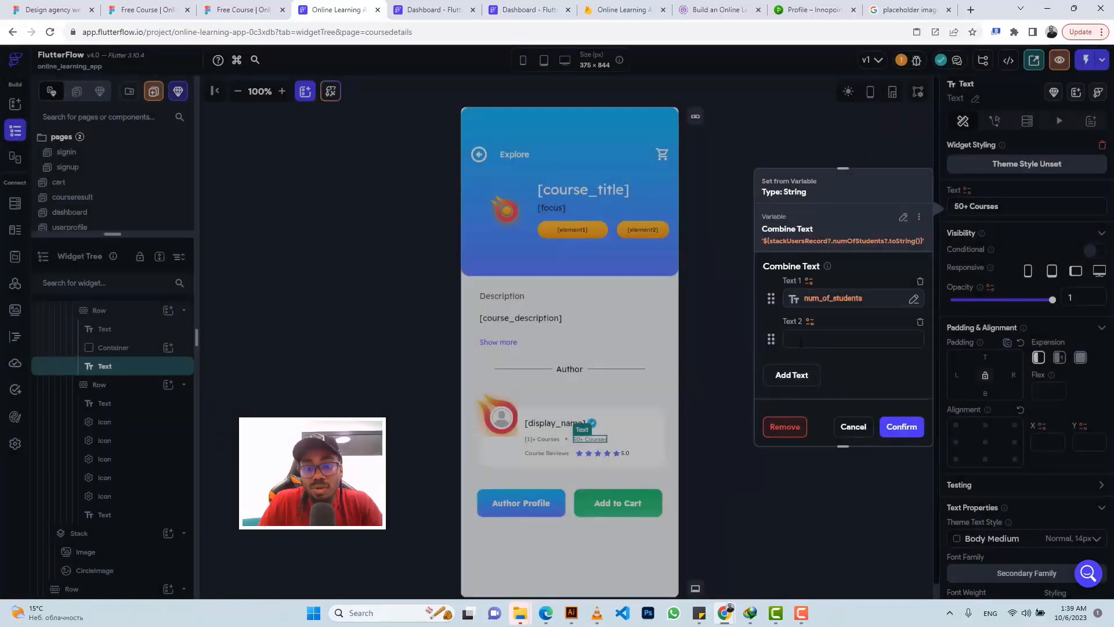
type("+")
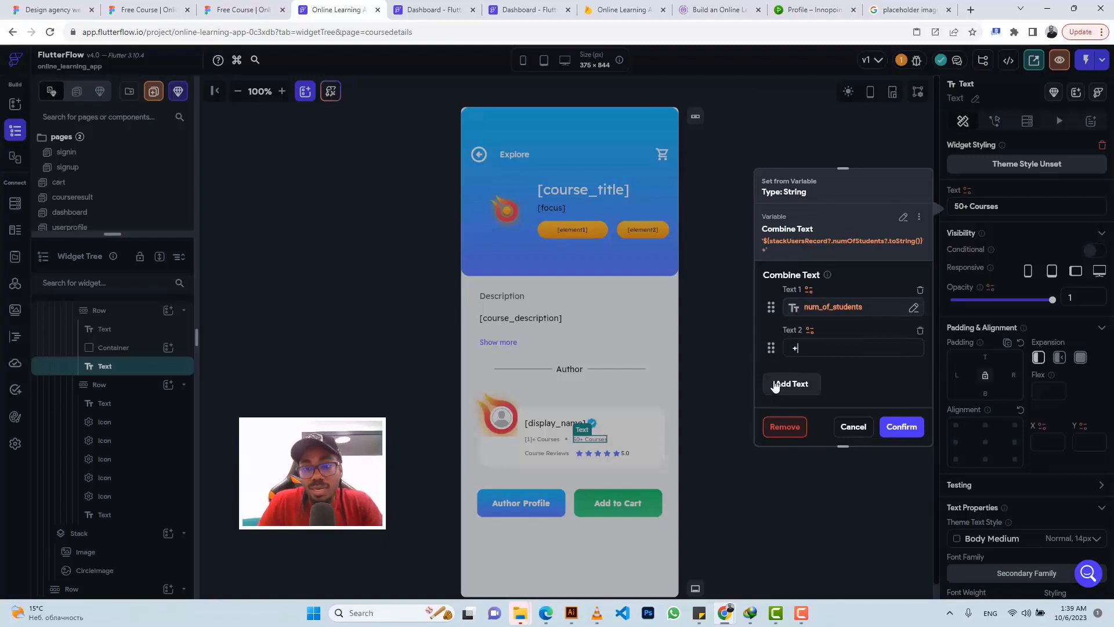
left_click(798, 383)
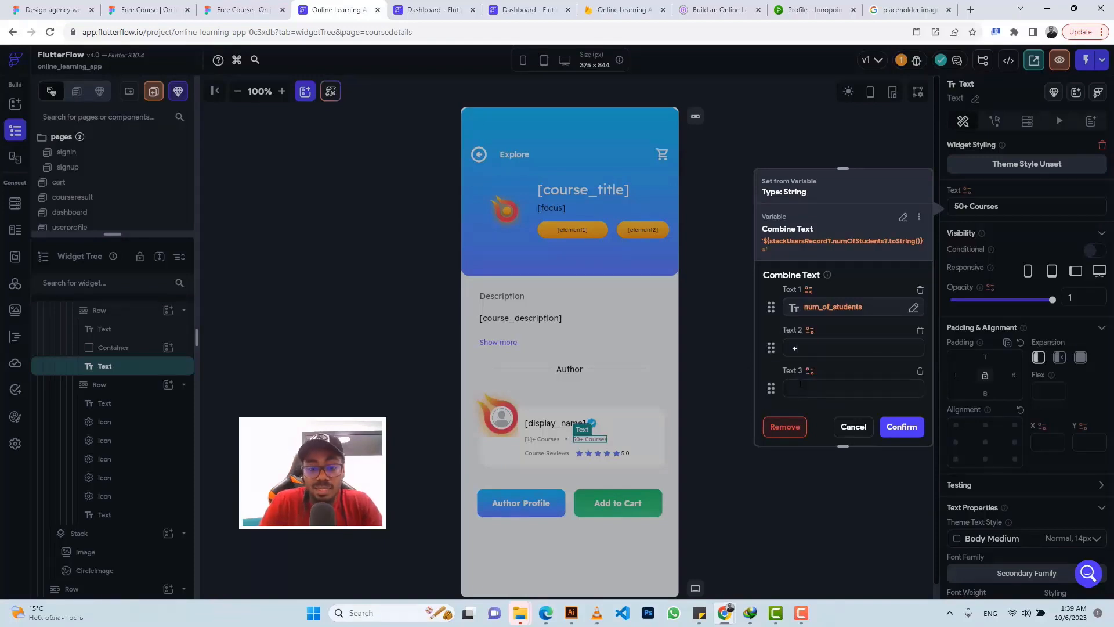
type("Students")
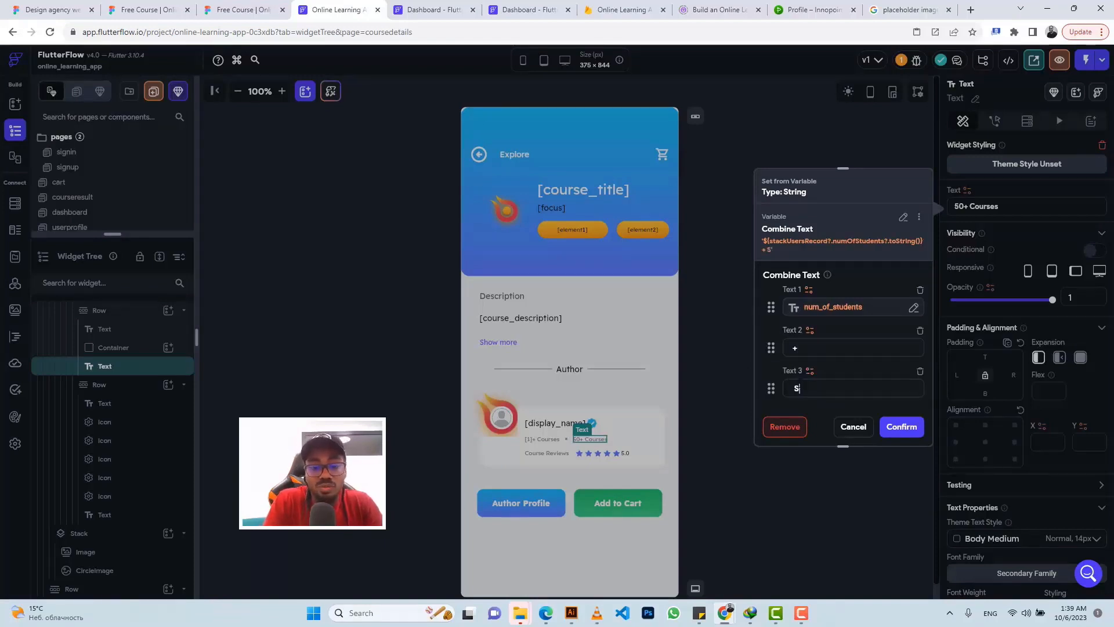
left_click(902, 428)
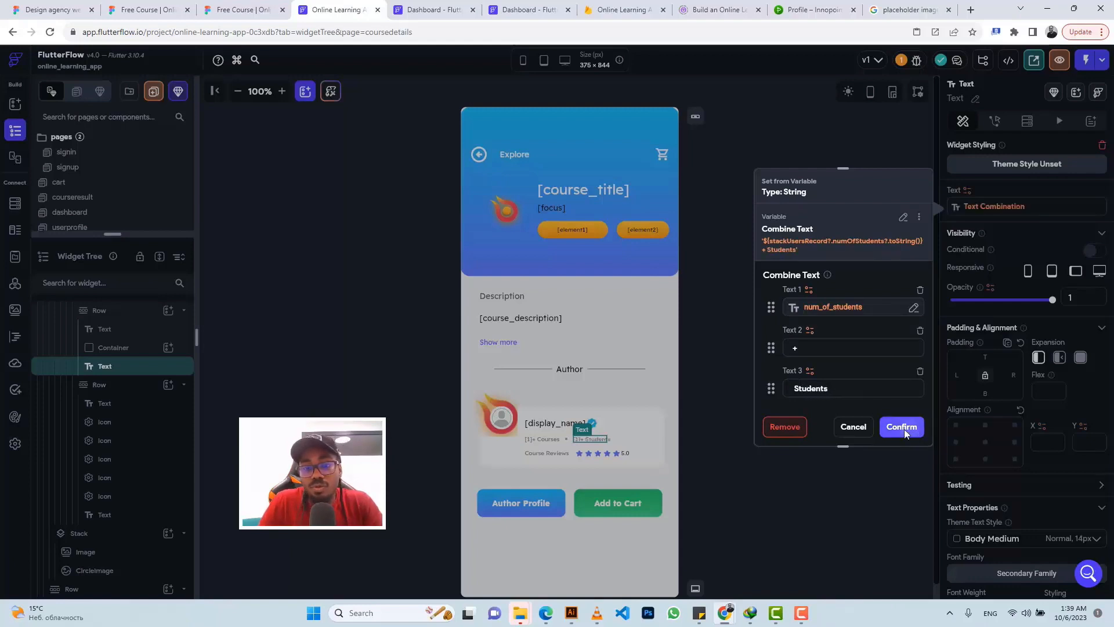
left_click(624, 454)
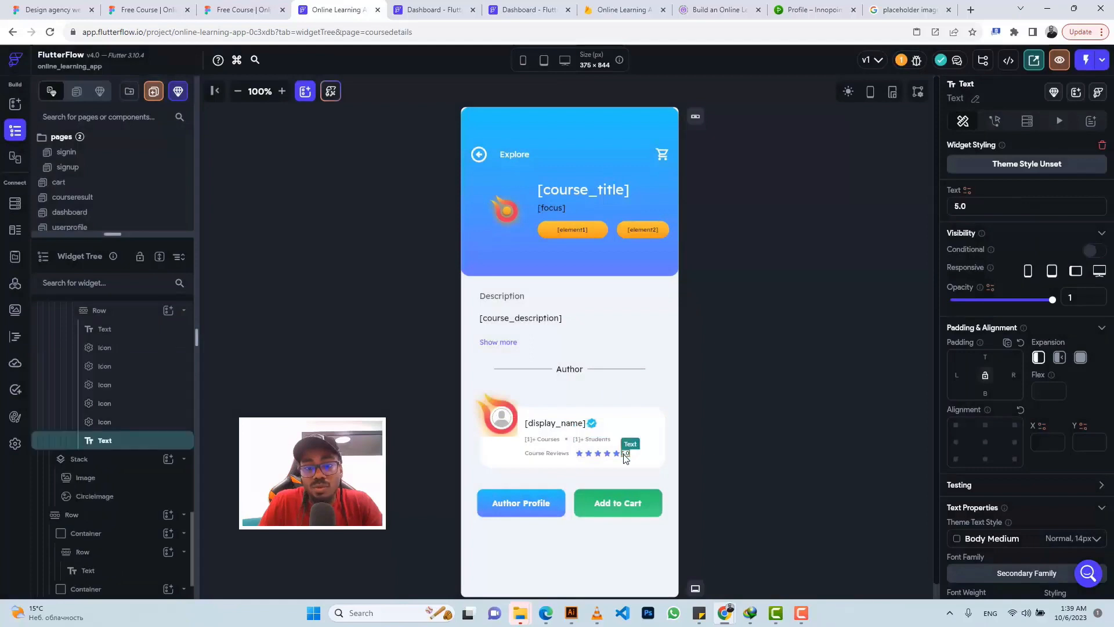
Step: Bind the 5.0 rating text to the users document's rating field using Number Format
left_click(967, 192)
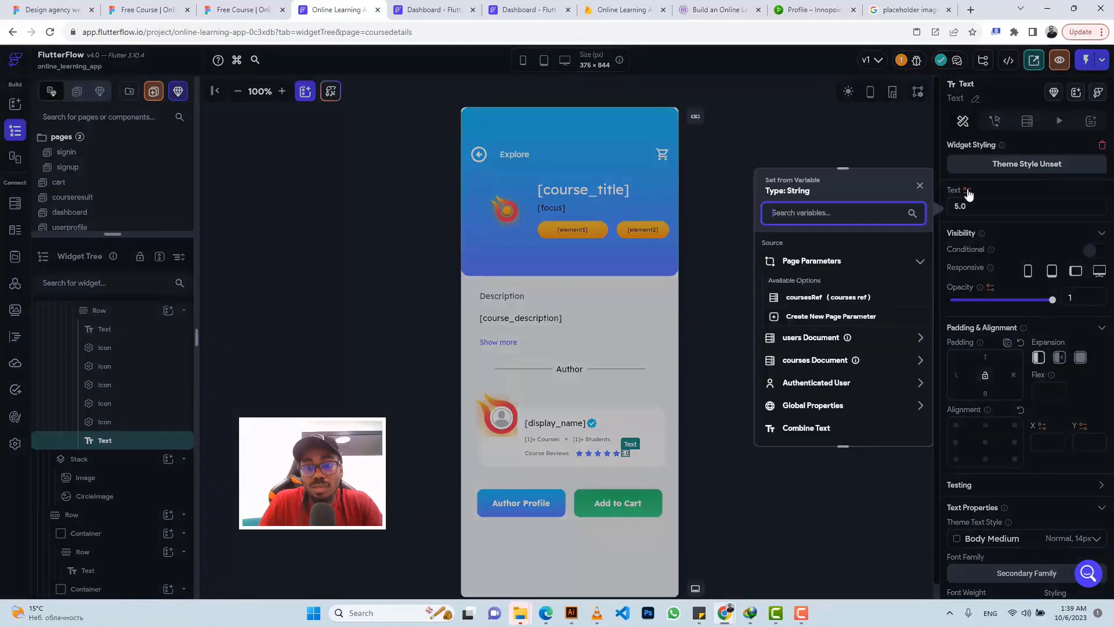
left_click(804, 338)
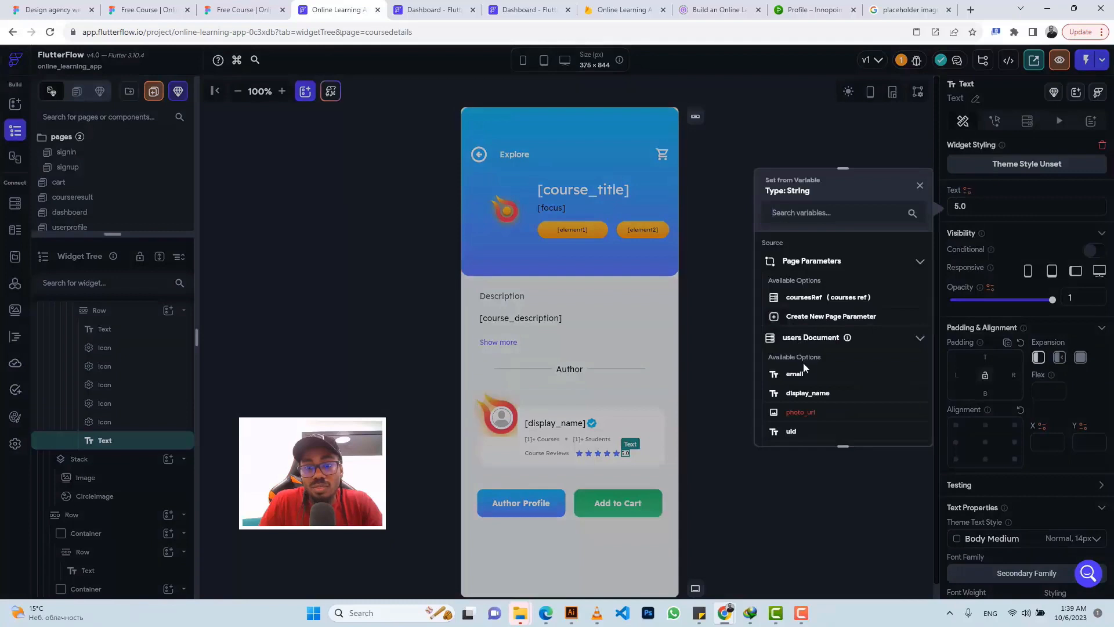
scroll(803, 363, "down", 3)
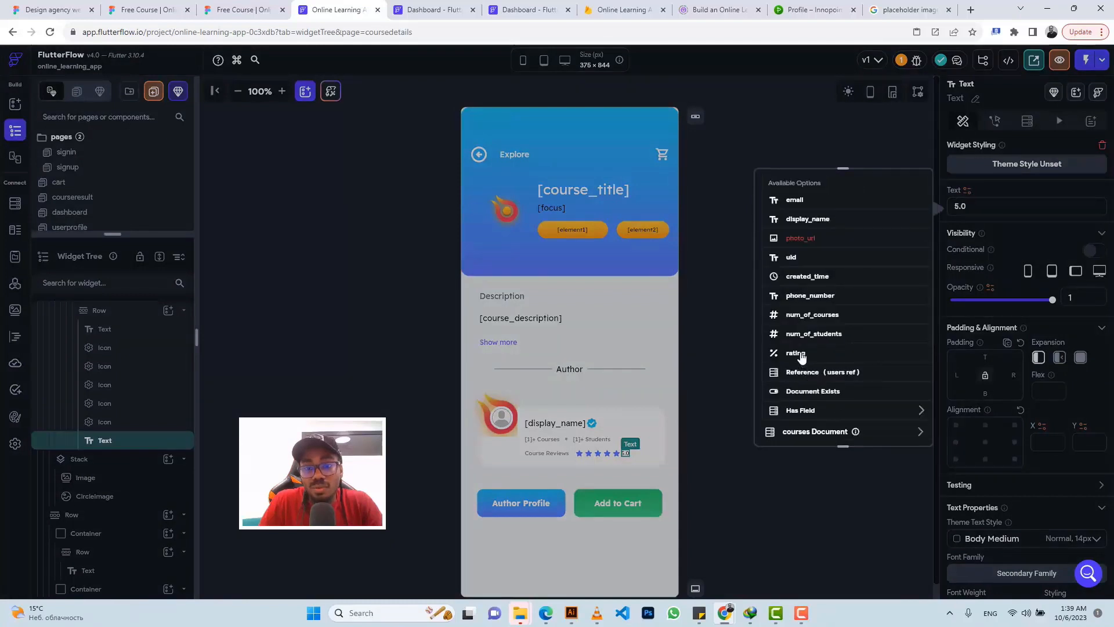
left_click(796, 353)
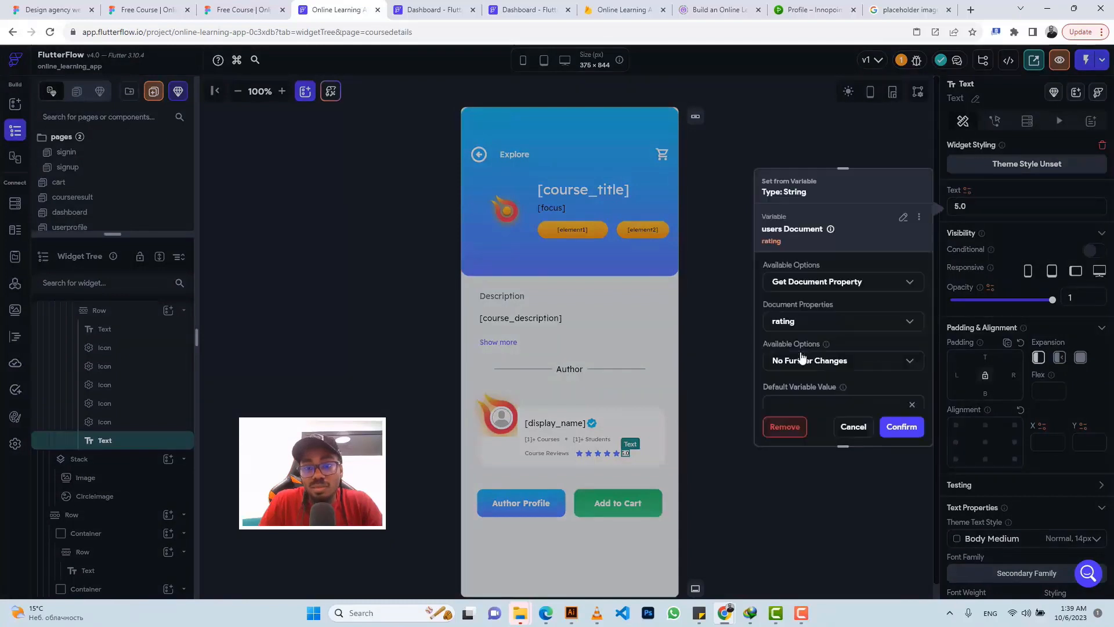
left_click(897, 431)
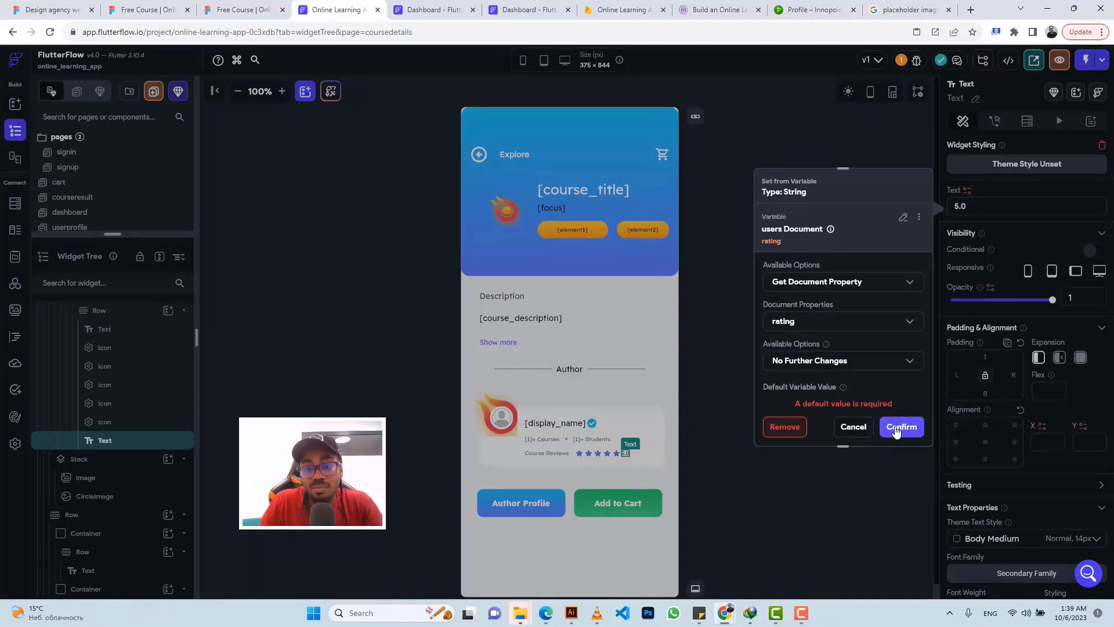
left_click(849, 364)
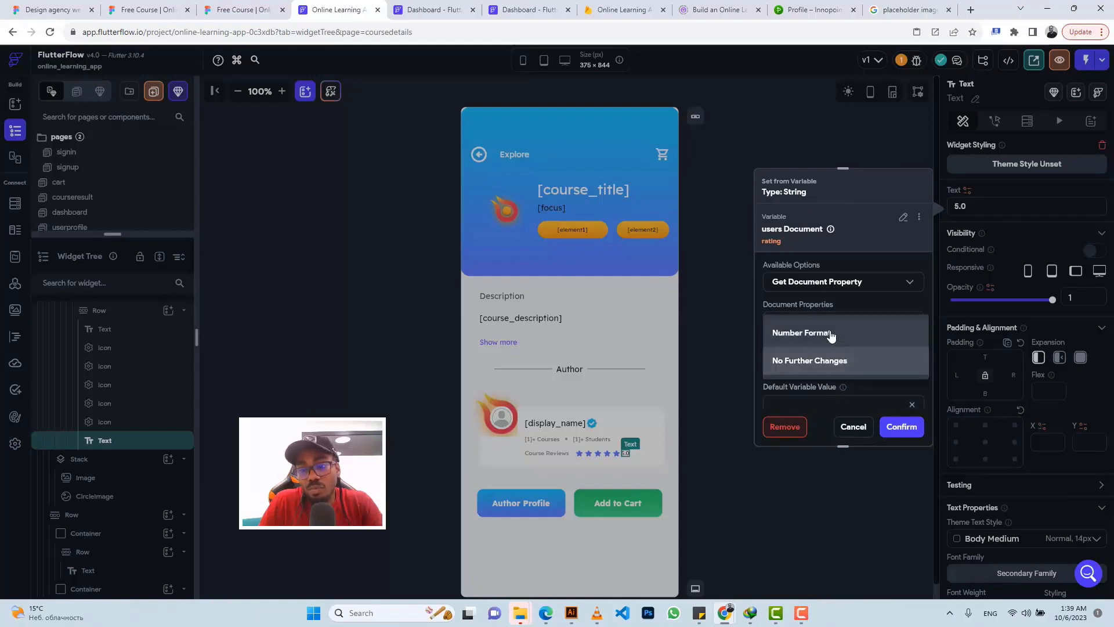
left_click(828, 332)
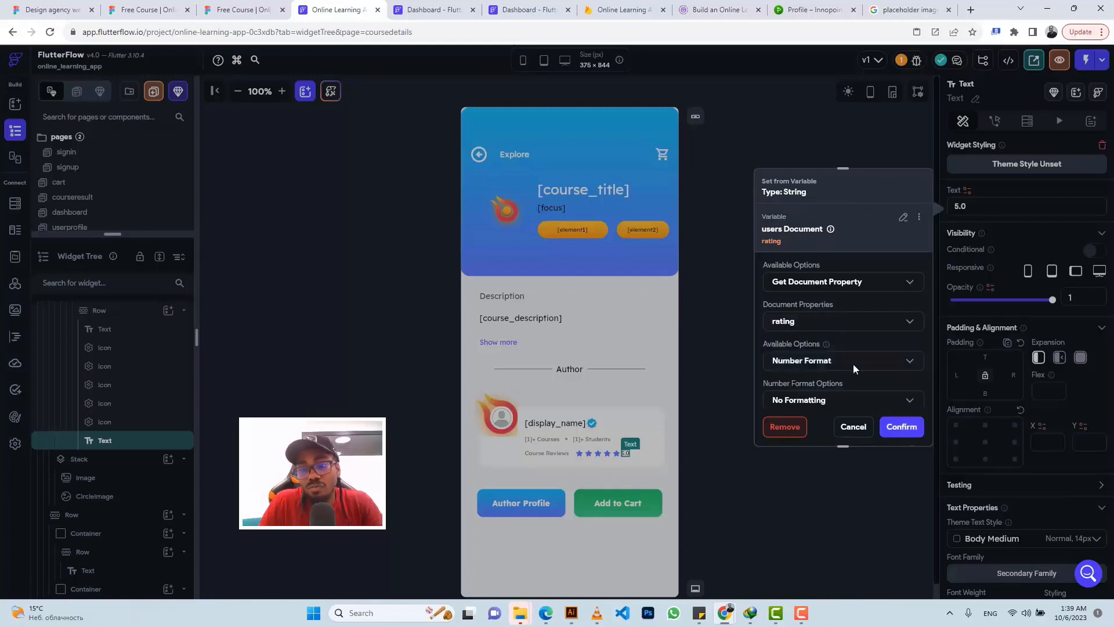
left_click(893, 428)
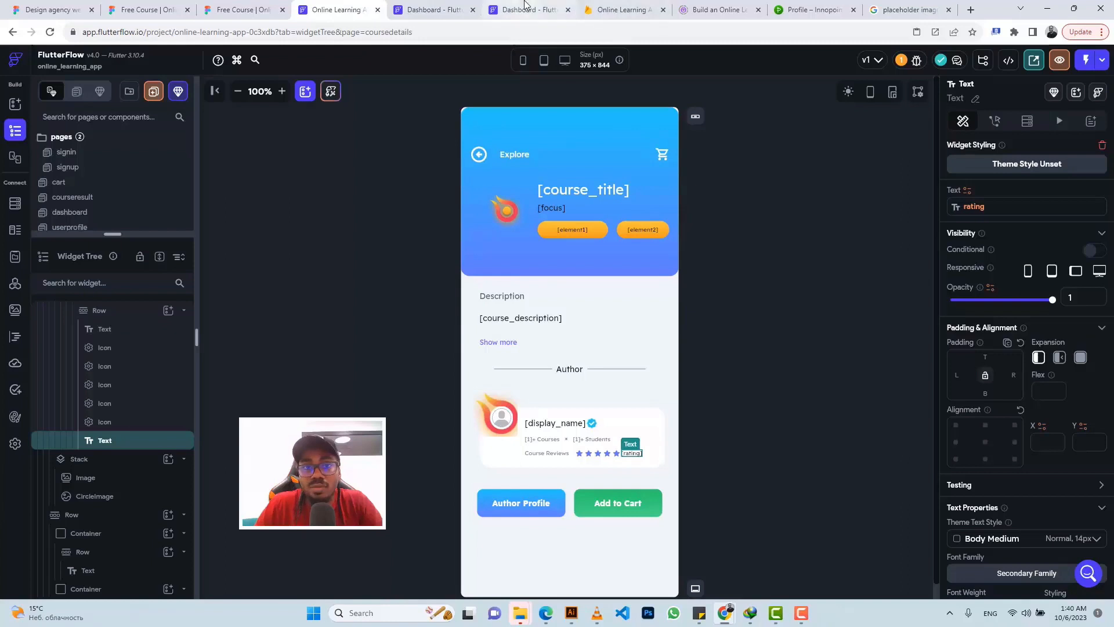
Step: Reload the running Test Mode app twice with Instant Reload
left_click(567, 5)
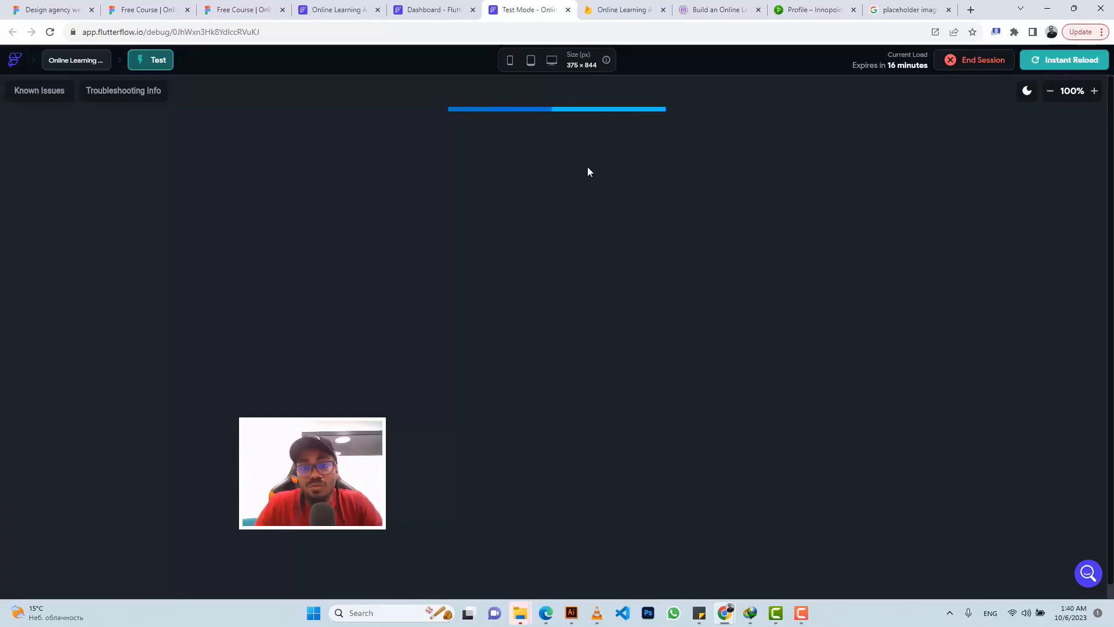
left_click(1056, 60)
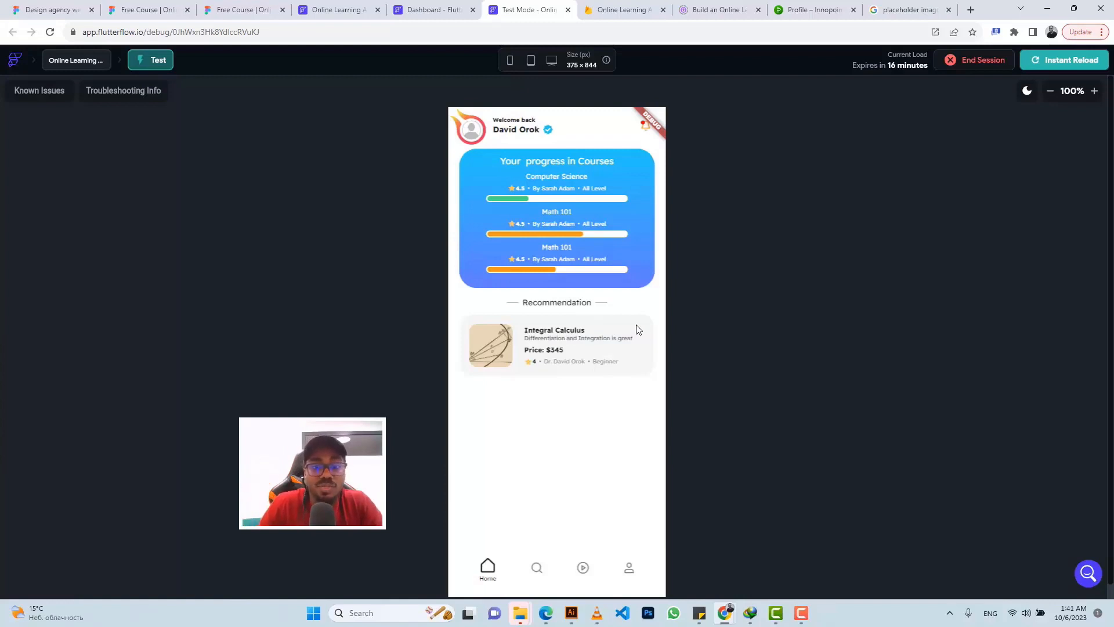
left_click(1047, 65)
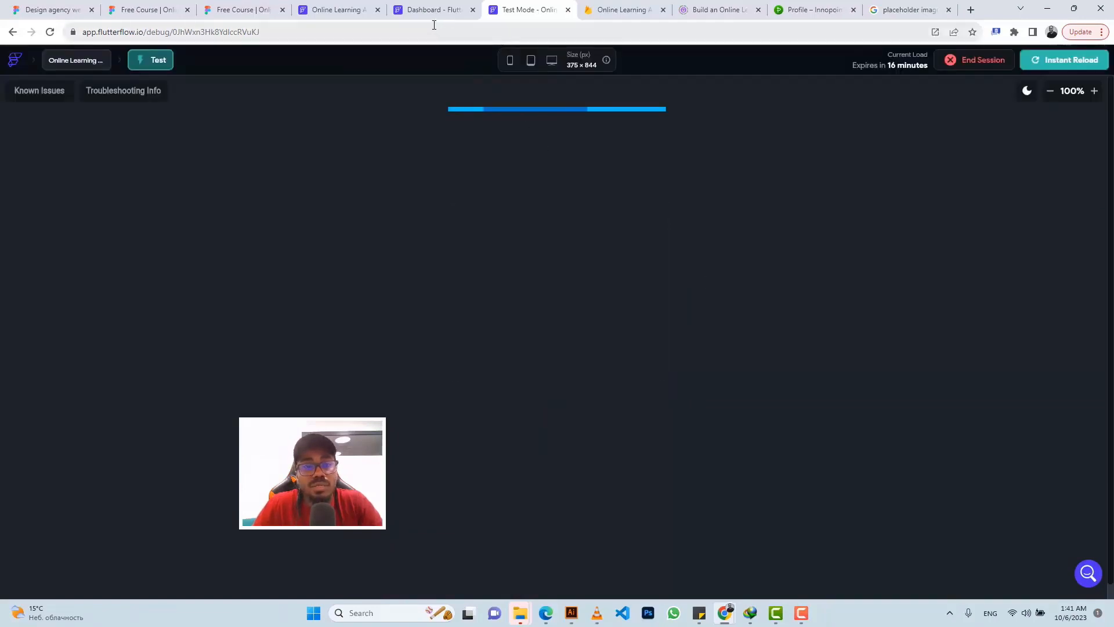
Step: Review the project's warnings under Project Issues, then return to the test app's home page
left_click(333, 12)
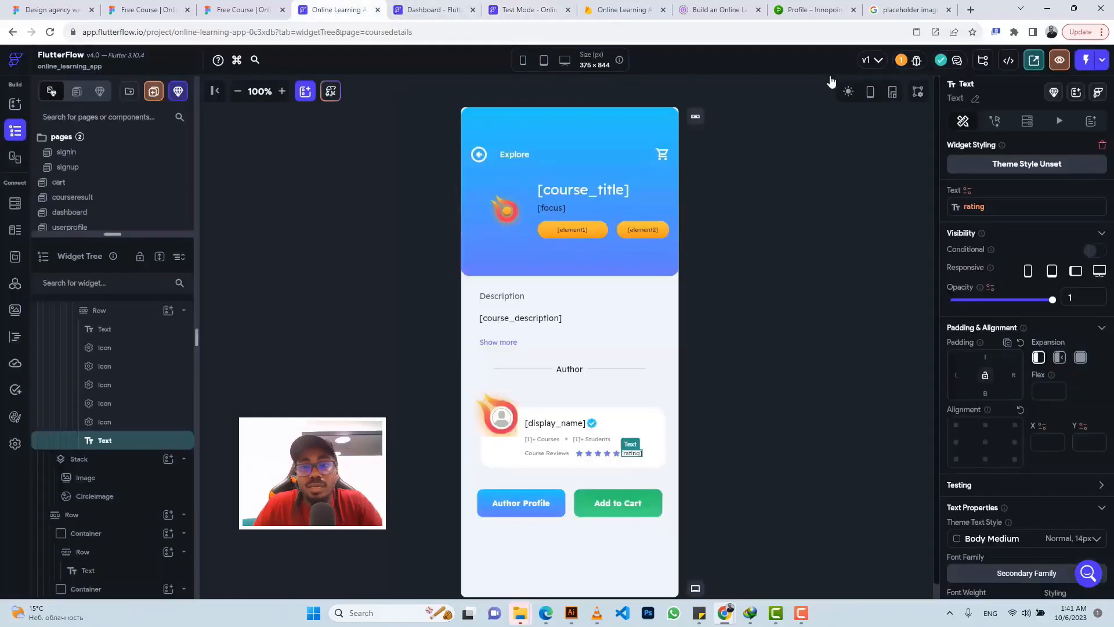
left_click(902, 61)
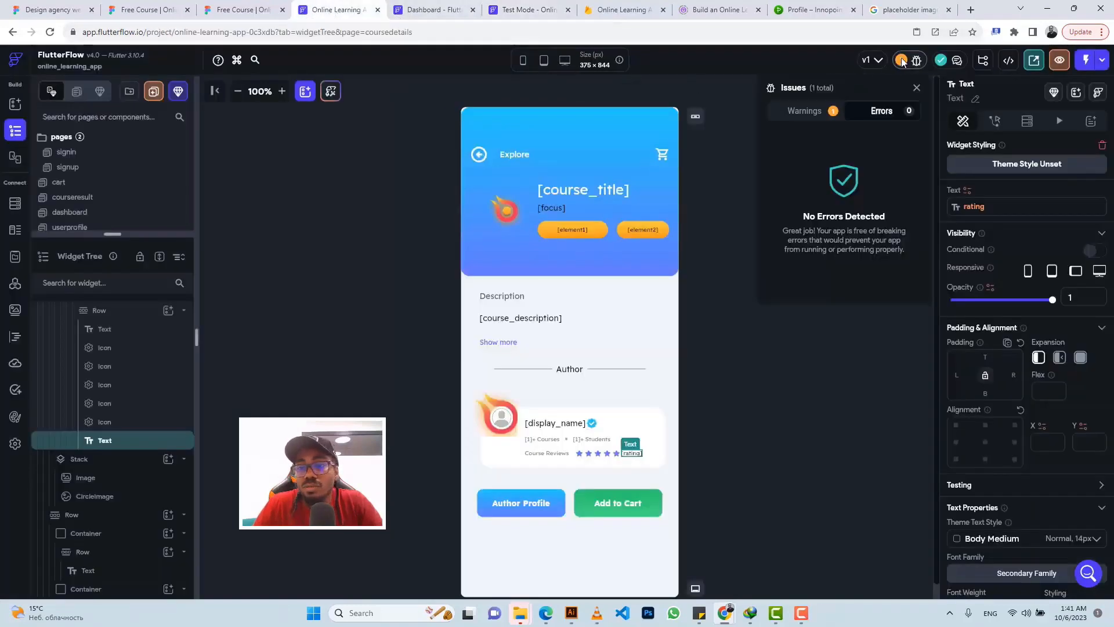
left_click(796, 112)
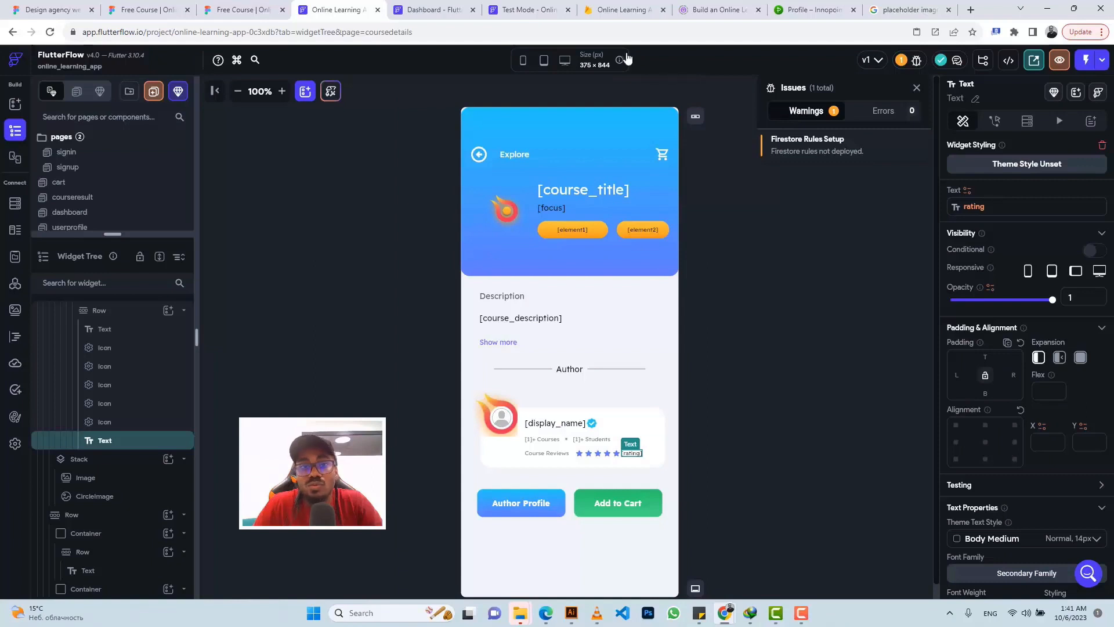
left_click(456, 8)
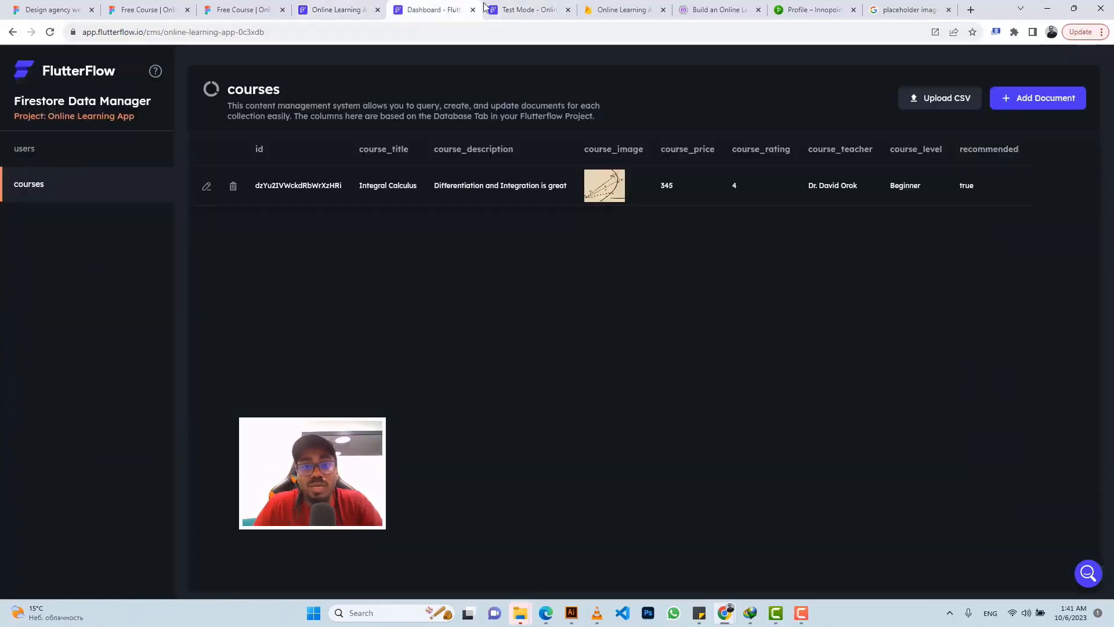
left_click(506, 10)
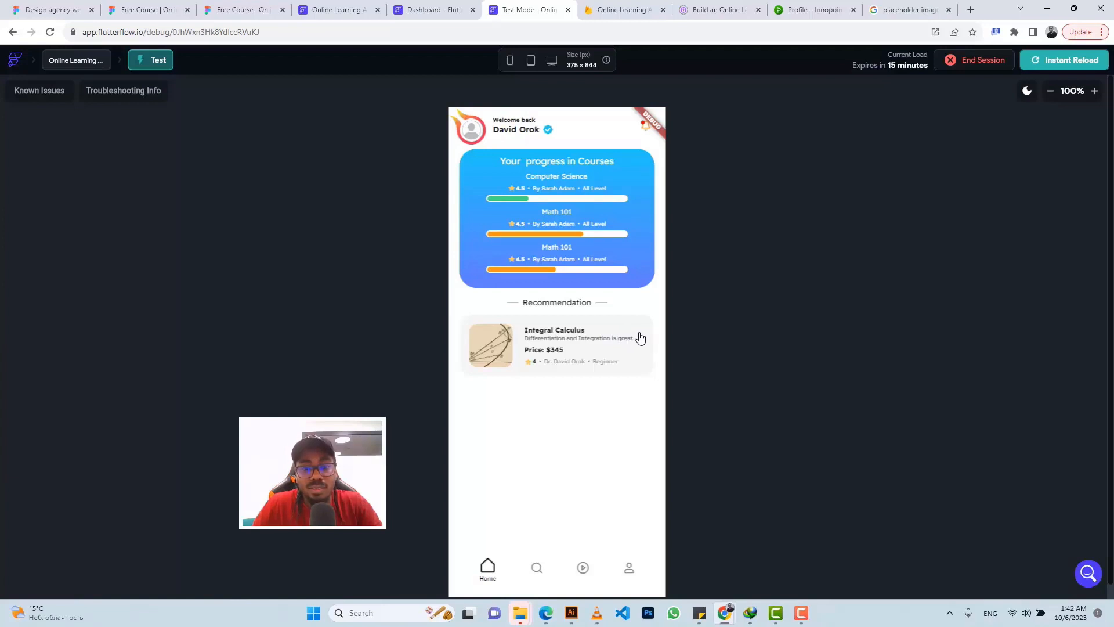
Step: Preview the Integral Calculus course page and the cart, then show the Firestore courses collection
left_click(641, 338)
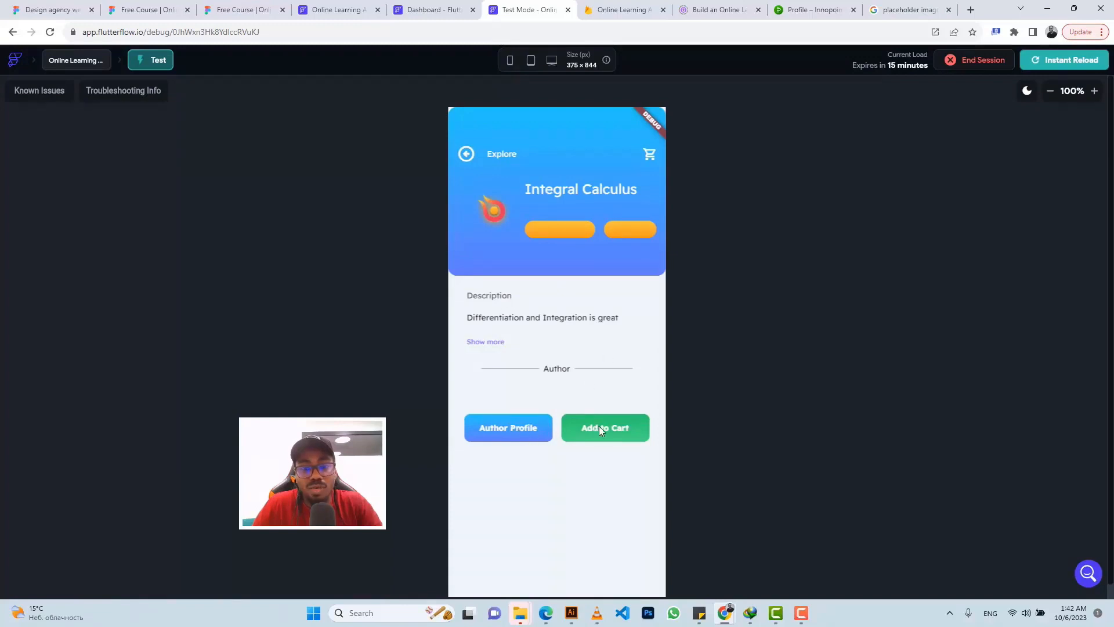
left_click(466, 155)
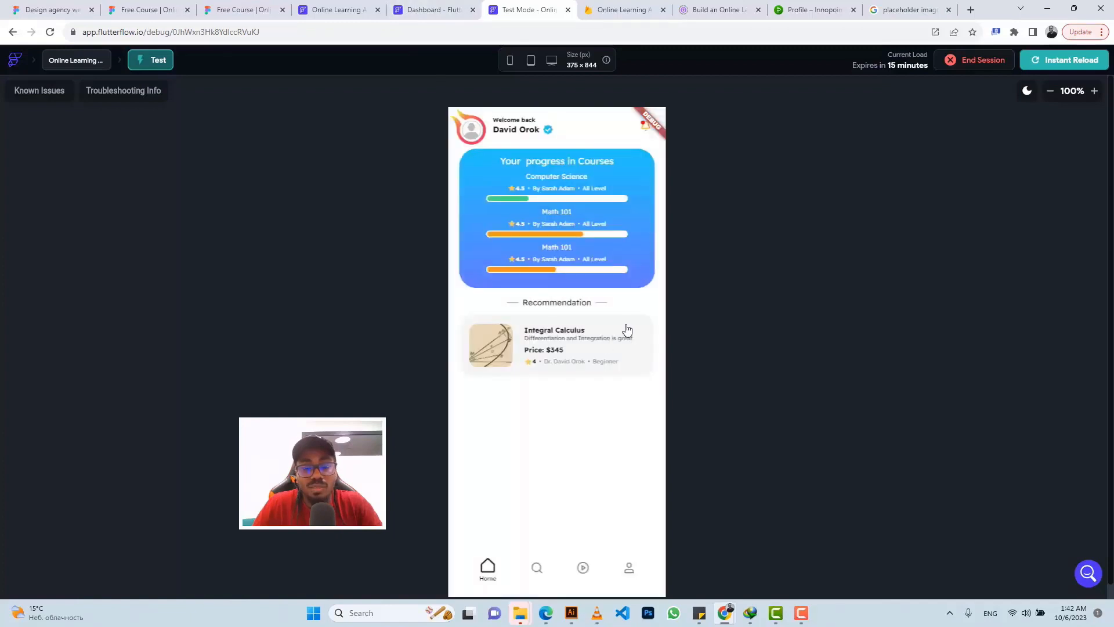
left_click(626, 328)
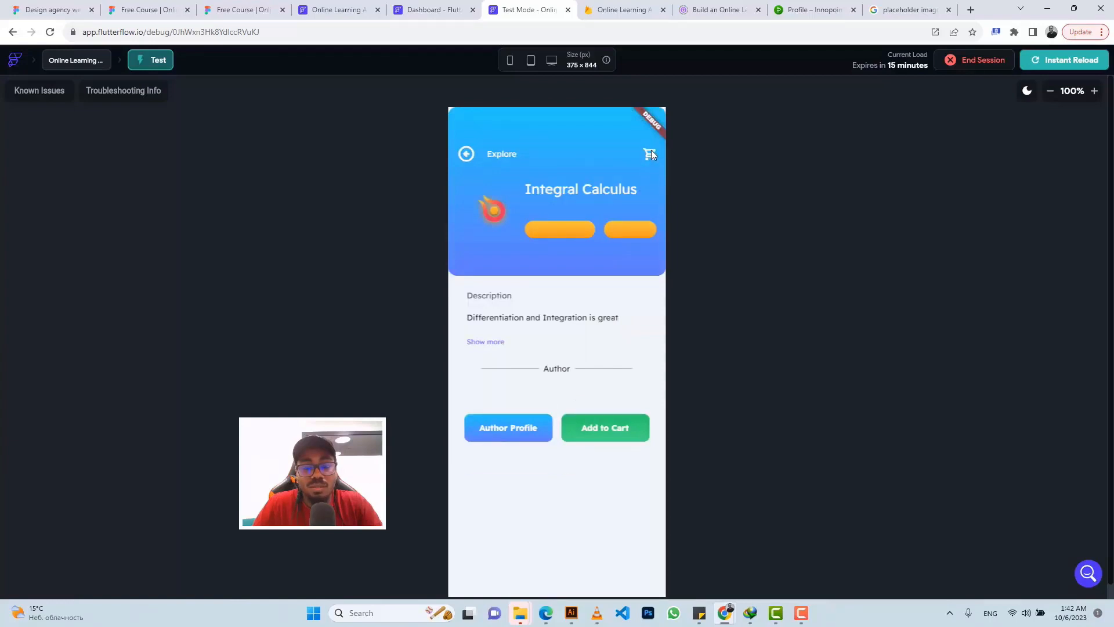
left_click(650, 153)
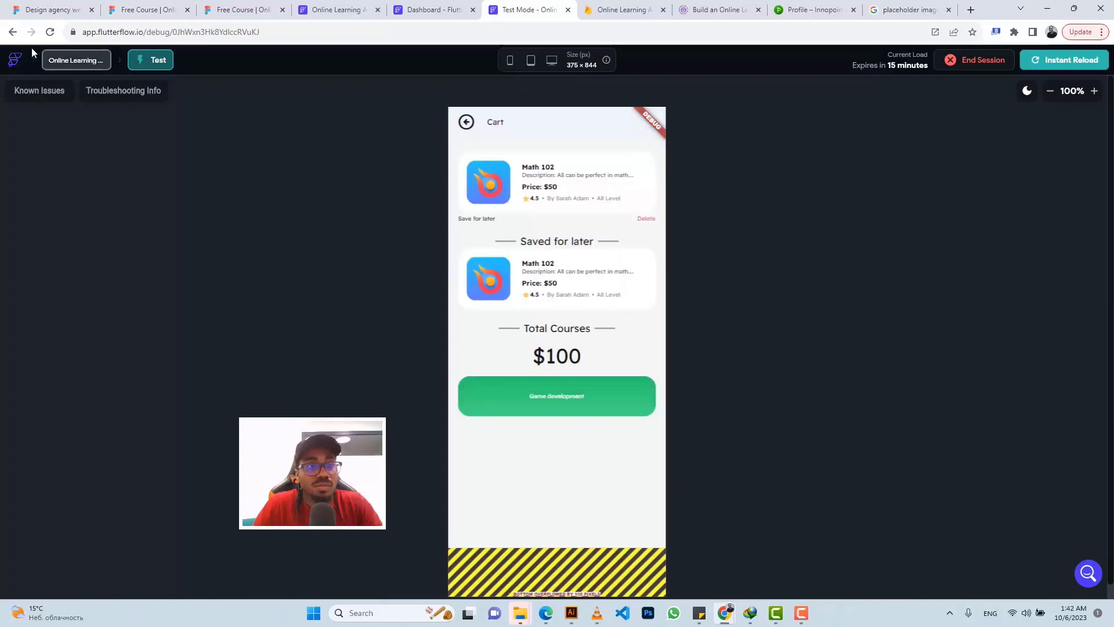
left_click(528, 172)
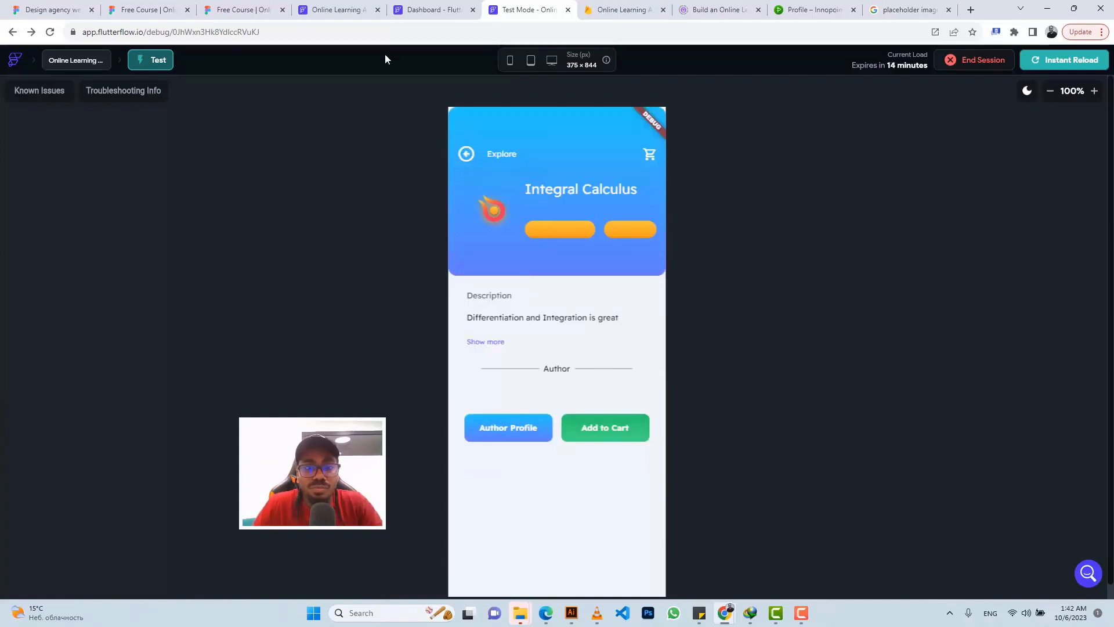
left_click(428, 10)
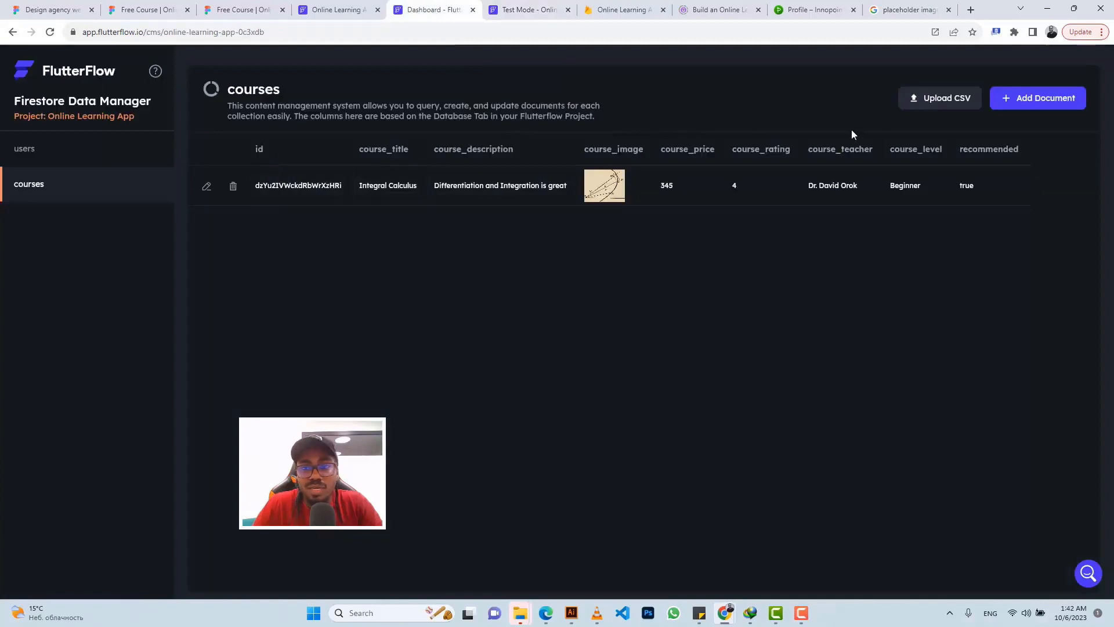
Step: Open and cancel the Integral Calculus course's Update document dialog, then reload the data manager
left_click(208, 187)
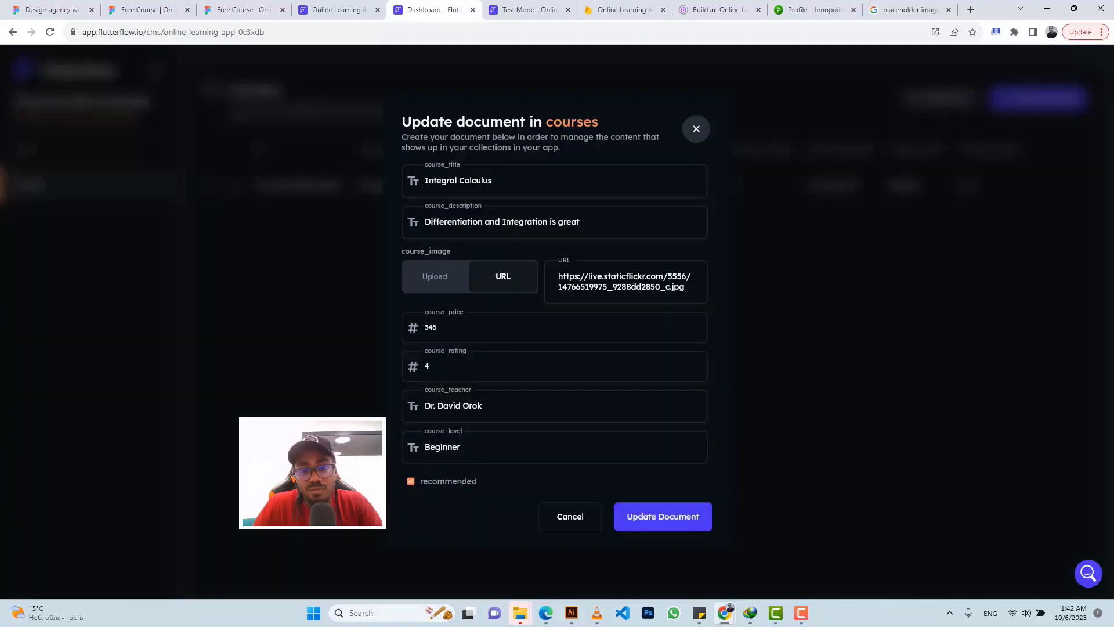
left_click(563, 517)
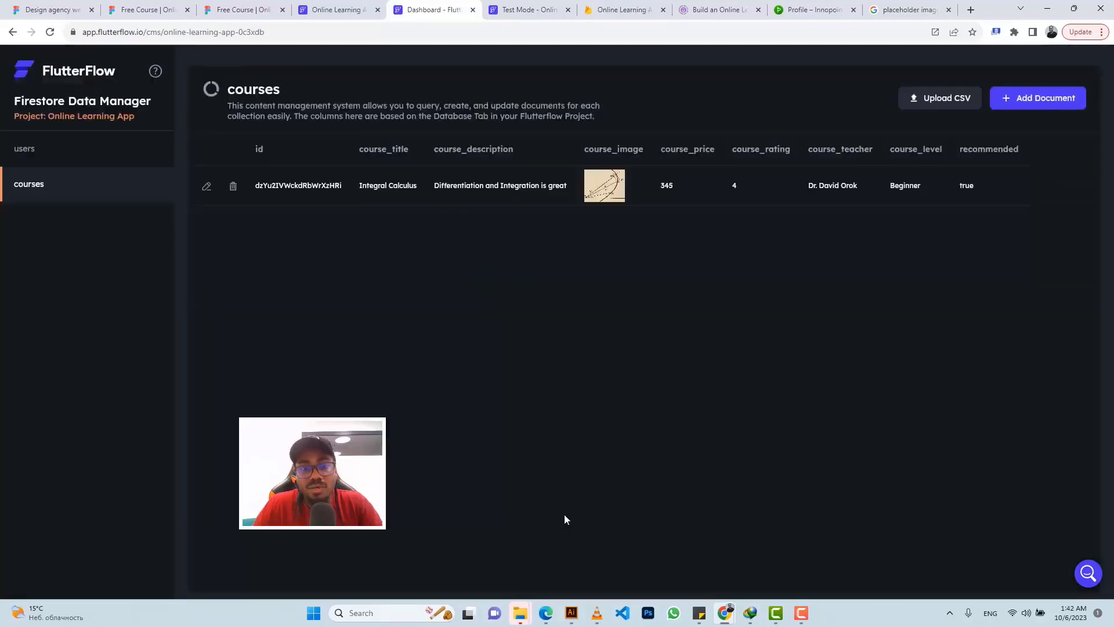
left_click(50, 33)
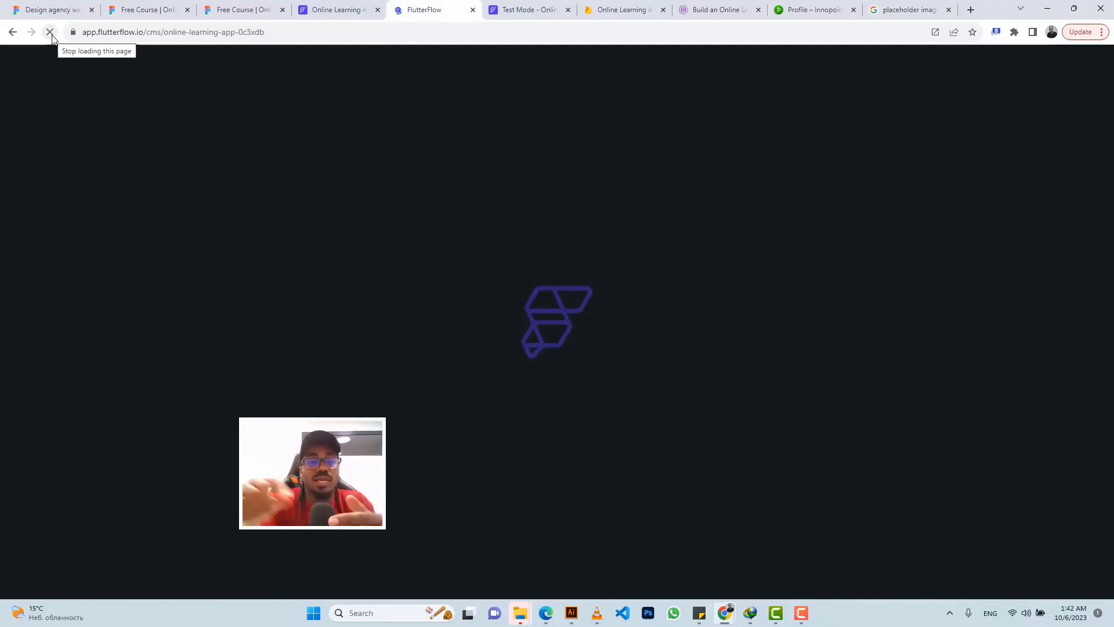
Step: Alternate between the test app and data manager until the users collection appears
left_click(517, 7)
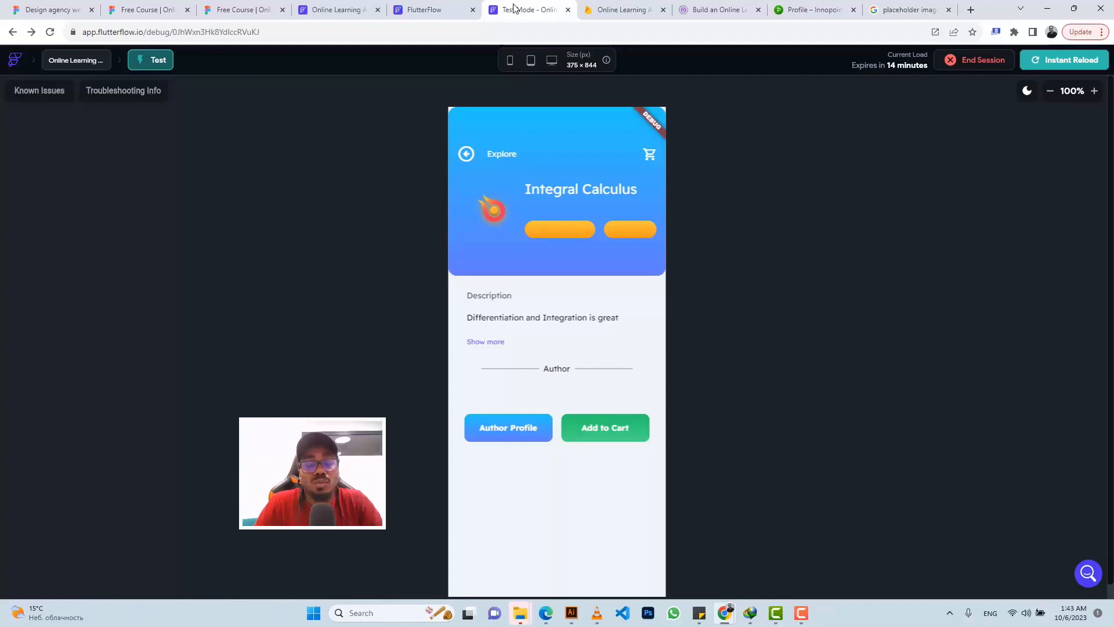
left_click(412, 9)
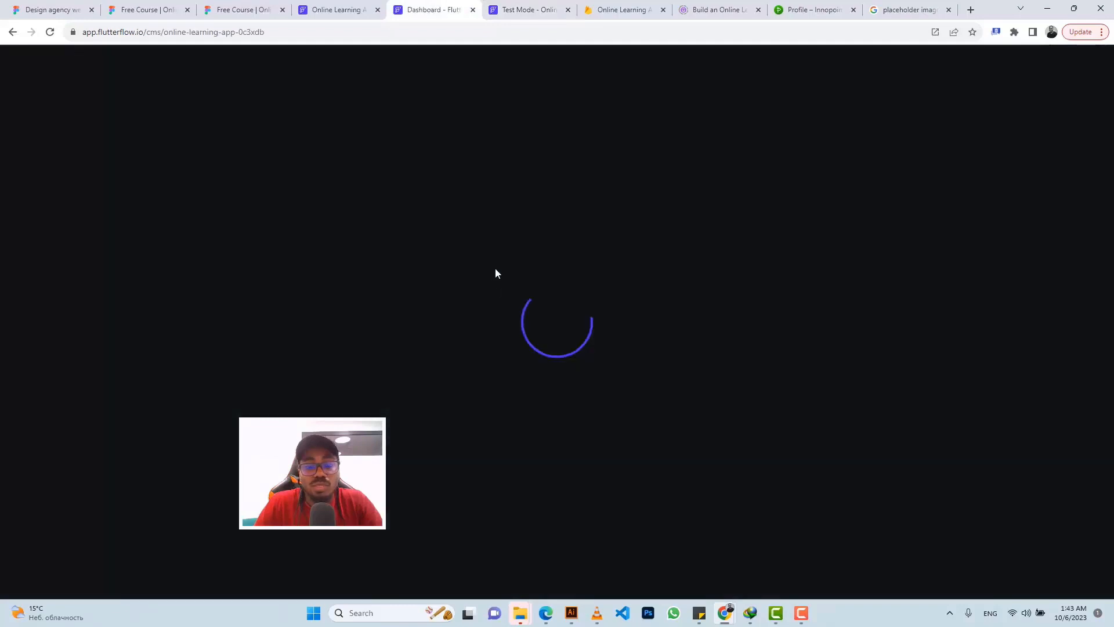
left_click(512, 14)
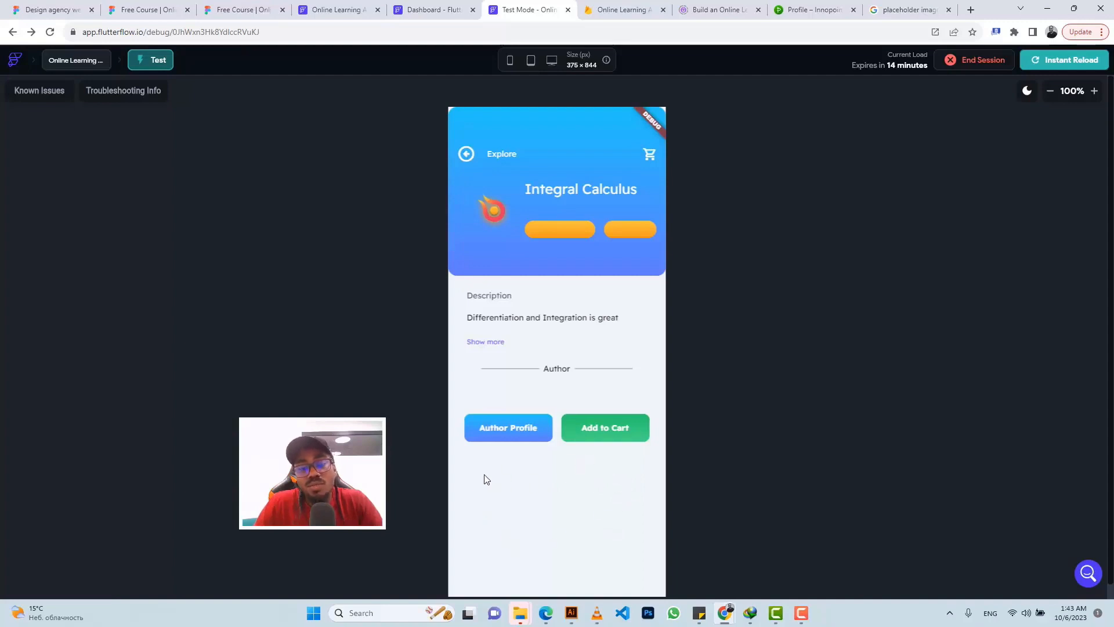
left_click(434, 7)
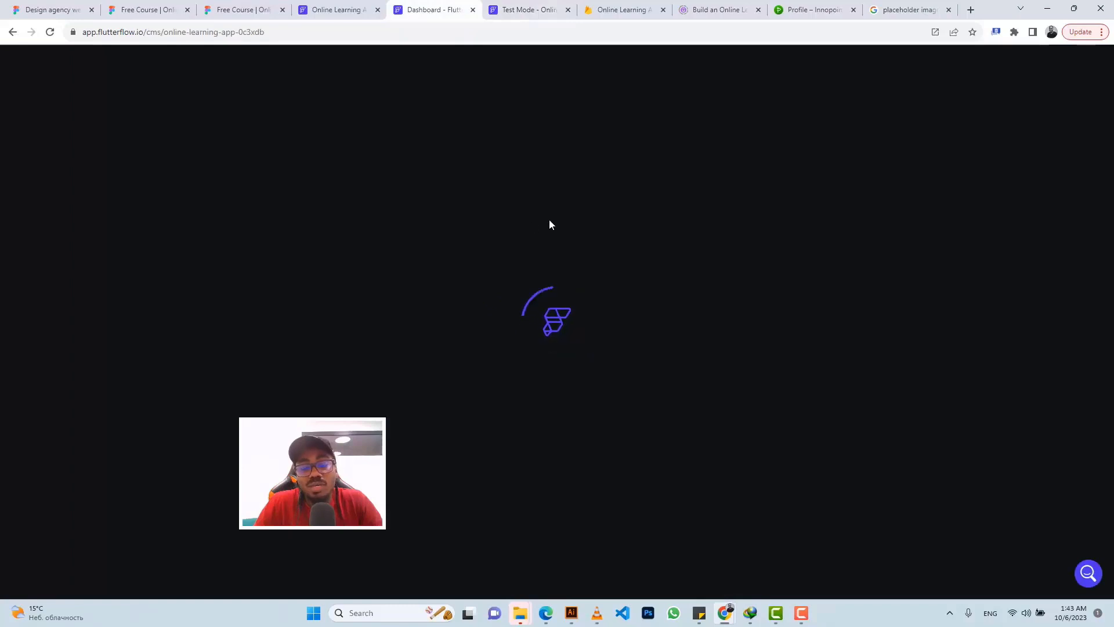
left_click(508, 7)
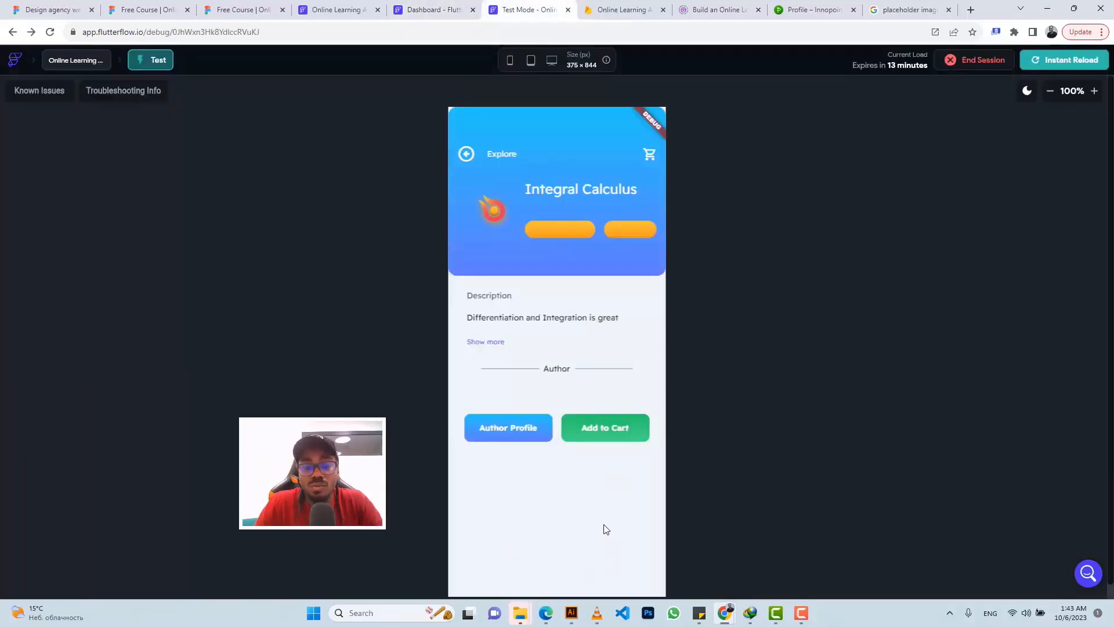
left_click(414, 12)
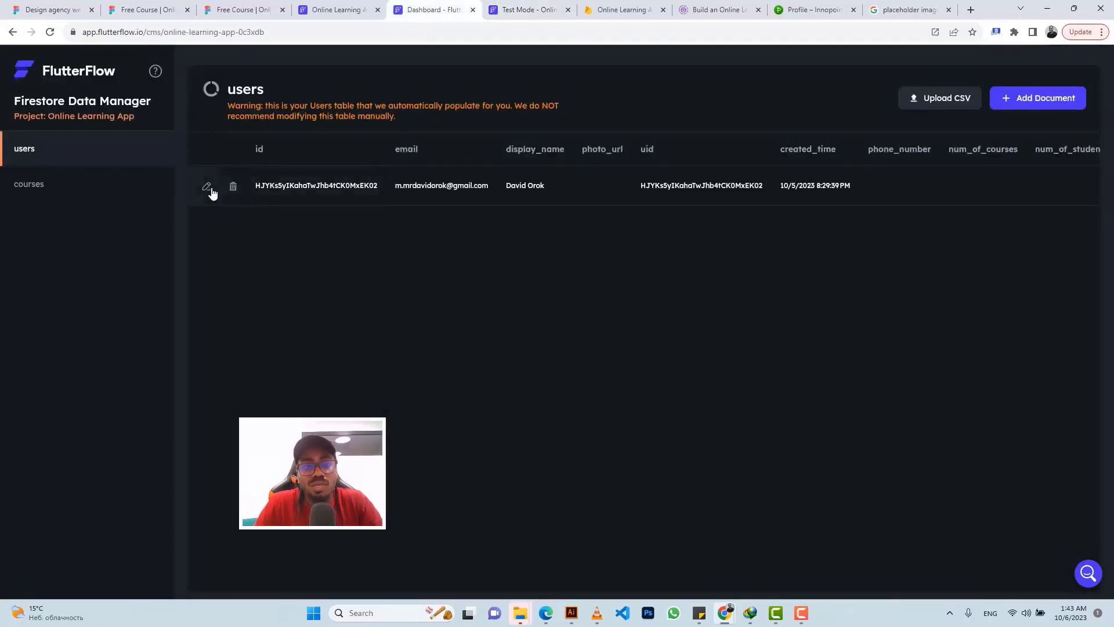
Step: Set the user's num_of_courses to 1, num_of_students to 0 and rating to 5.0, then save
left_click(207, 188)
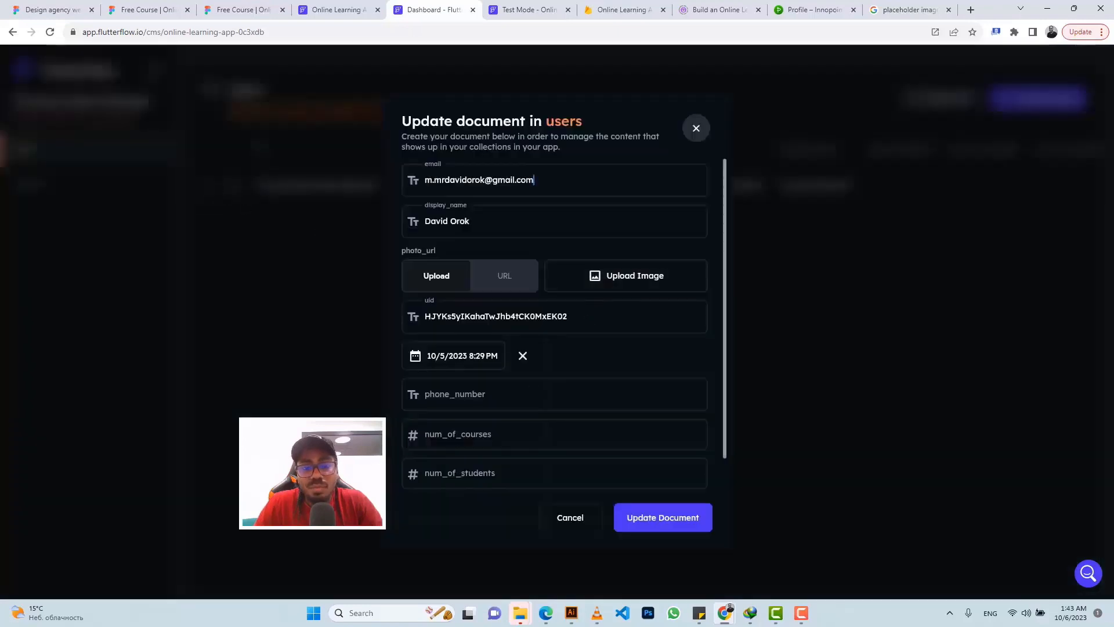
scroll(473, 357, "down", 1)
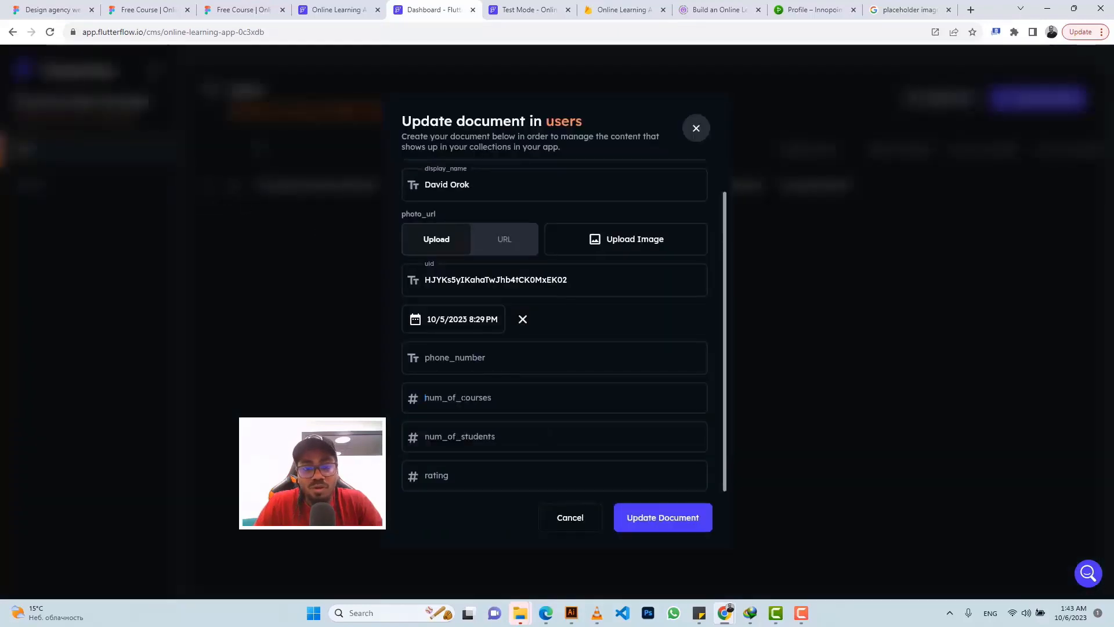
left_click(425, 398)
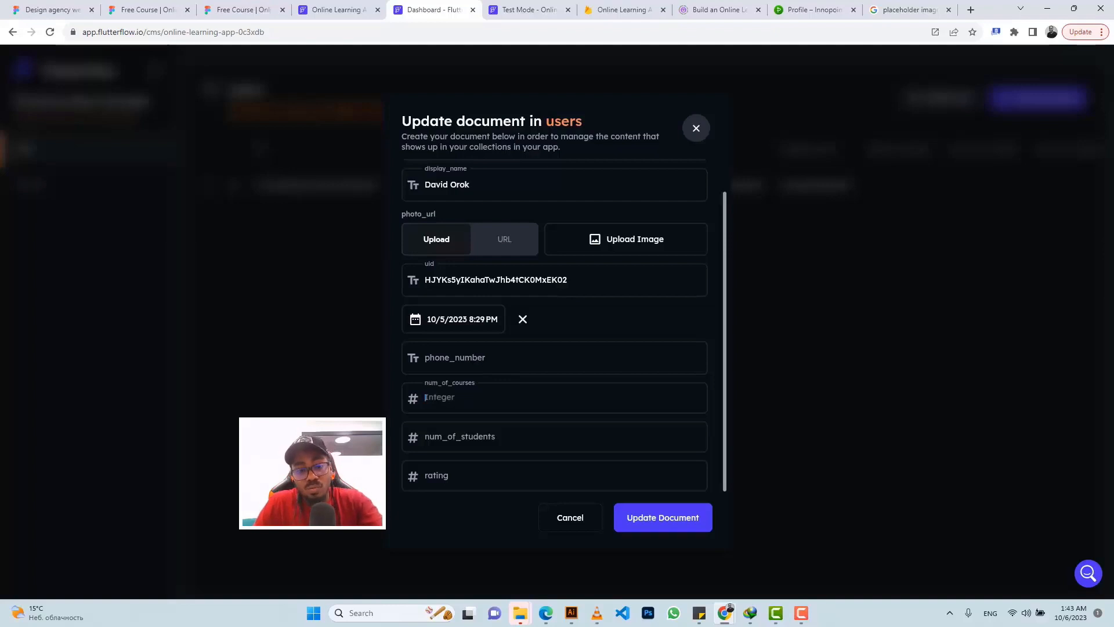
type("1")
key("Tab")
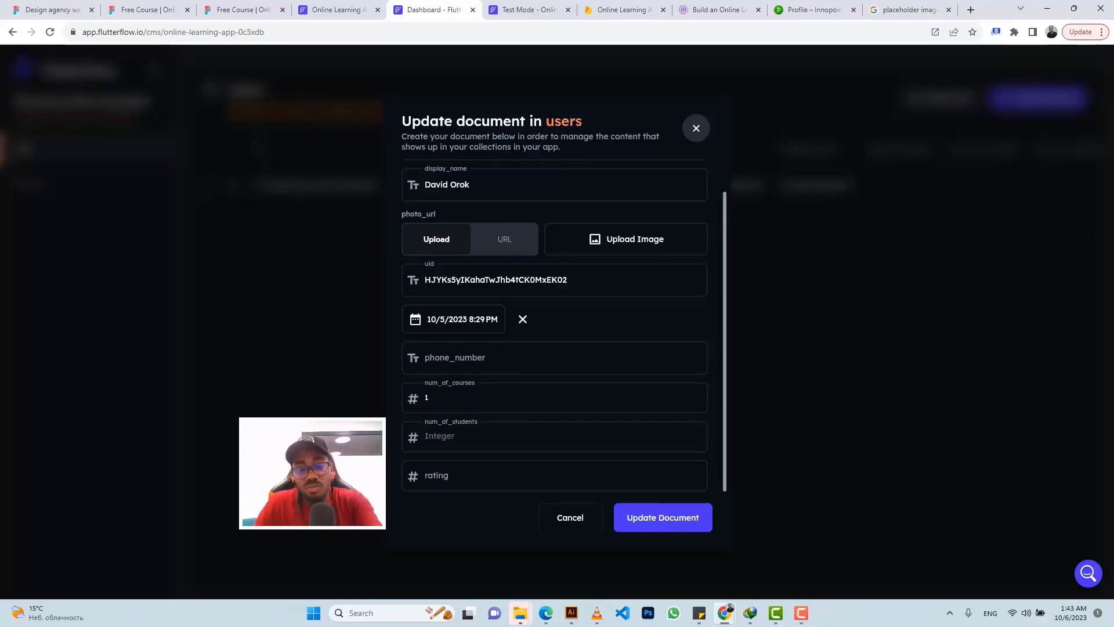
type("0")
key("Tab")
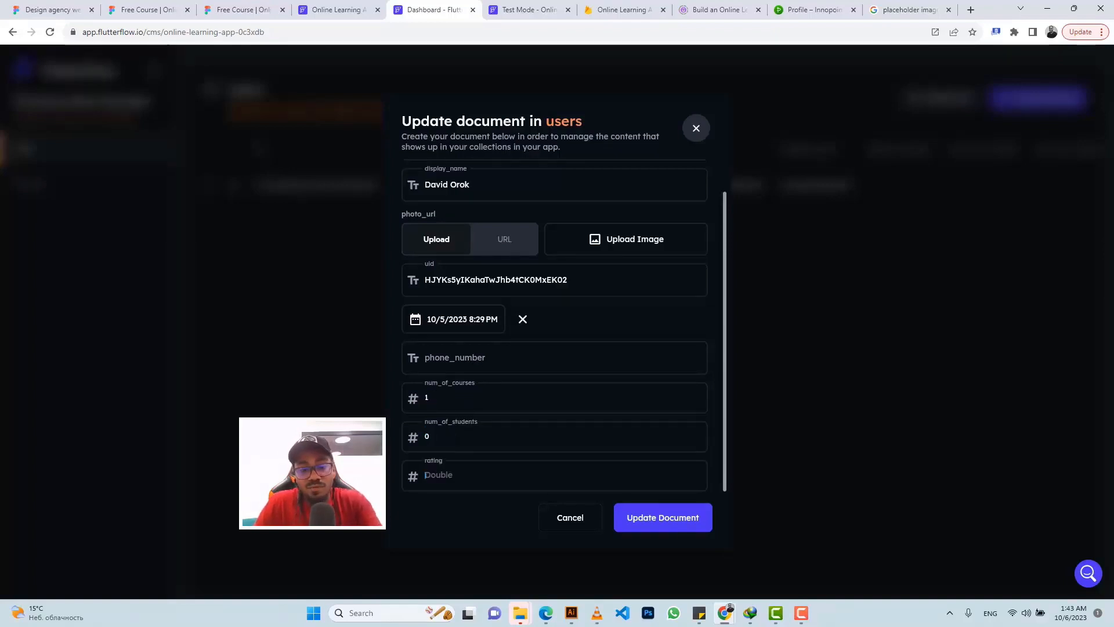
type("5.")
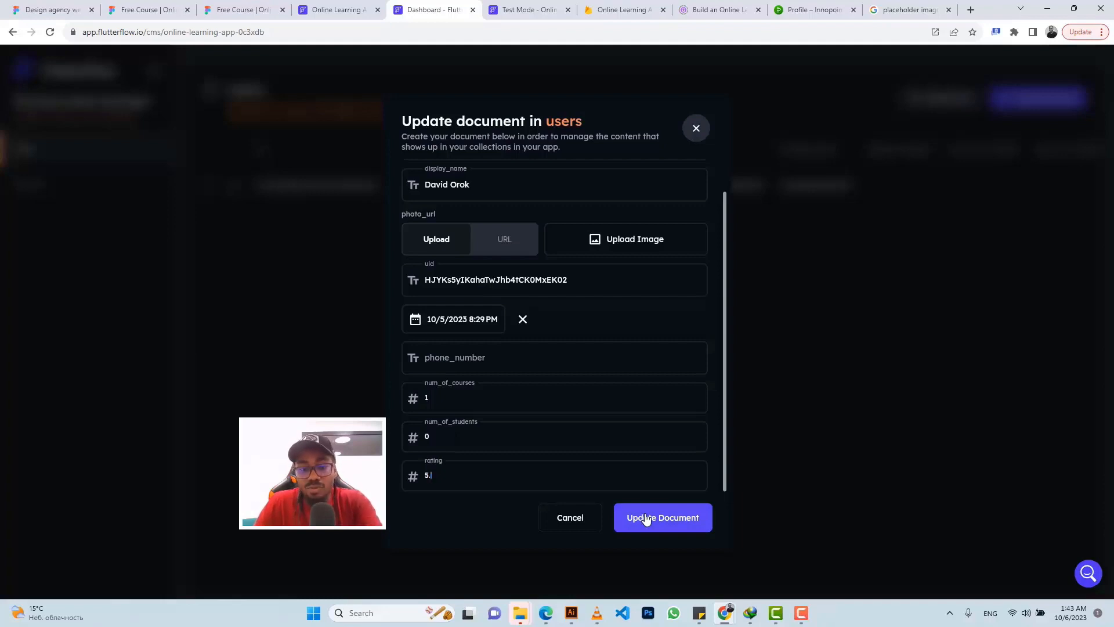
left_click(648, 519)
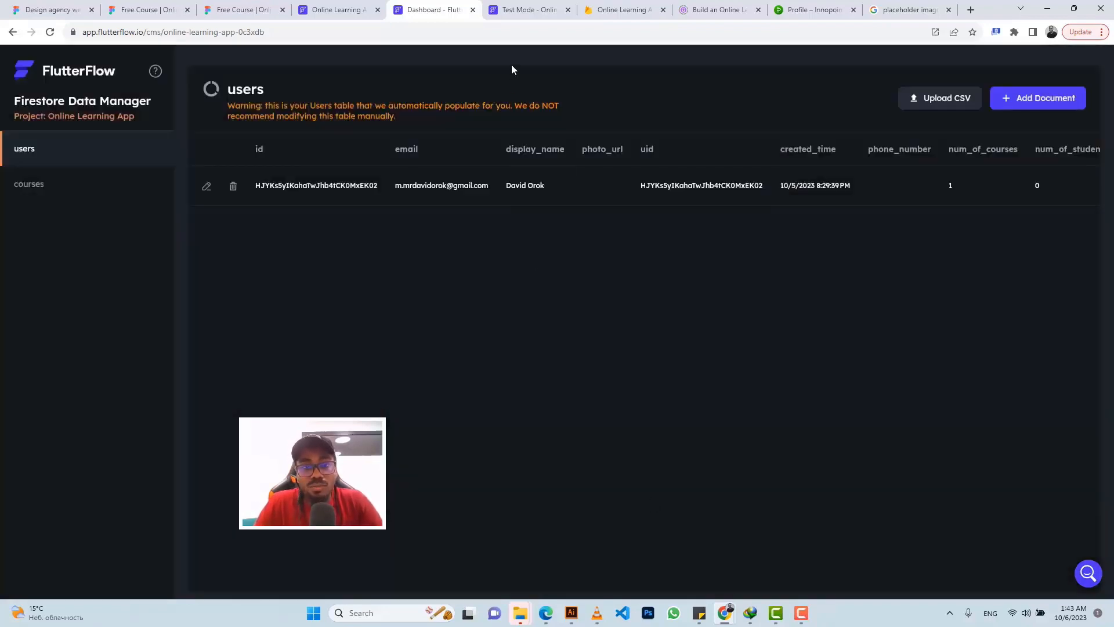
left_click(521, 10)
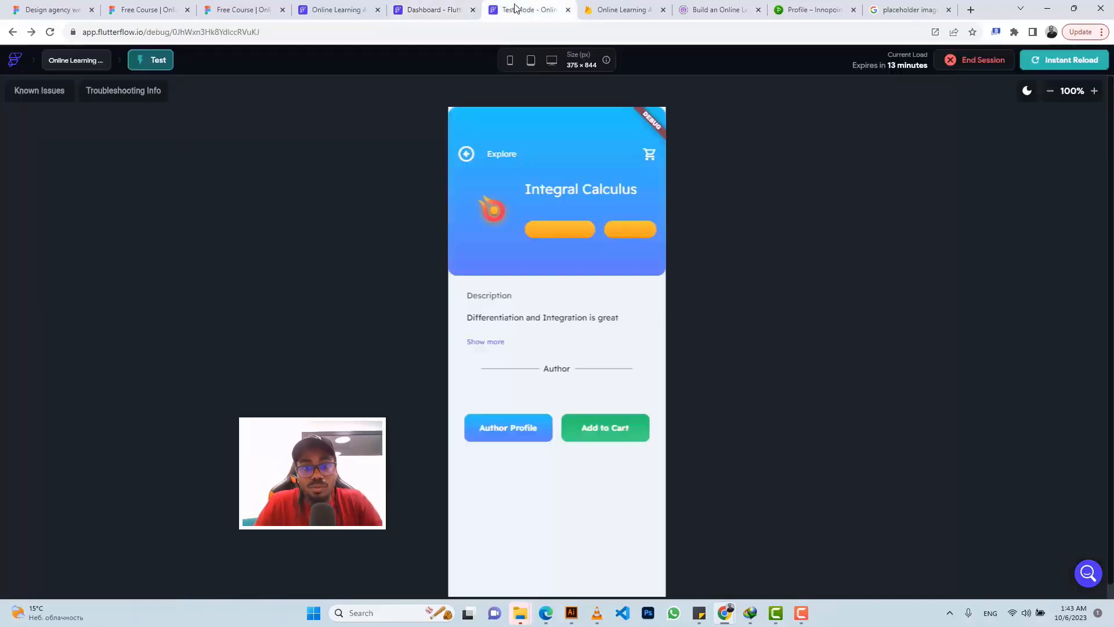
left_click(398, 16)
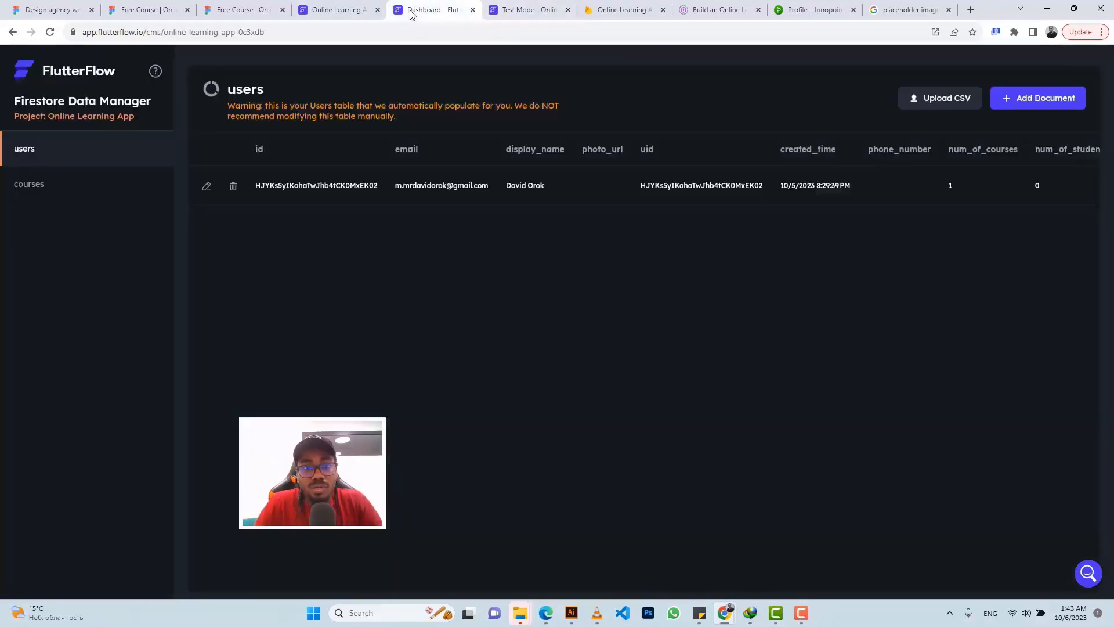
Step: Open the Integral Calculus course record and set its focus to 'Differentiation'
left_click(84, 180)
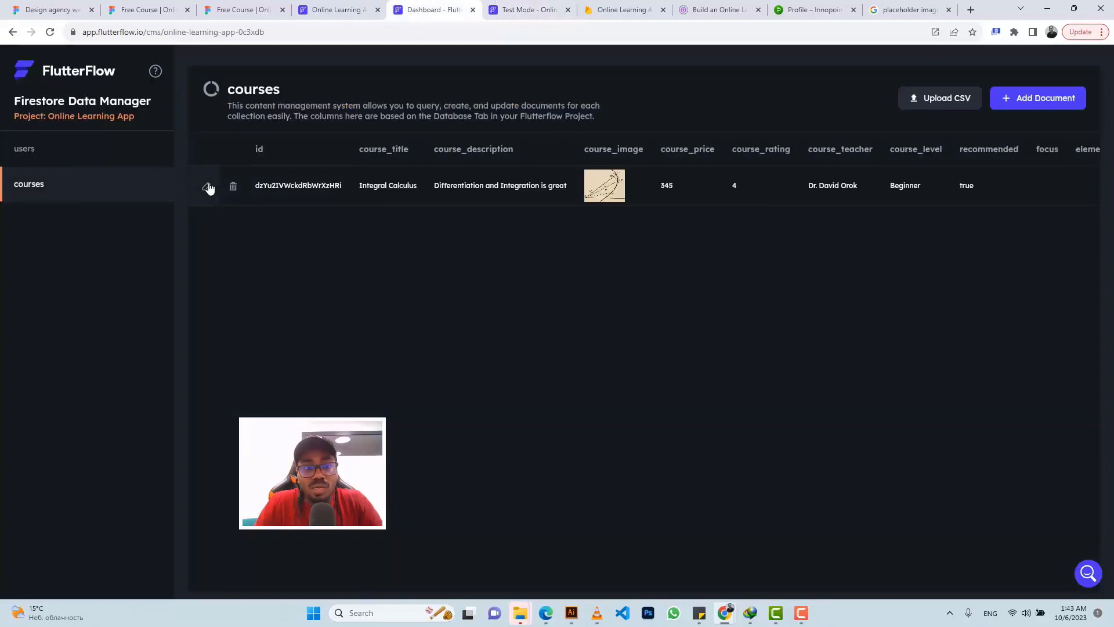
left_click(208, 186)
scroll(521, 328, "down", 5)
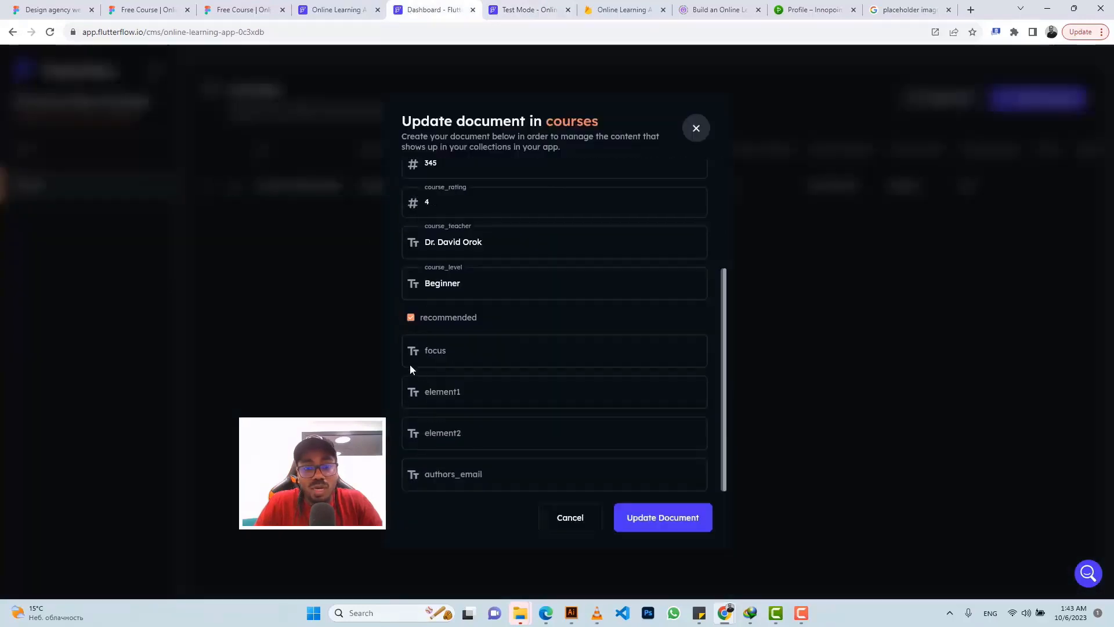
left_click(411, 363)
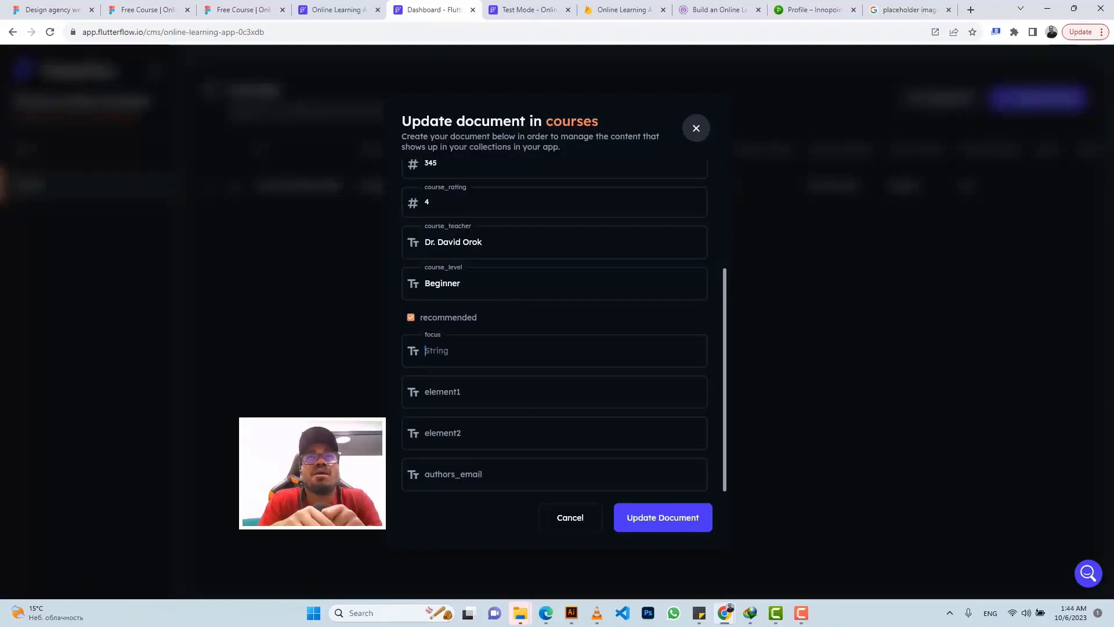
scroll(462, 251, "up", 3)
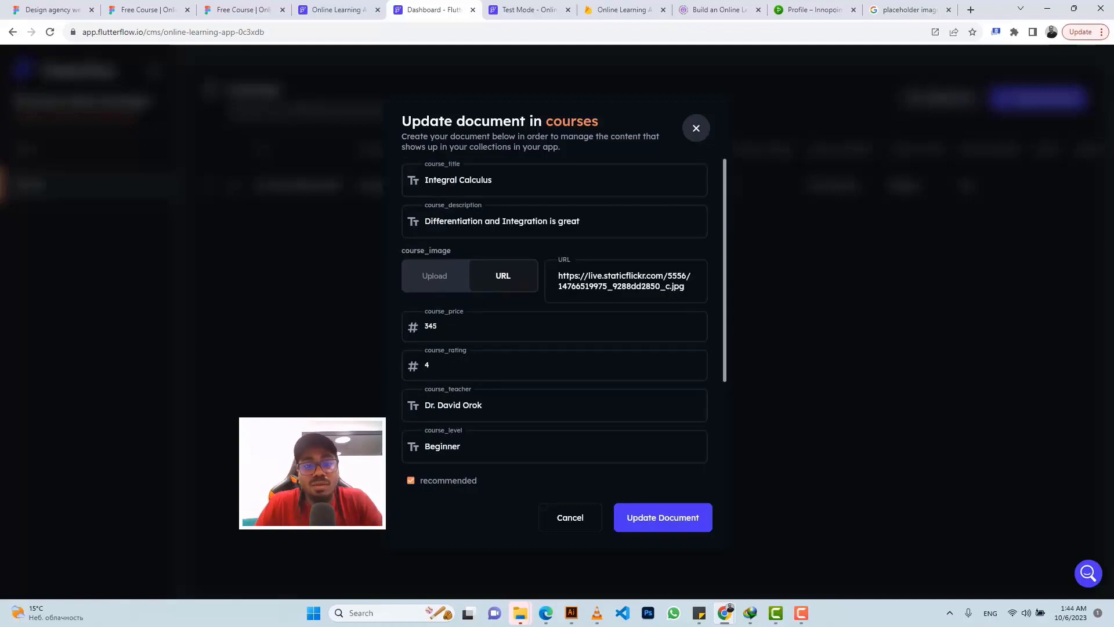
scroll(523, 276, "down", 3)
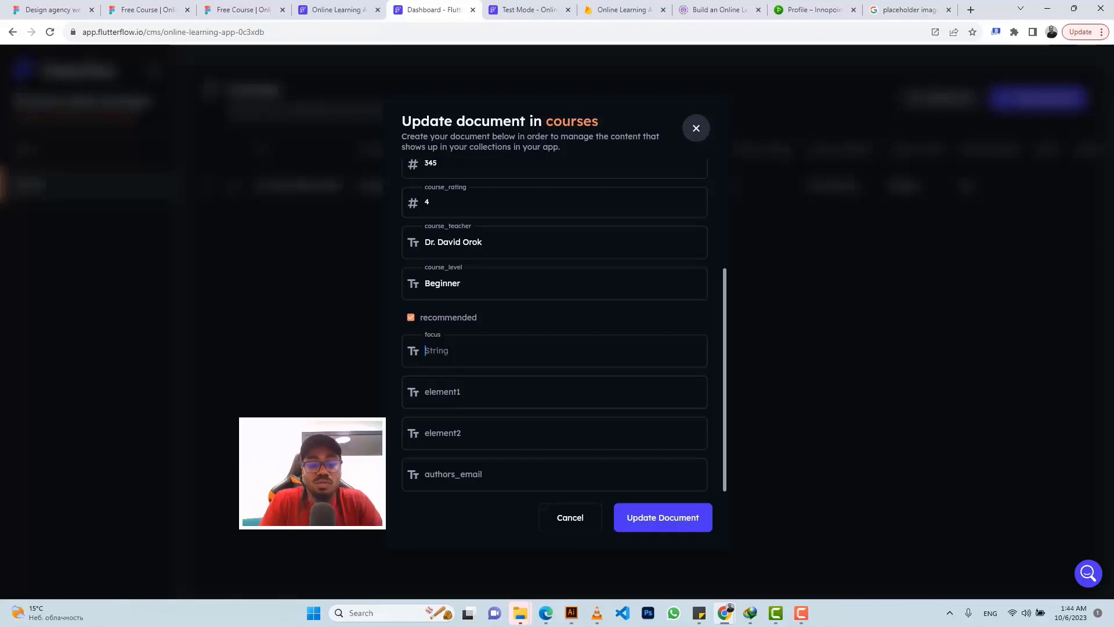
left_click(450, 350)
type("Differen")
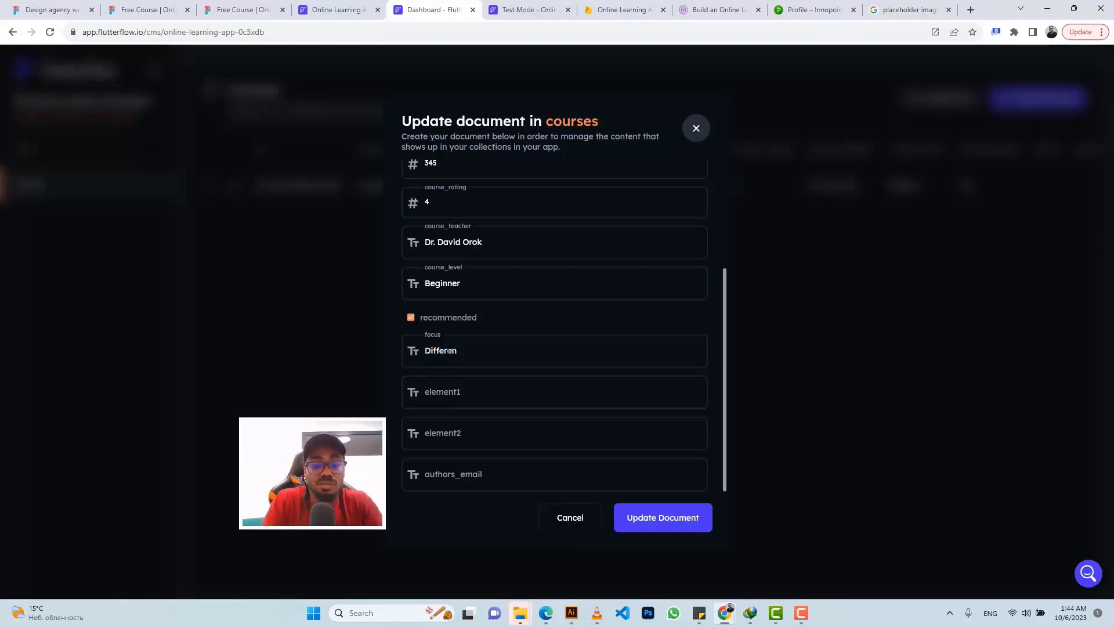
type("tiation")
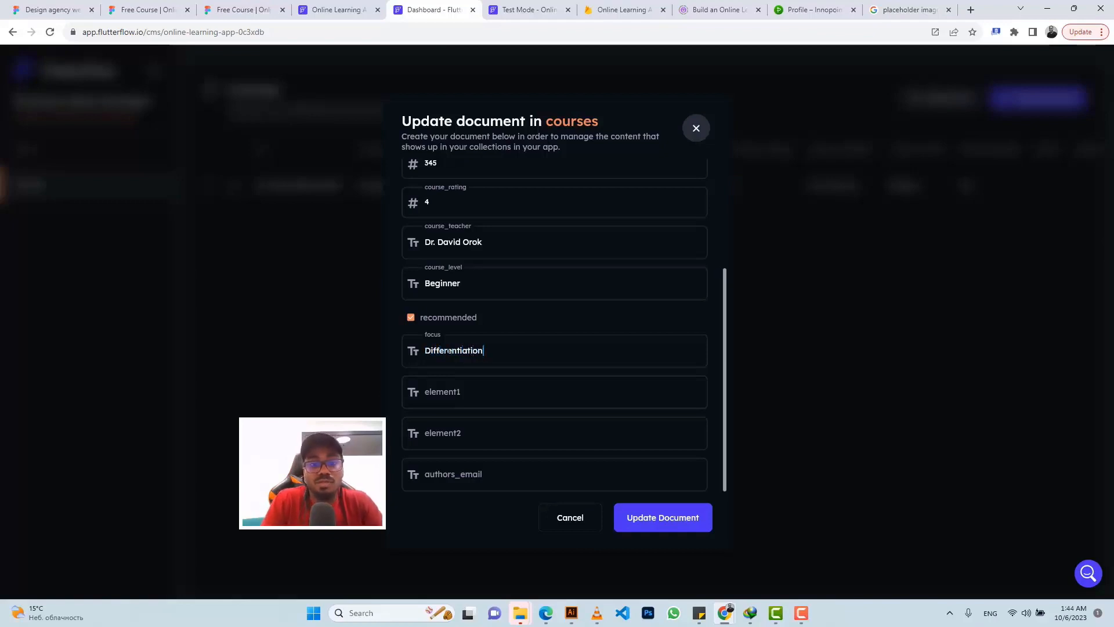
Step: Set element1 to 'Leibnitz', element2 to 'Newton', enter the author's e-mail, and save
left_click(447, 393)
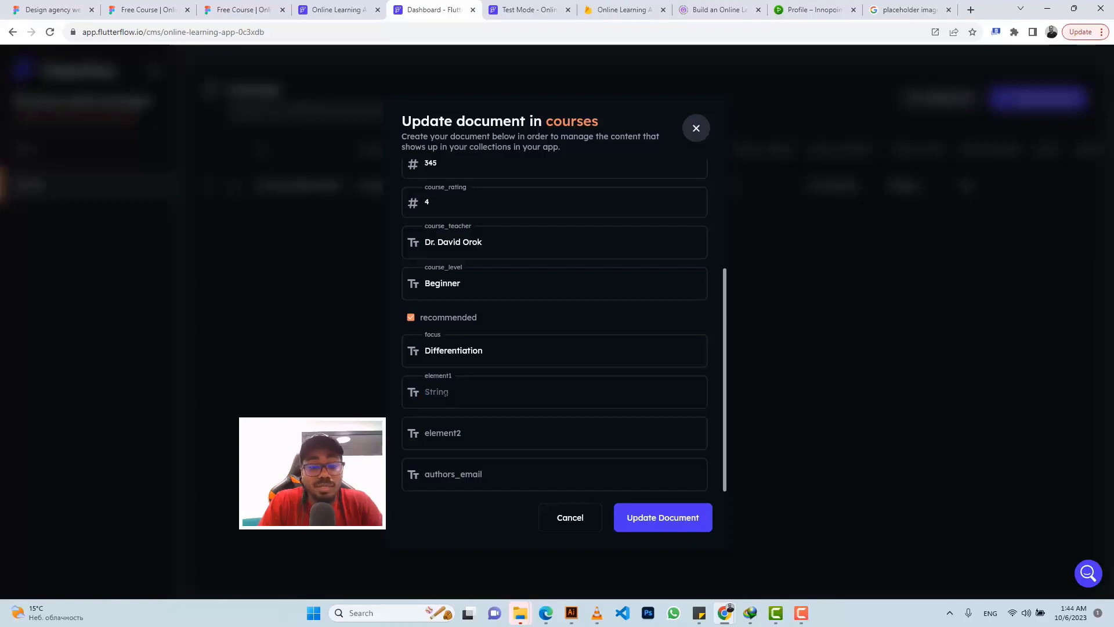
type("Leib")
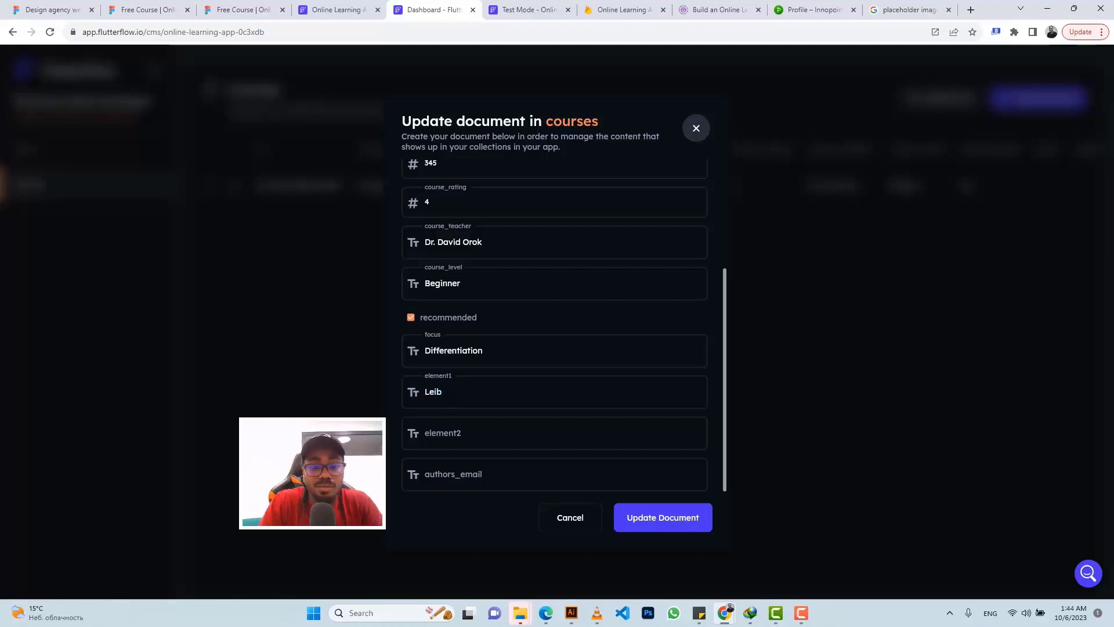
type("nitz")
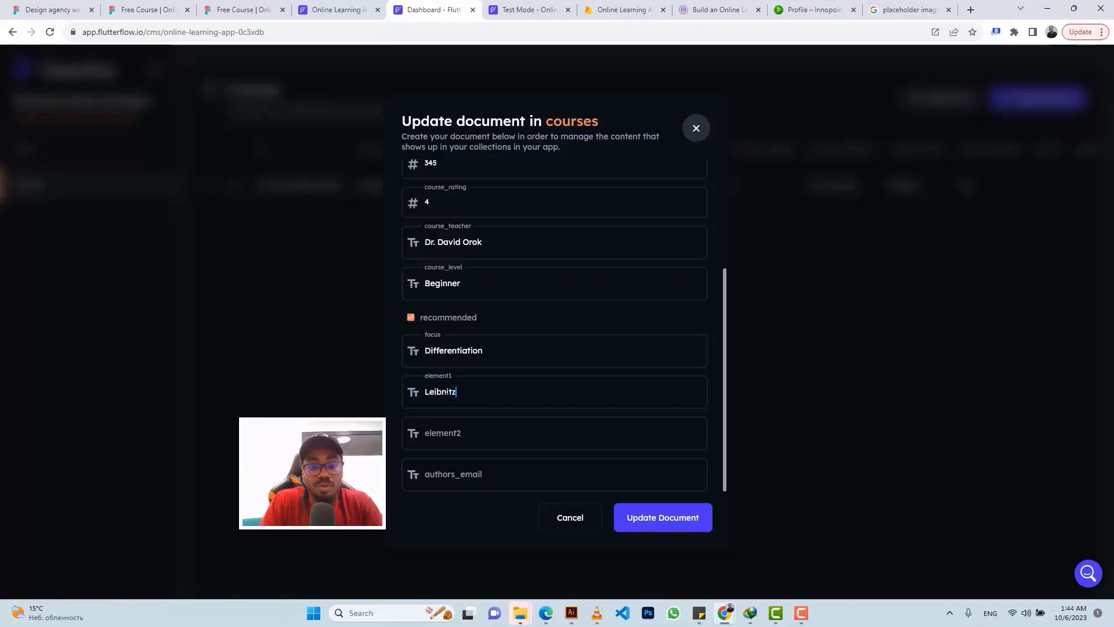
left_click(452, 433)
type("Newton")
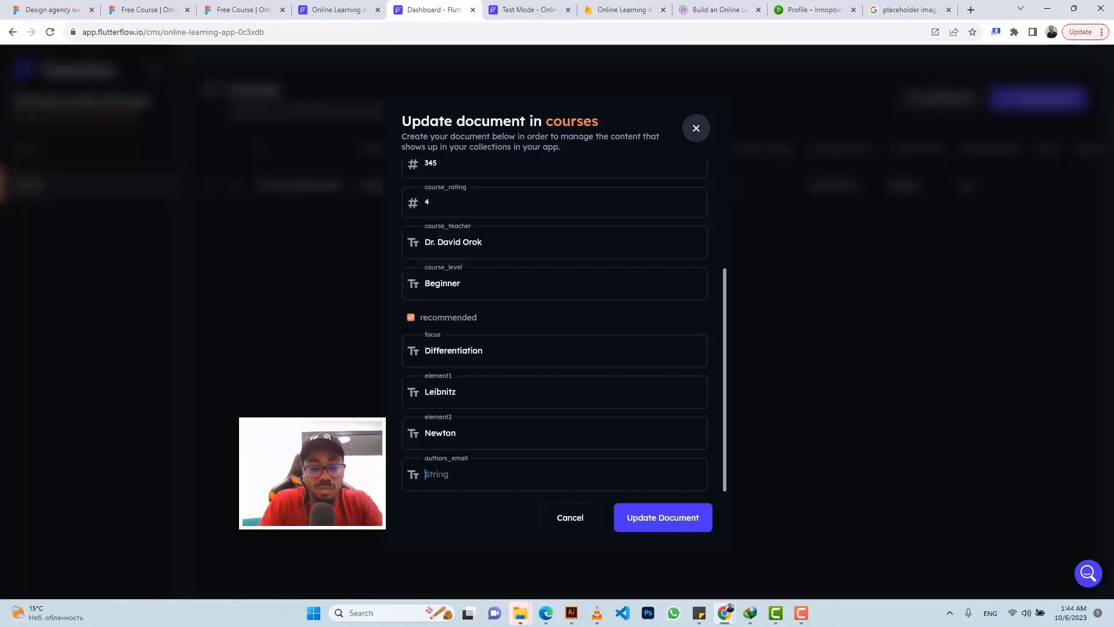
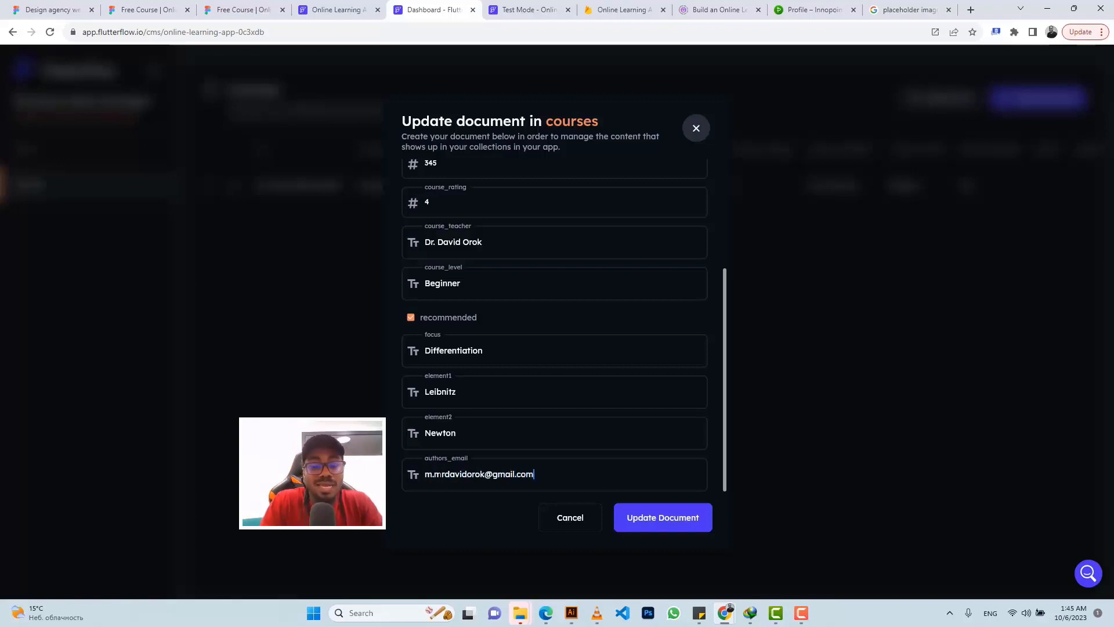
left_click(644, 519)
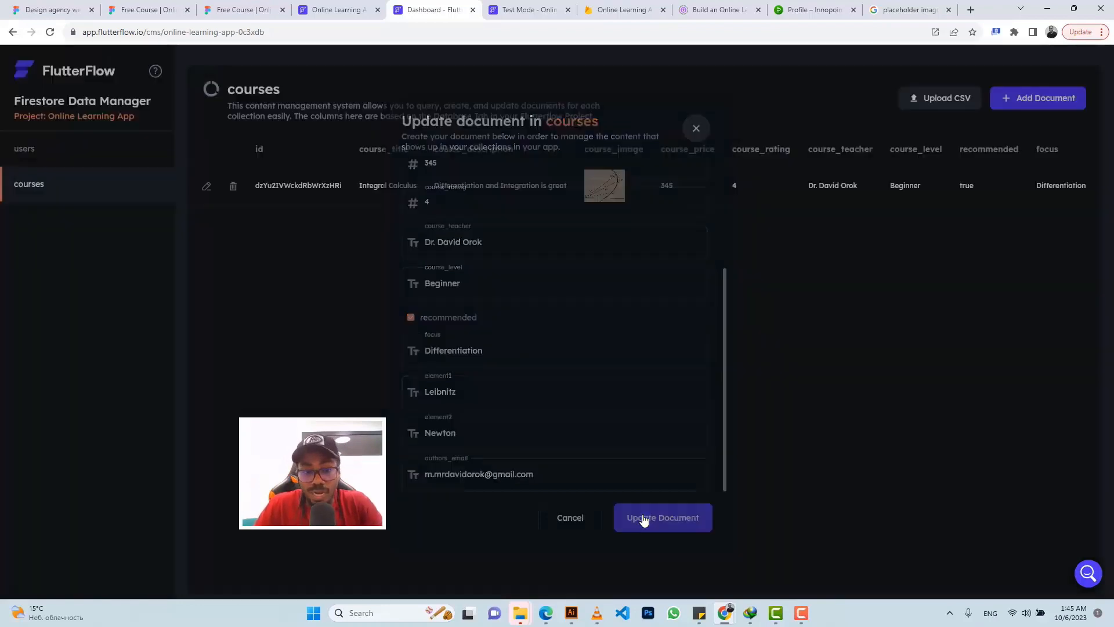